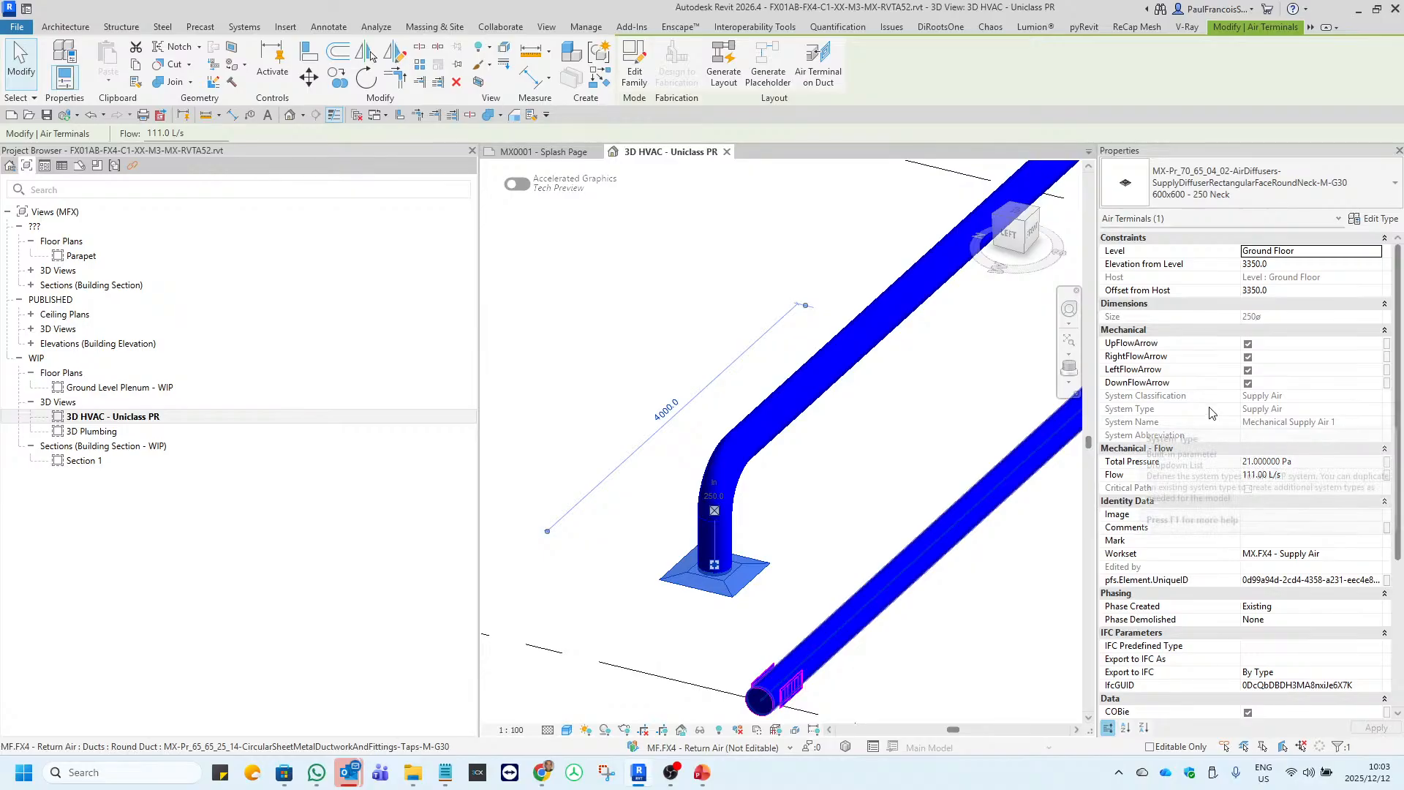
Examine the selected supply air diffuser's instance properties, down to its IFC GUID and COBie component data.
scroll(1218, 479, down, 2)
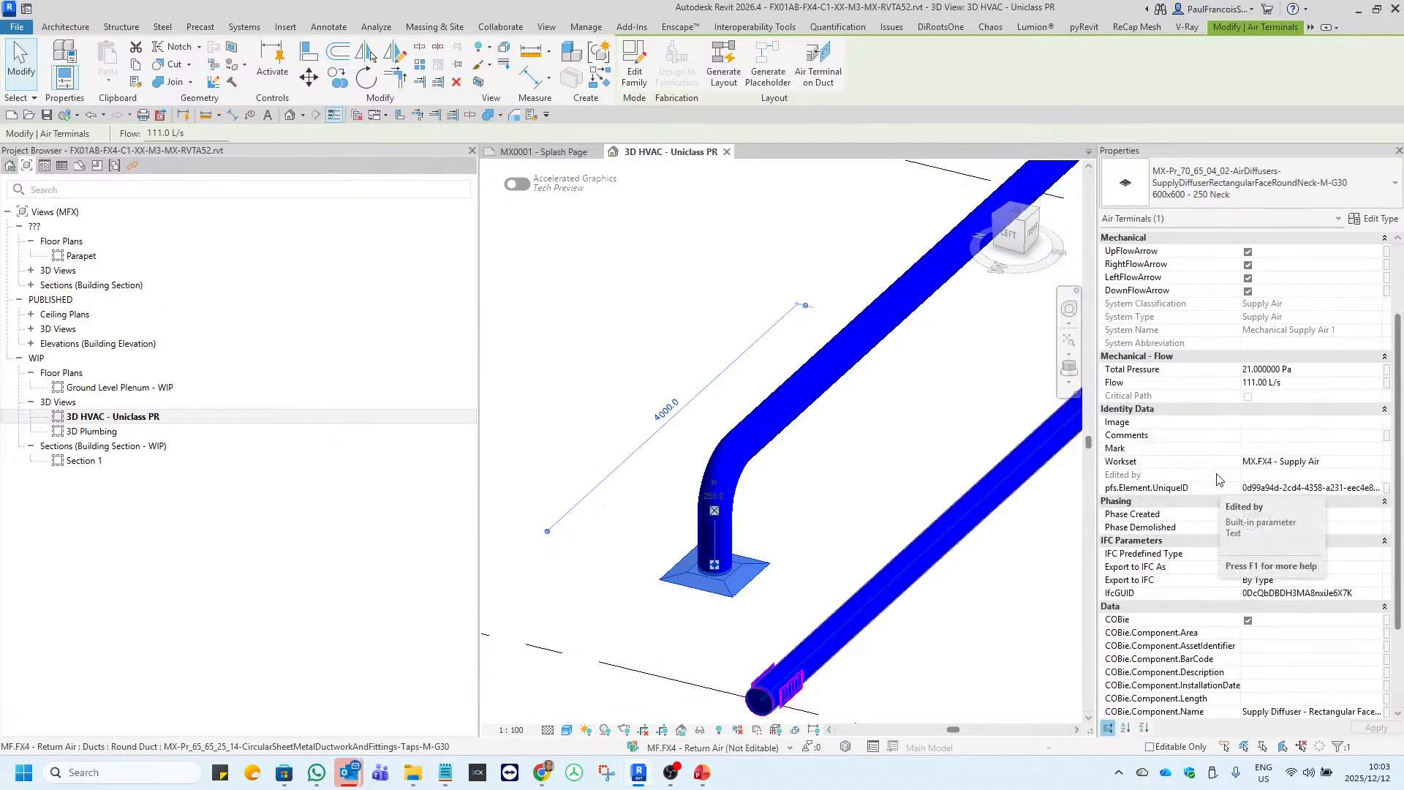
scroll(1236, 512, down, 2)
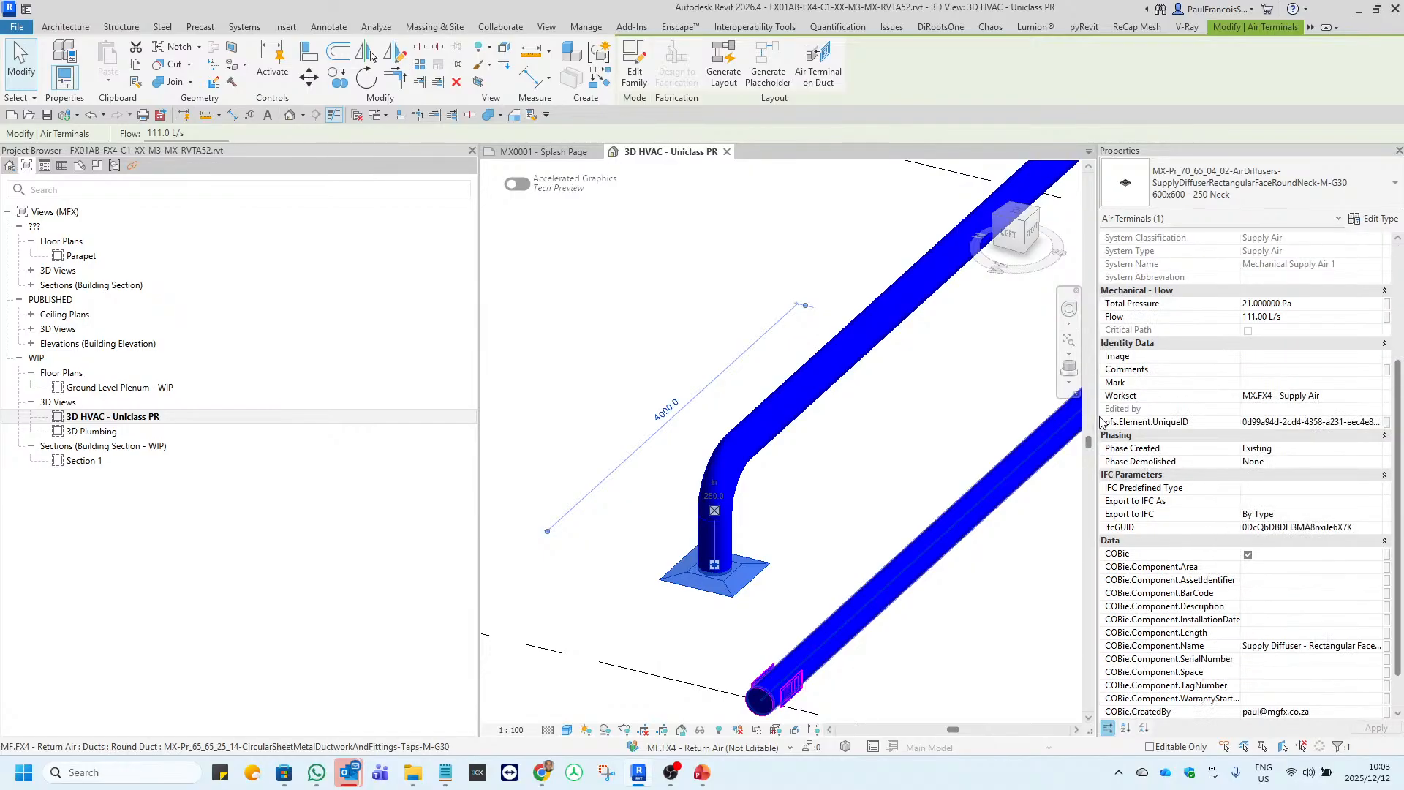
drag(1098, 416, 1037, 417)
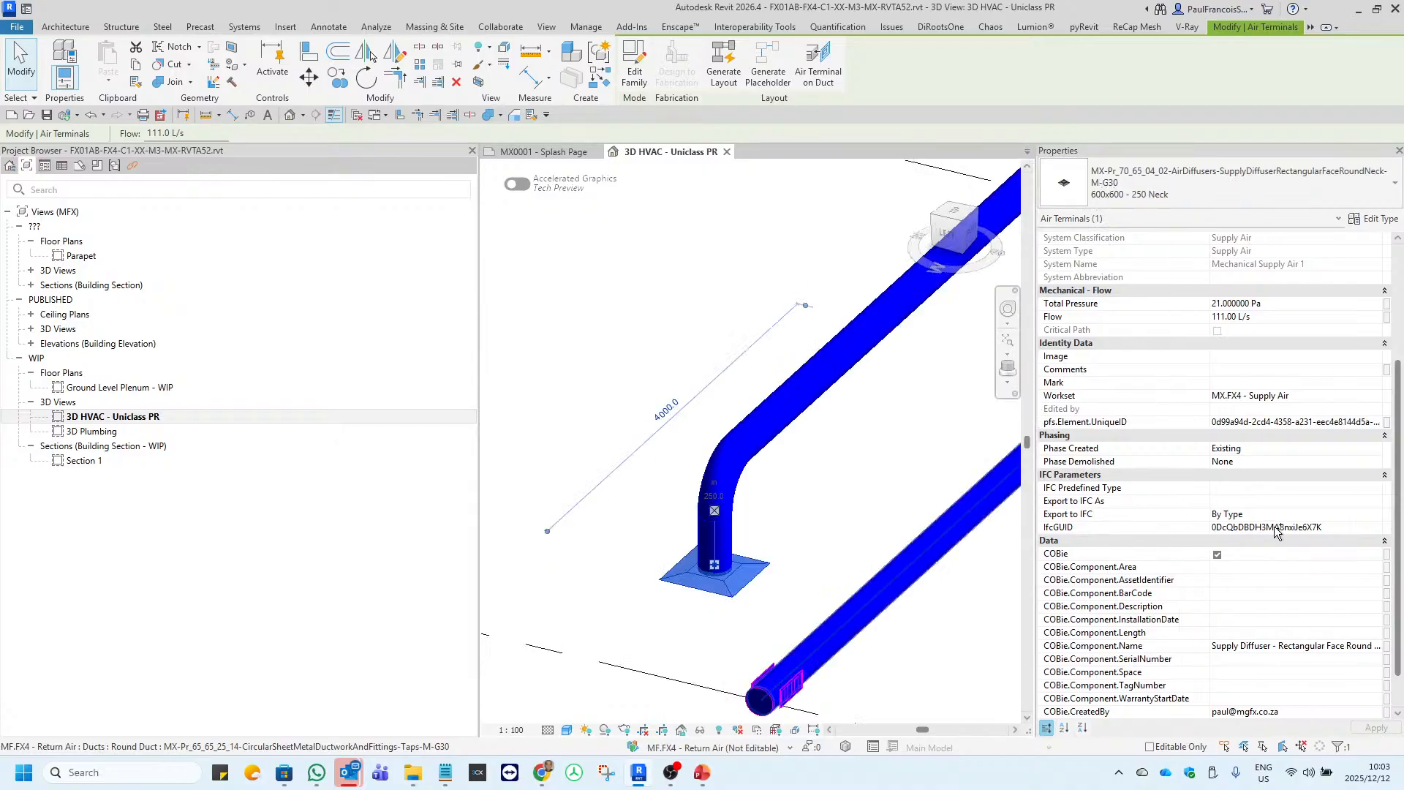
click(1347, 529)
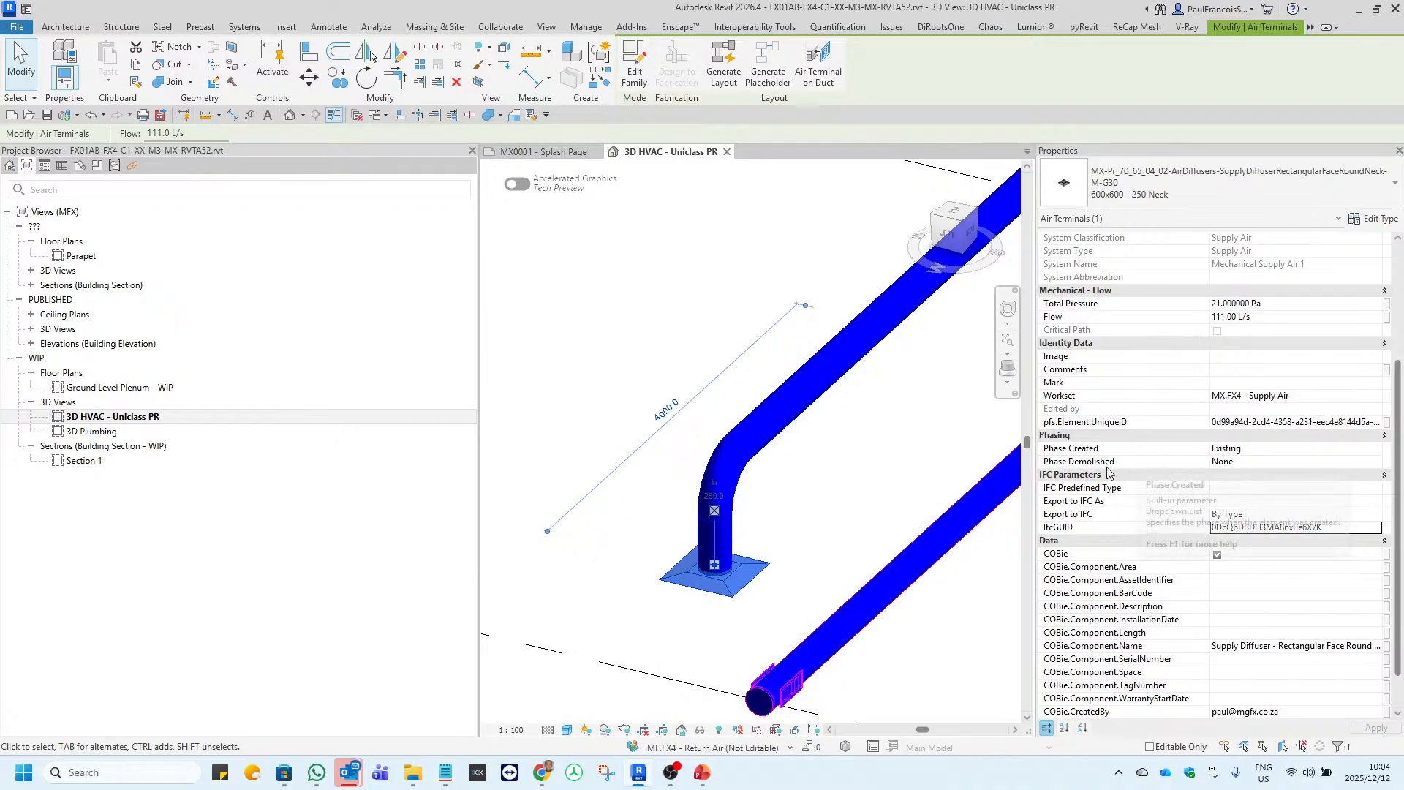
click(877, 448)
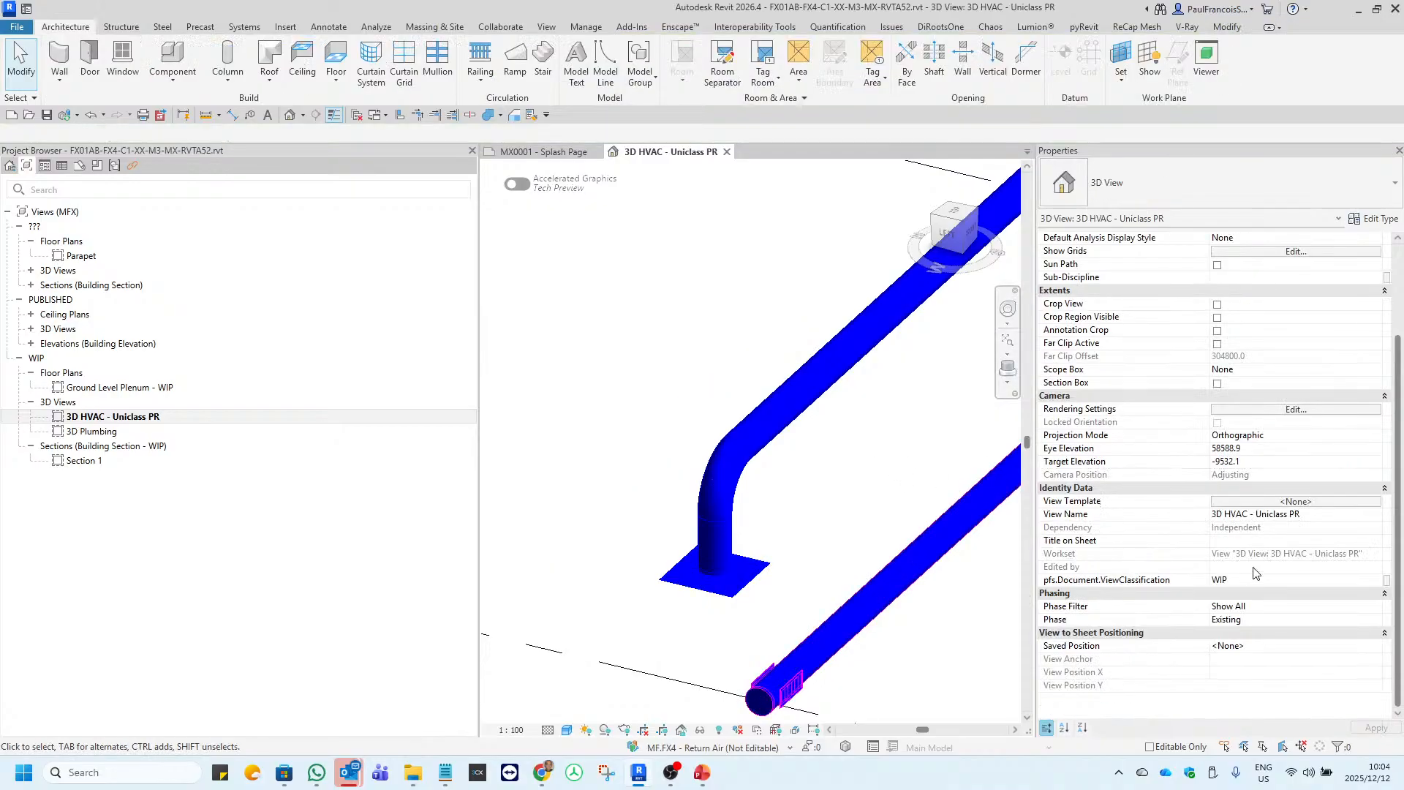
Reselect the supply air diffuser and check its full pfs.Element.UniqueID value and its COBie component parameters.
click(751, 582)
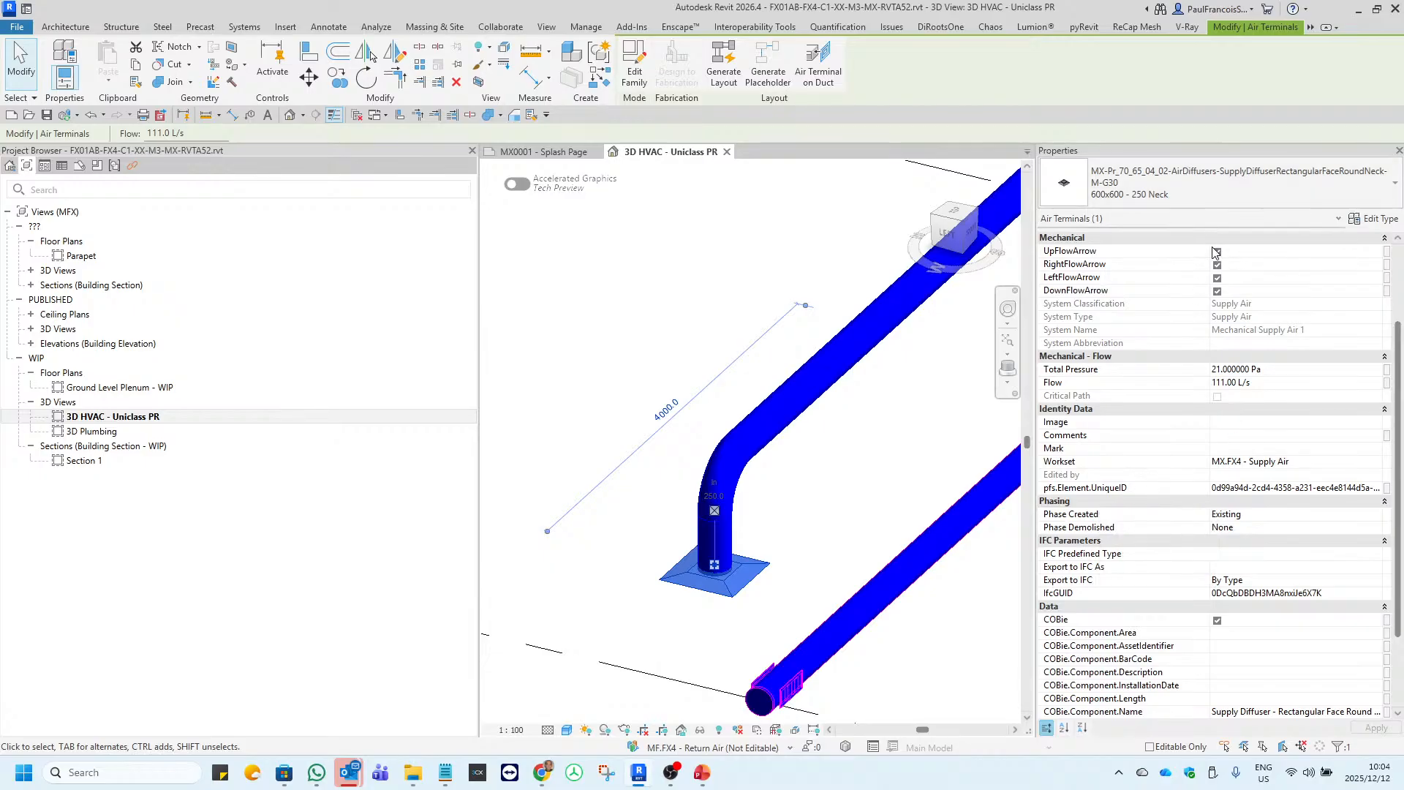
drag(1211, 246, 1155, 247)
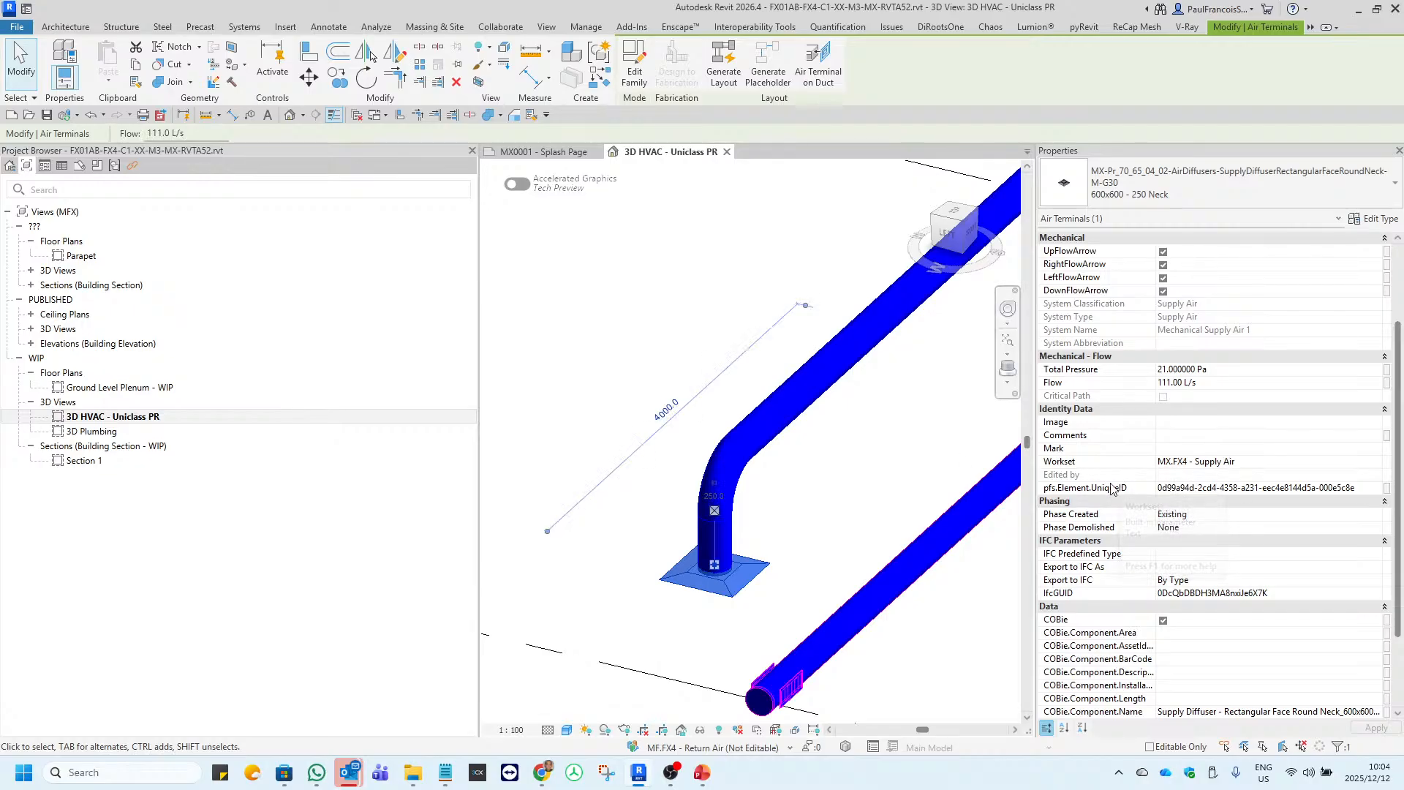
click(1371, 489)
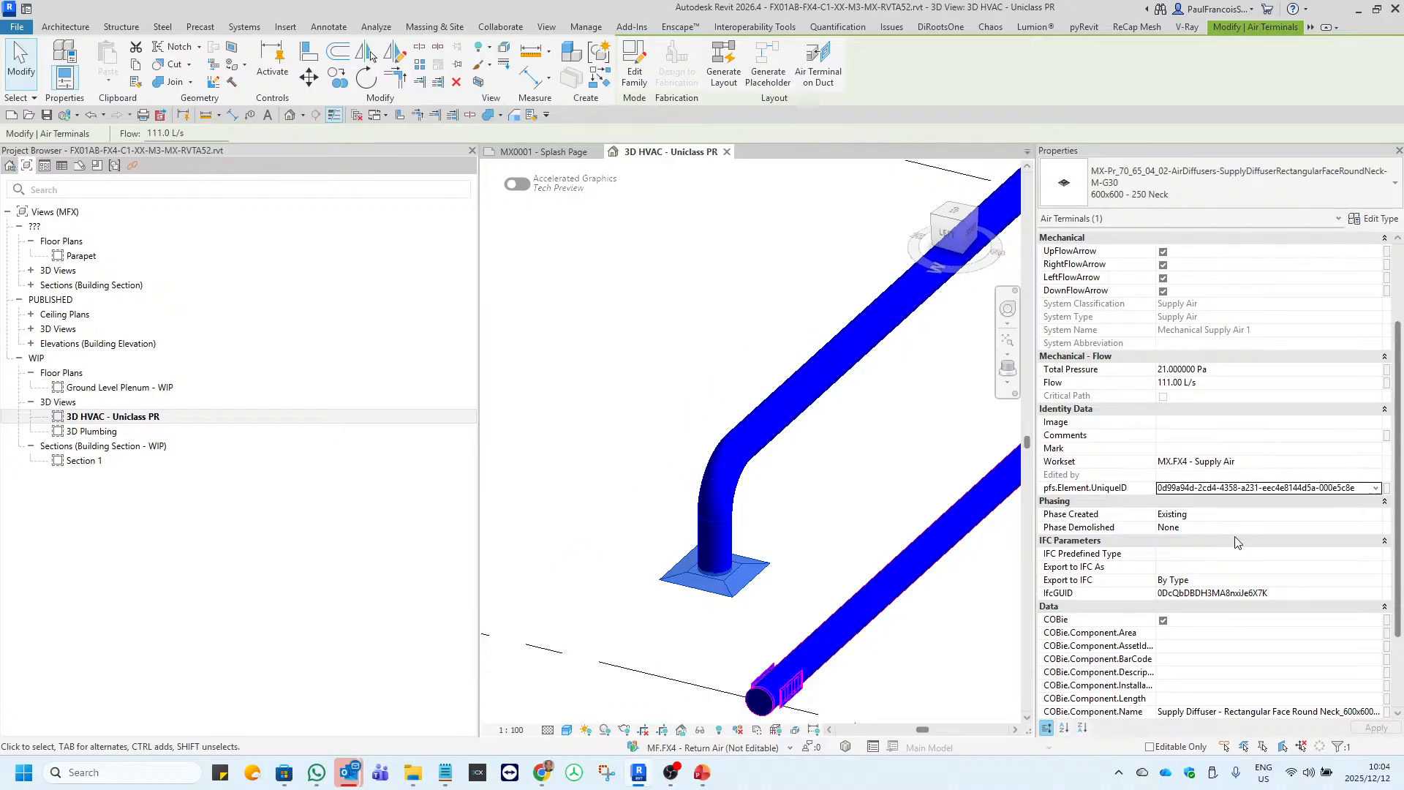
scroll(1117, 508, down, 3)
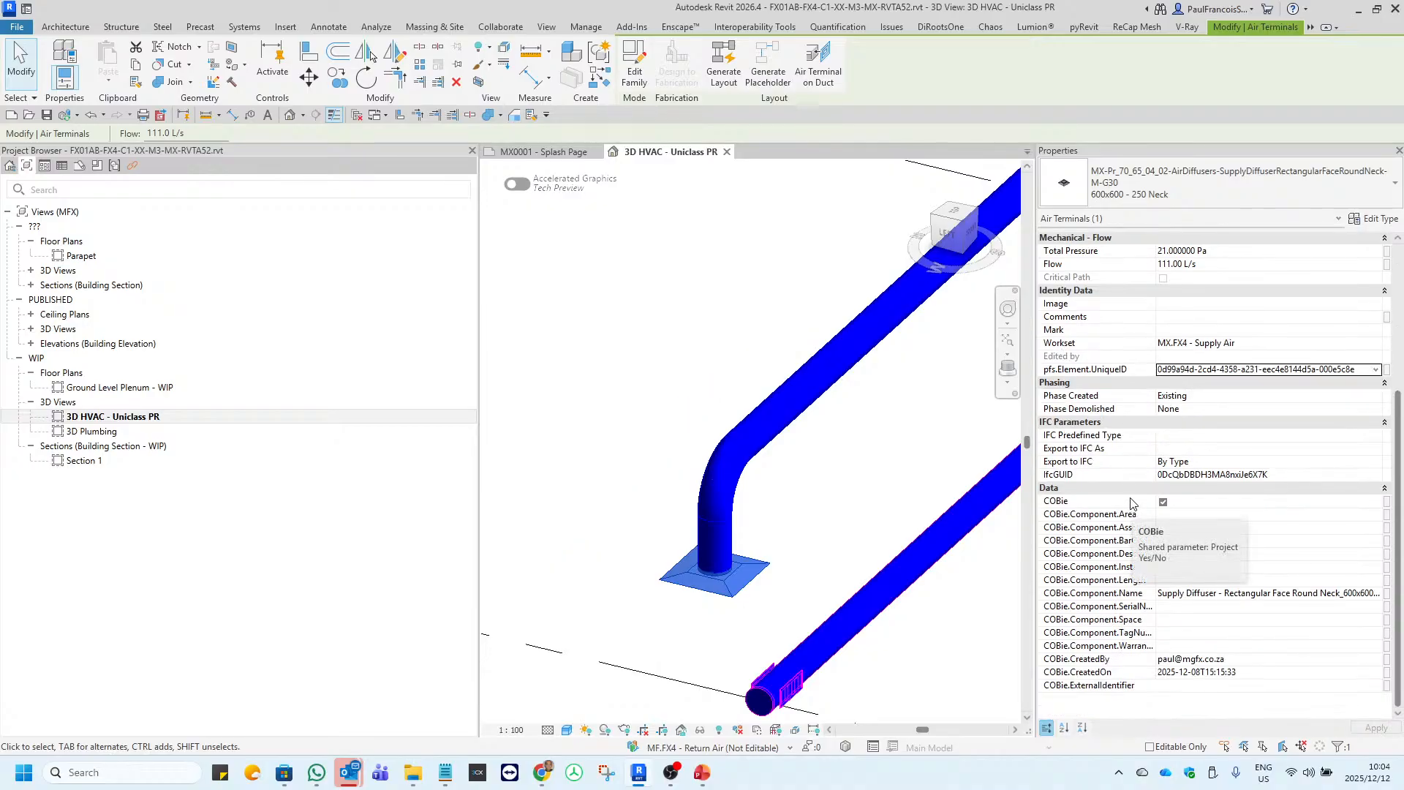
drag(1157, 423, 1215, 423)
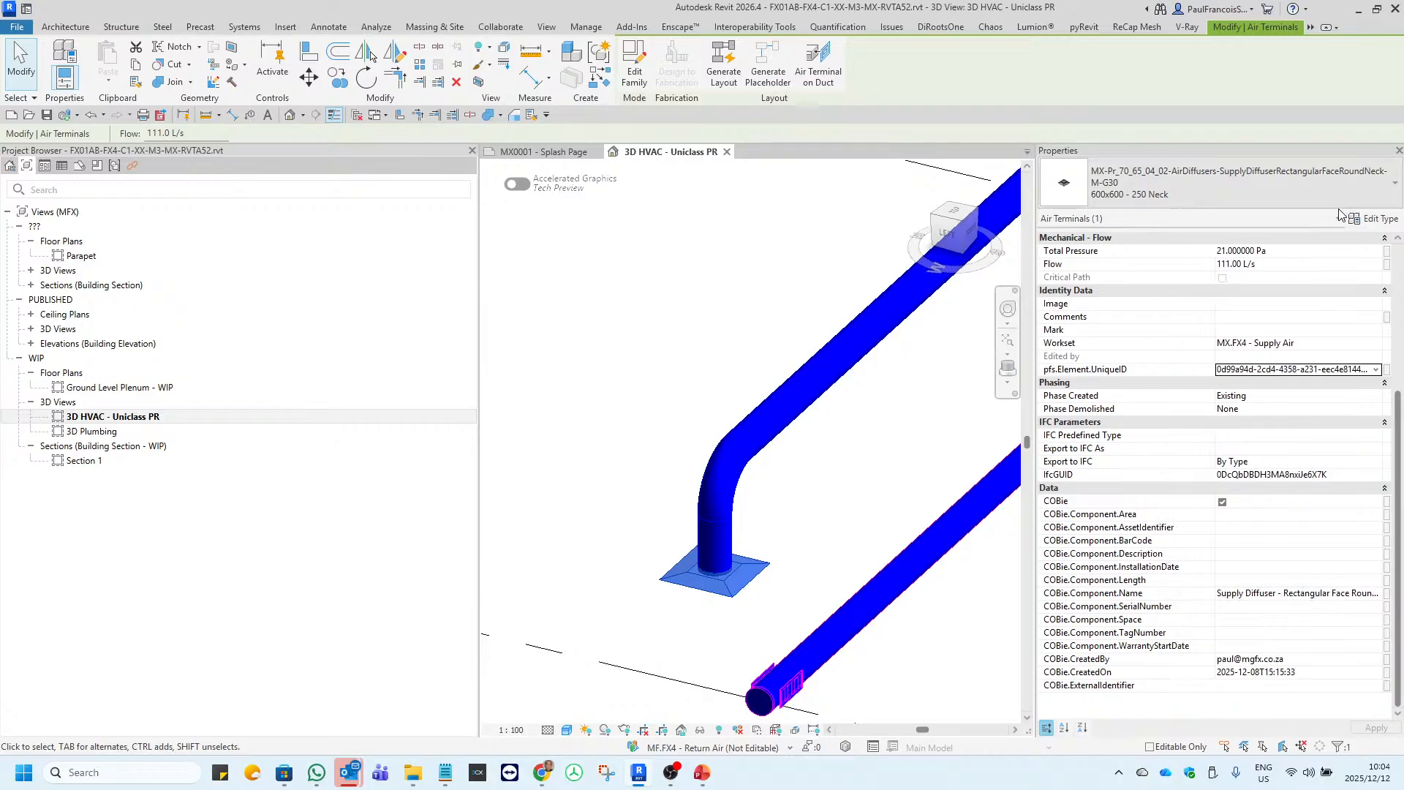
Examine the diffuser's type properties in an enlarged dialog, focusing on the OmniClass, Uniclass and COBie type parameters.
click(1378, 223)
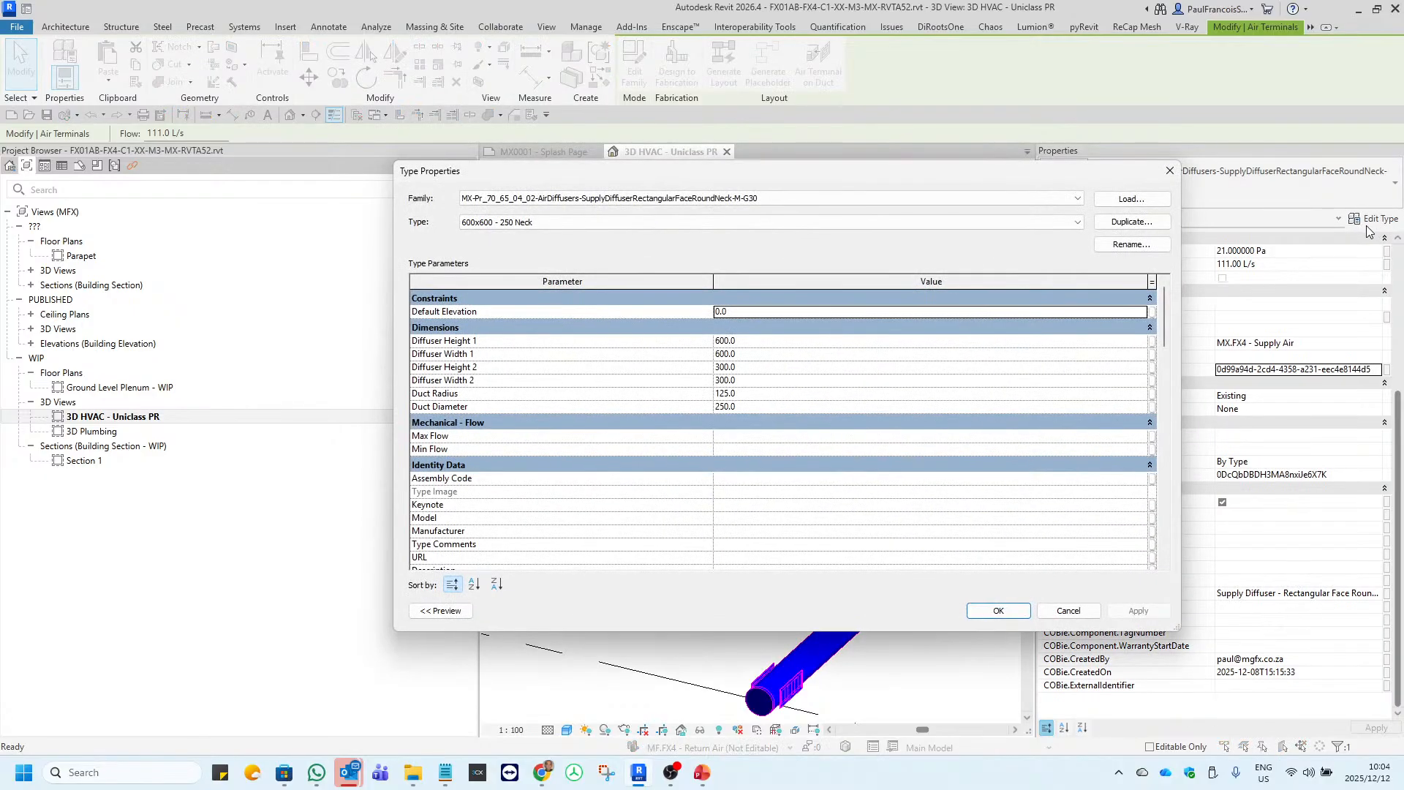
click(1171, 172)
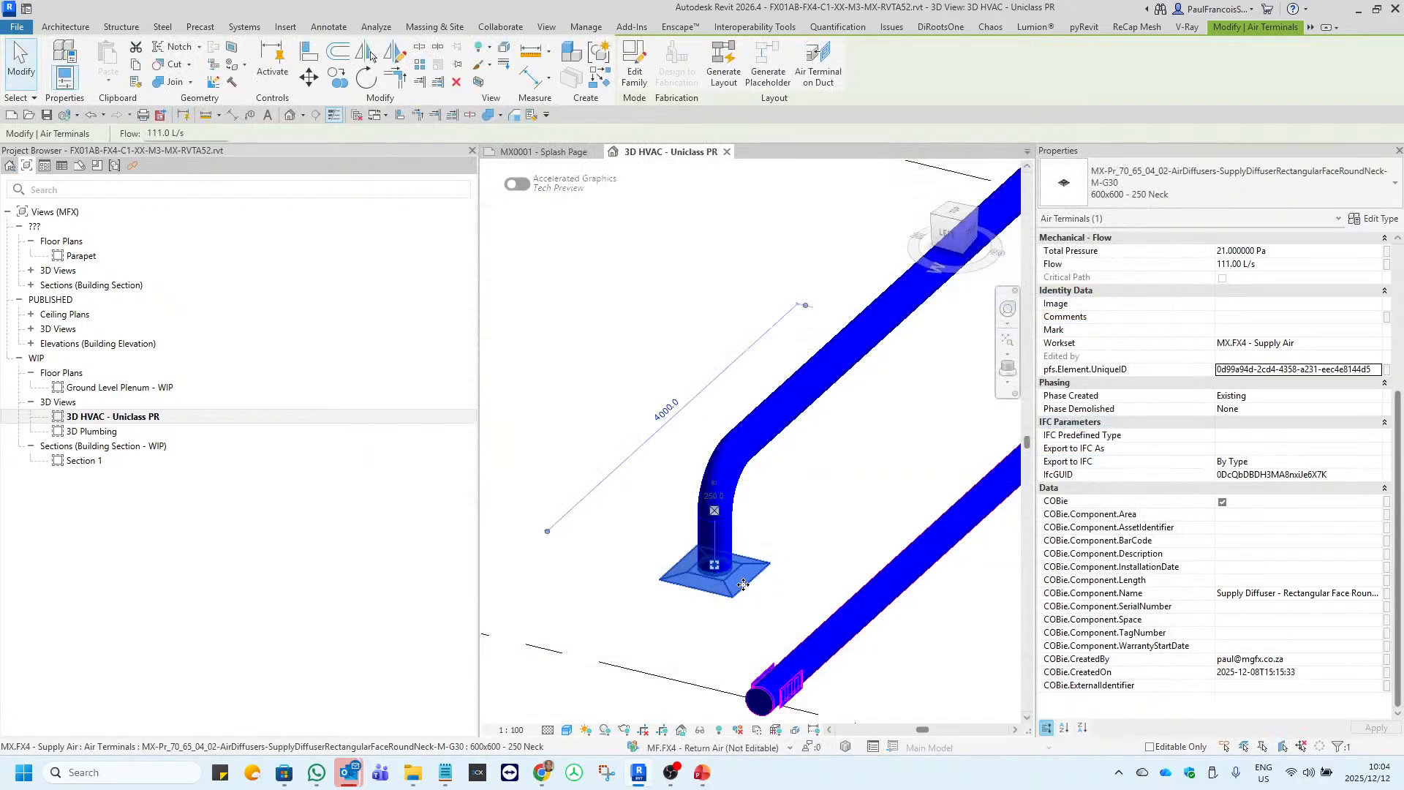
click(1385, 221)
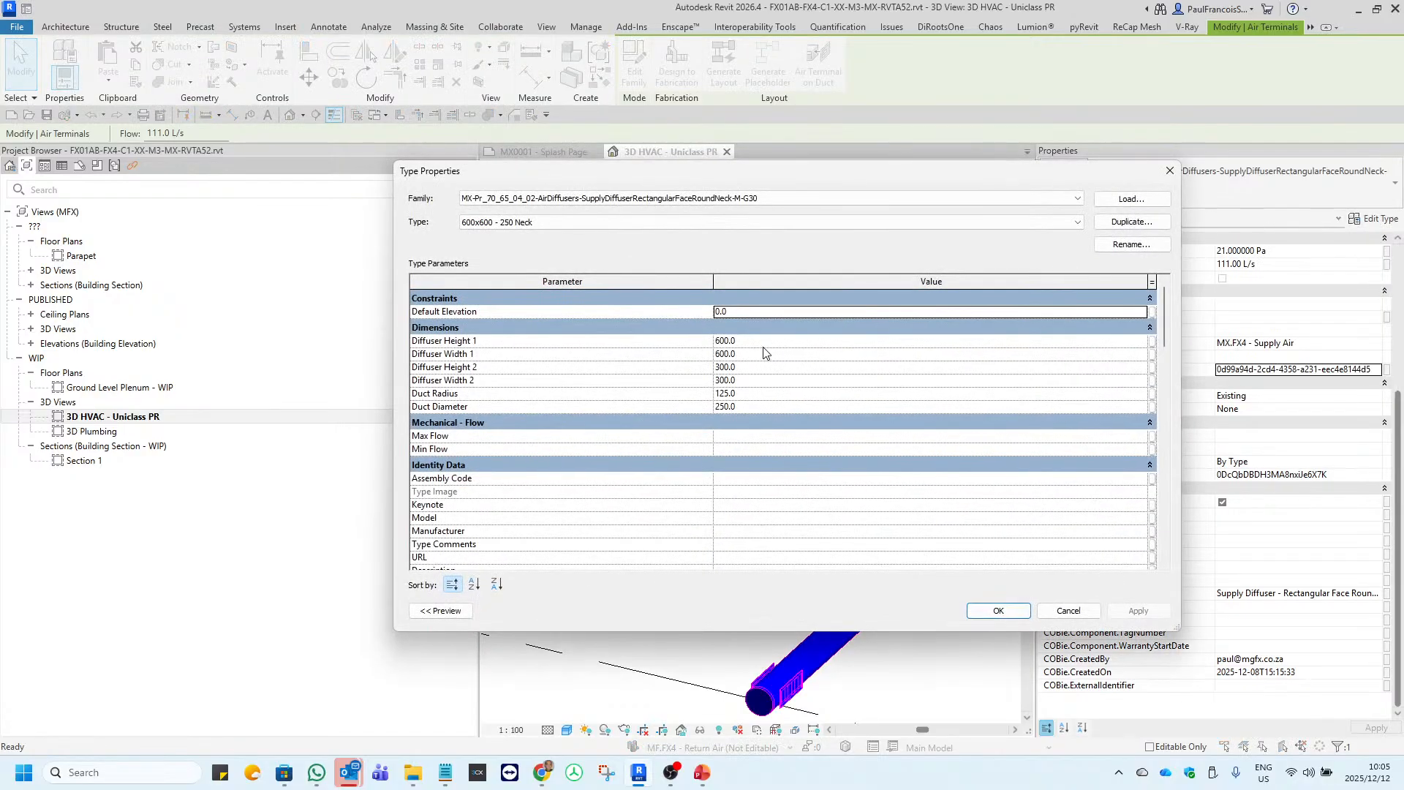
drag(597, 170, 561, 148)
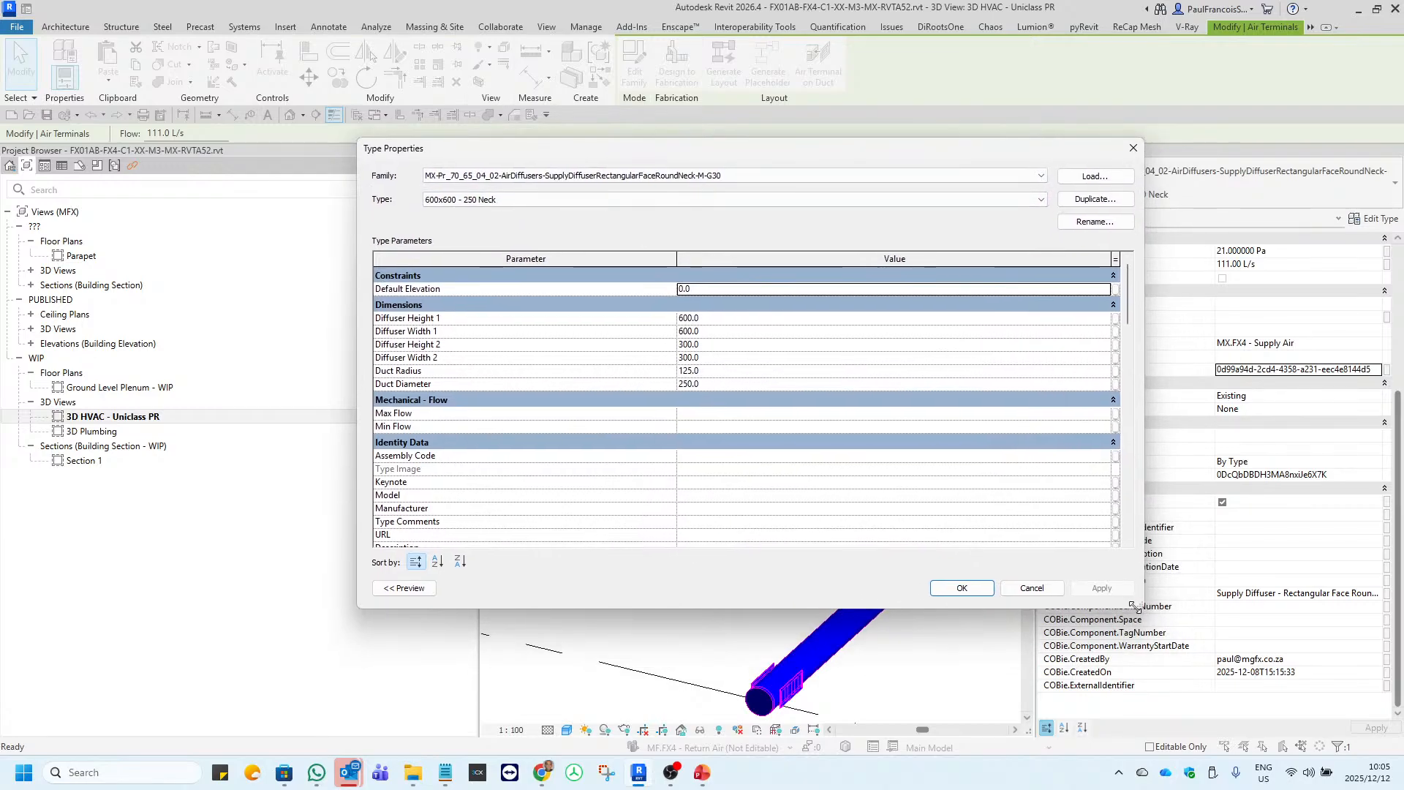
drag(1138, 605, 1302, 661)
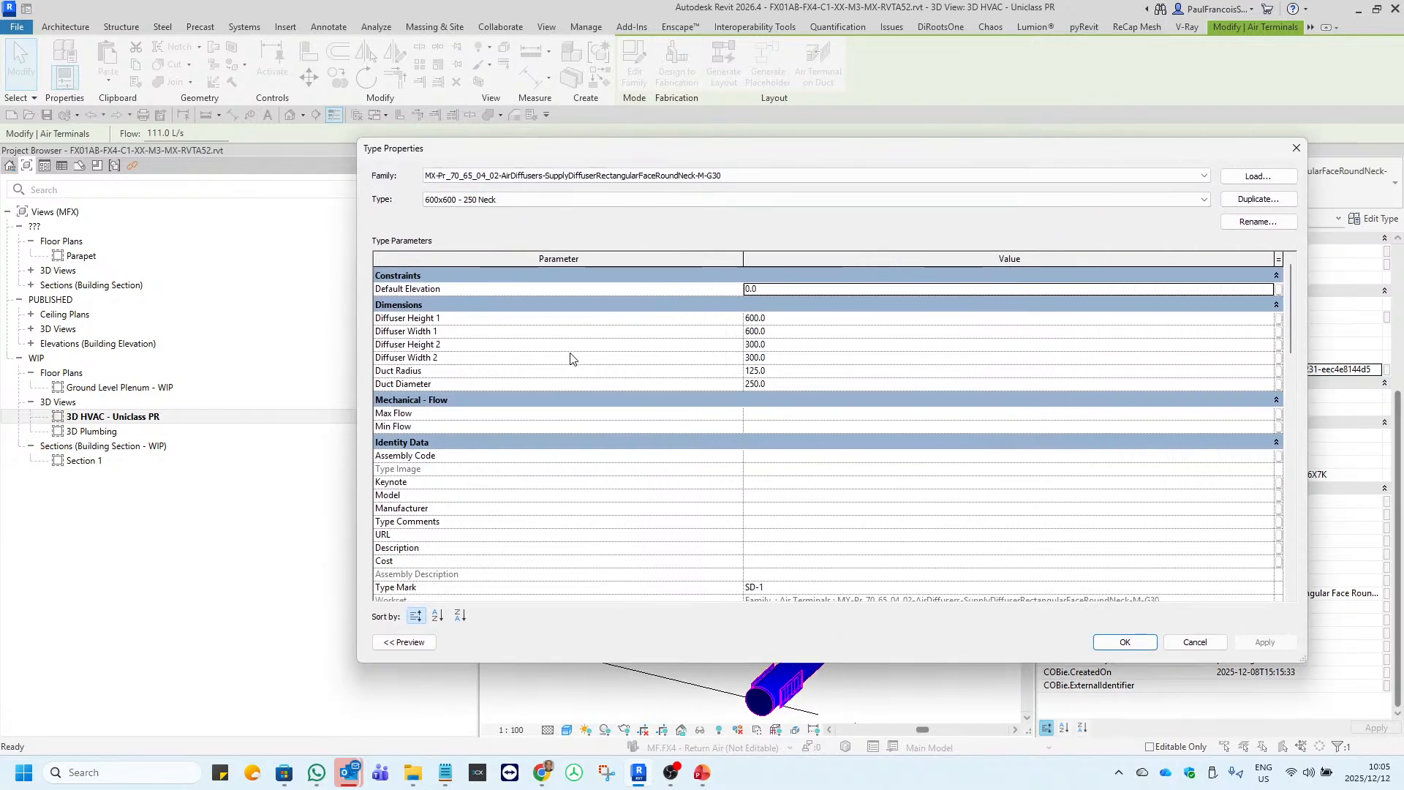
scroll(571, 358, down, 20)
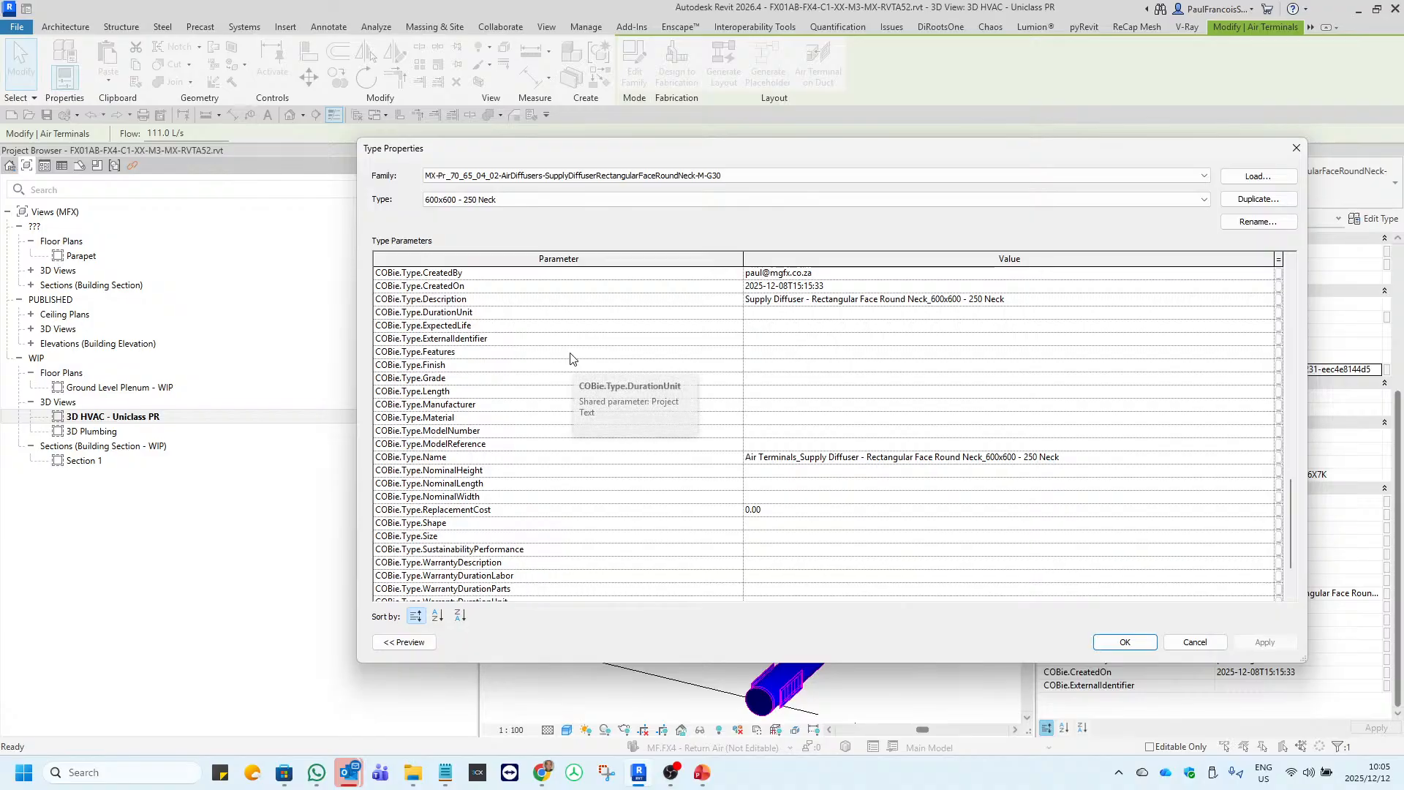
scroll(571, 358, up, 8)
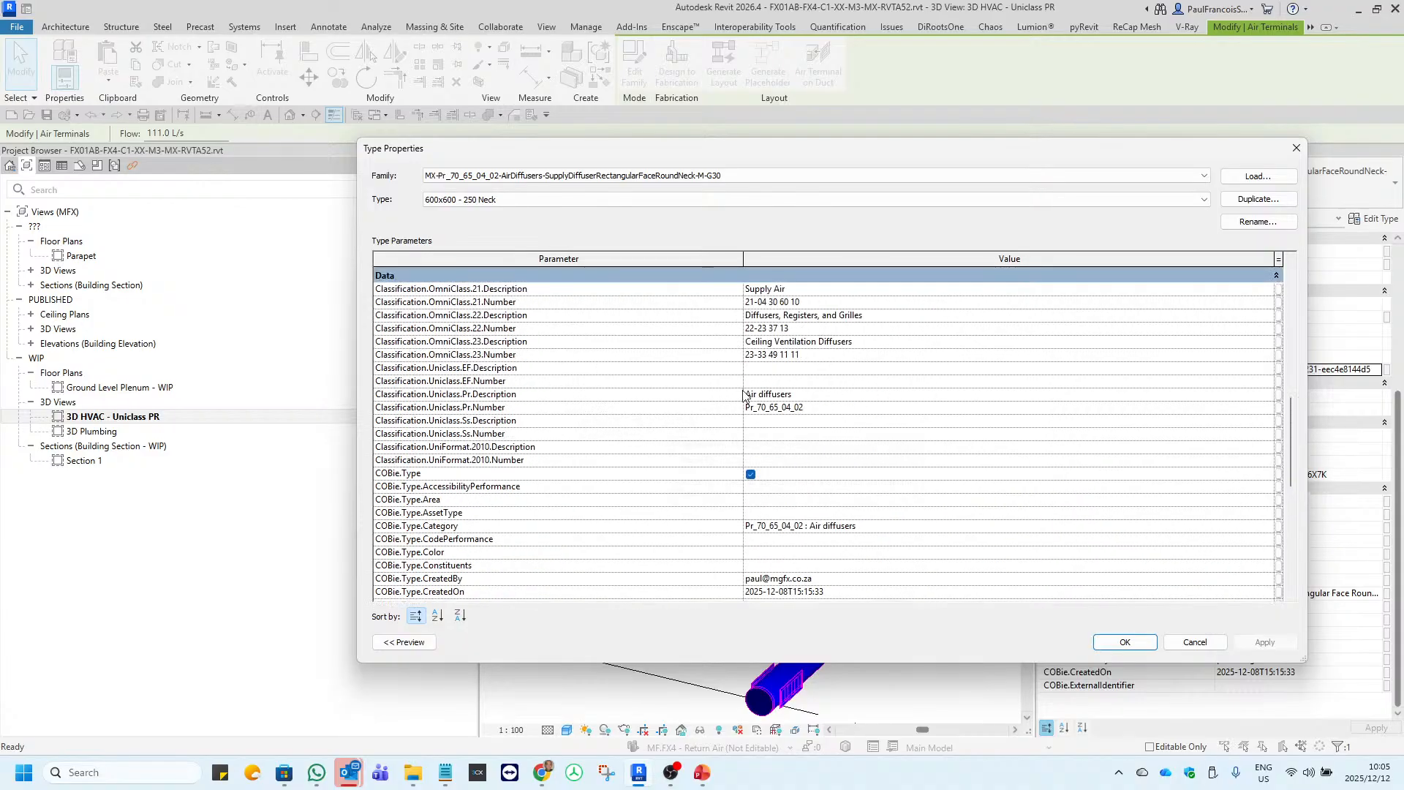
mouse_move(441, 407)
click(1297, 150)
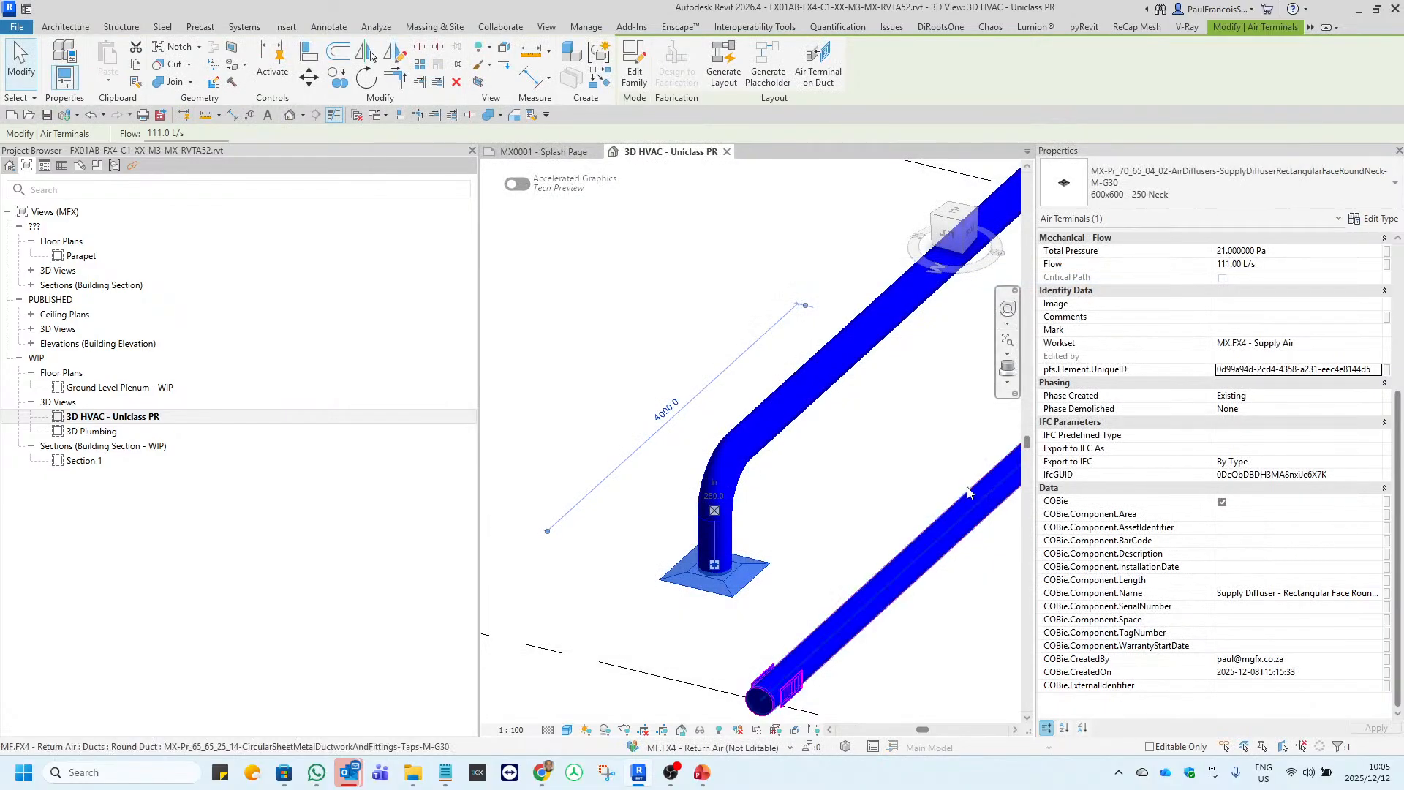
Select the diffuser at the duct's end again and review its type's Uniclass Pr number and COBie type data.
click(836, 561)
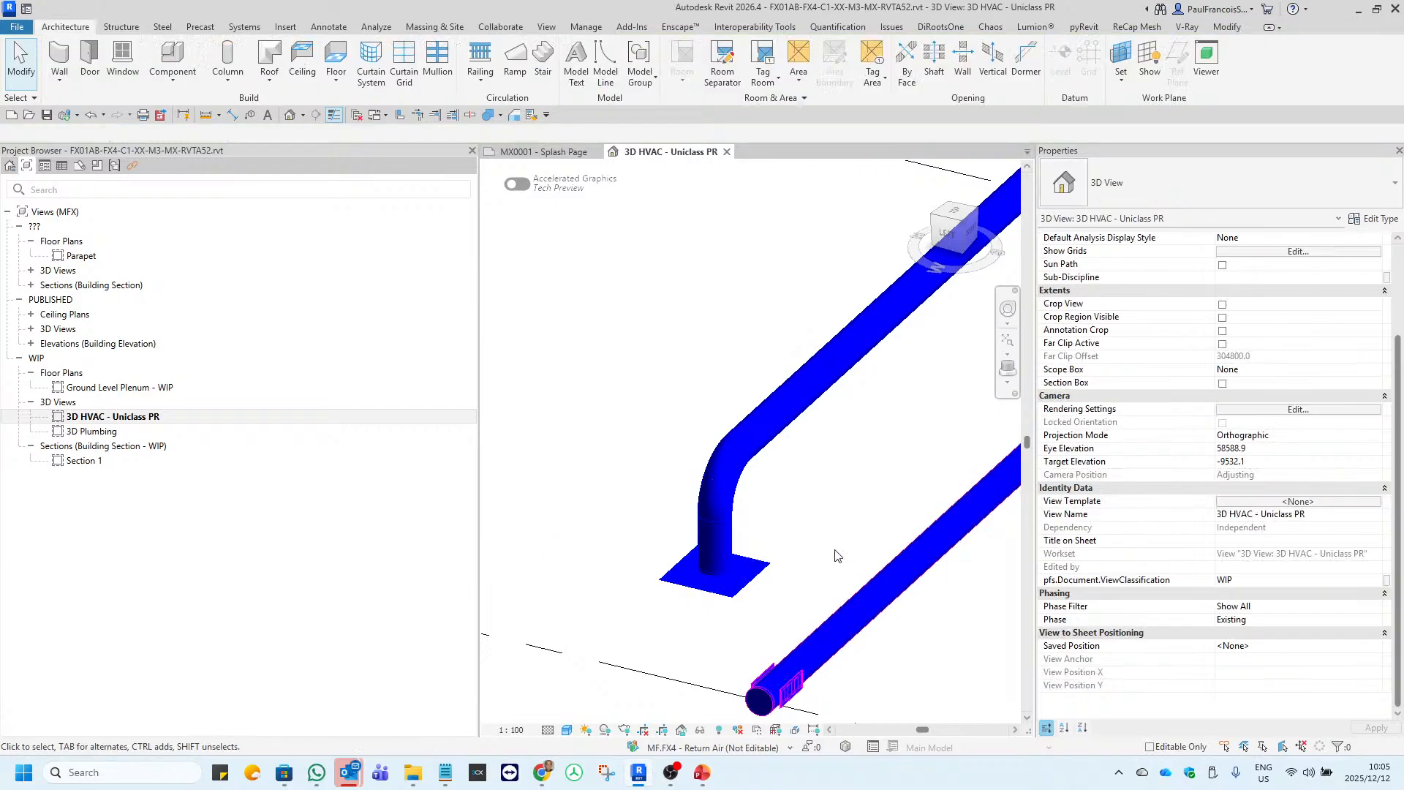
scroll(811, 556, down, 5)
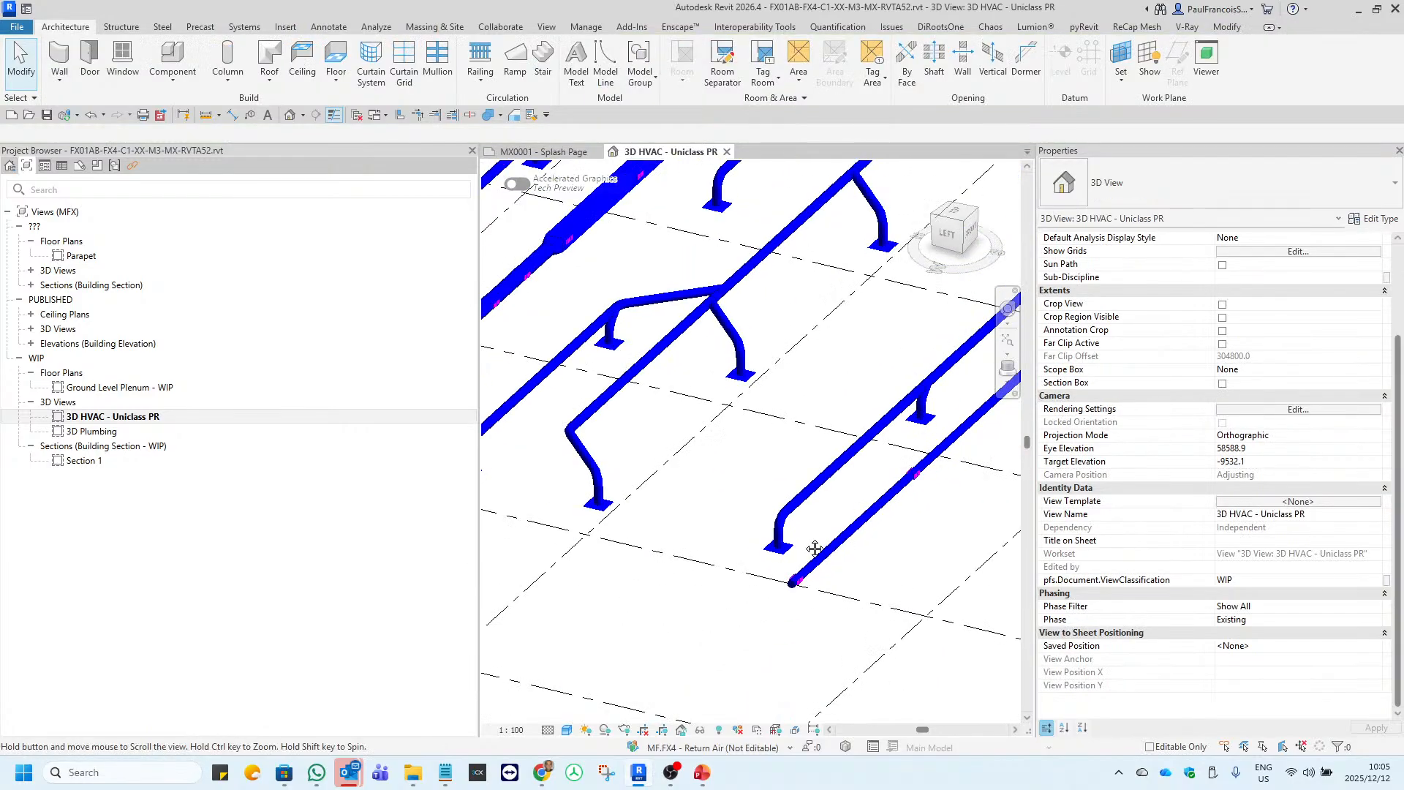
scroll(808, 557, up, 5)
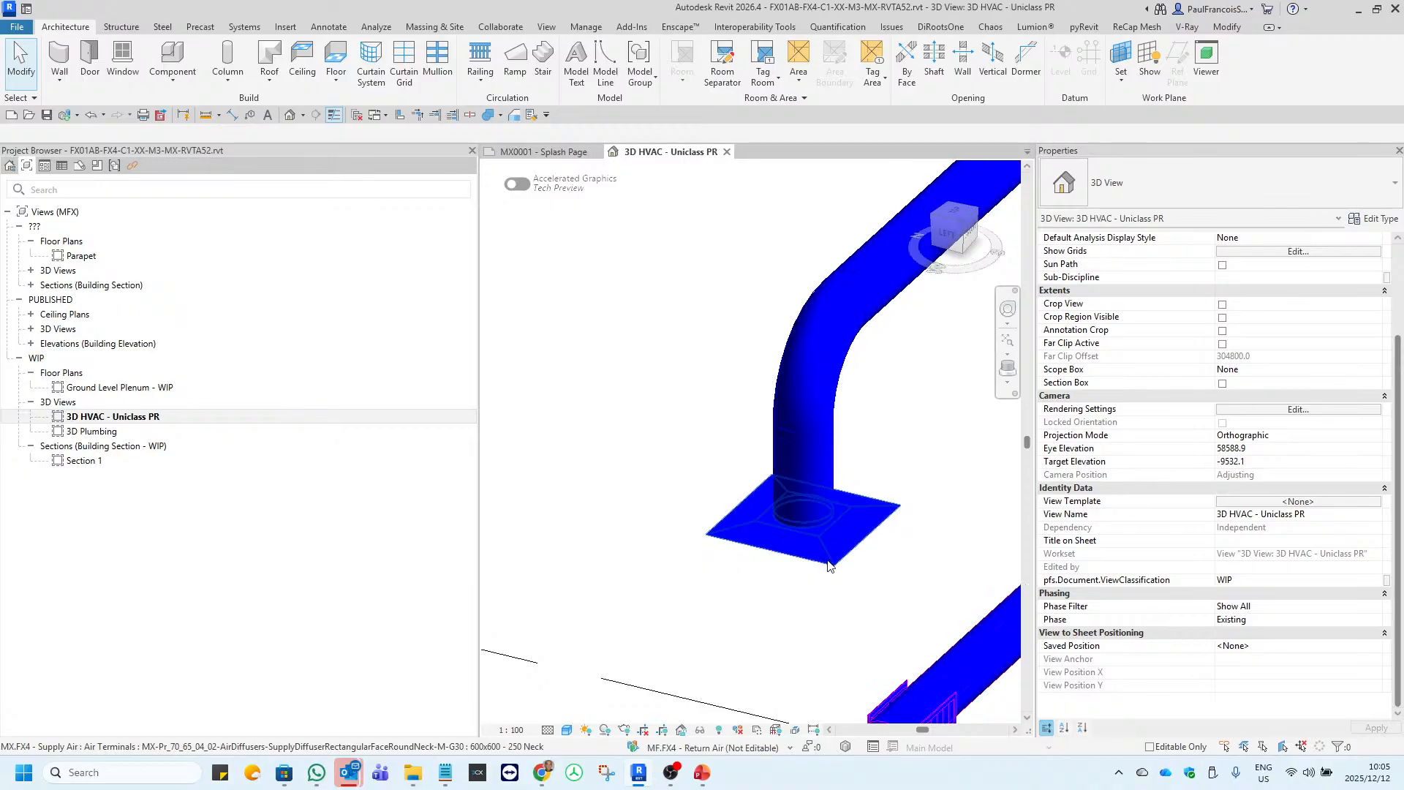
click(828, 564)
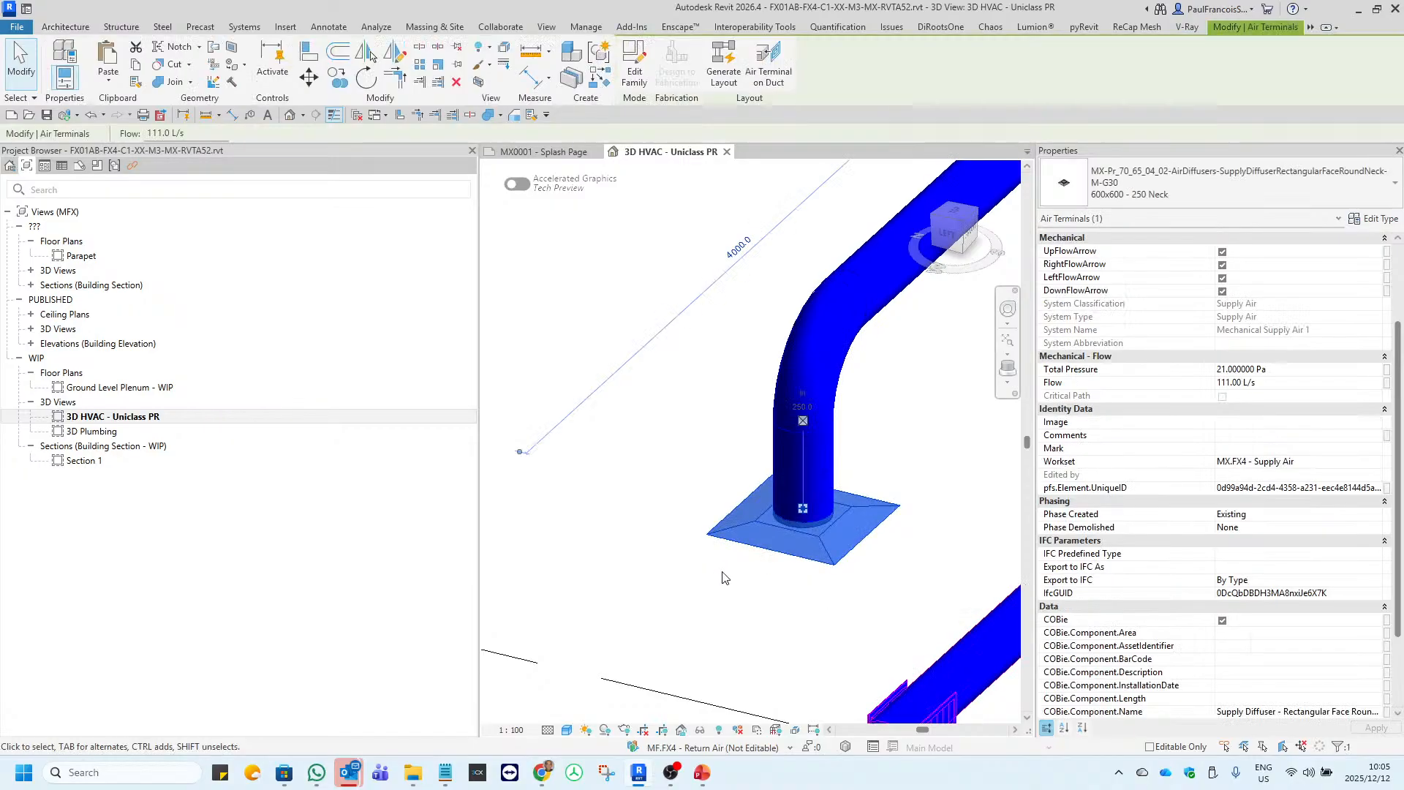
click(1374, 219)
scroll(682, 474, down, 15)
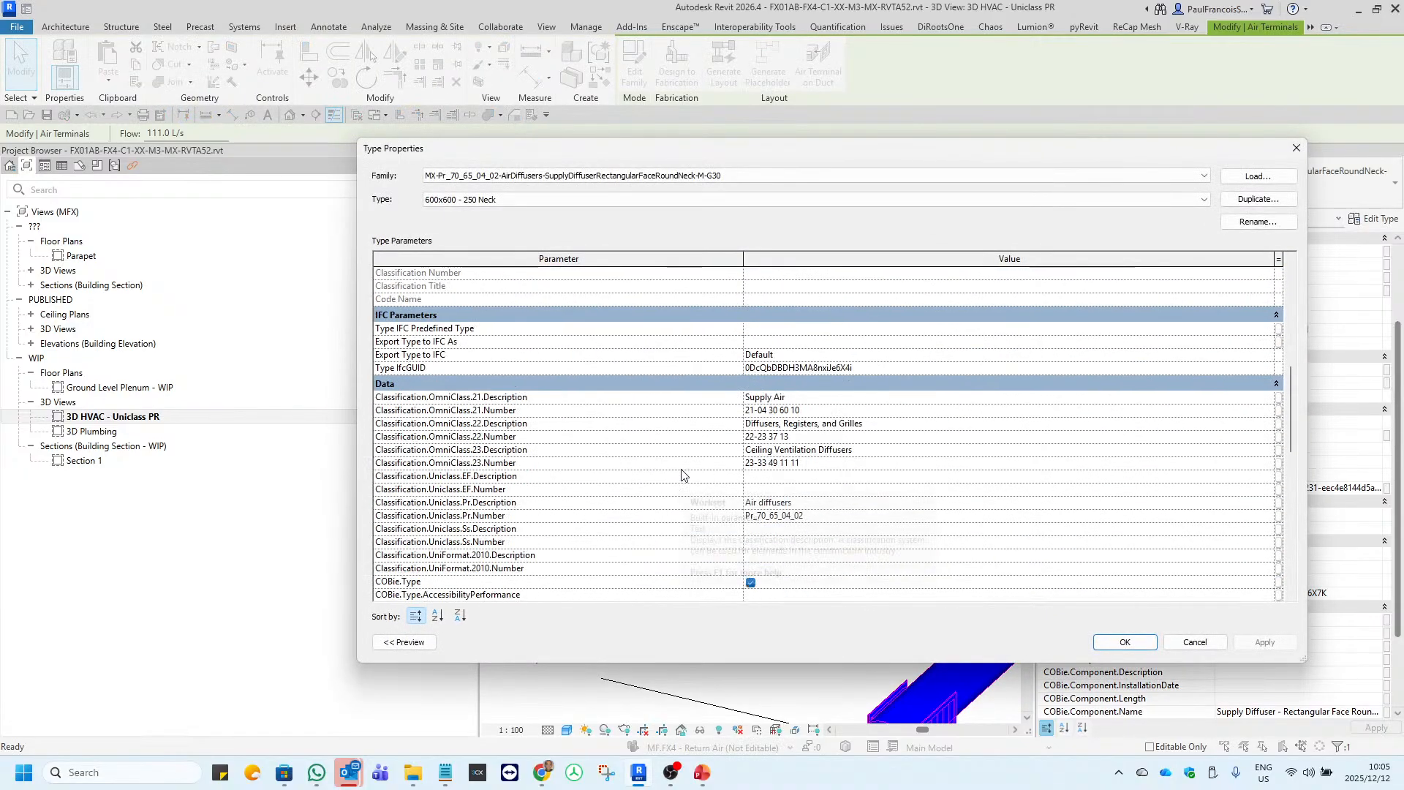
scroll(682, 474, down, 3)
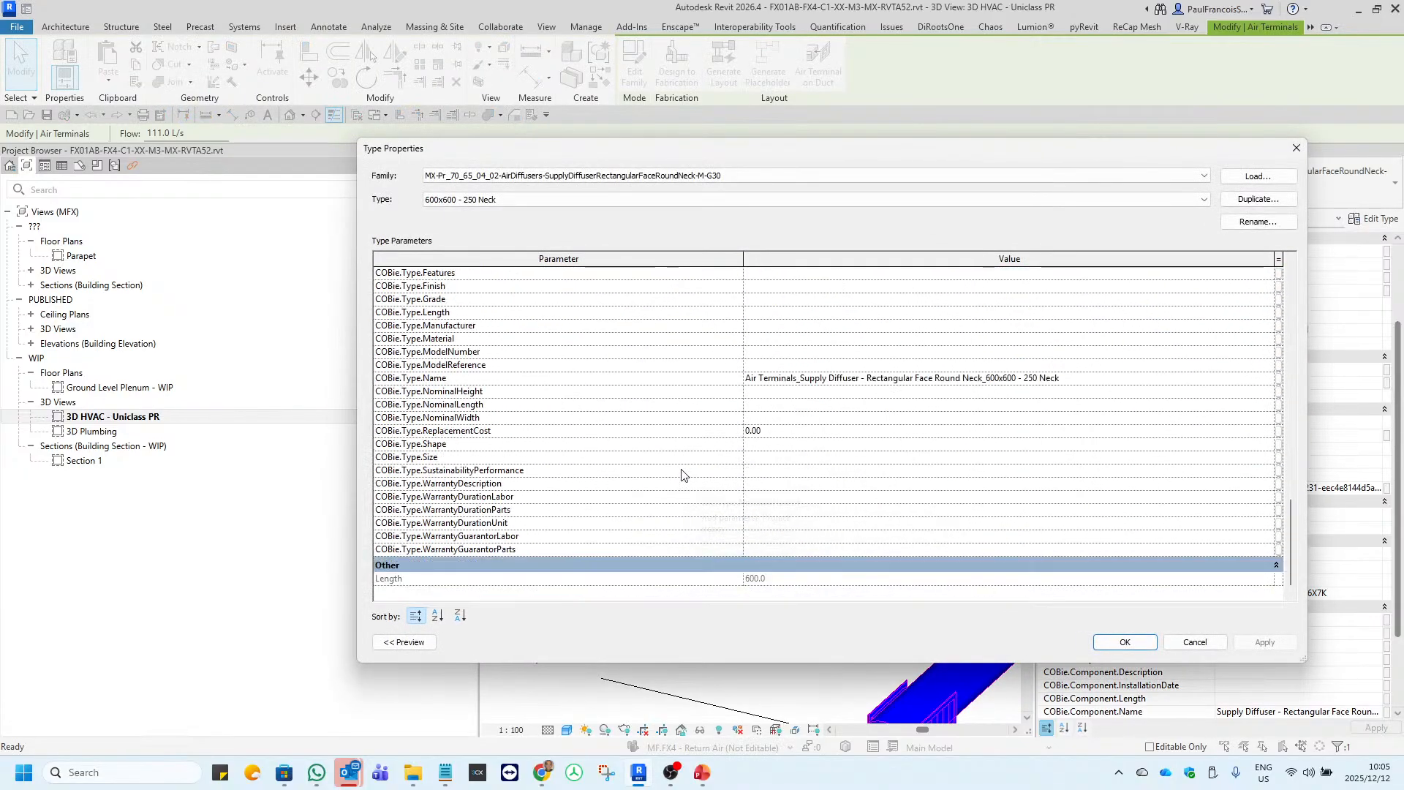
scroll(682, 474, up, 8)
scroll(681, 474, down, 2)
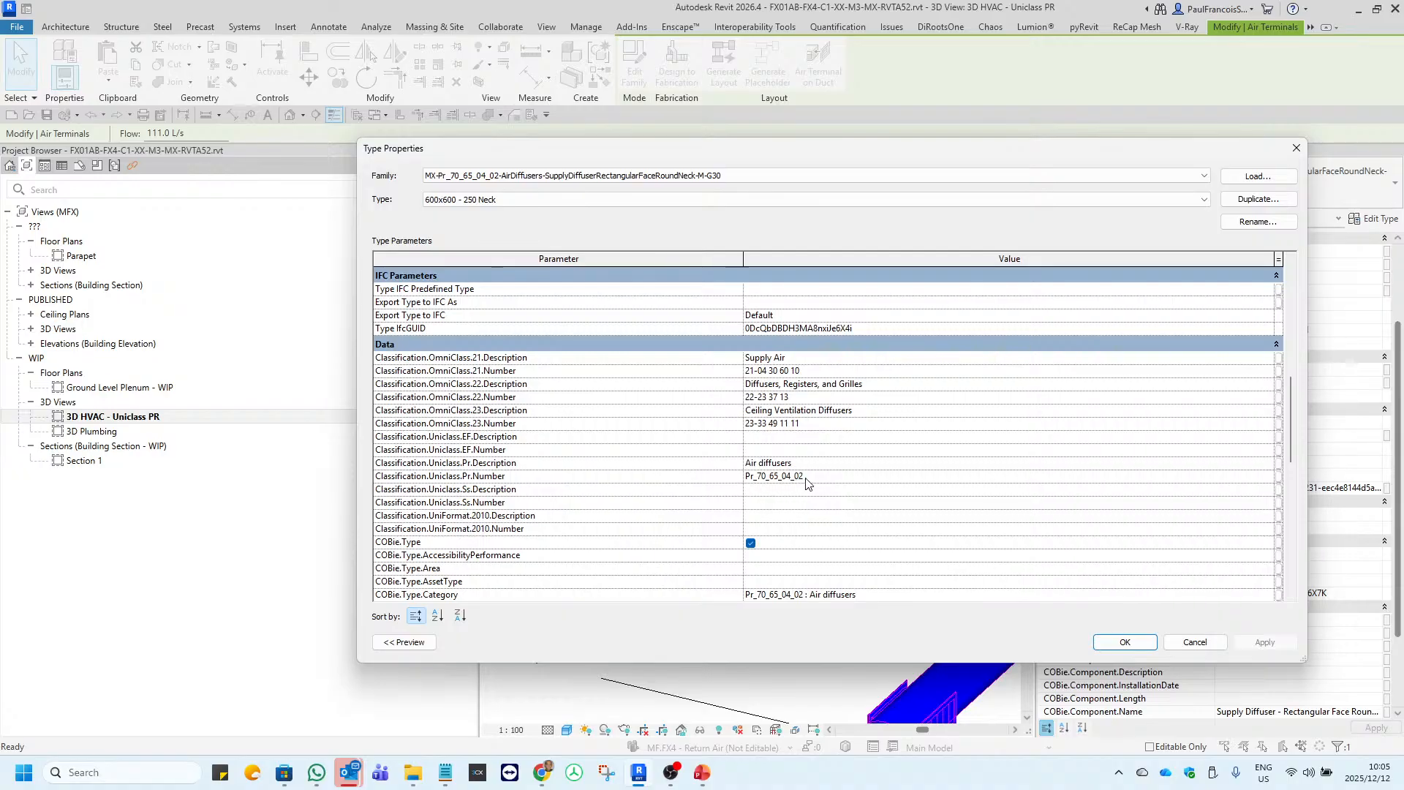
key(Escape)
click(724, 453)
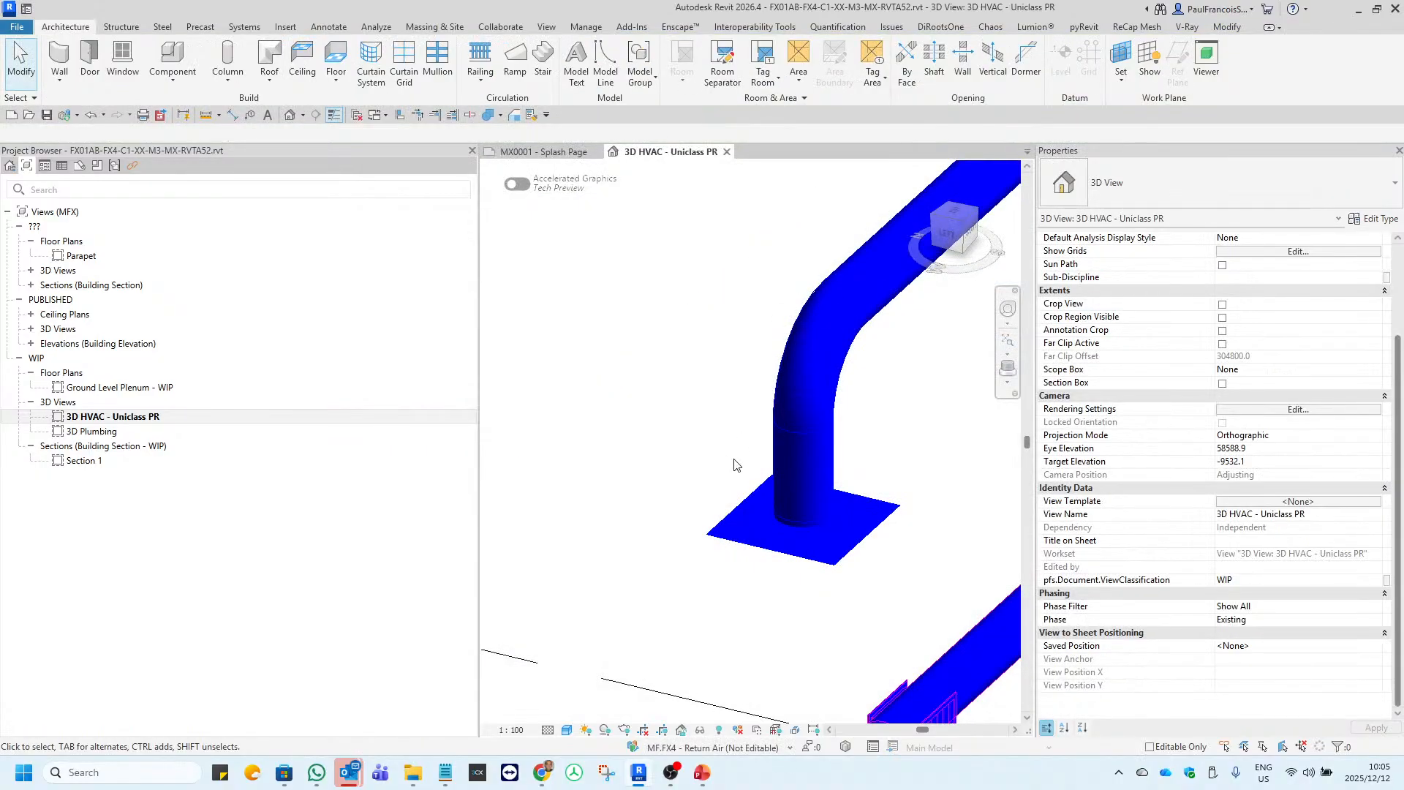
Switch to Chrome and open the list of all products and services in the Autodesk Account.
click(546, 774)
click(206, 18)
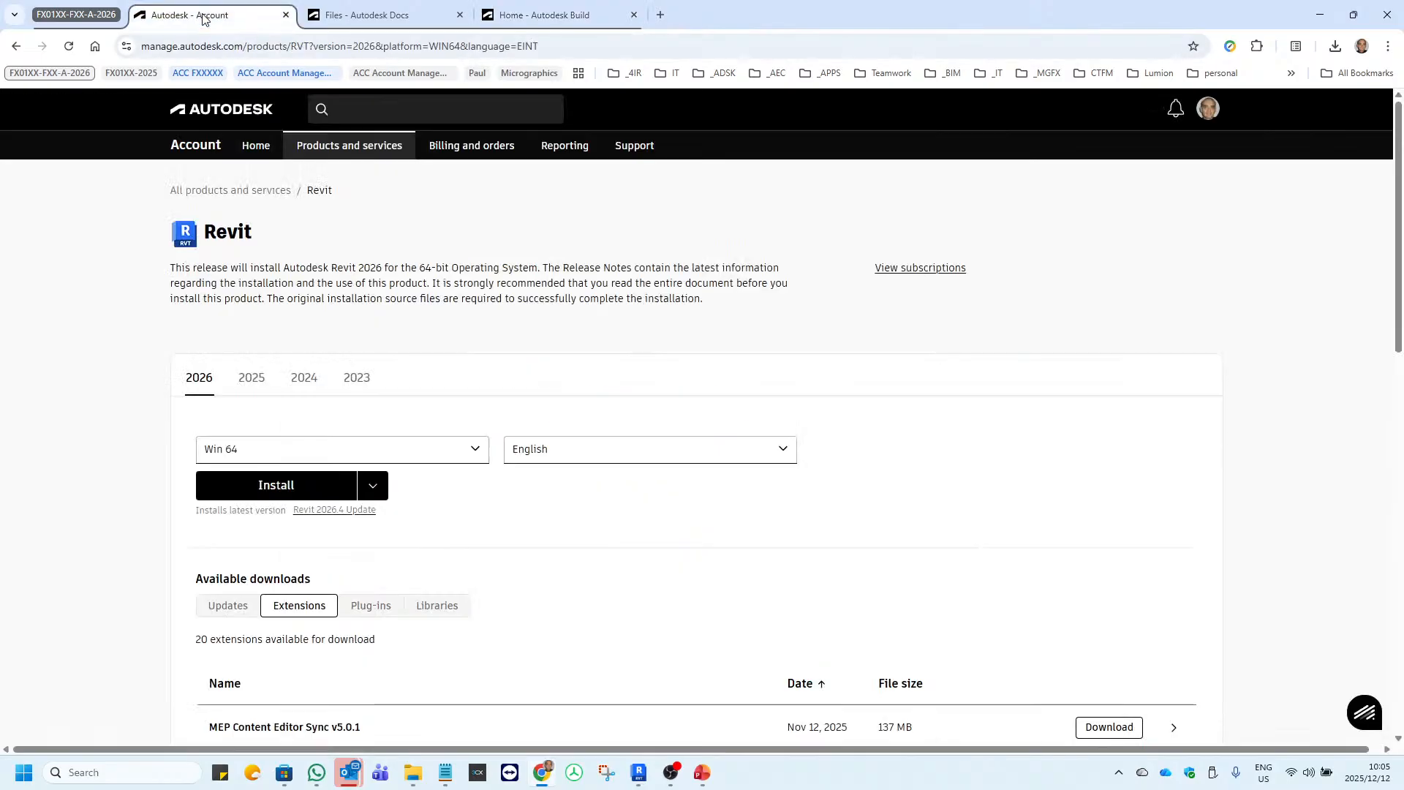
click(234, 192)
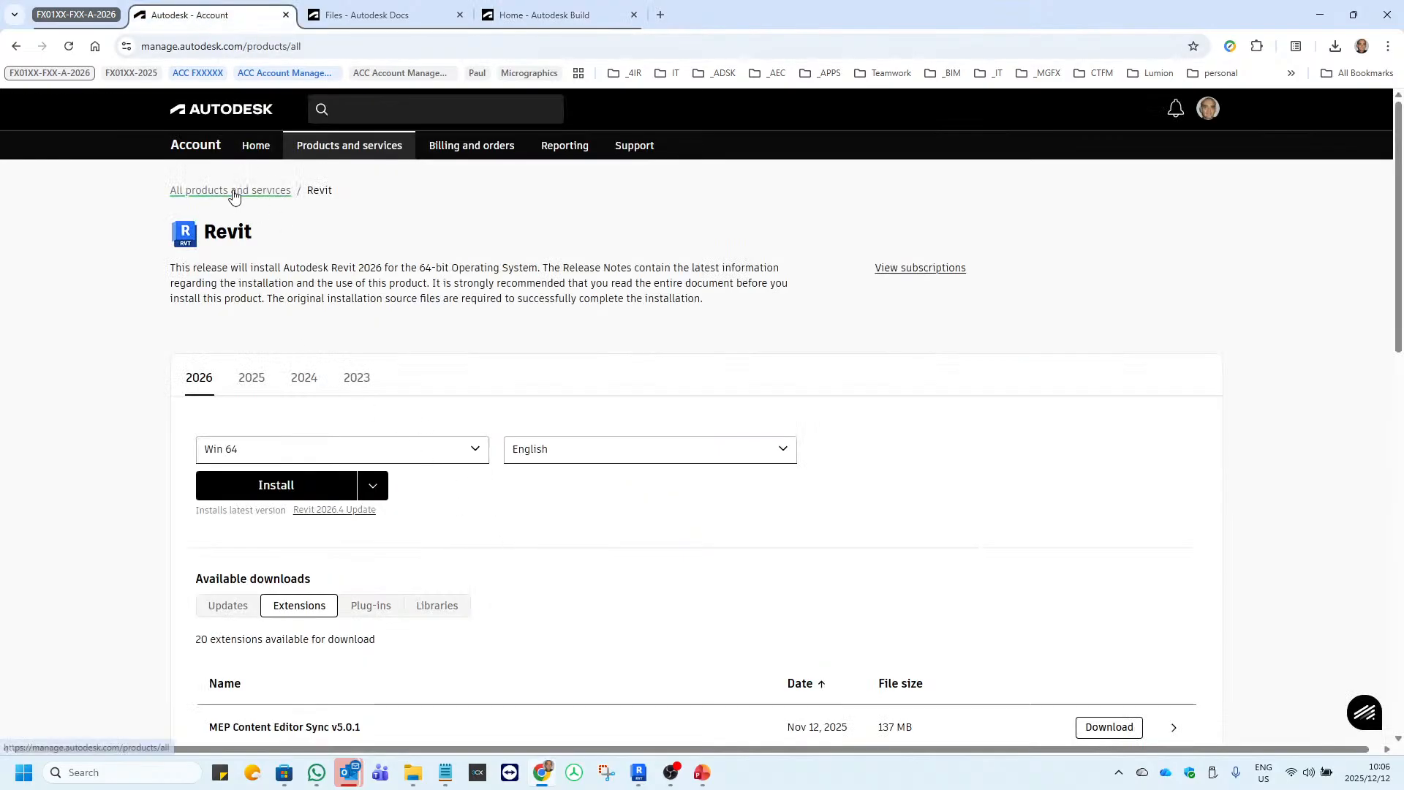
Open the Revit product details and browse the extension downloads for the Interoperability Tools and Model Checker Configurator.
scroll(448, 396, down, 5)
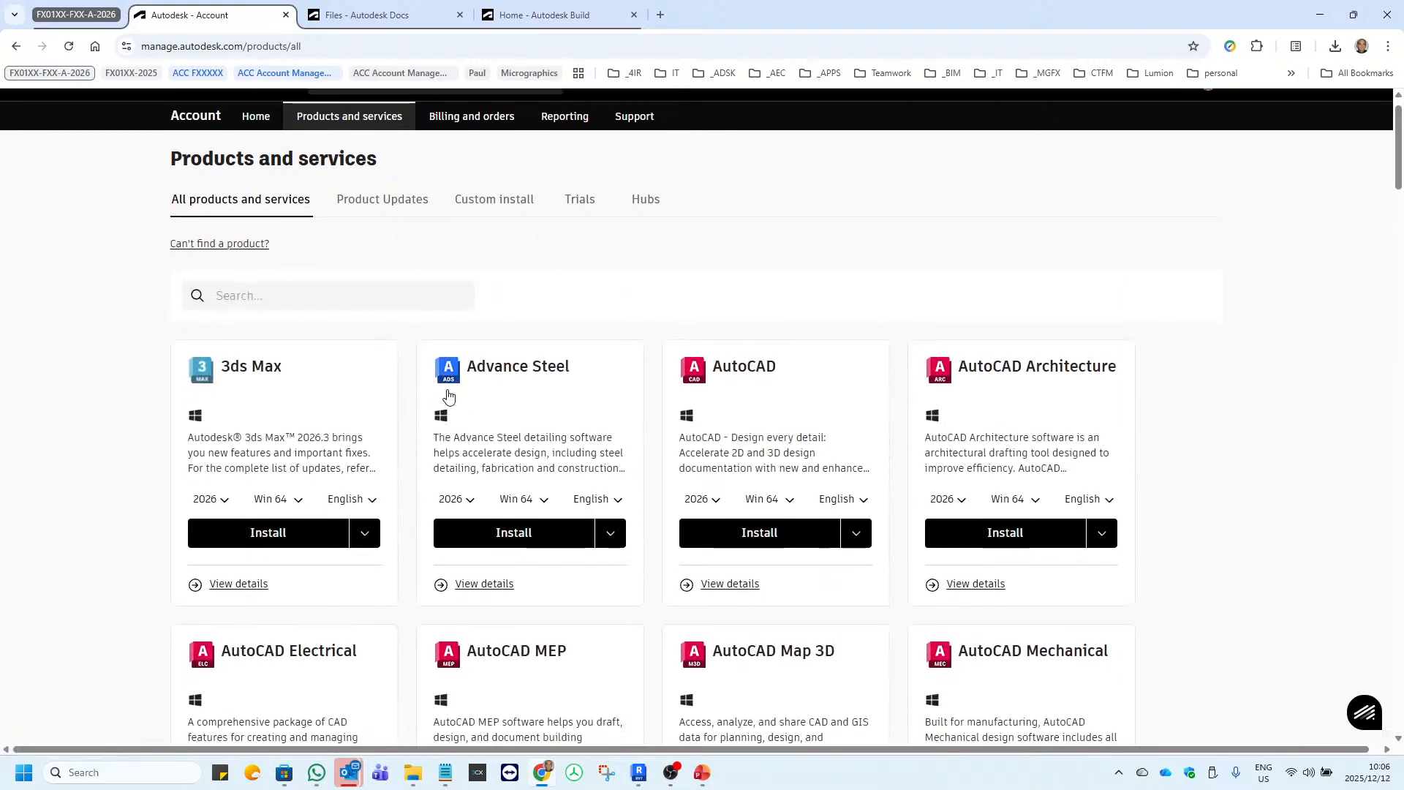
scroll(448, 395, down, 15)
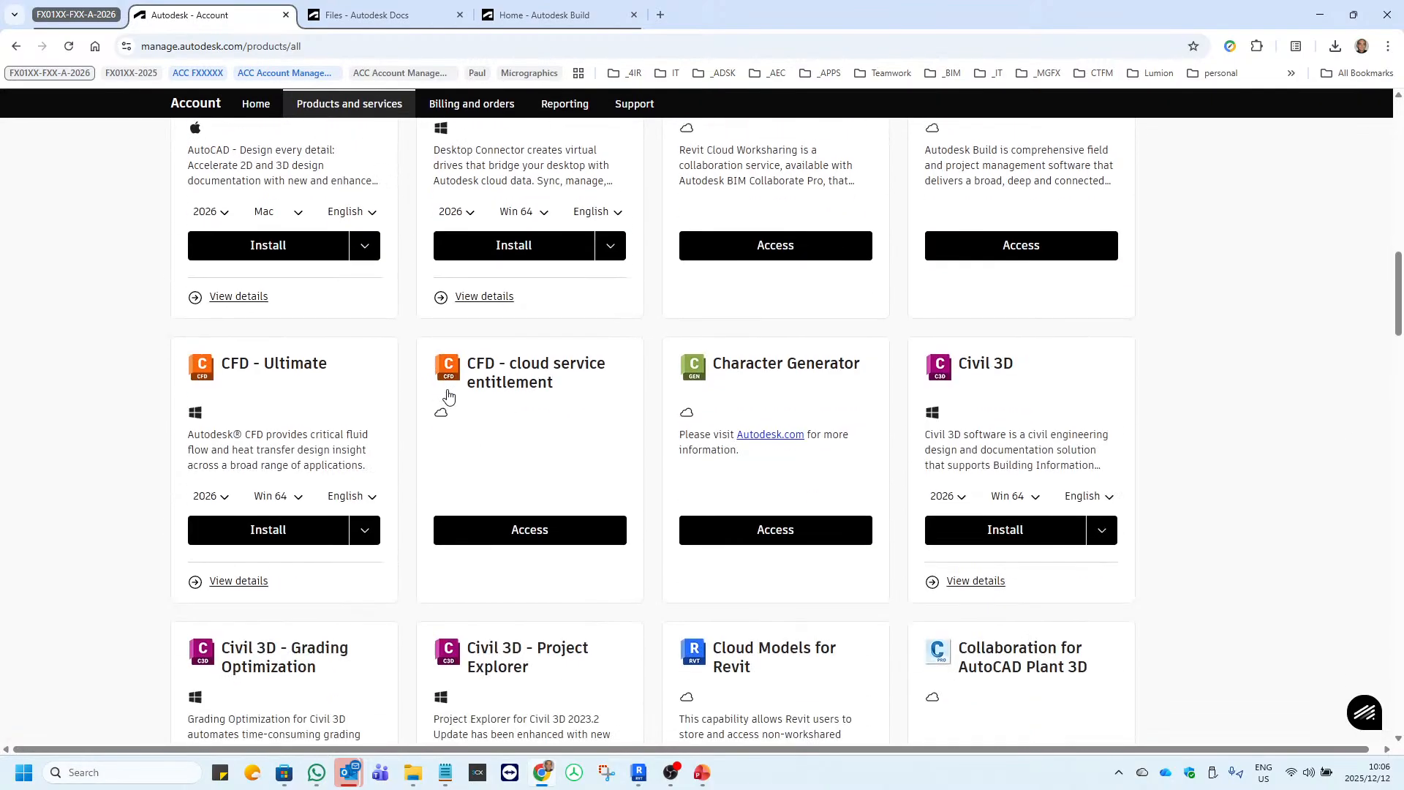
scroll(448, 395, down, 9)
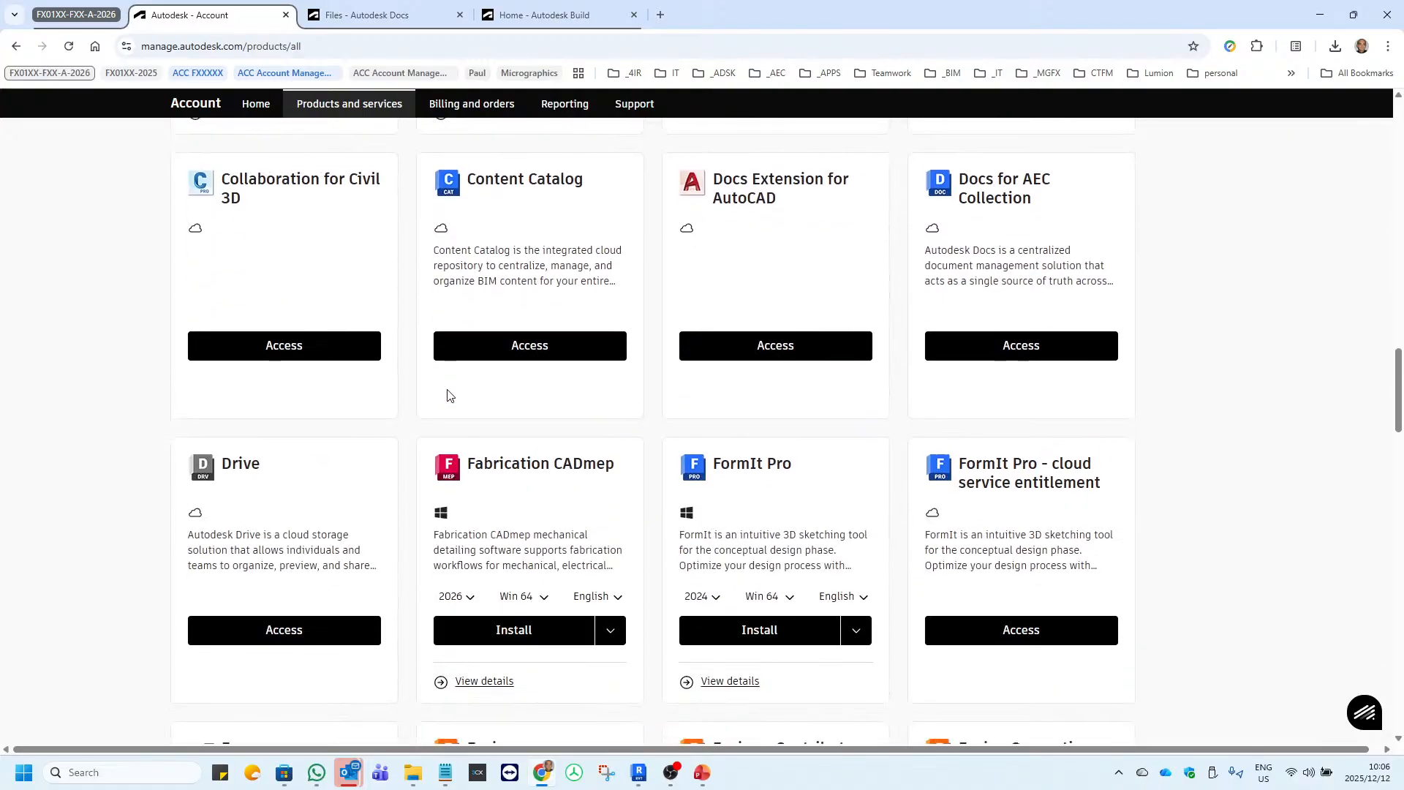
scroll(448, 396, down, 15)
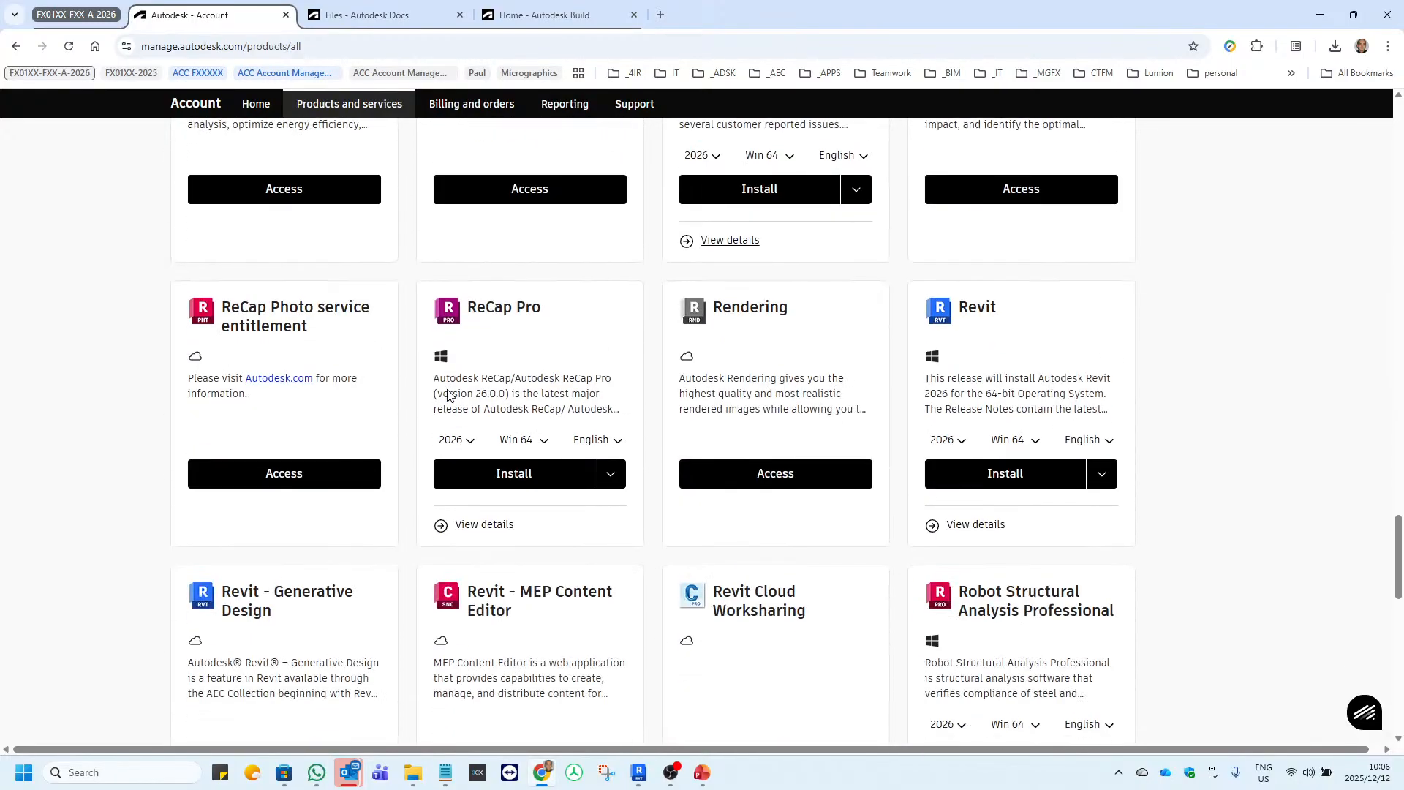
click(964, 535)
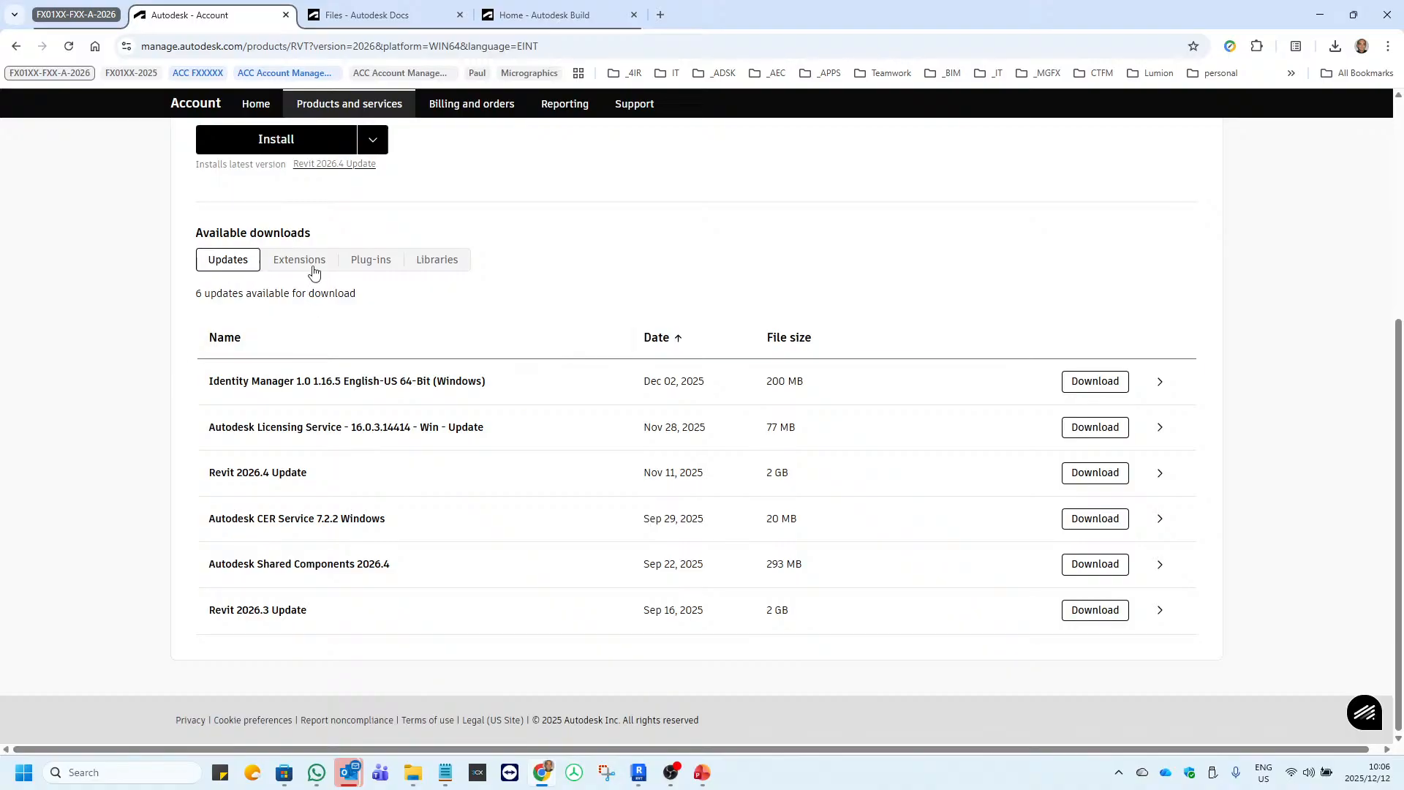
click(306, 264)
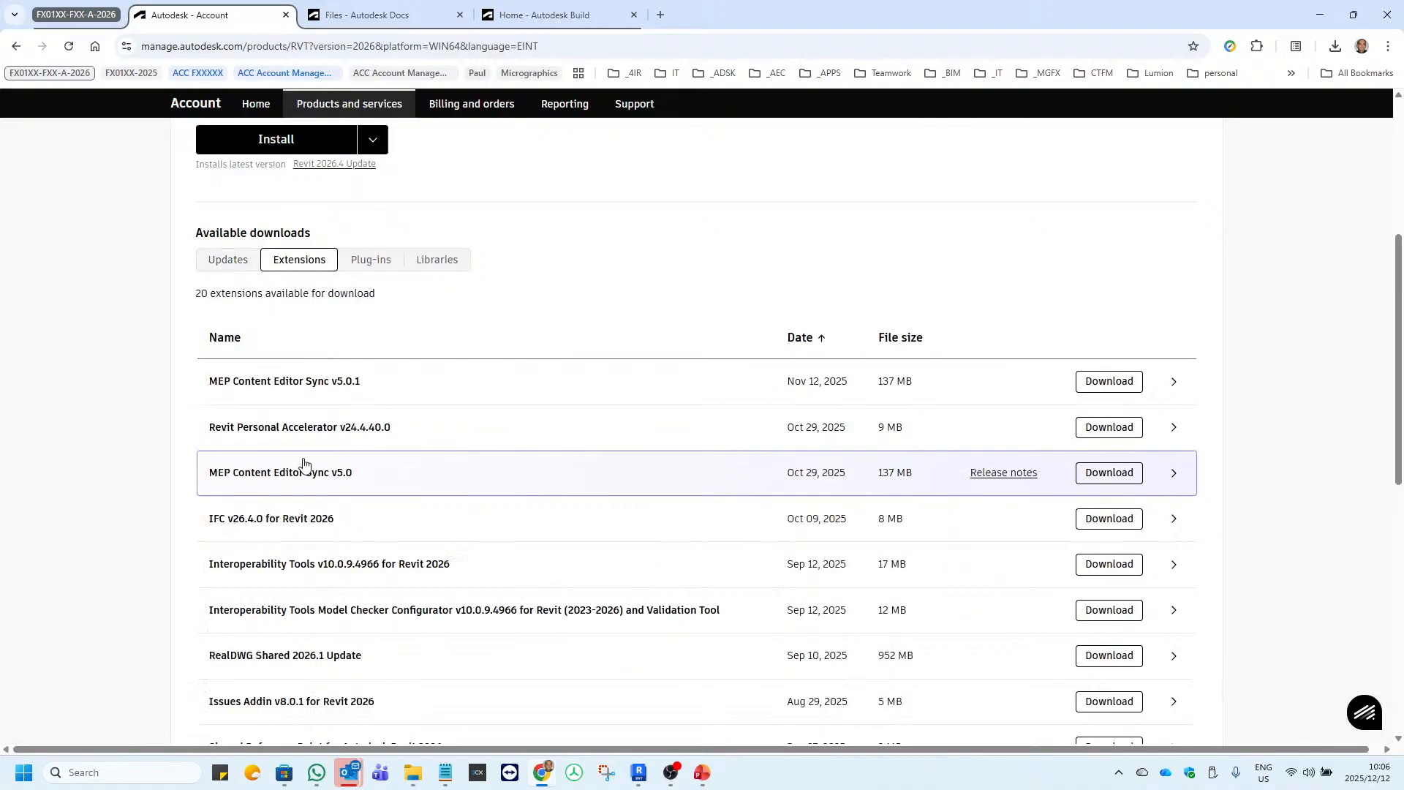
scroll(304, 463, down, 2)
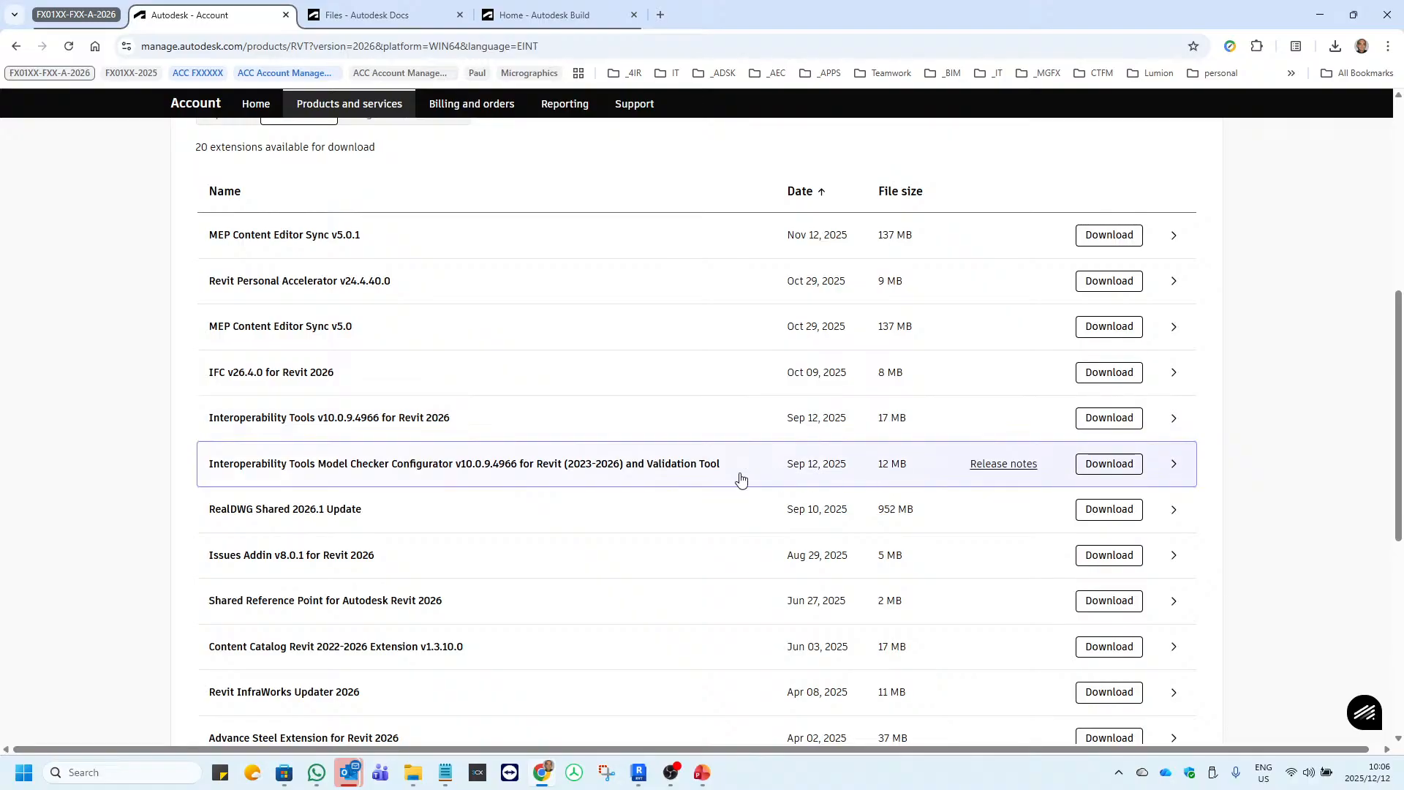
Switch back to Revit, select the supply air diffuser at the duct's end and bring up the Interoperability Tools commands.
scroll(740, 478, down, 4)
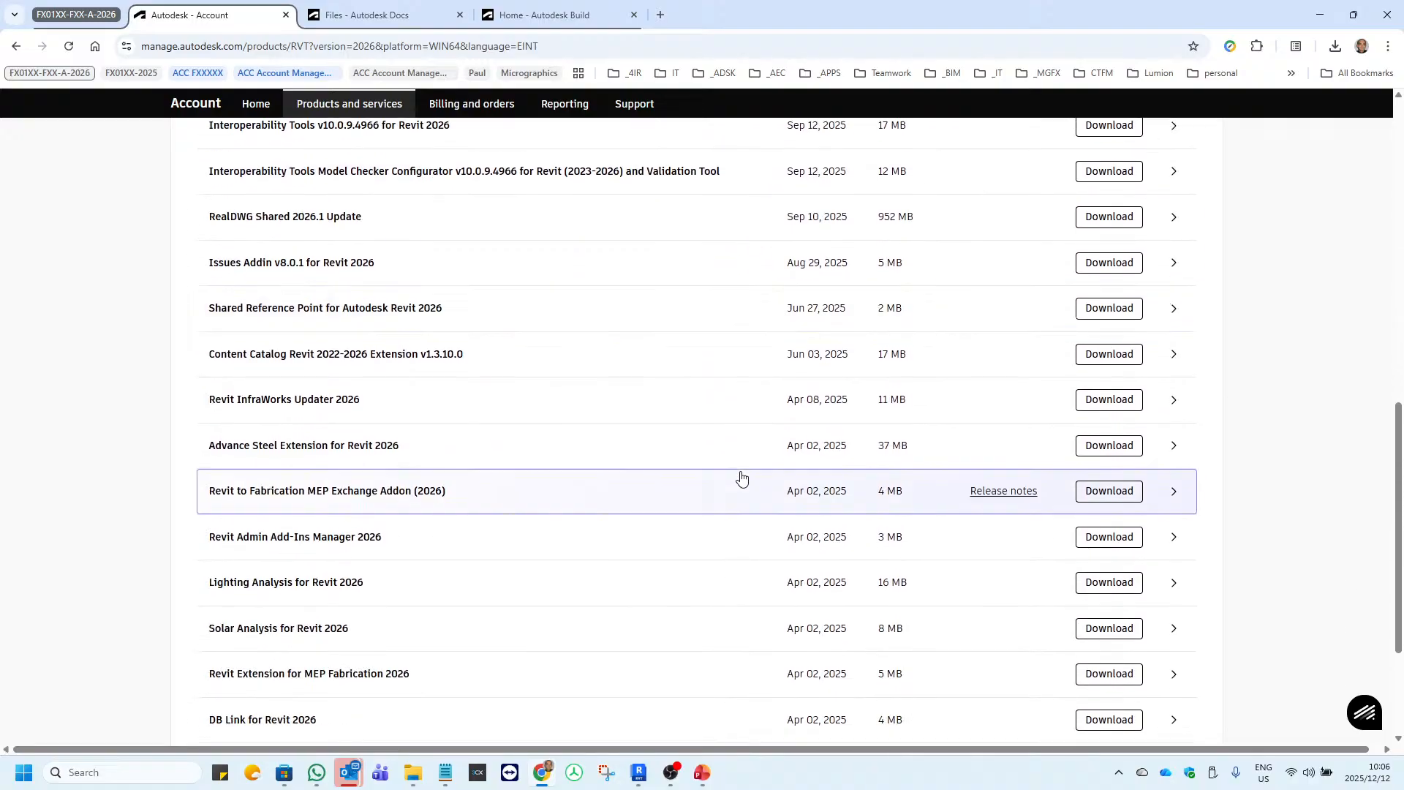
click(639, 772)
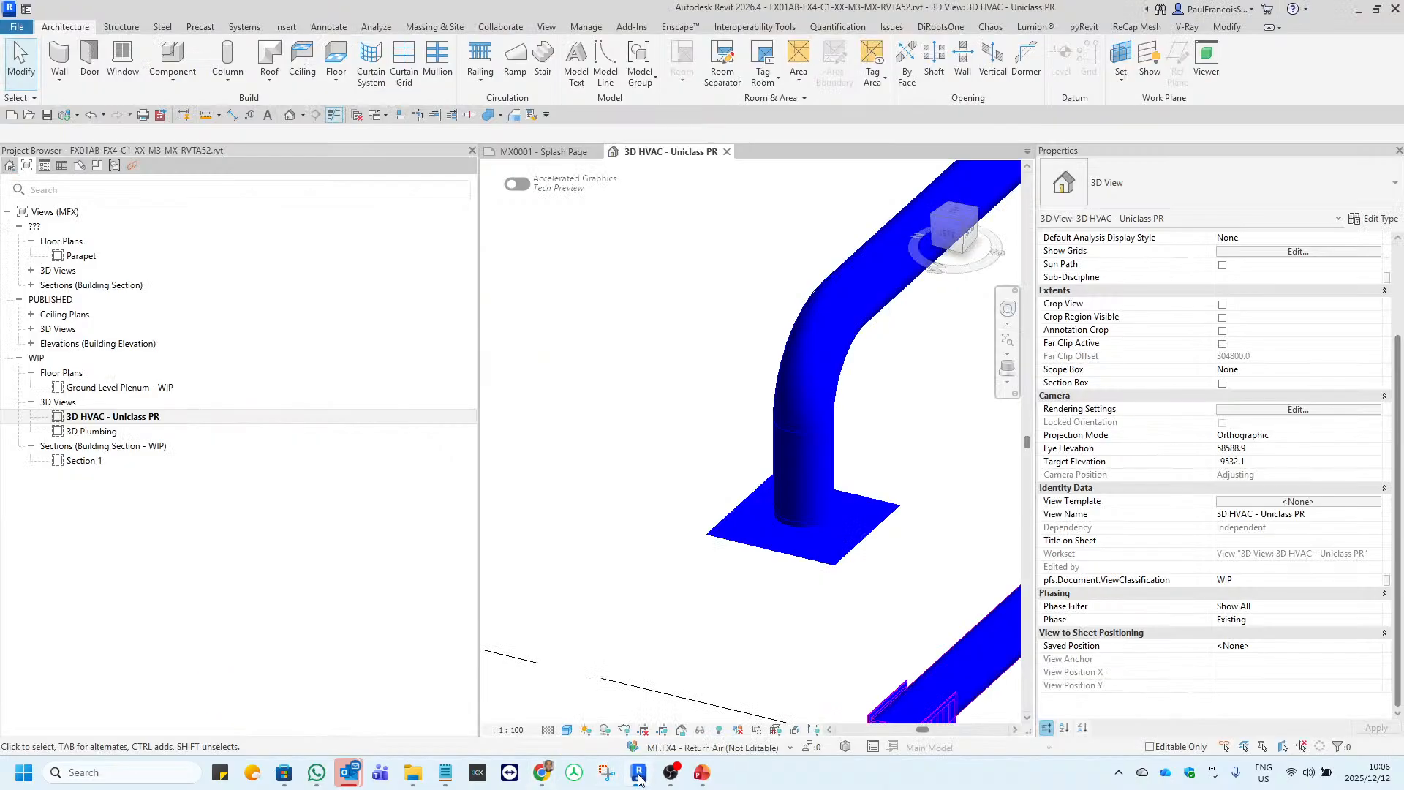
click(831, 551)
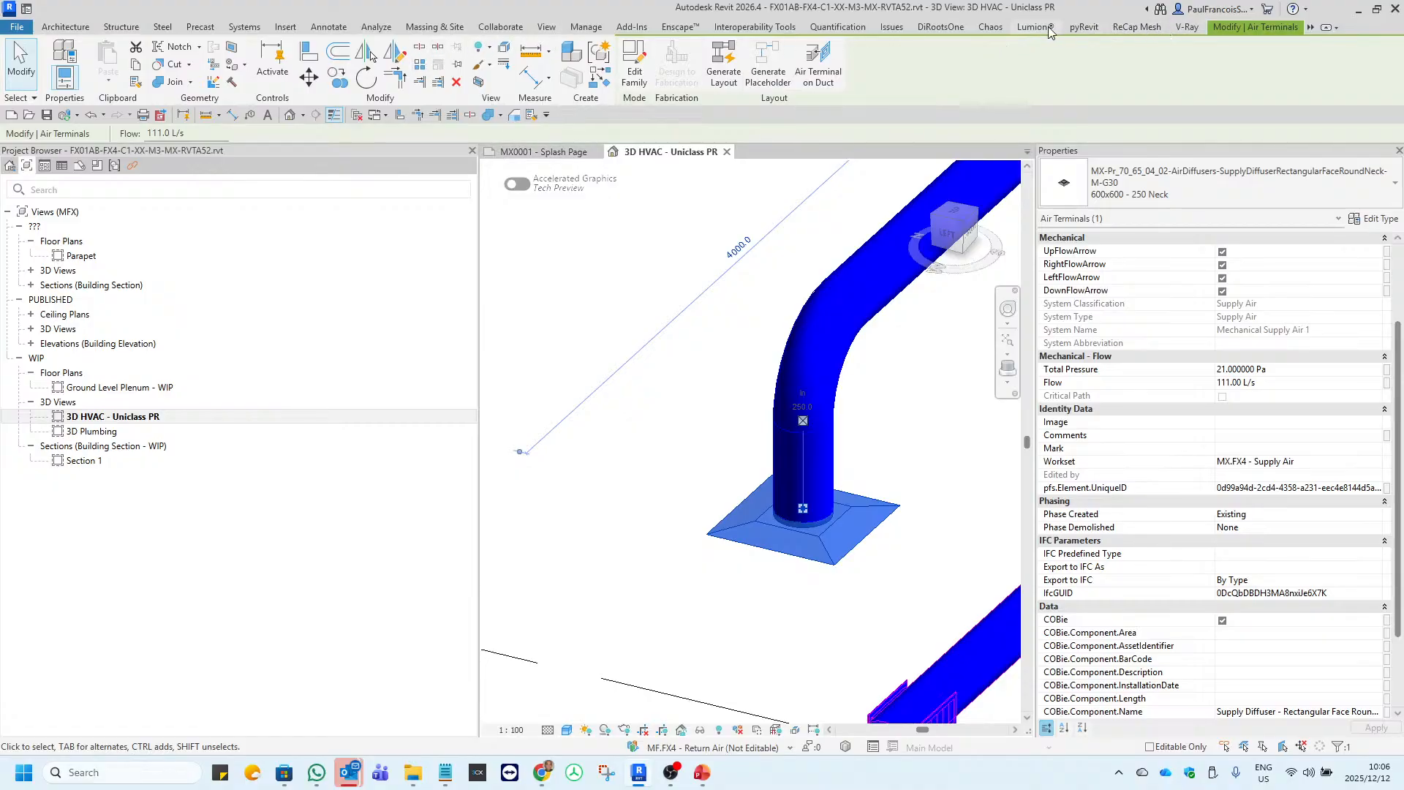
click(597, 303)
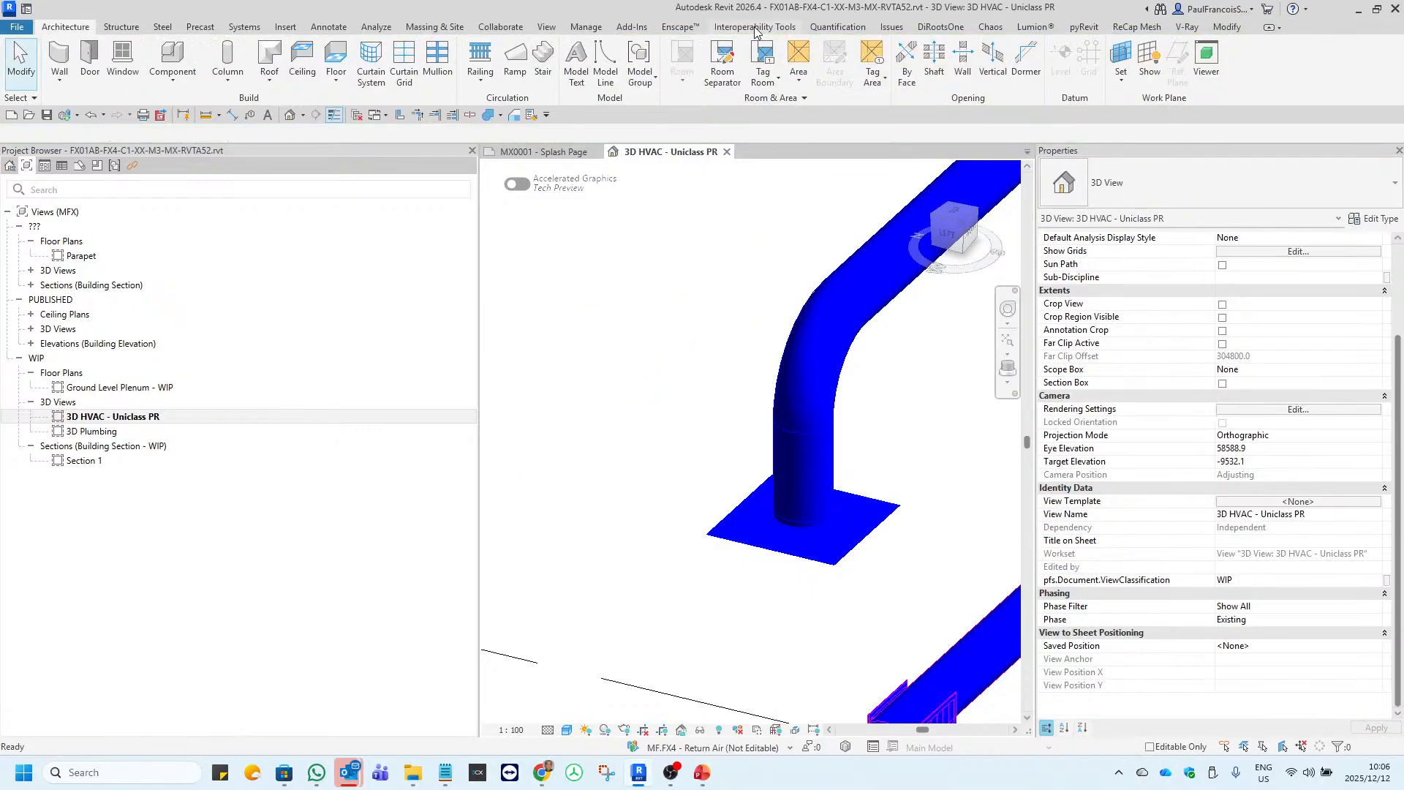
click(793, 533)
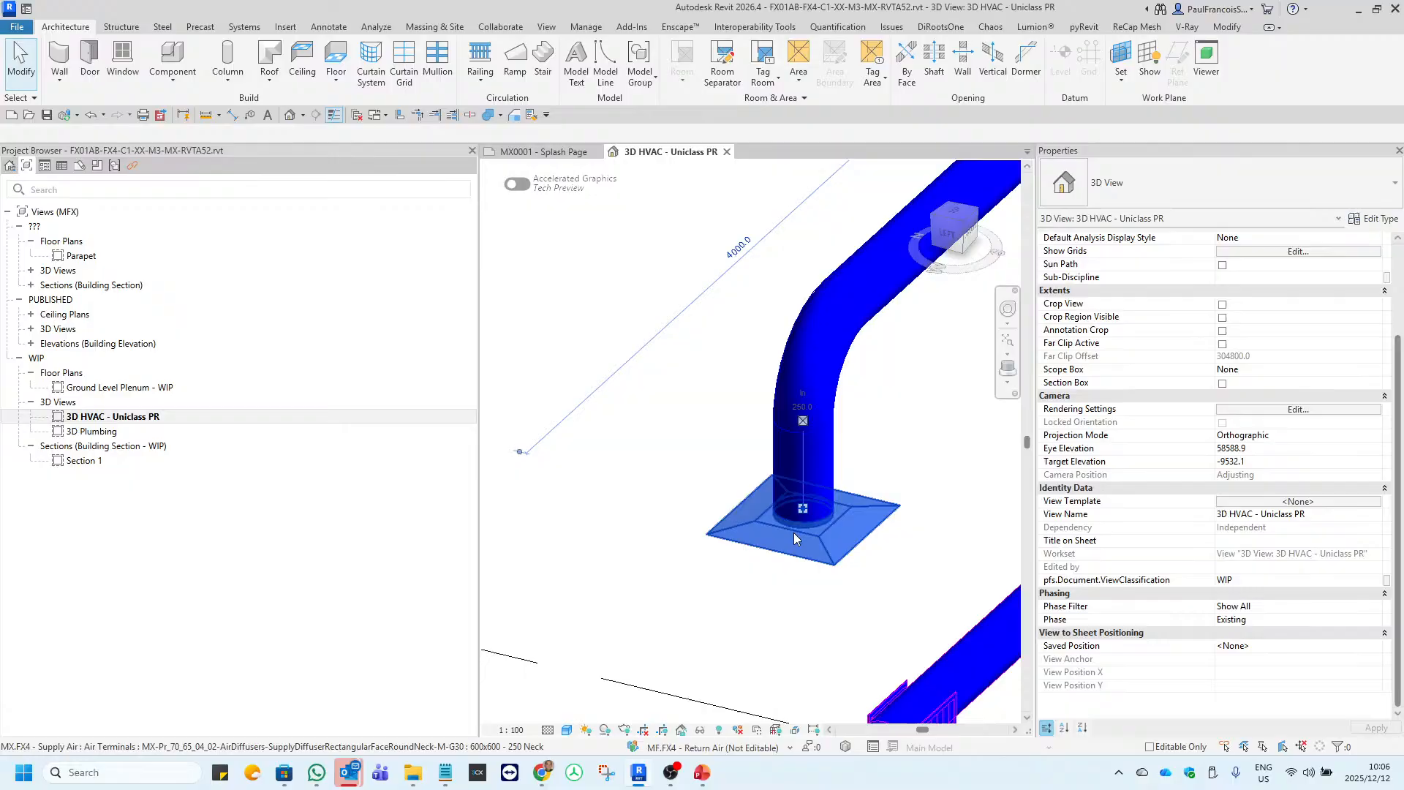
click(754, 26)
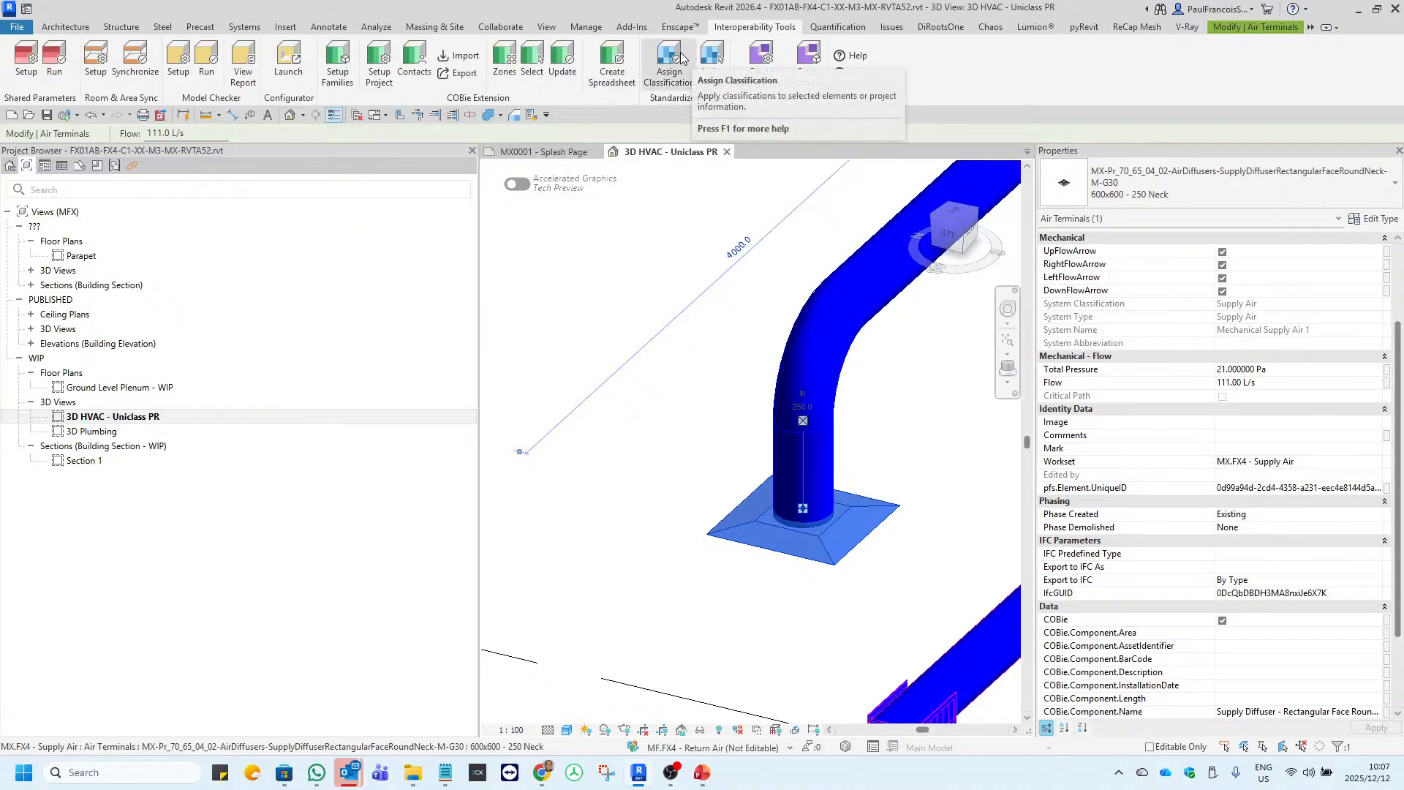
Review the COBie Extension's project setup for general settings, component naming and type naming, and leave the setup without changes.
click(387, 74)
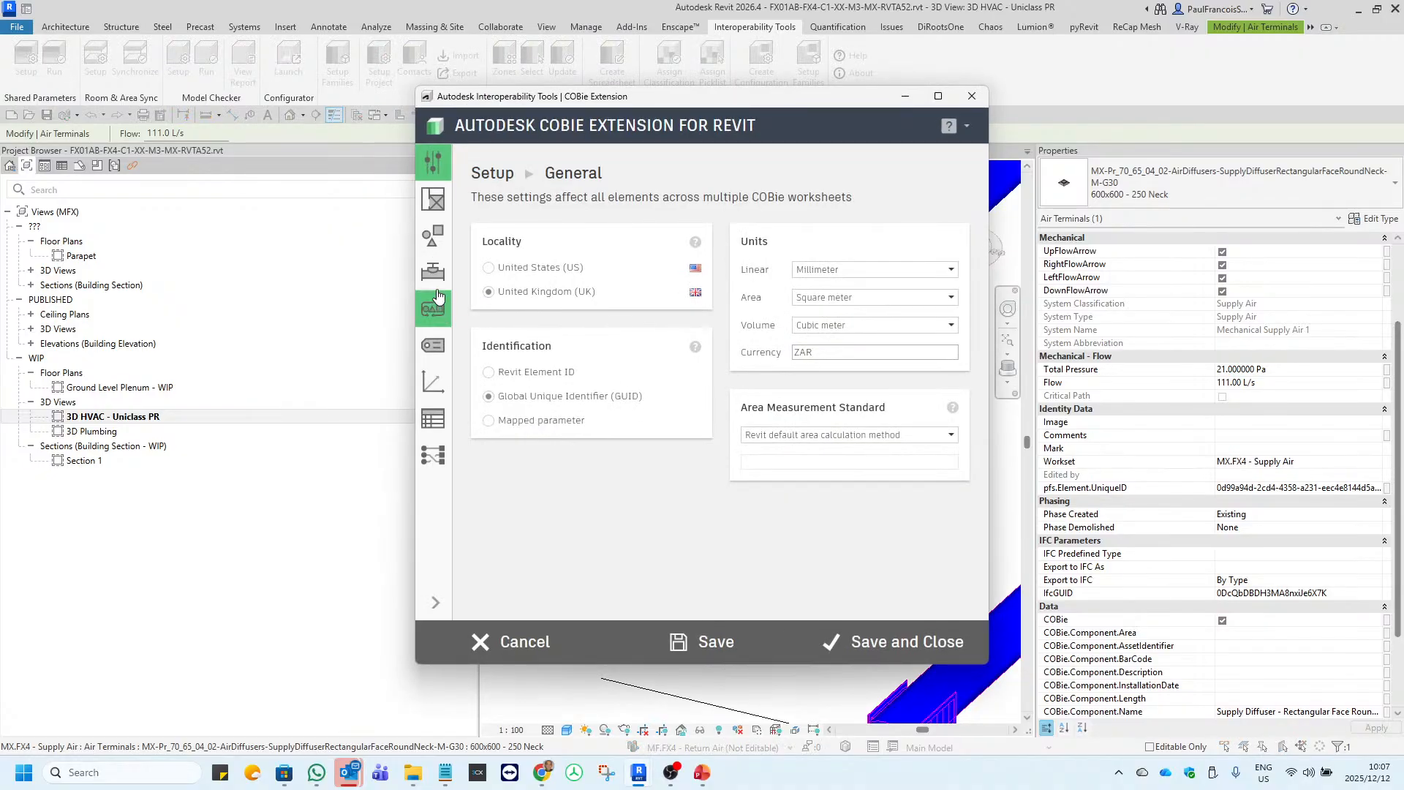
click(433, 272)
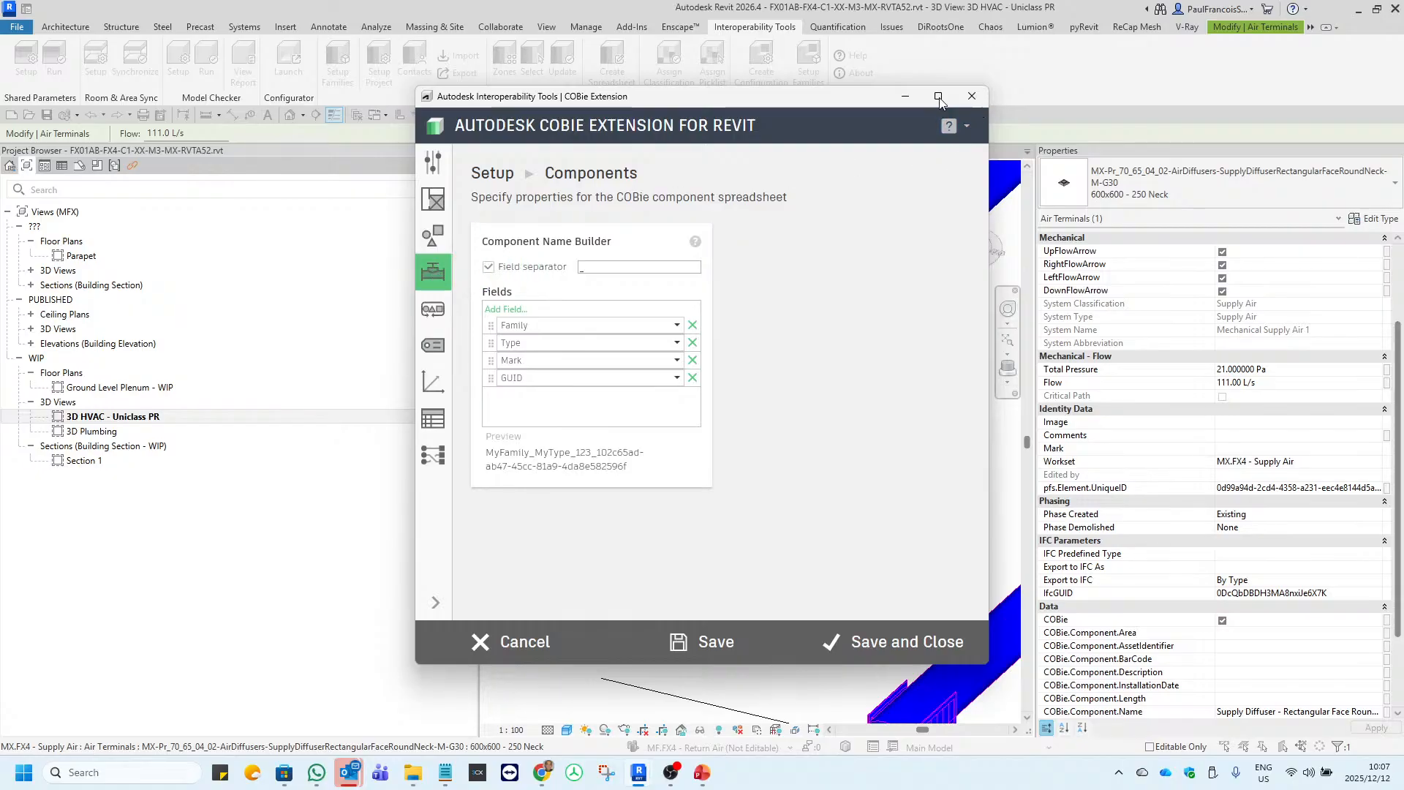
click(439, 234)
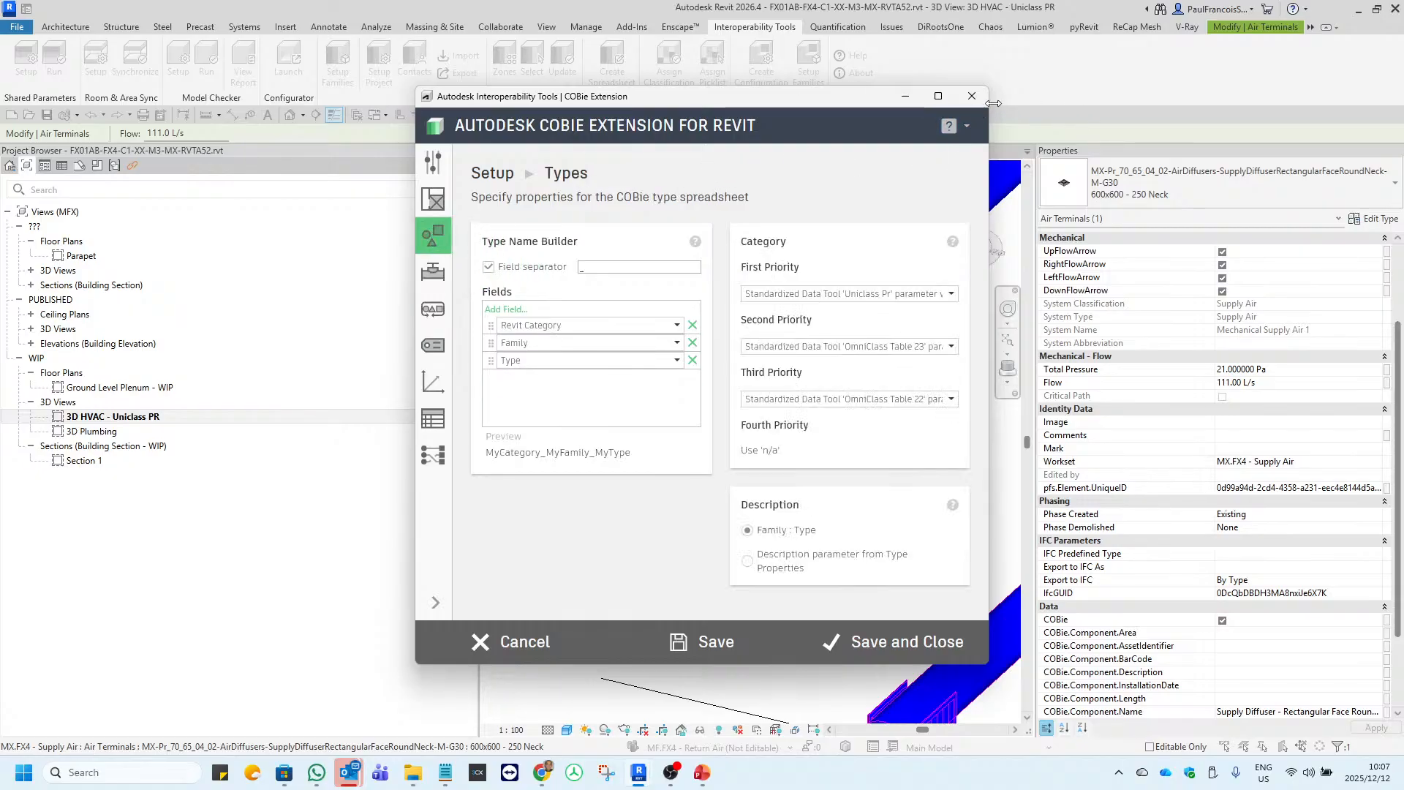
click(973, 96)
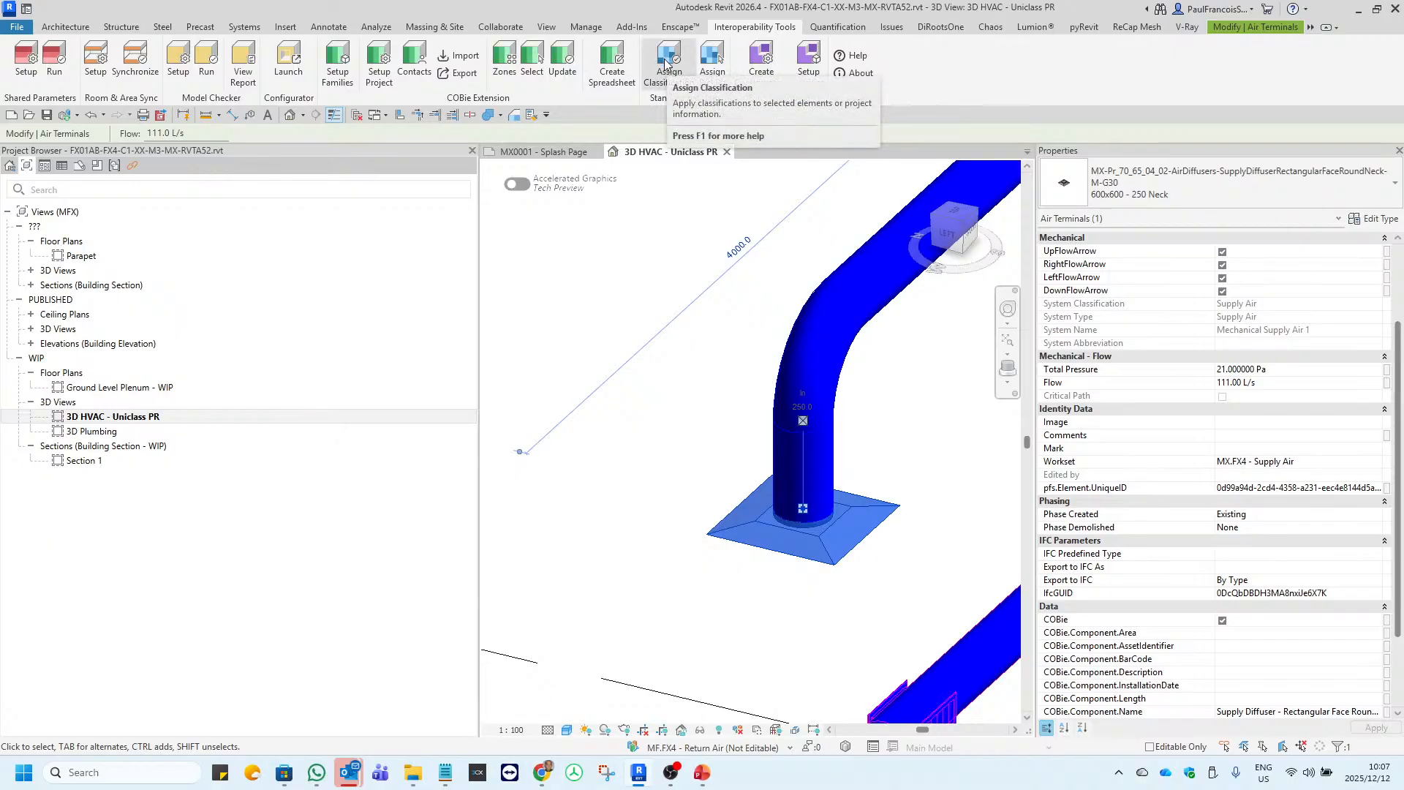
Start Assign Classification for the selected diffuser and turn off the Blanks only option.
click(667, 66)
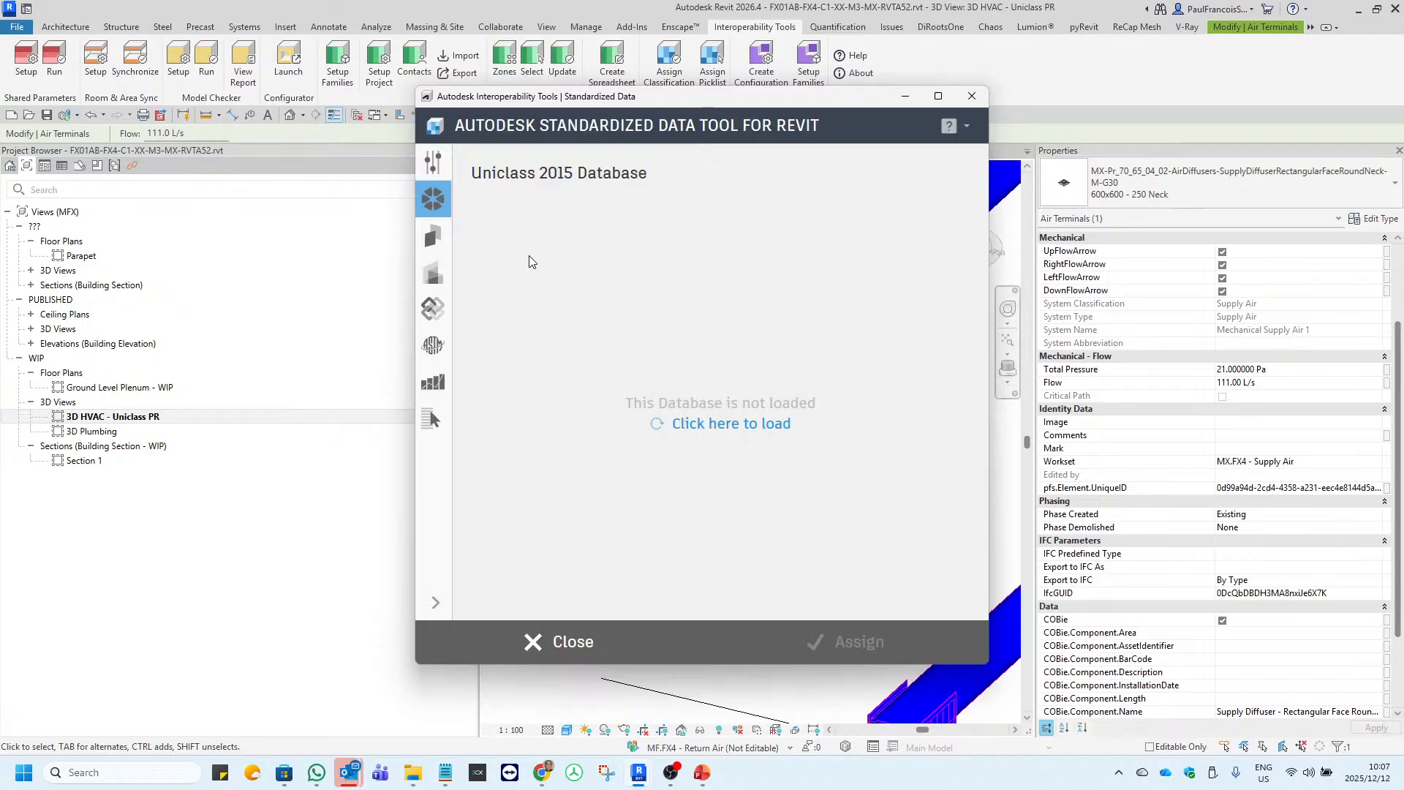
click(430, 168)
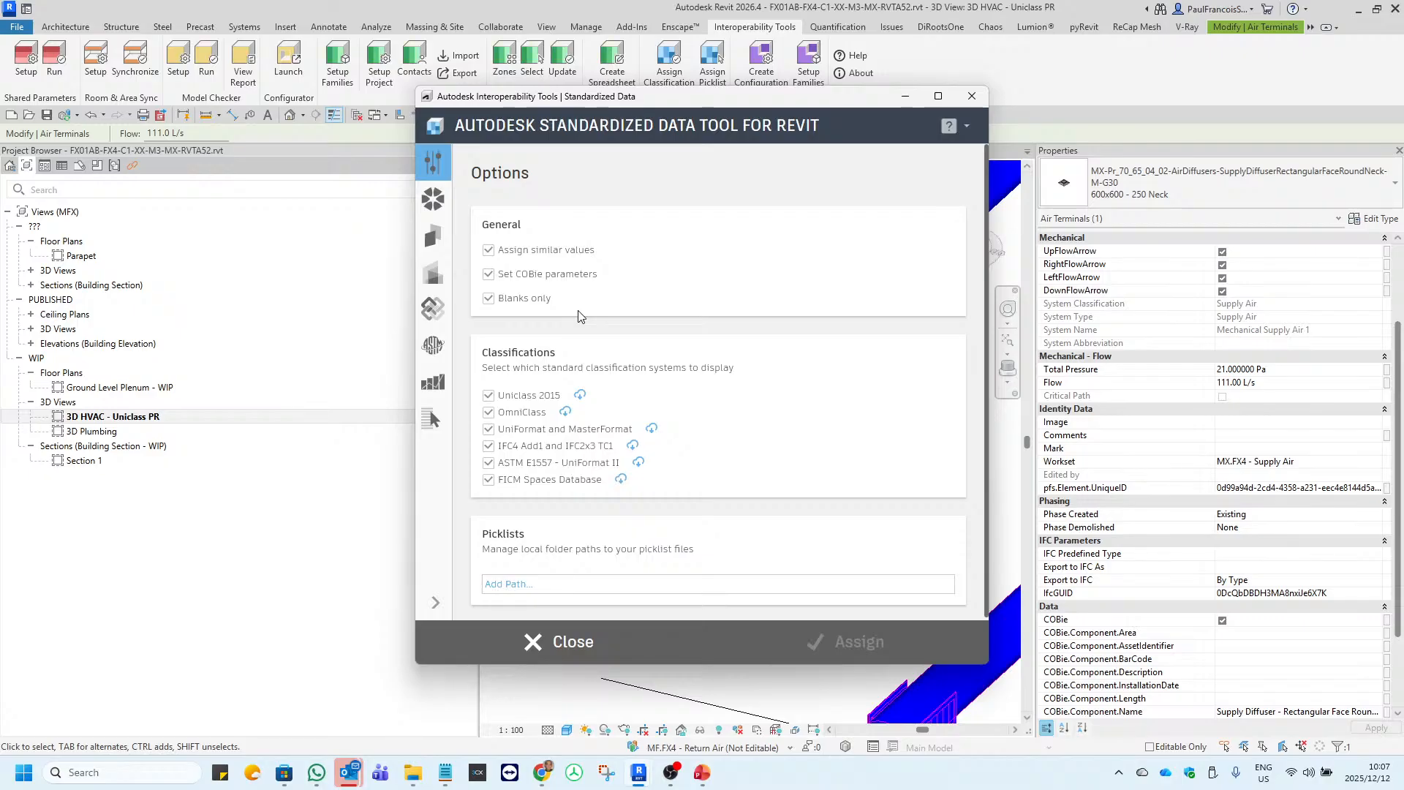
click(489, 299)
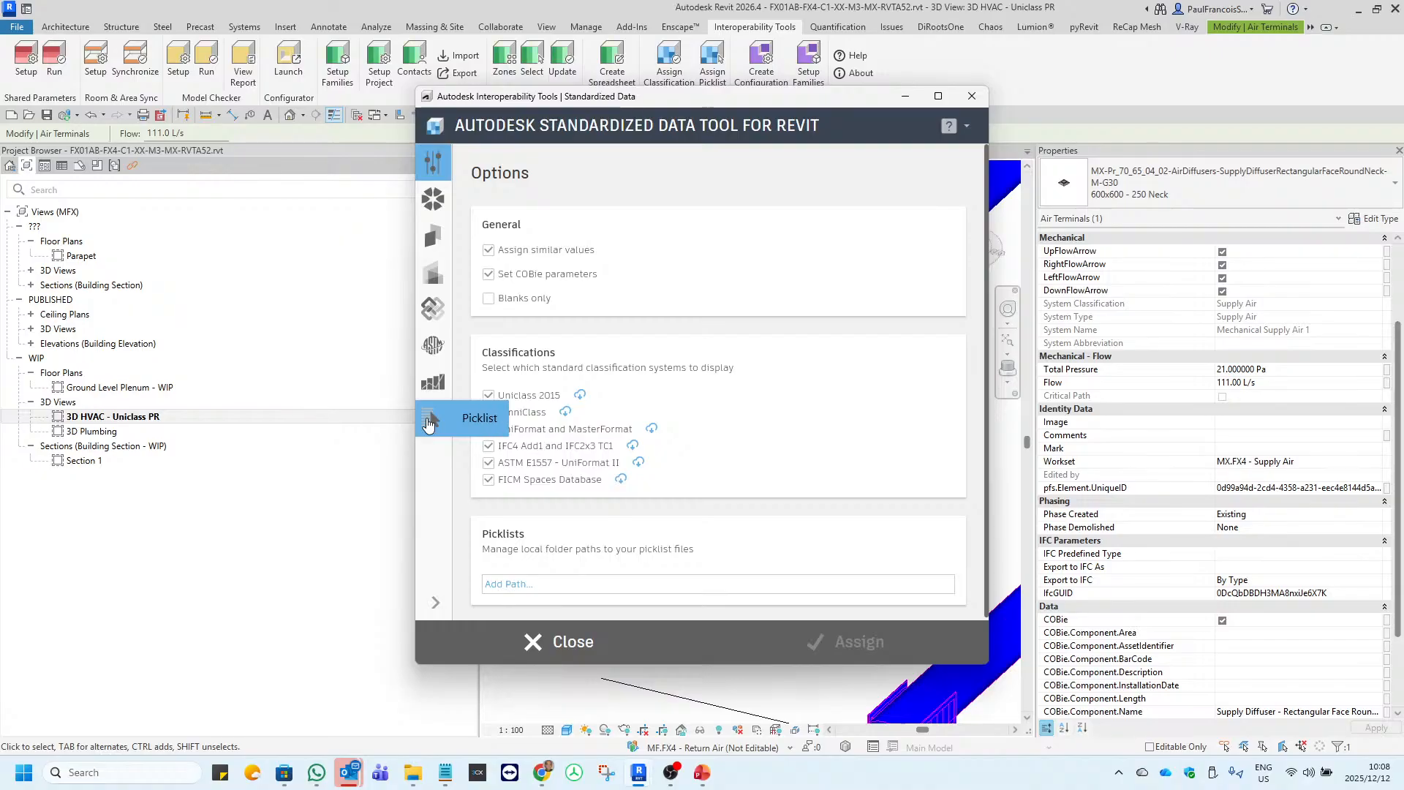
Load the Uniclass 2015 database and show Uniclass Table Pr filtered to Air Terminals.
click(432, 201)
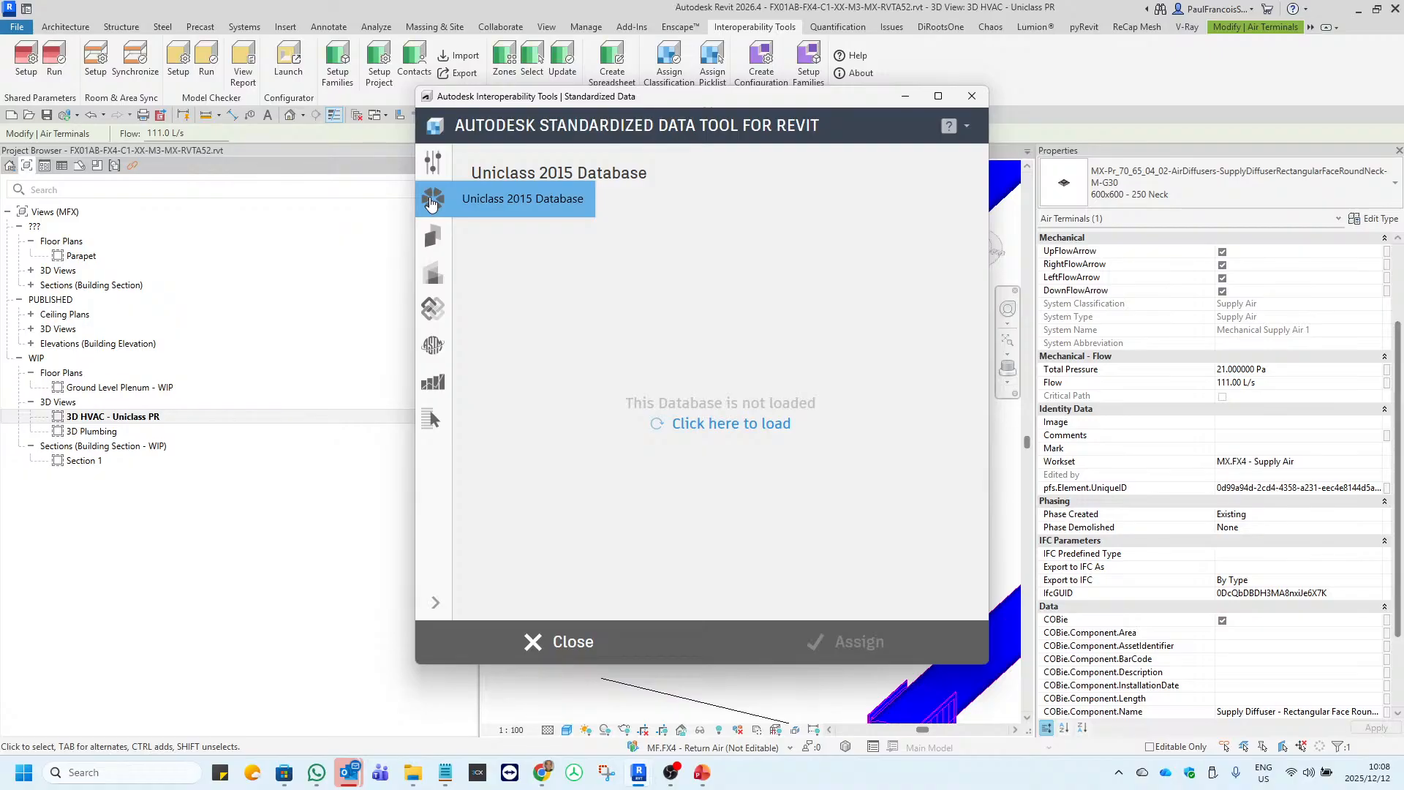
click(738, 425)
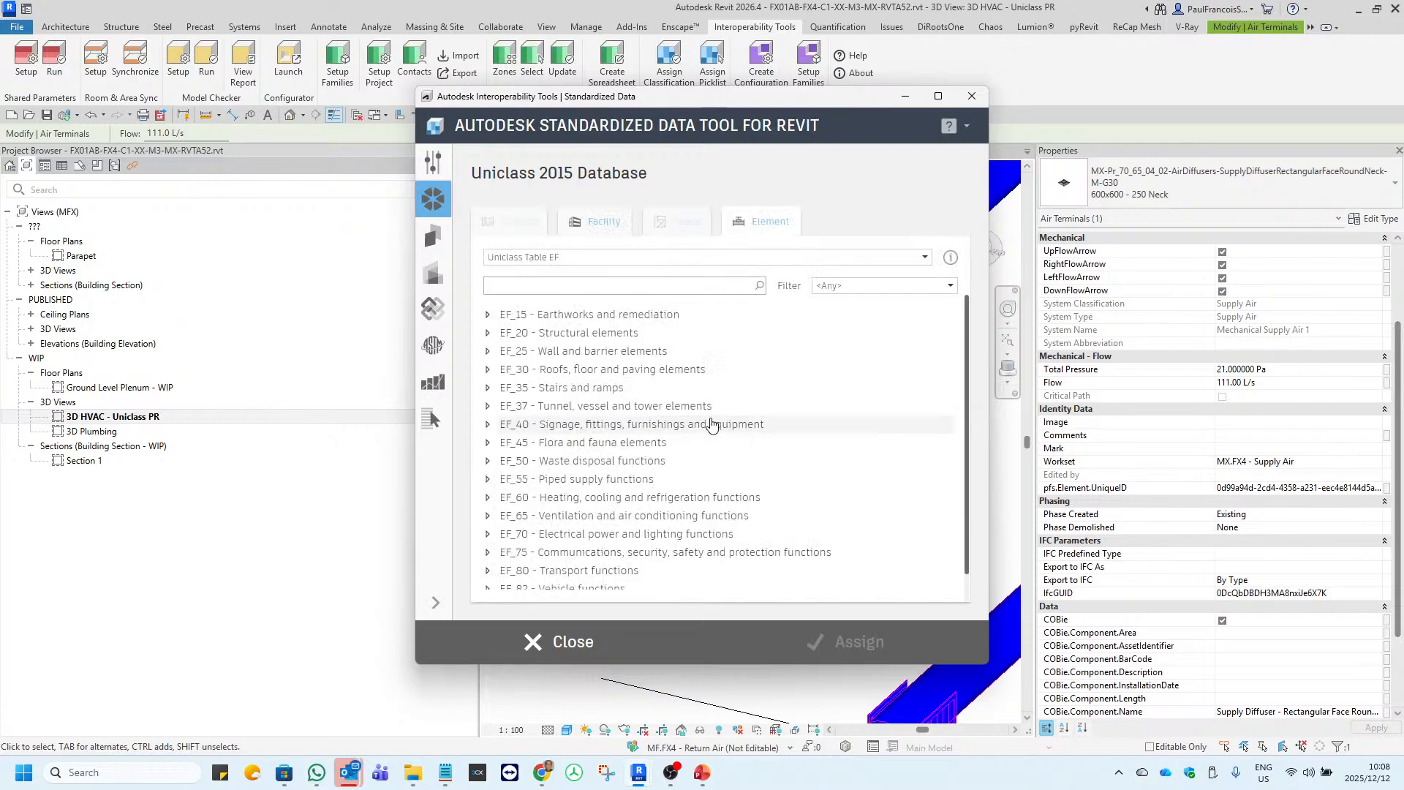
click(583, 258)
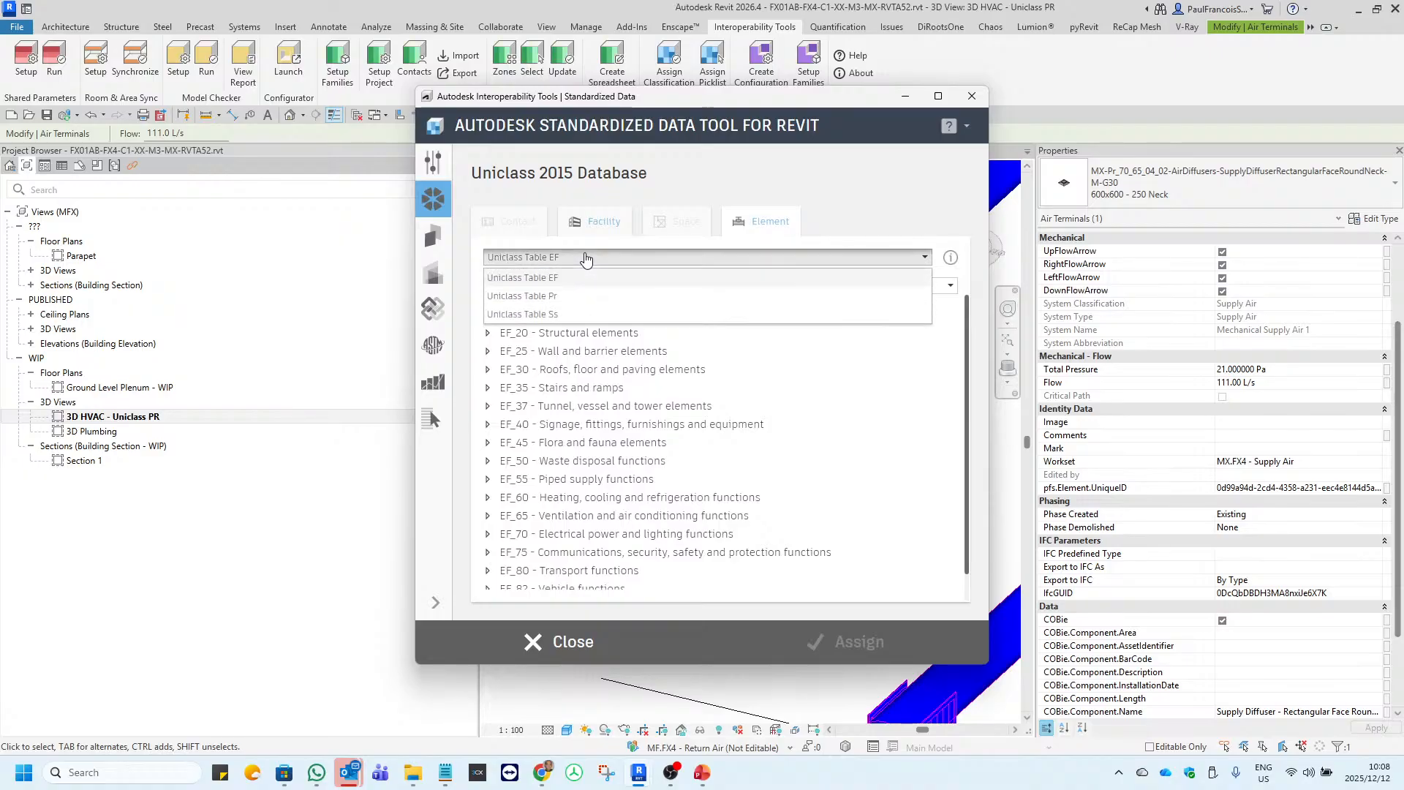
click(562, 296)
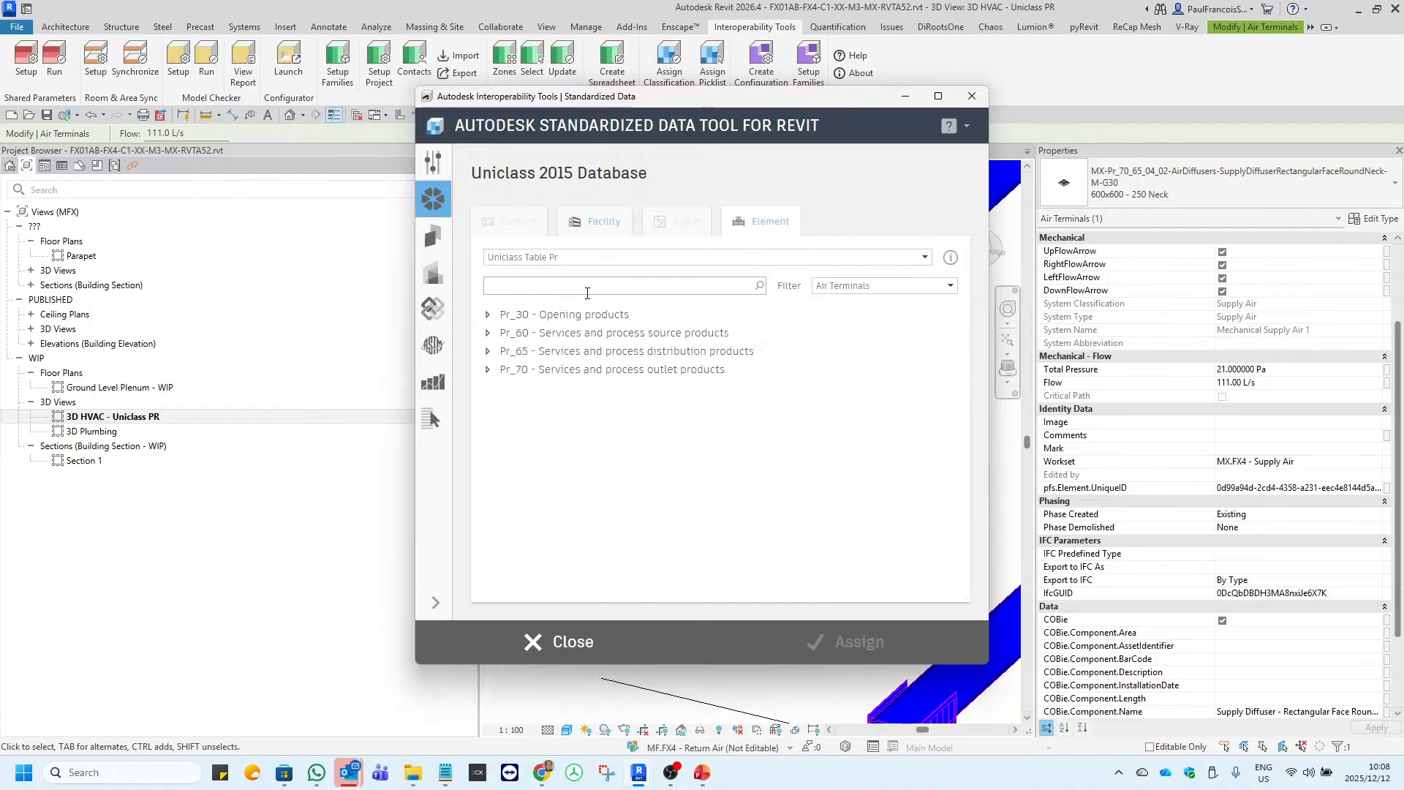
click(952, 287)
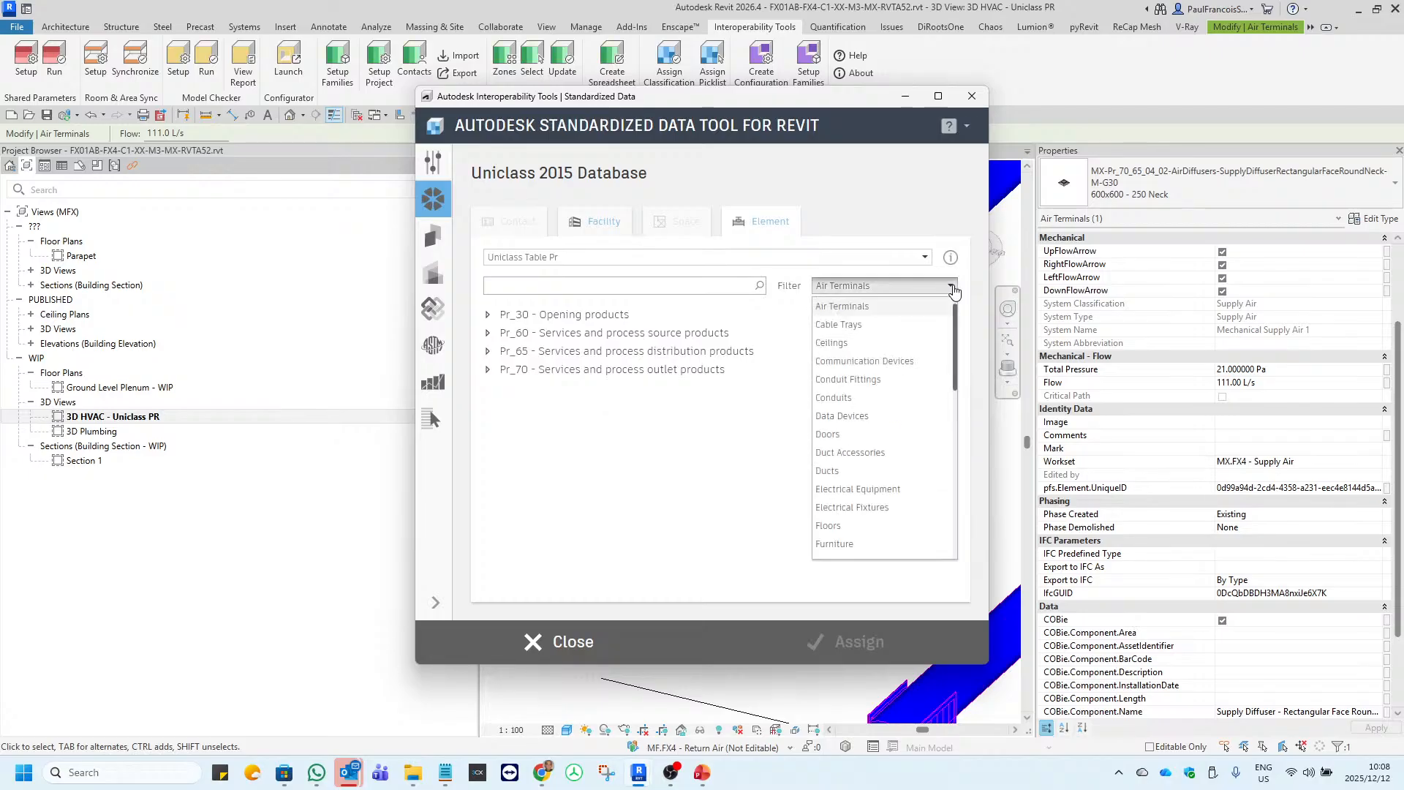
click(862, 296)
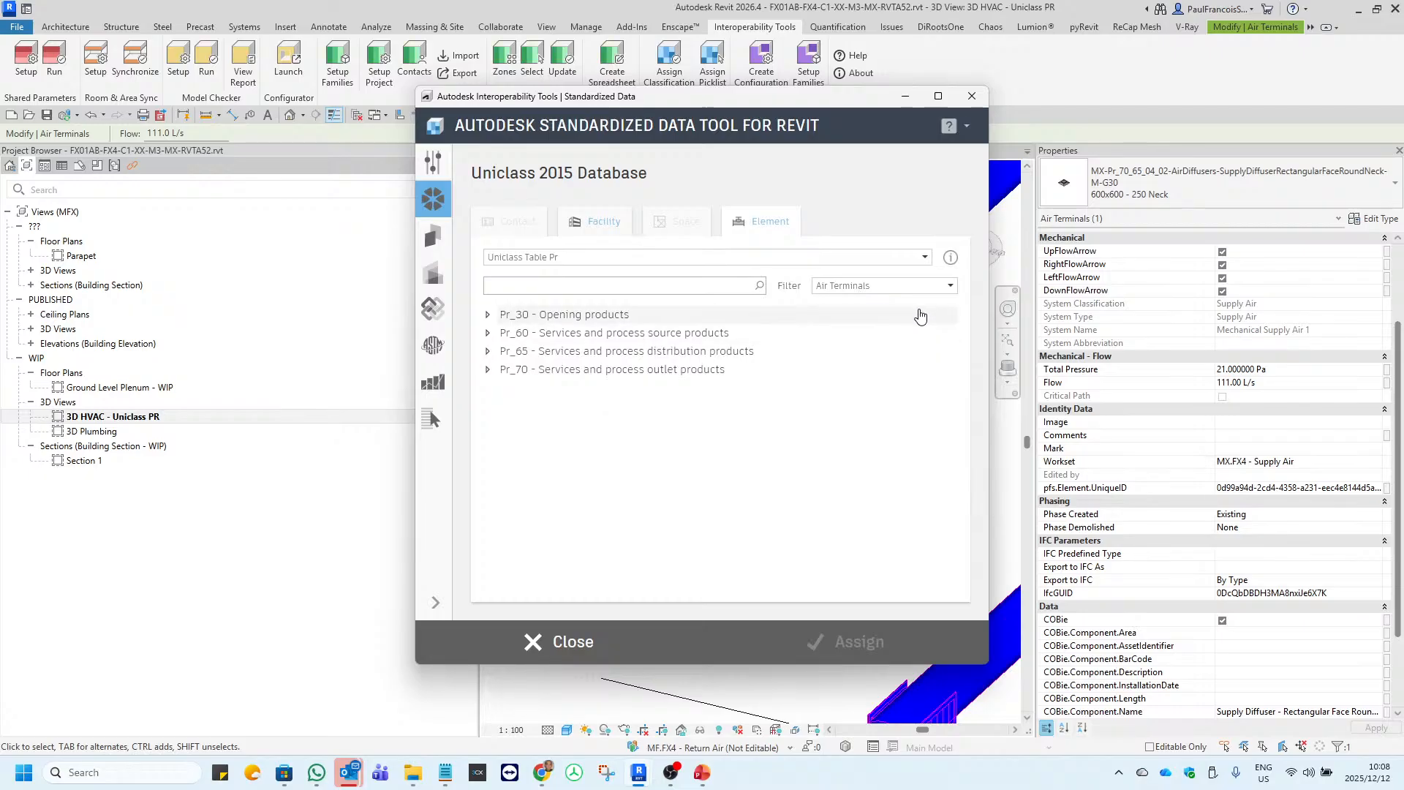
Assign the classification Pr_70_65_04_02 - Air diffusers to the selected diffuser and close the Standardized Data Tool.
click(488, 372)
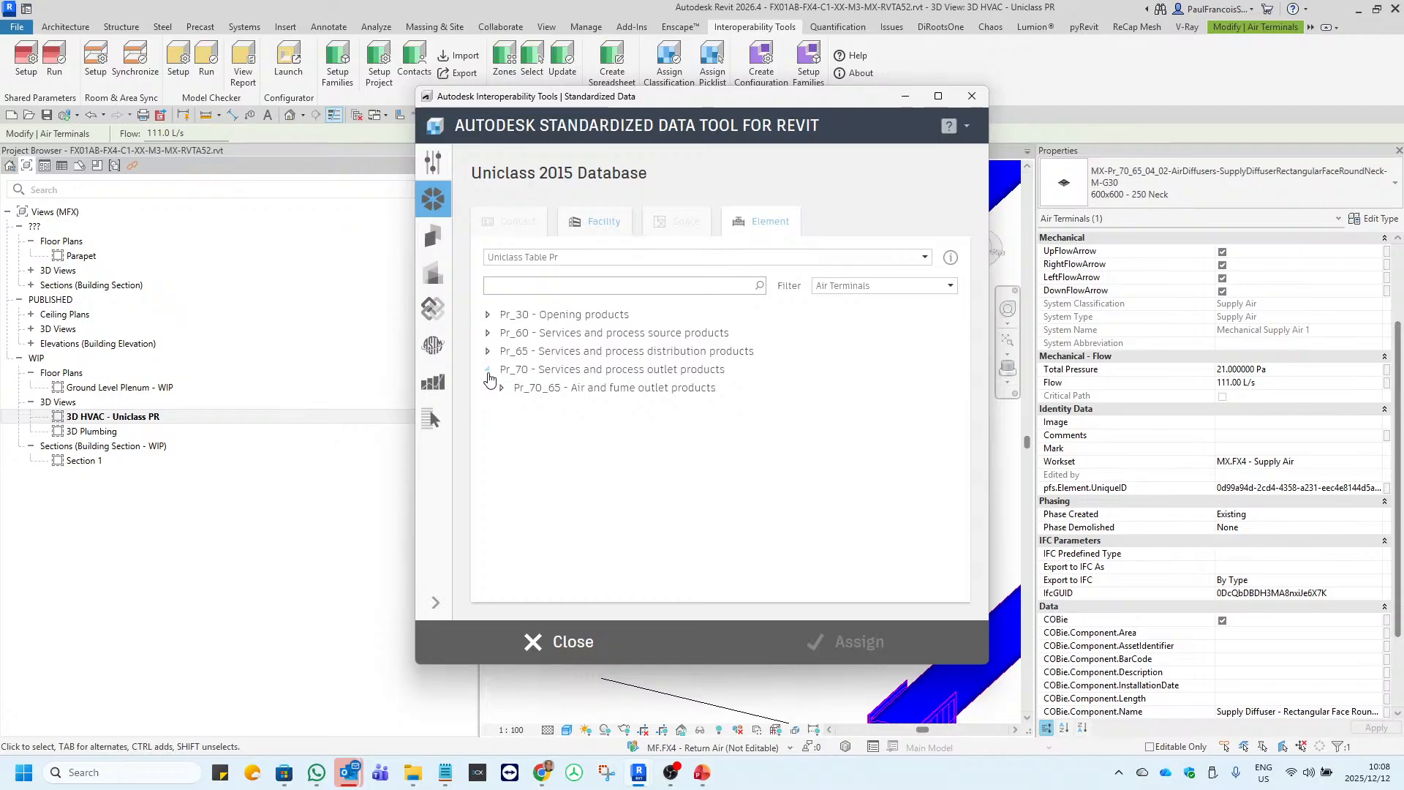
click(502, 388)
click(515, 408)
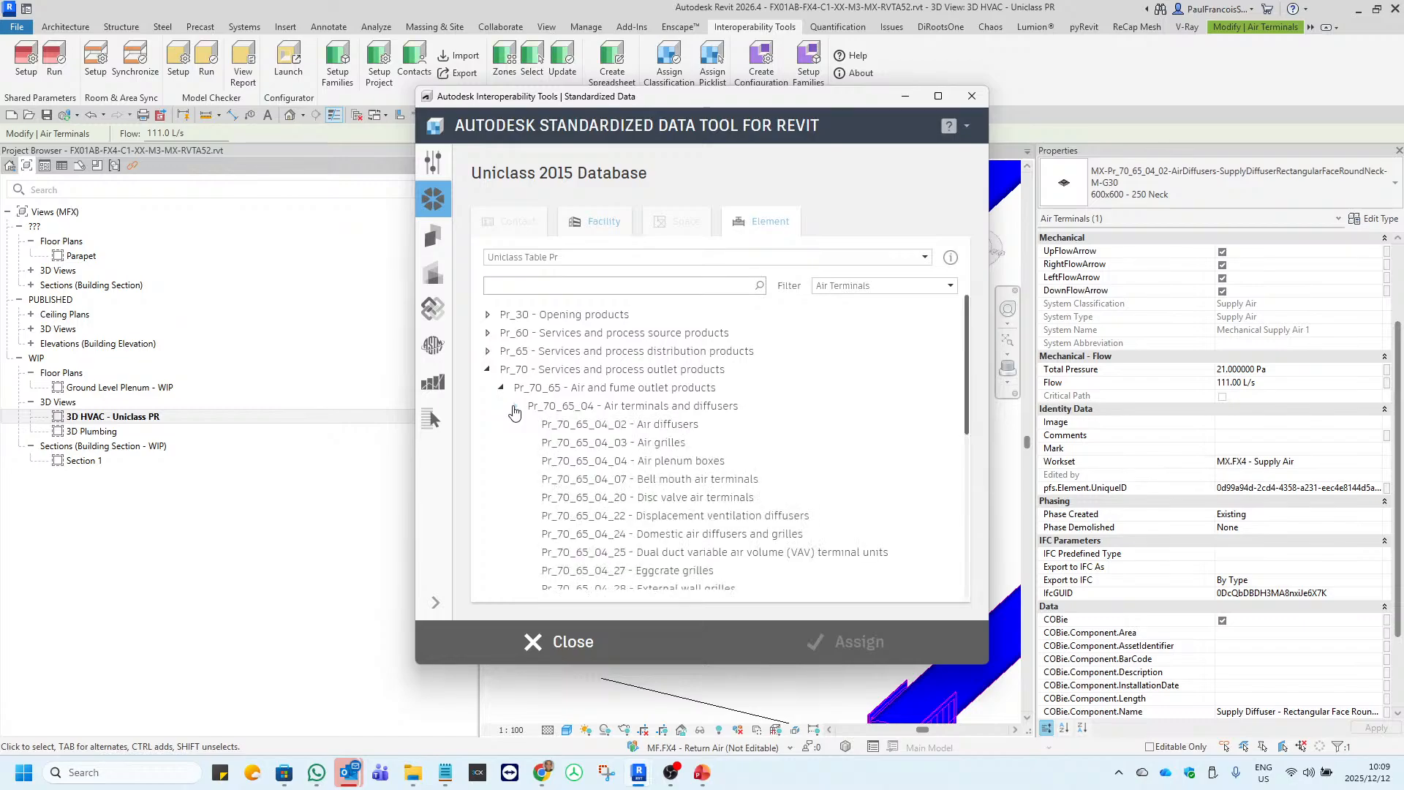
scroll(514, 412, down, 1)
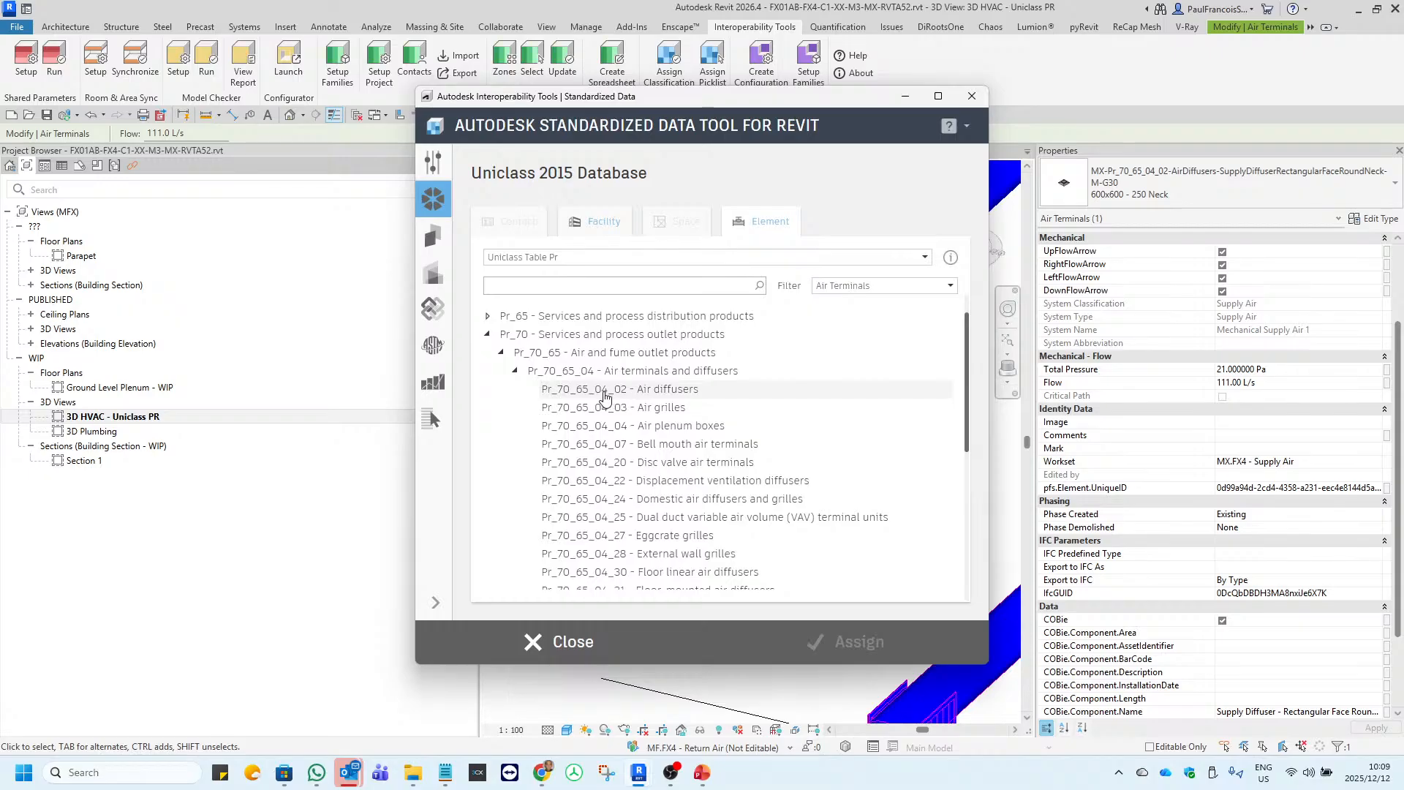
click(657, 393)
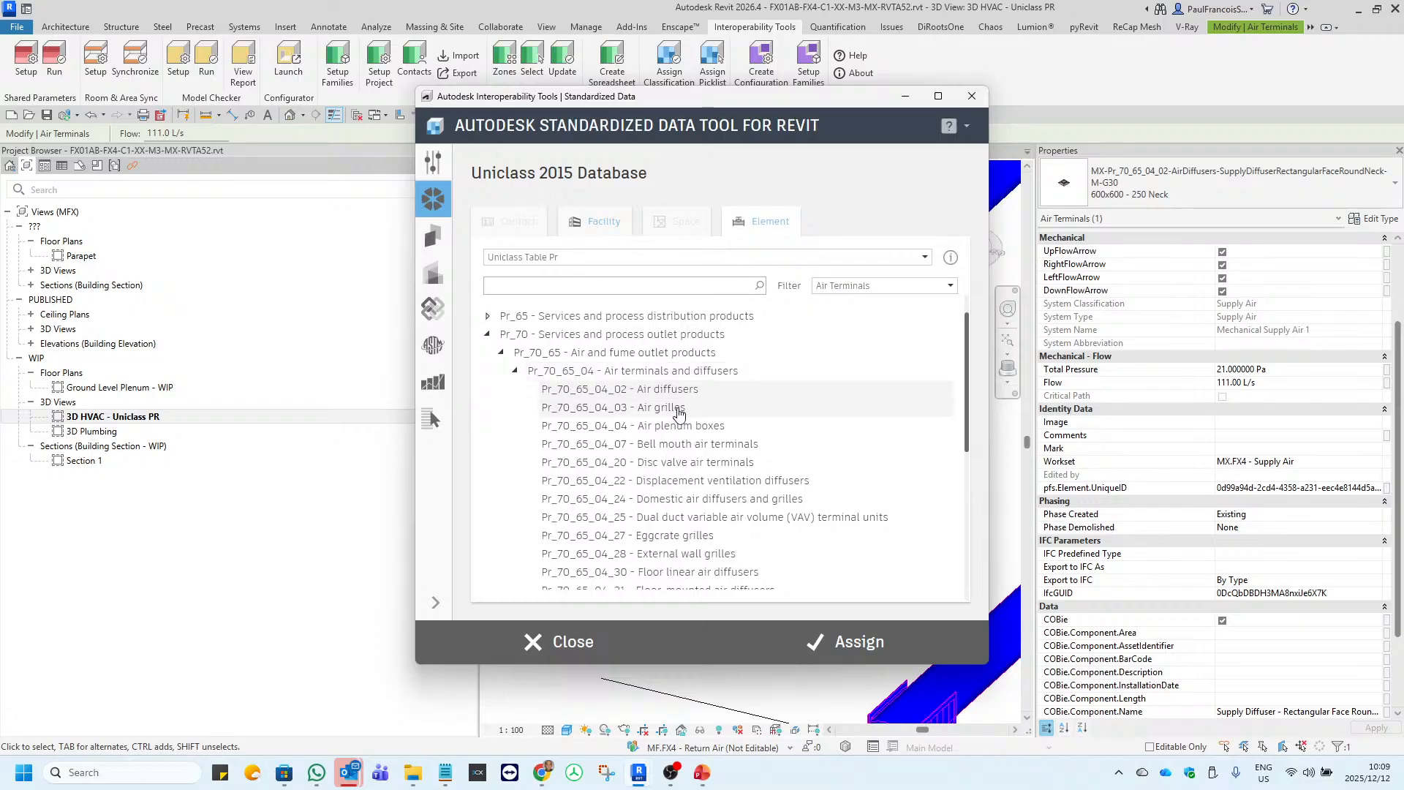
scroll(629, 421, down, 4)
scroll(591, 427, up, 3)
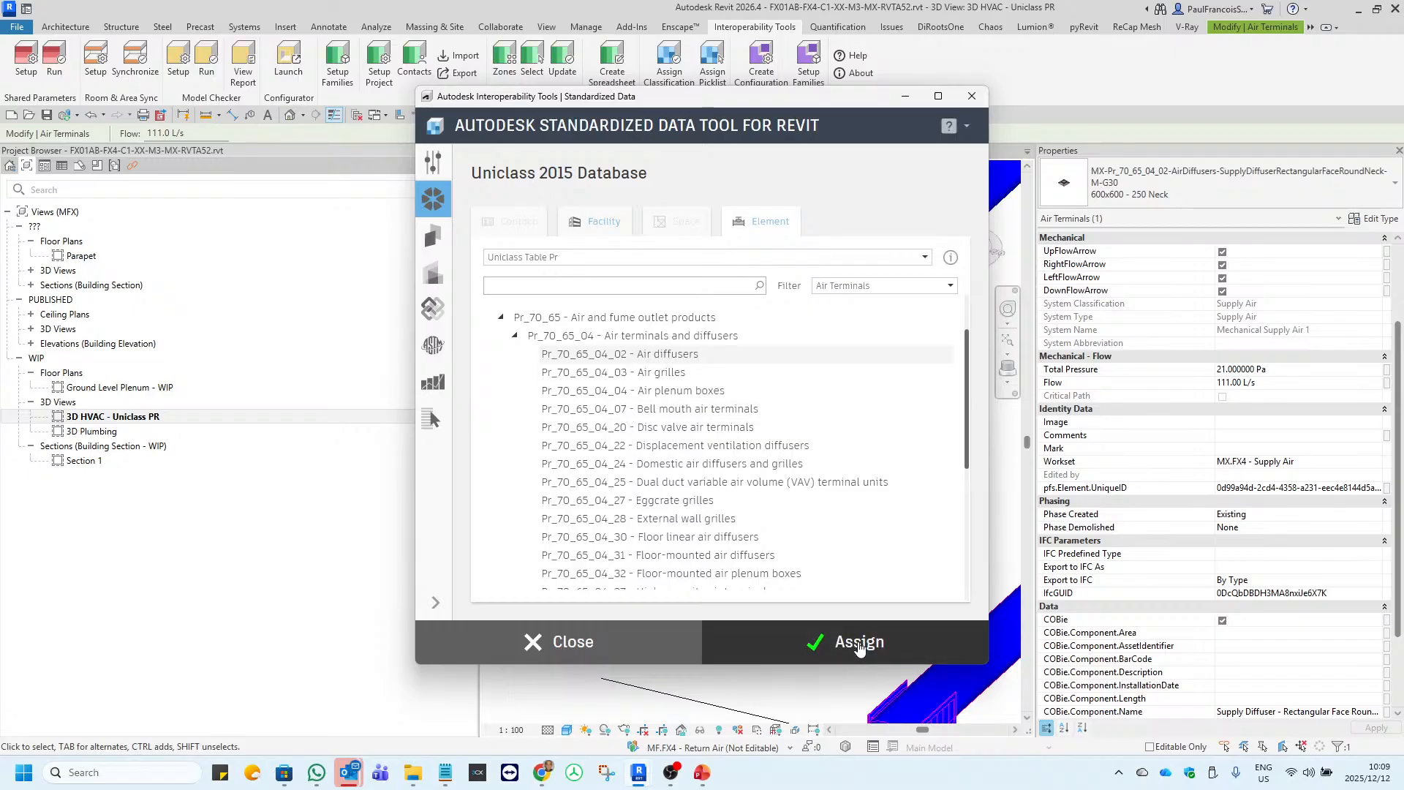
click(854, 641)
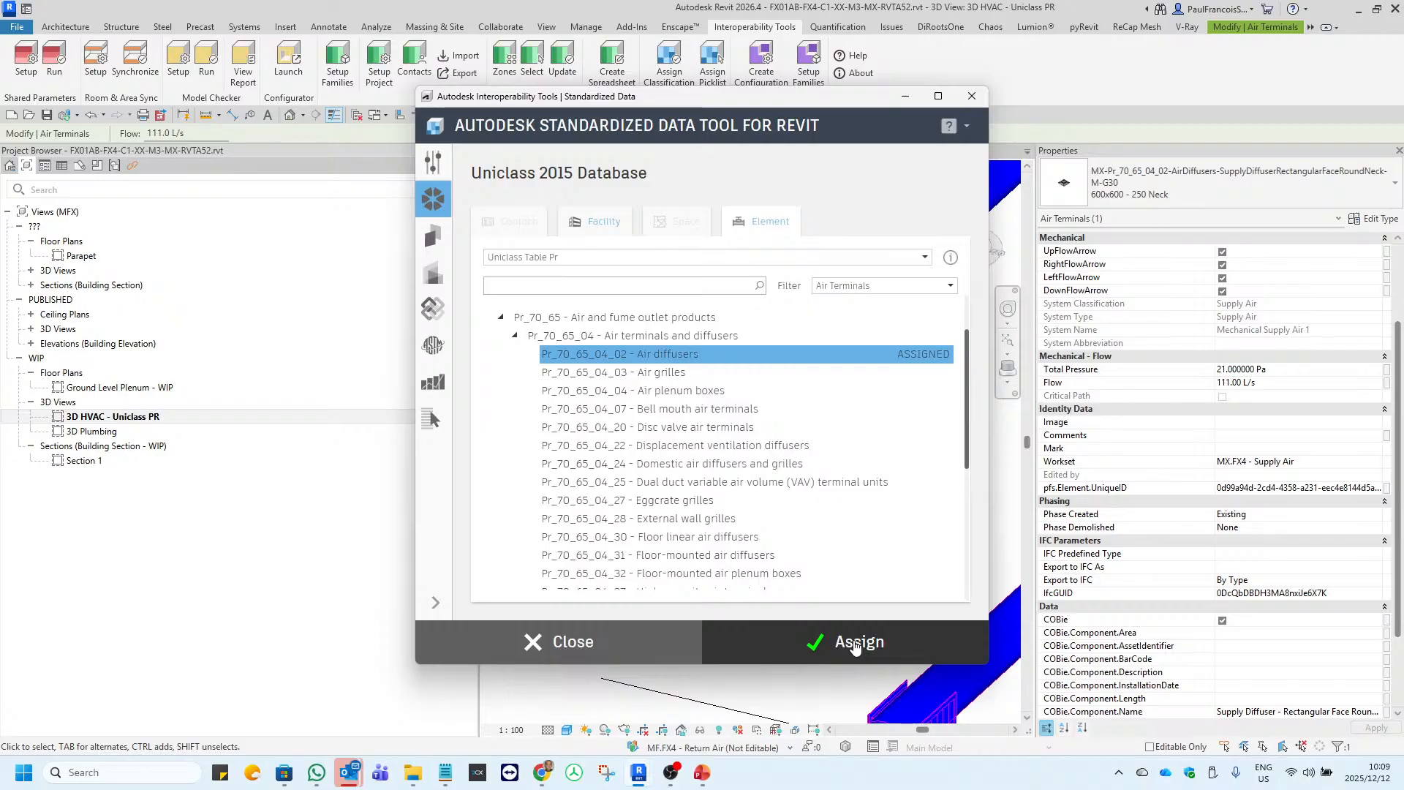
click(972, 95)
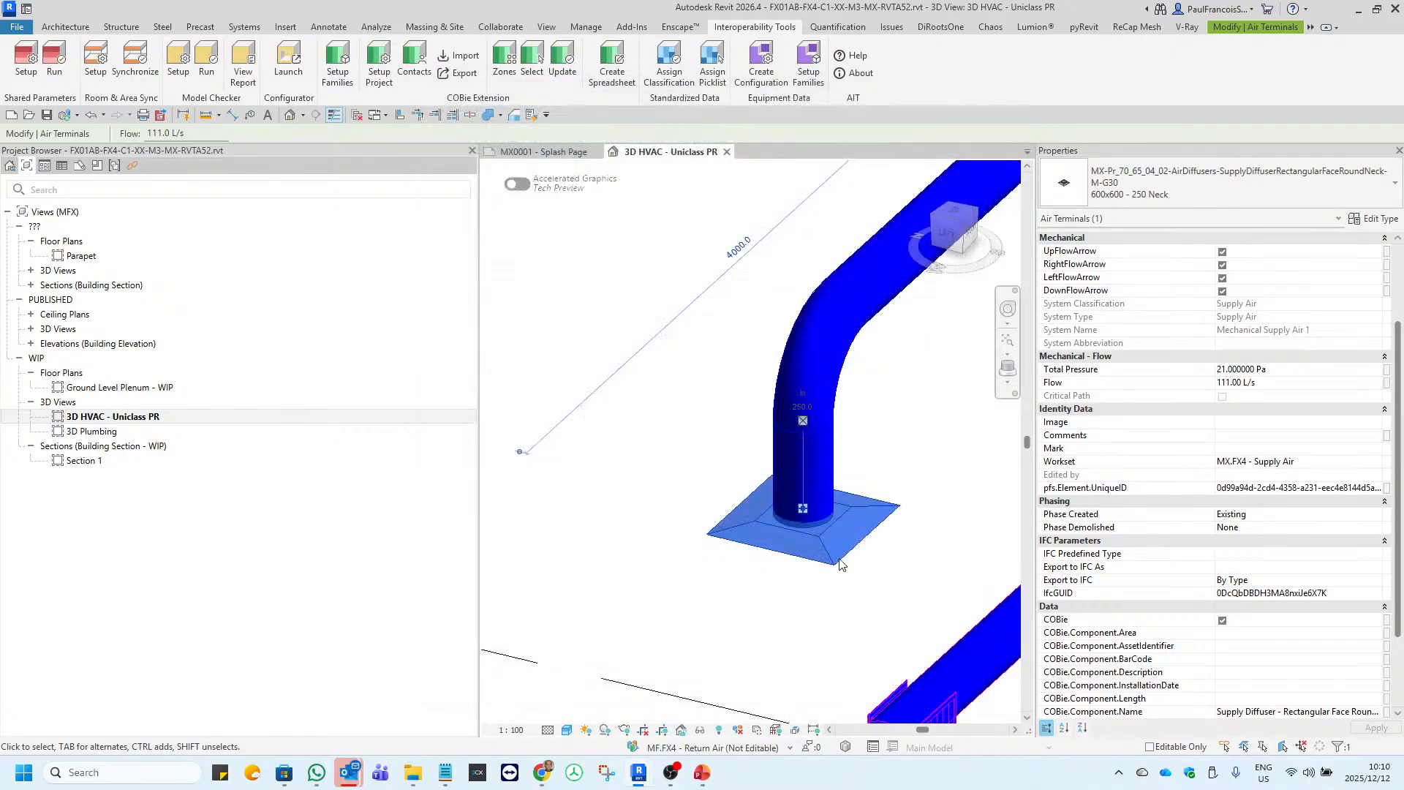
Check the diffuser's Uniclass Pr number, Uniclass Pr description and COBie type category in its type properties.
click(824, 573)
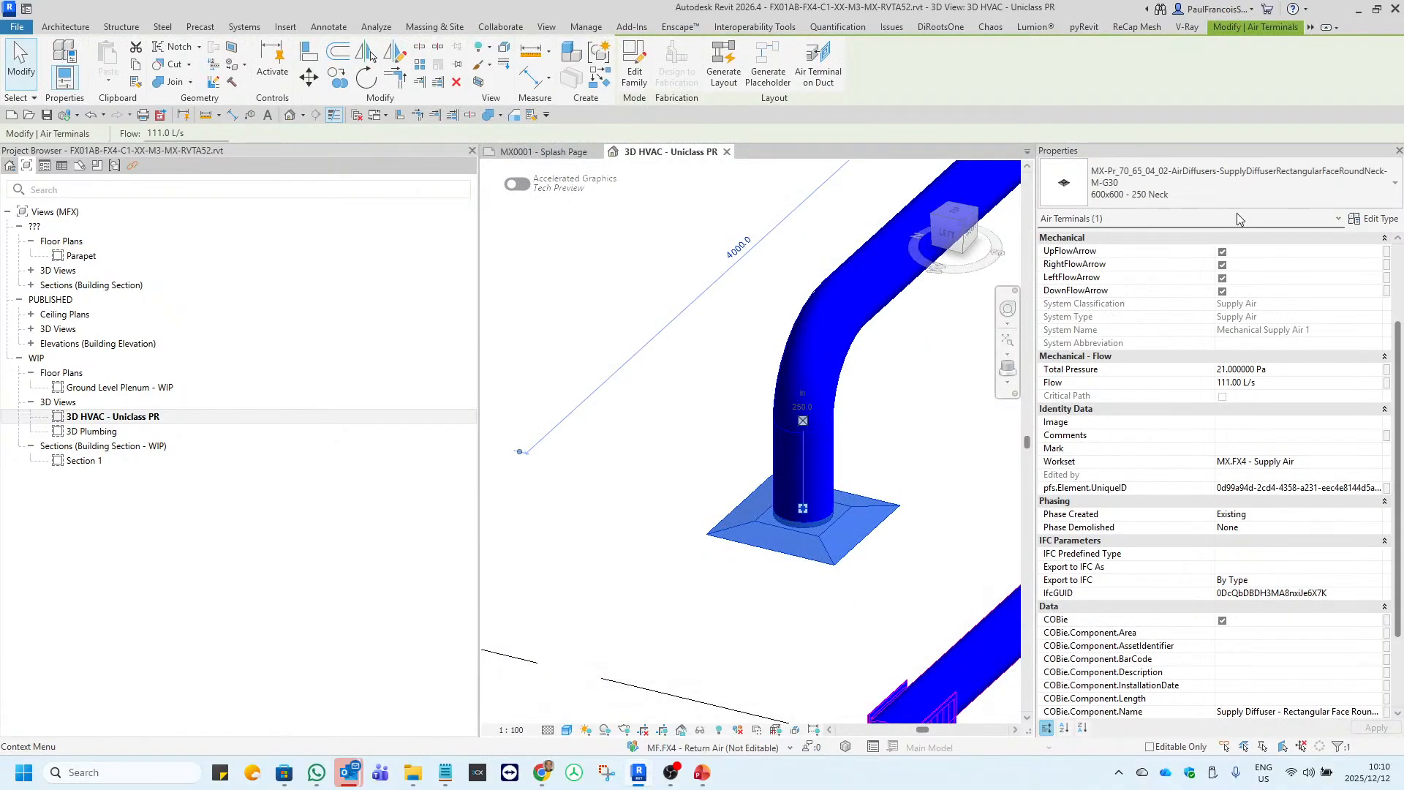
click(1379, 219)
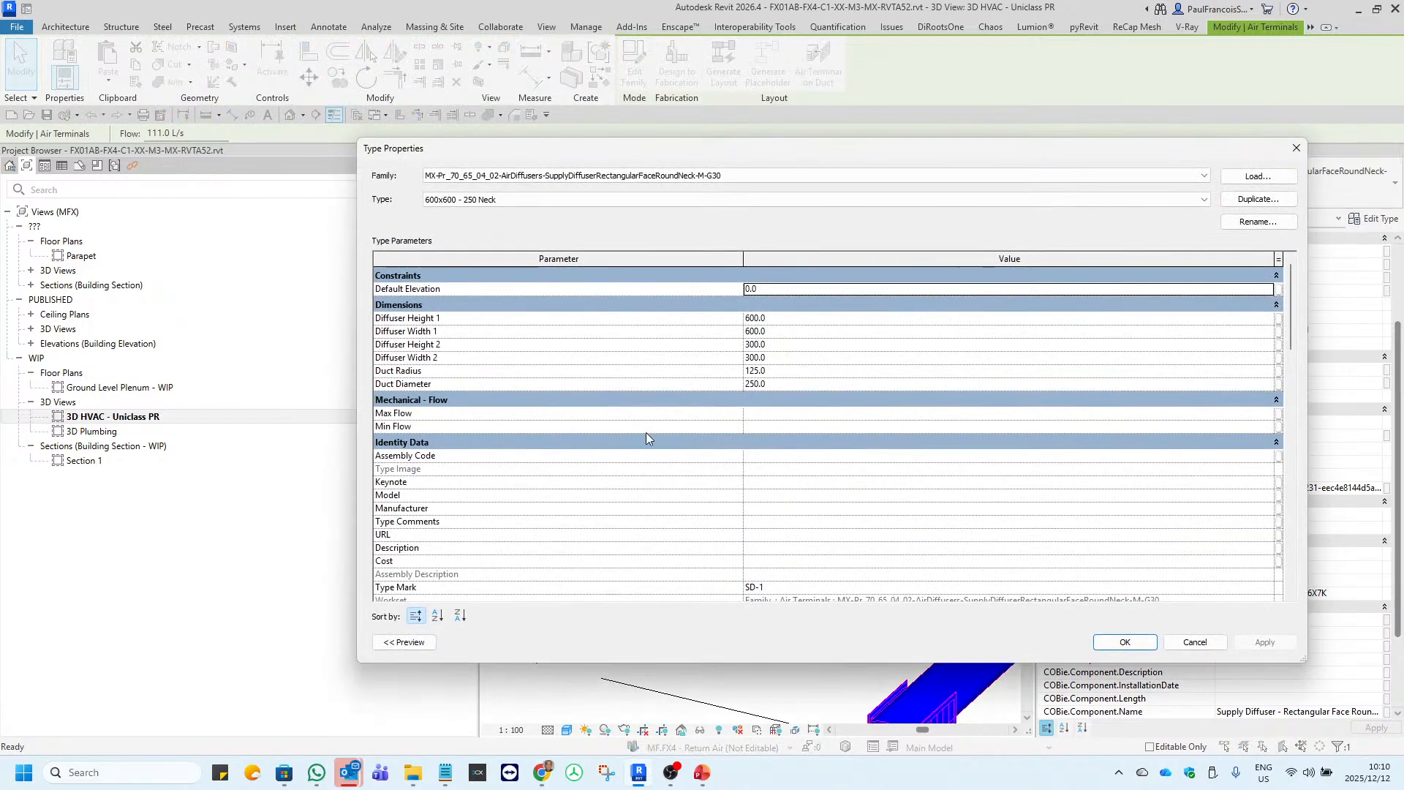
scroll(646, 433, down, 10)
click(833, 379)
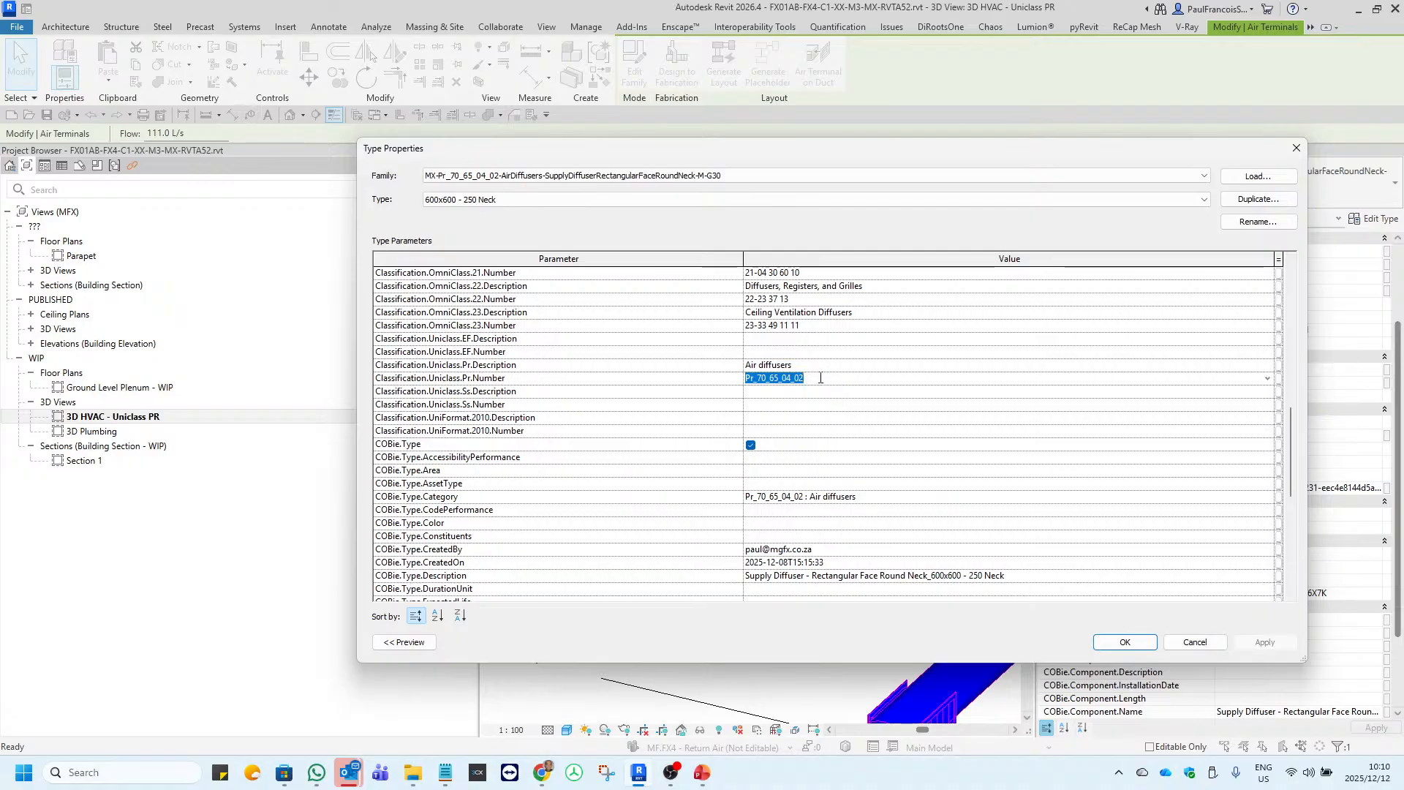
click(820, 367)
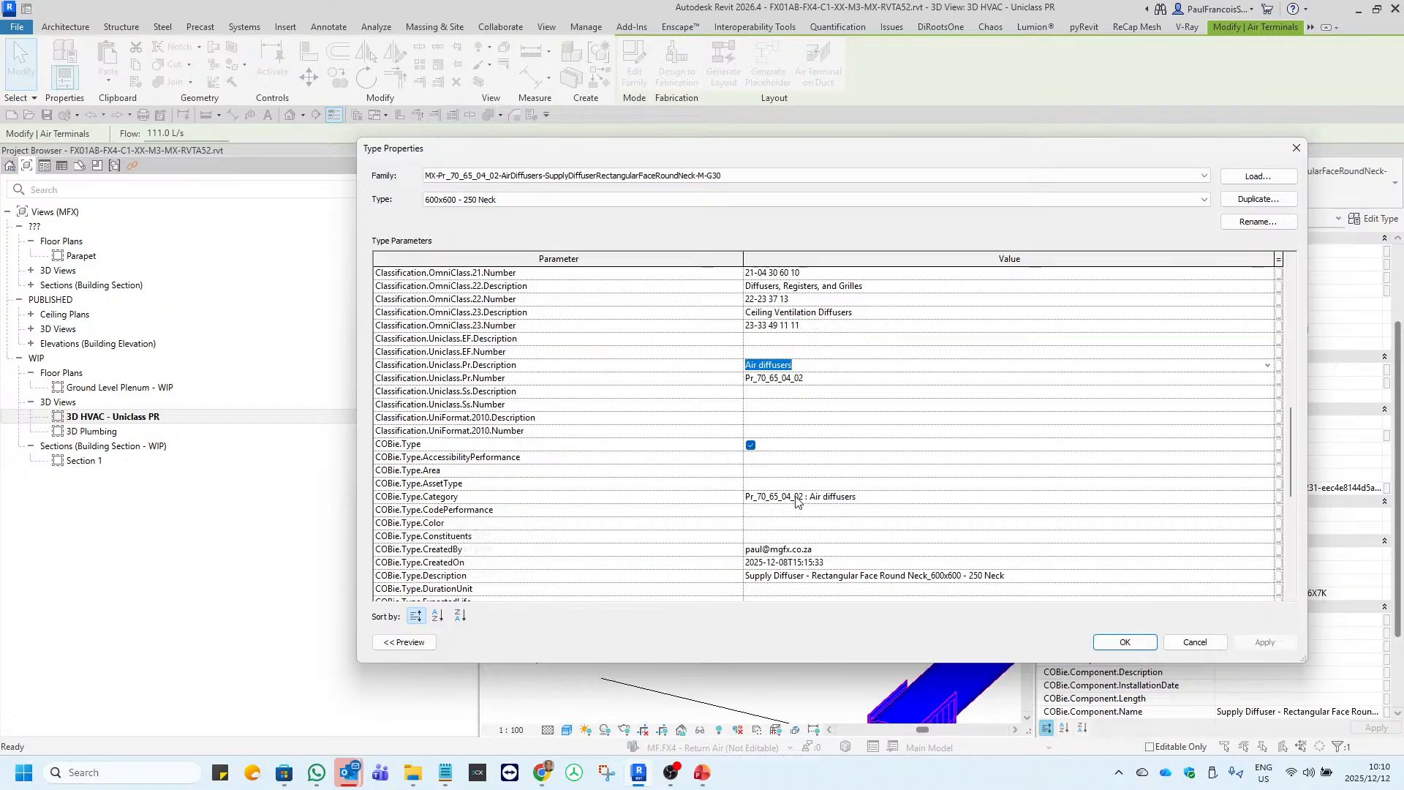
click(878, 497)
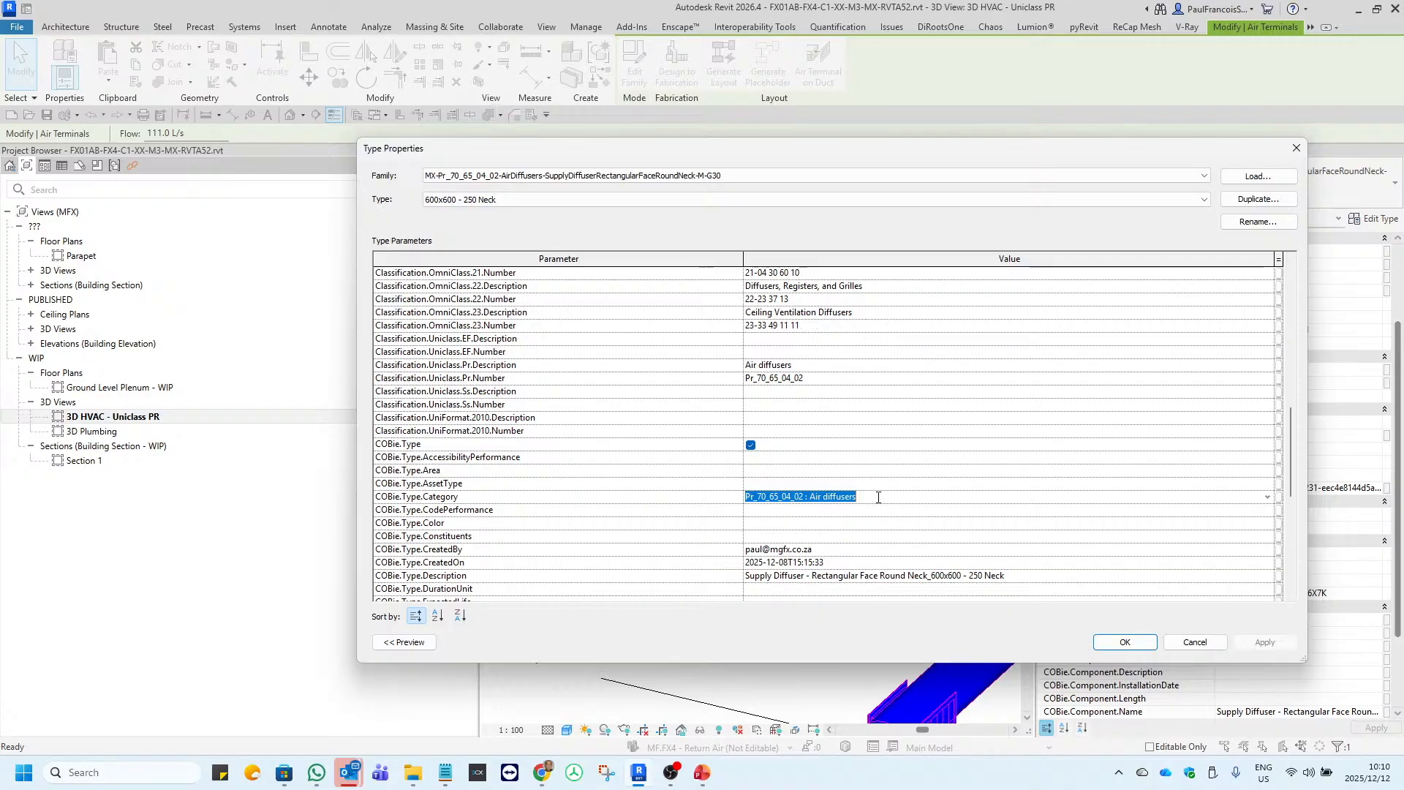
click(1295, 150)
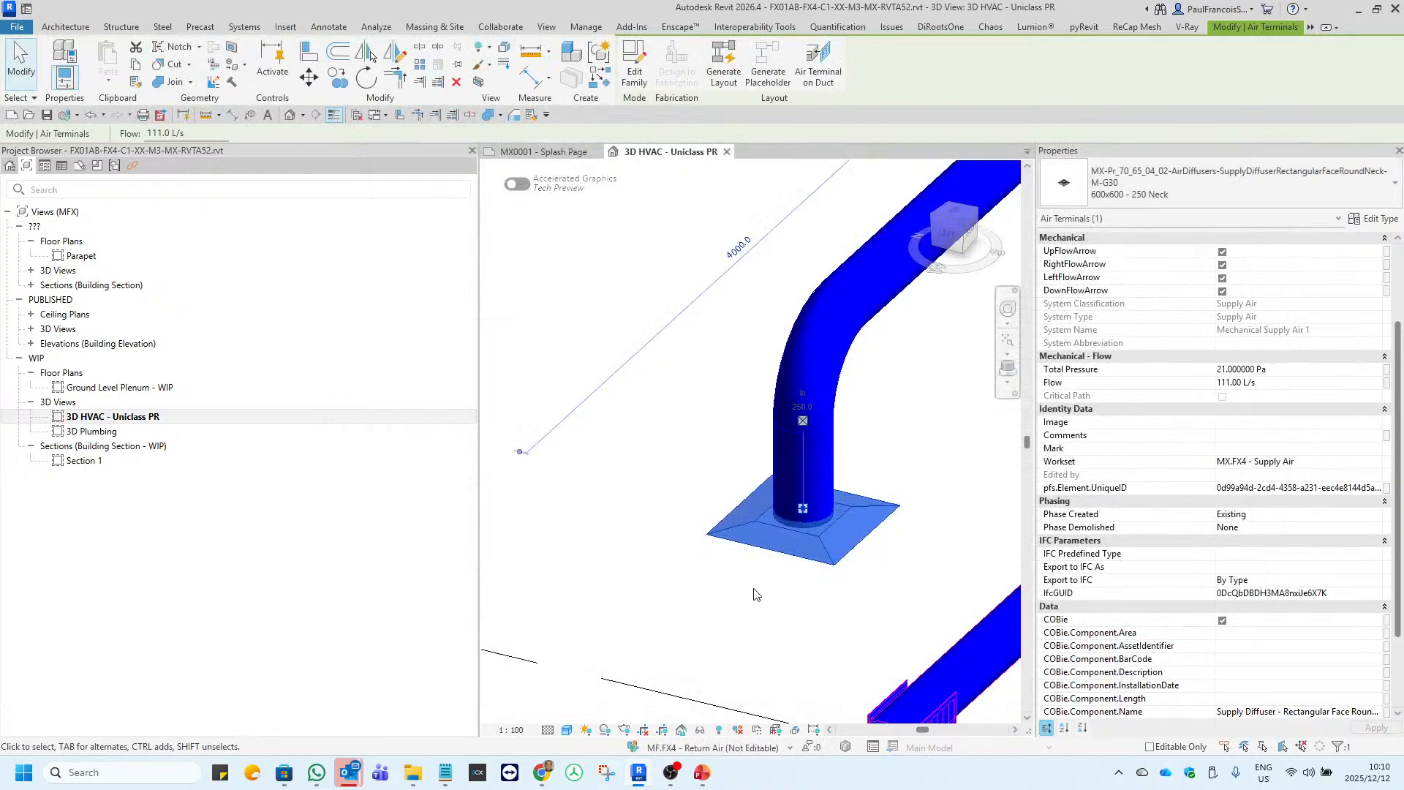
Check the round supply duct's Uniclass Pr number, Pr description and COBie type category in its type properties.
scroll(818, 439, up, 2)
key(Escape)
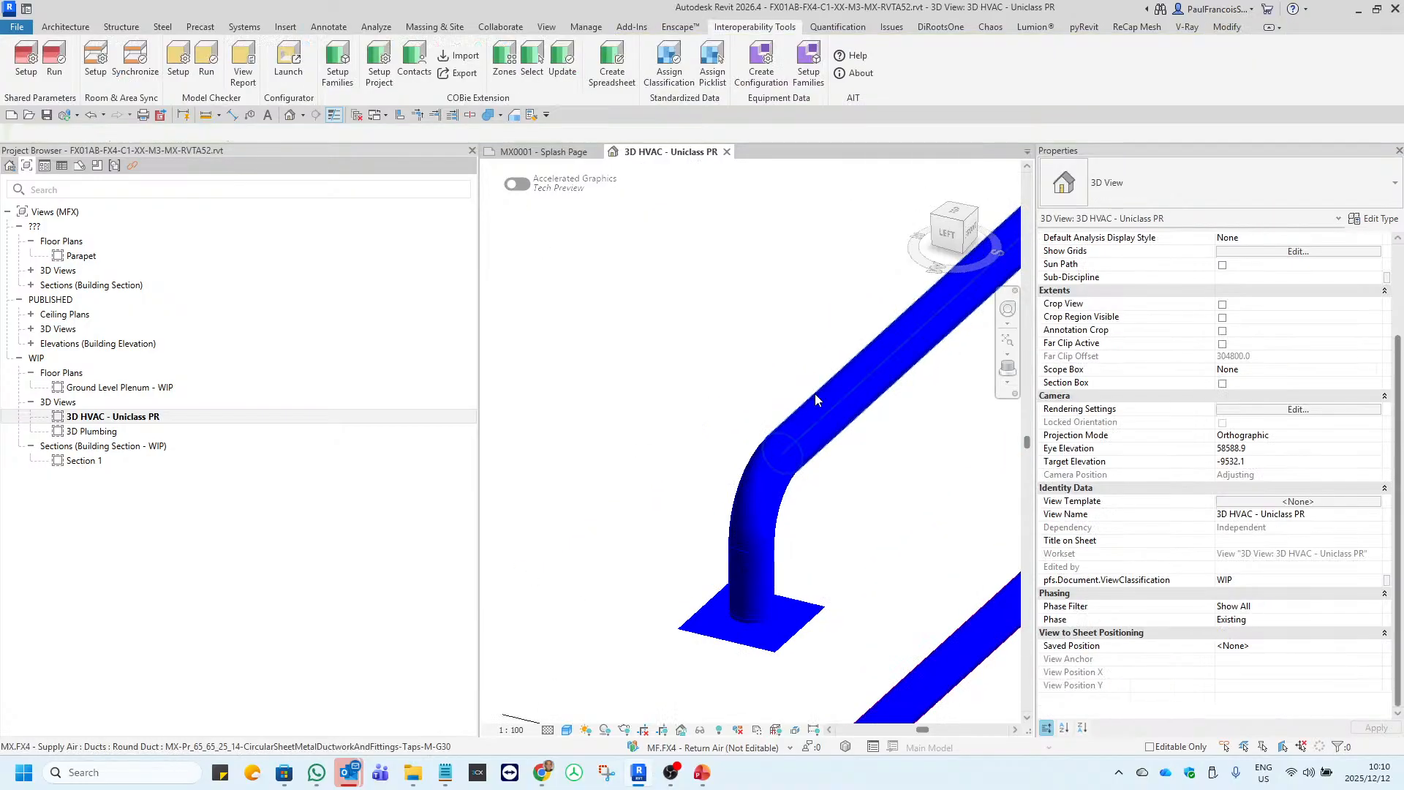
click(816, 396)
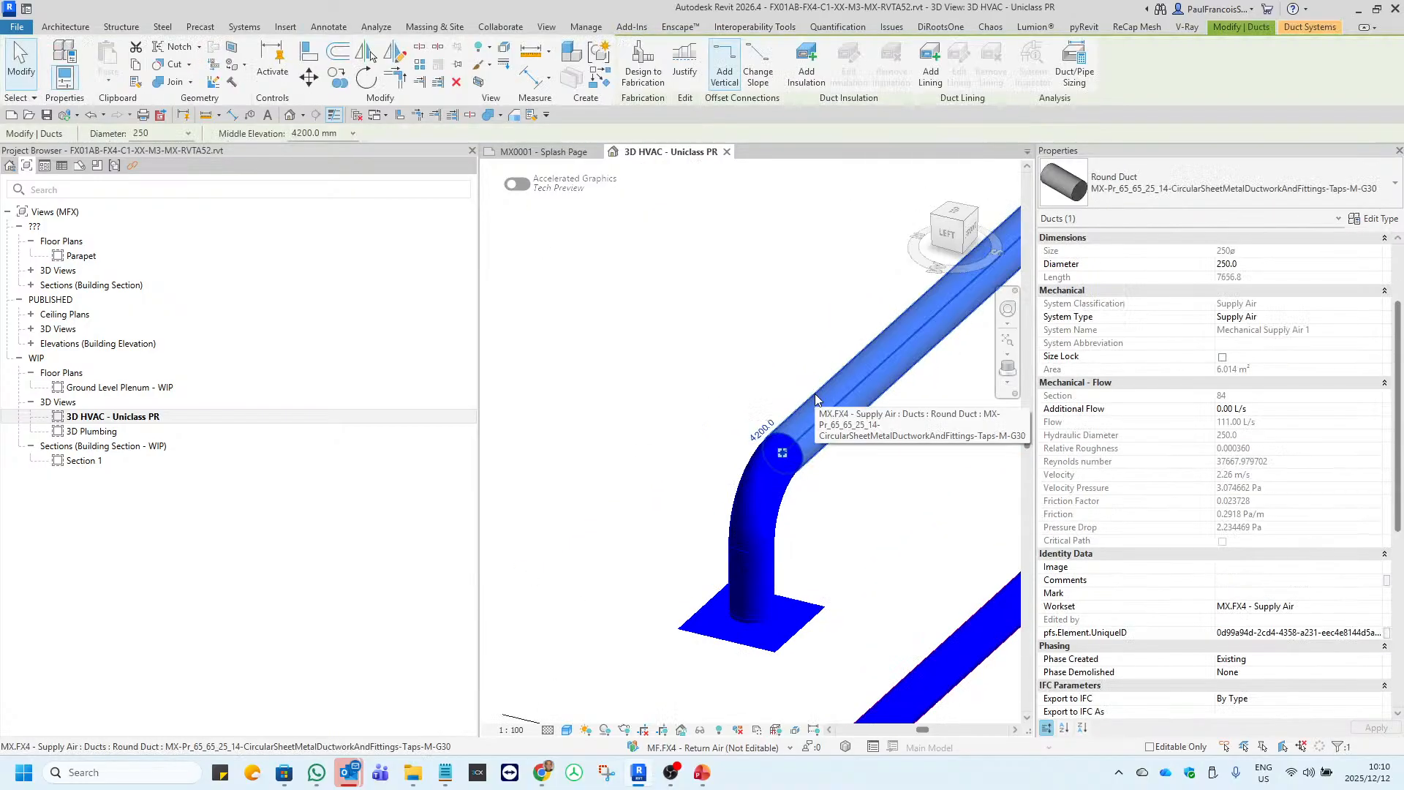
click(1376, 220)
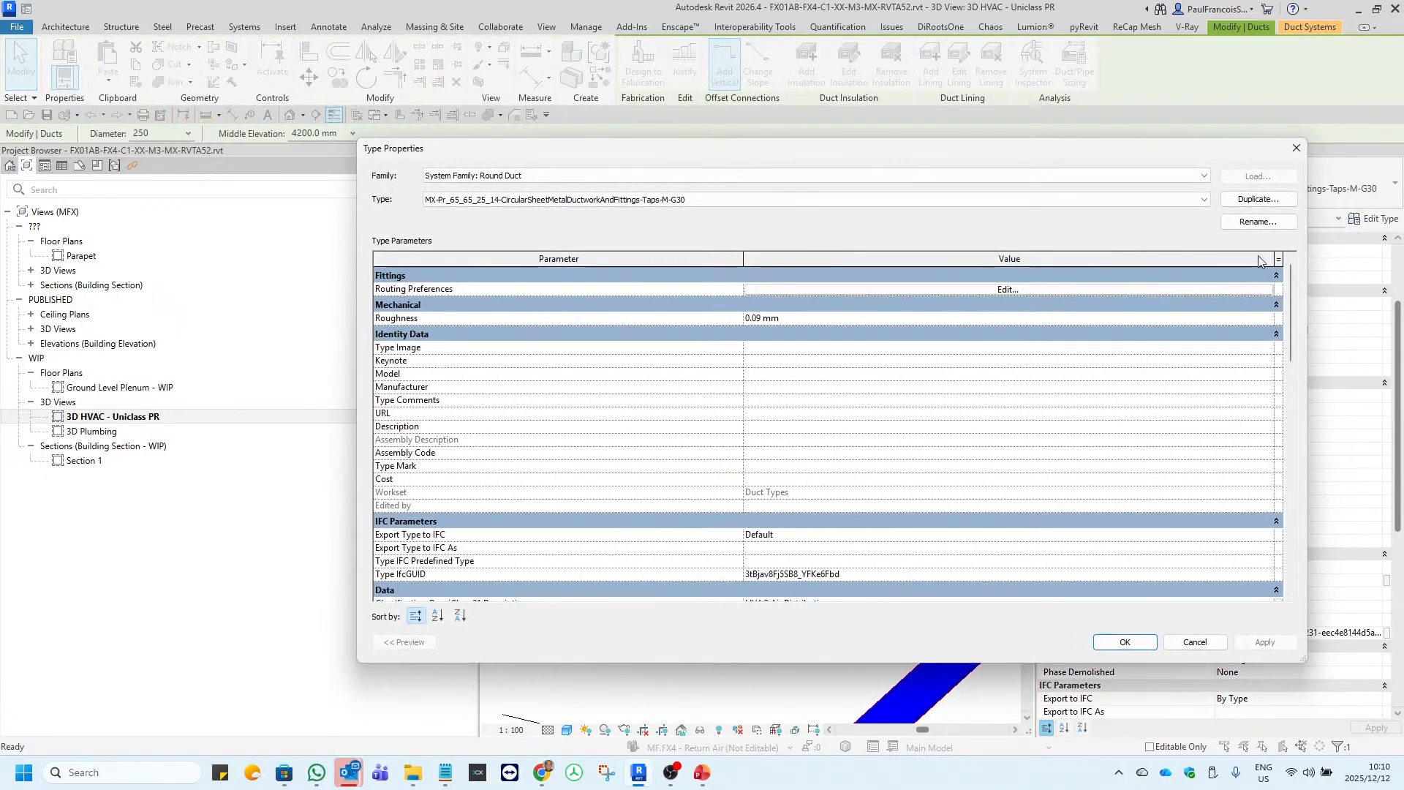
scroll(620, 439, down, 10)
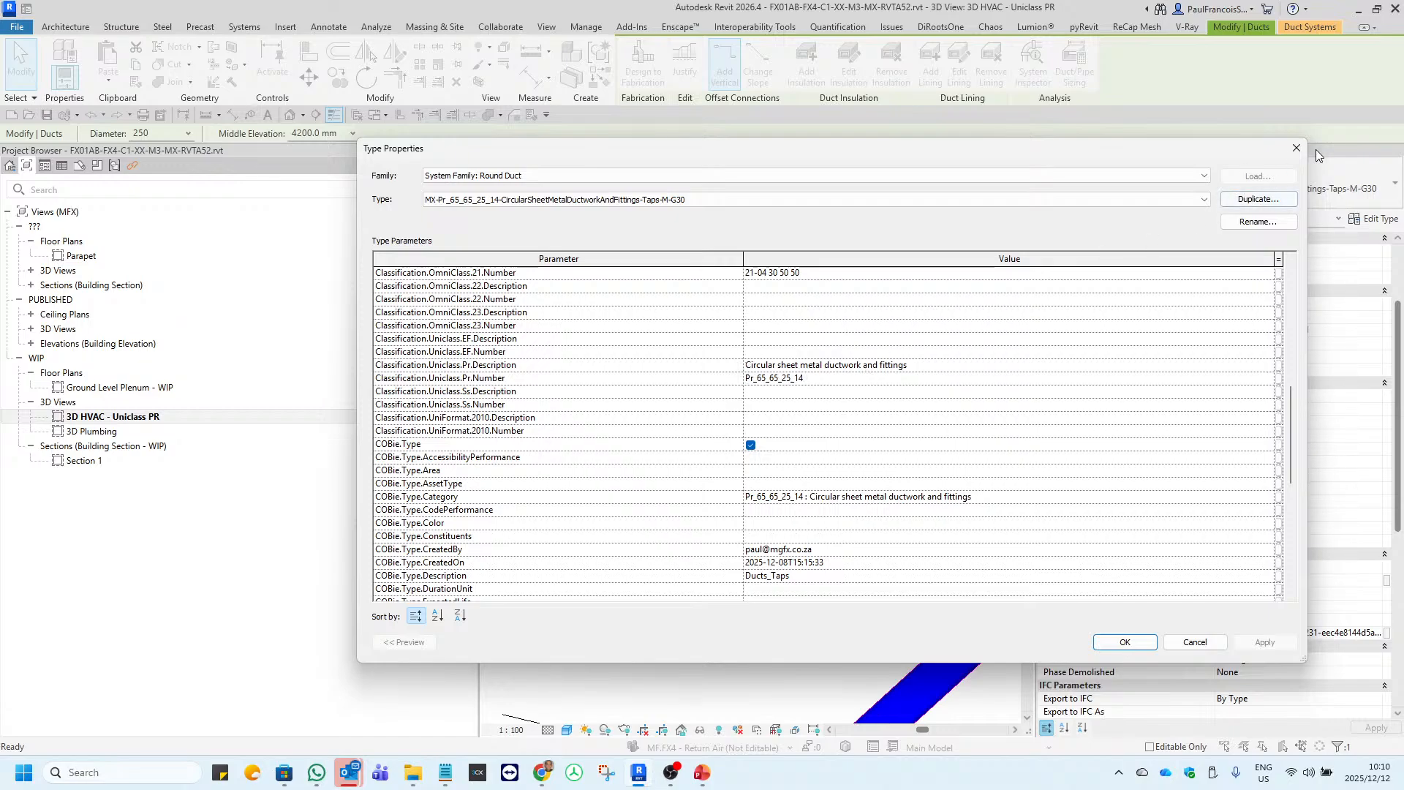
click(1297, 147)
key(Escape)
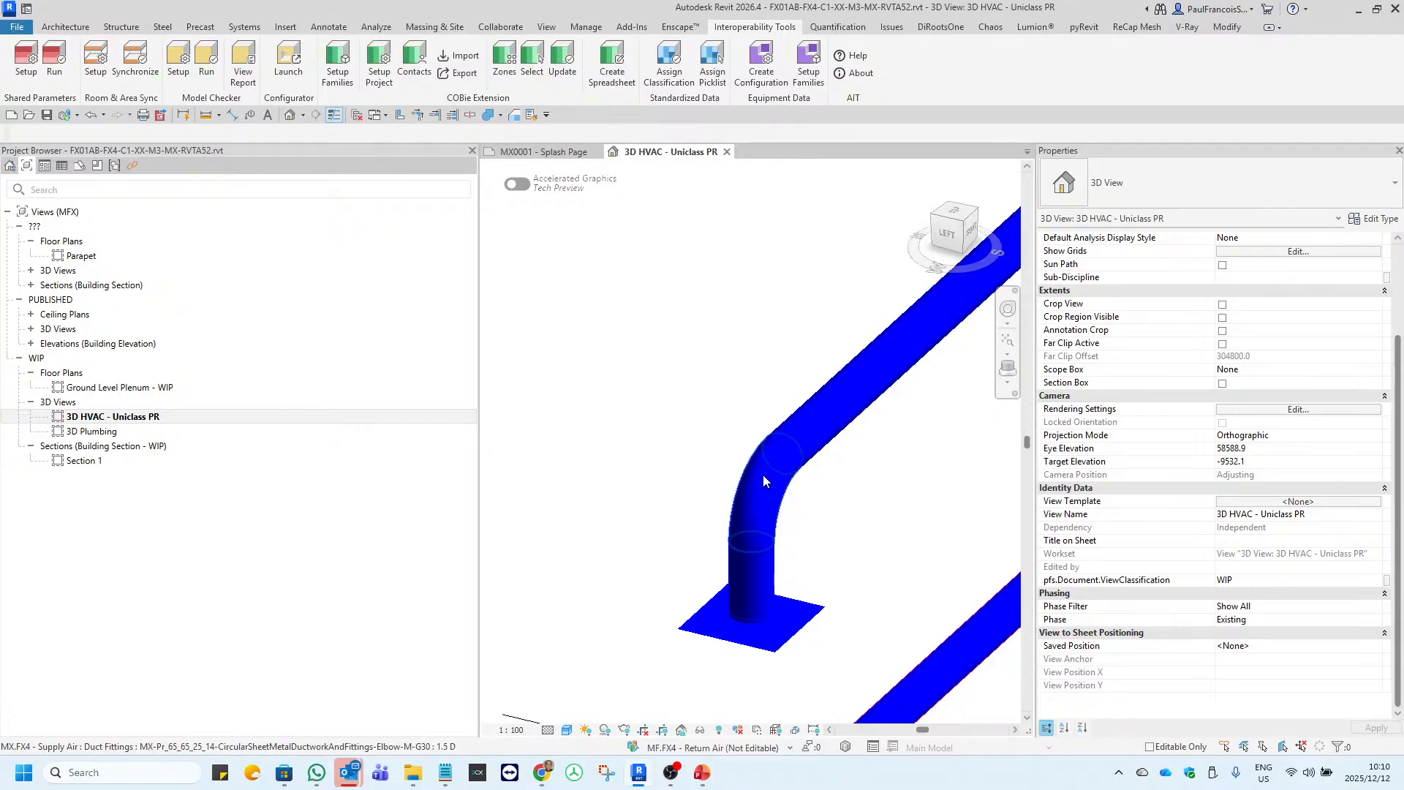
Select the round duct elbow above the diffuser to view its properties.
click(763, 481)
scroll(758, 532, down, 3)
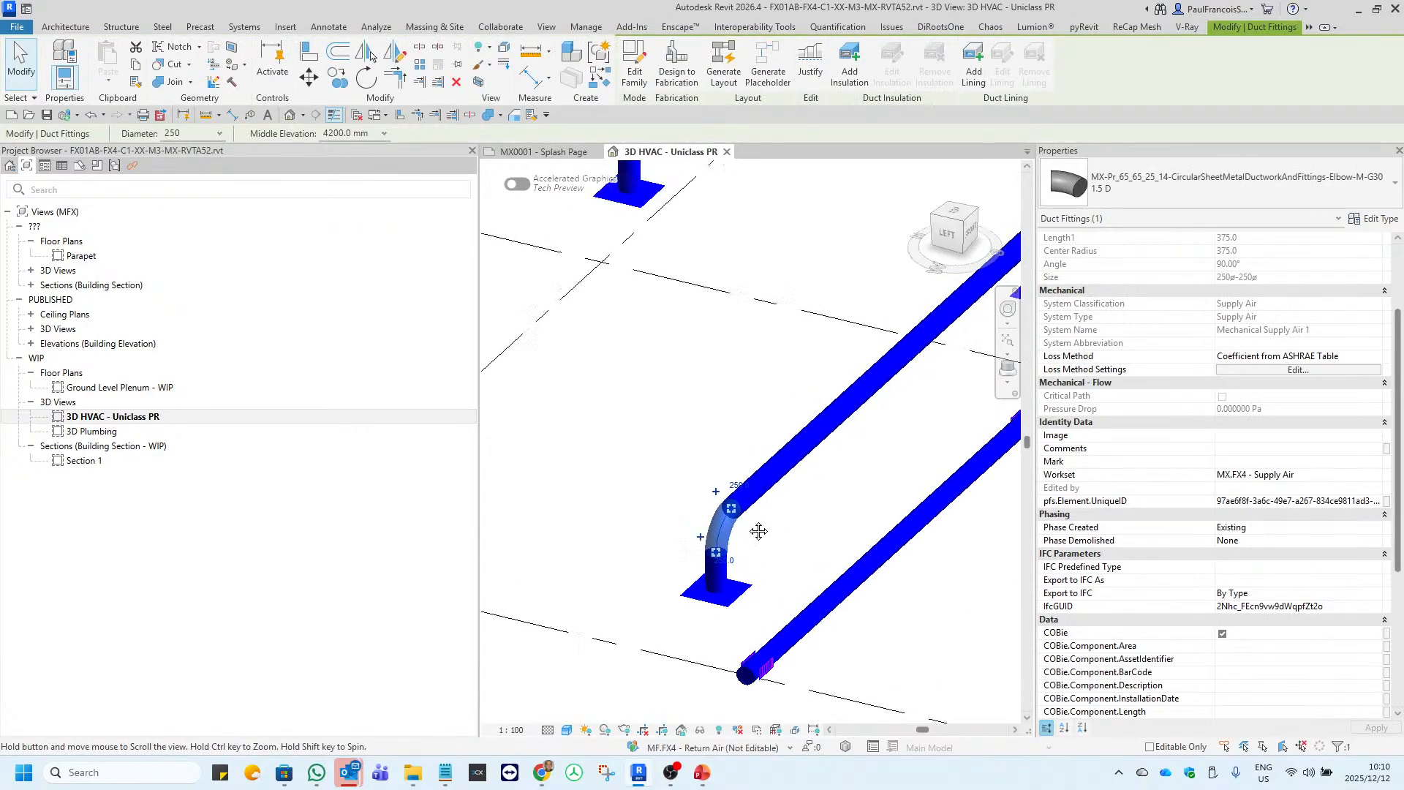
scroll(759, 531, down, 5)
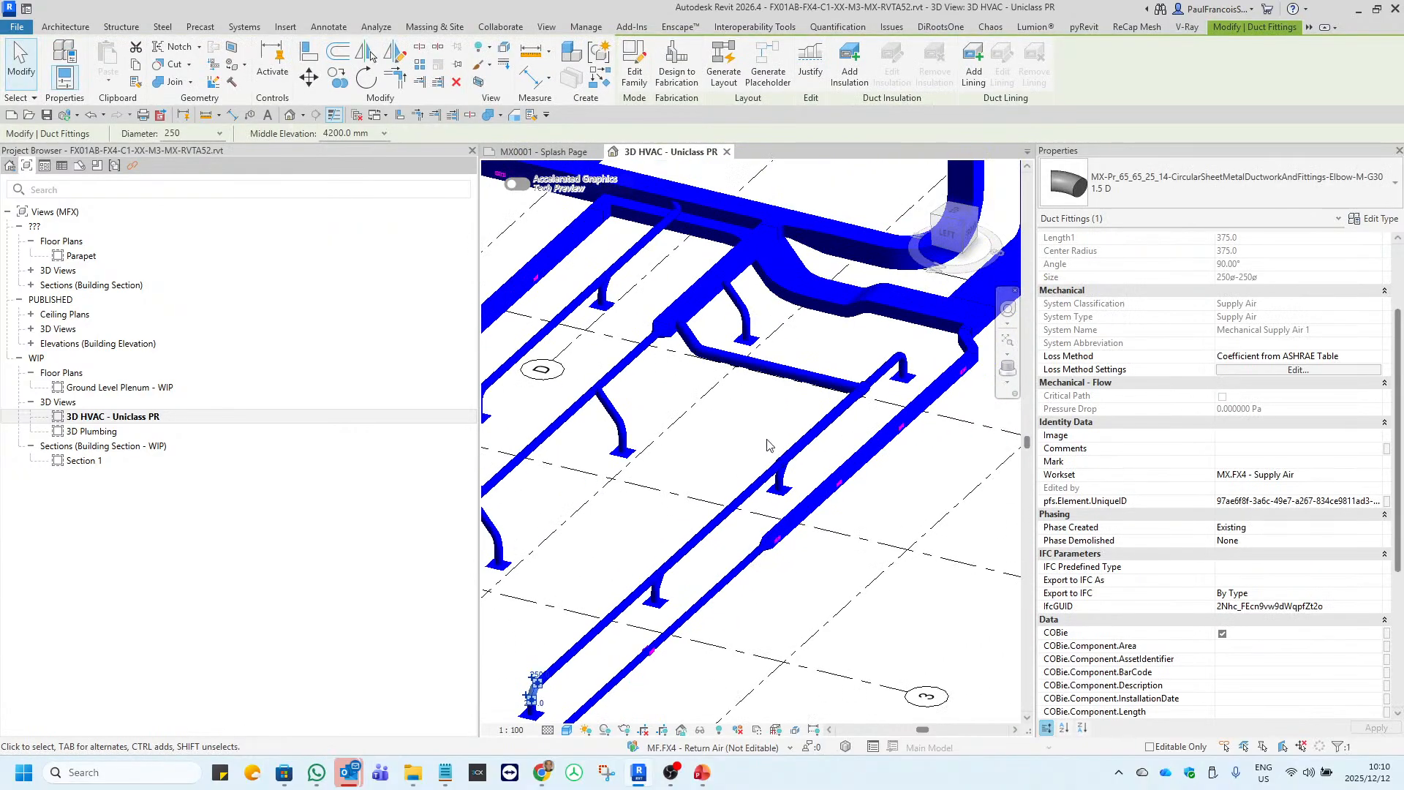
scroll(768, 445, up, 6)
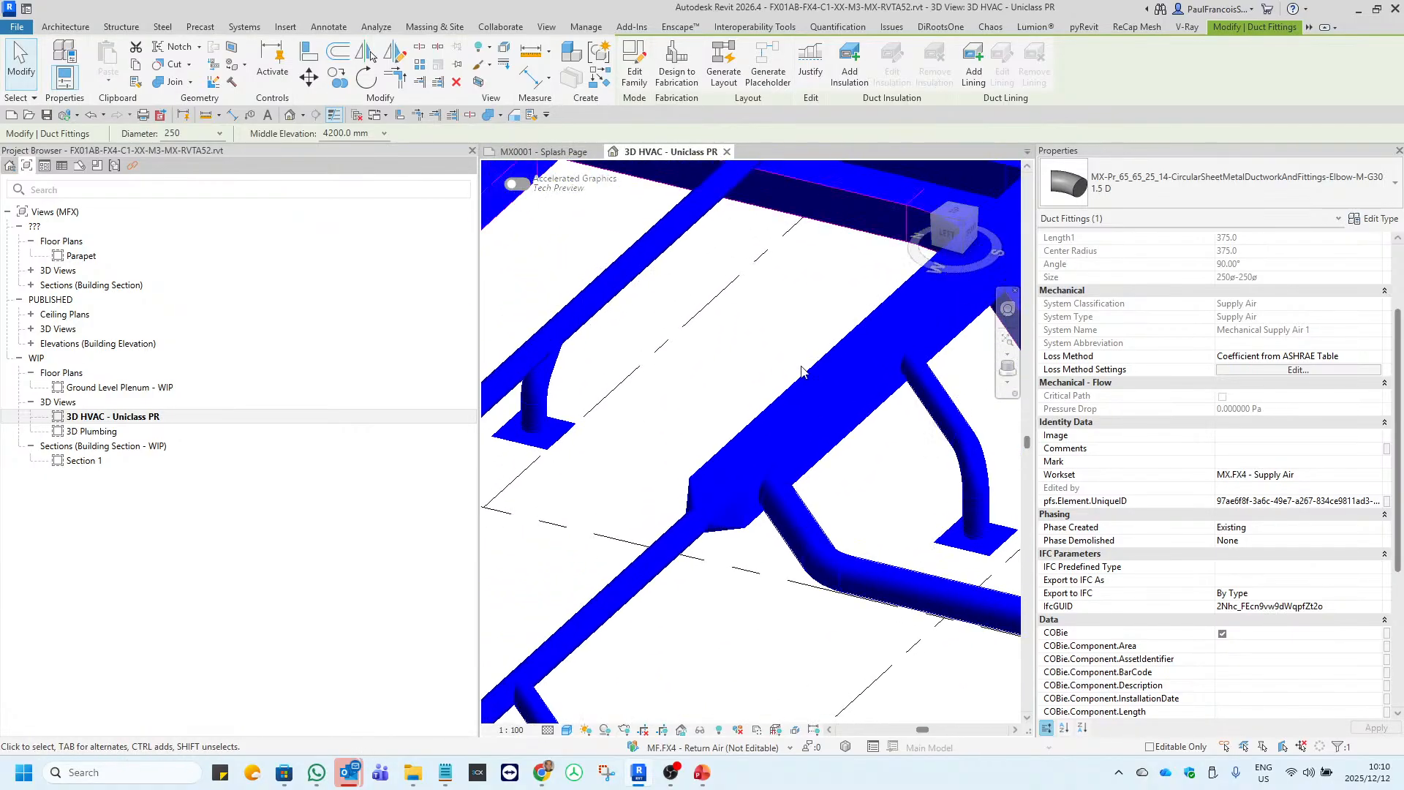
Review the Uniclass Pr and COBie type parameters of the 600x400 rectangular supply duct in its type properties.
key(Escape)
click(800, 380)
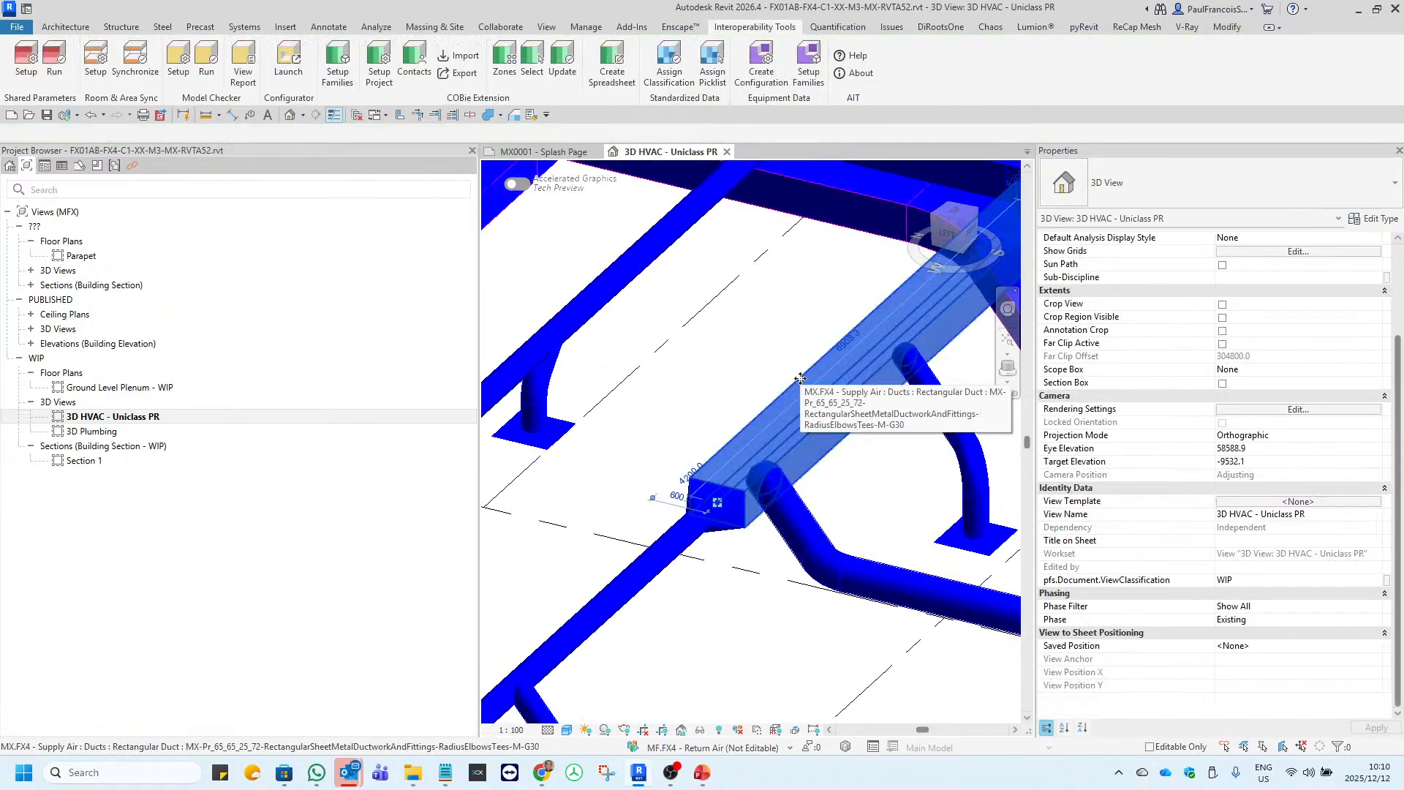
click(1381, 218)
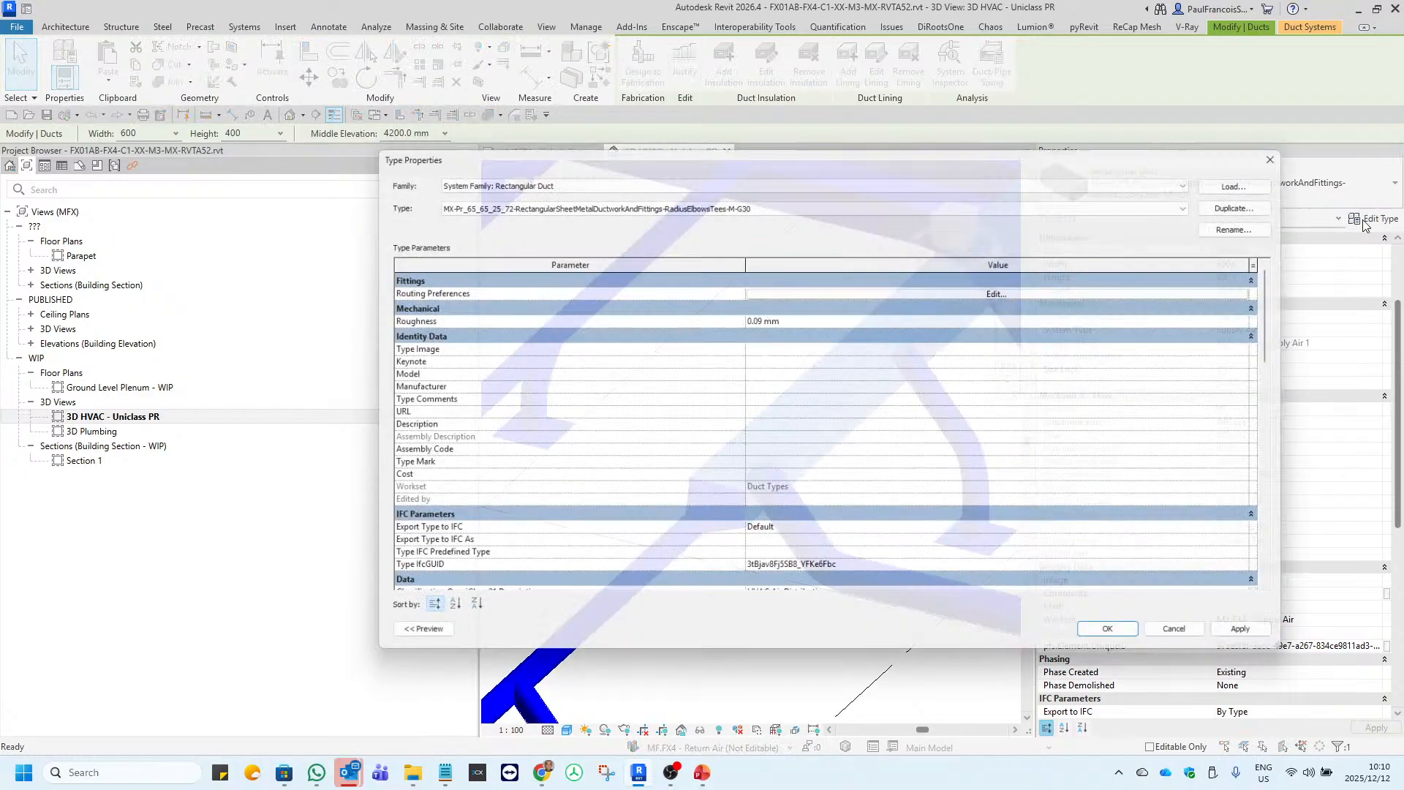
scroll(477, 538, down, 5)
scroll(477, 537, down, 5)
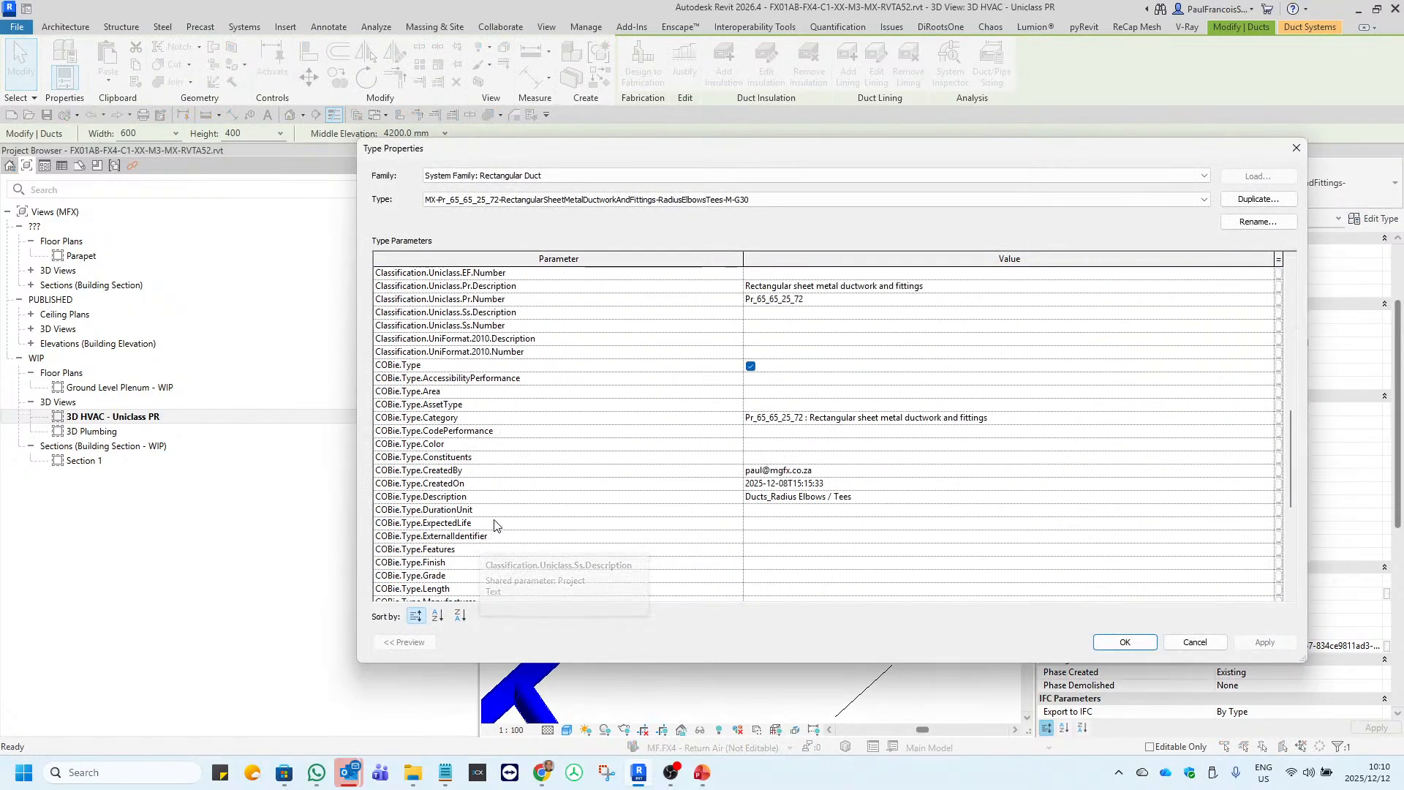
scroll(487, 533, down, 3)
scroll(498, 521, up, 3)
scroll(497, 521, up, 10)
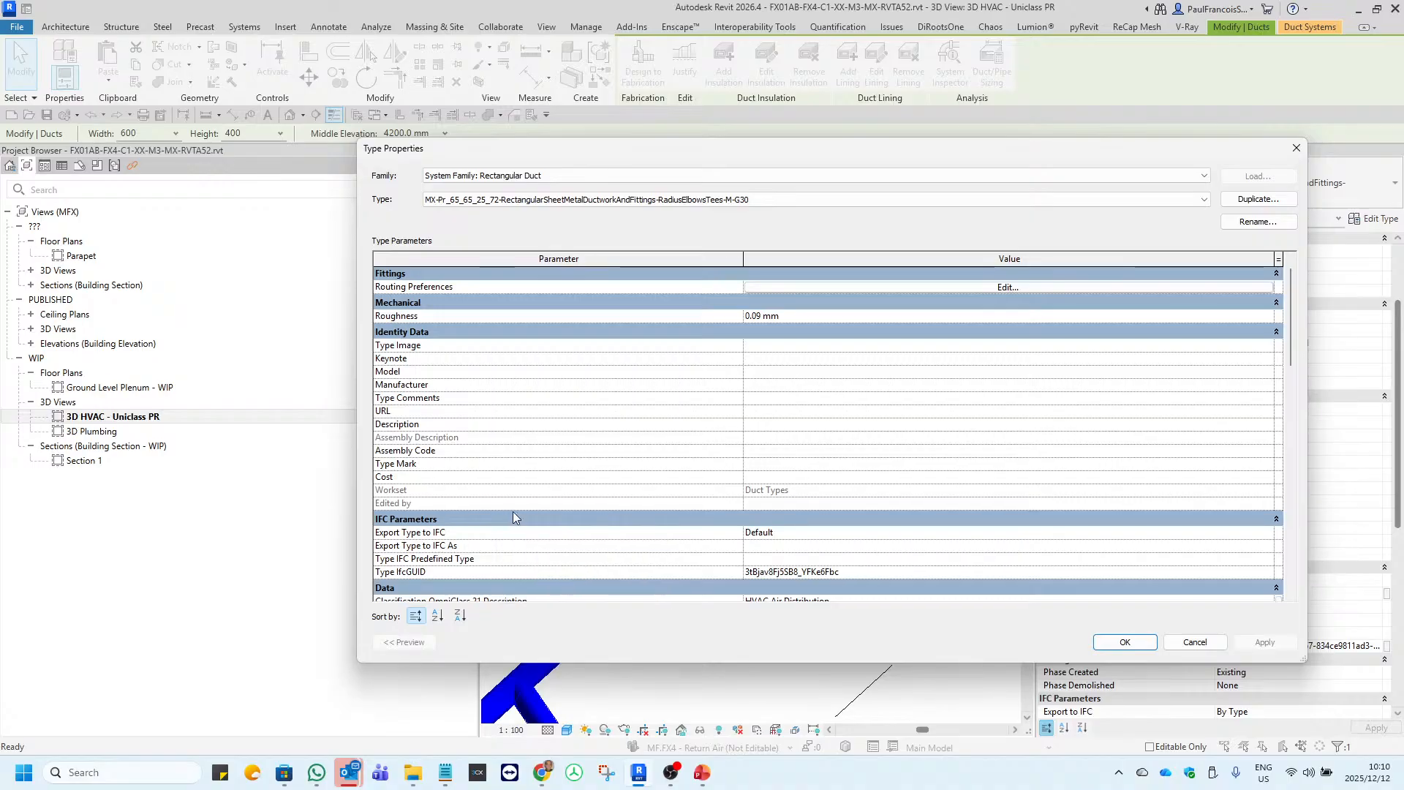
click(1297, 150)
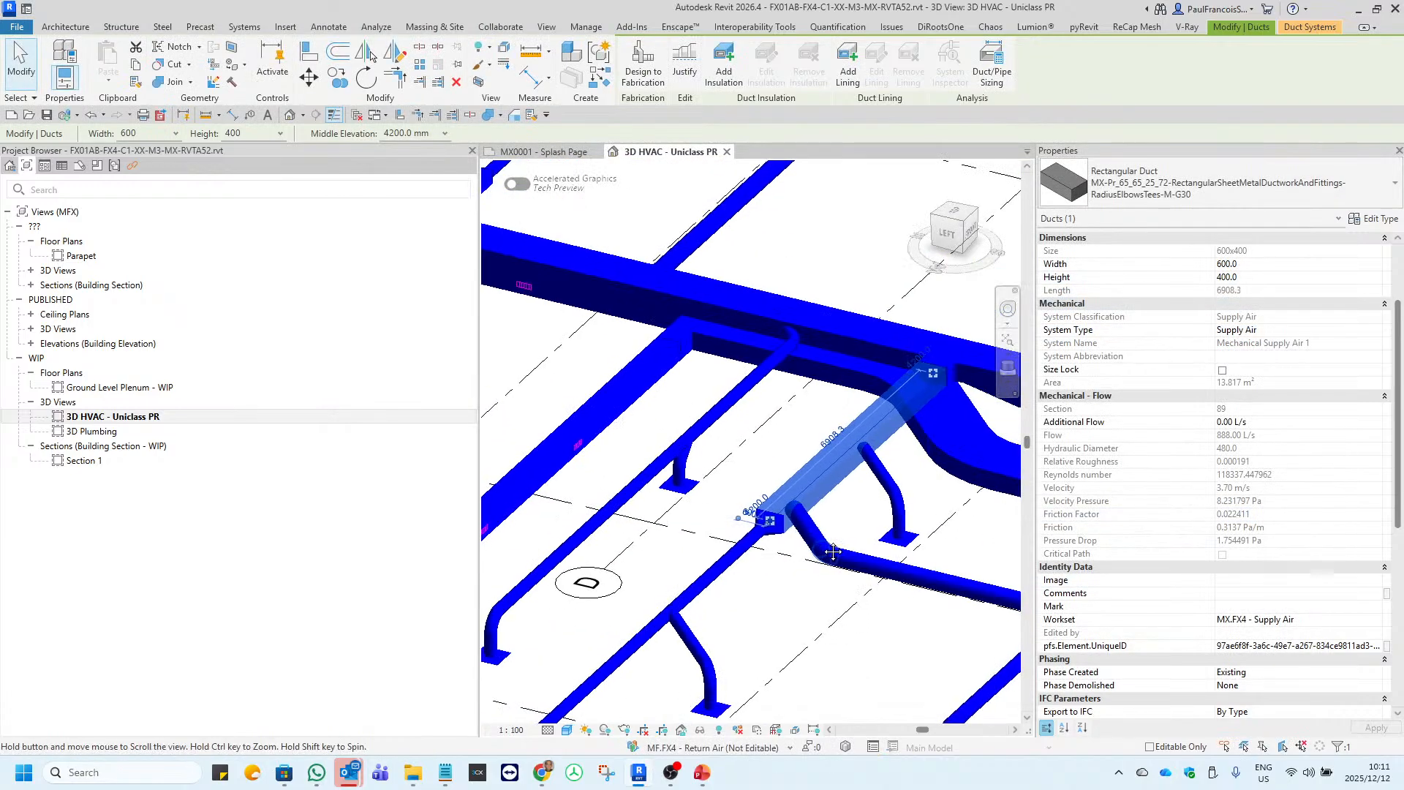
Examine the supply and return air ductwork from several angles in the 3D HVAC view.
scroll(833, 552, down, 3)
click(864, 514)
scroll(864, 513, down, 2)
scroll(960, 470, up, 2)
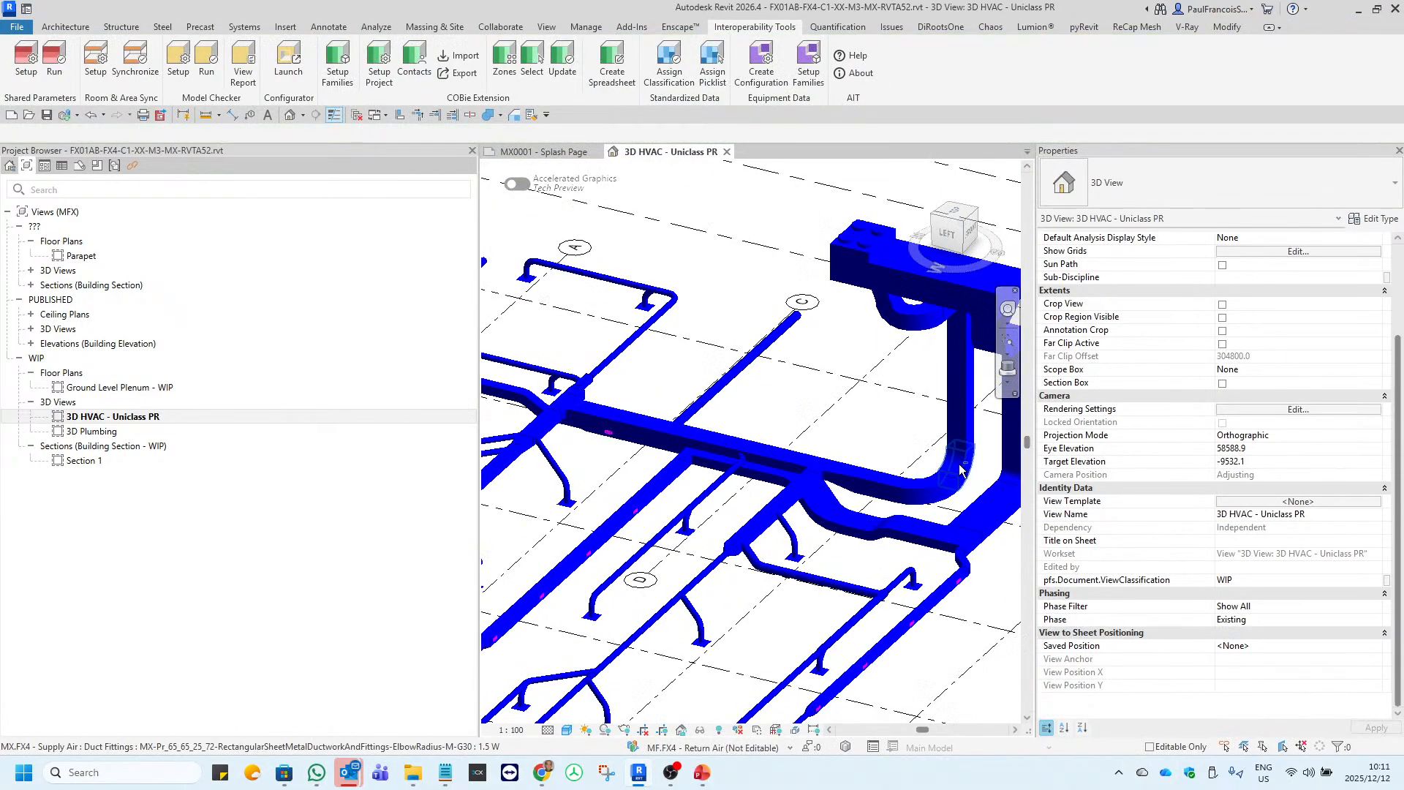
mouse_move(961, 470)
mouse_down()
mouse_move(919, 483)
mouse_move(891, 514)
mouse_move(968, 471)
mouse_up()
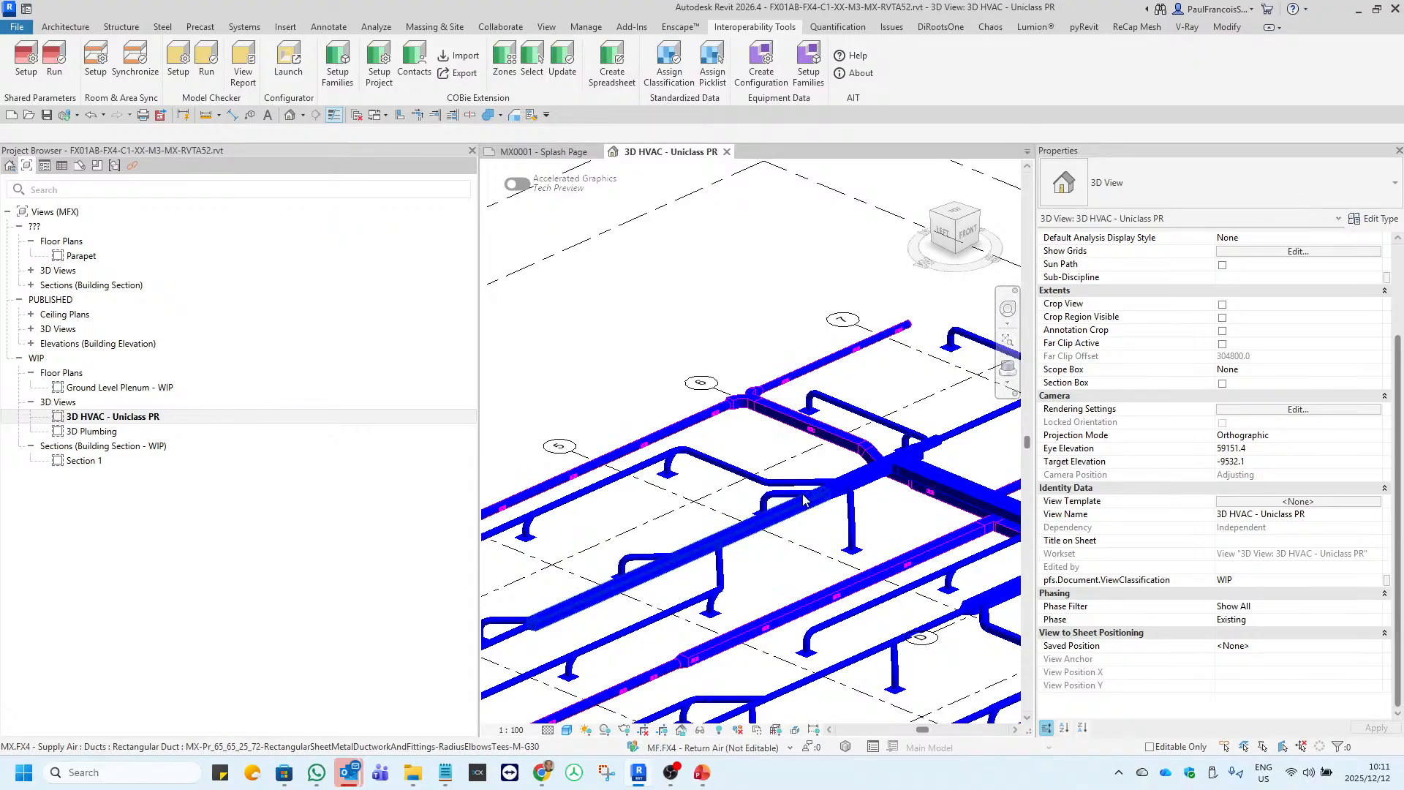
scroll(803, 501, down, 2)
drag(812, 498, 932, 468)
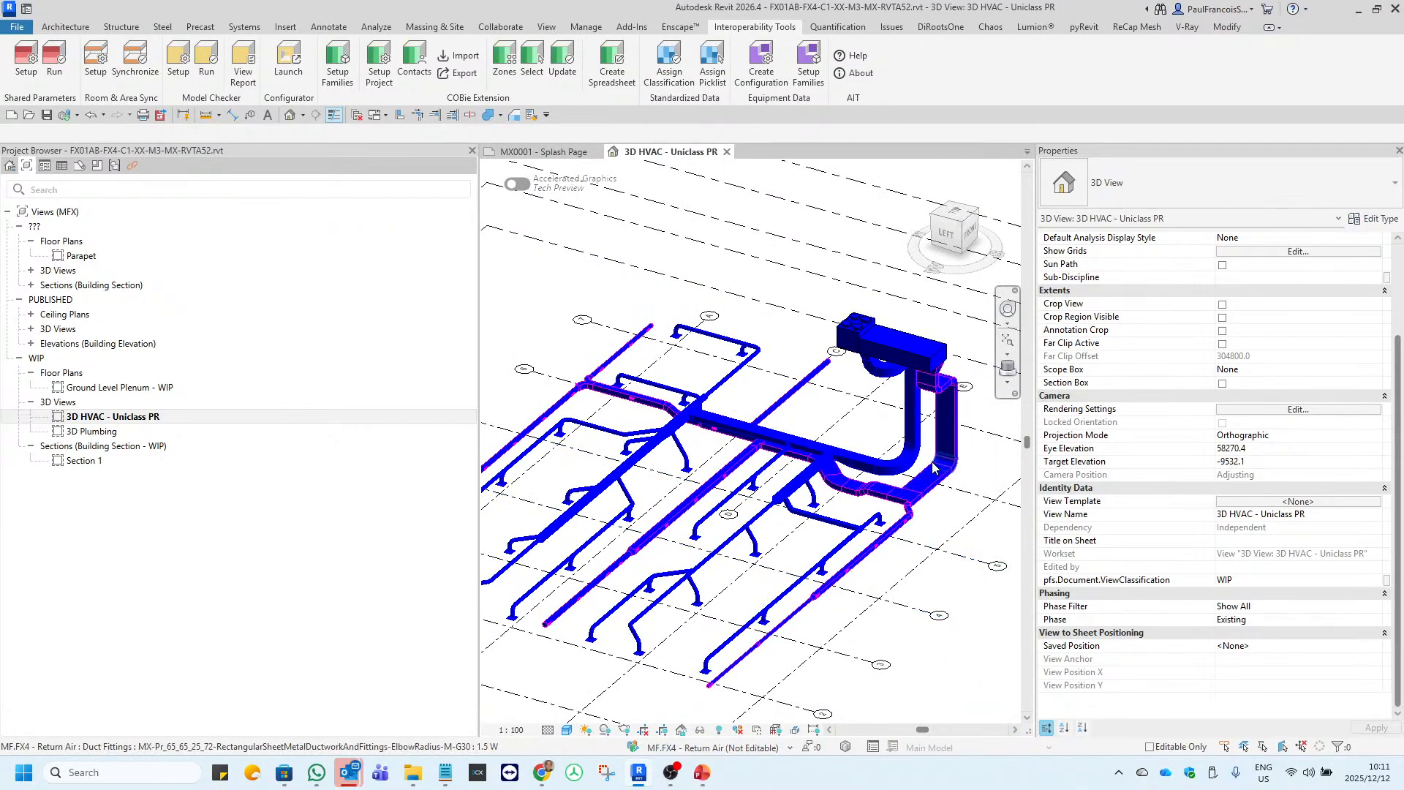
scroll(933, 468, up, 3)
scroll(879, 512, down, 2)
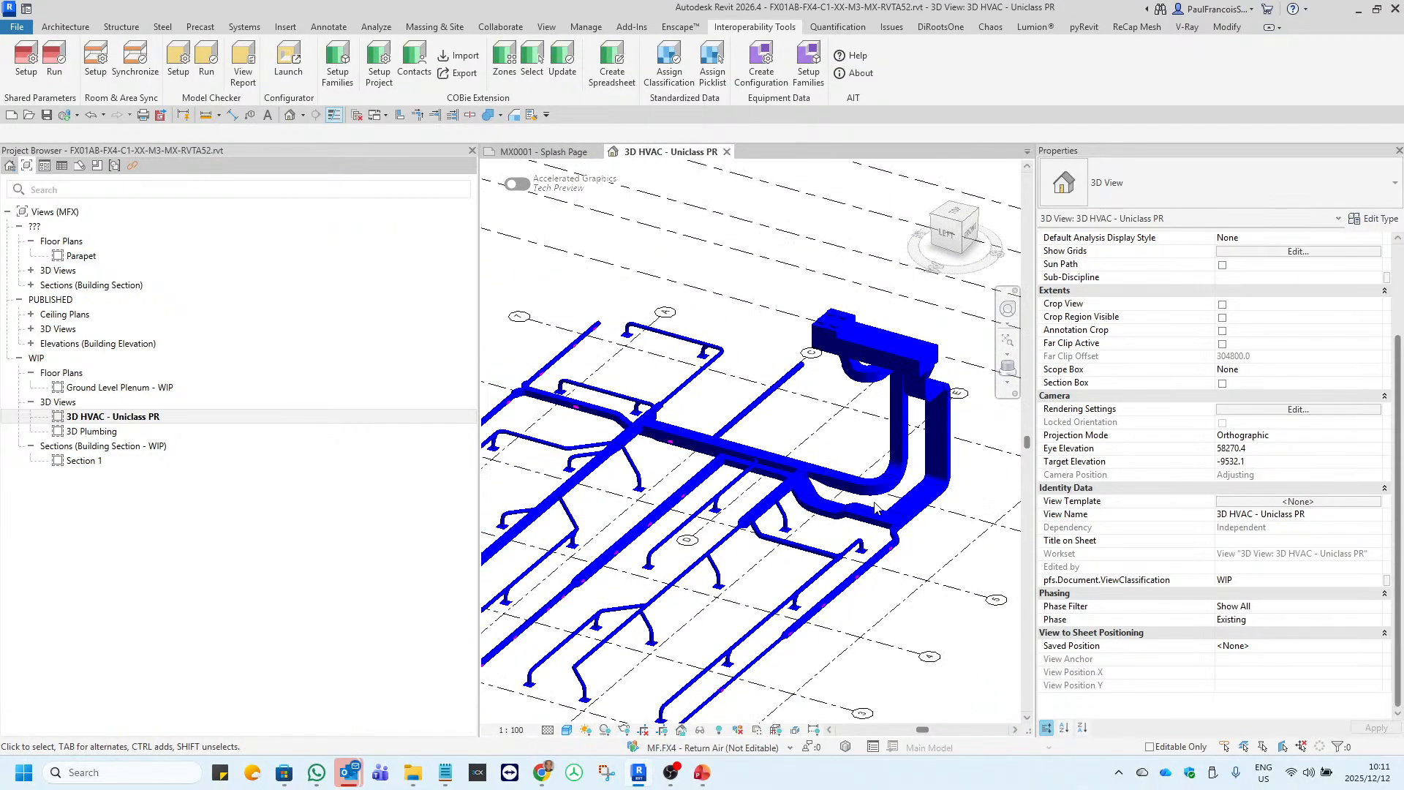
Check the rooftop AC unit's Uniclass Pr number and description in its type properties.
scroll(877, 508, up, 3)
click(844, 370)
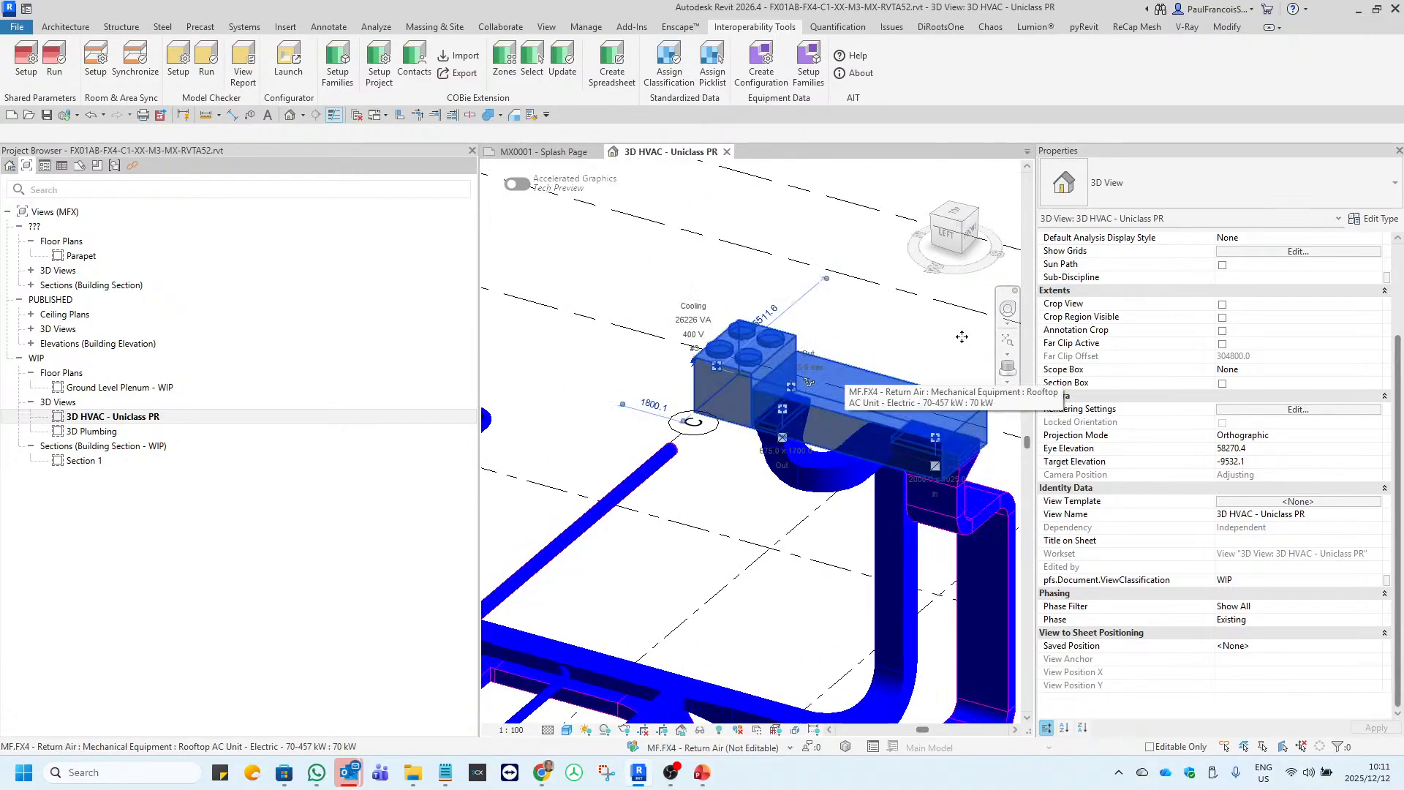
click(1375, 219)
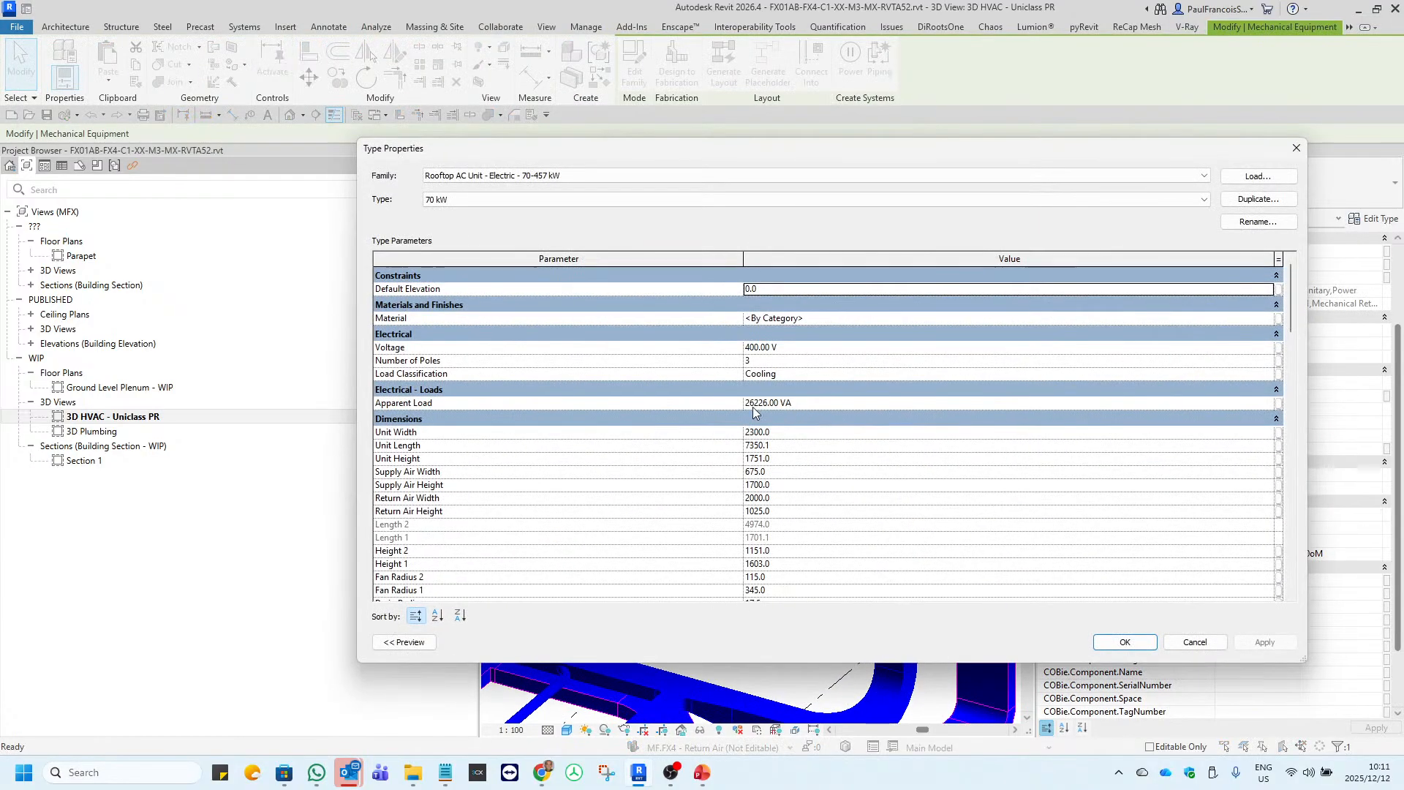
scroll(756, 413, down, 10)
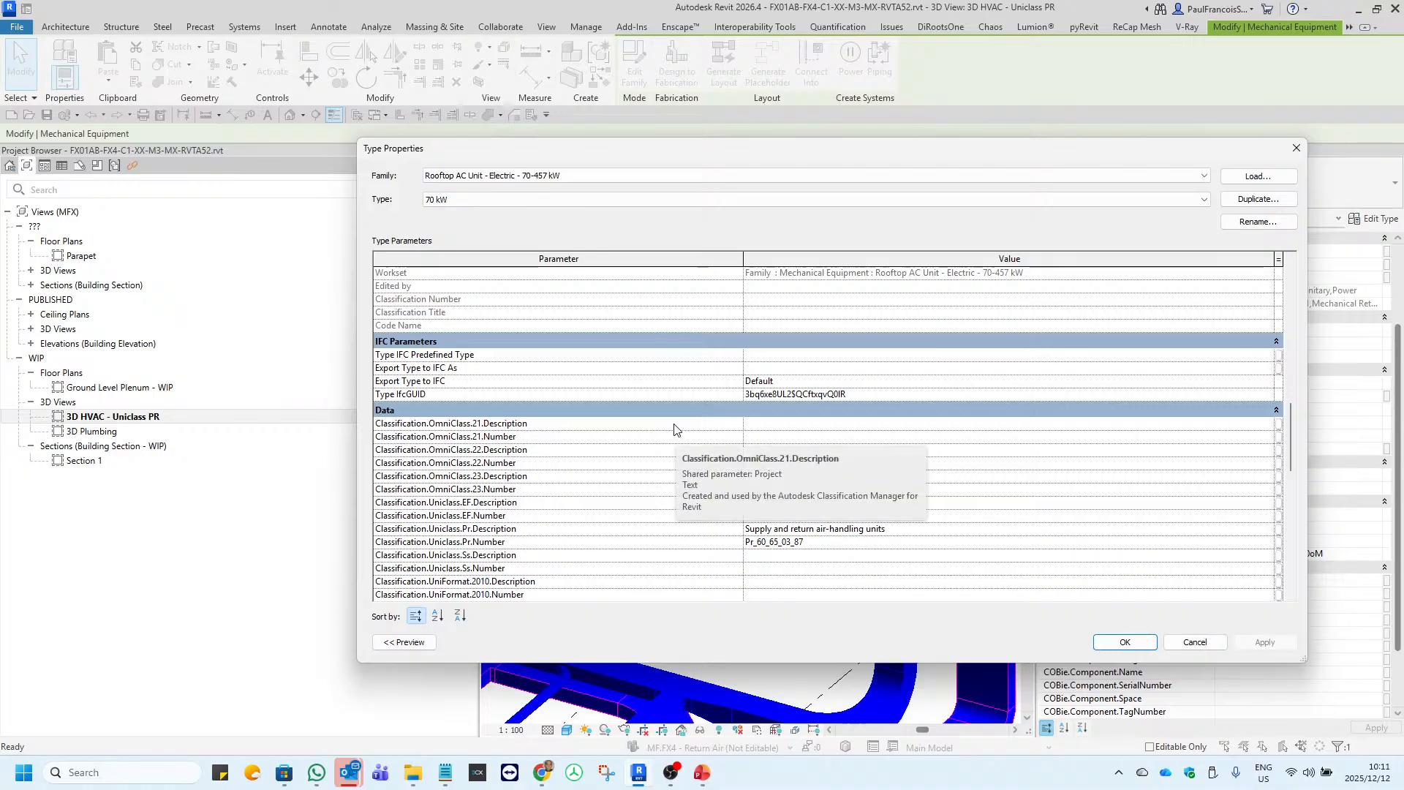
scroll(674, 429, down, 1)
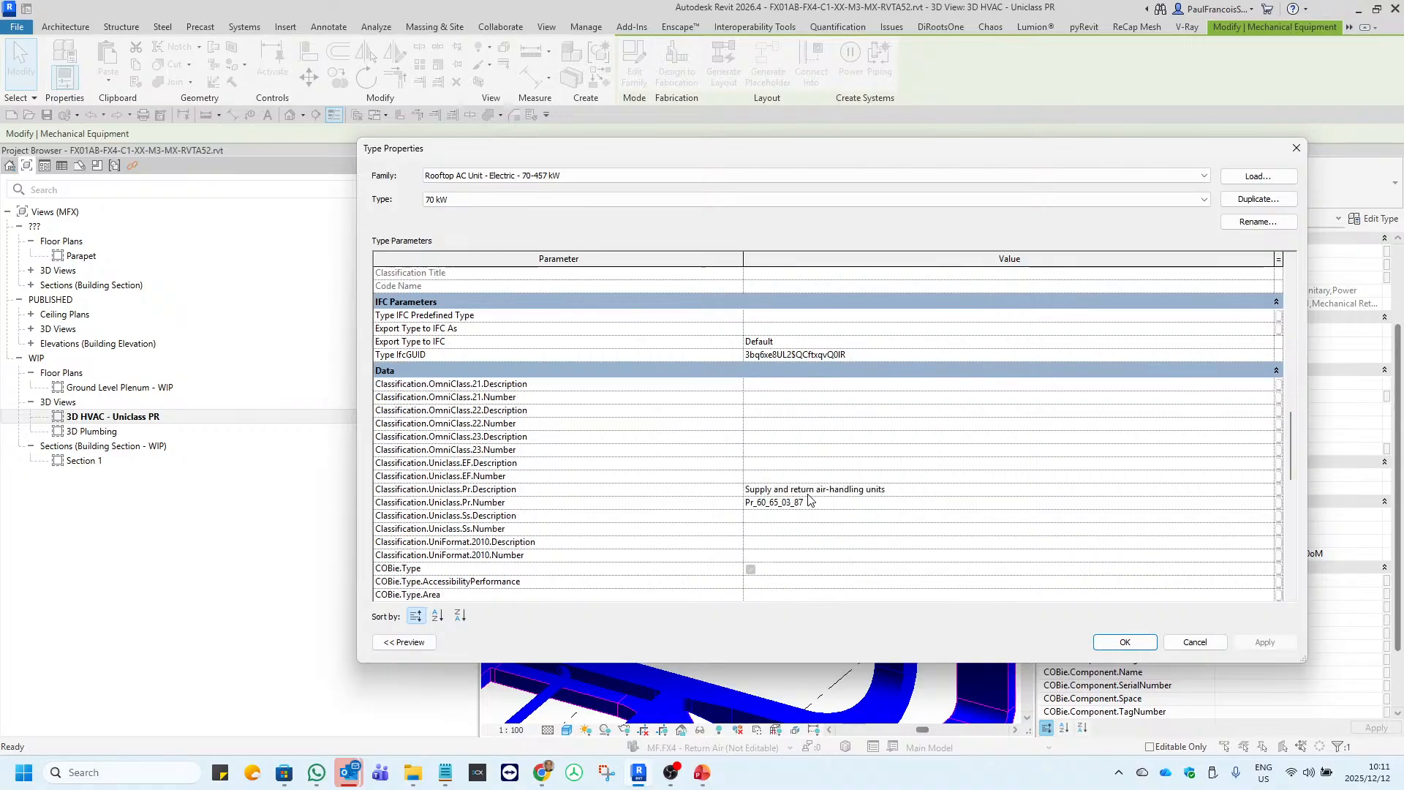
click(1297, 148)
click(687, 507)
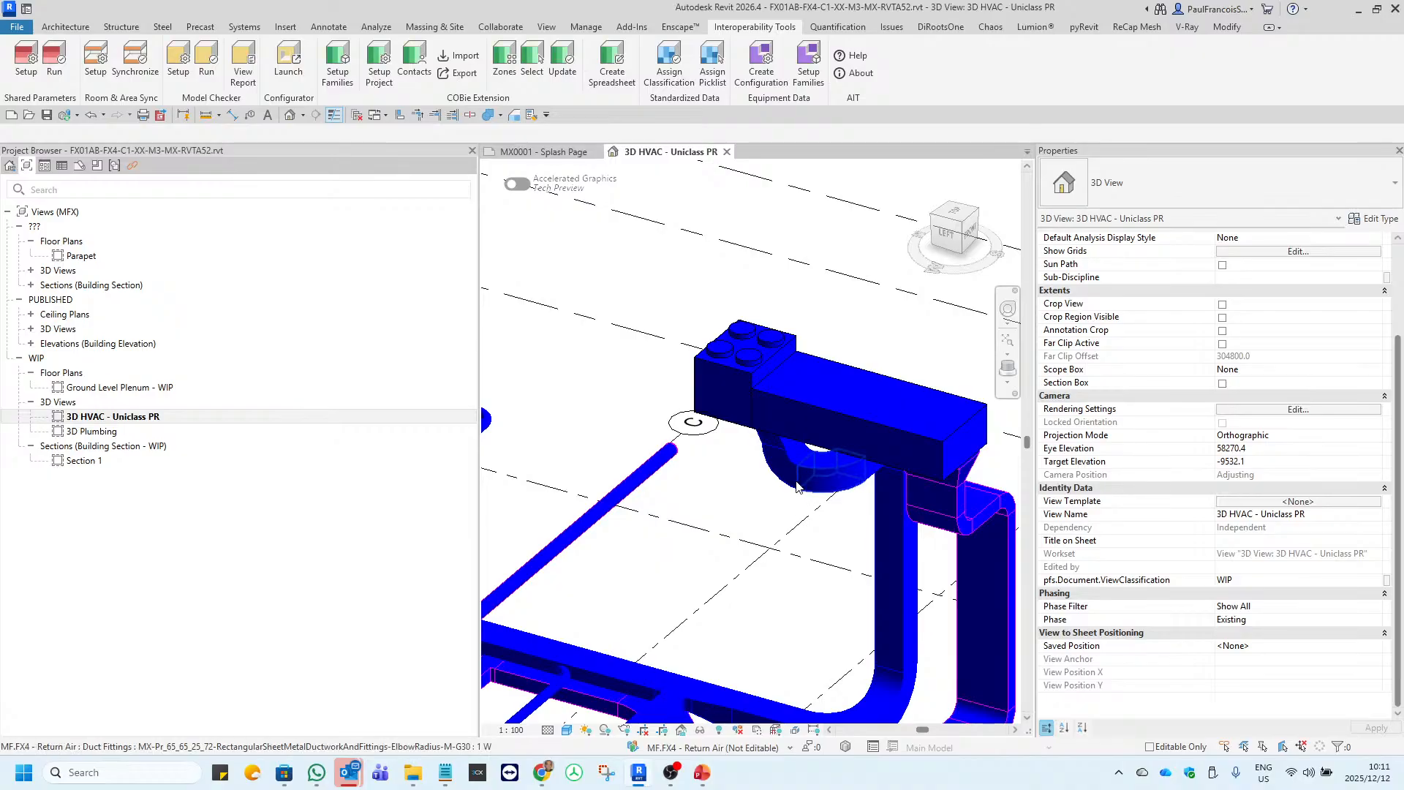
Show the System Browser for the HVAC model.
scroll(801, 514, down, 2)
scroll(800, 514, down, 3)
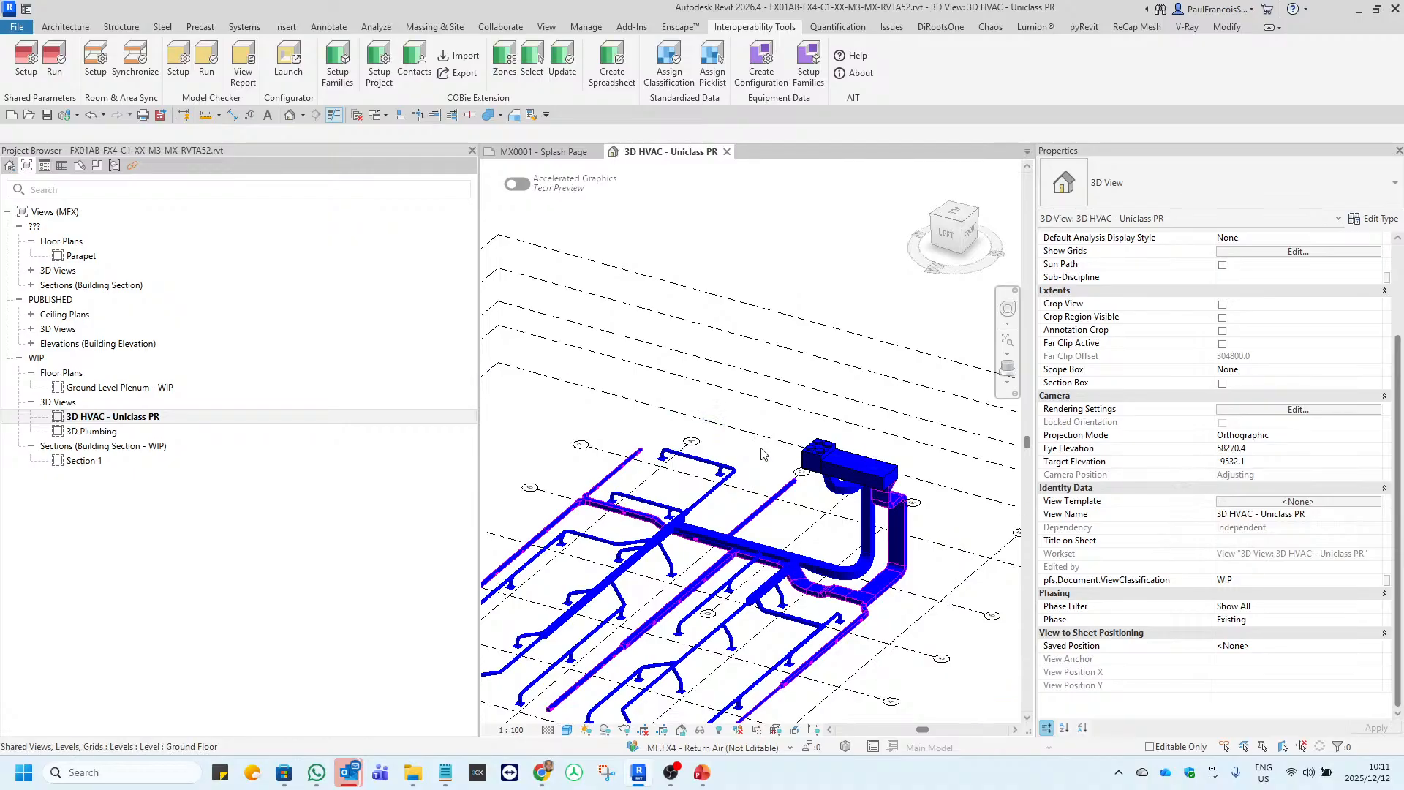
scroll(740, 479, down, 3)
scroll(809, 521, up, 3)
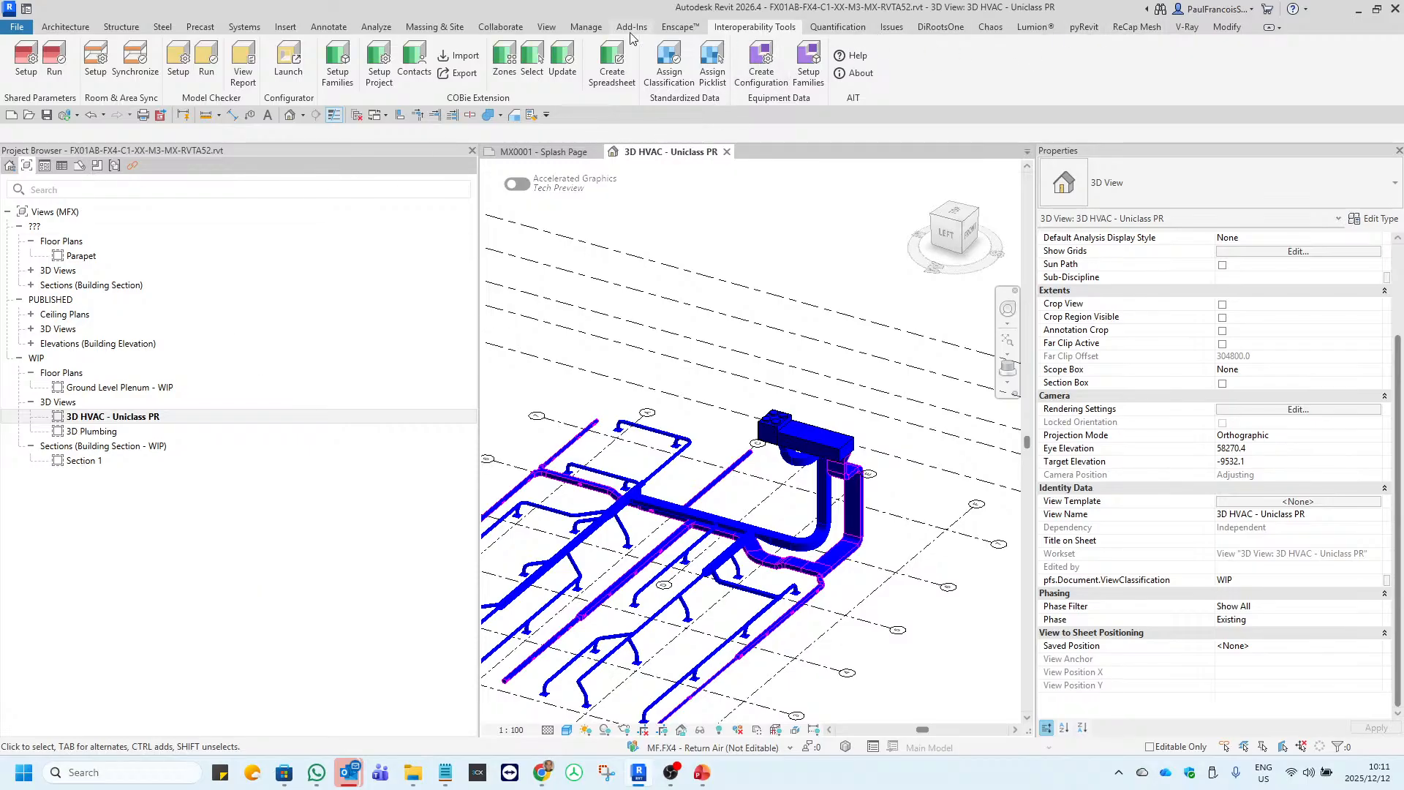
click(546, 26)
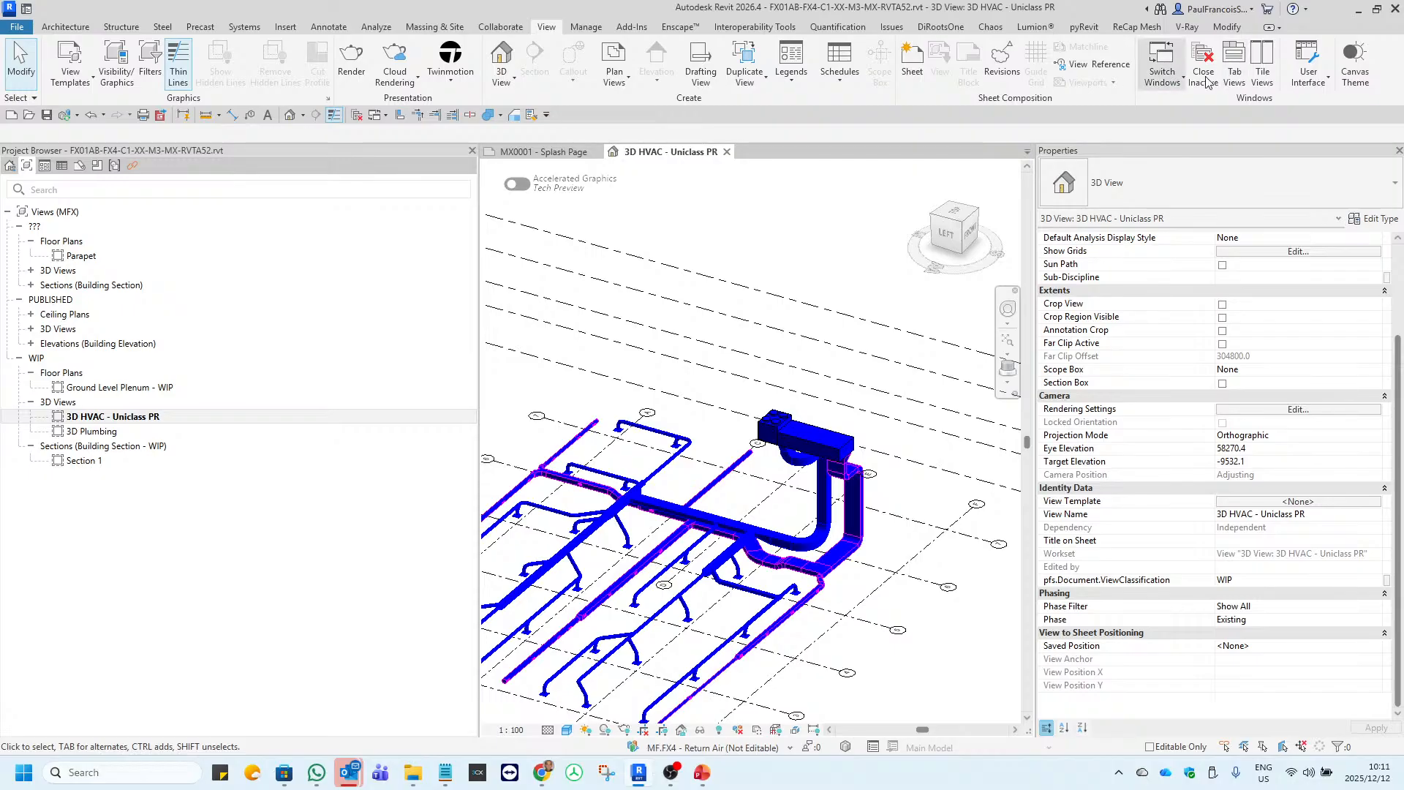
click(1310, 82)
click(1317, 152)
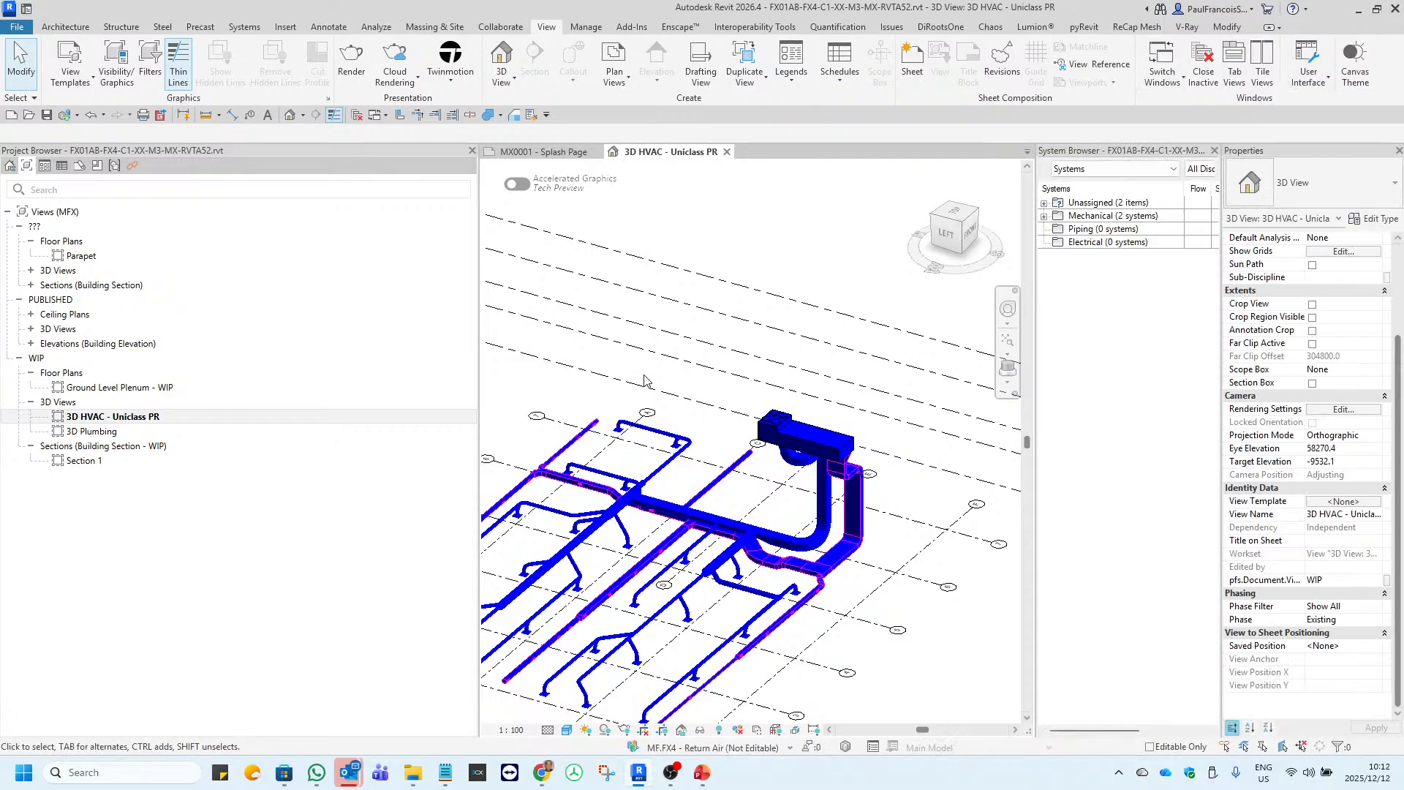
Dock the System Browser together with the Project Browser, narrow the shared area and bring the System Browser to the front.
drag(1081, 157, 2, 665)
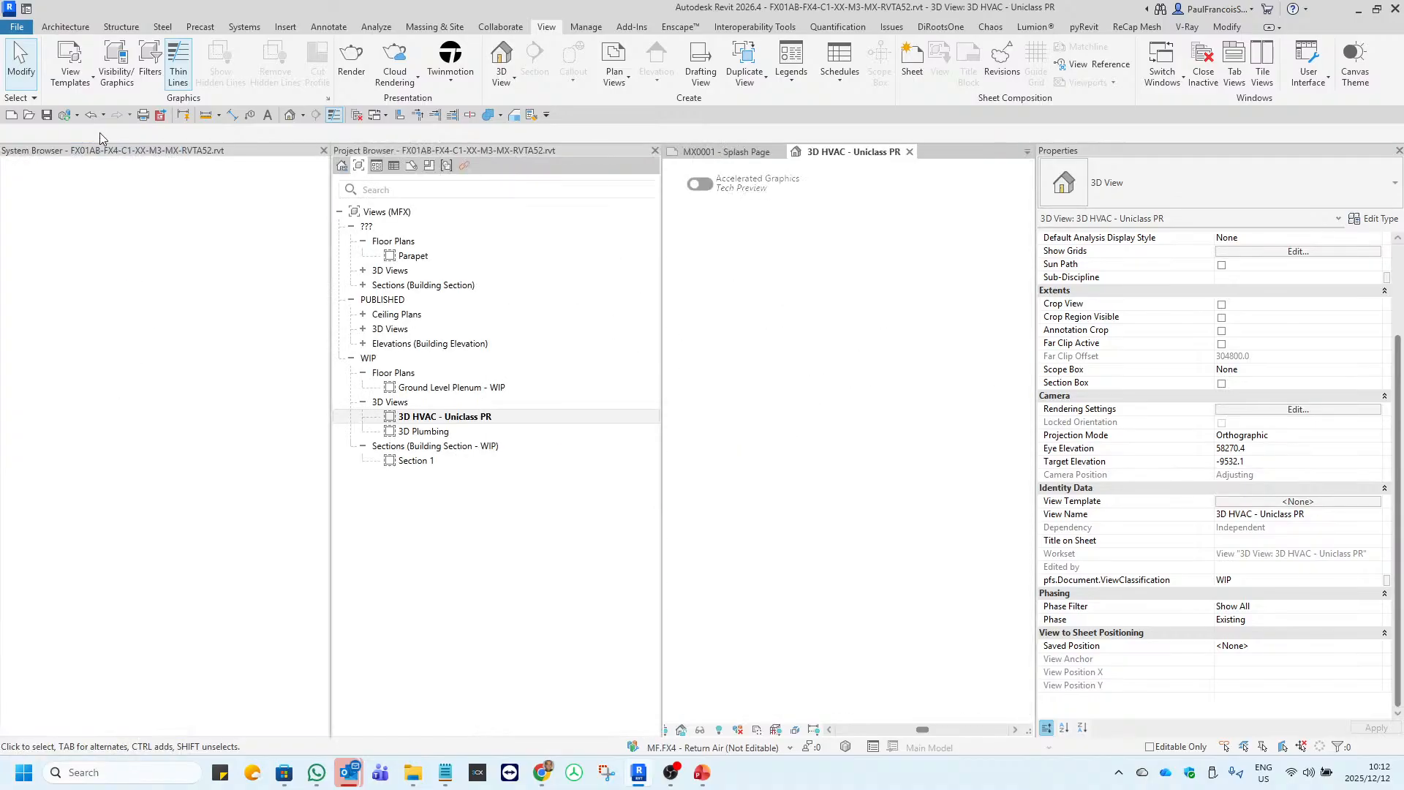
drag(421, 152, 182, 155)
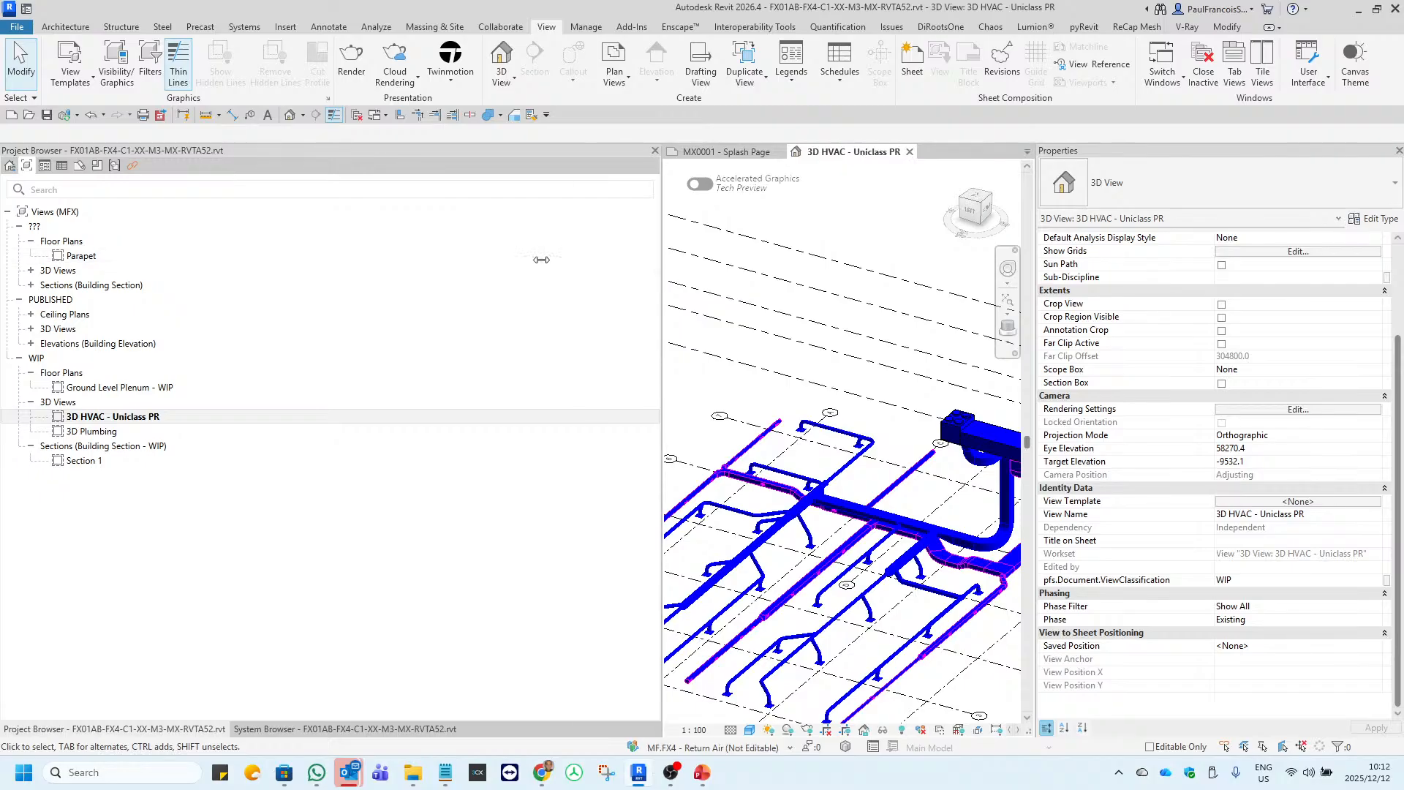
drag(541, 260, 393, 276)
click(260, 729)
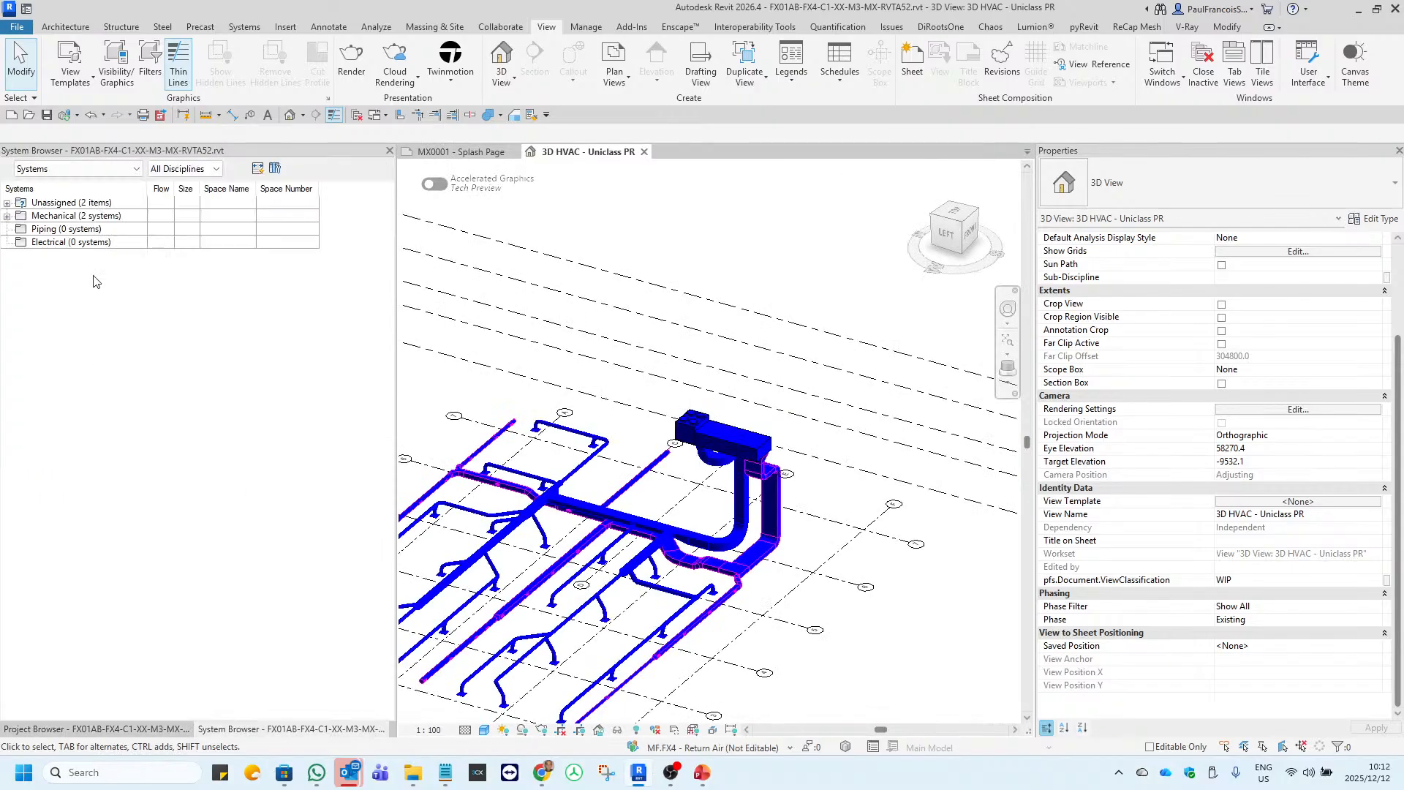
Expand the Mechanical, Return Air and Supply Air branches in the System Browser and widen the Systems column to show full unit names.
click(7, 217)
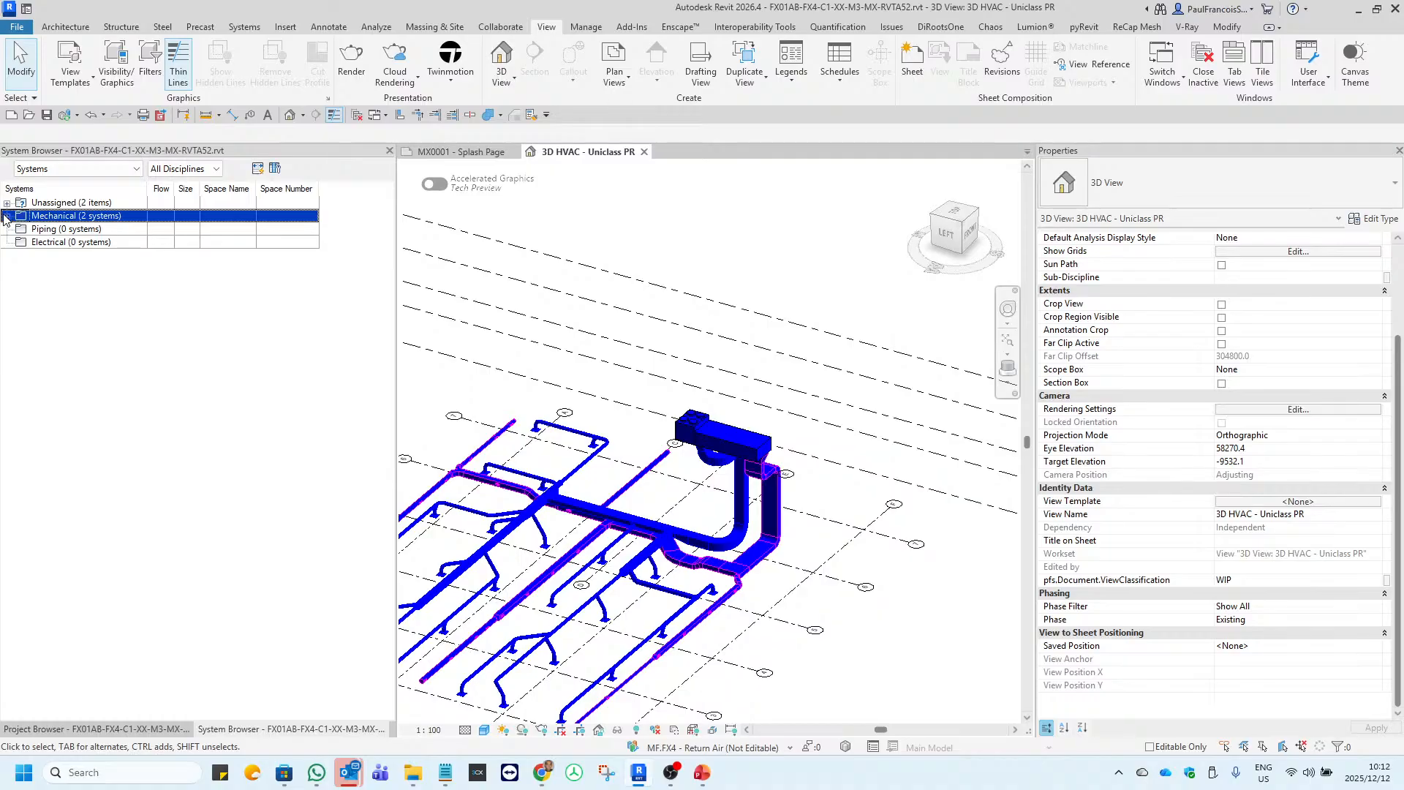
click(7, 216)
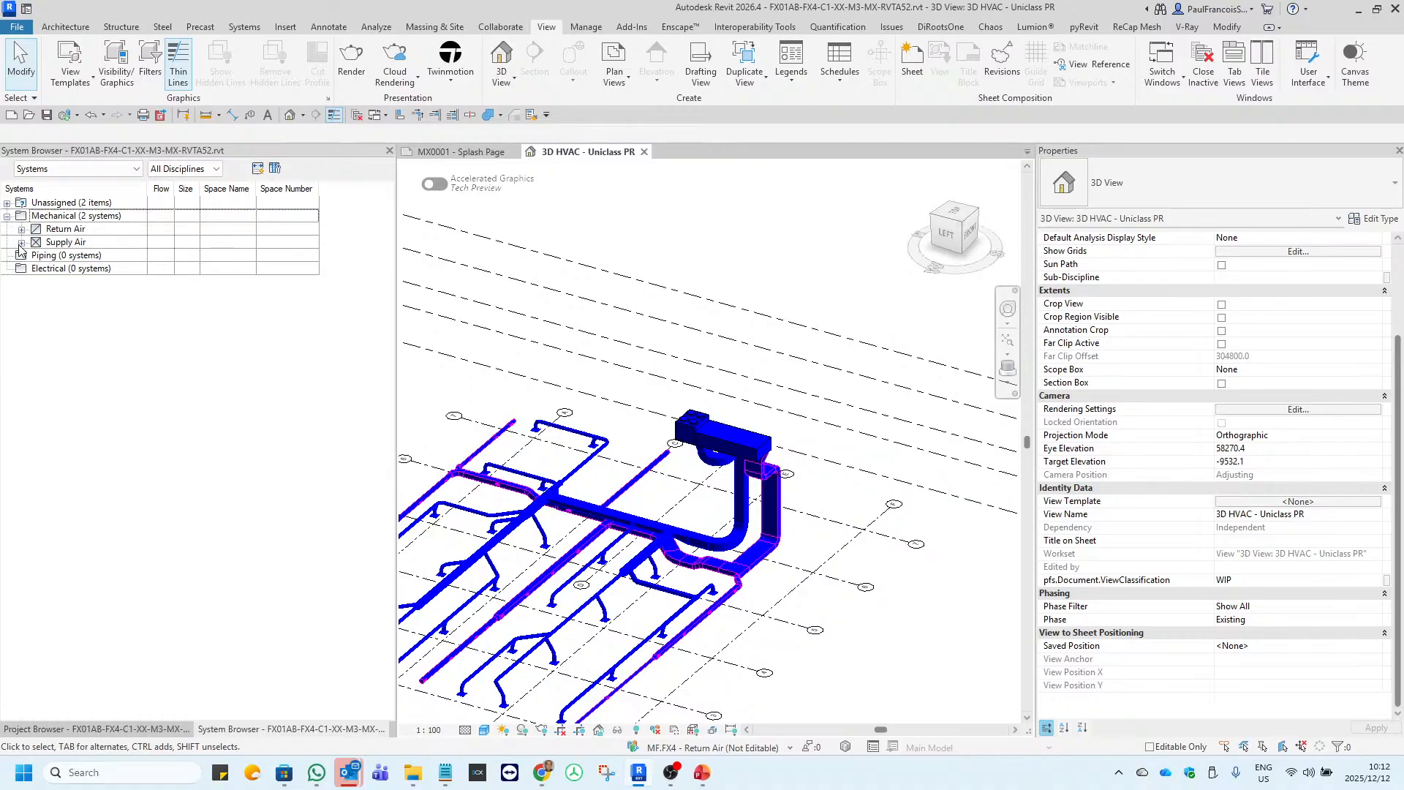
click(22, 230)
click(22, 230)
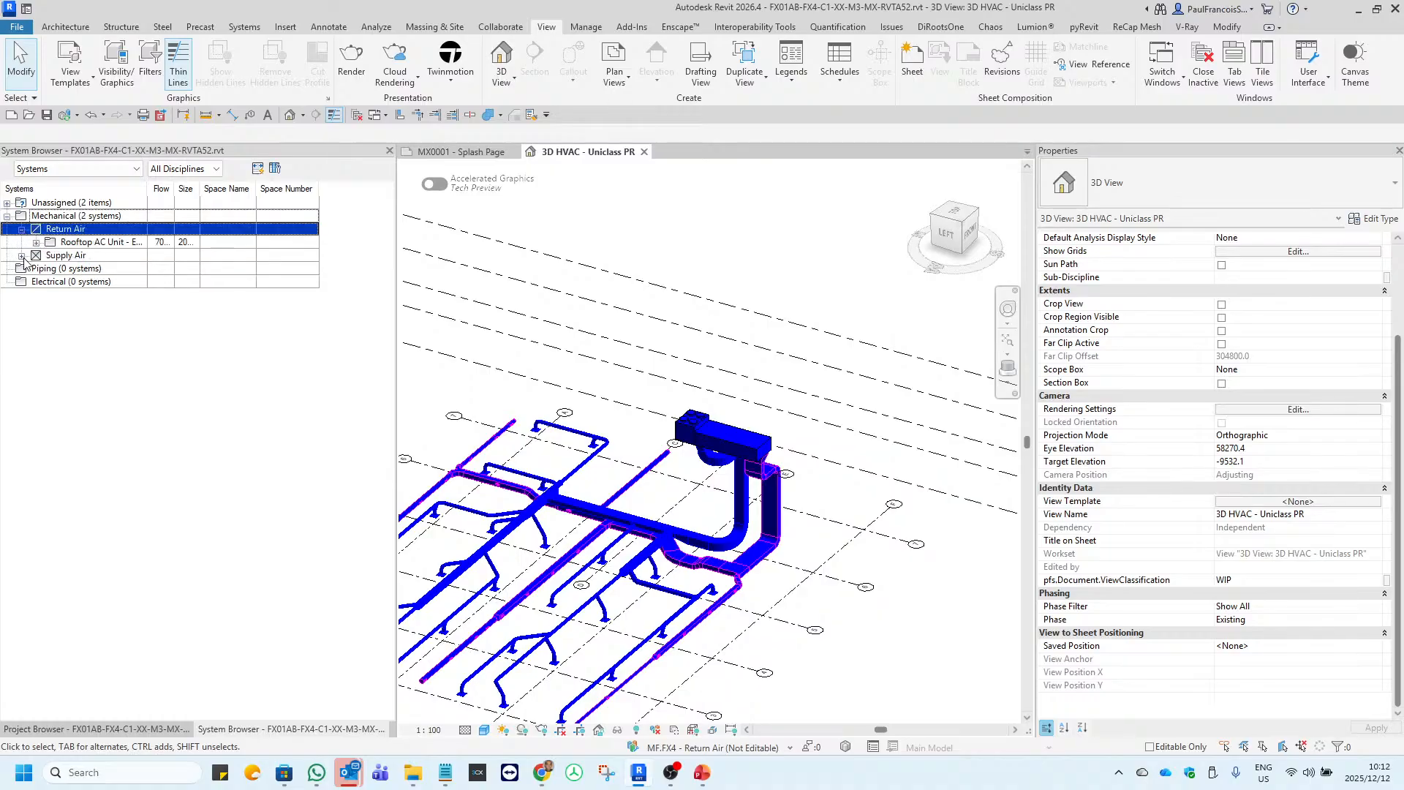
click(22, 256)
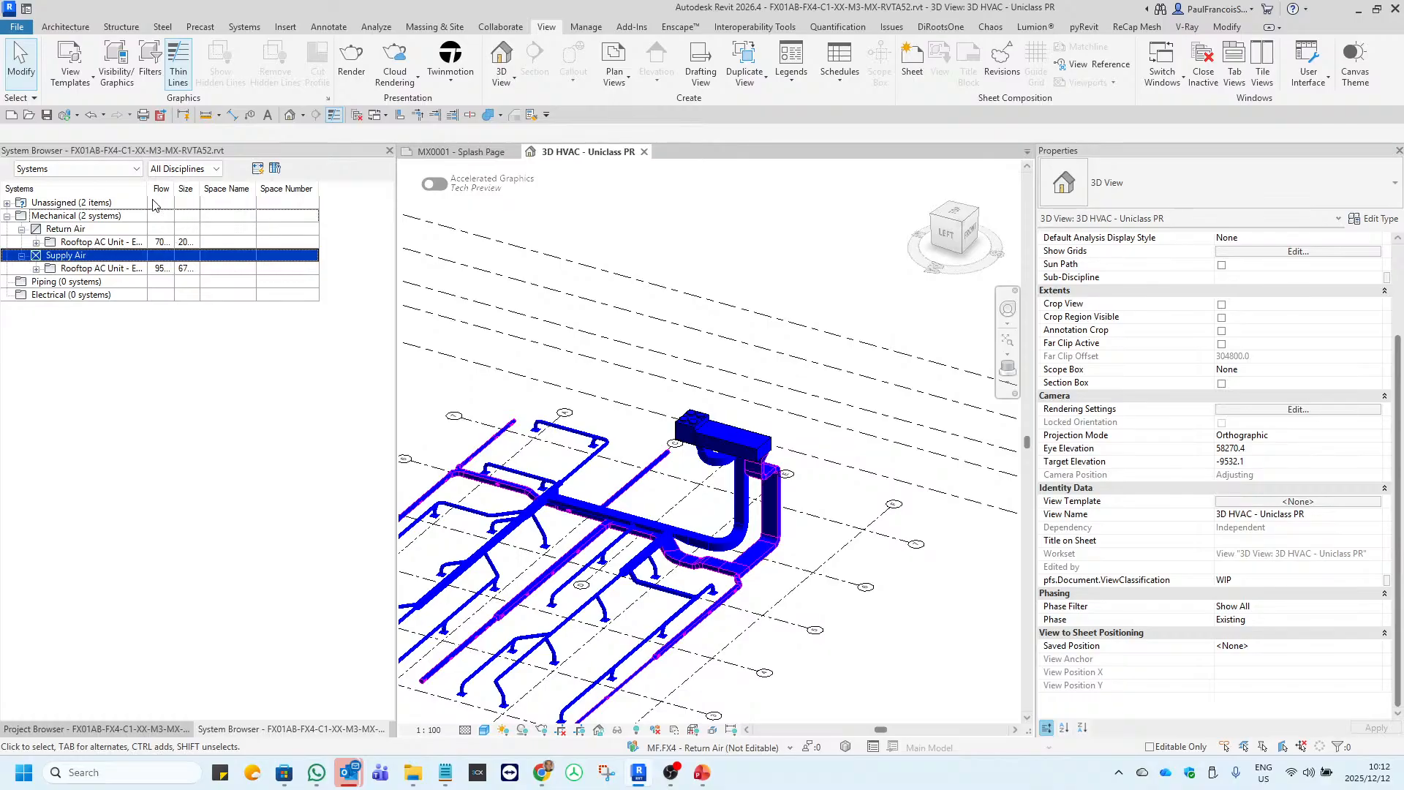
drag(148, 189, 319, 188)
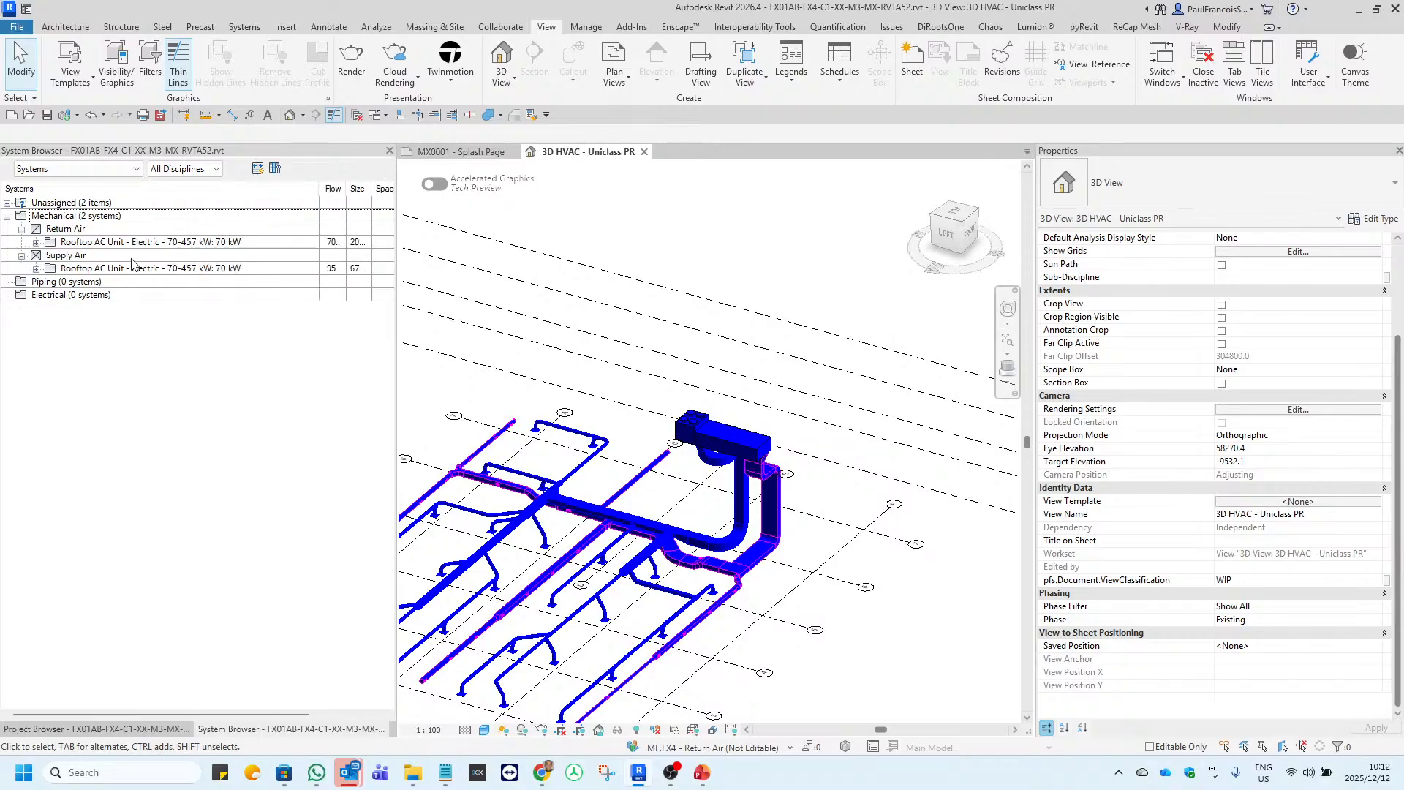
click(36, 244)
scroll(685, 424, up, 5)
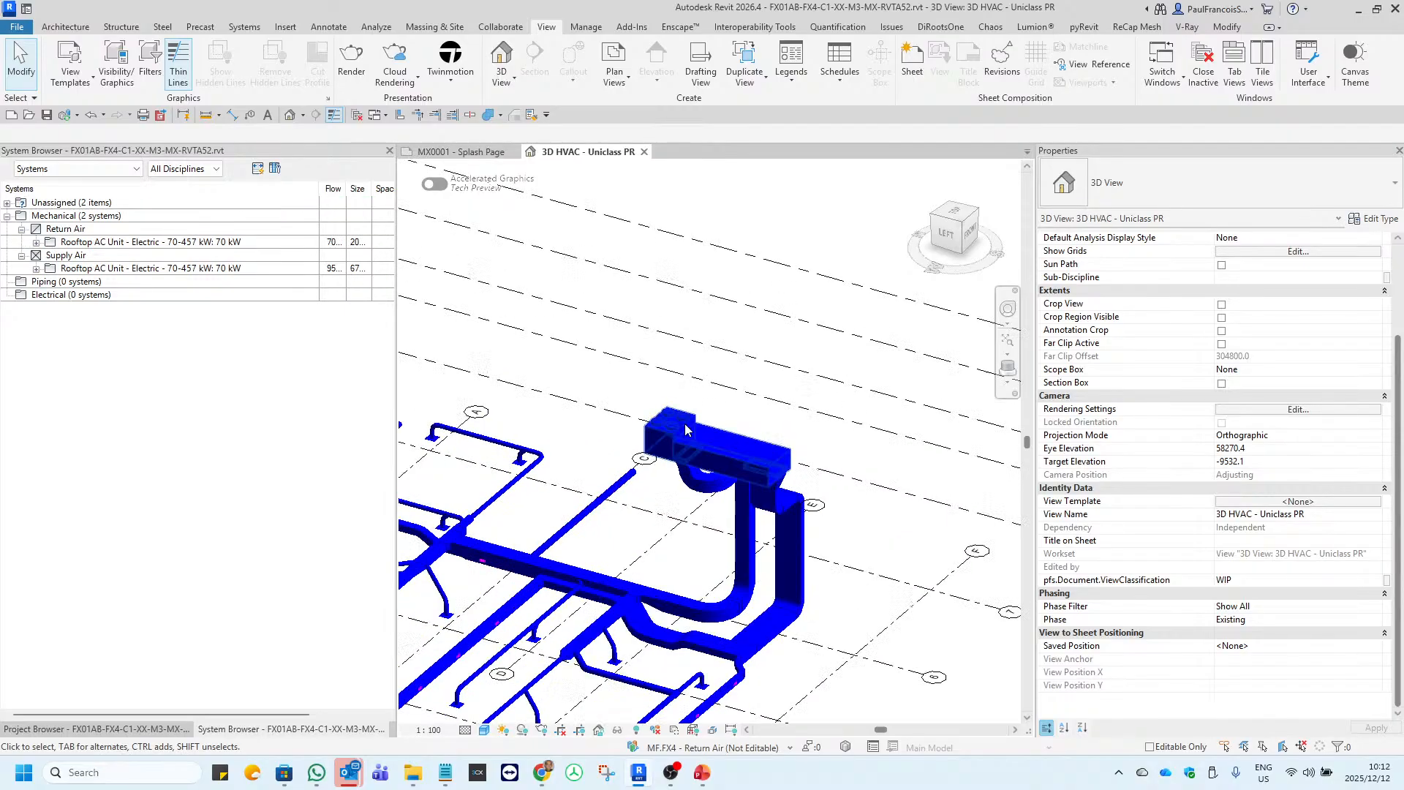
Select the rooftop AC unit in the 3D view and expand its entries under Return Air and Supply Air in the System Browser.
click(684, 414)
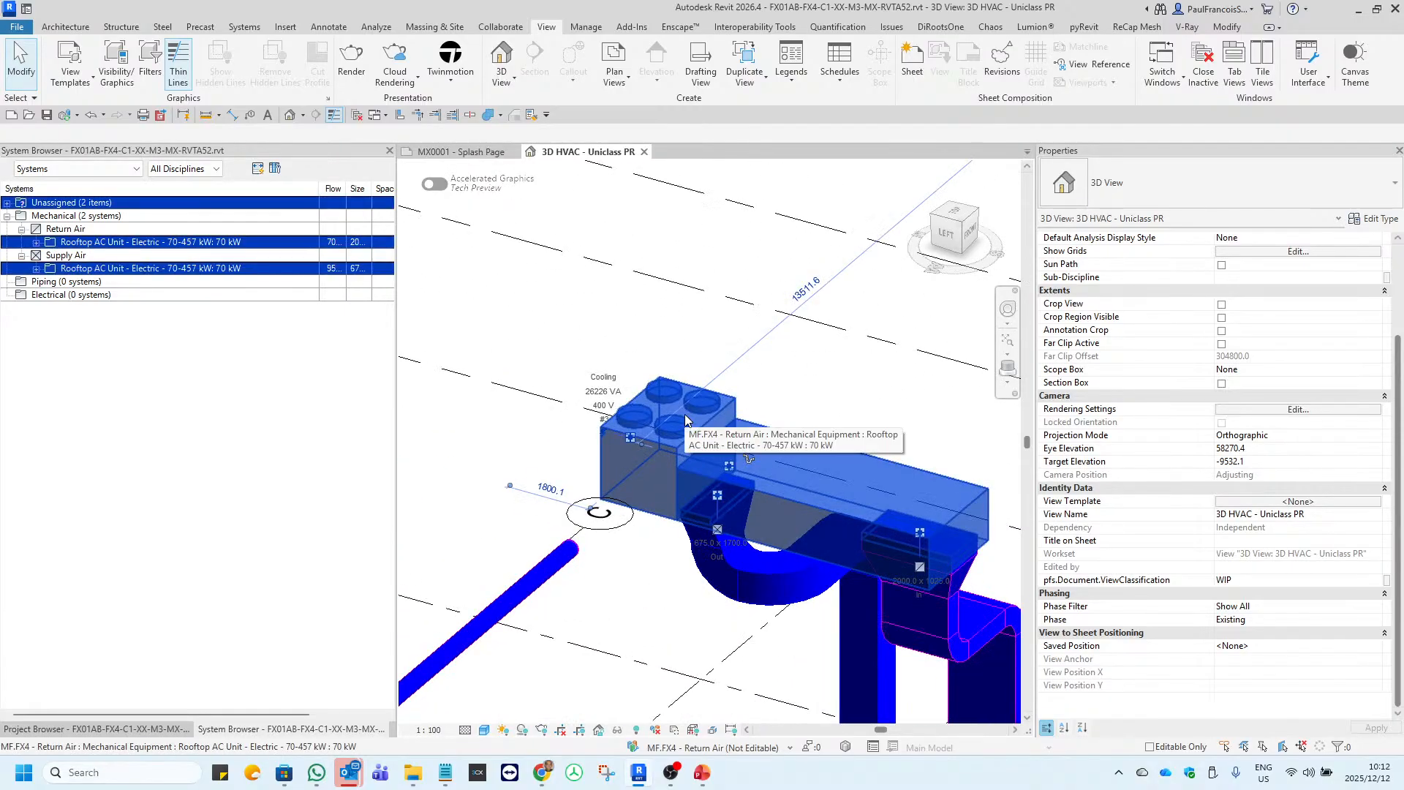
click(35, 243)
click(36, 243)
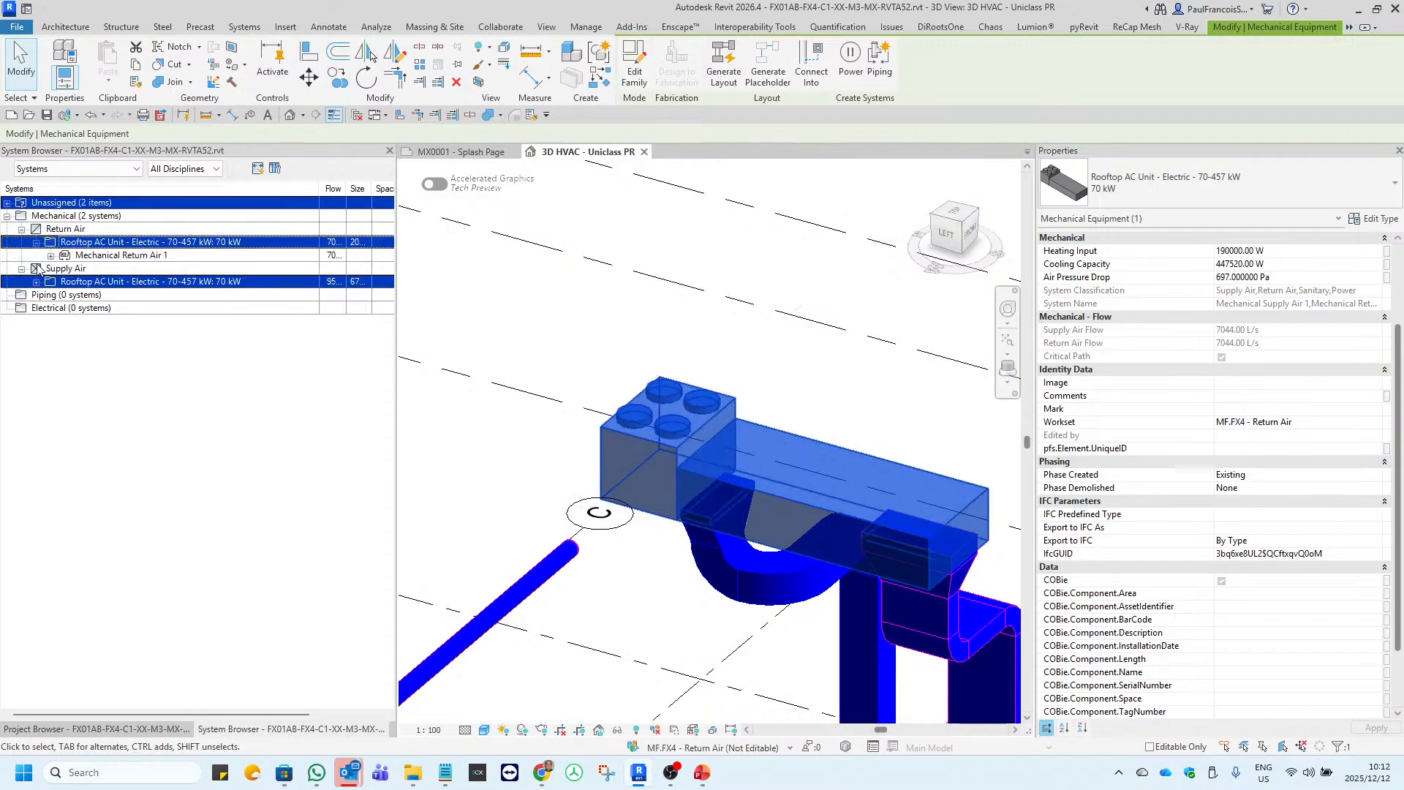
click(40, 285)
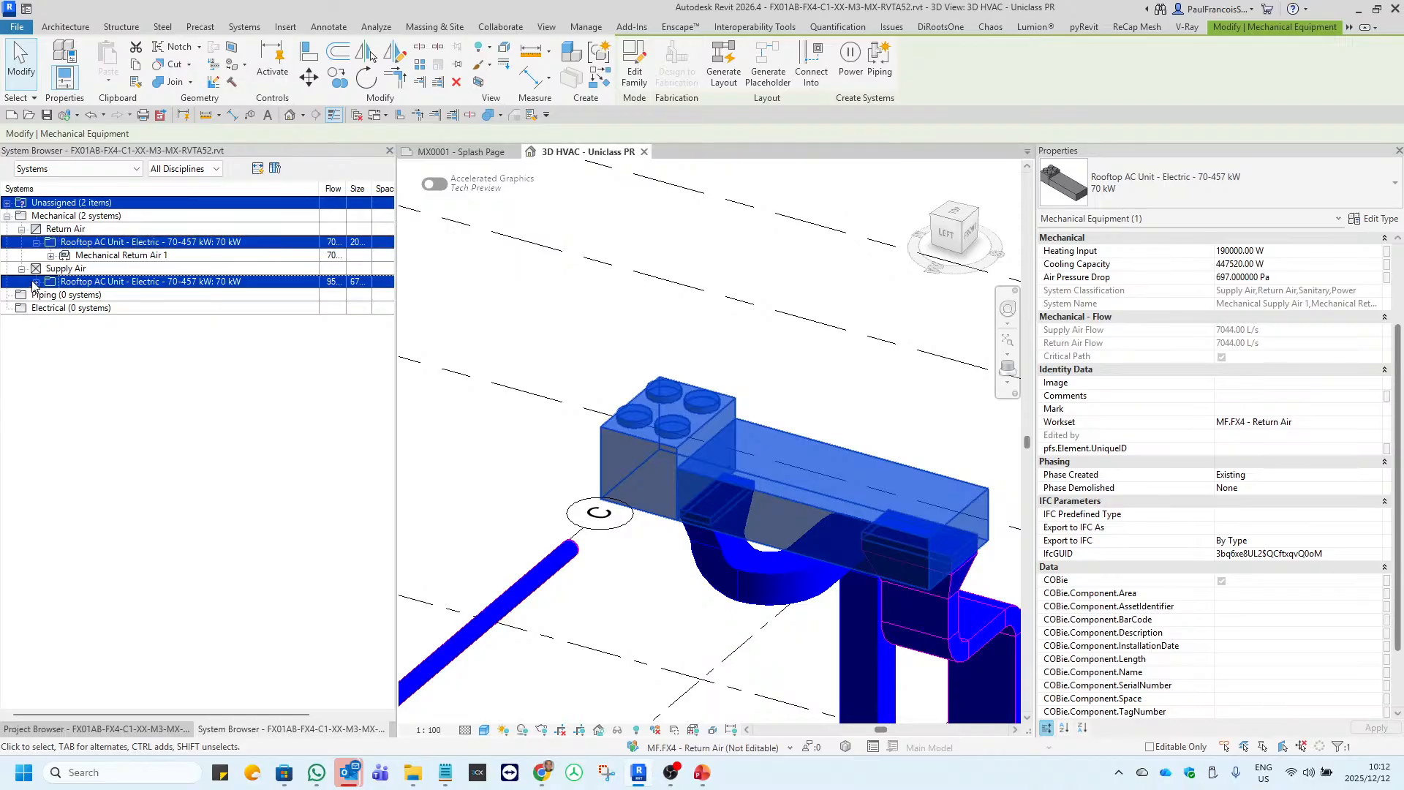
click(36, 282)
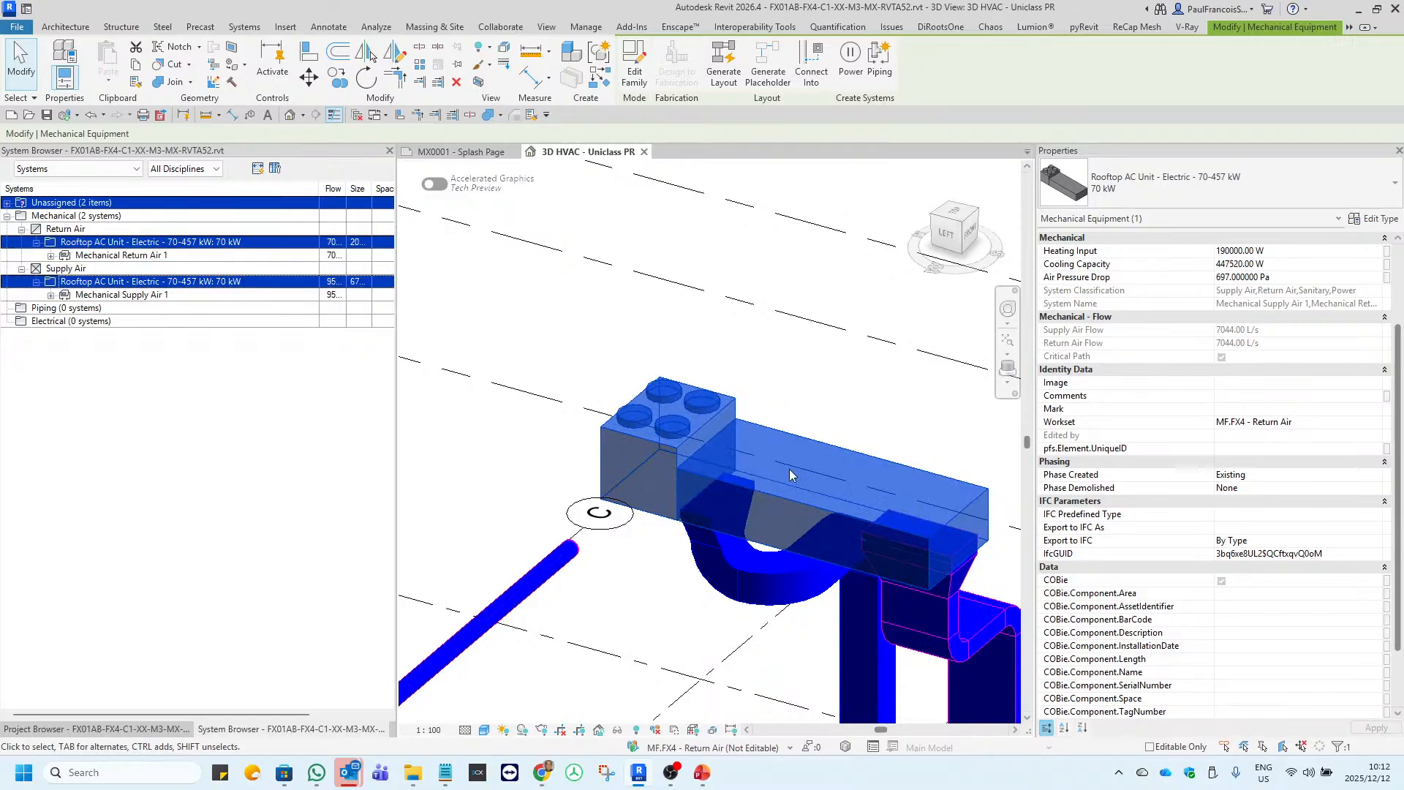
Expand Mechanical Return Air 1 and review its return grilles in the System Browser.
click(51, 258)
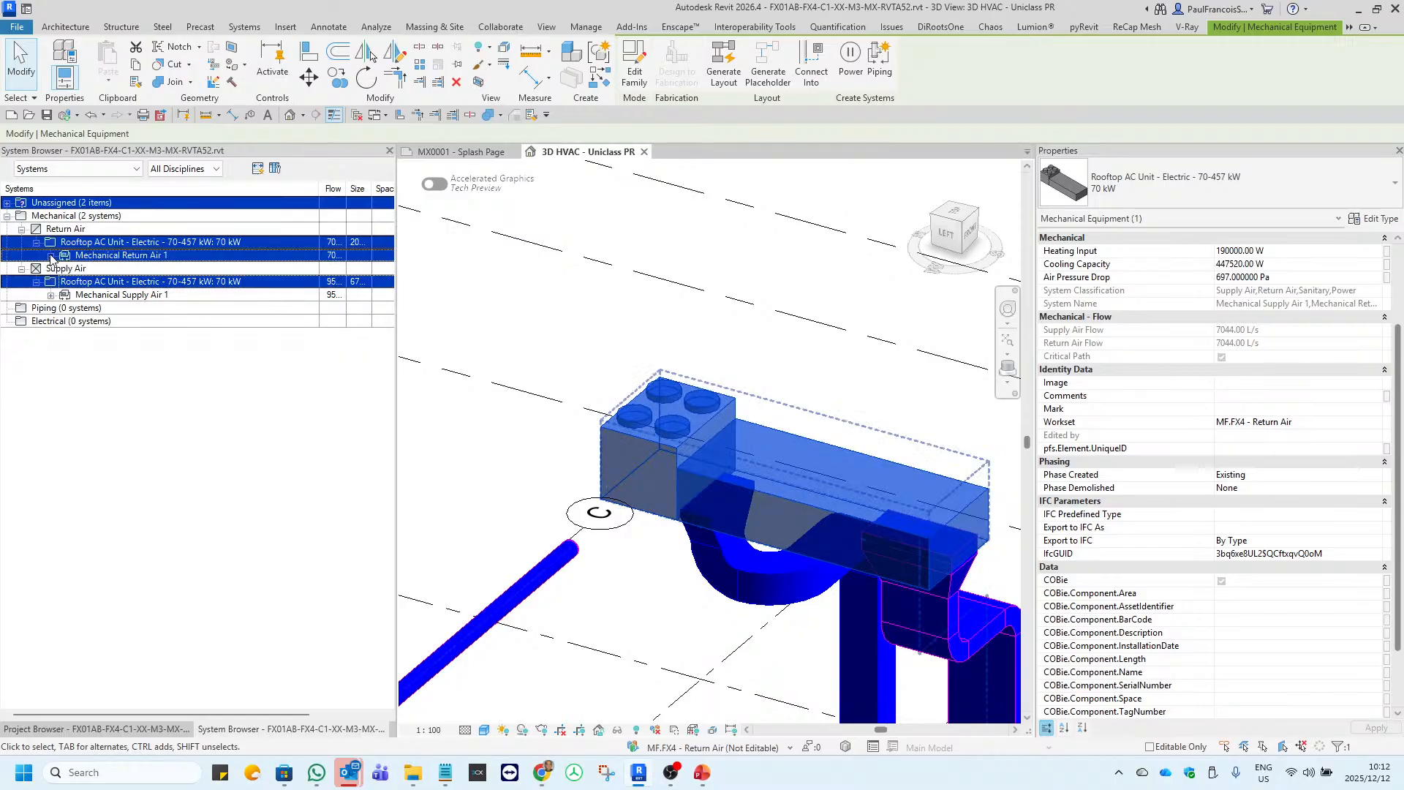
click(52, 255)
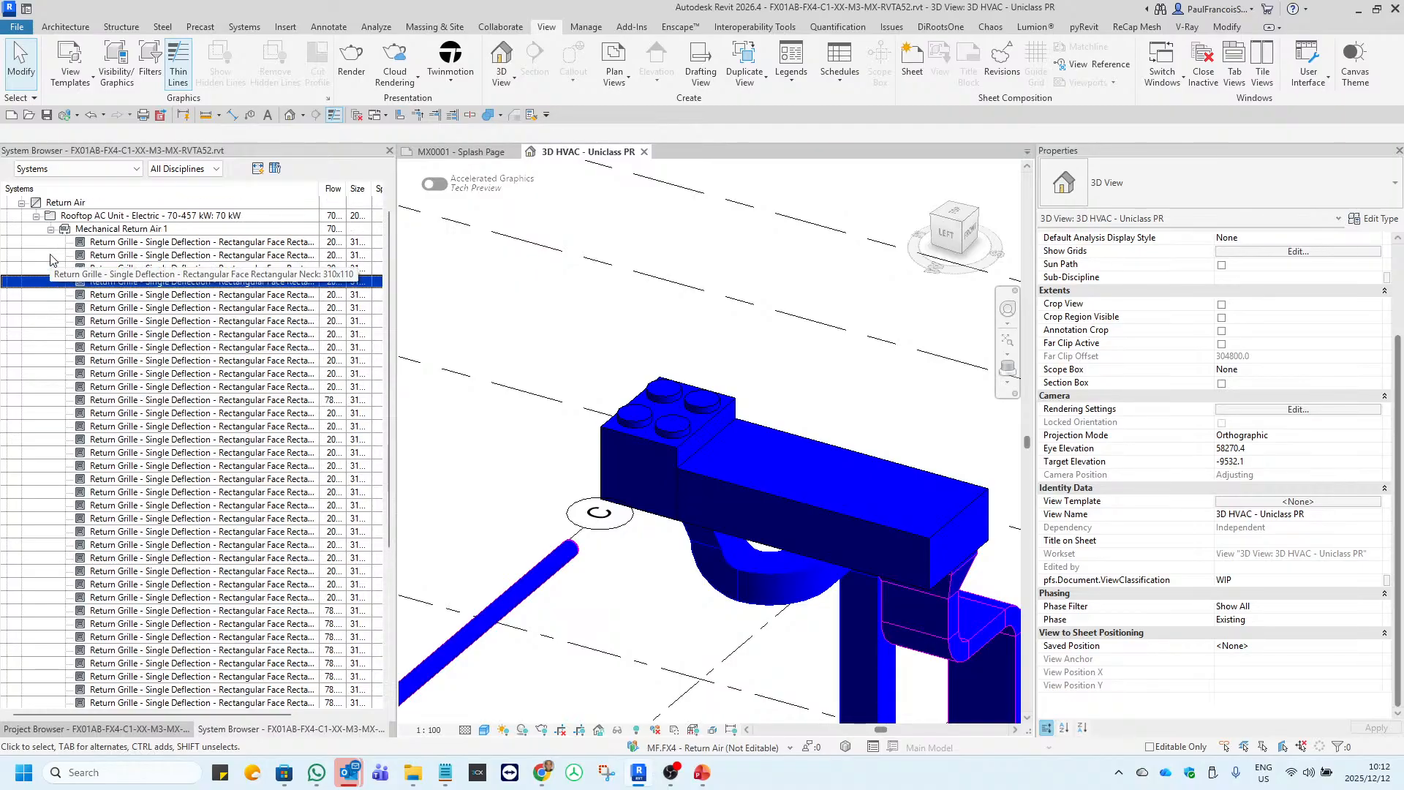
scroll(249, 340, down, 6)
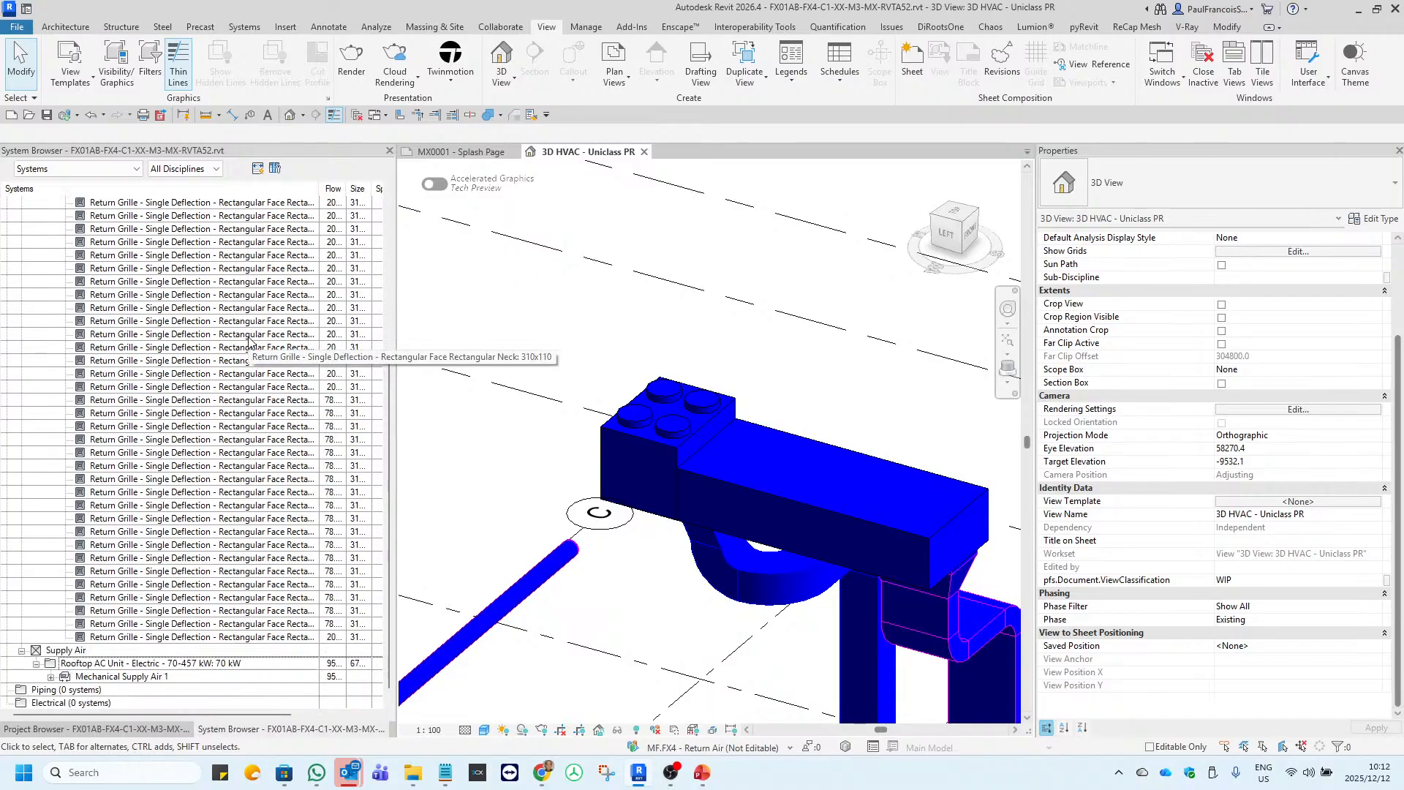
click(248, 342)
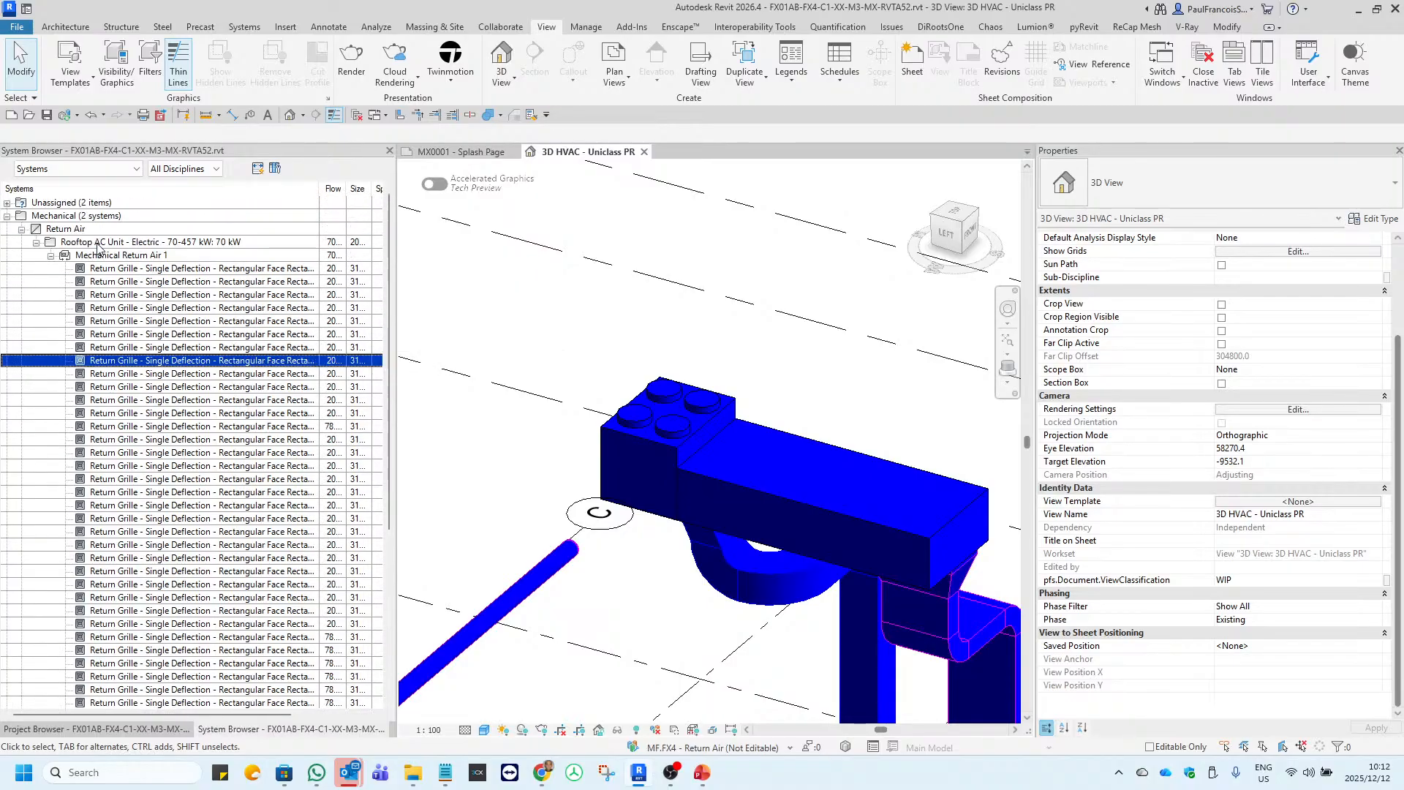
Collapse the Return Air and Supply Air branches under Mechanical and select Supply Air.
click(52, 255)
click(36, 242)
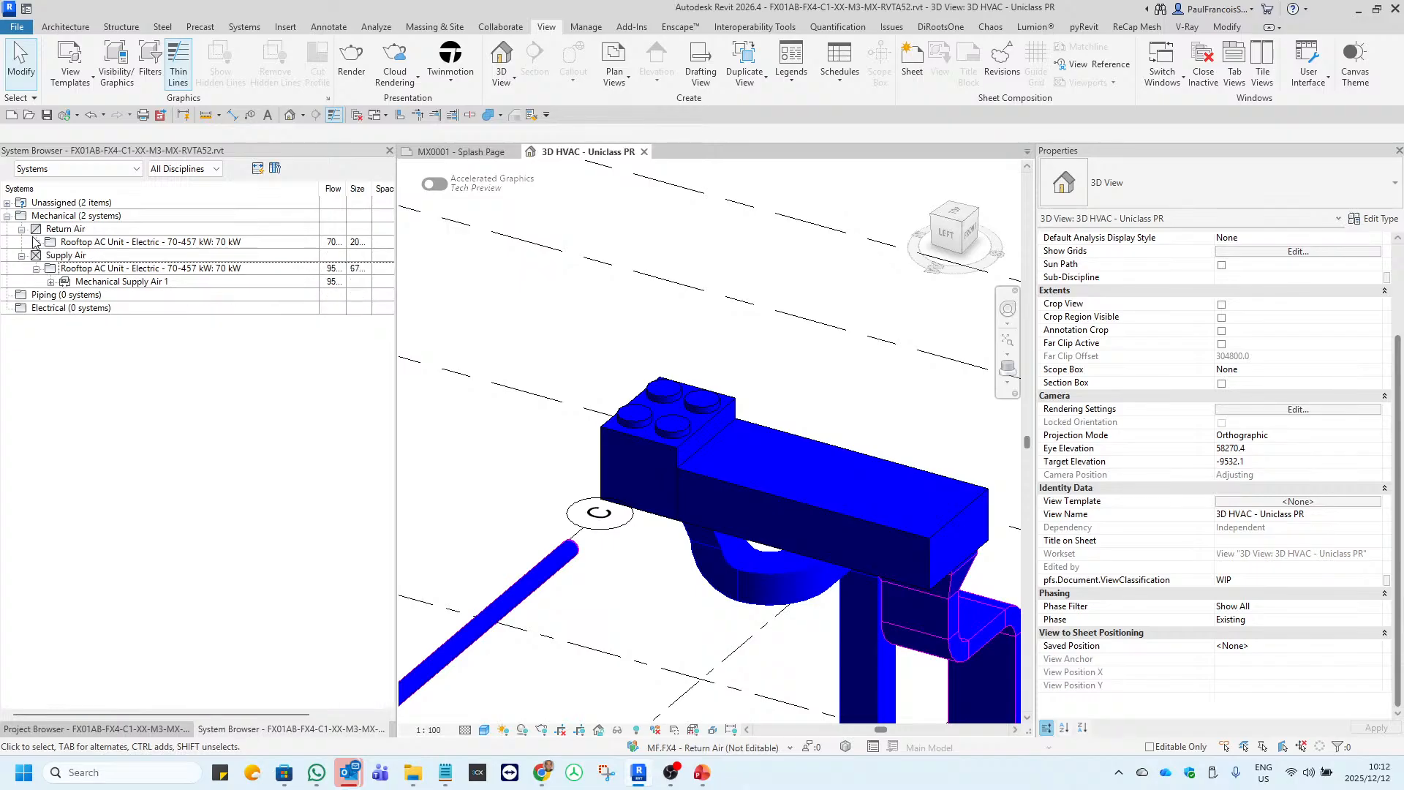
click(22, 229)
click(22, 242)
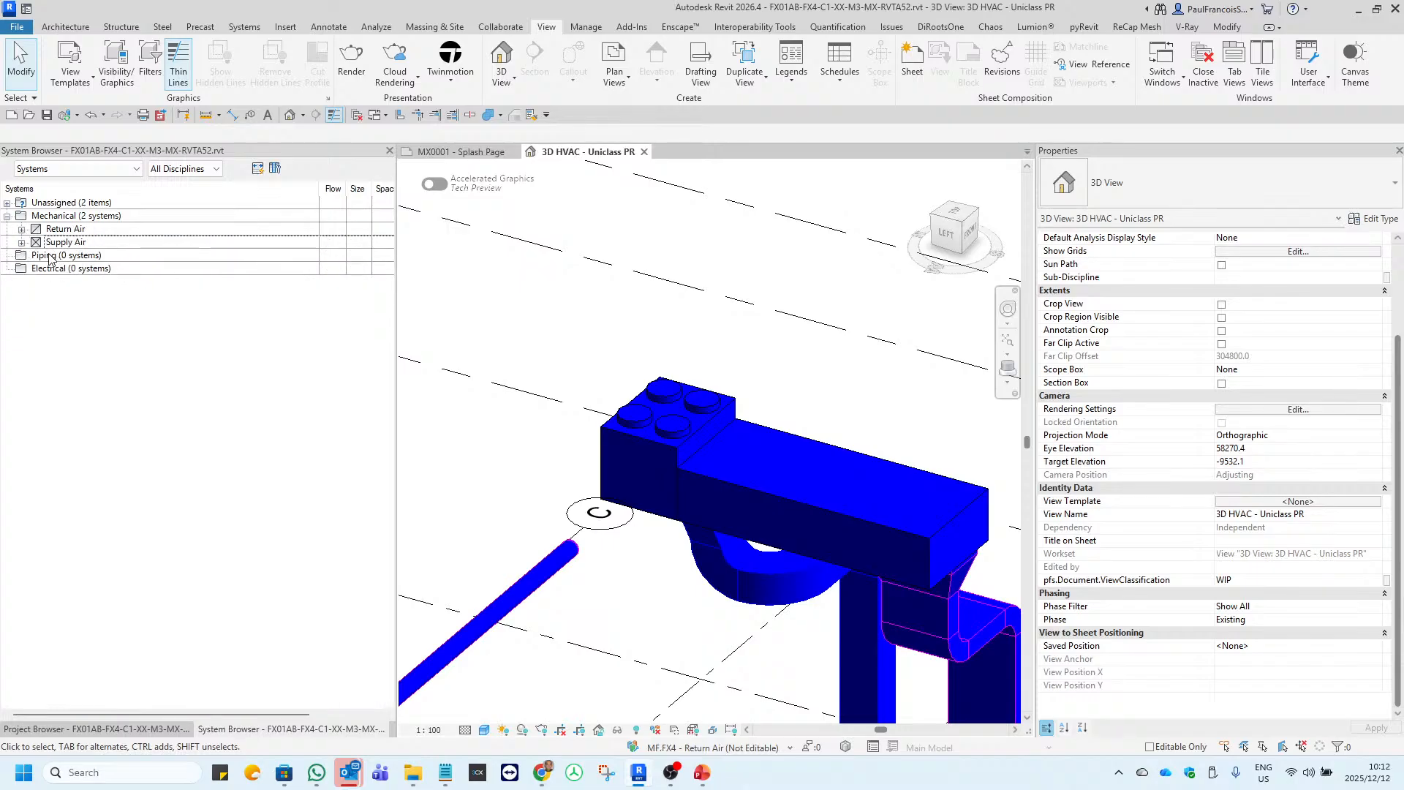
click(49, 256)
click(44, 245)
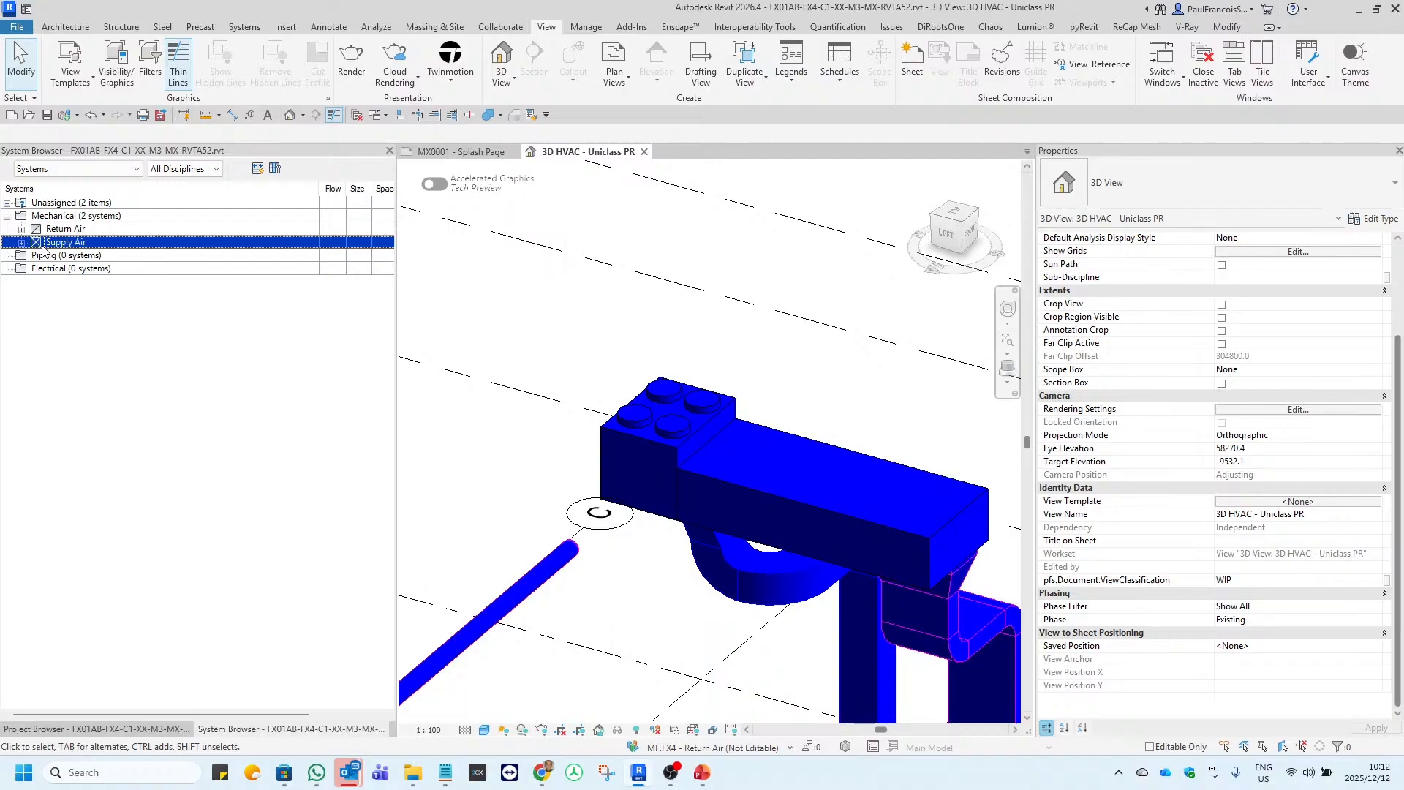
Expand Return Air down to the grilles of Mechanical Return Air 1 once more, then collapse the whole branch.
click(21, 229)
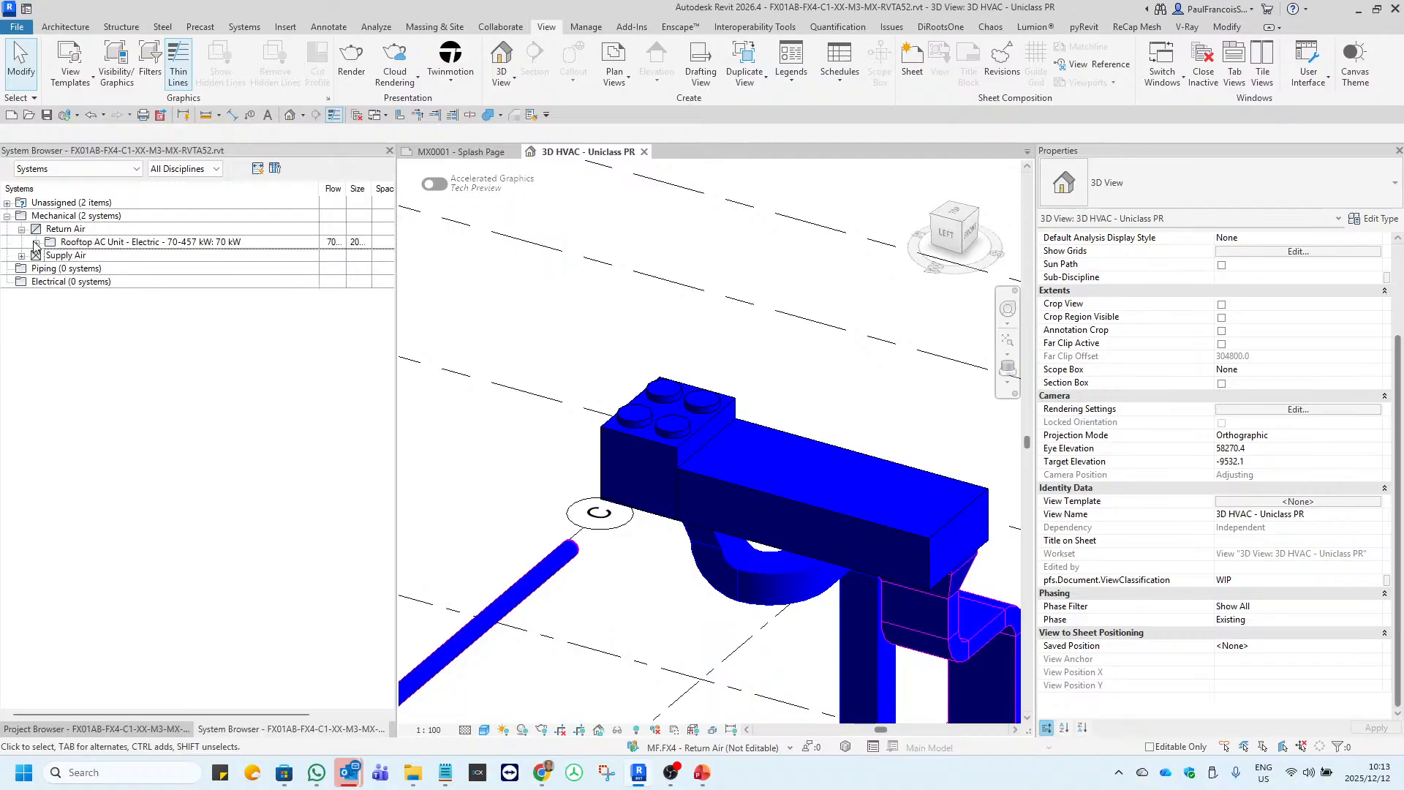
click(35, 244)
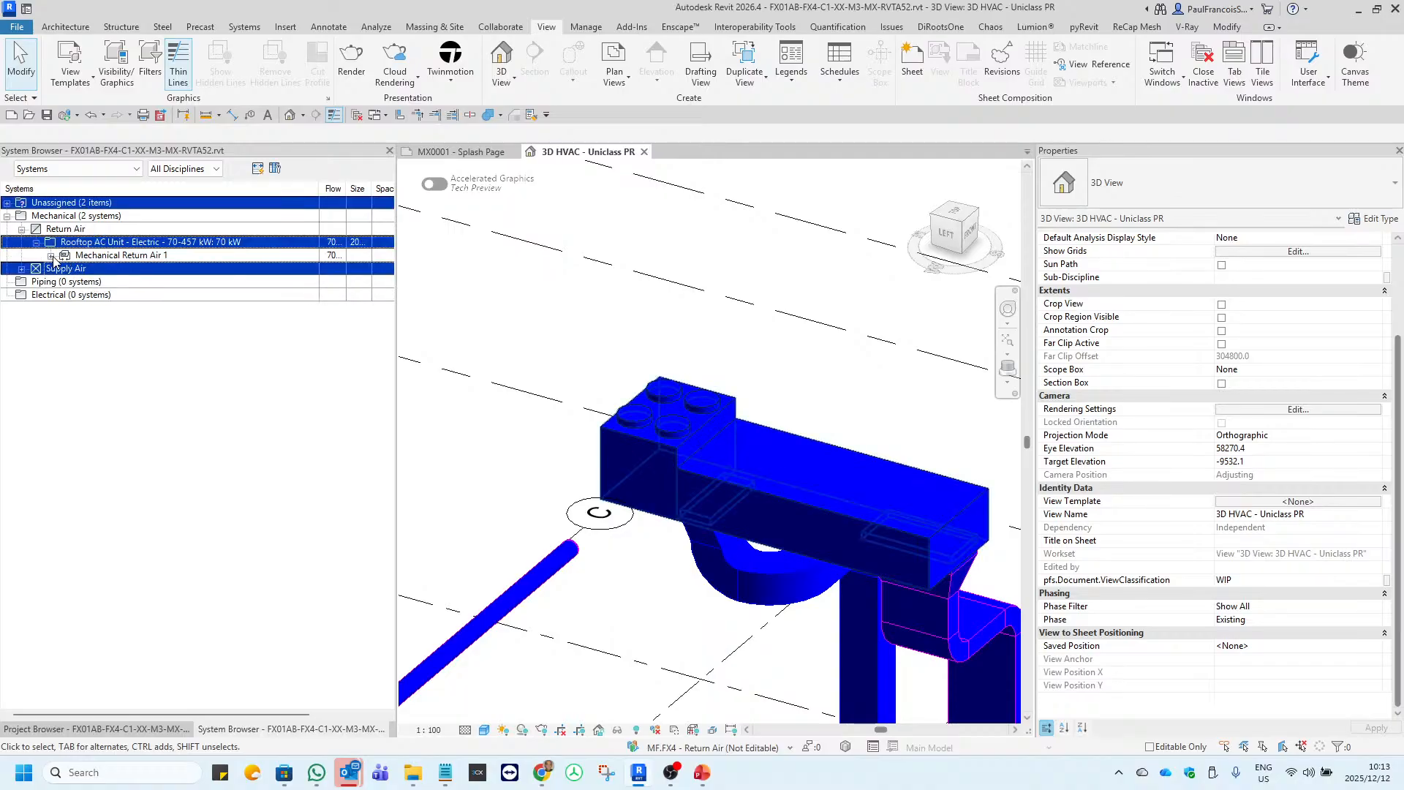
click(51, 255)
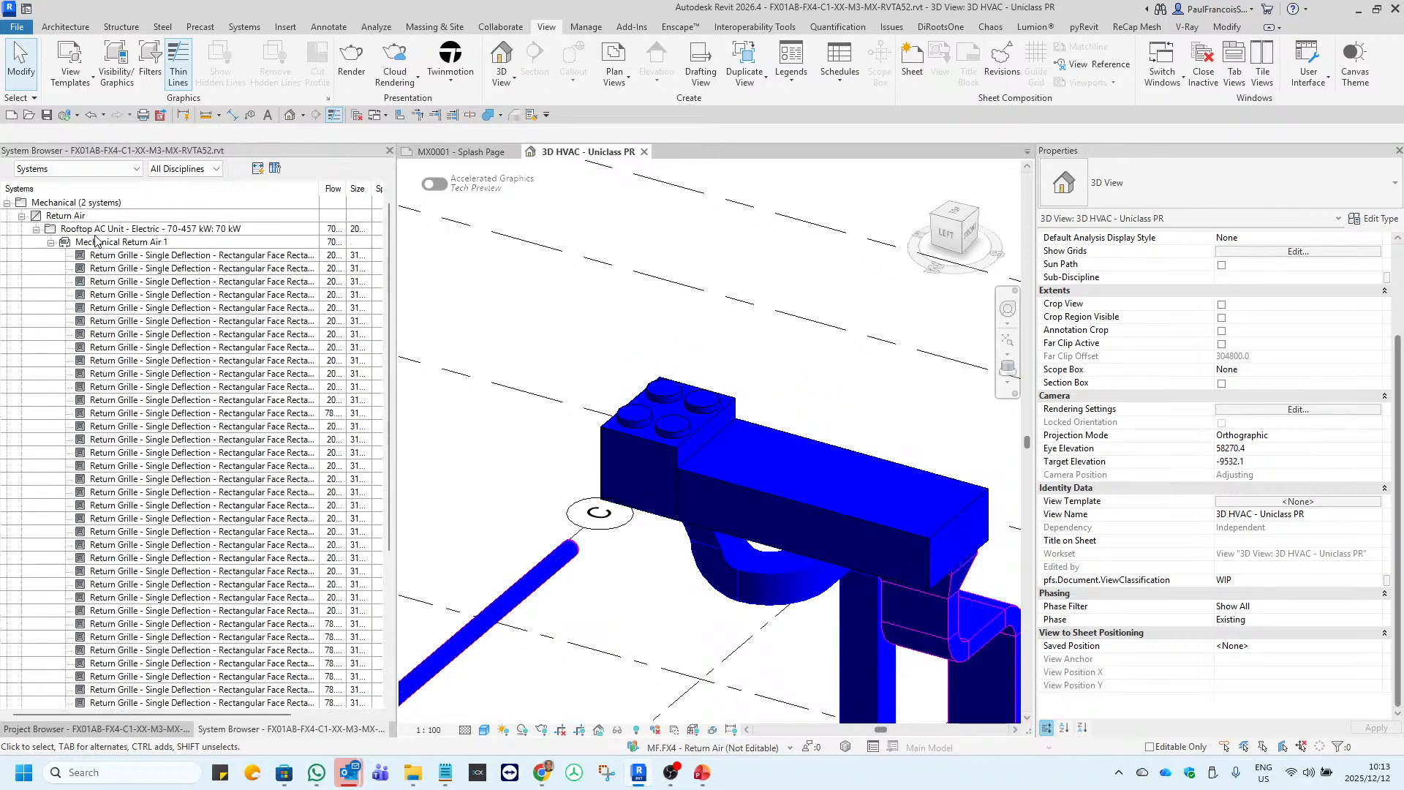
click(97, 241)
click(51, 244)
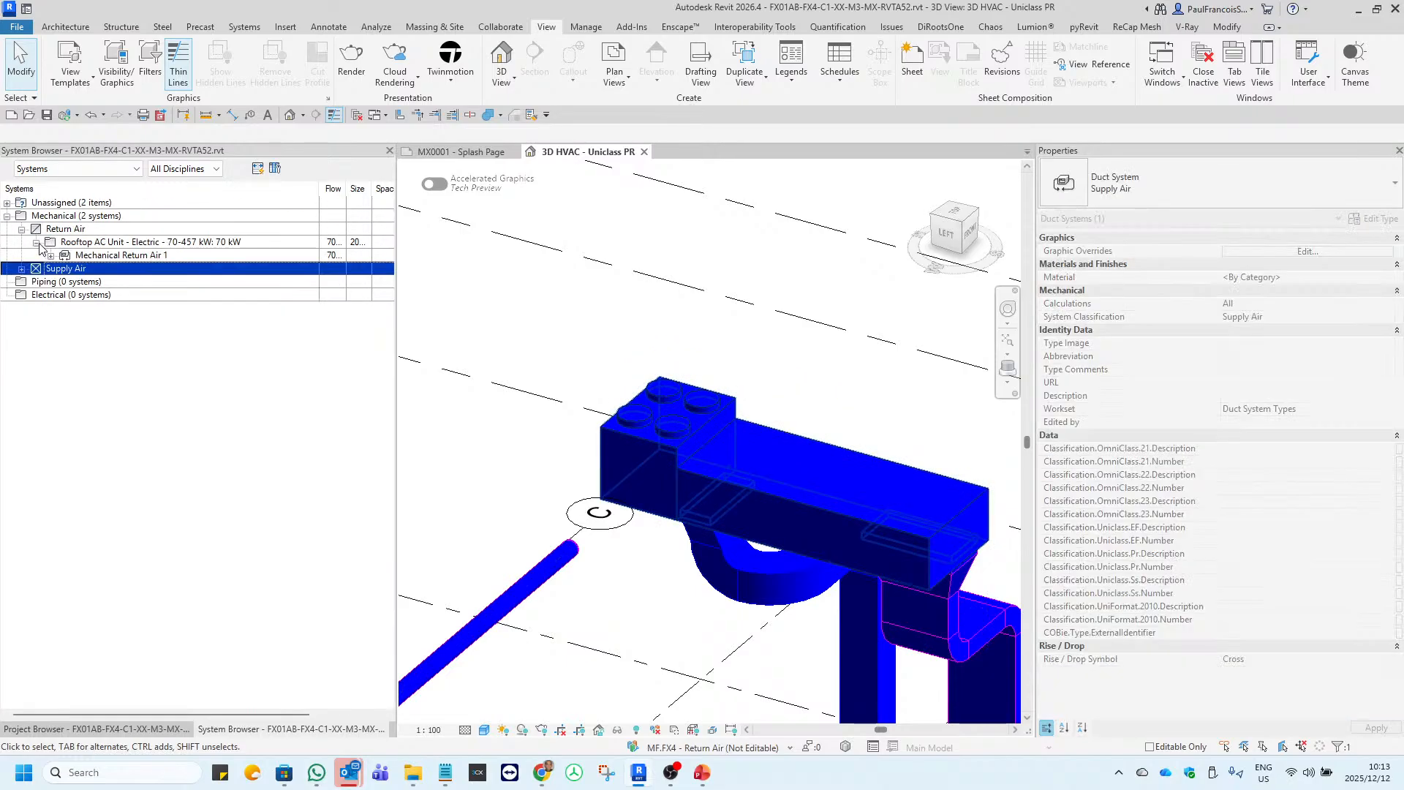
click(36, 242)
click(21, 229)
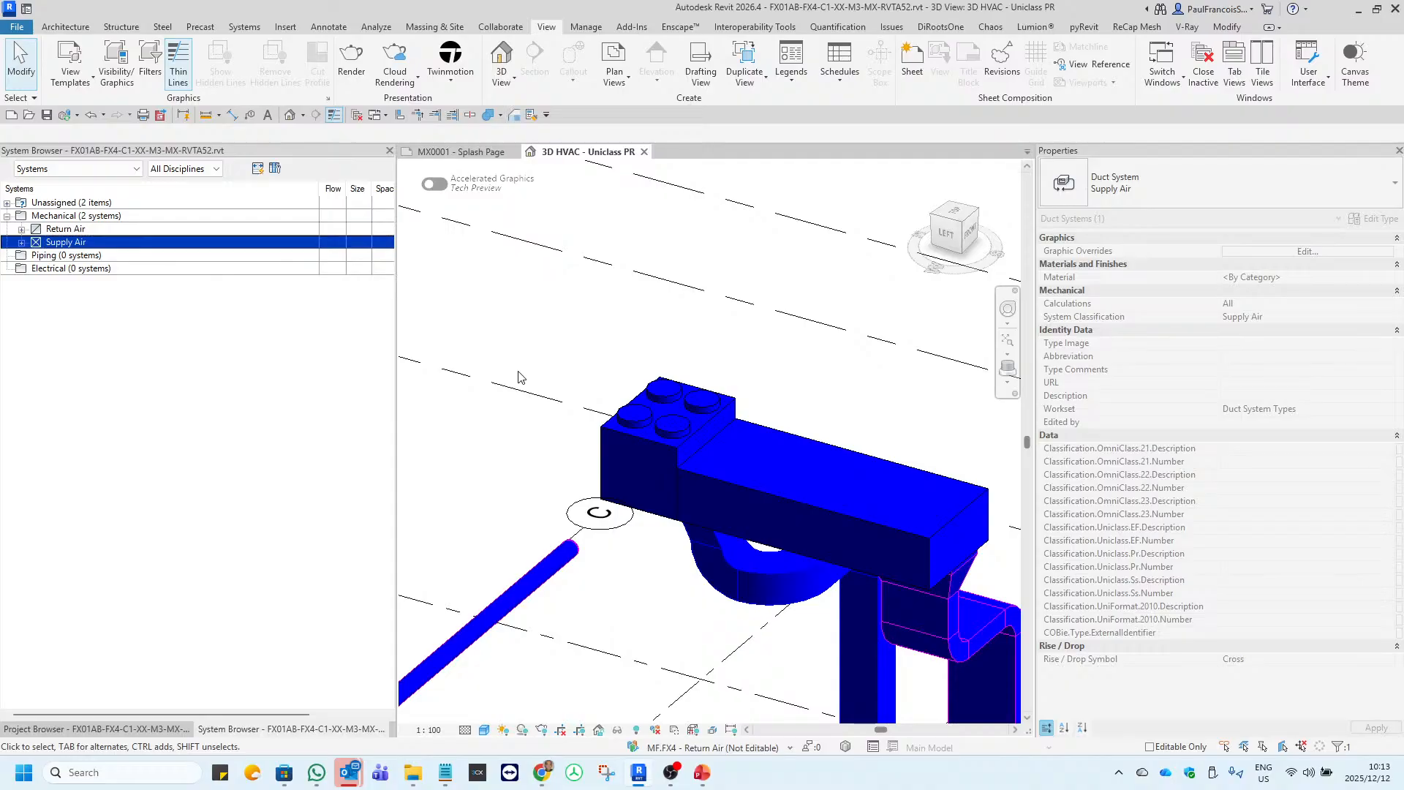
Examine the duct network in the 3D HVAC view and select the rooftop AC unit.
scroll(518, 376, down, 5)
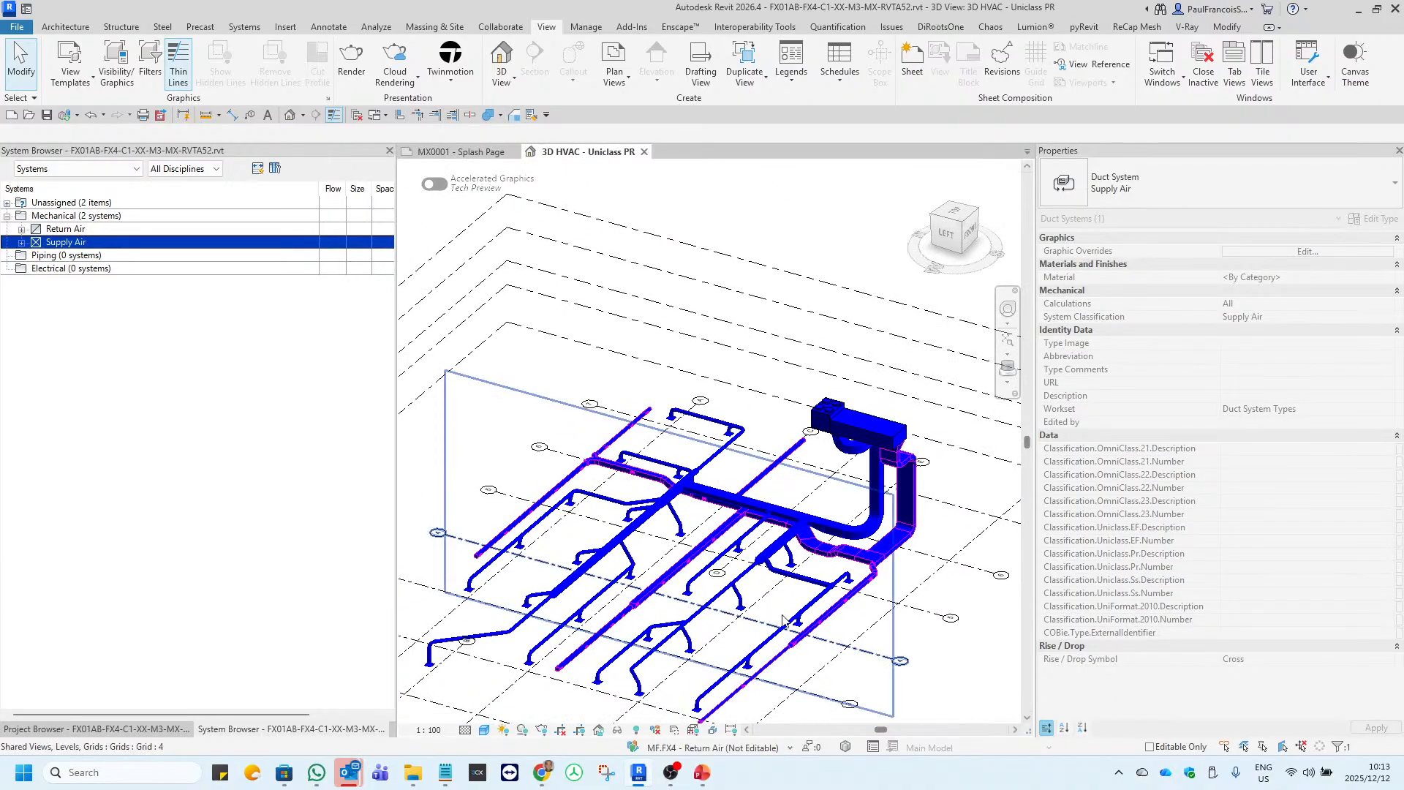
scroll(783, 620, up, 6)
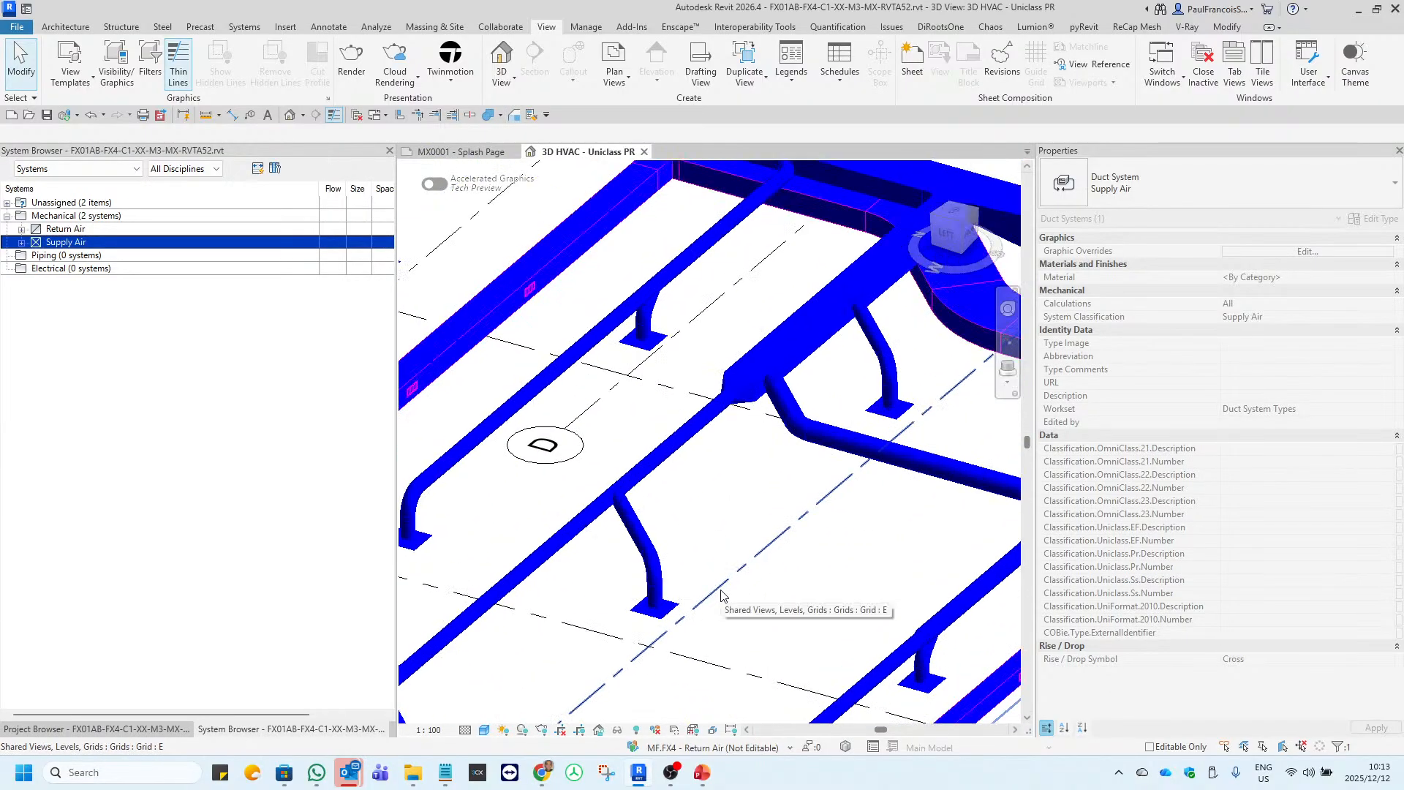
scroll(721, 594, down, 5)
scroll(823, 347, up, 4)
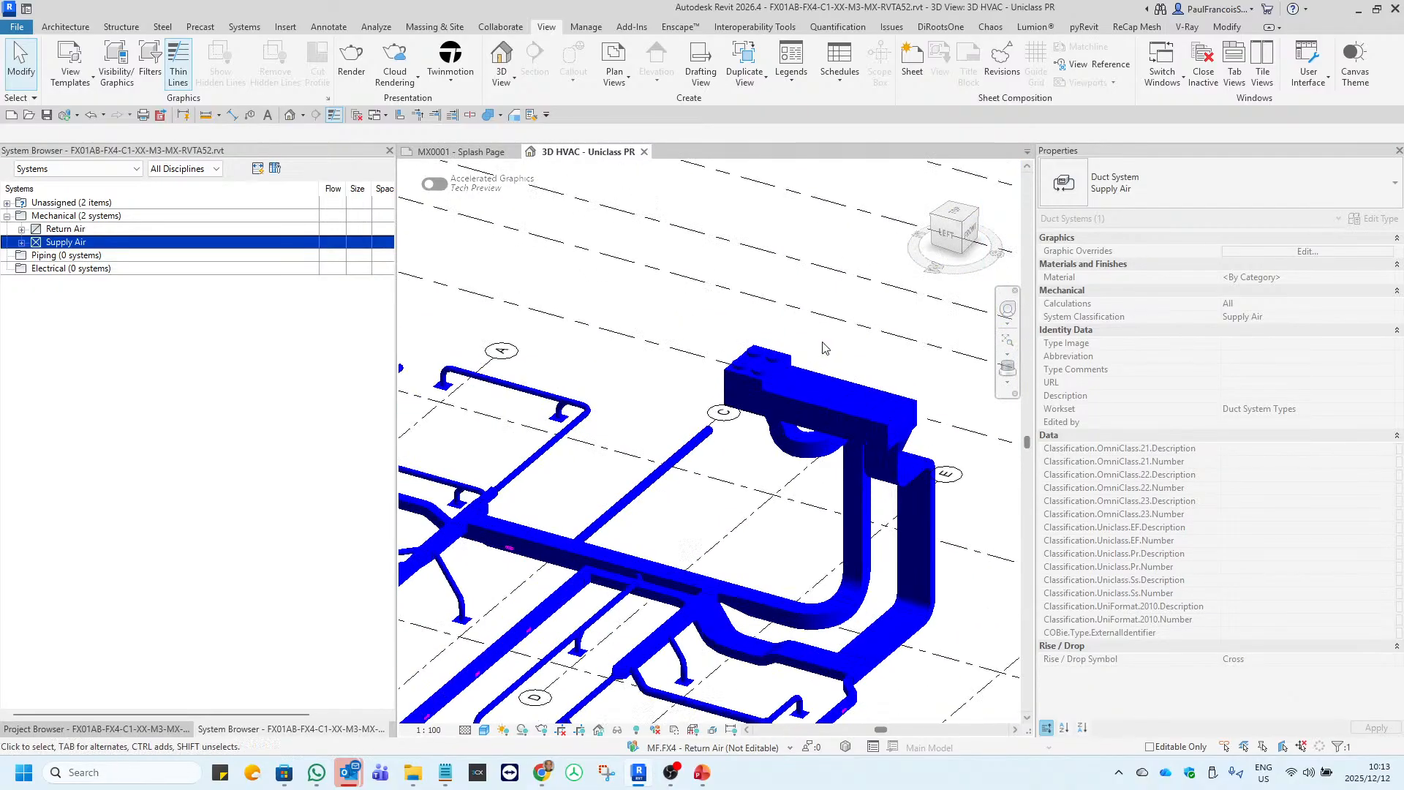
click(823, 348)
scroll(823, 347, up, 3)
click(774, 368)
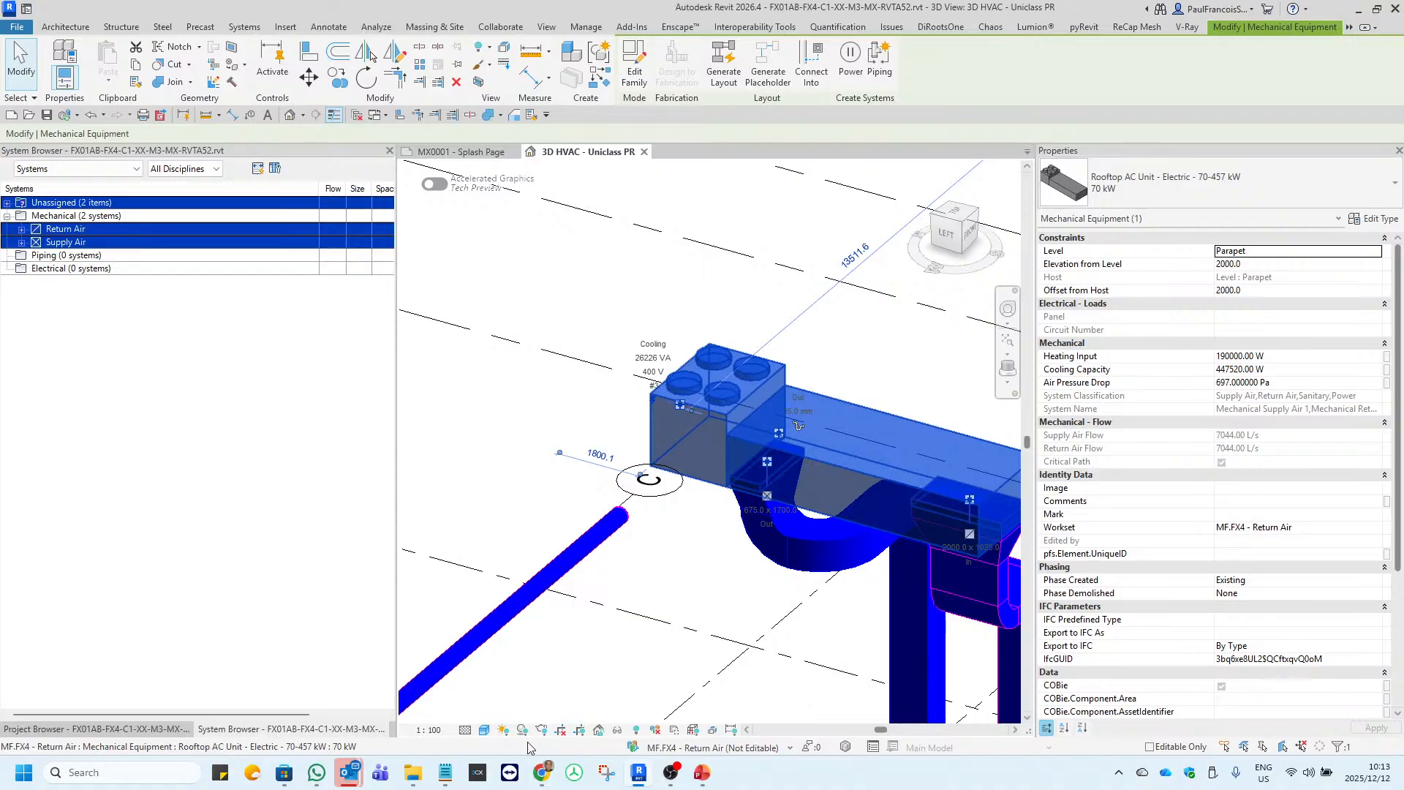
Switch to the project's Files page in Autodesk Docs in Chrome, widen the folder tree and collapse the b.JC and b-WIP folders.
click(541, 773)
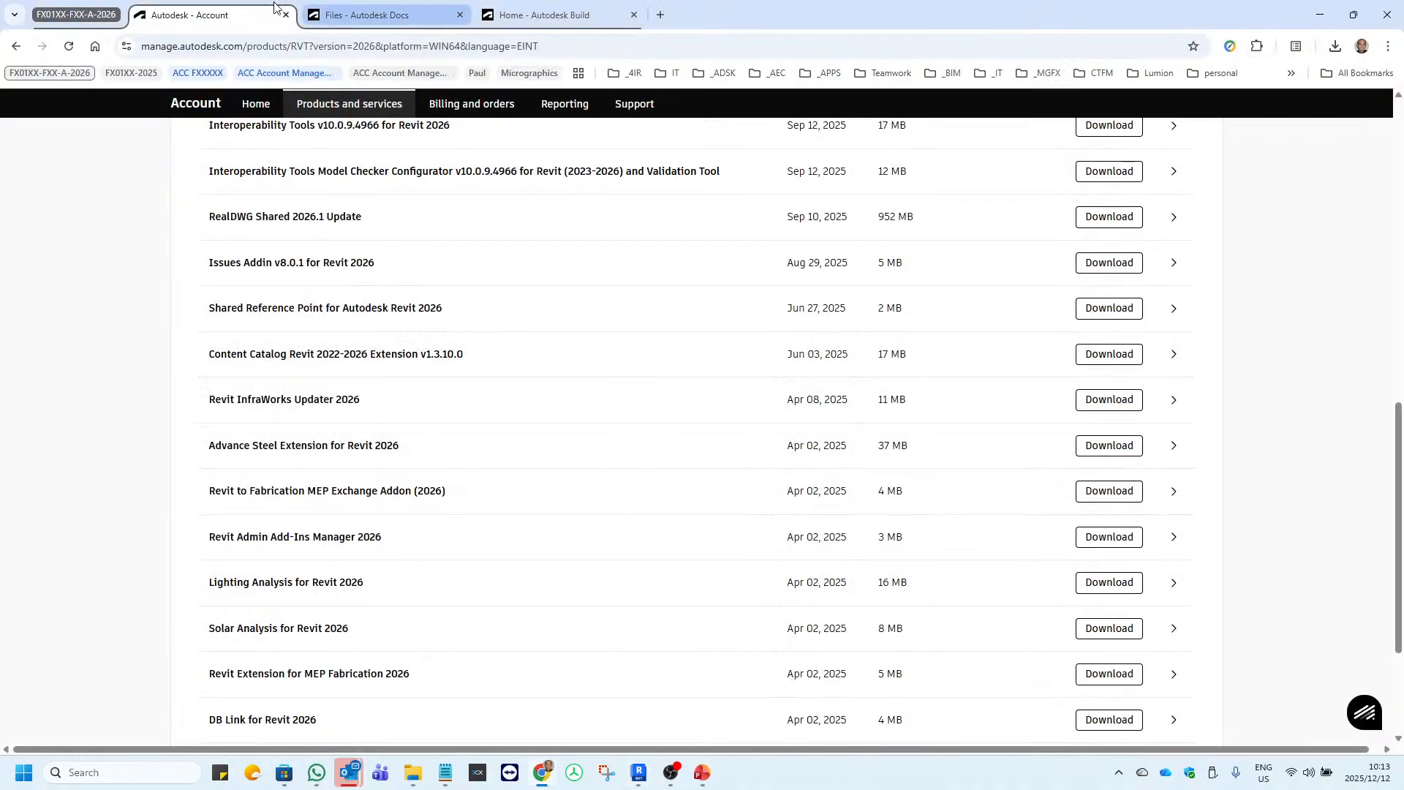
click(366, 14)
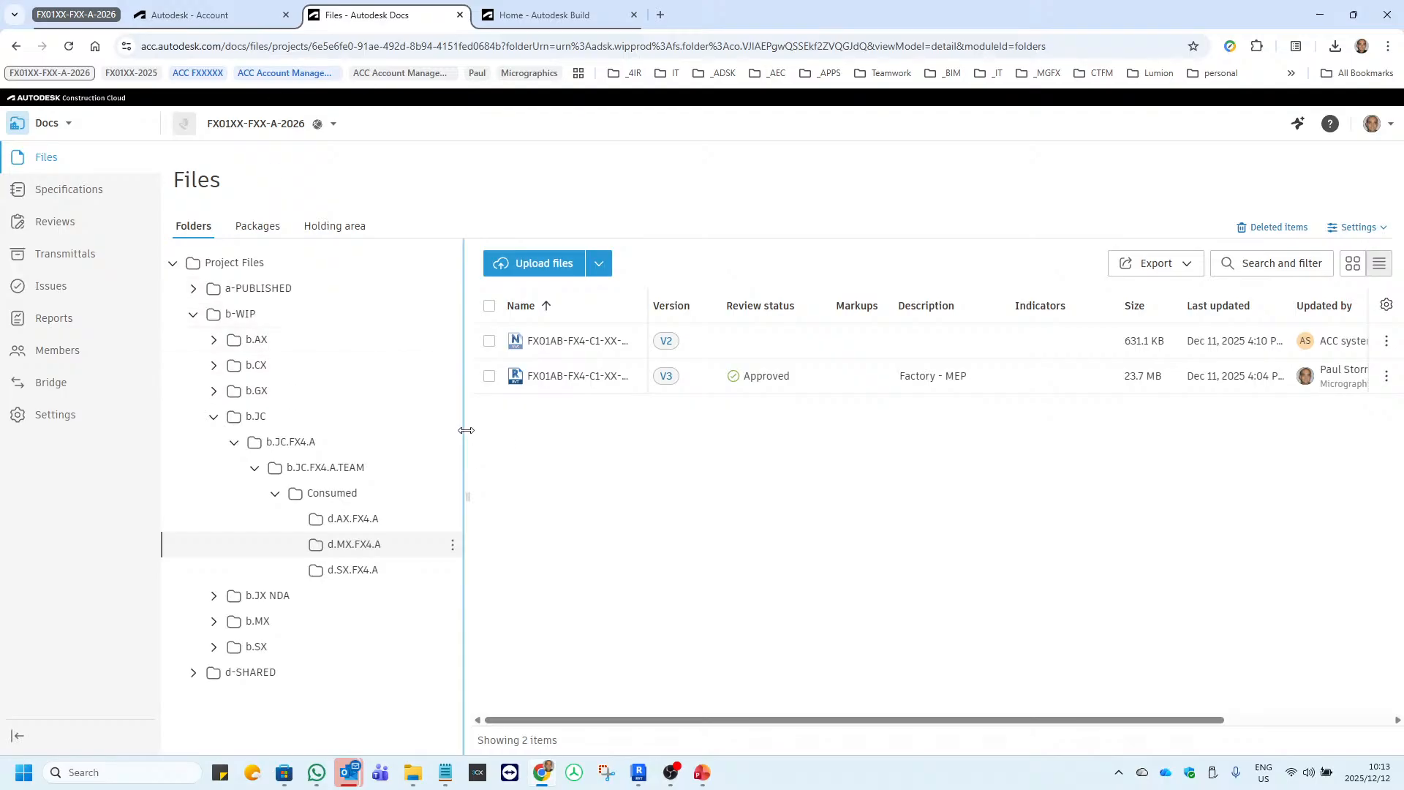
mouse_move(465, 429)
mouse_down()
mouse_move(502, 424)
mouse_move(486, 432)
mouse_up()
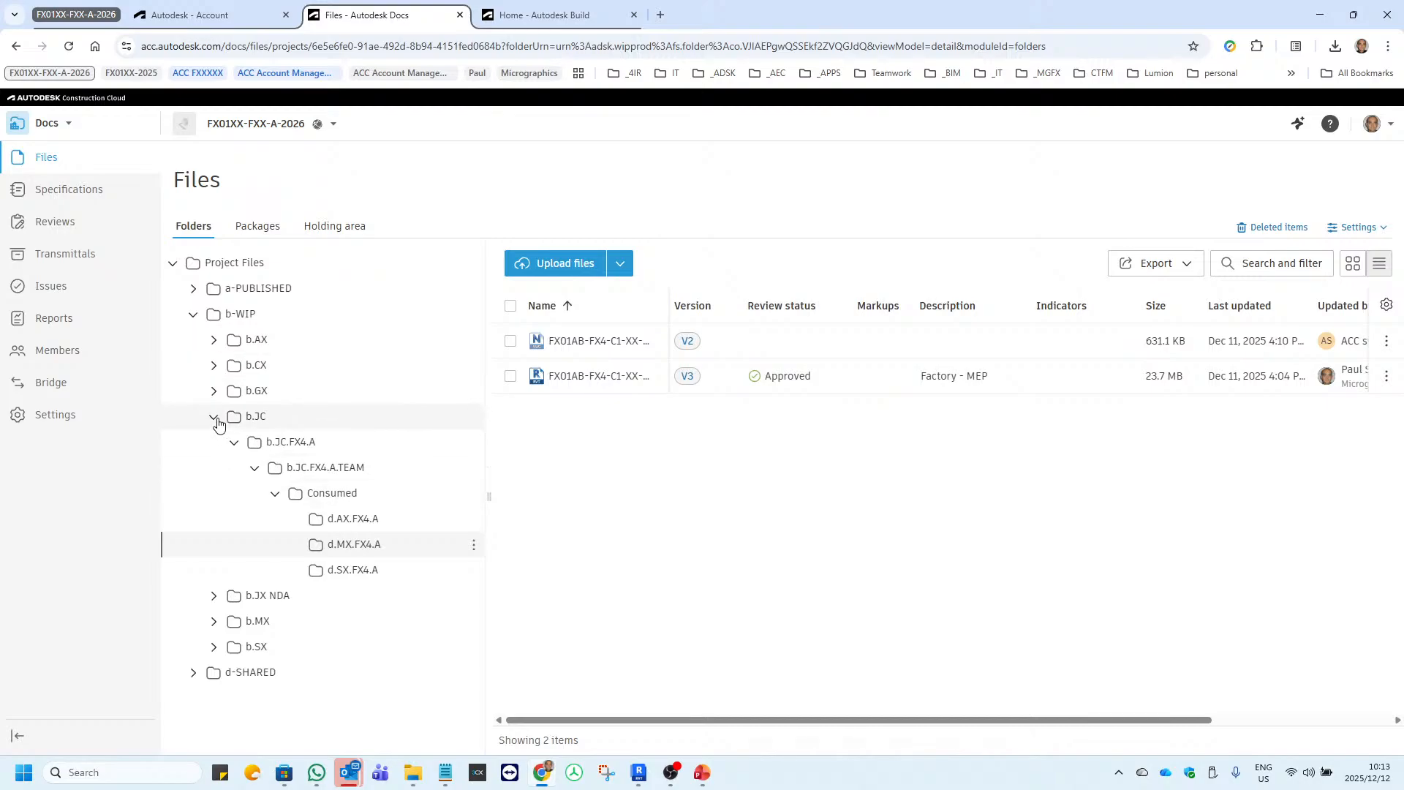
click(214, 417)
click(193, 314)
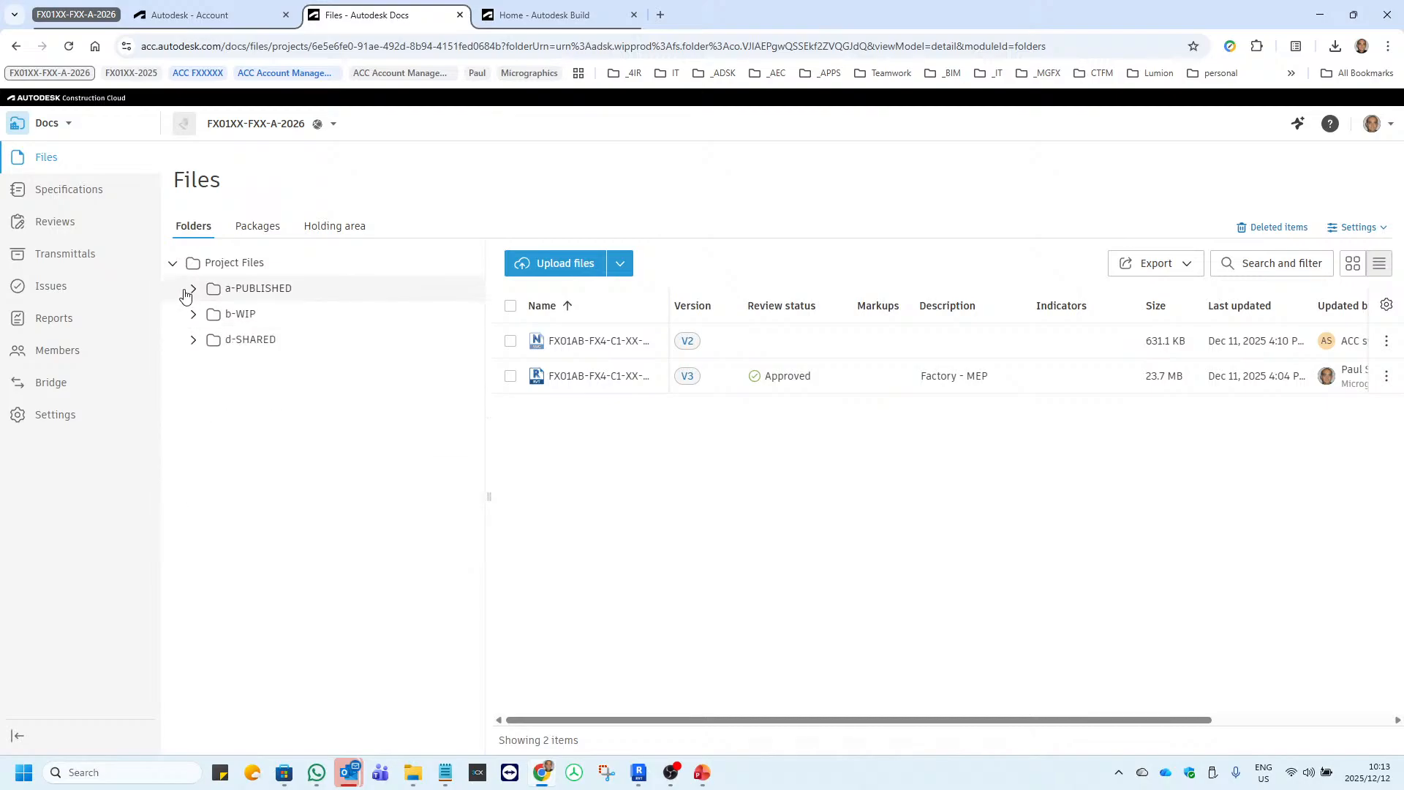
Open the a.02.AX.FX4.A.A5 folder under a-PUBLISHED, a.02-Models Issued, and widen the Name column to show full file names.
click(188, 290)
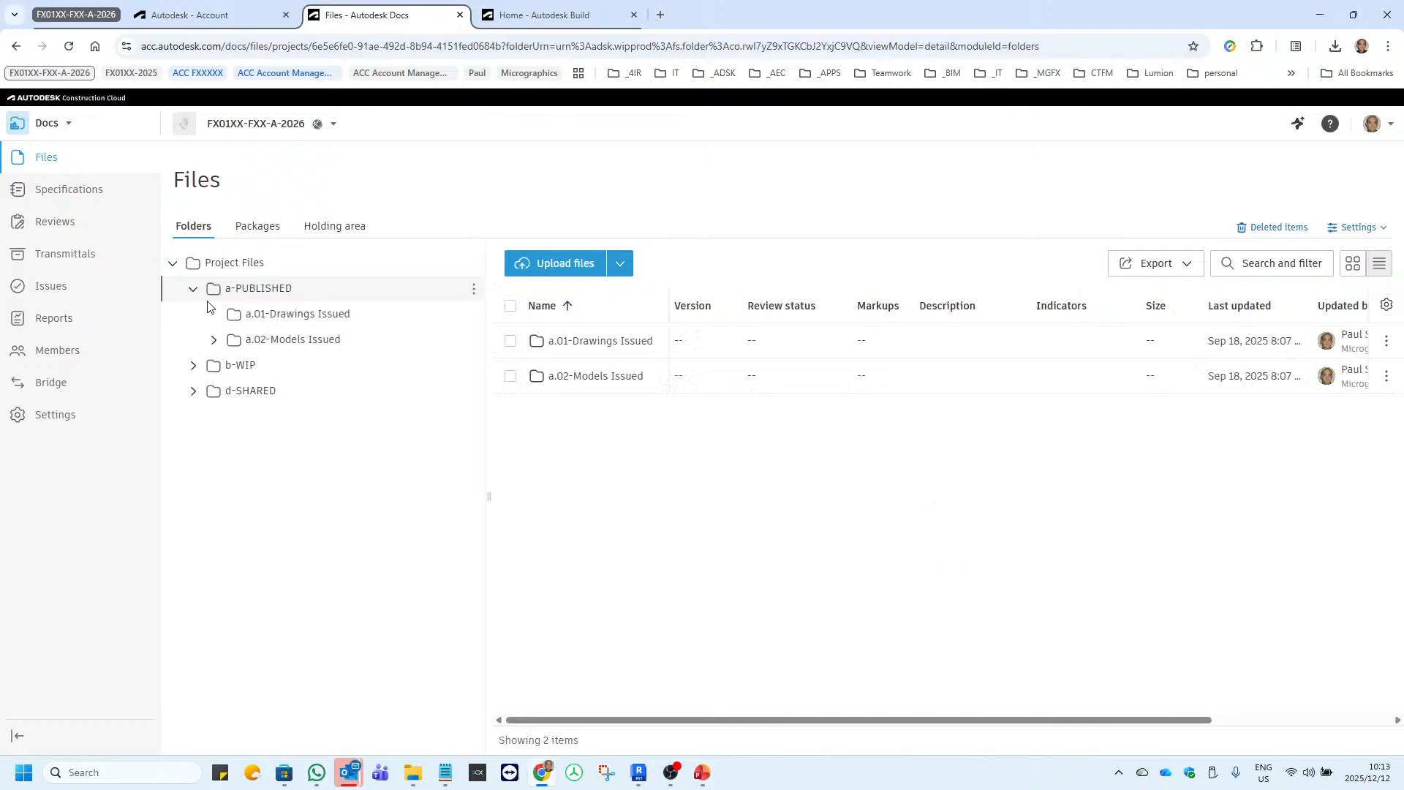
click(213, 340)
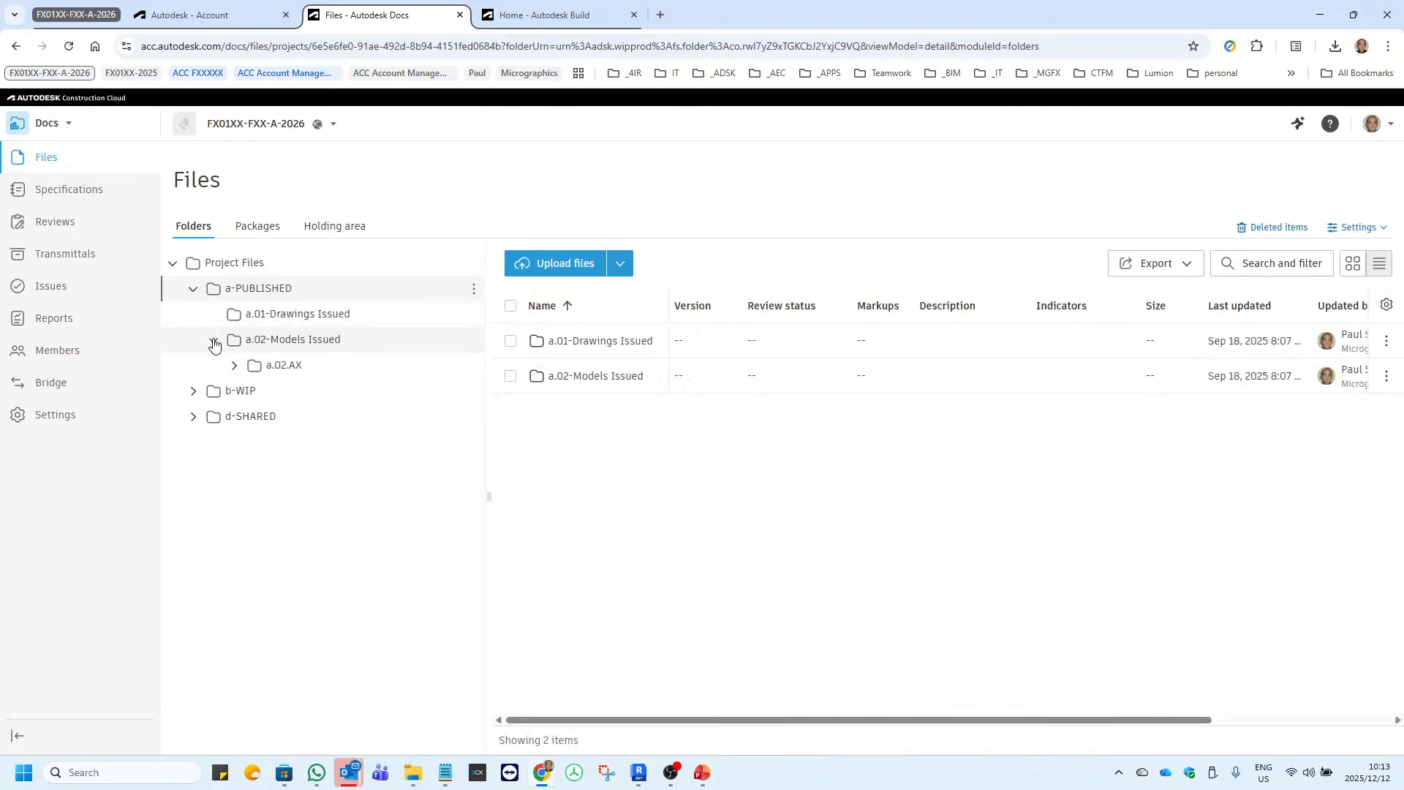
click(234, 365)
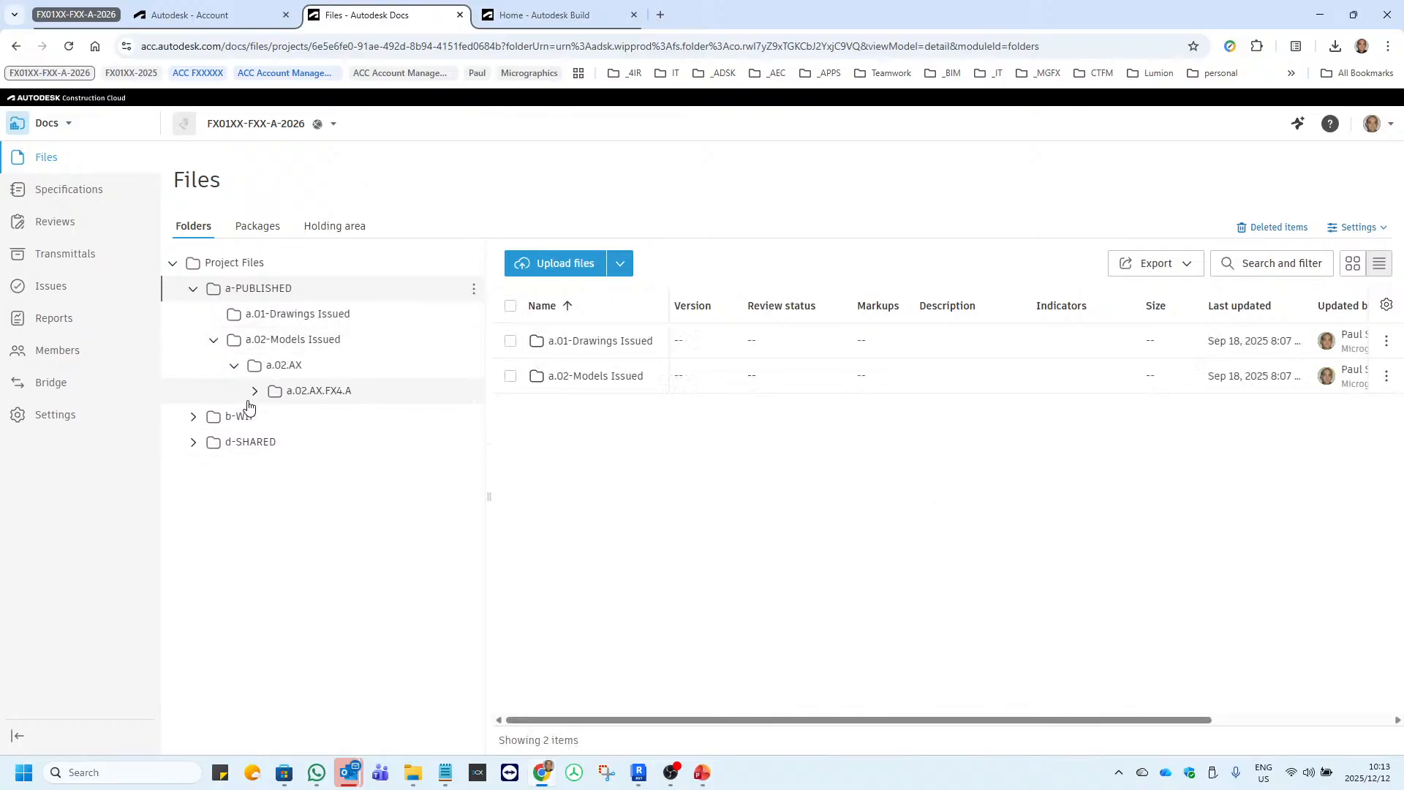
click(250, 393)
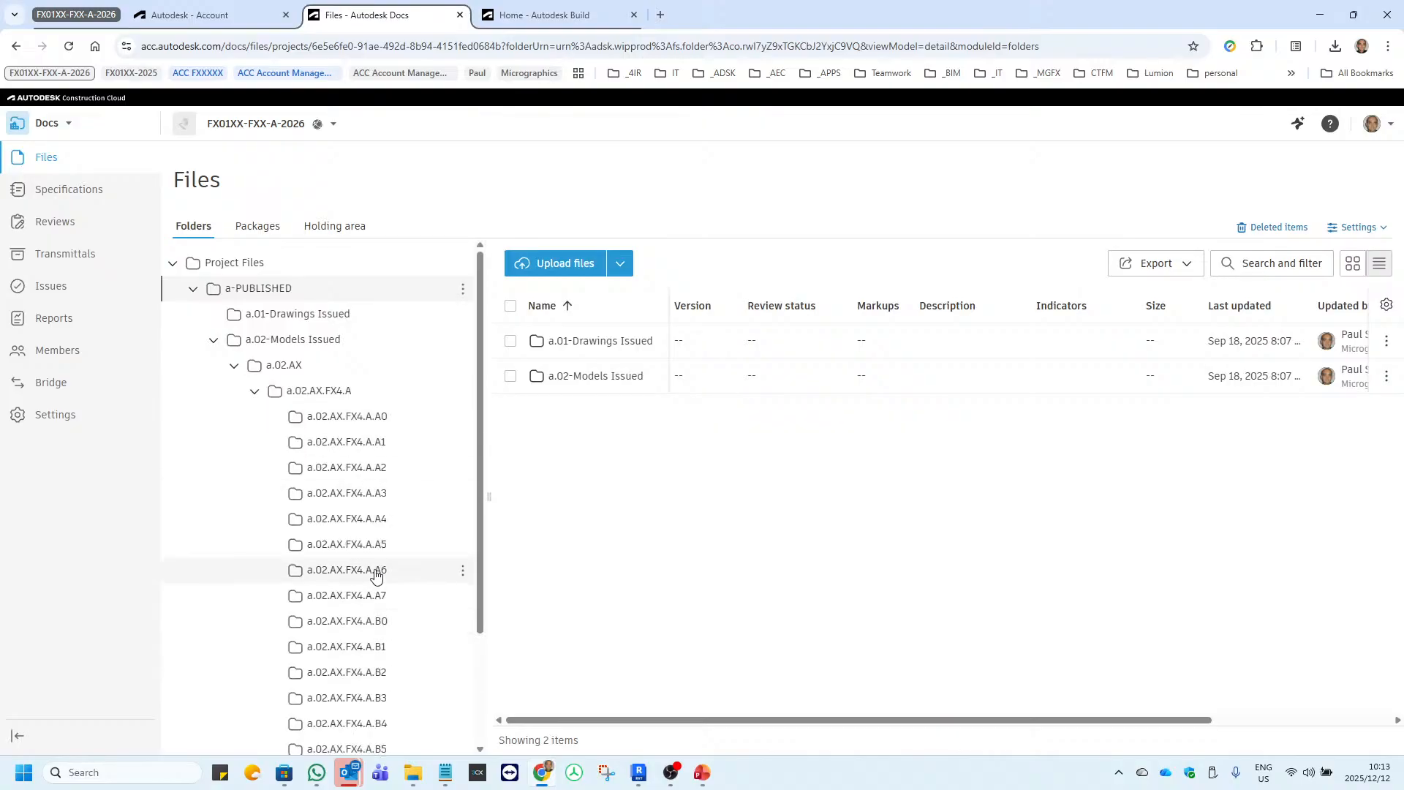
click(359, 545)
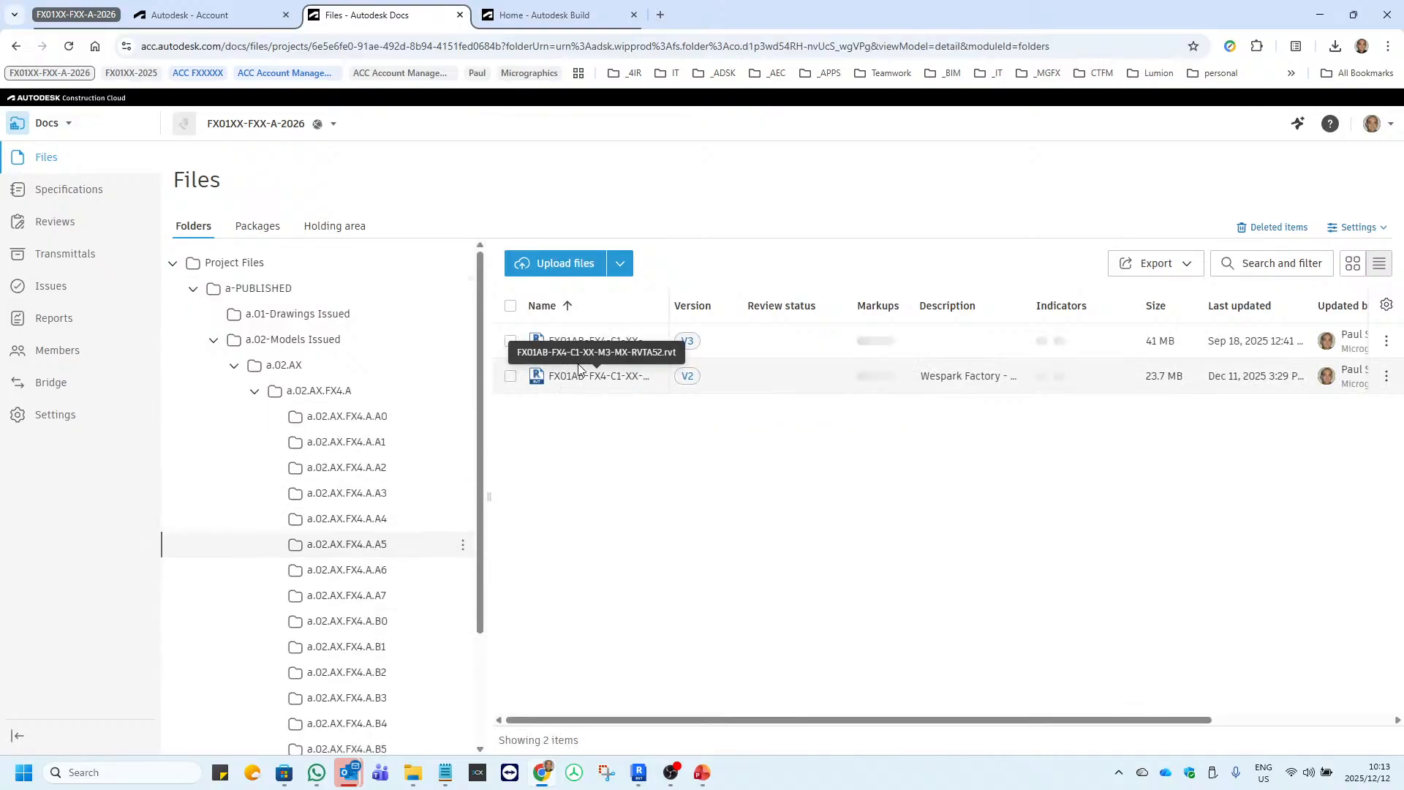
drag(908, 306, 789, 304)
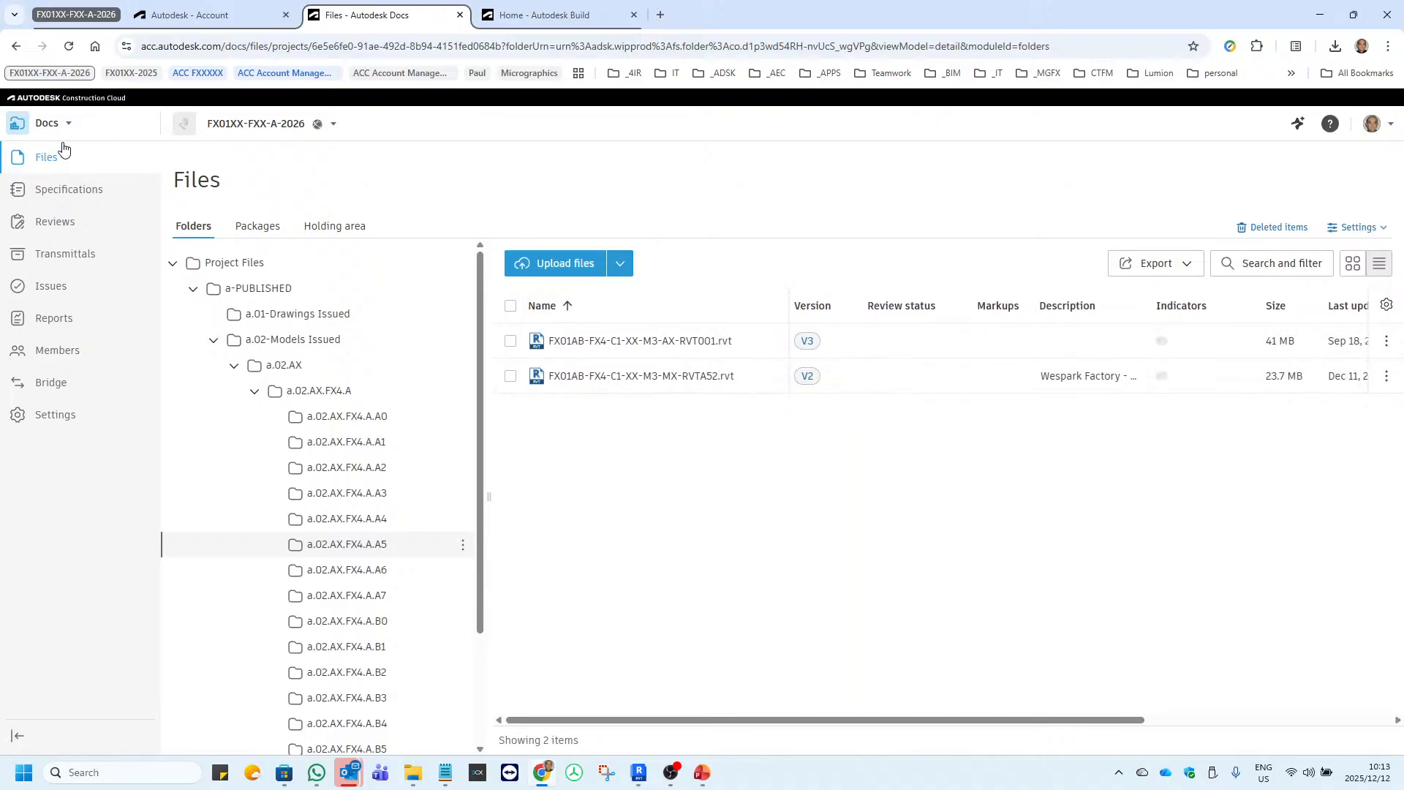
Switch to Autodesk Build for the same project and show the Systems list of its Assets.
click(545, 16)
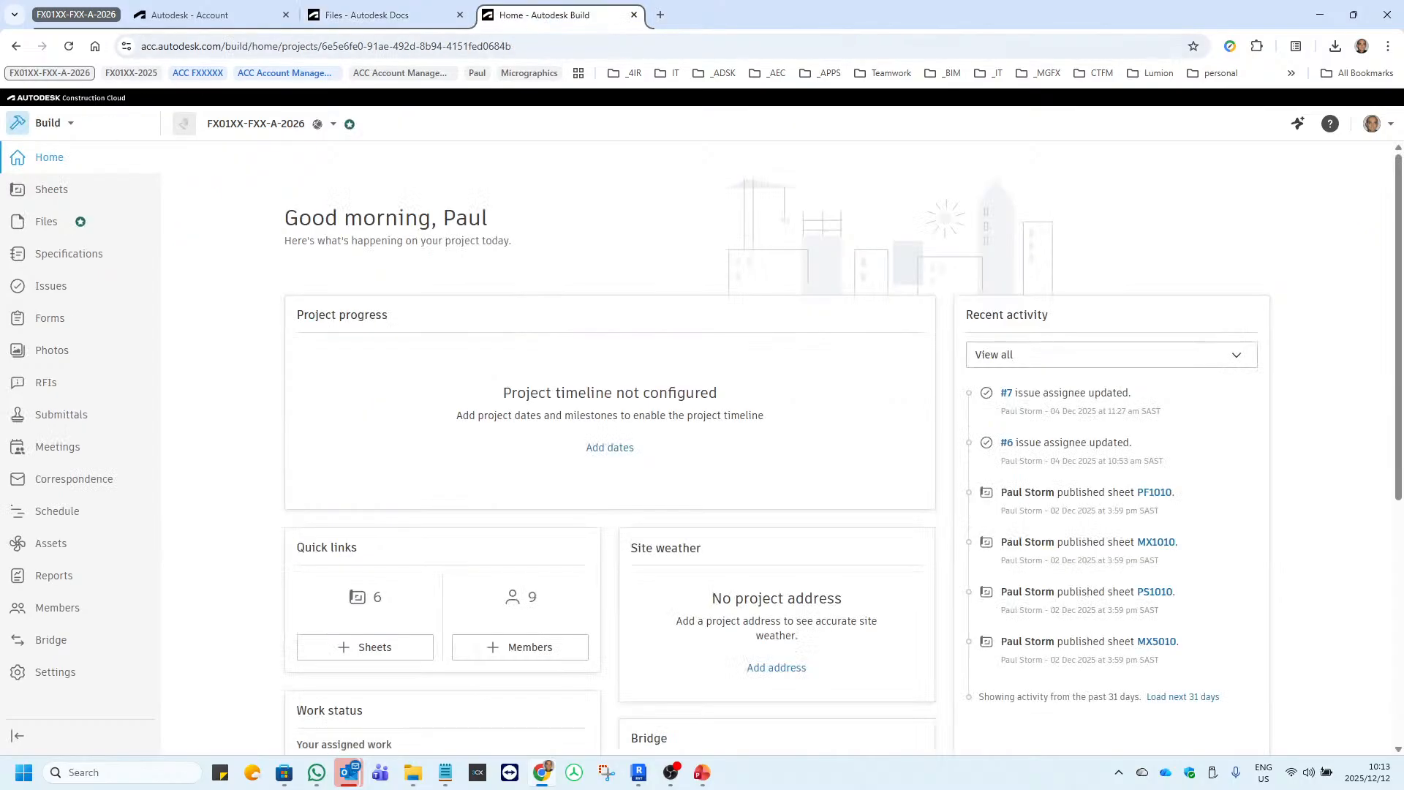
click(71, 123)
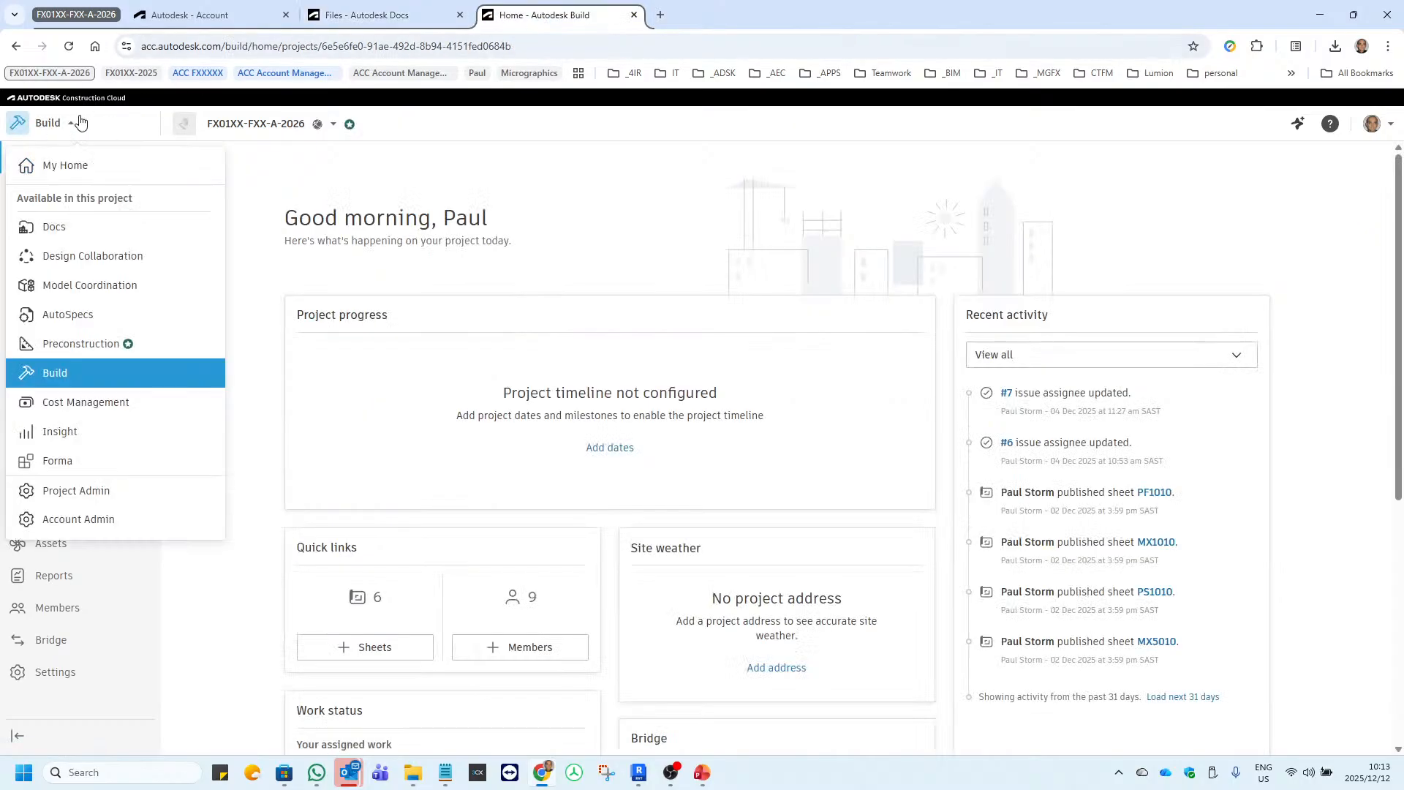
click(63, 383)
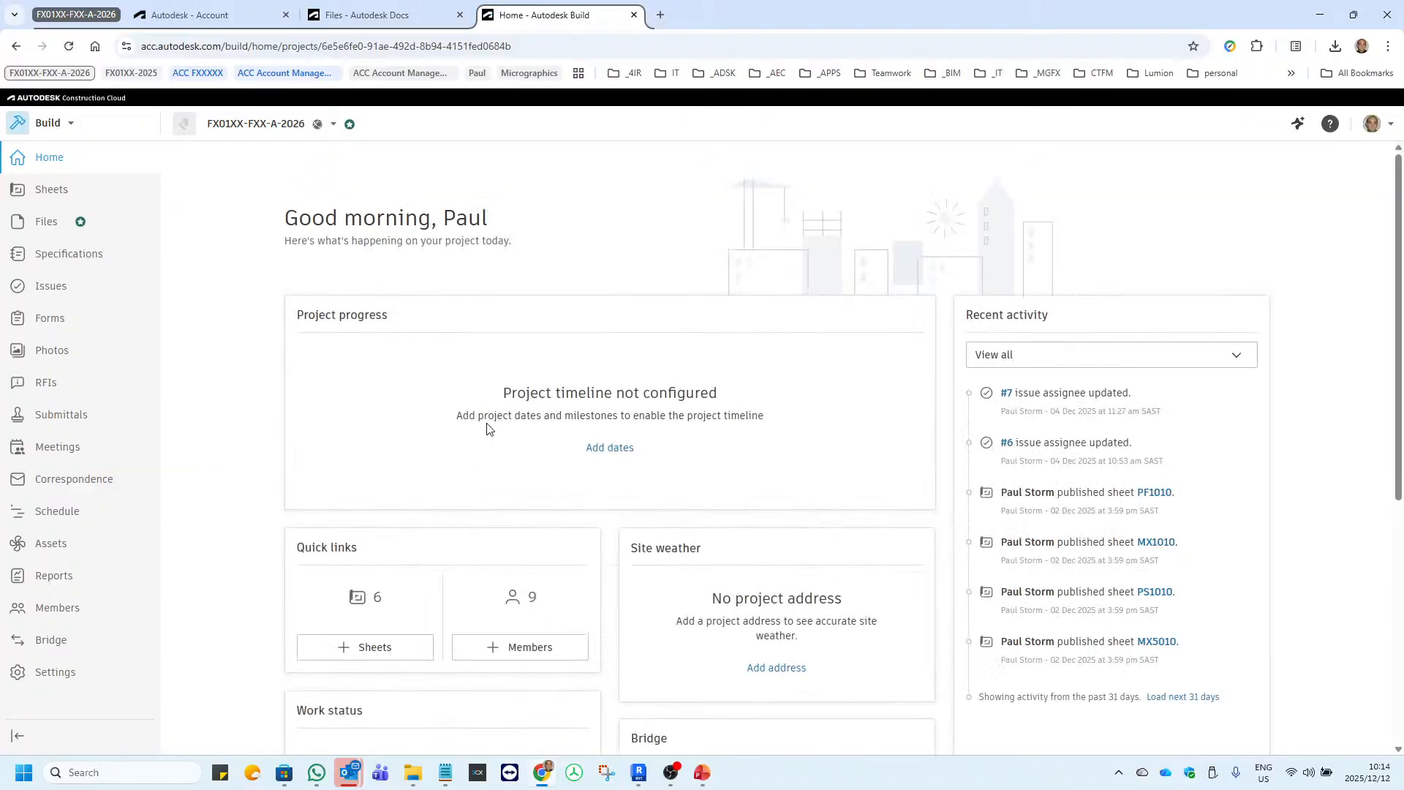
click(55, 549)
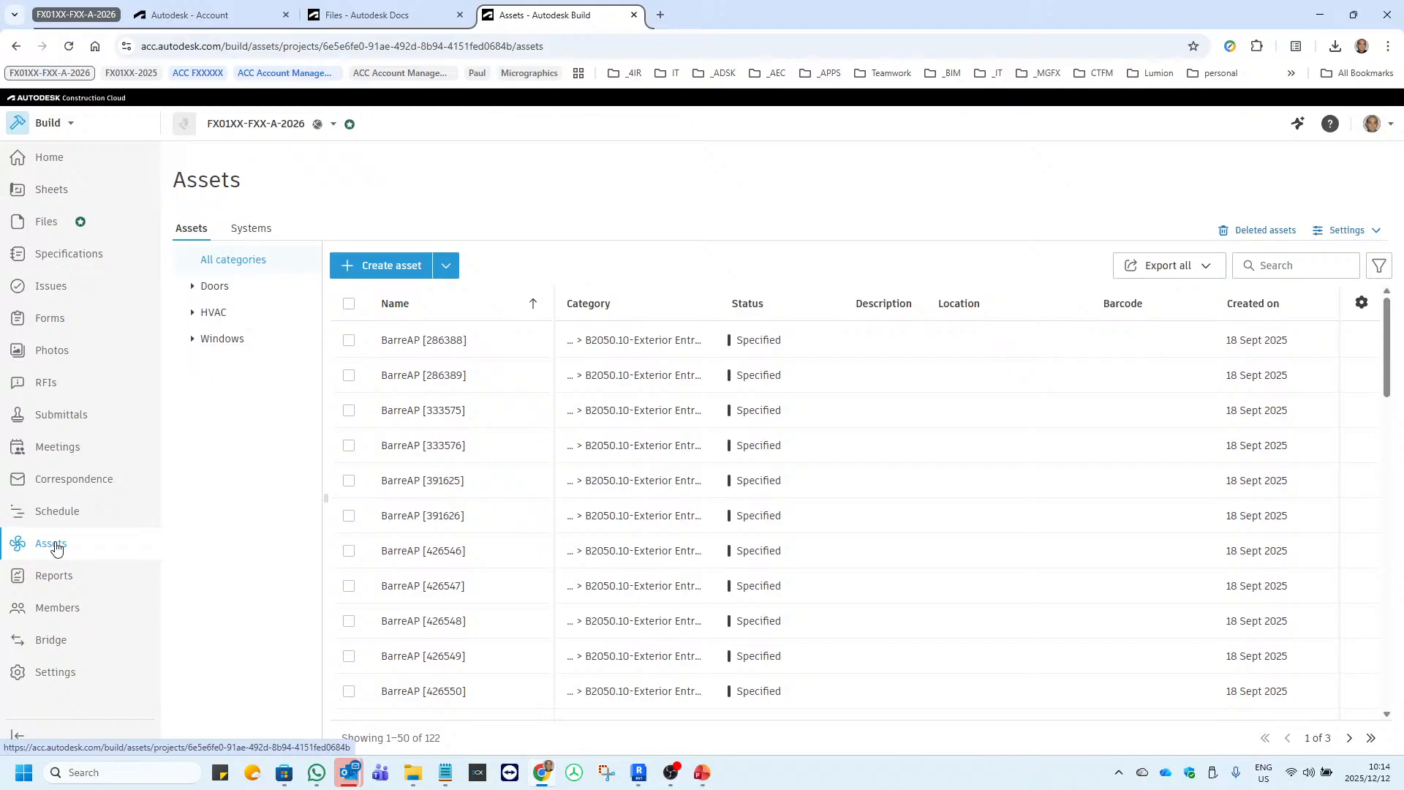
click(258, 240)
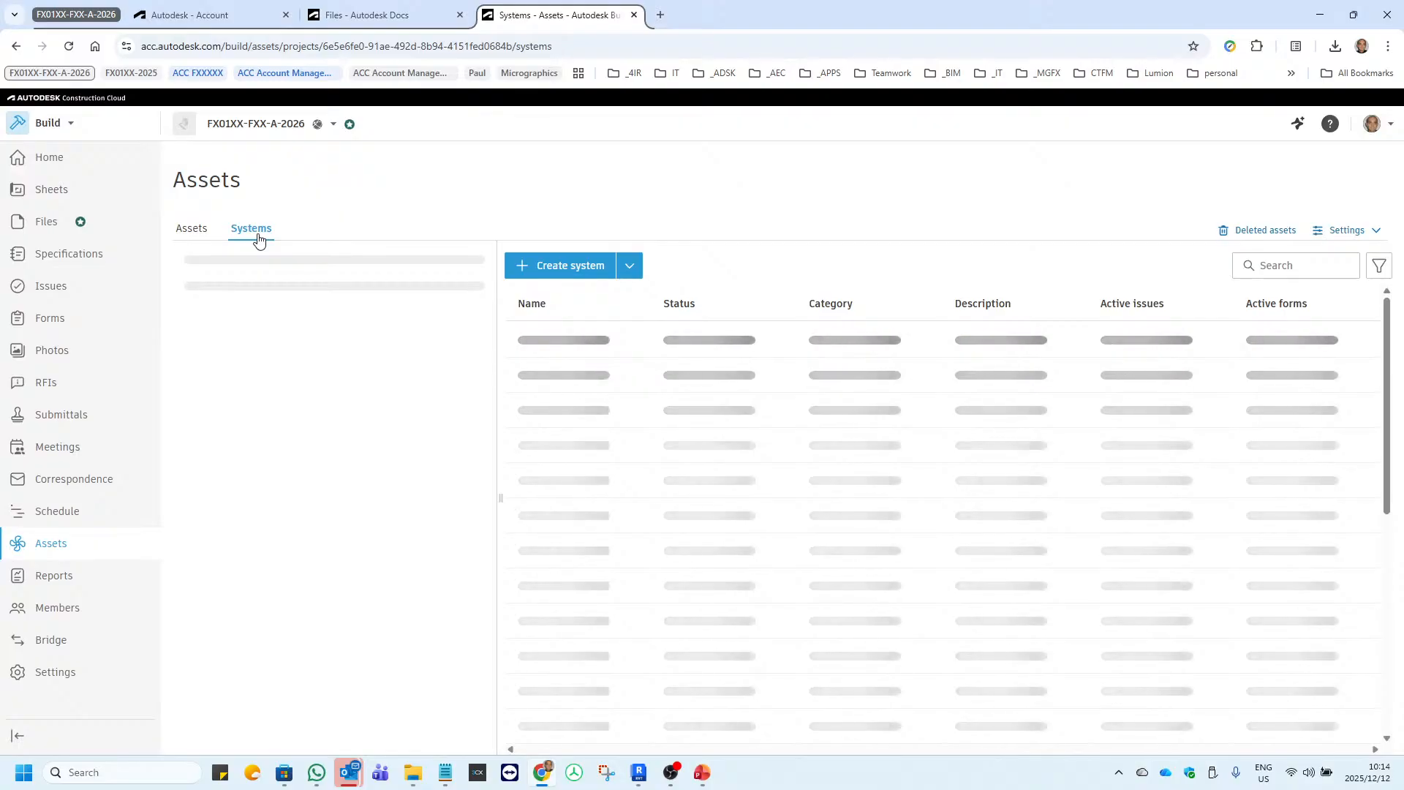
Open the Permissions settings for Assets and review the role permission levels and the Administrator role's members.
click(194, 231)
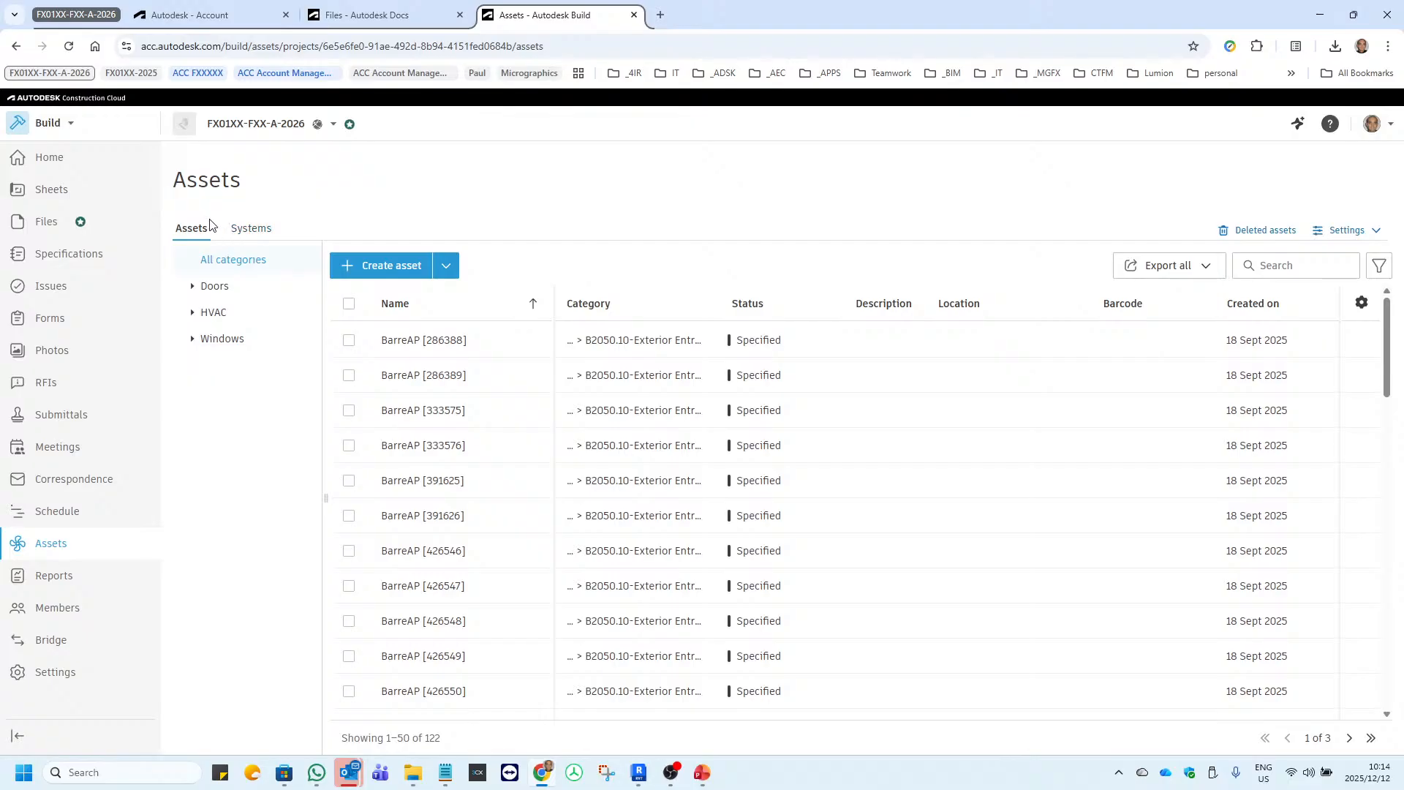
click(1376, 234)
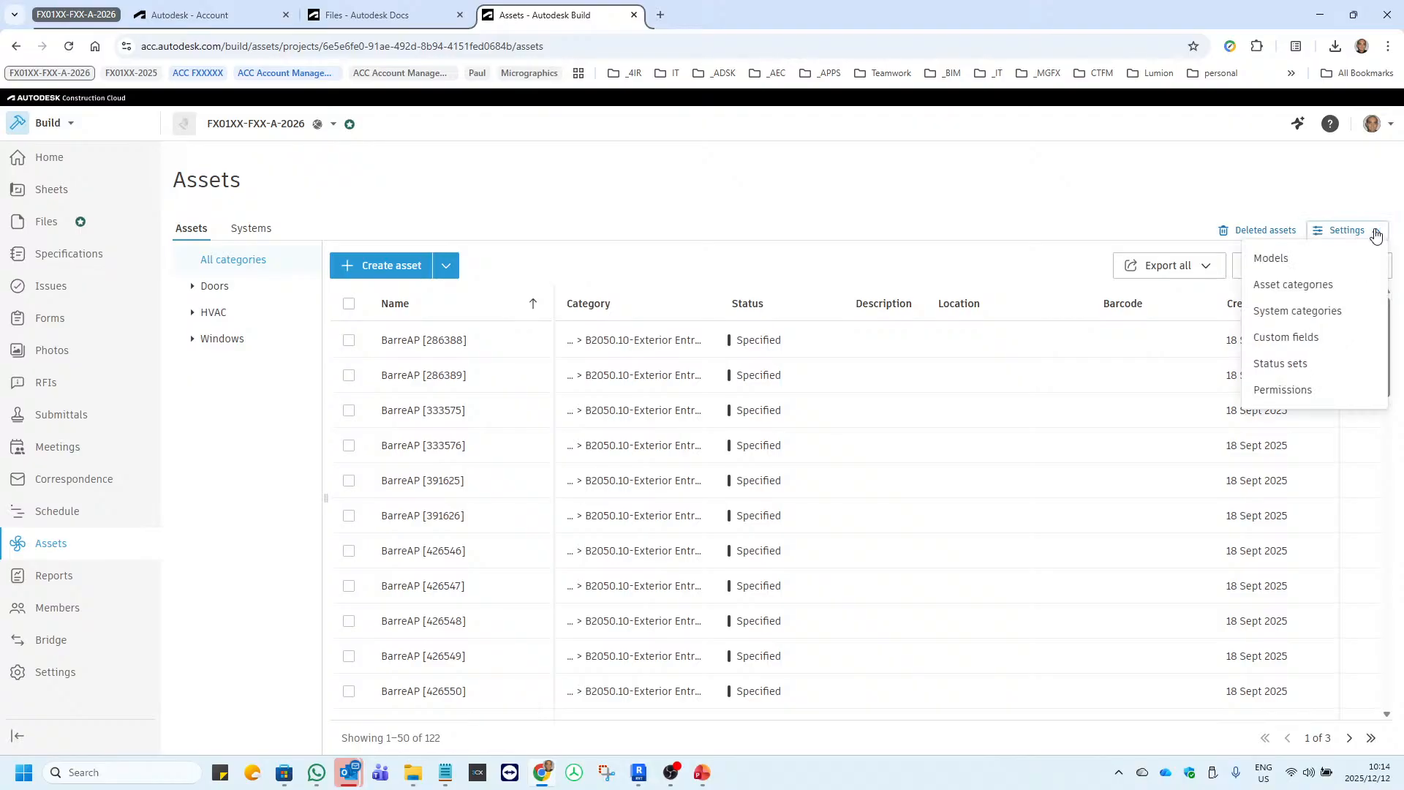
click(1282, 389)
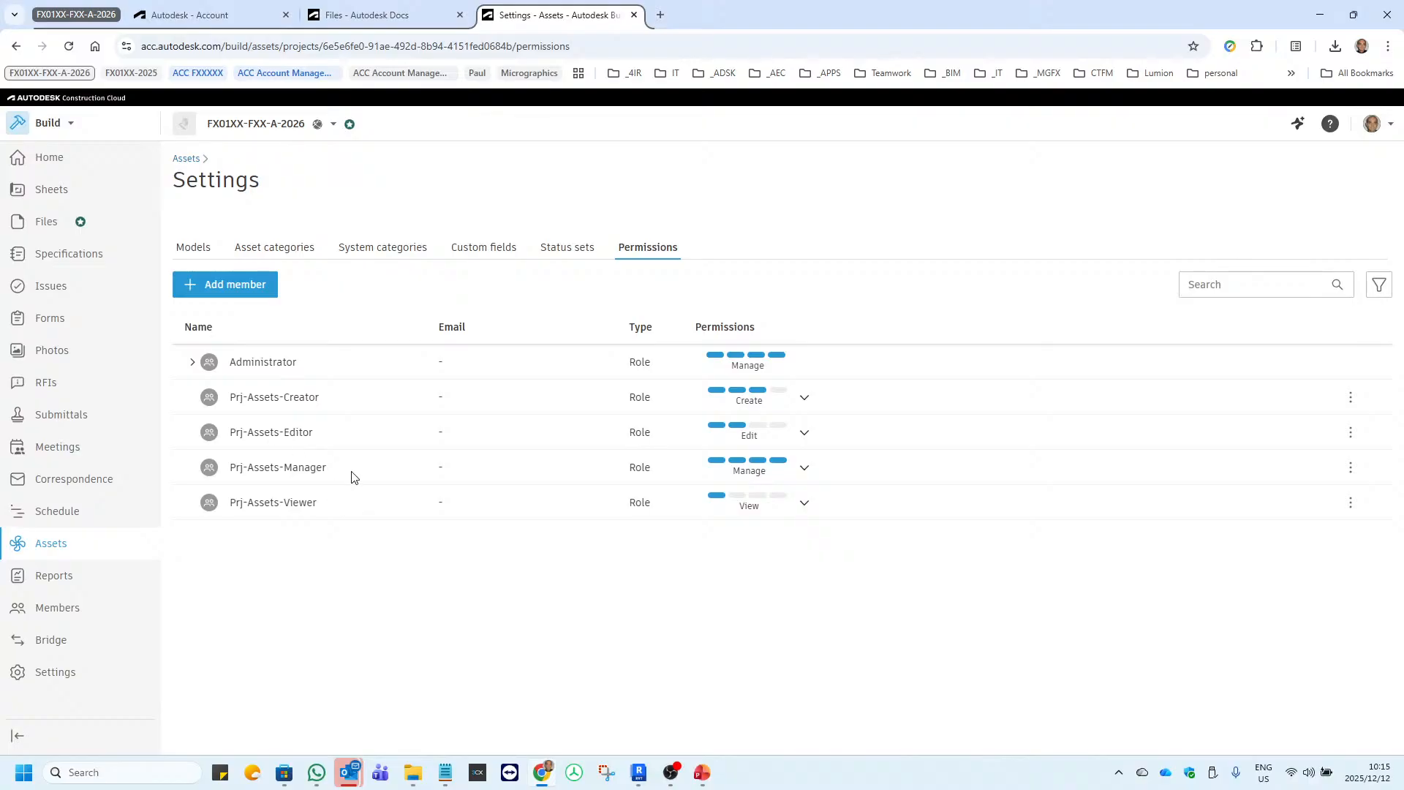
click(191, 363)
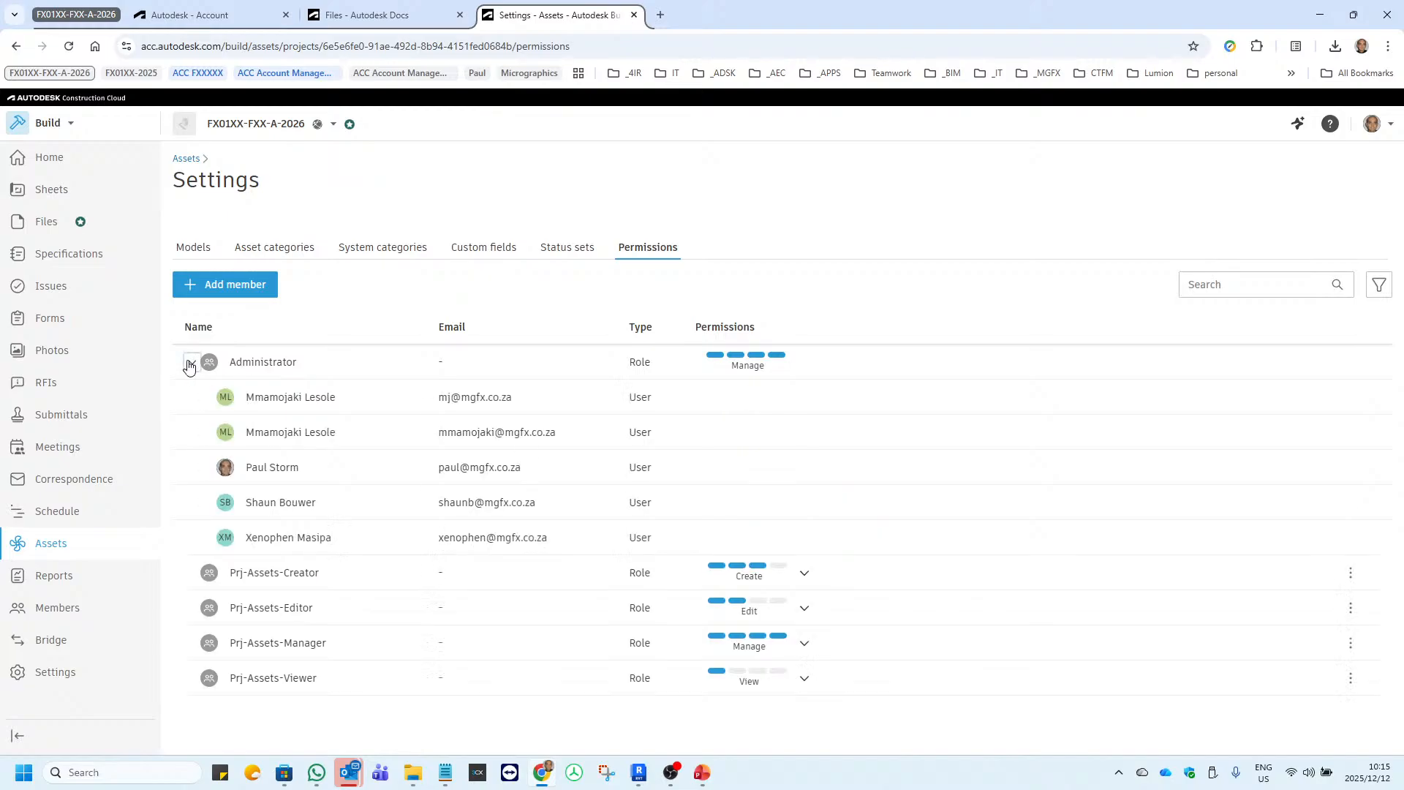
click(190, 363)
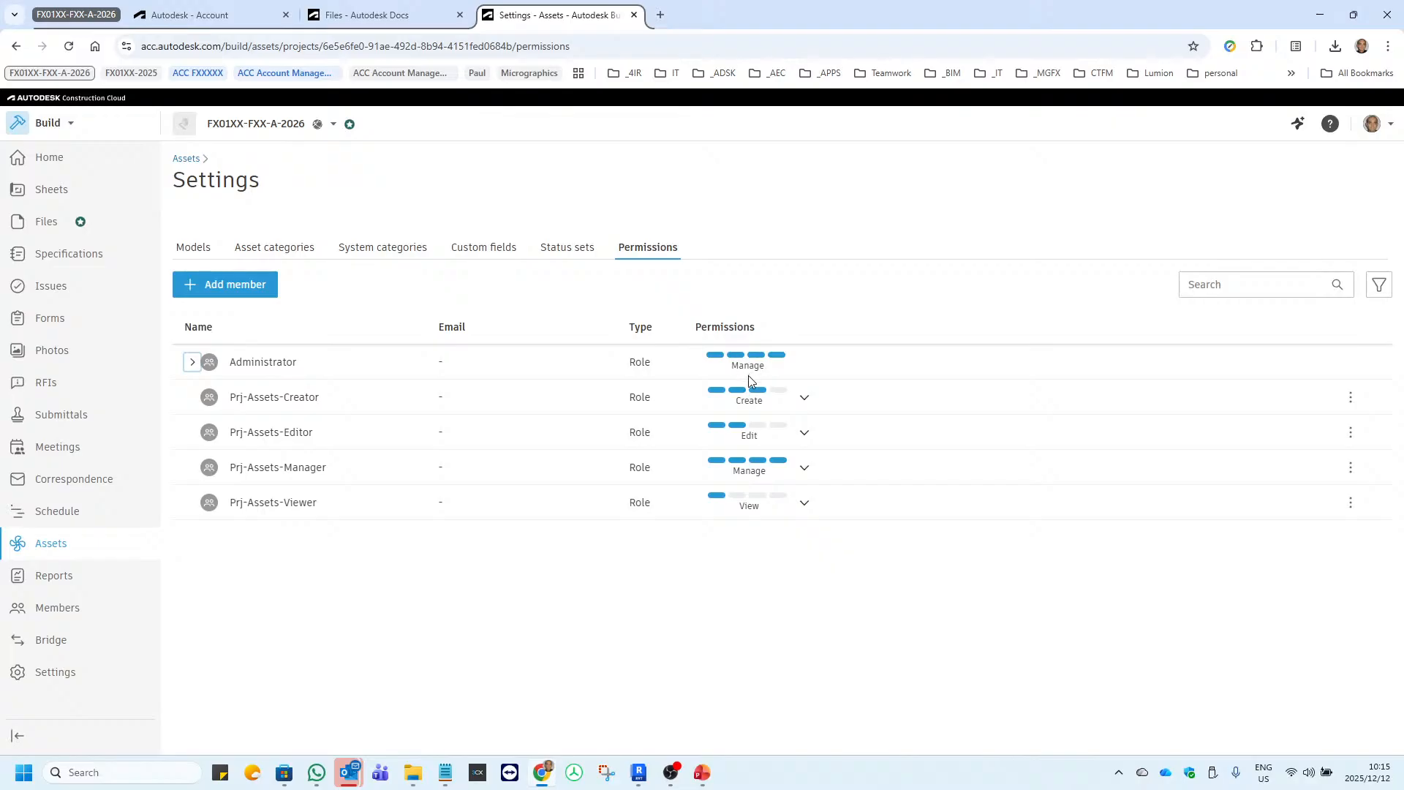
mouse_move(754, 397)
Review the statuses in the Default status set and show the Assets custom fields.
click(572, 250)
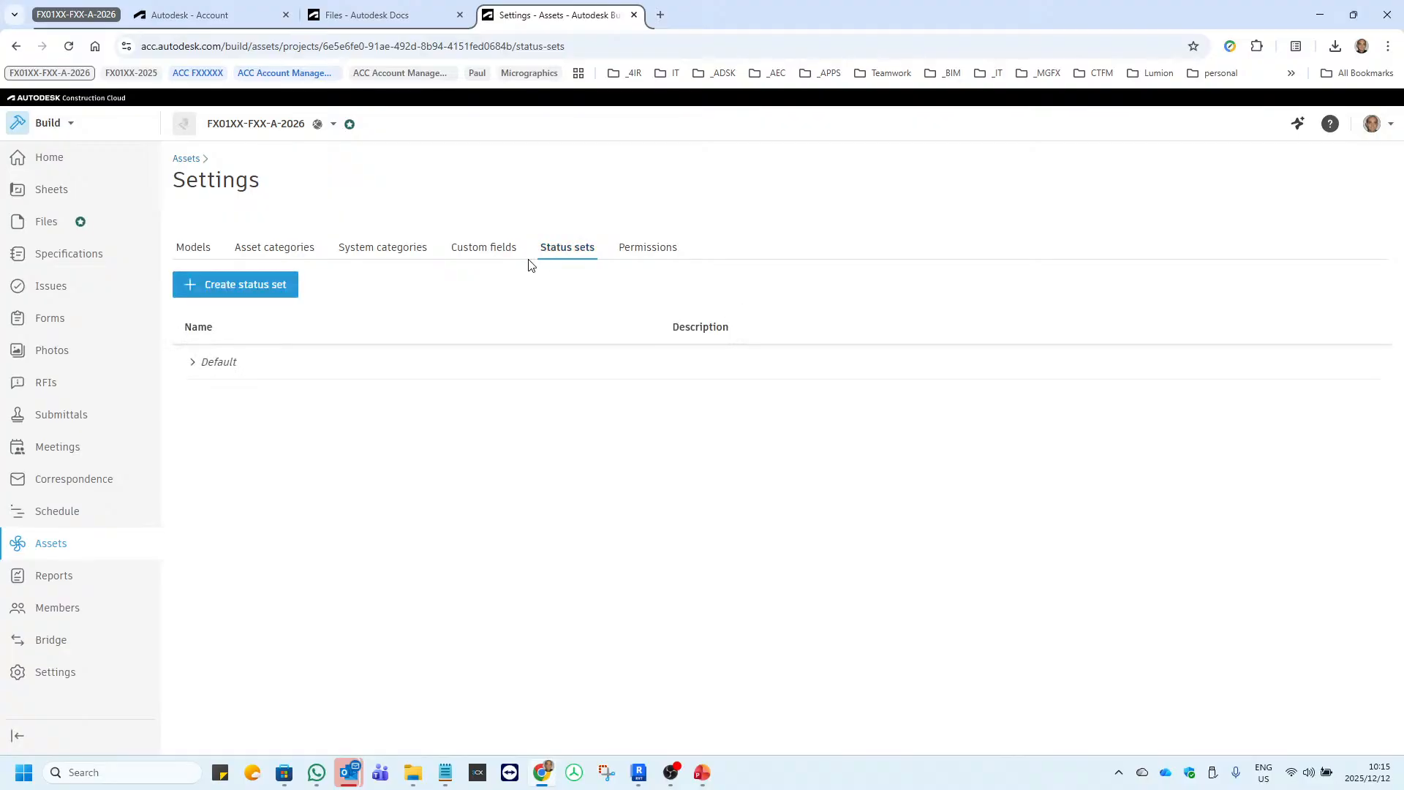
click(192, 363)
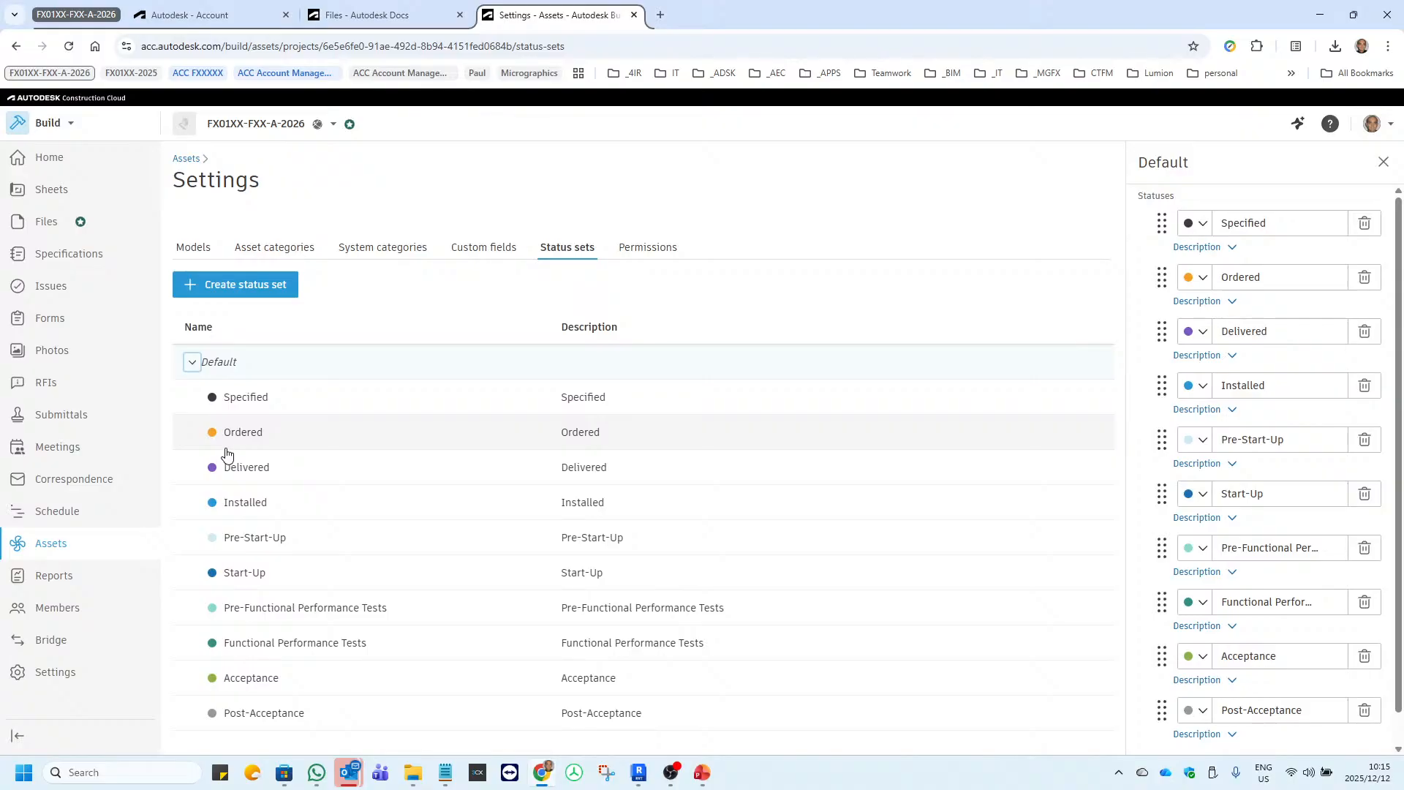
click(192, 364)
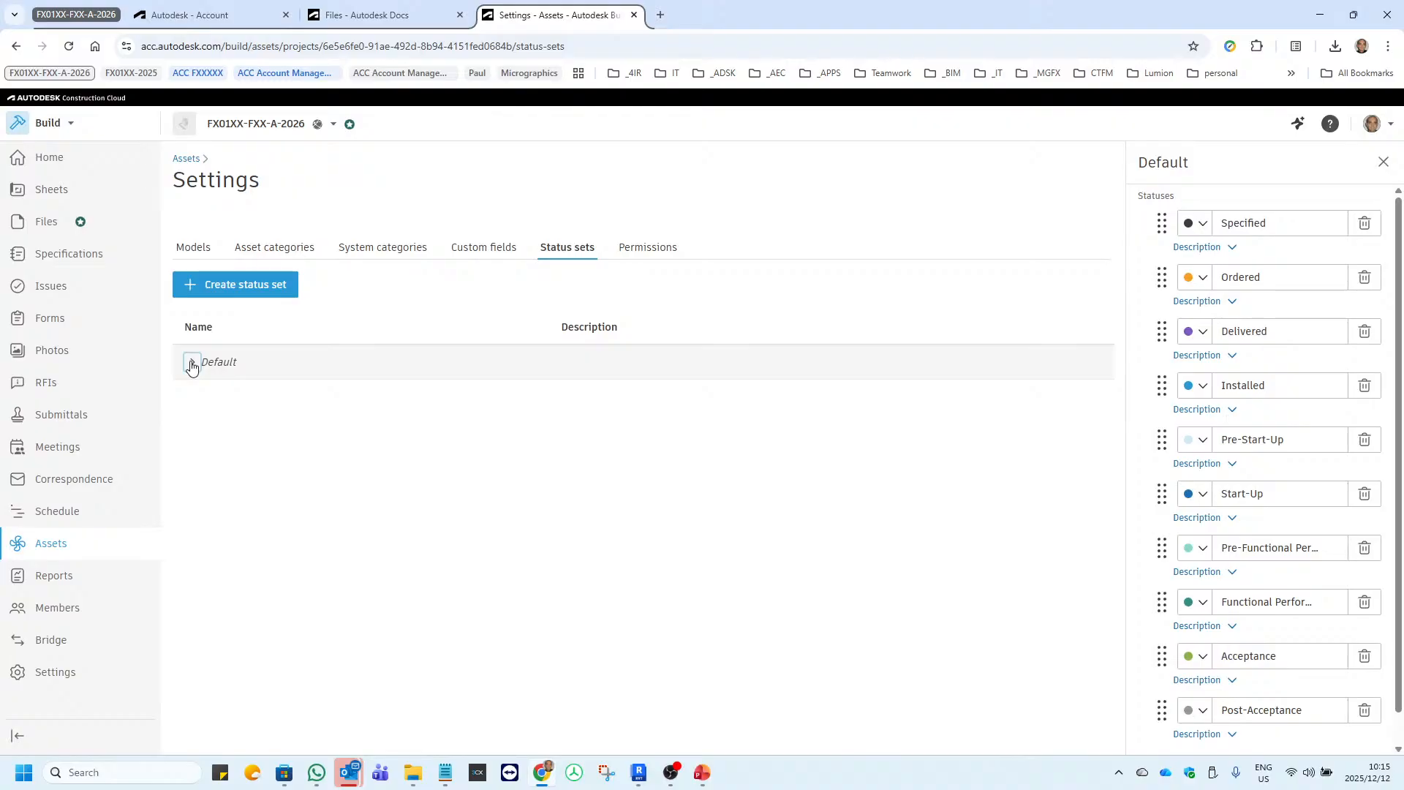
click(192, 364)
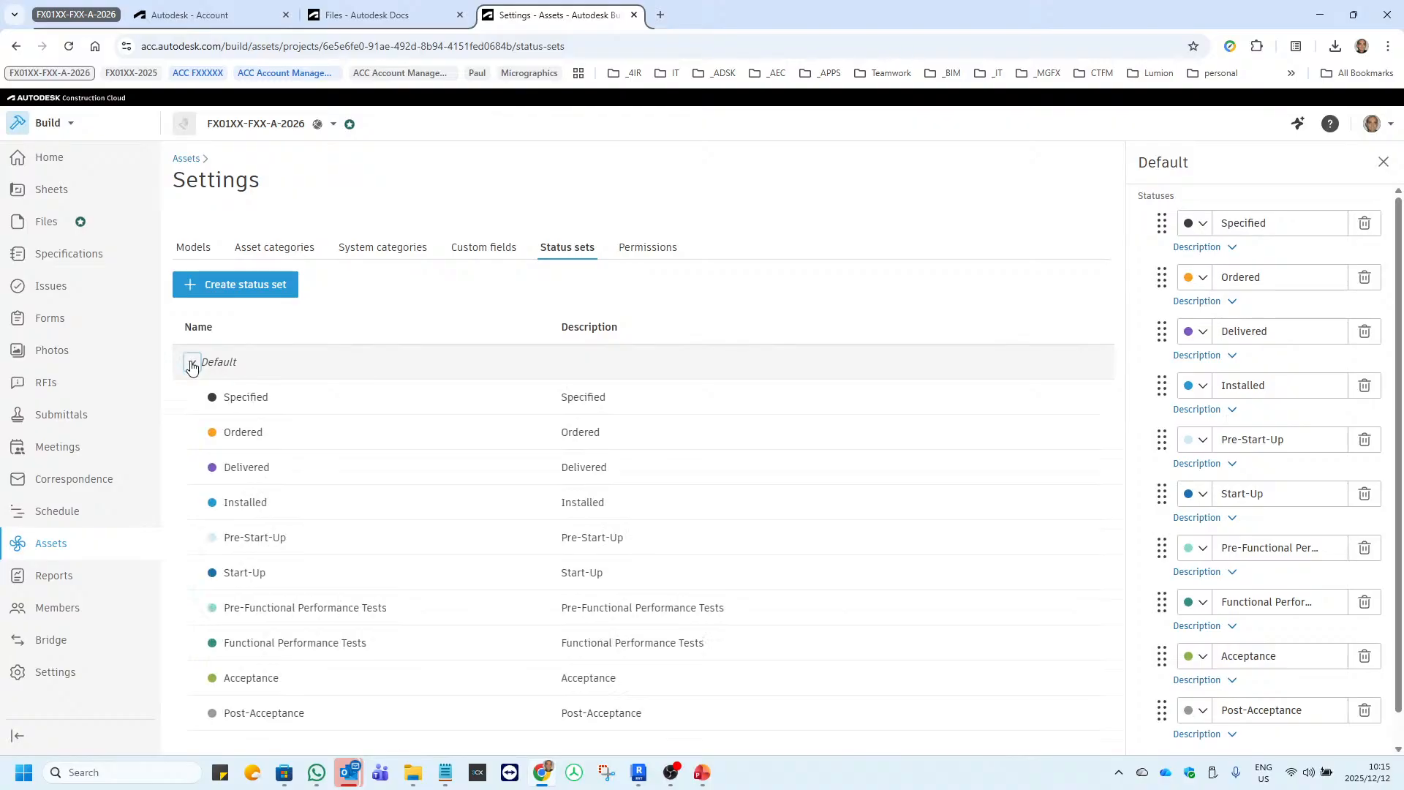
click(193, 363)
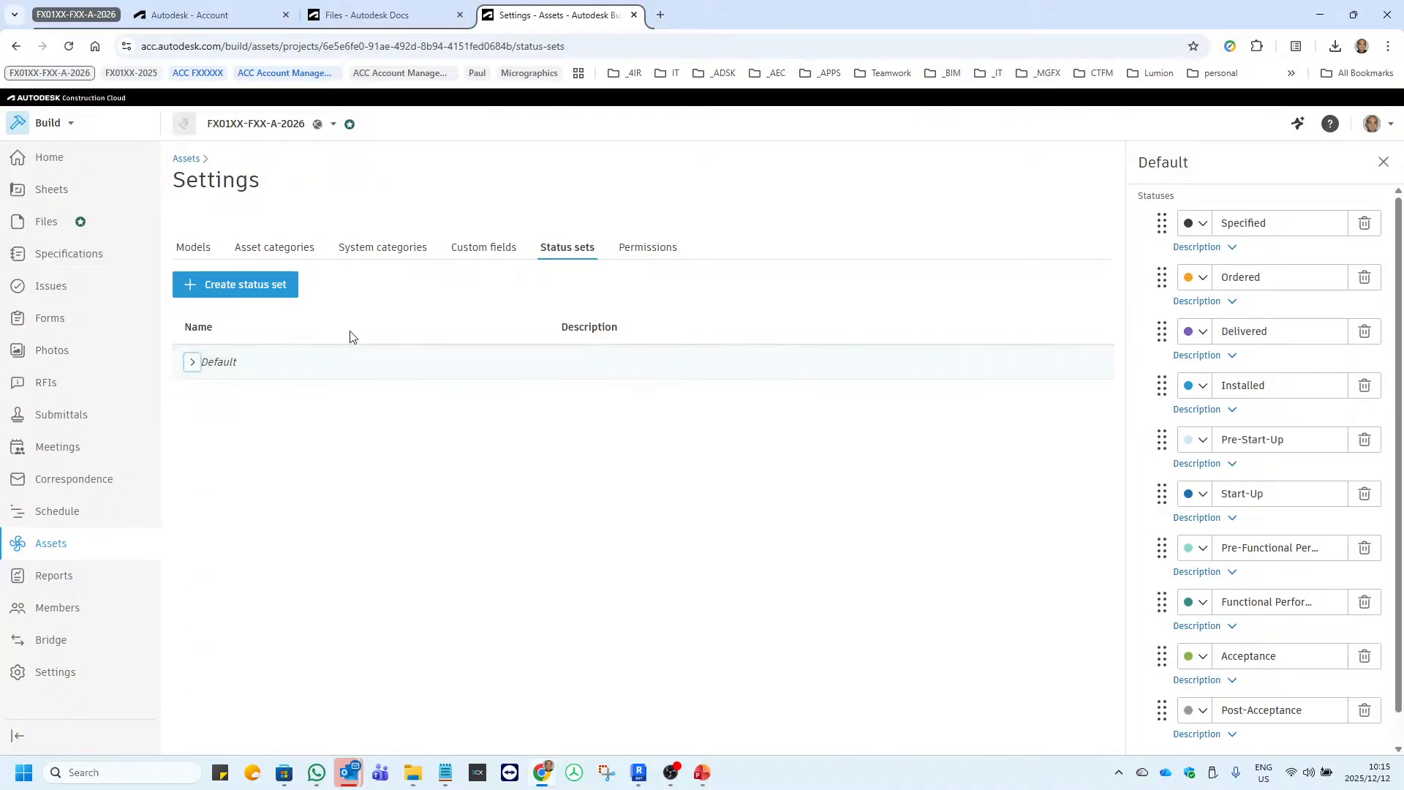
click(472, 251)
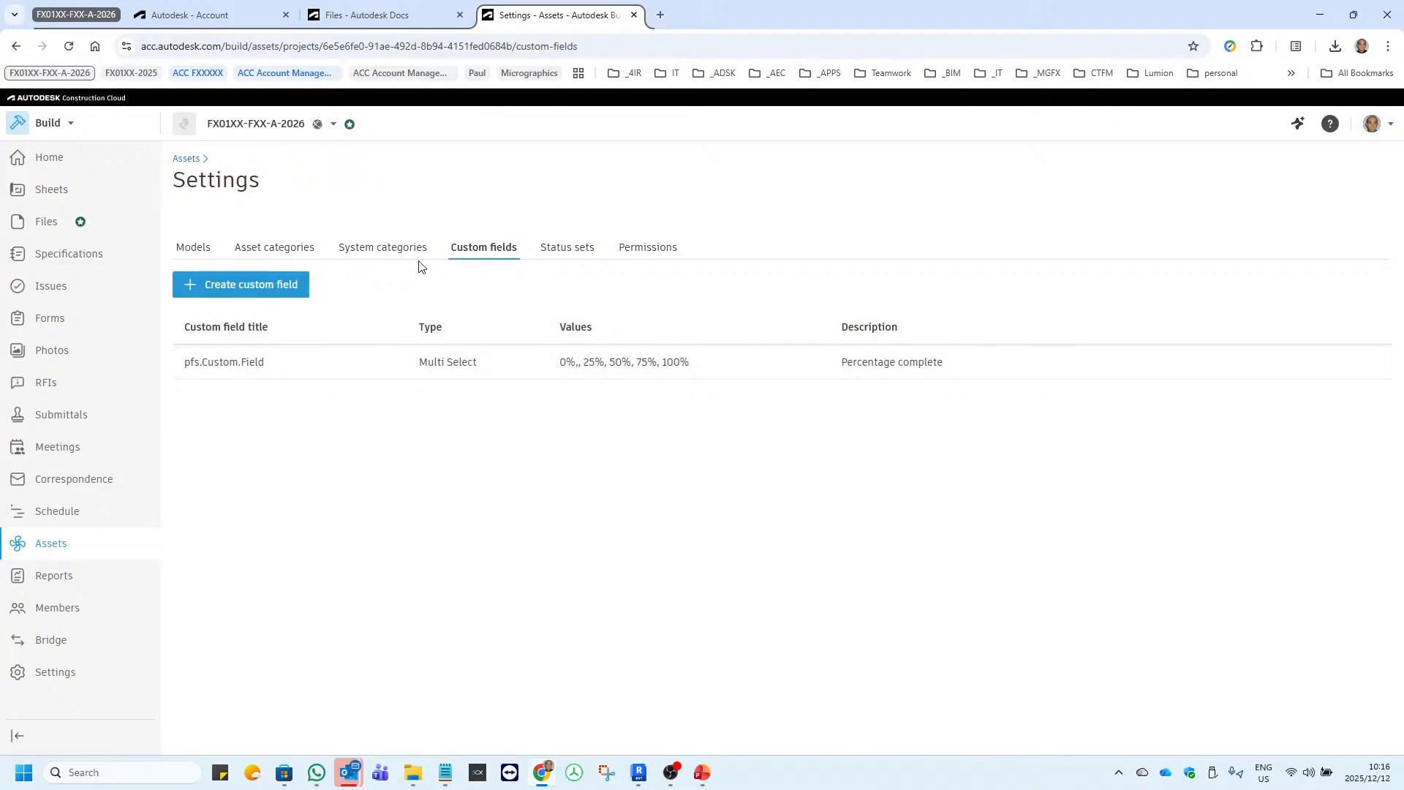
Review the HVAC system category with its Mechanical Return Air and Mechanical Supply Air subcategories.
click(383, 250)
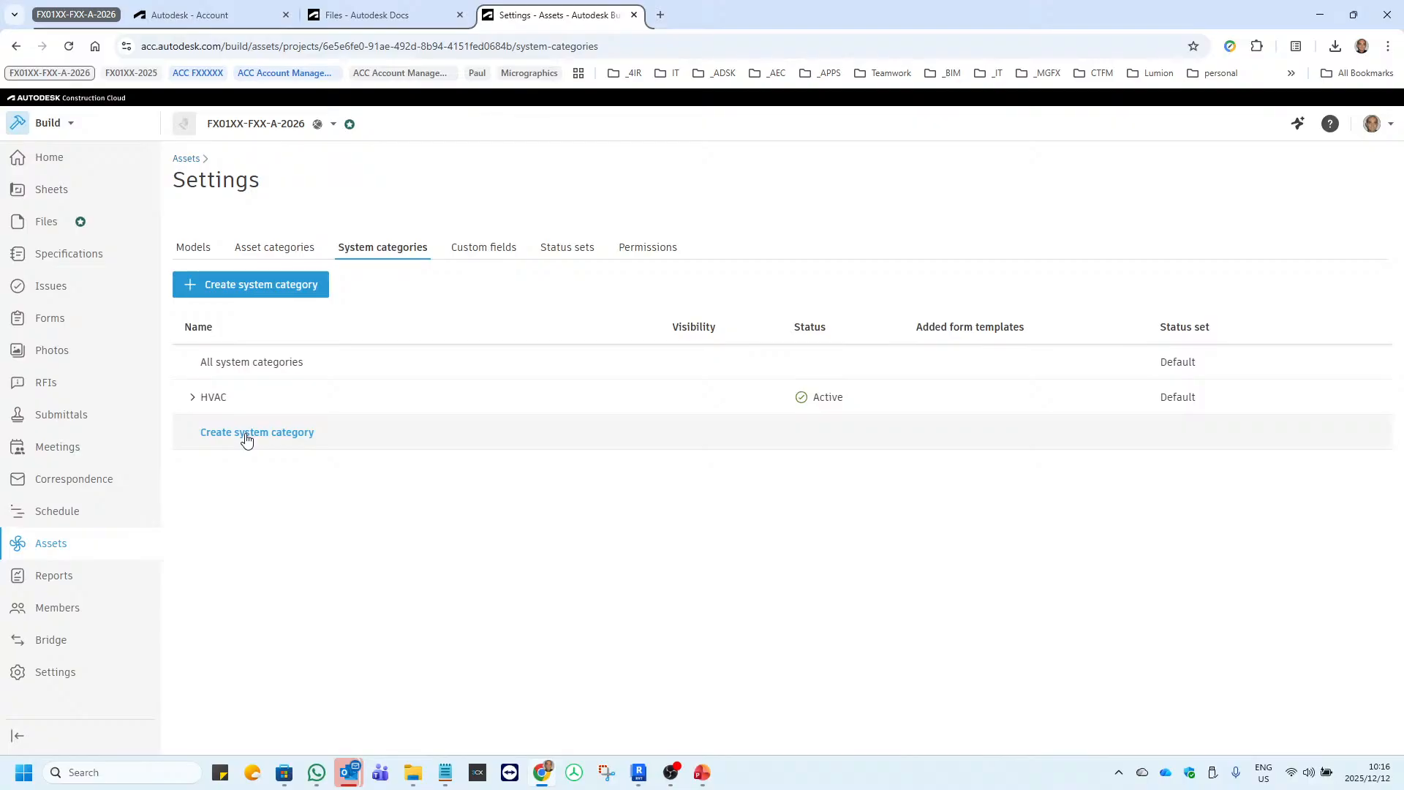
click(193, 399)
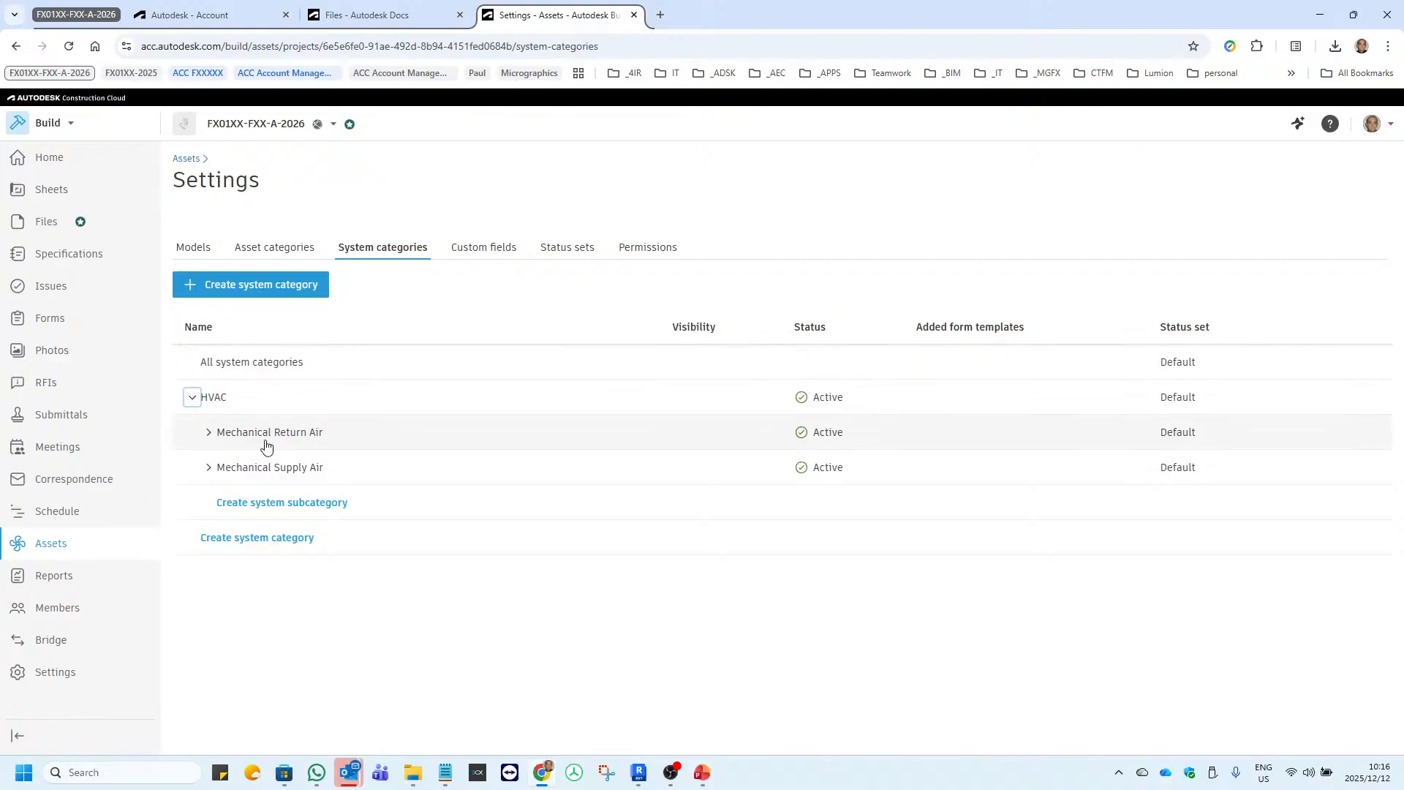
click(208, 433)
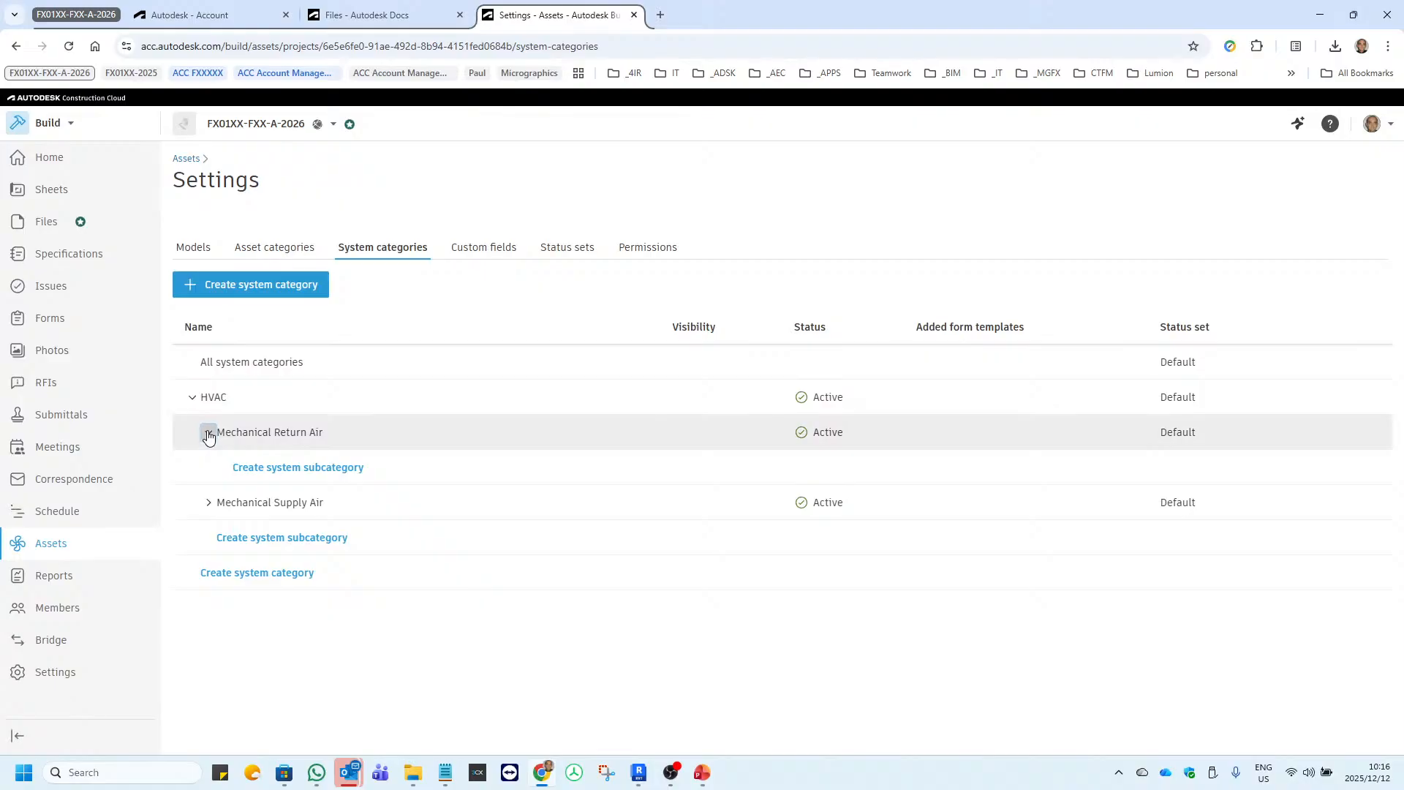
click(208, 433)
click(209, 468)
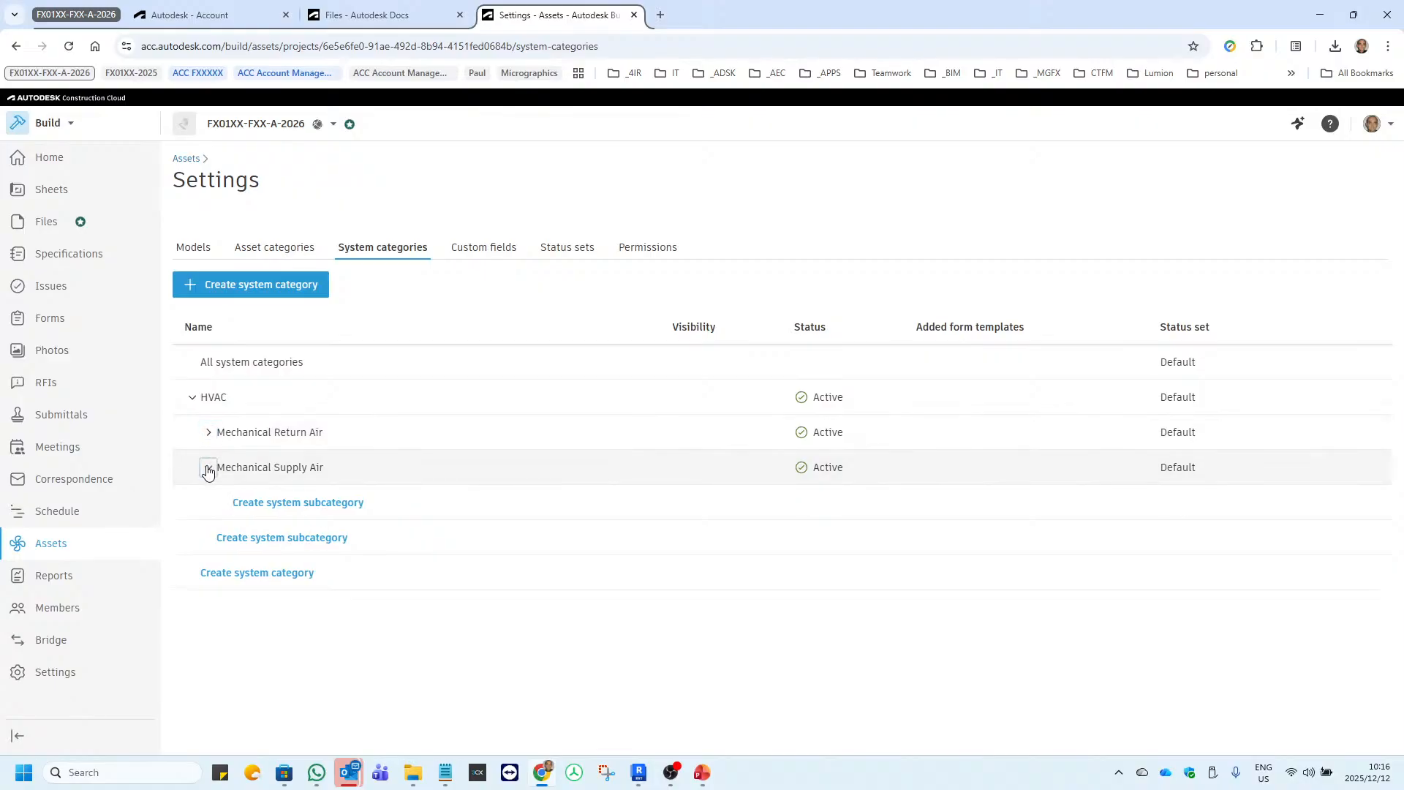
click(208, 468)
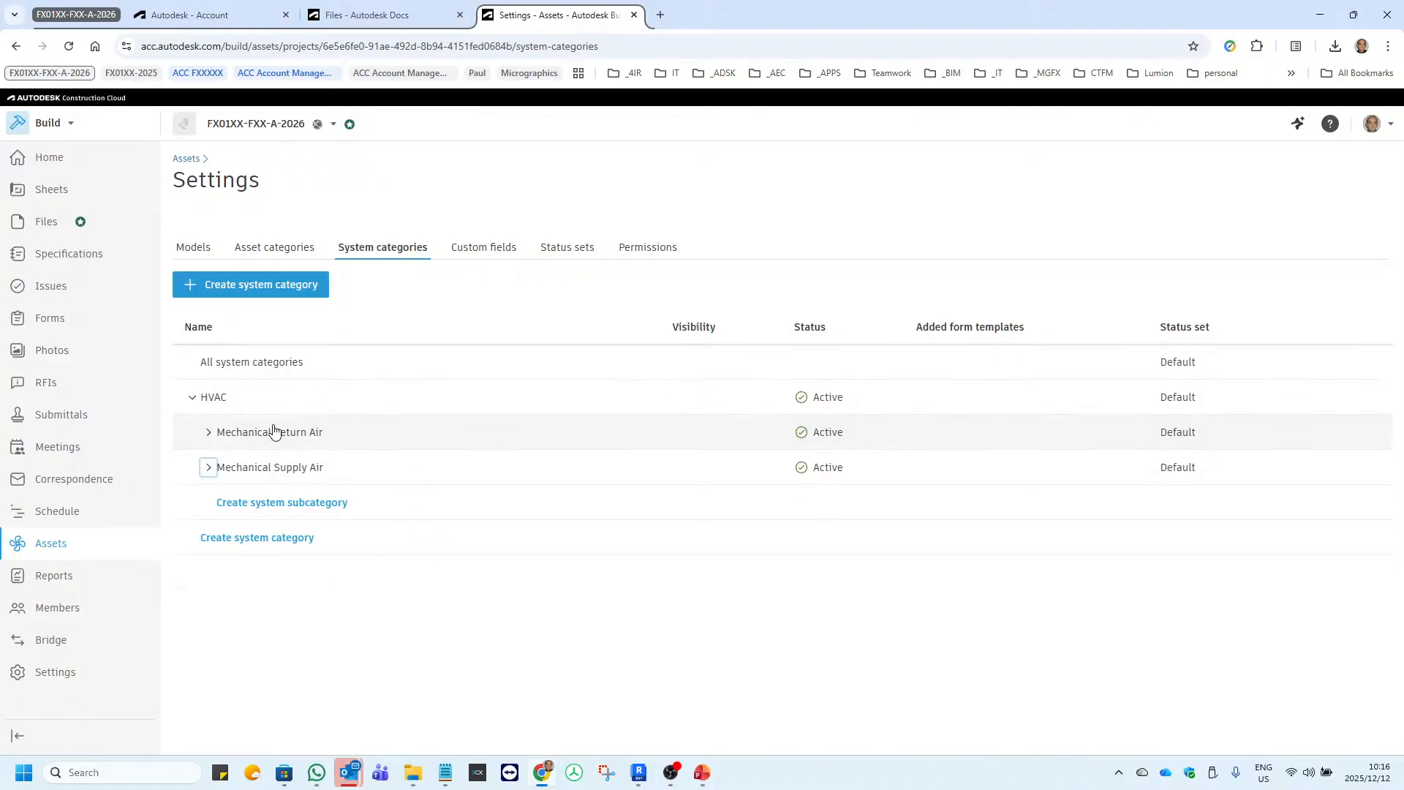
click(192, 397)
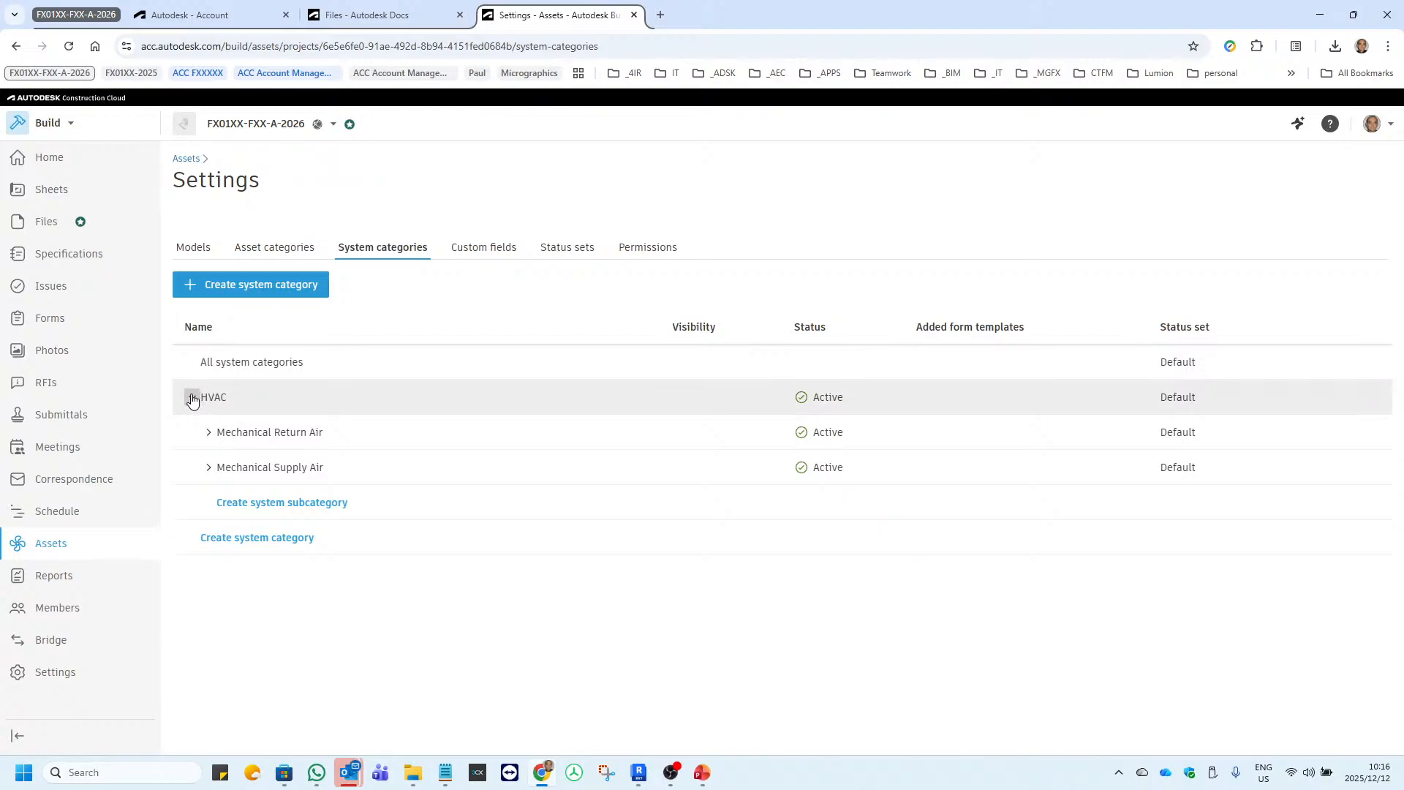
Show the asset categories and expand HVAC, including its Mechanical Return Air and Mechanical Supply Air subcategories.
click(269, 247)
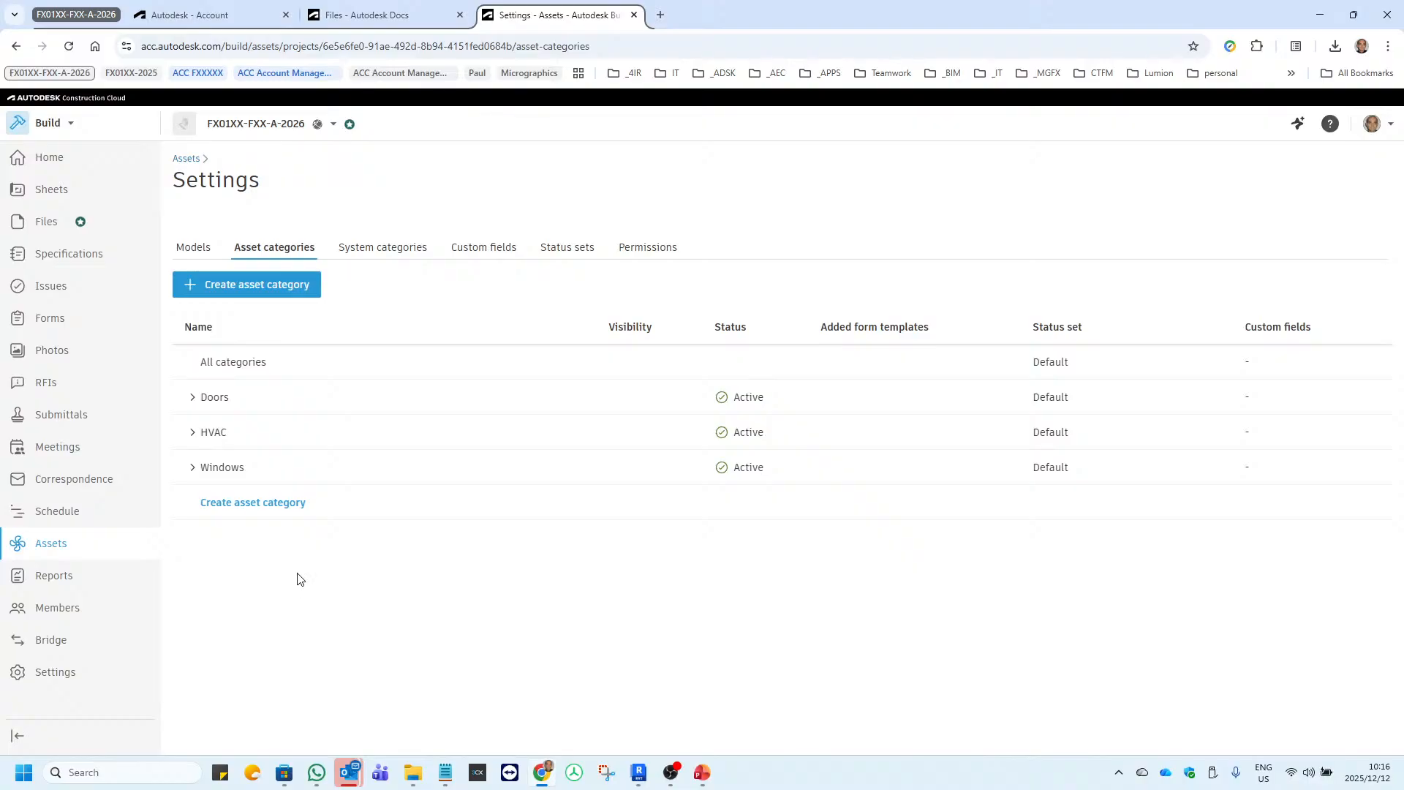
click(192, 436)
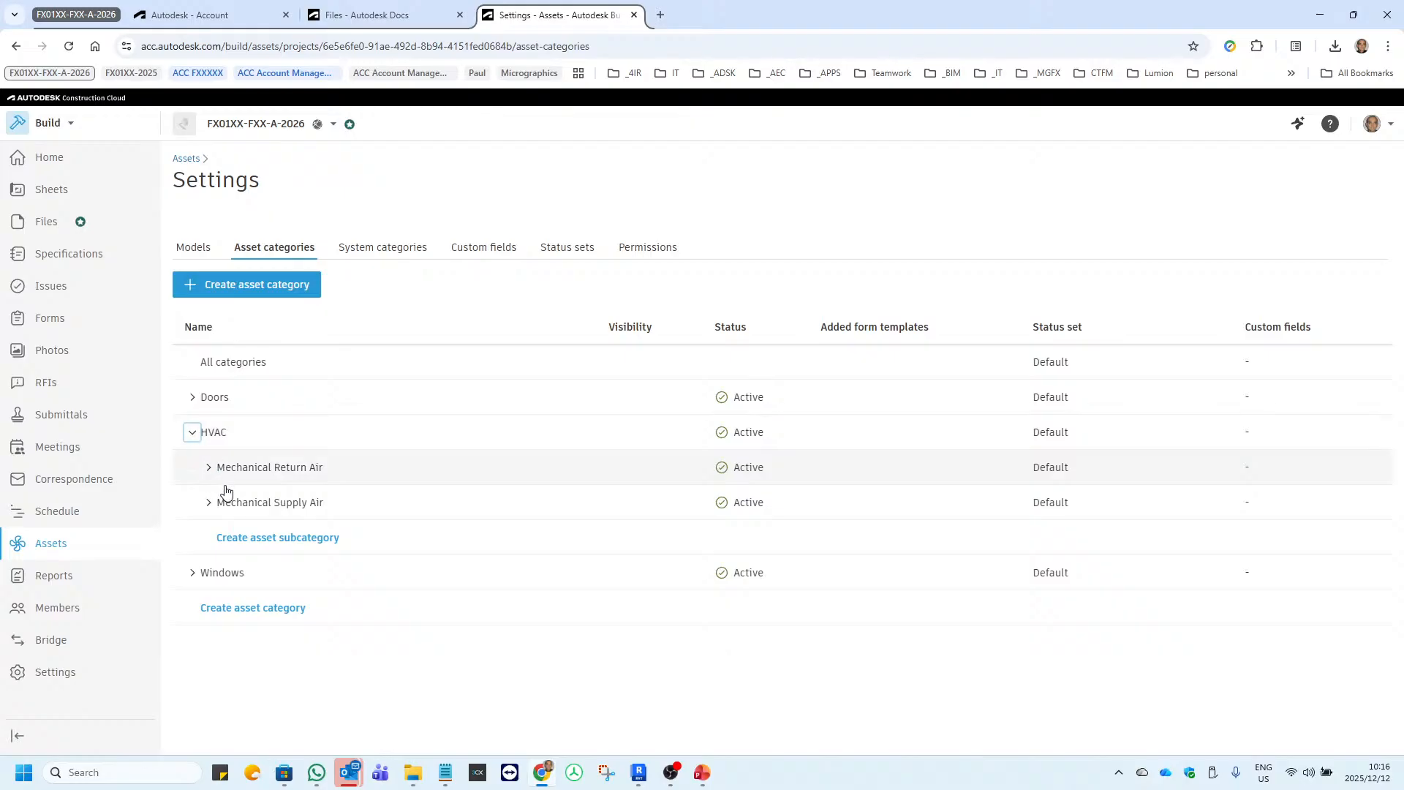
click(209, 468)
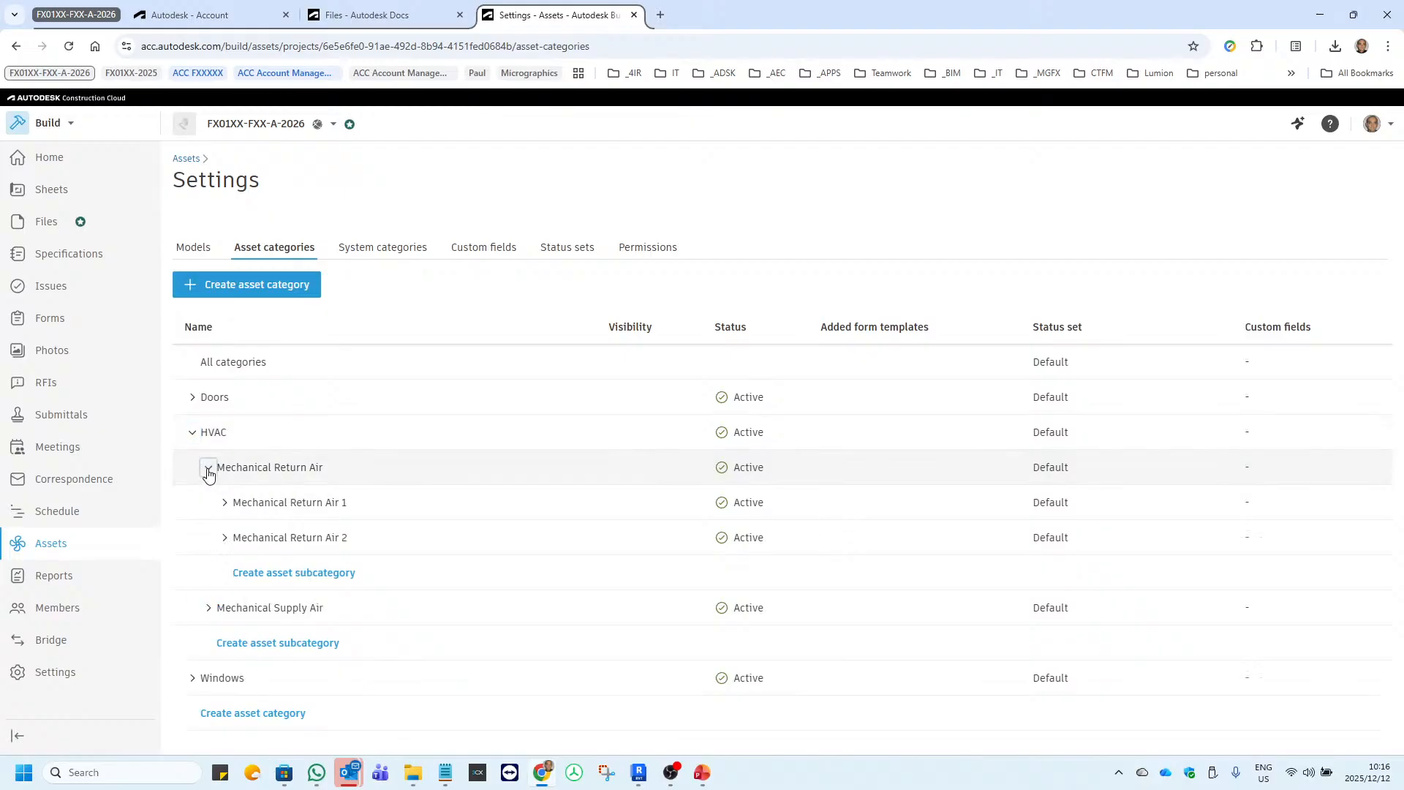
click(210, 609)
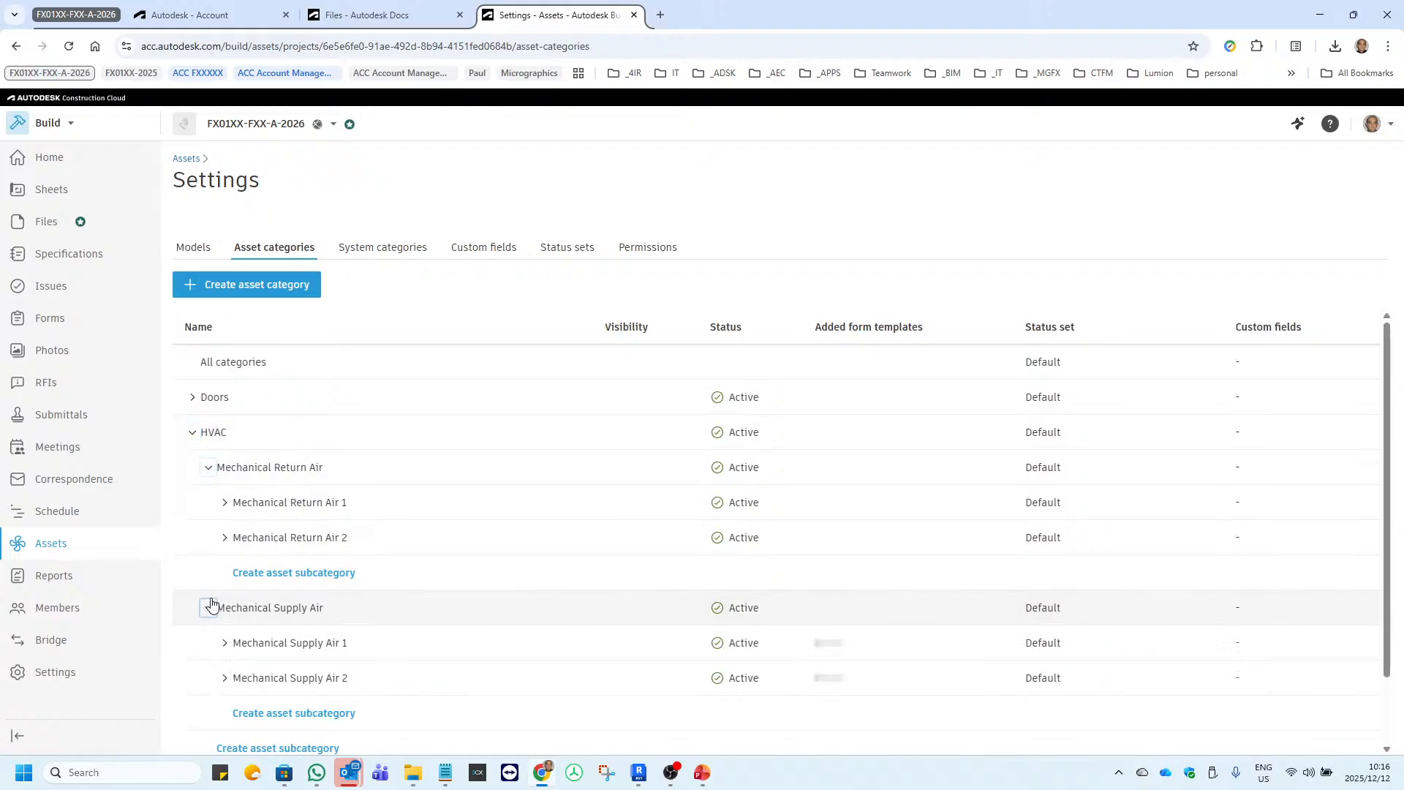
scroll(212, 600, down, 2)
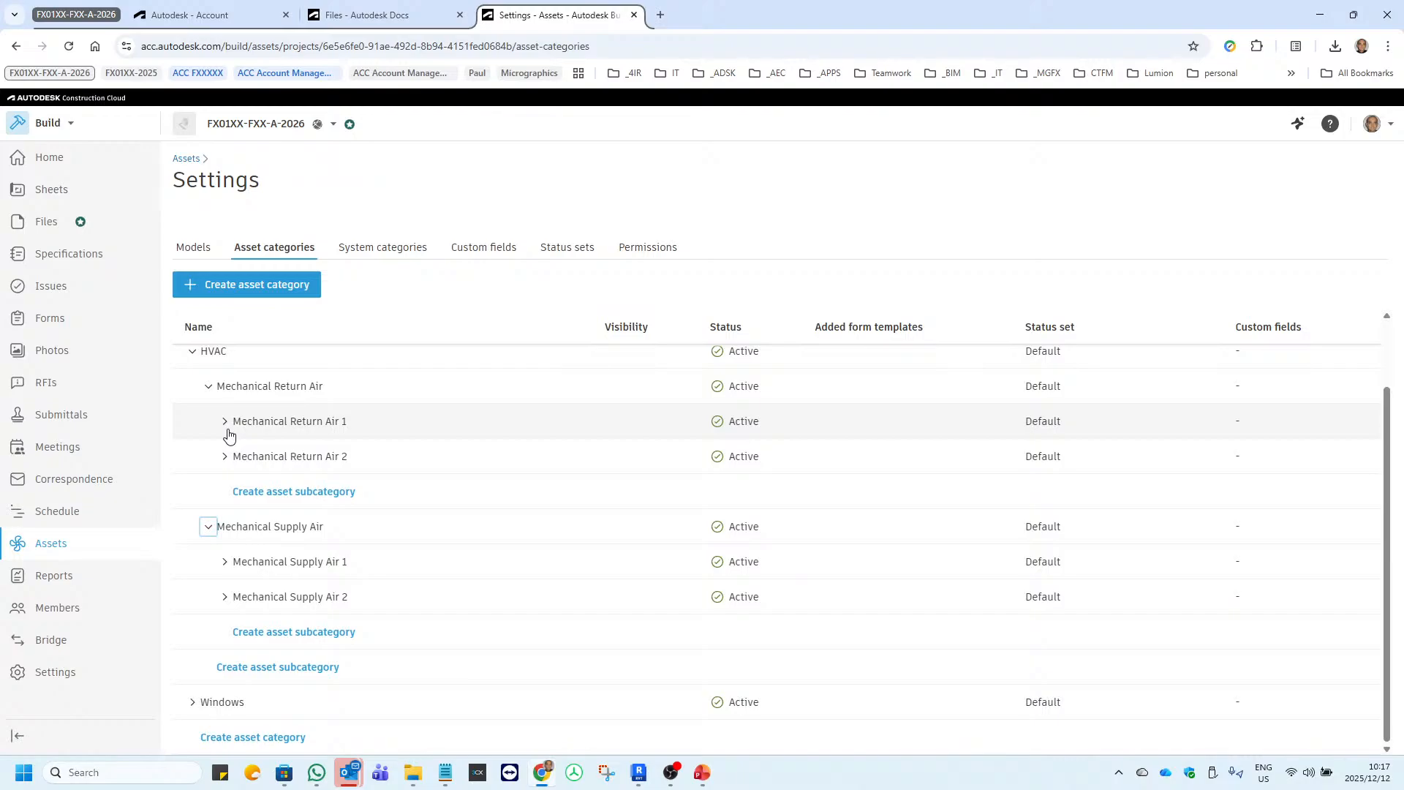
Switch to Revit, expand the Supply Air system down to its rooftop AC unit, and select Mechanical Supply Air 1.
click(639, 774)
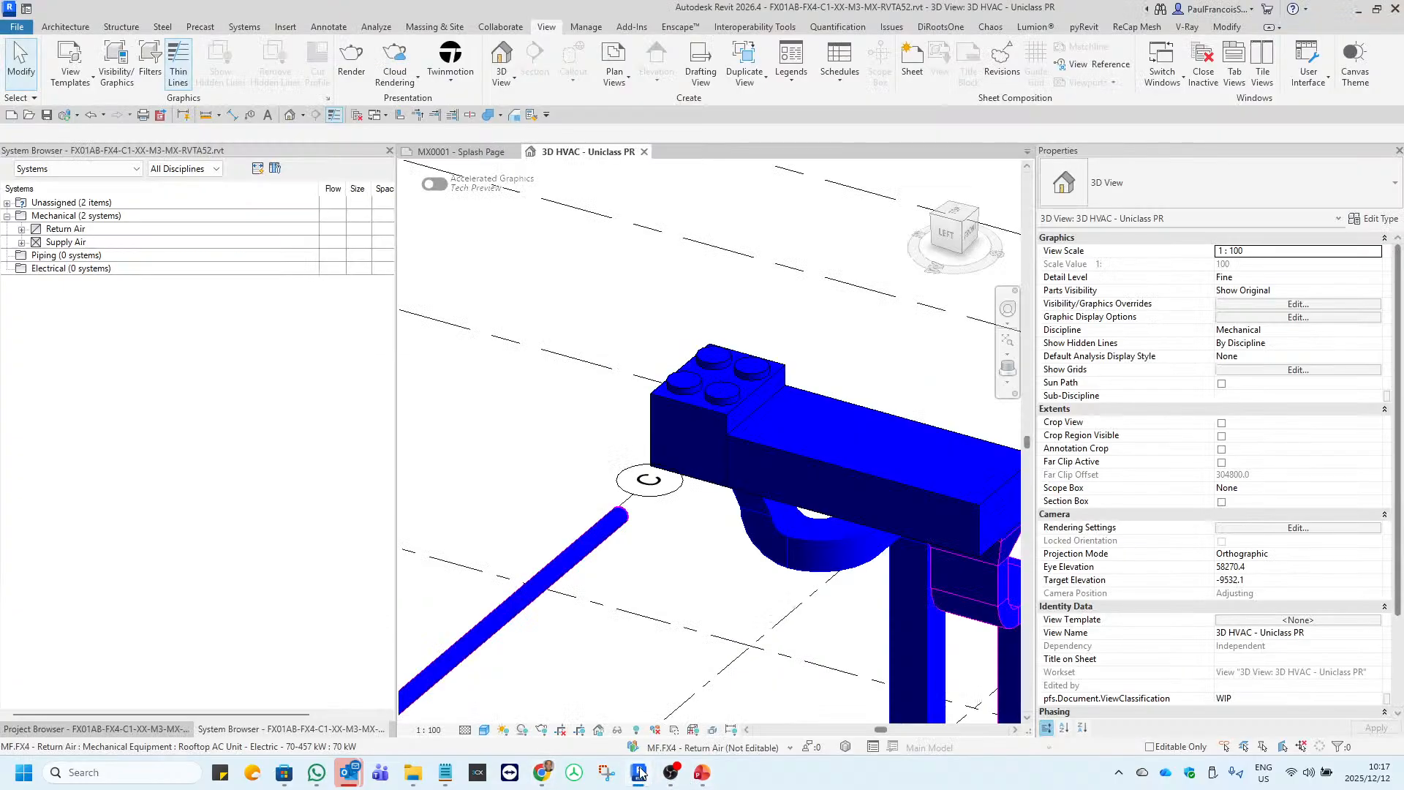
click(22, 230)
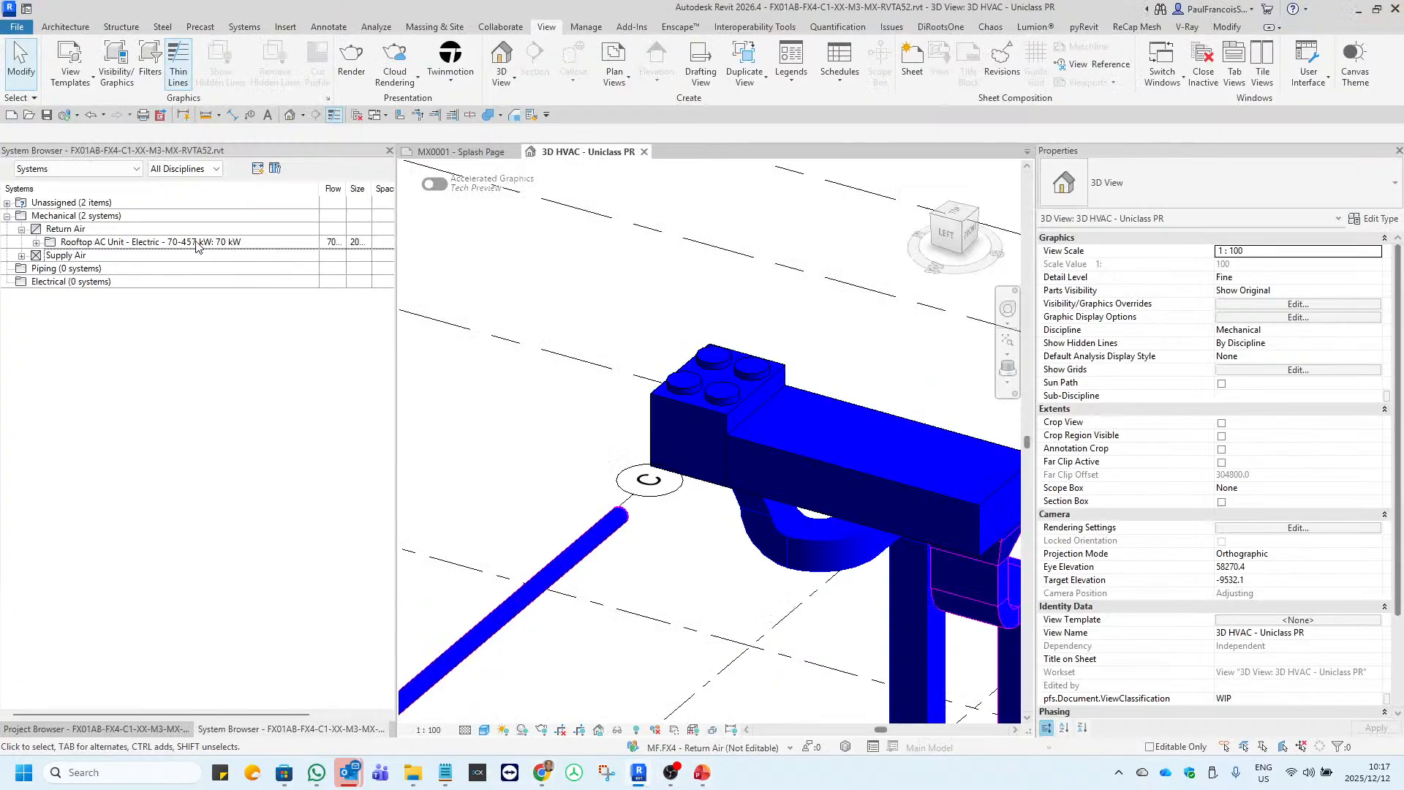
click(22, 230)
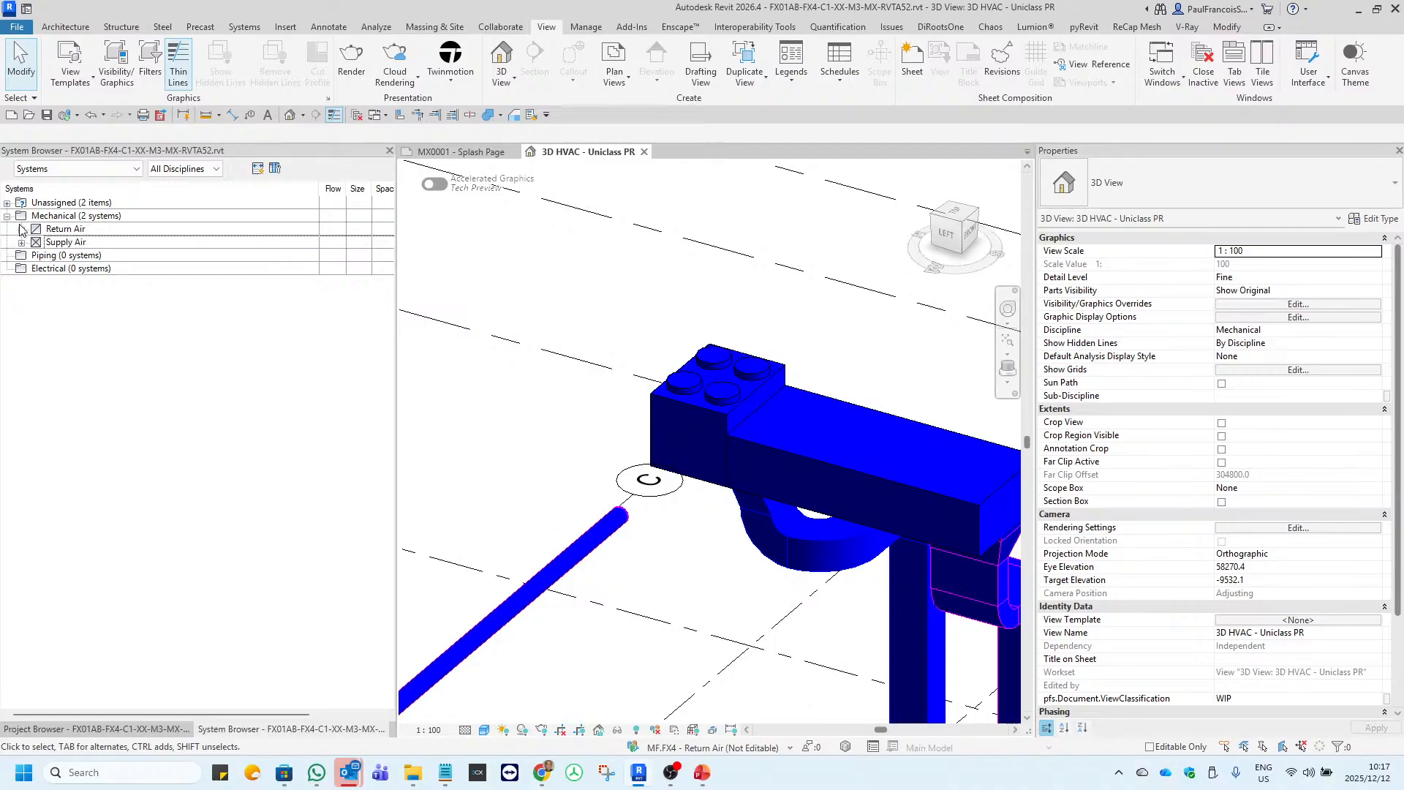
click(48, 220)
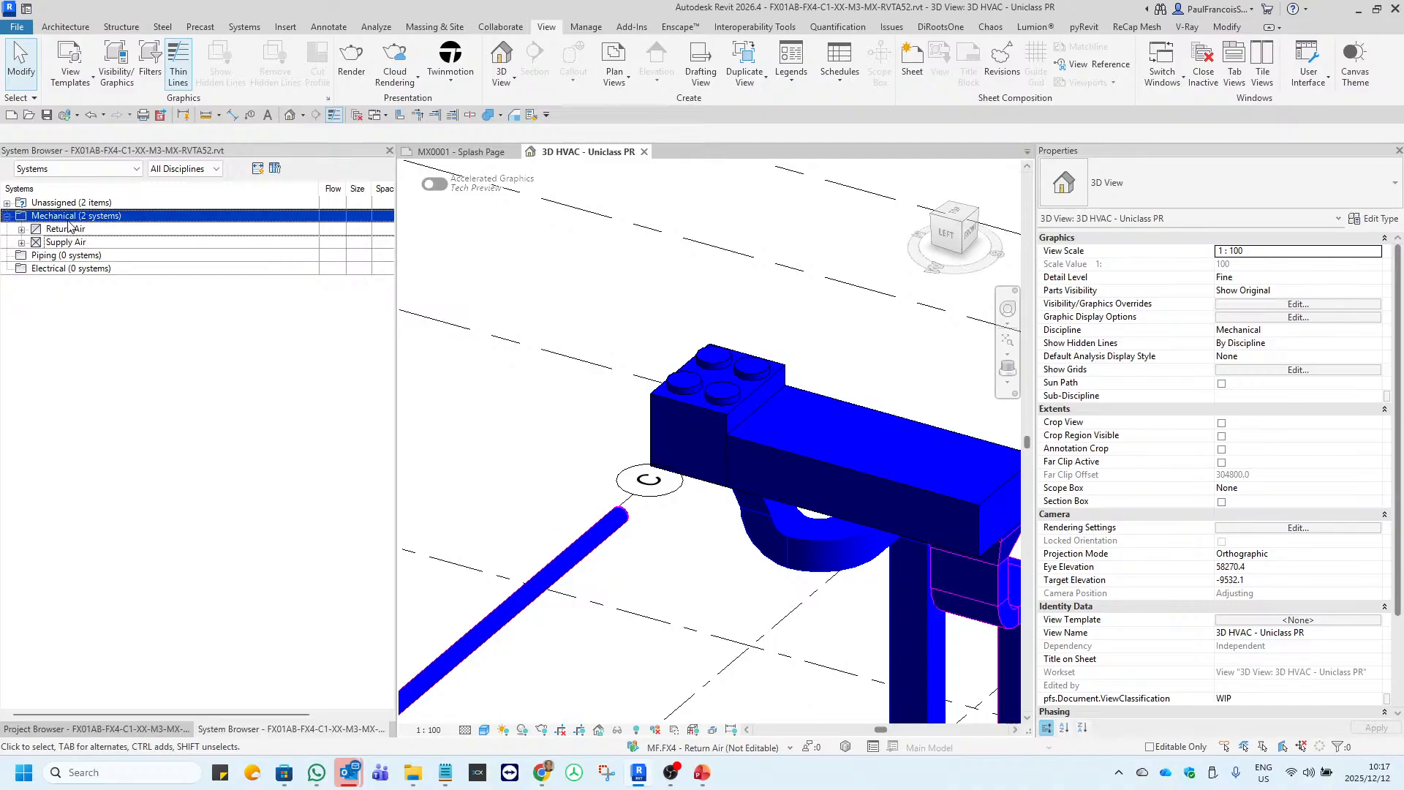
click(23, 245)
click(22, 244)
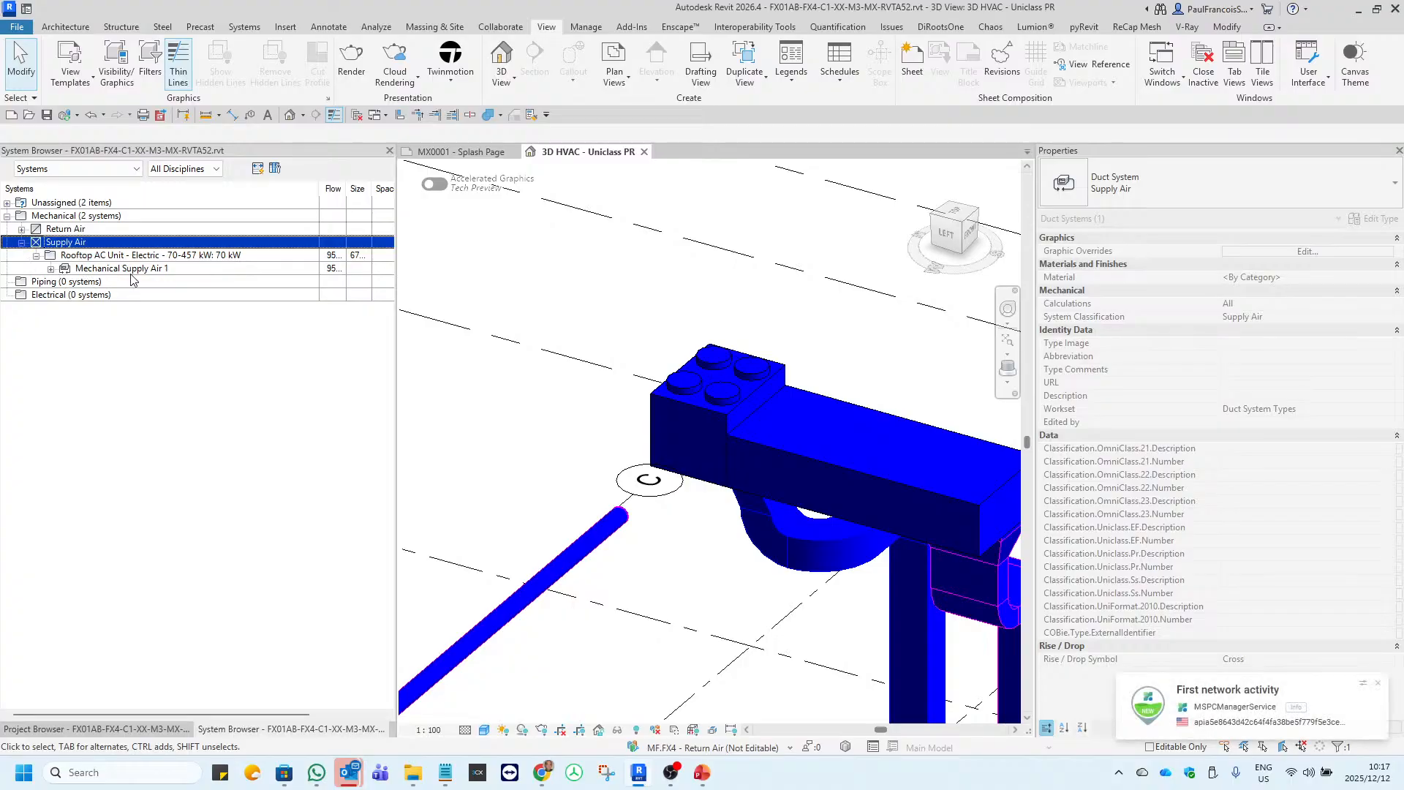
click(130, 269)
Select Mechanical Return Air 1 under the Return Air rooftop AC unit and temporarily isolate its elements in the 3D HVAC view.
click(23, 230)
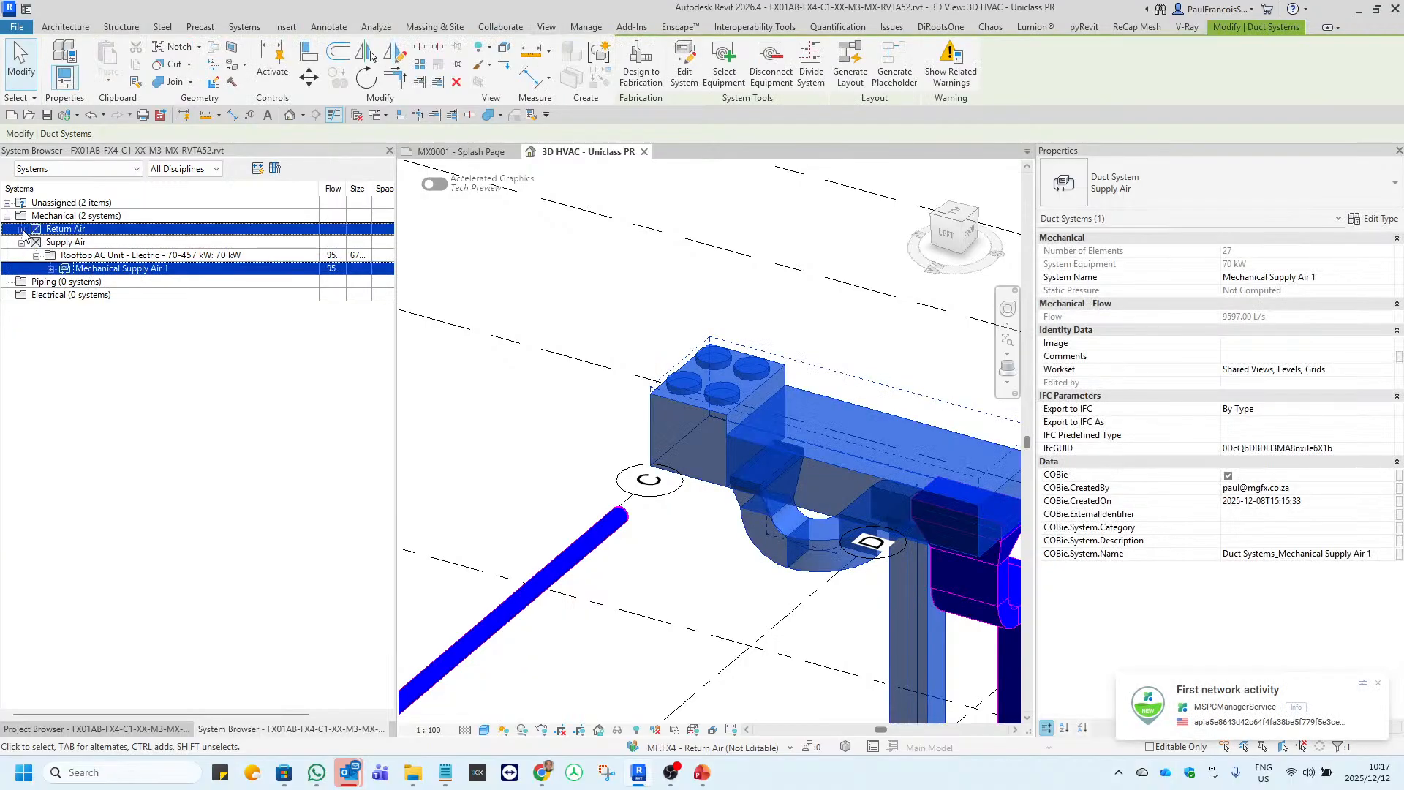
click(36, 242)
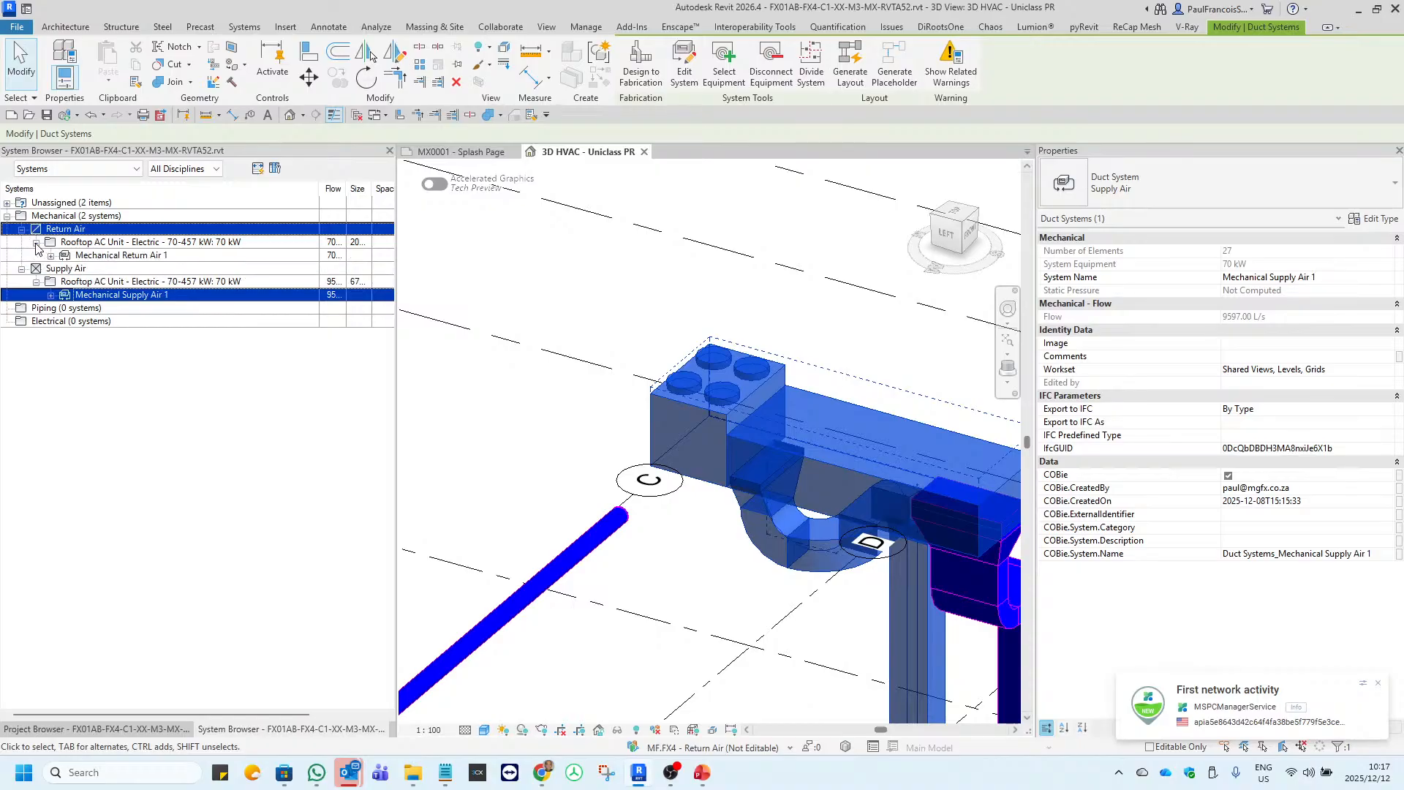
click(113, 256)
scroll(643, 540, down, 6)
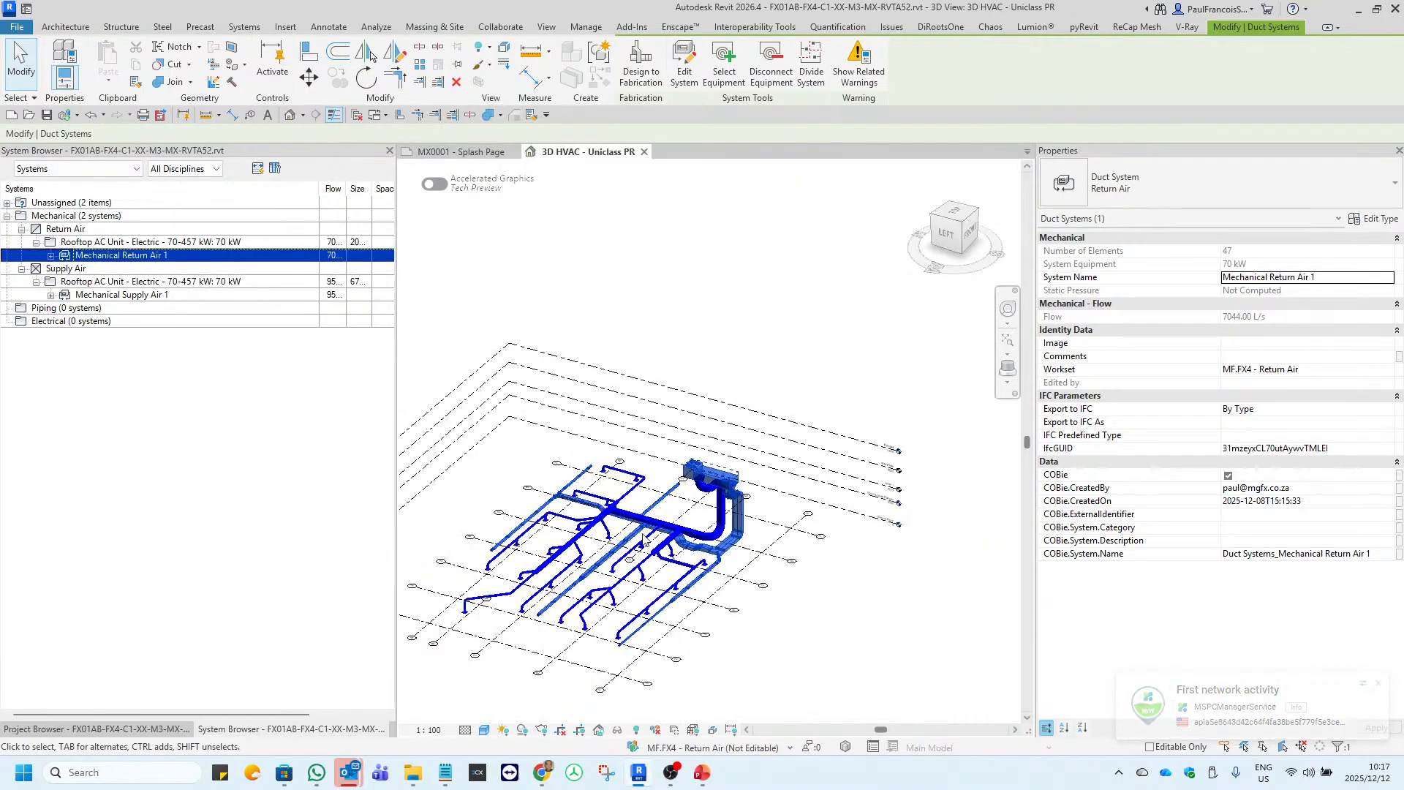
scroll(644, 540, up, 5)
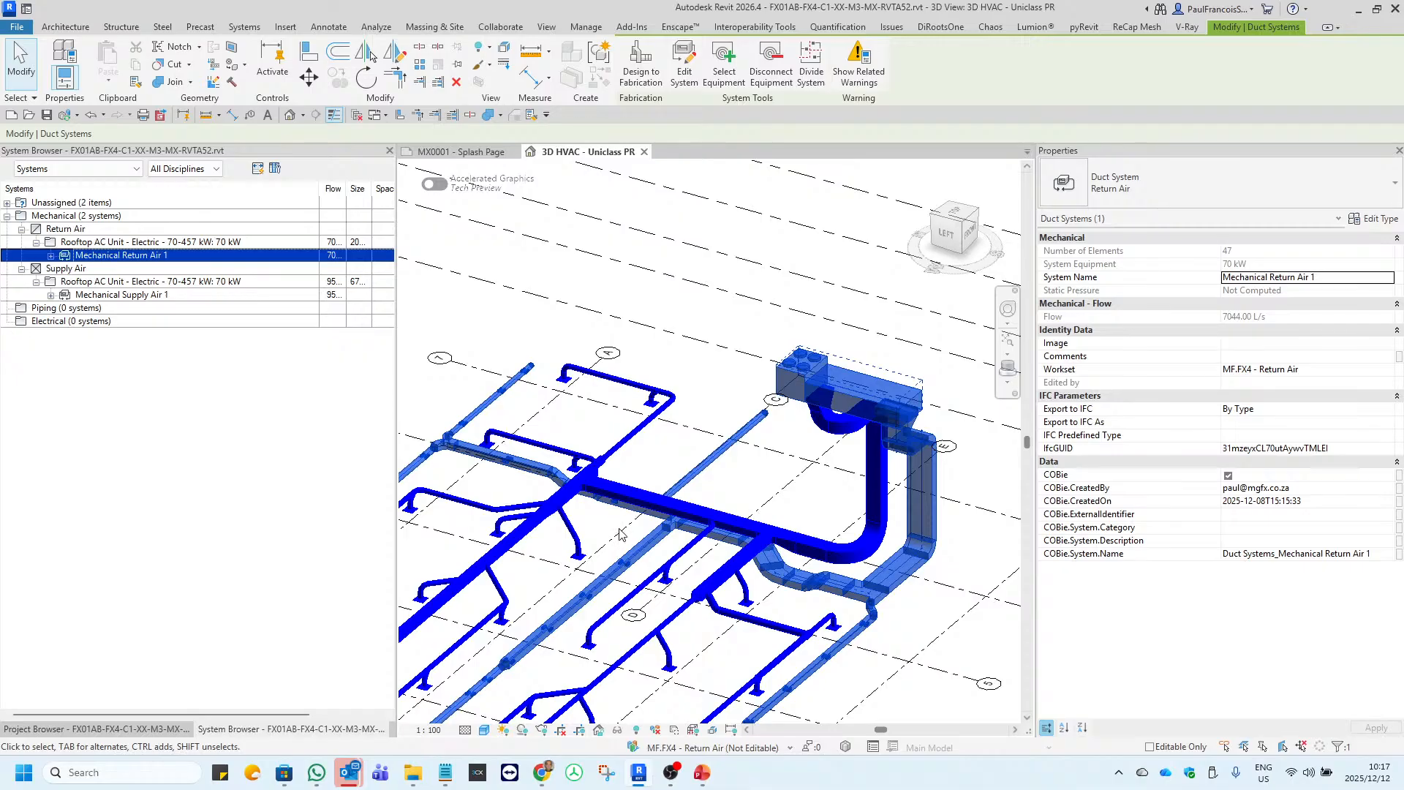
scroll(601, 500, up, 2)
scroll(596, 500, down, 3)
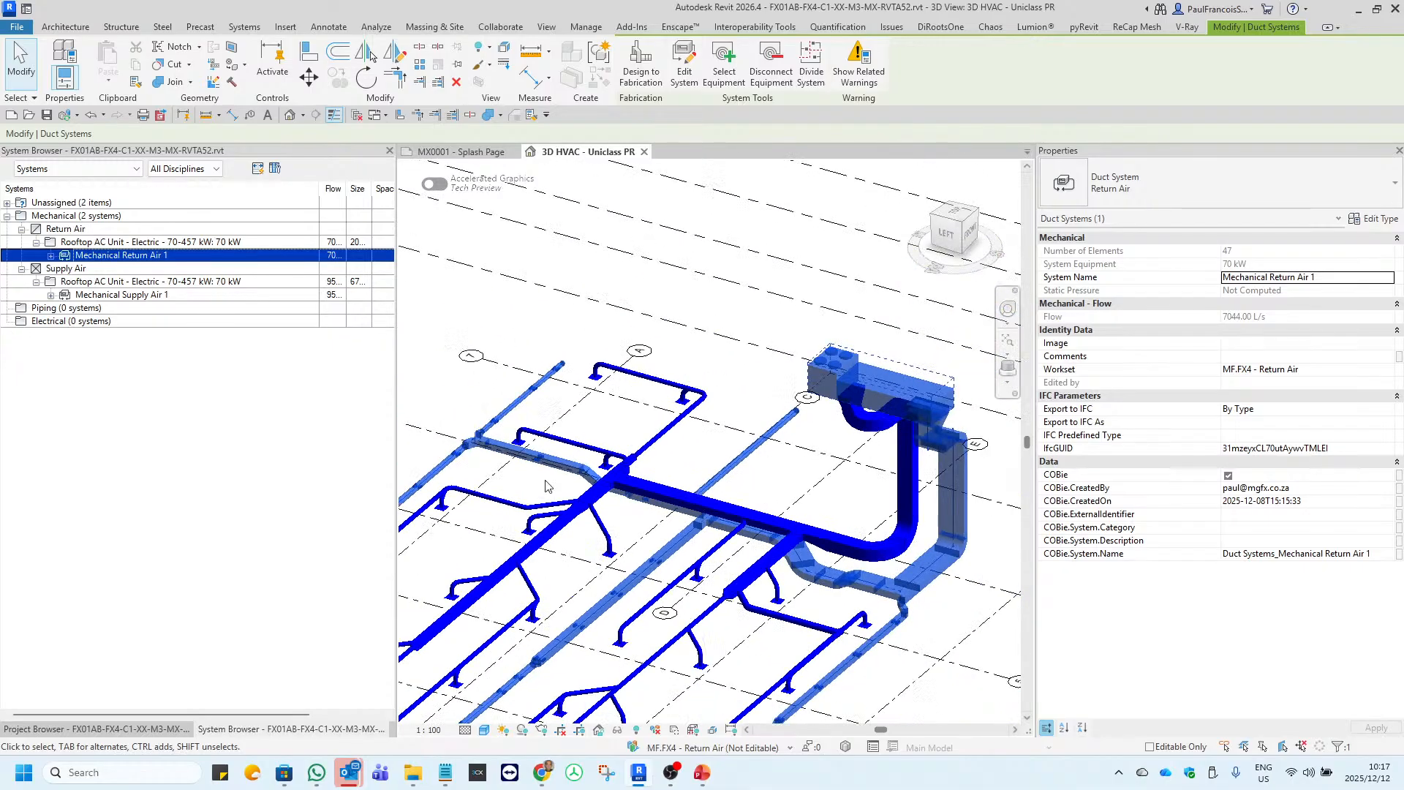
drag(584, 503, 846, 367)
click(617, 730)
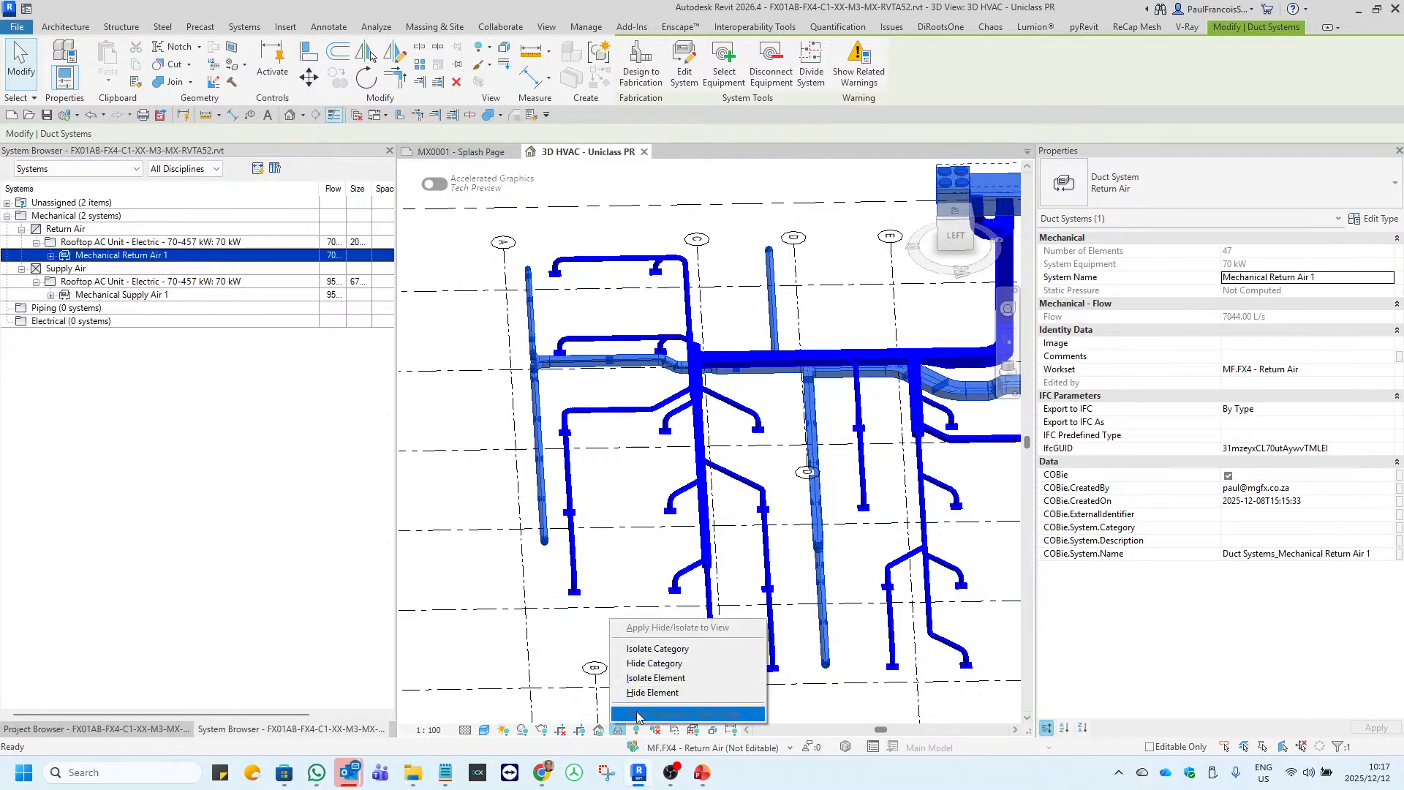
click(660, 687)
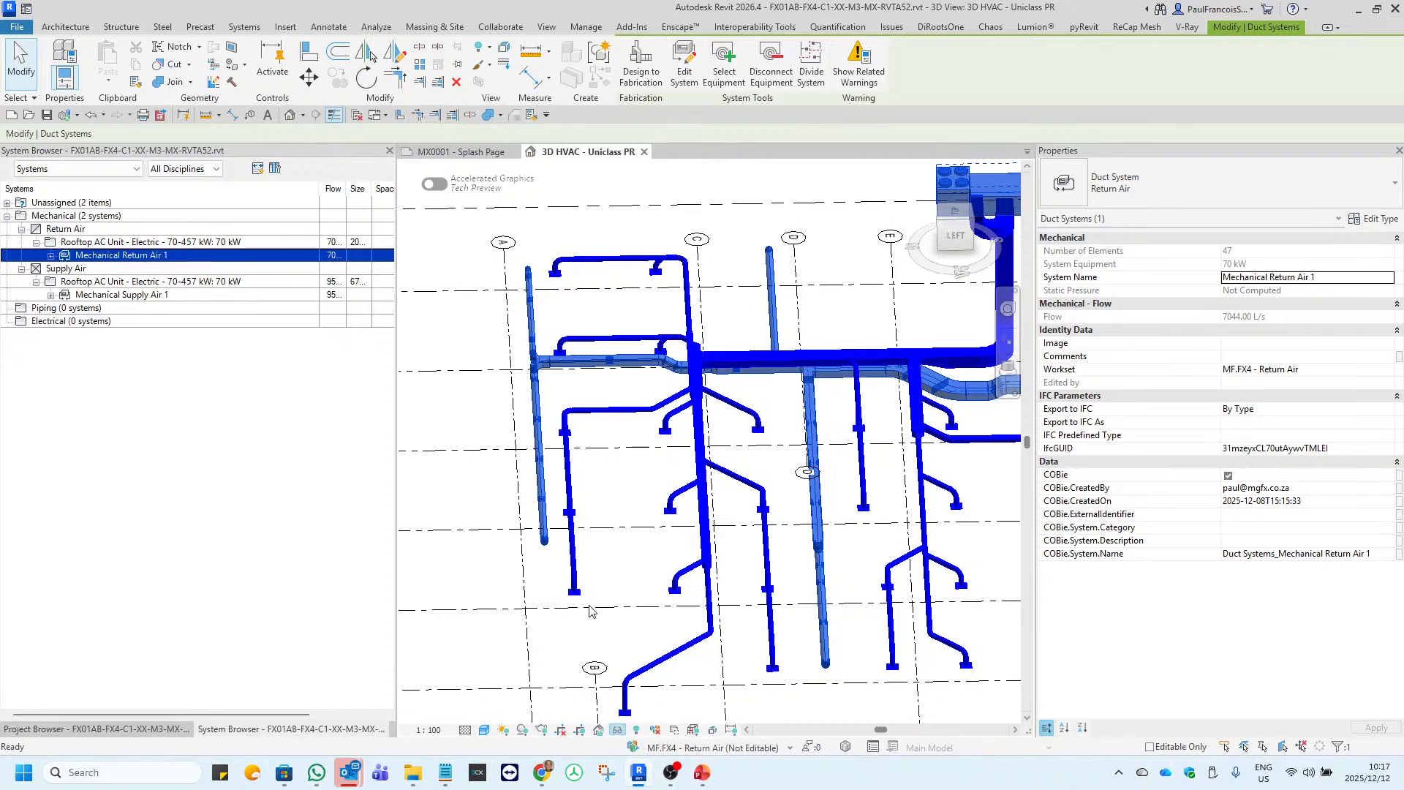
drag(825, 605, 936, 541)
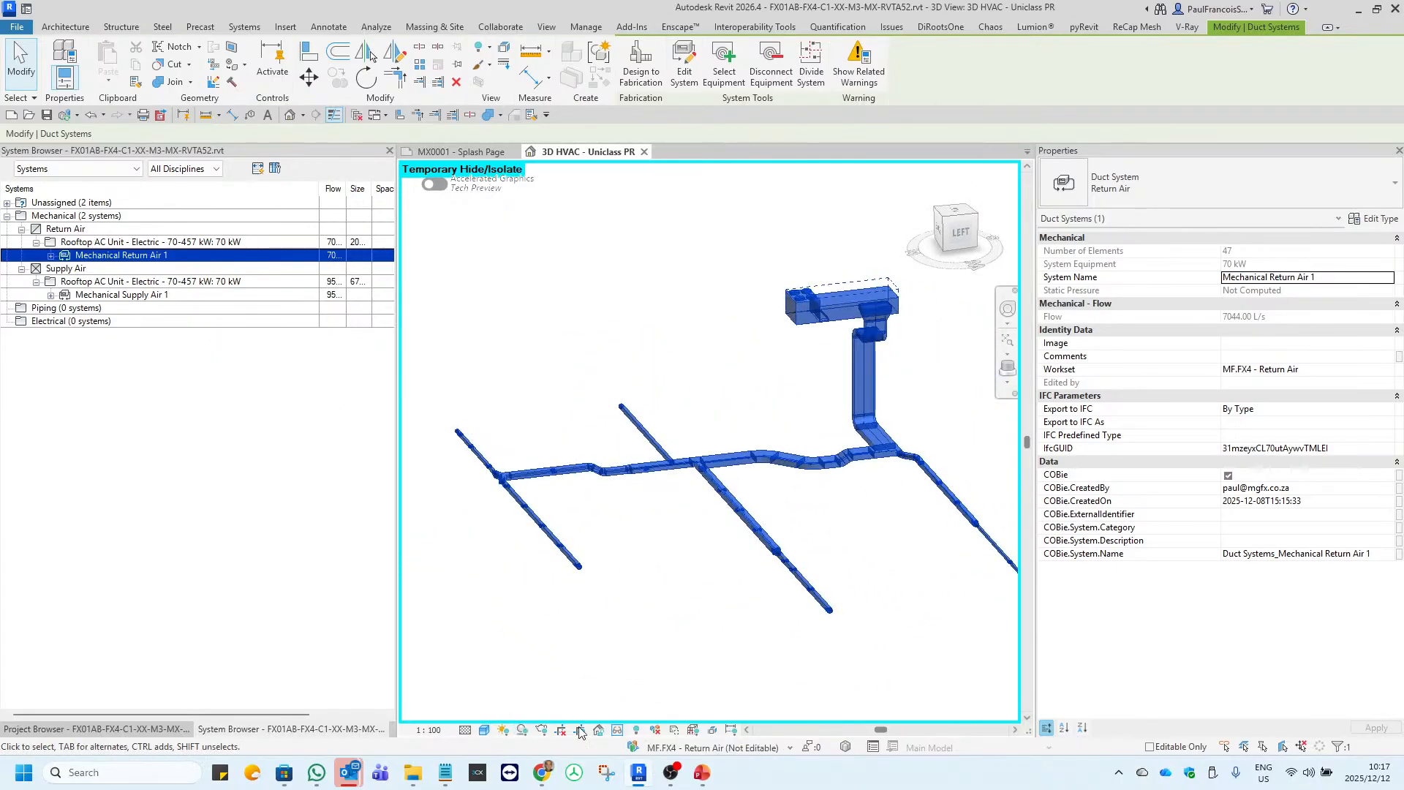
Reset the temporary isolation, then select Mechanical Supply Air 1 and temporarily isolate its elements in the 3D HVAC view.
click(618, 731)
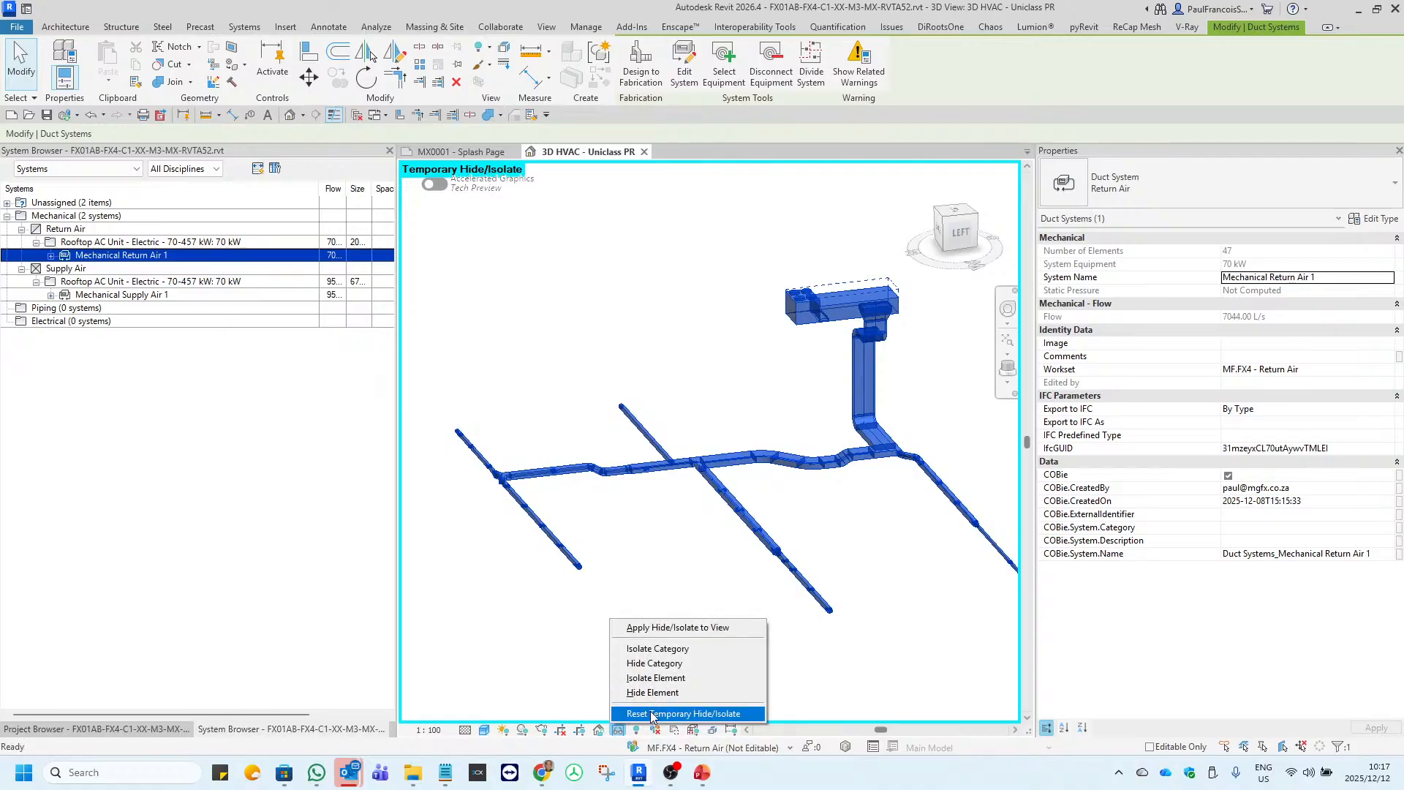
click(158, 295)
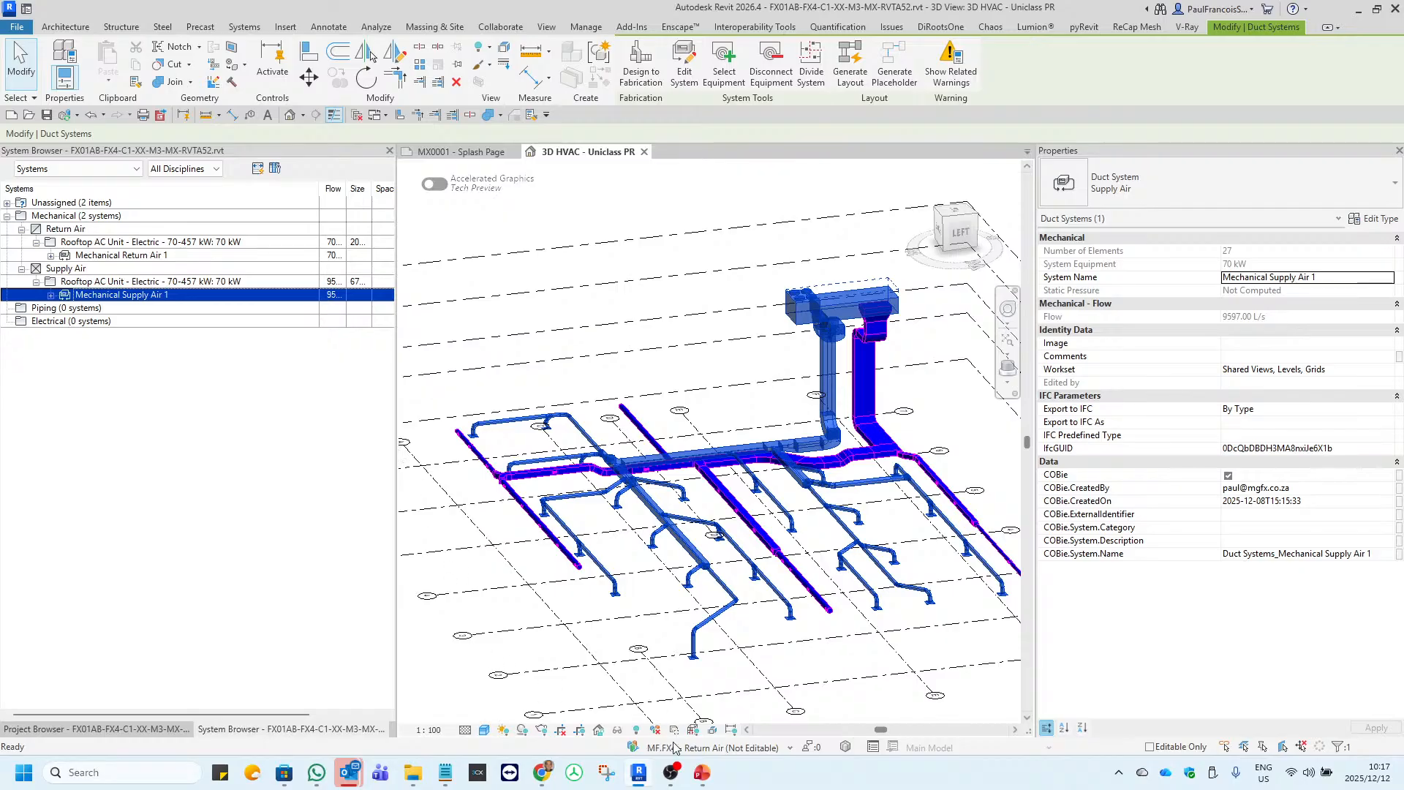
click(618, 731)
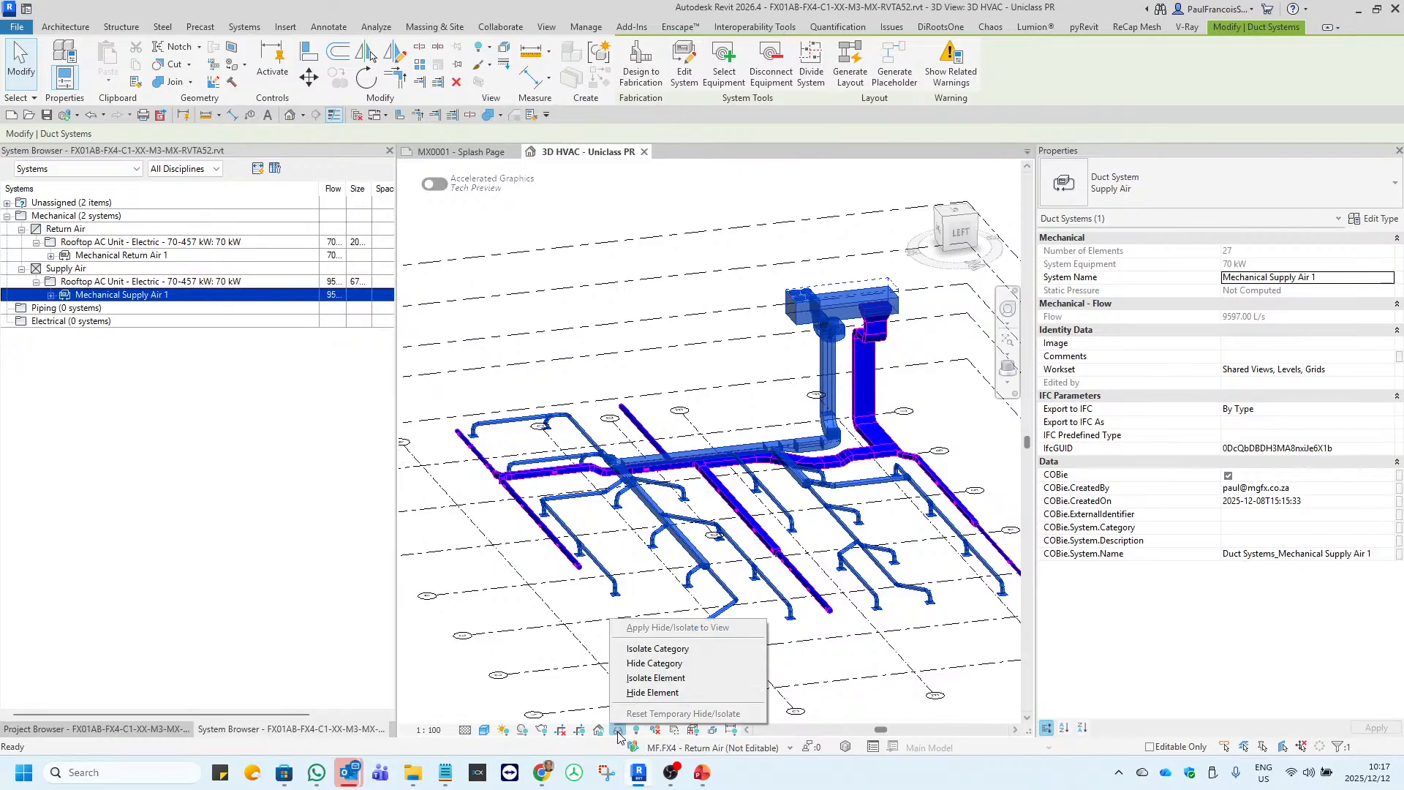
click(656, 679)
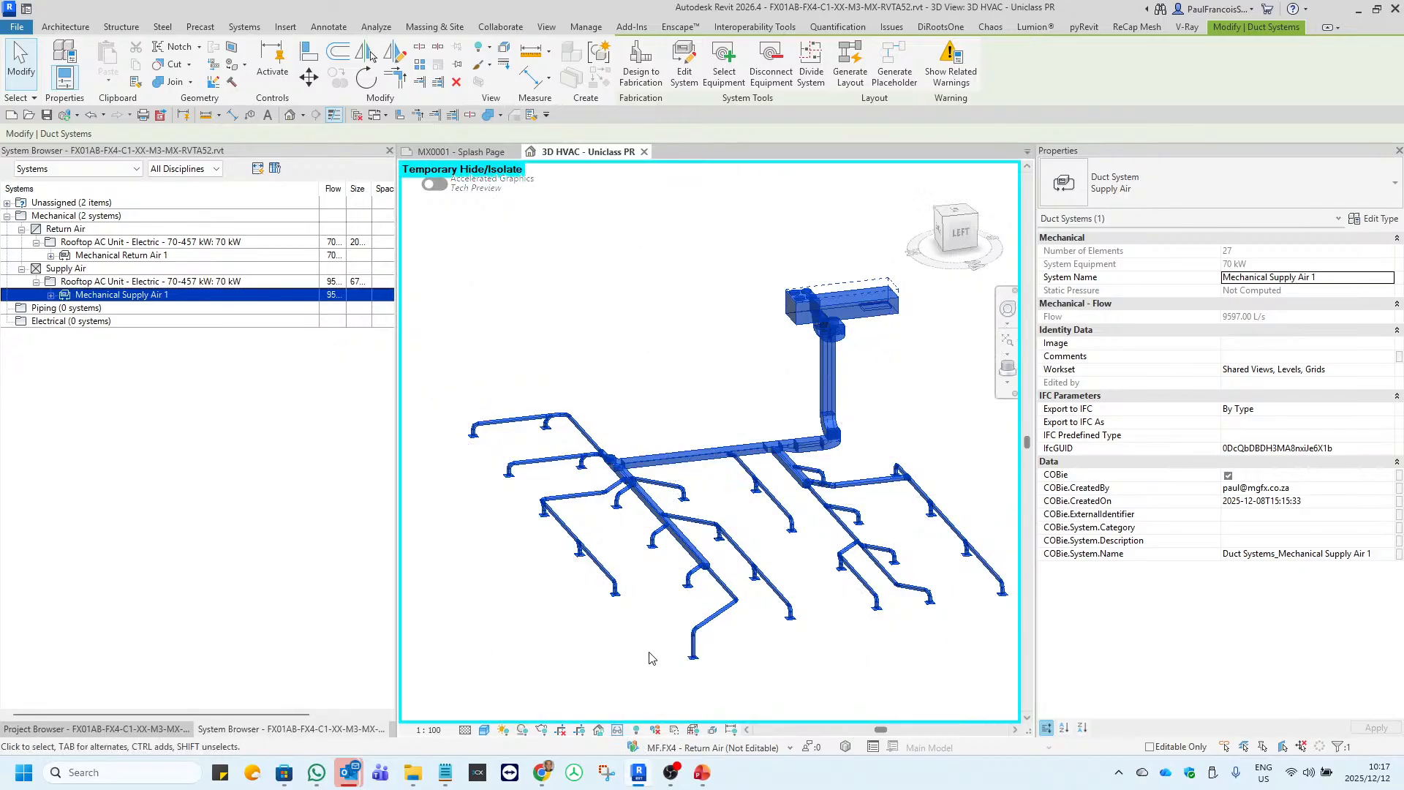
Clear the Mechanical Supply Air 1 selection and reset the temporary hide/isolate to restore the full 3D HVAC view.
click(652, 658)
click(619, 730)
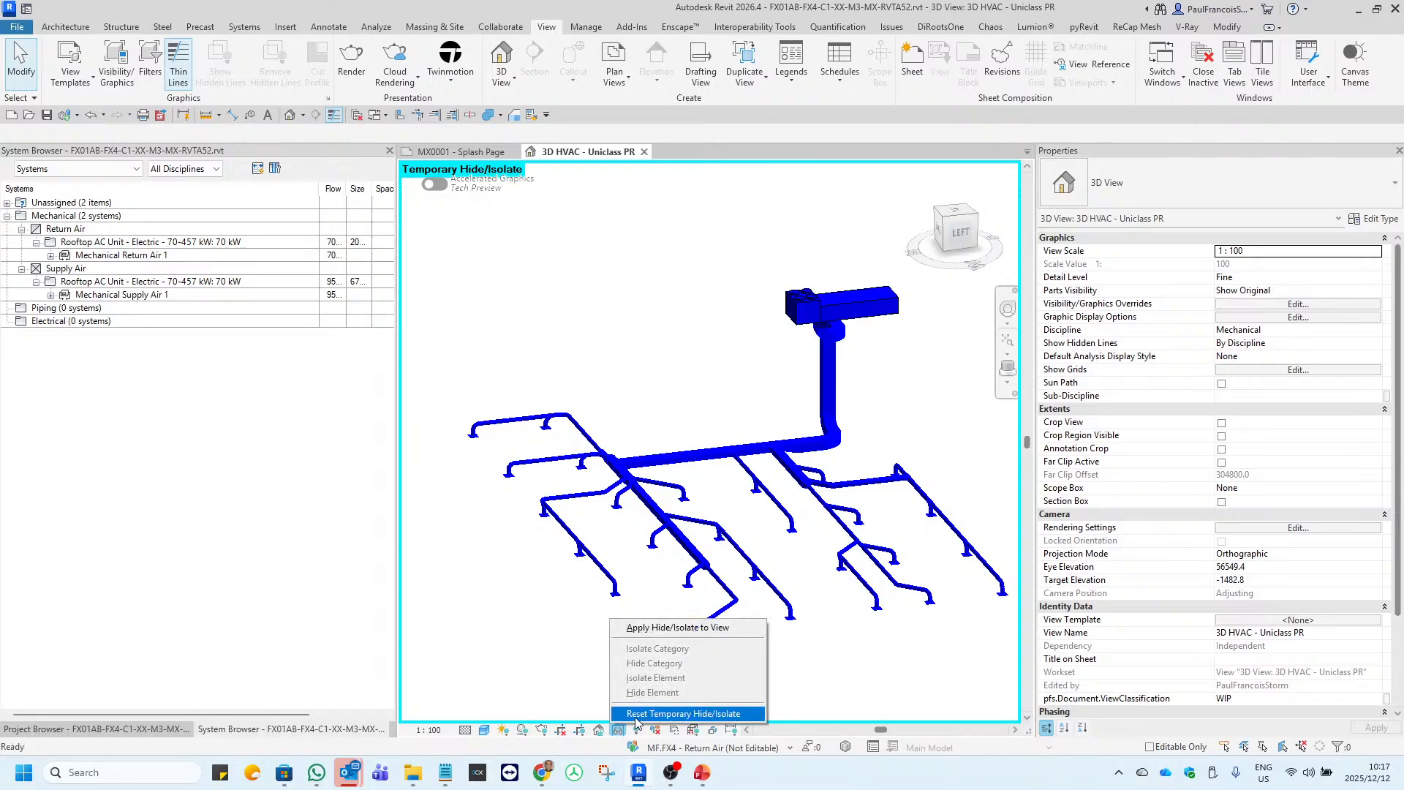
click(636, 715)
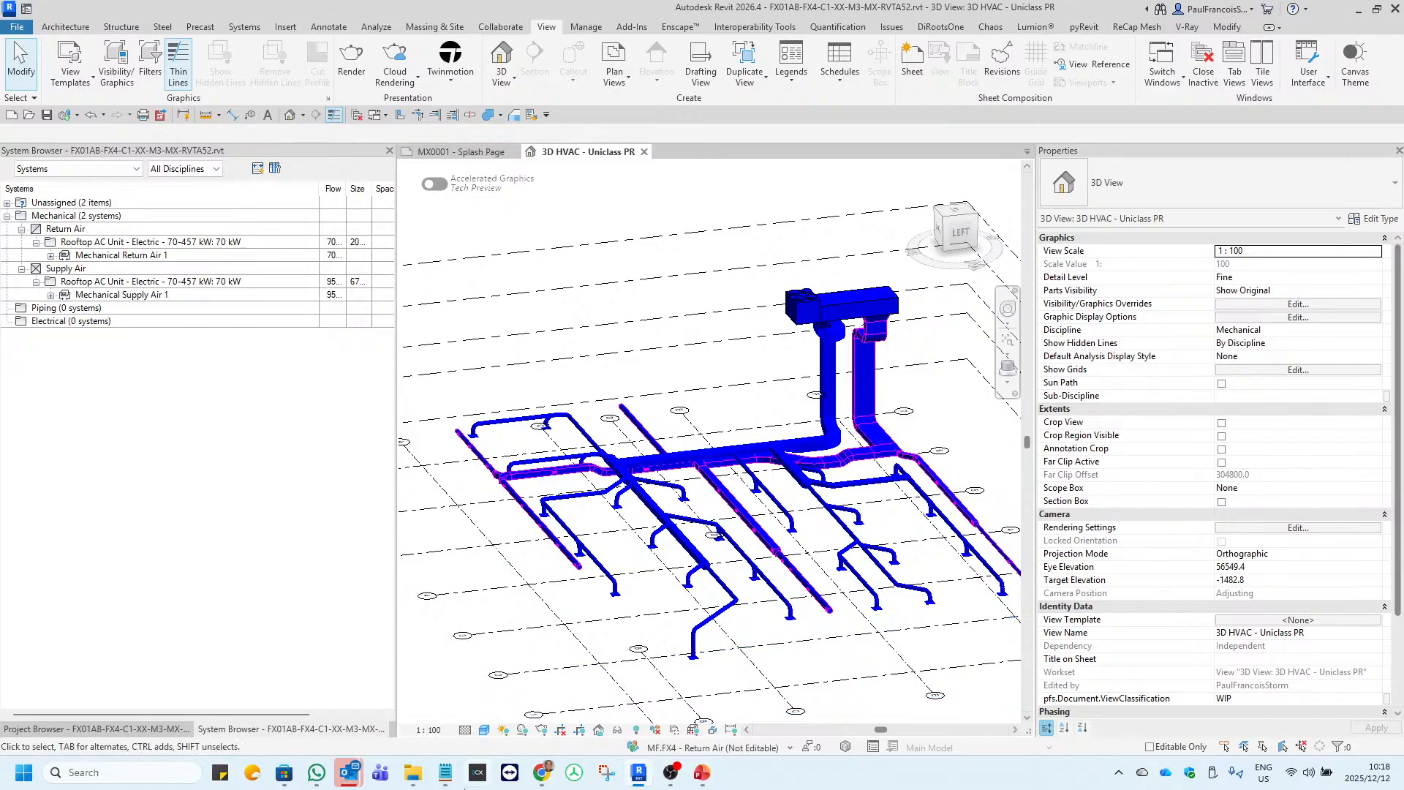
Switch to Autodesk Build in Chrome, check the Mechanical Return Air 2 subcategories, and expand Mechanical Return Air 1 with its details closed.
click(542, 772)
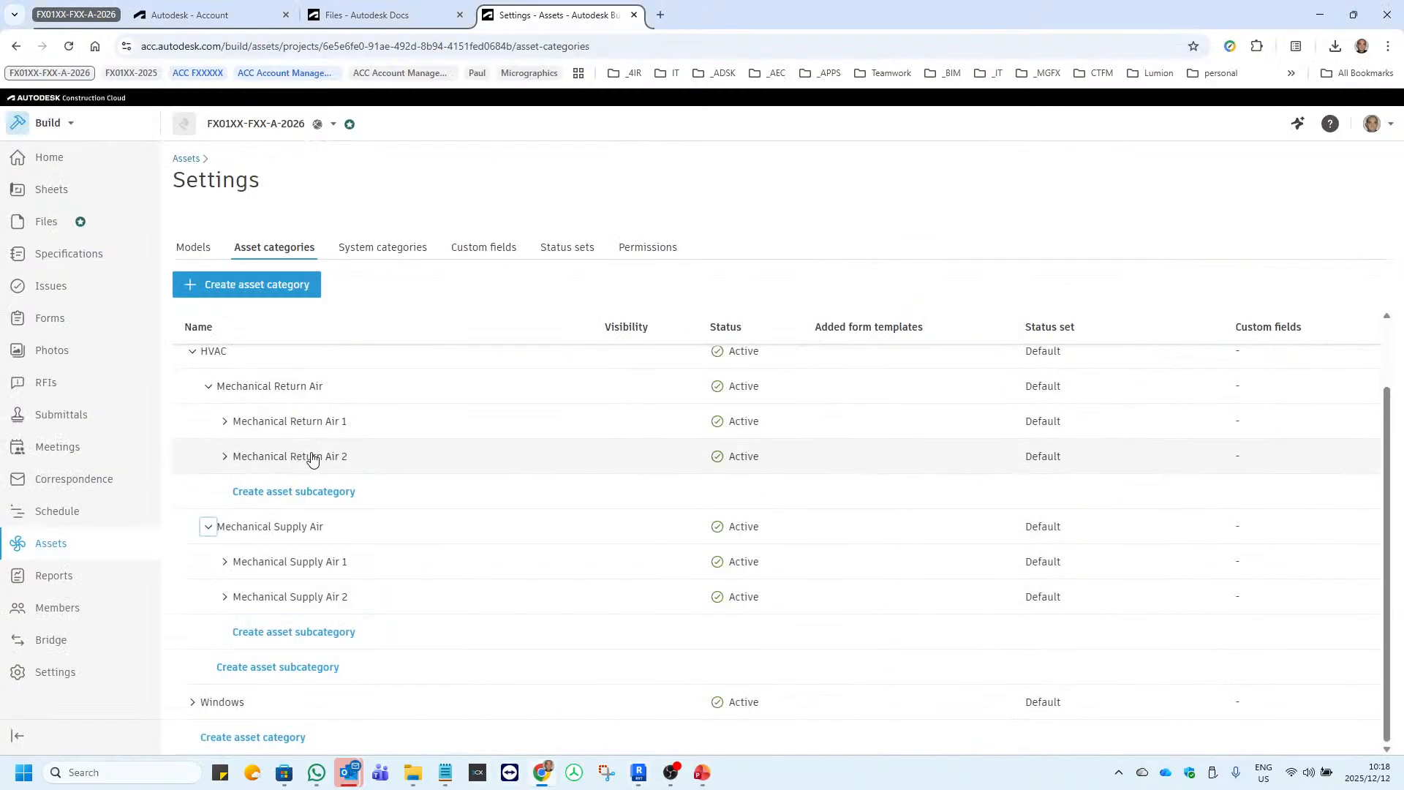
click(224, 457)
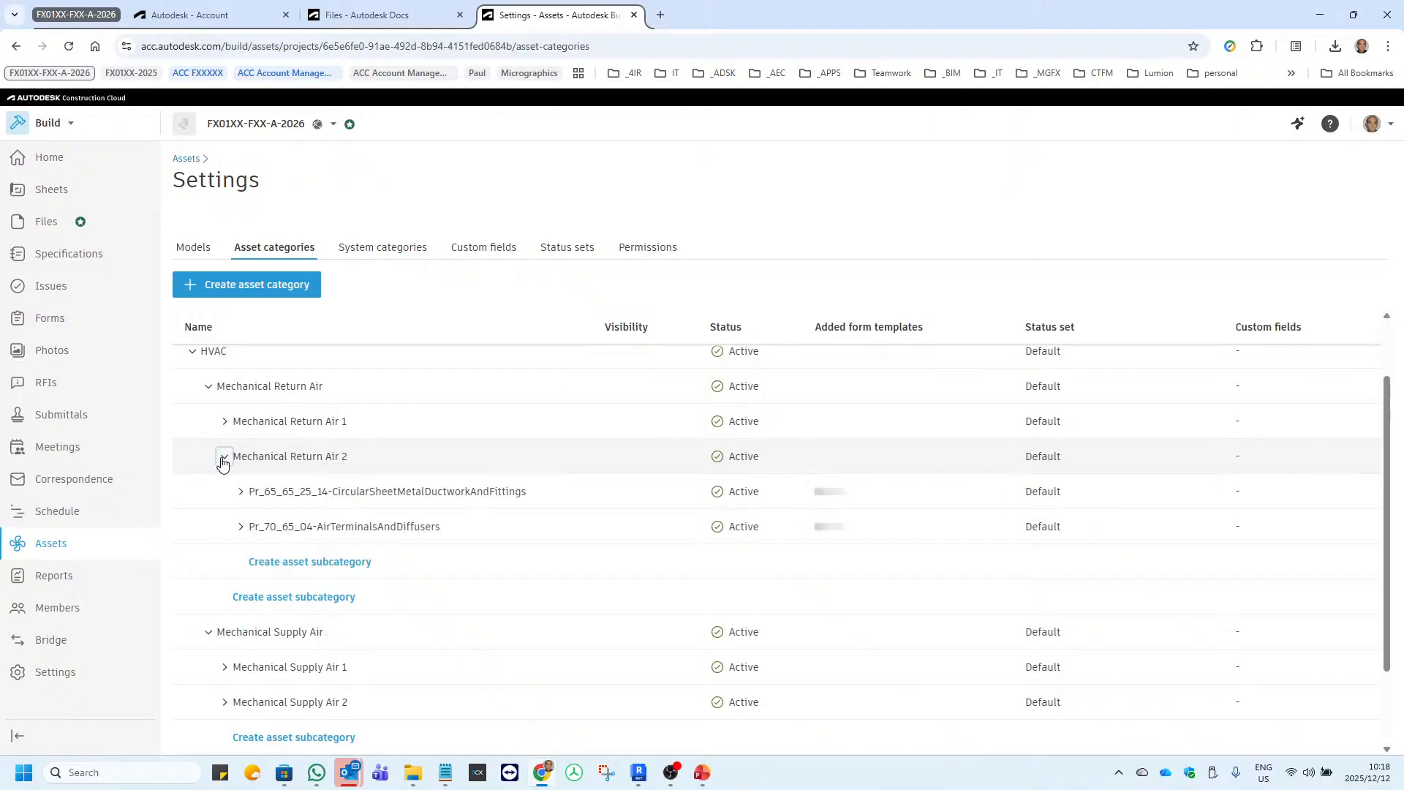
click(224, 457)
click(229, 419)
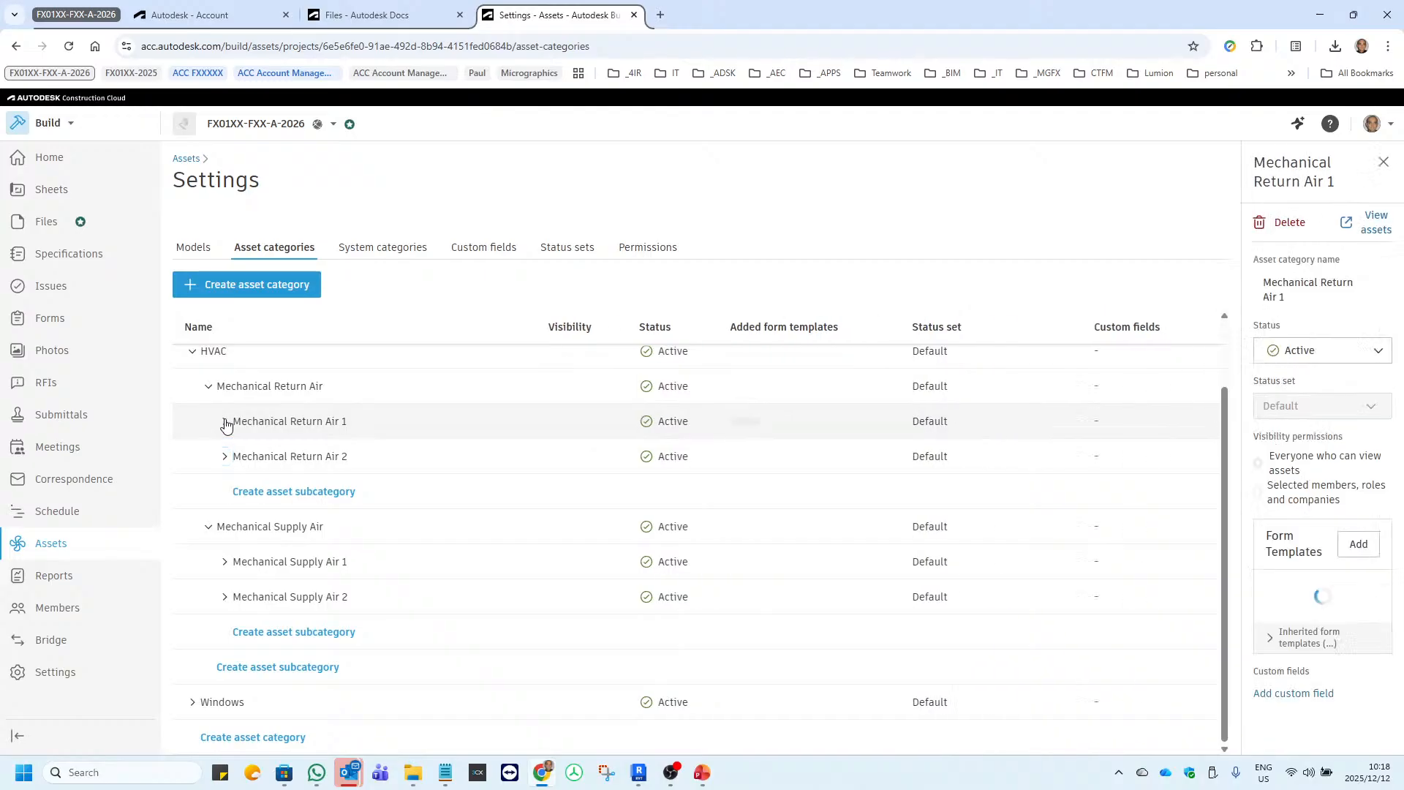
click(225, 423)
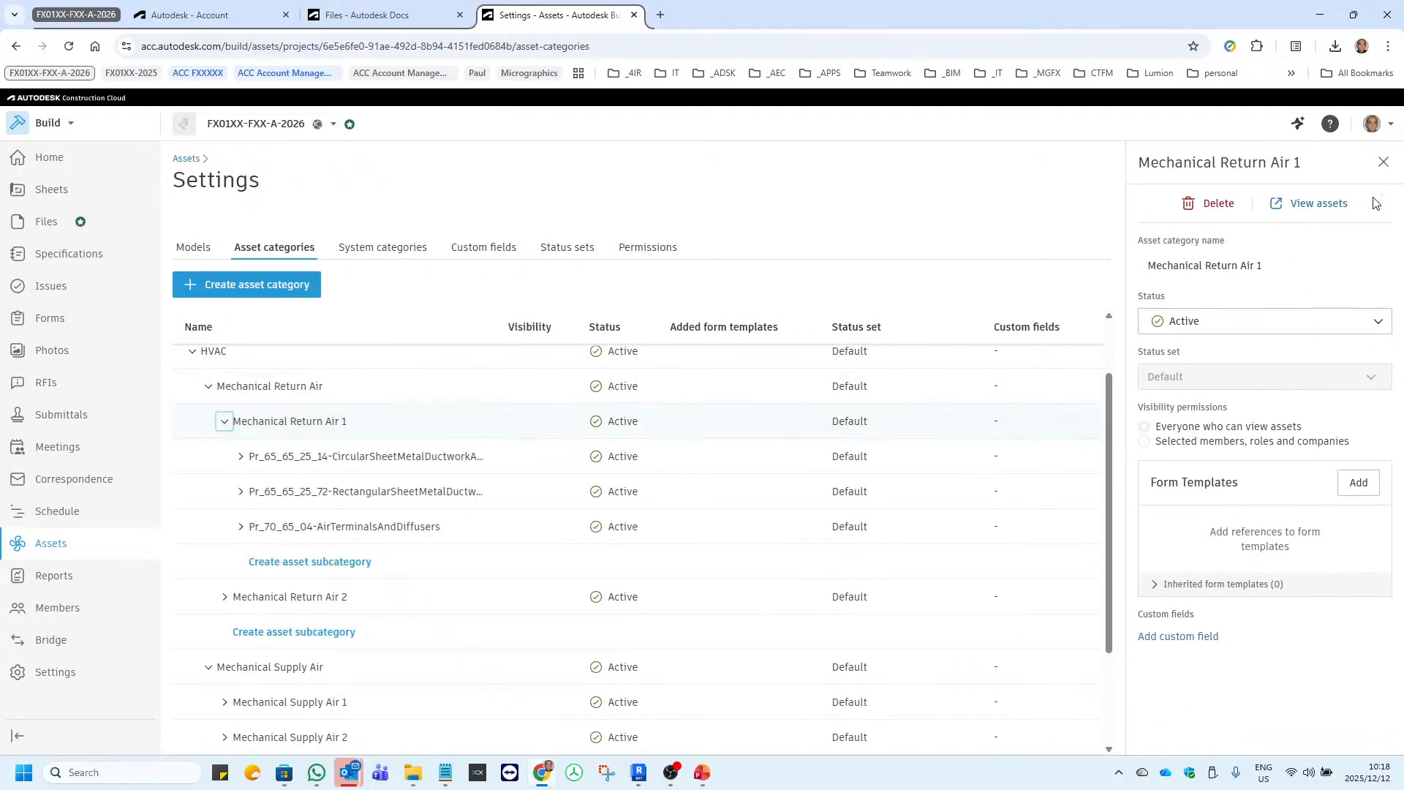
click(1383, 162)
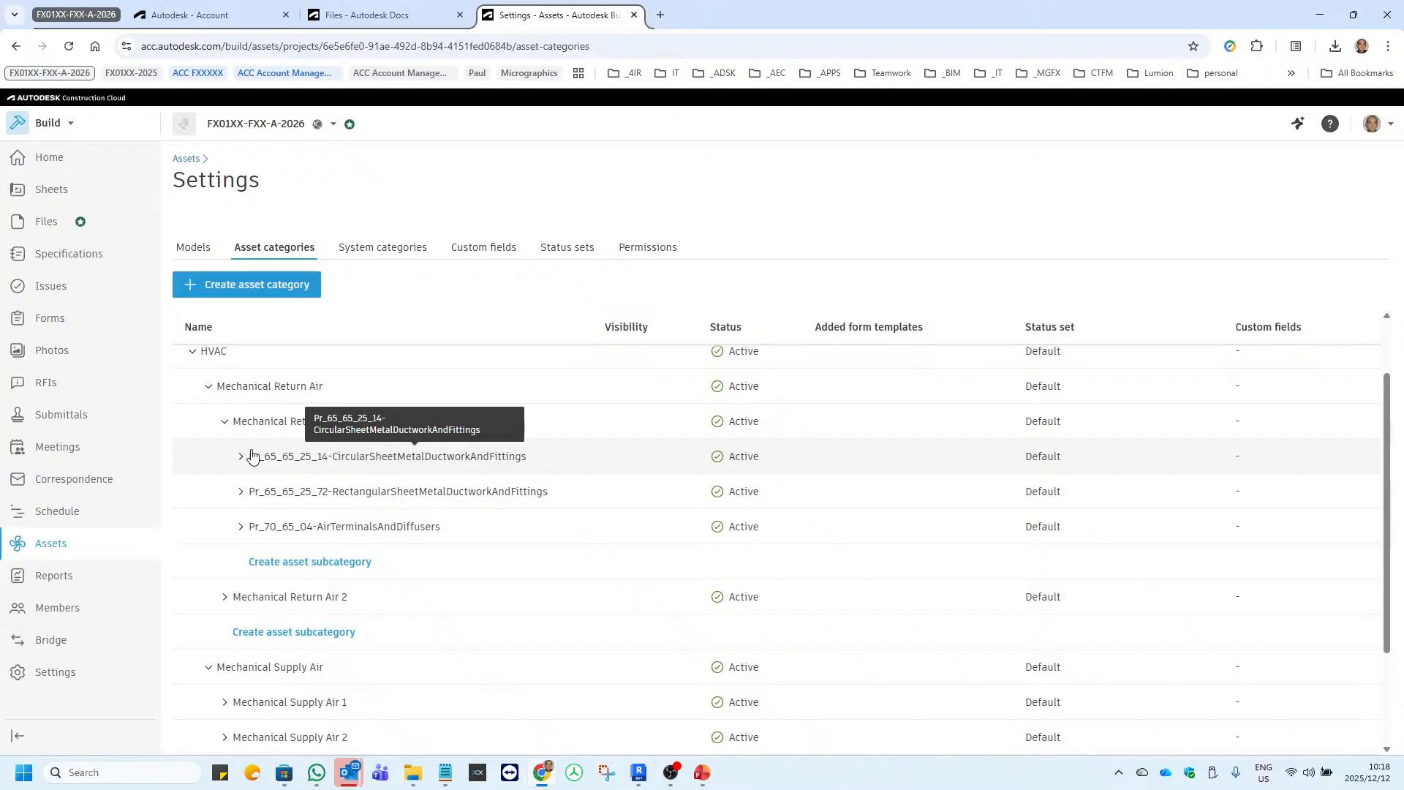
Expand the circular ductwork, rectangular ductwork, and air terminals and diffusers subcategories under Mechanical Return Air 1.
scroll(253, 456, down, 2)
scroll(249, 498, up, 3)
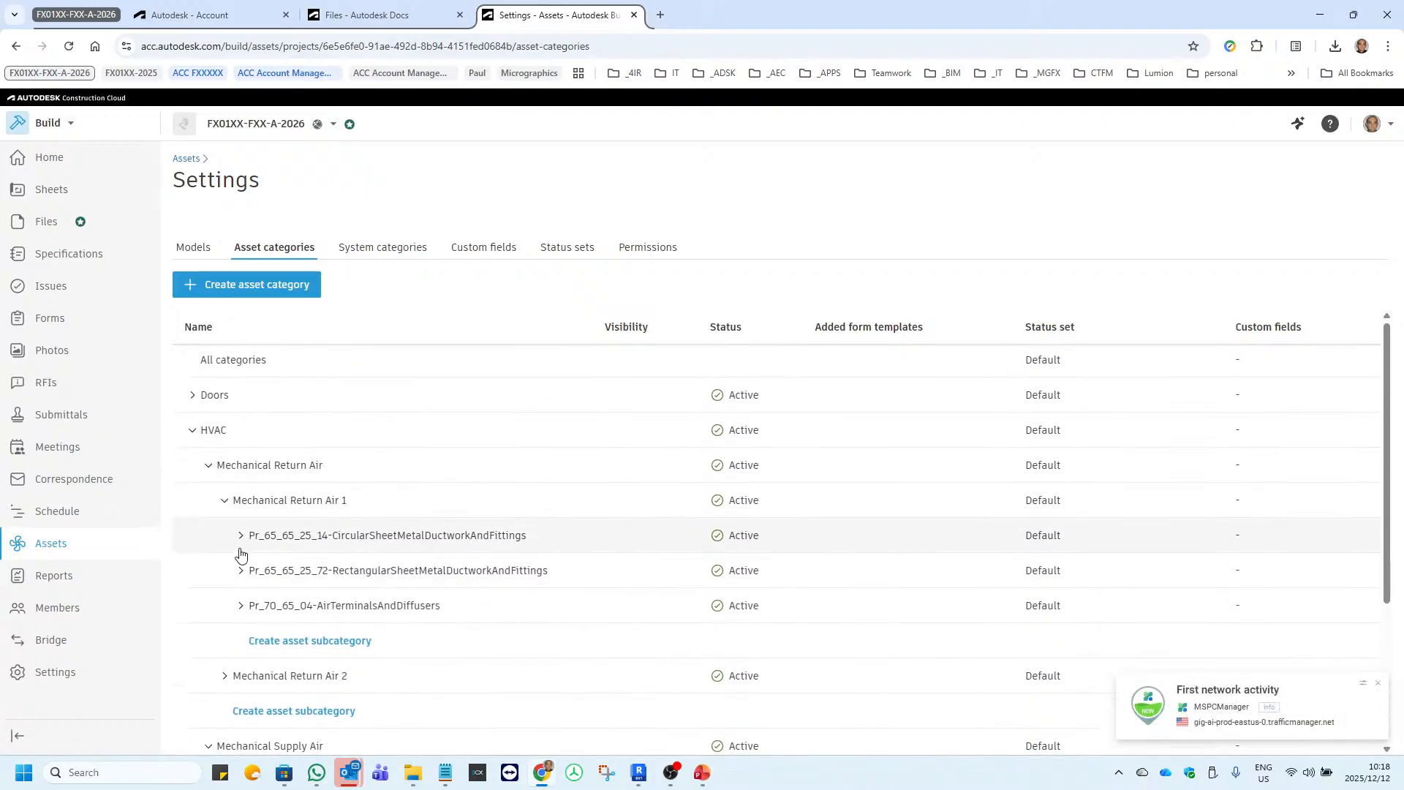
click(241, 536)
scroll(246, 505, down, 2)
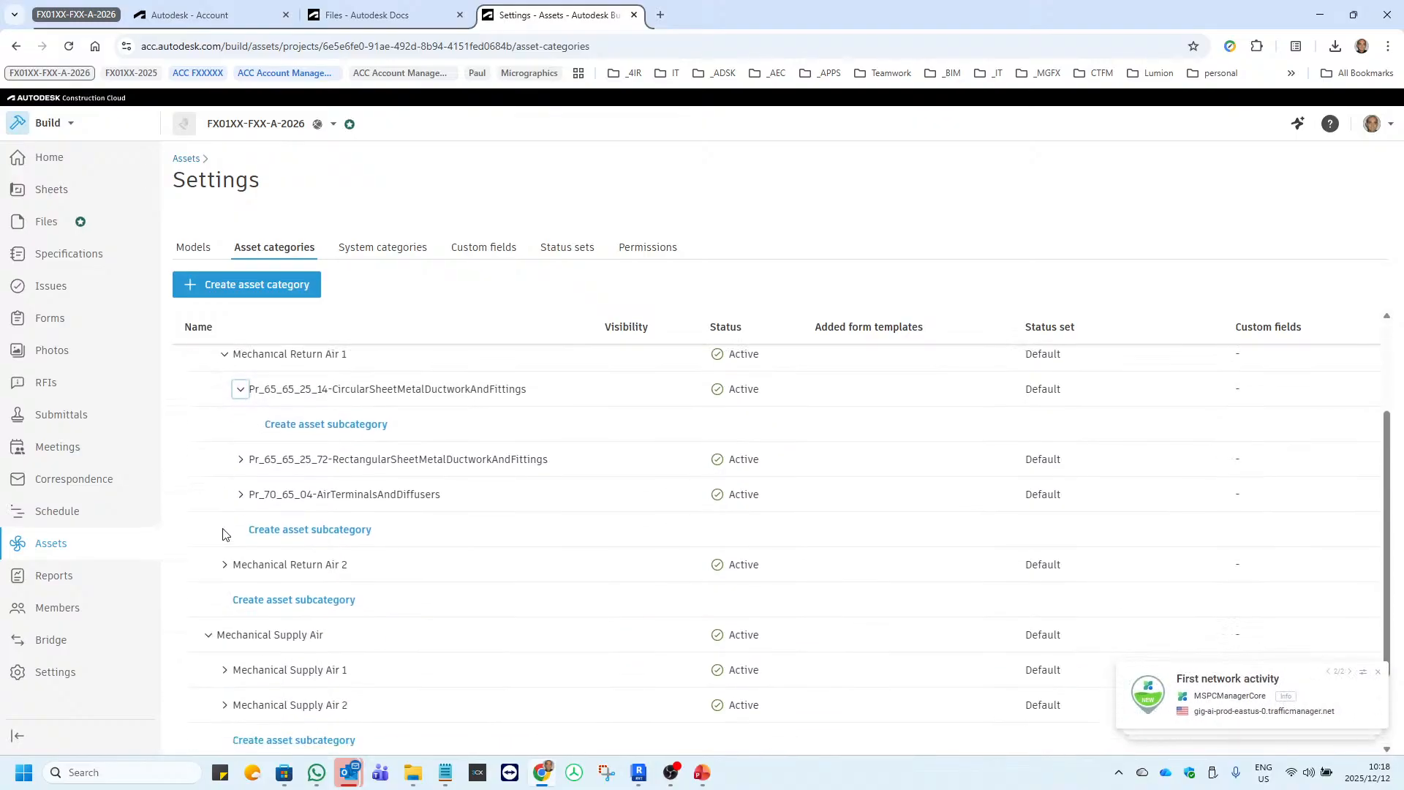
click(241, 460)
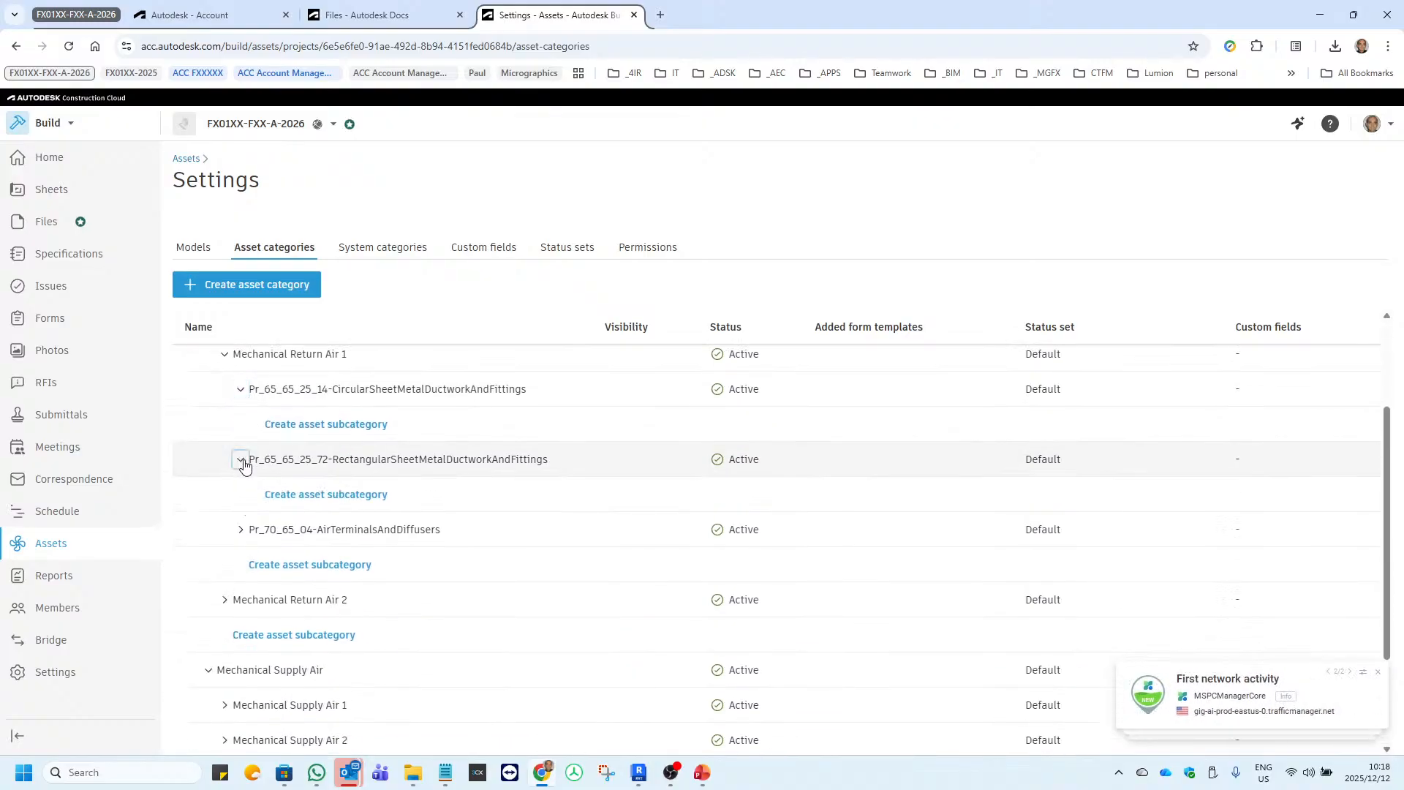
click(241, 530)
scroll(220, 521, down, 2)
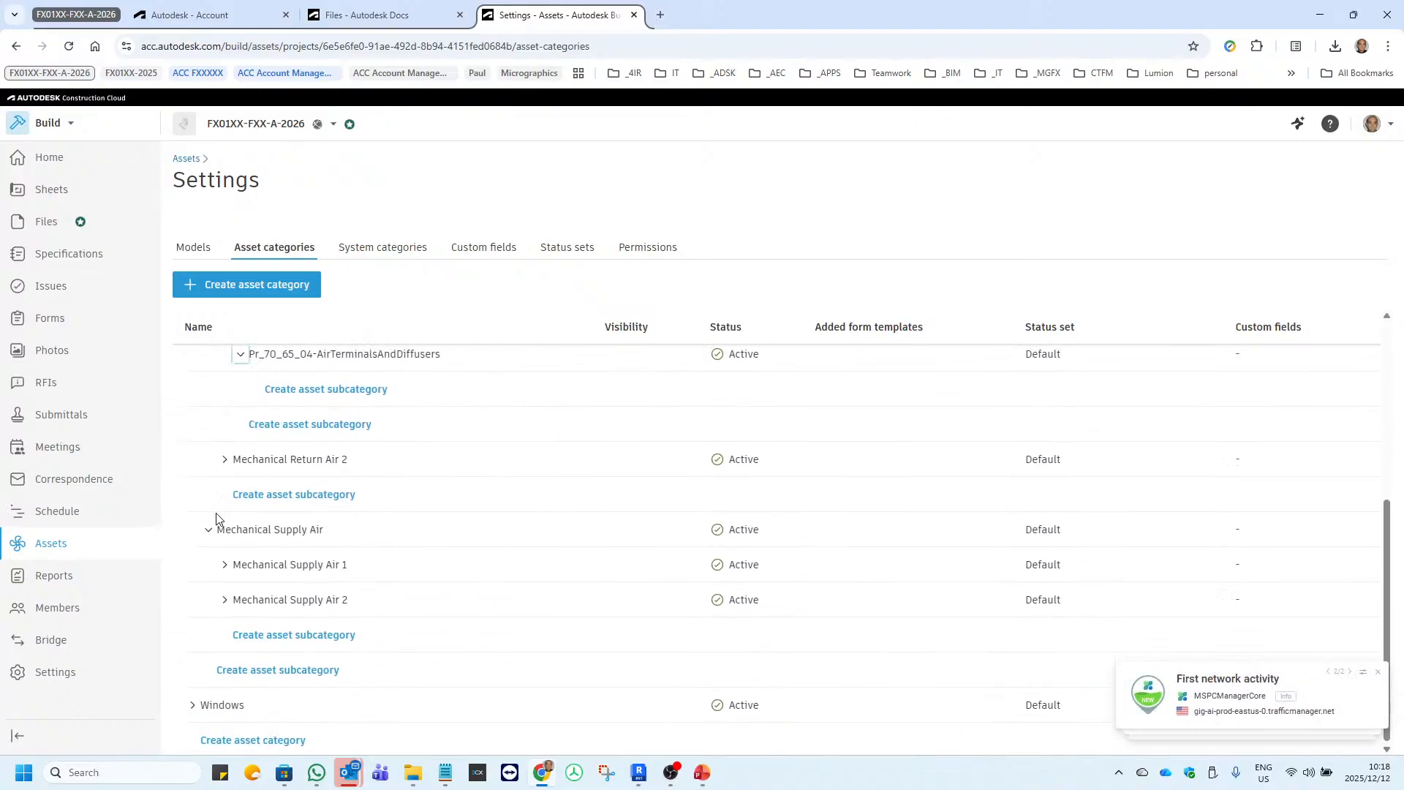
Expand Mechanical Supply Air 1, and copy the category name of the circular sheet metal ductwork subcategory under Mechanical Return Air 1.
click(224, 561)
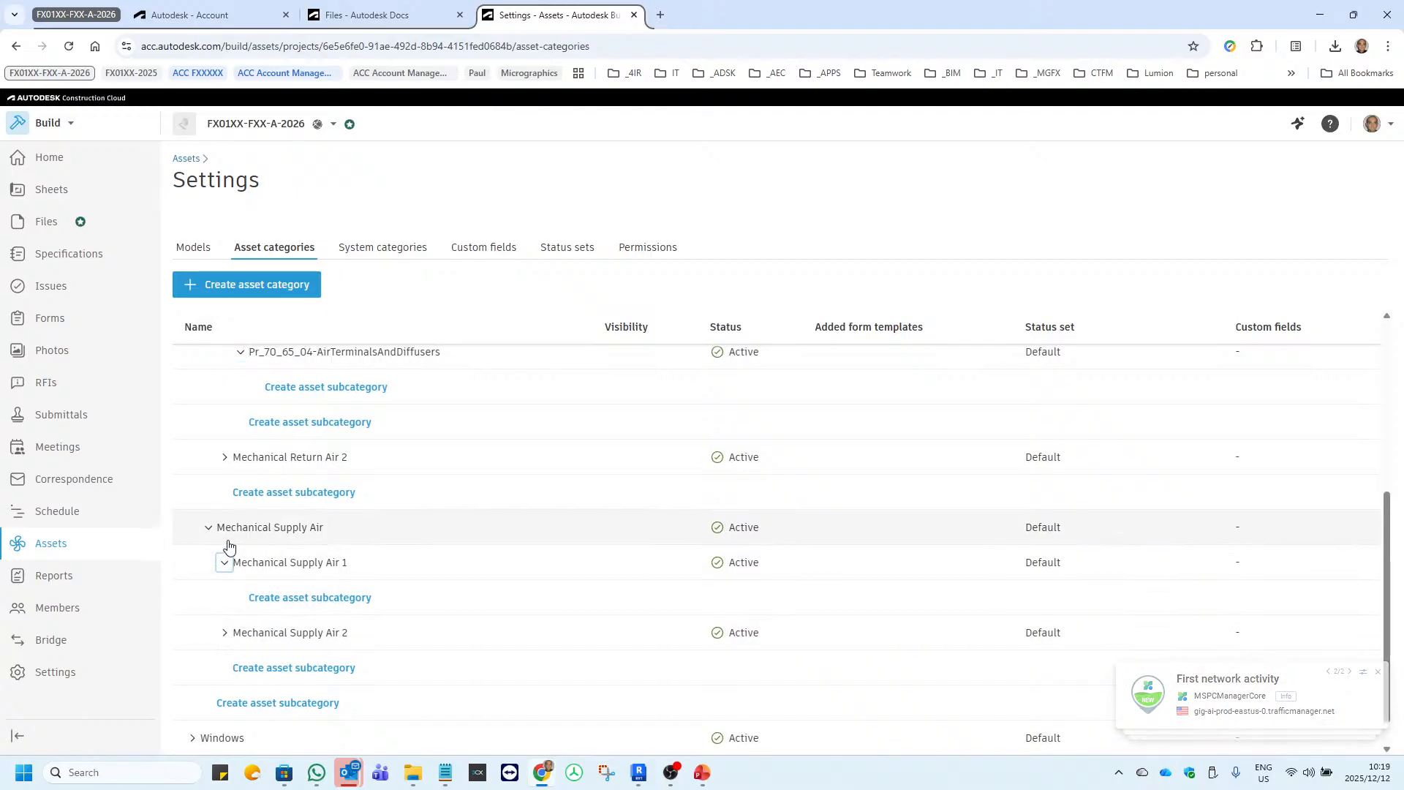
scroll(227, 541, up, 1)
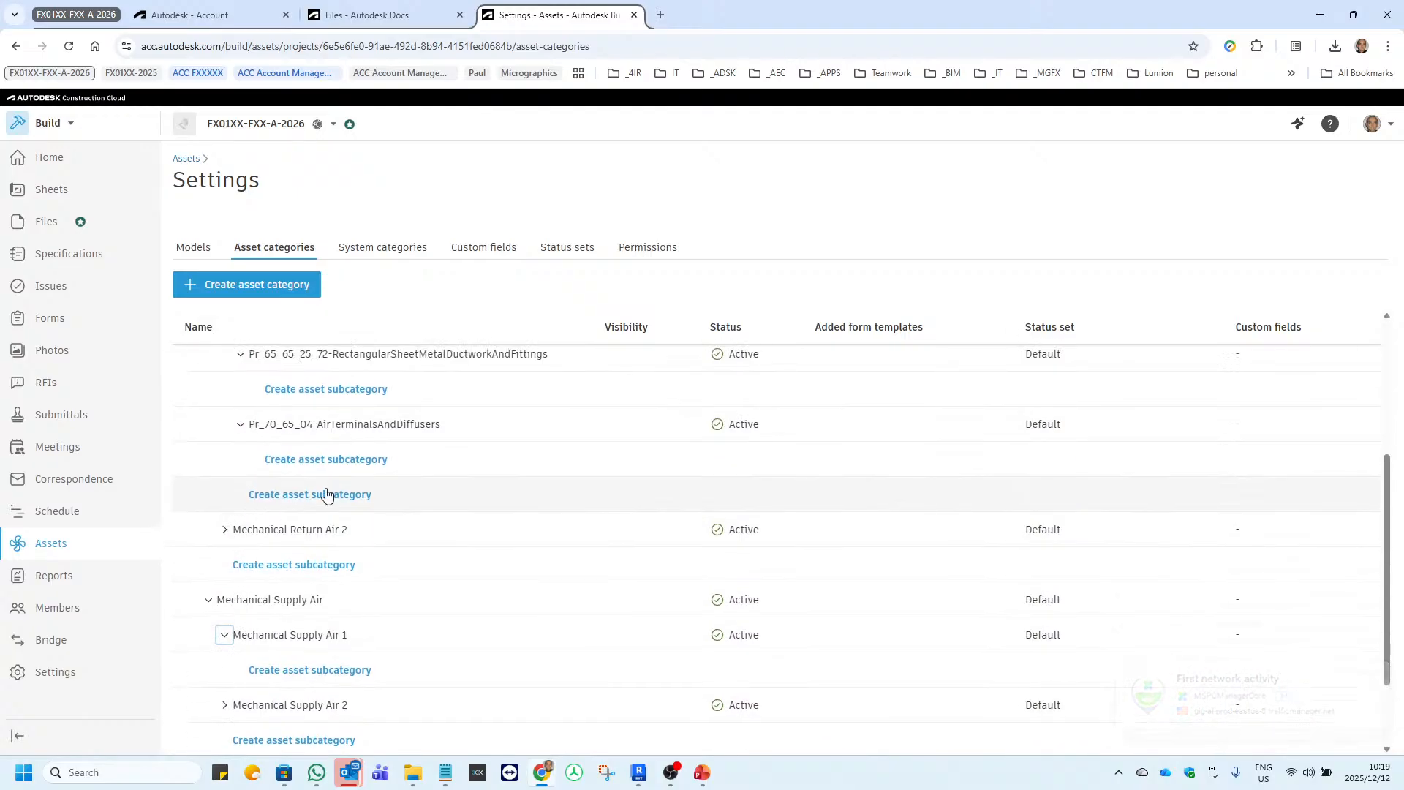
scroll(327, 492, up, 3)
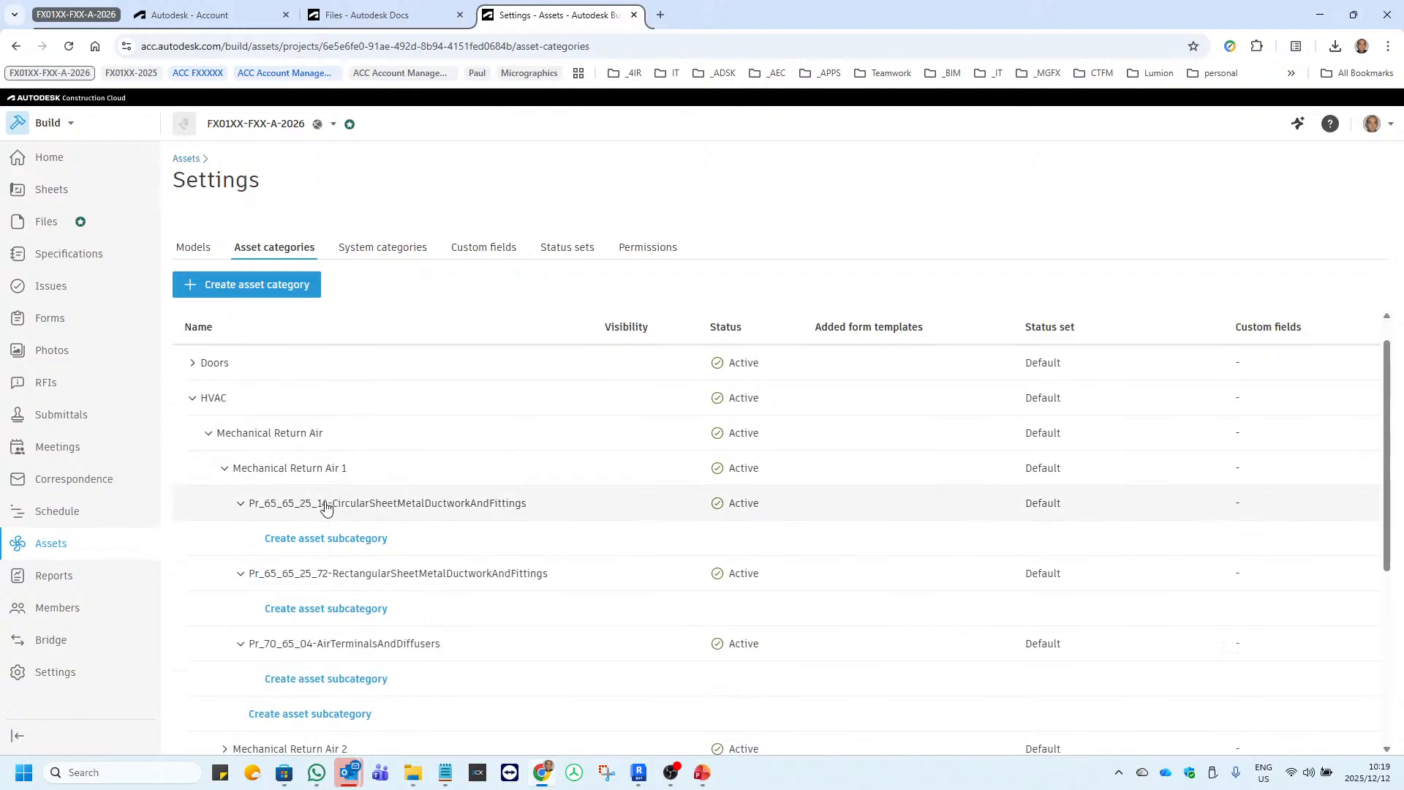
click(361, 510)
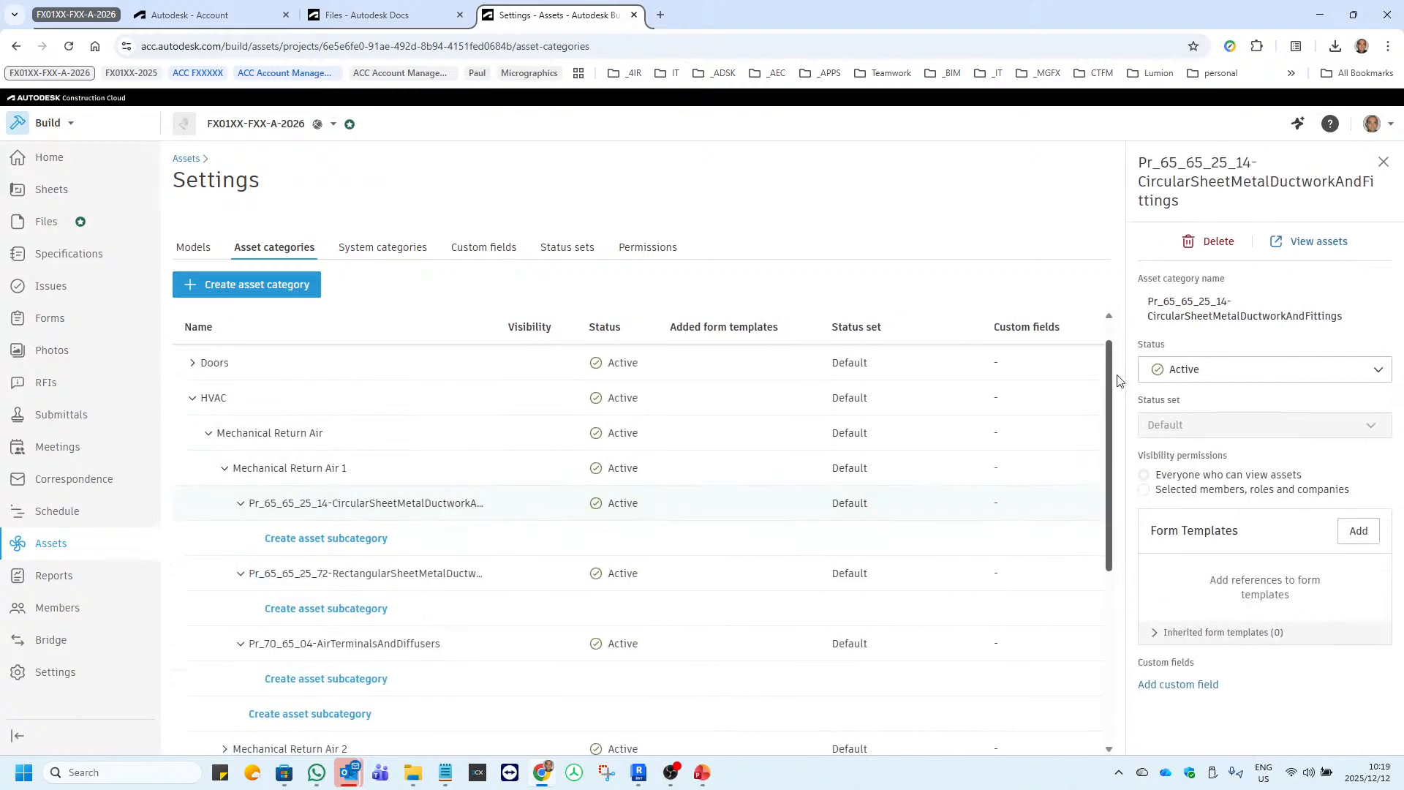
click(1381, 310)
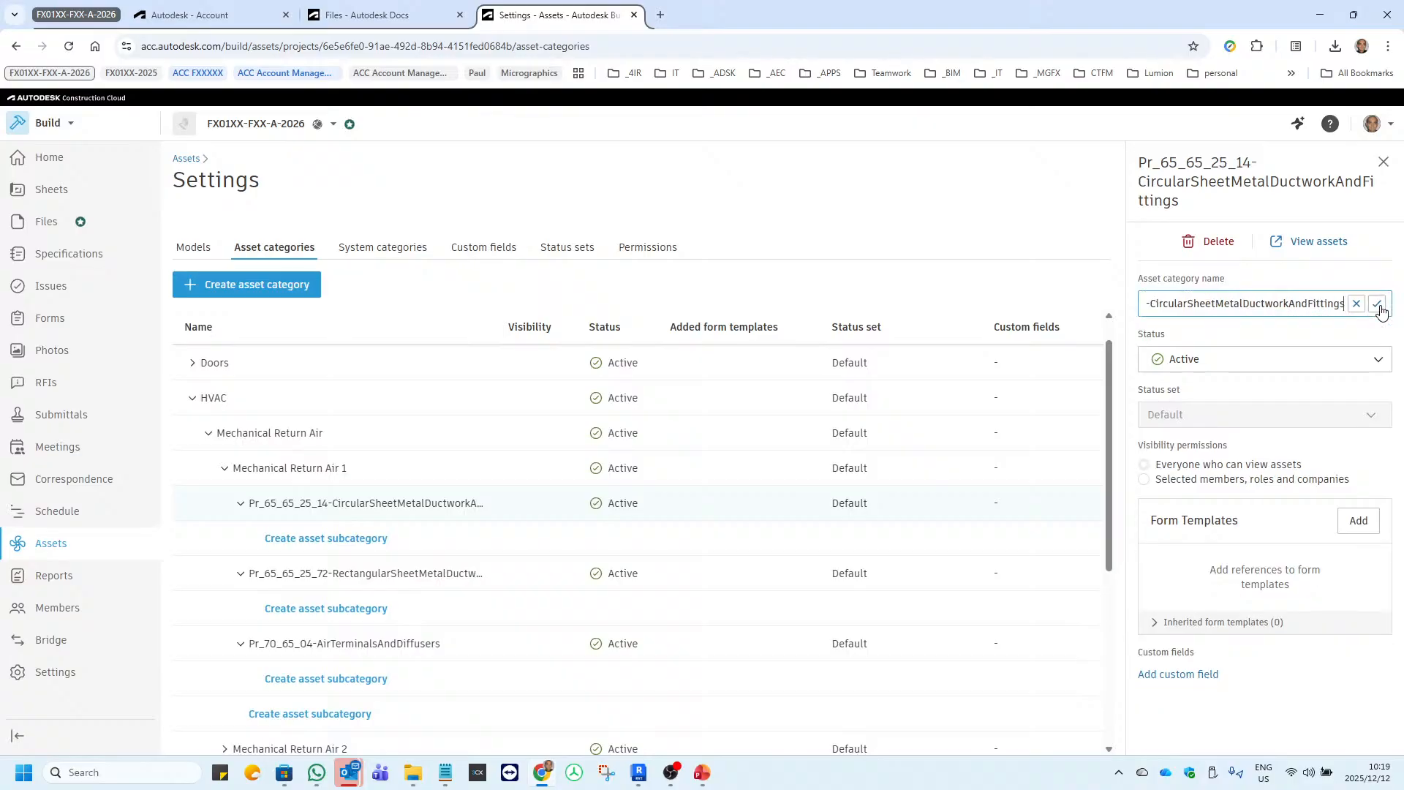
triple_click(1209, 308)
key(ctrl+c)
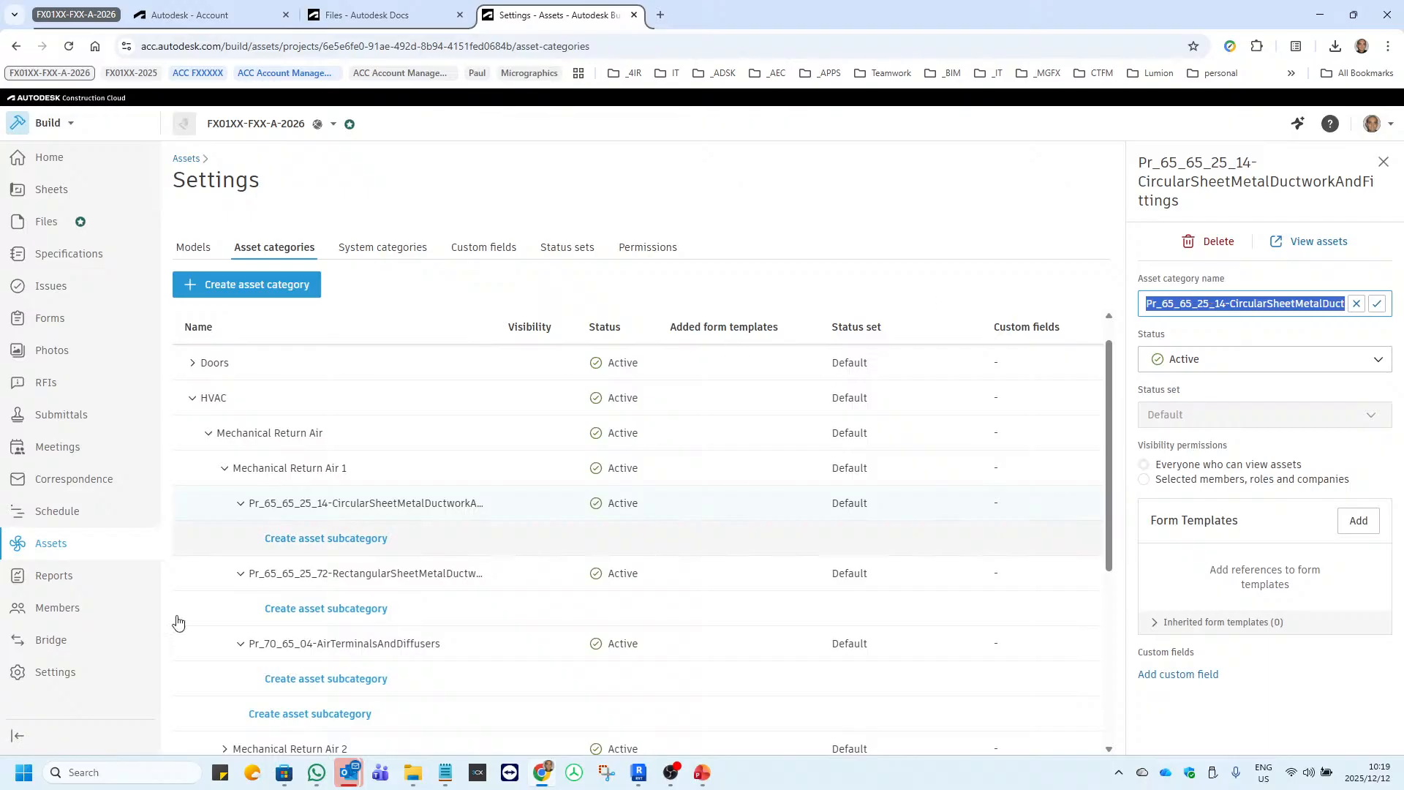
Create the asset subcategory Pr_65_65_25_14-CircularSheetMetalDuctworkAndFittings under Mechanical Supply Air 1.
scroll(219, 493, down, 5)
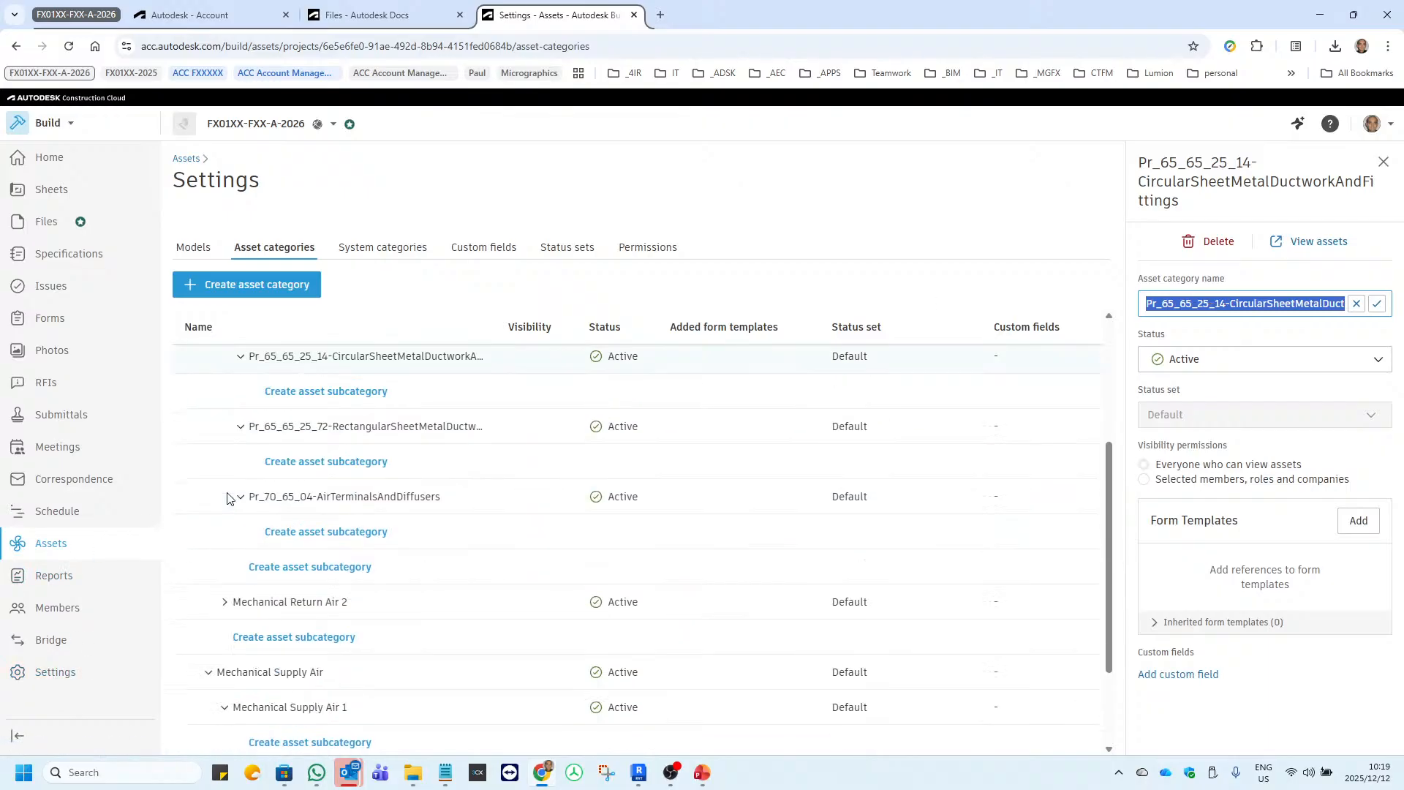
click(301, 568)
click(302, 561)
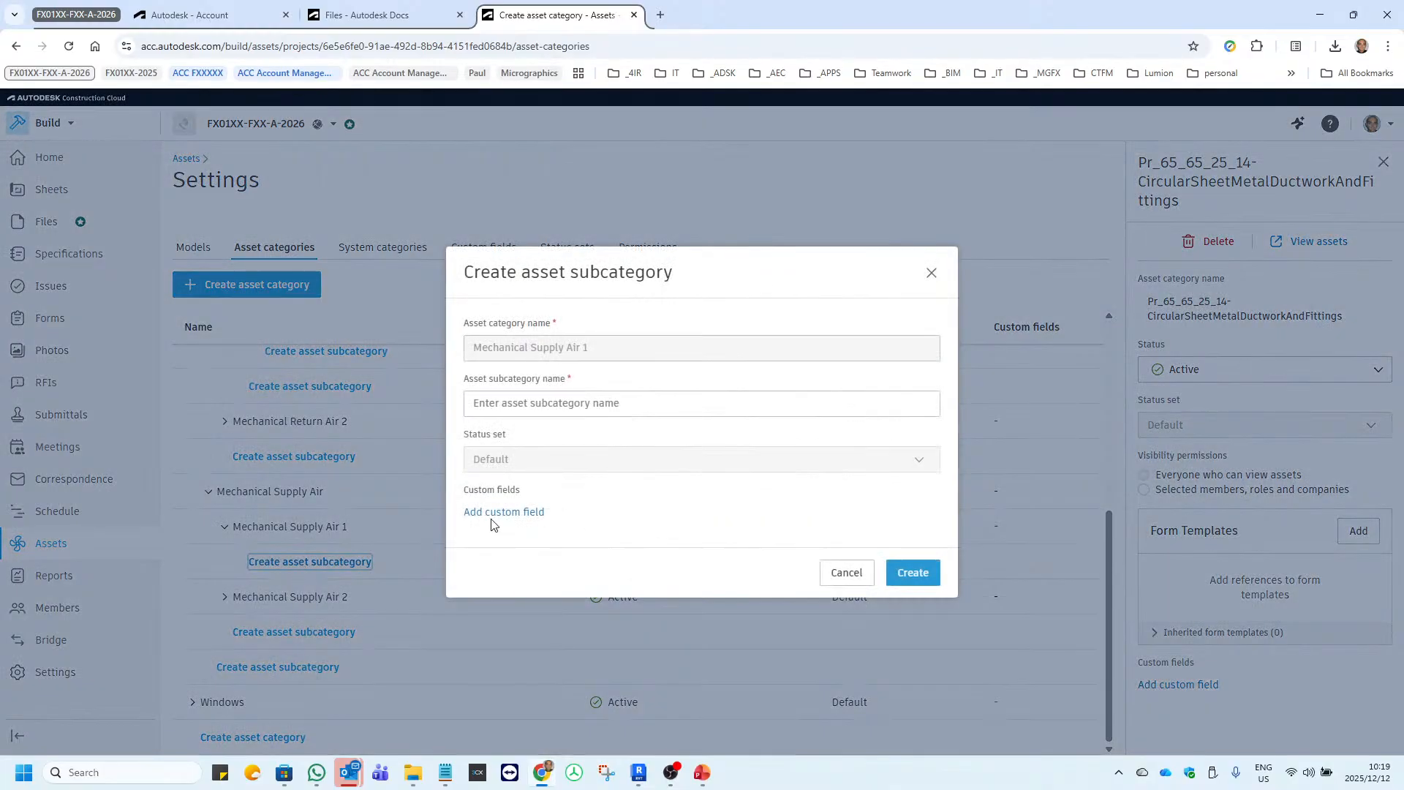
click(528, 408)
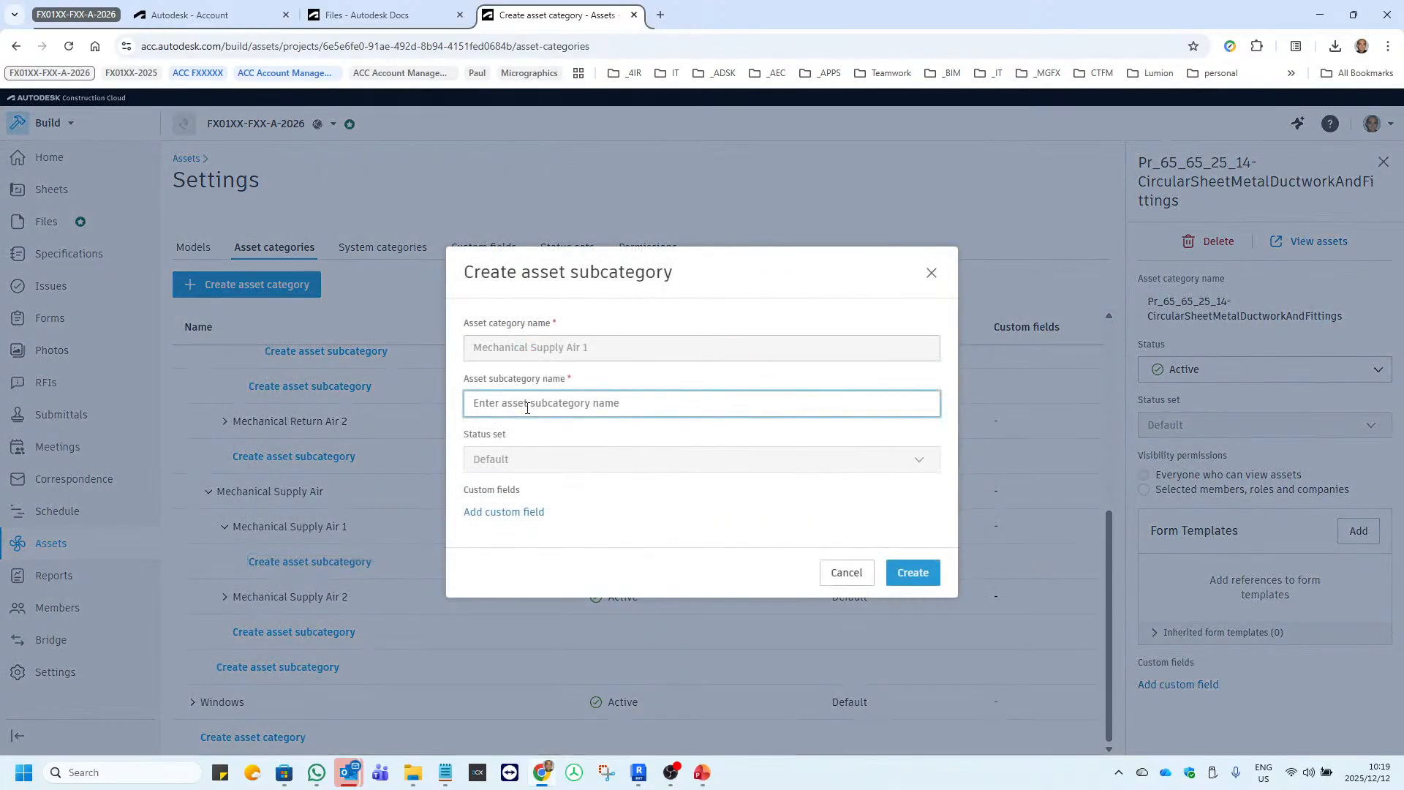
key(ctrl+v)
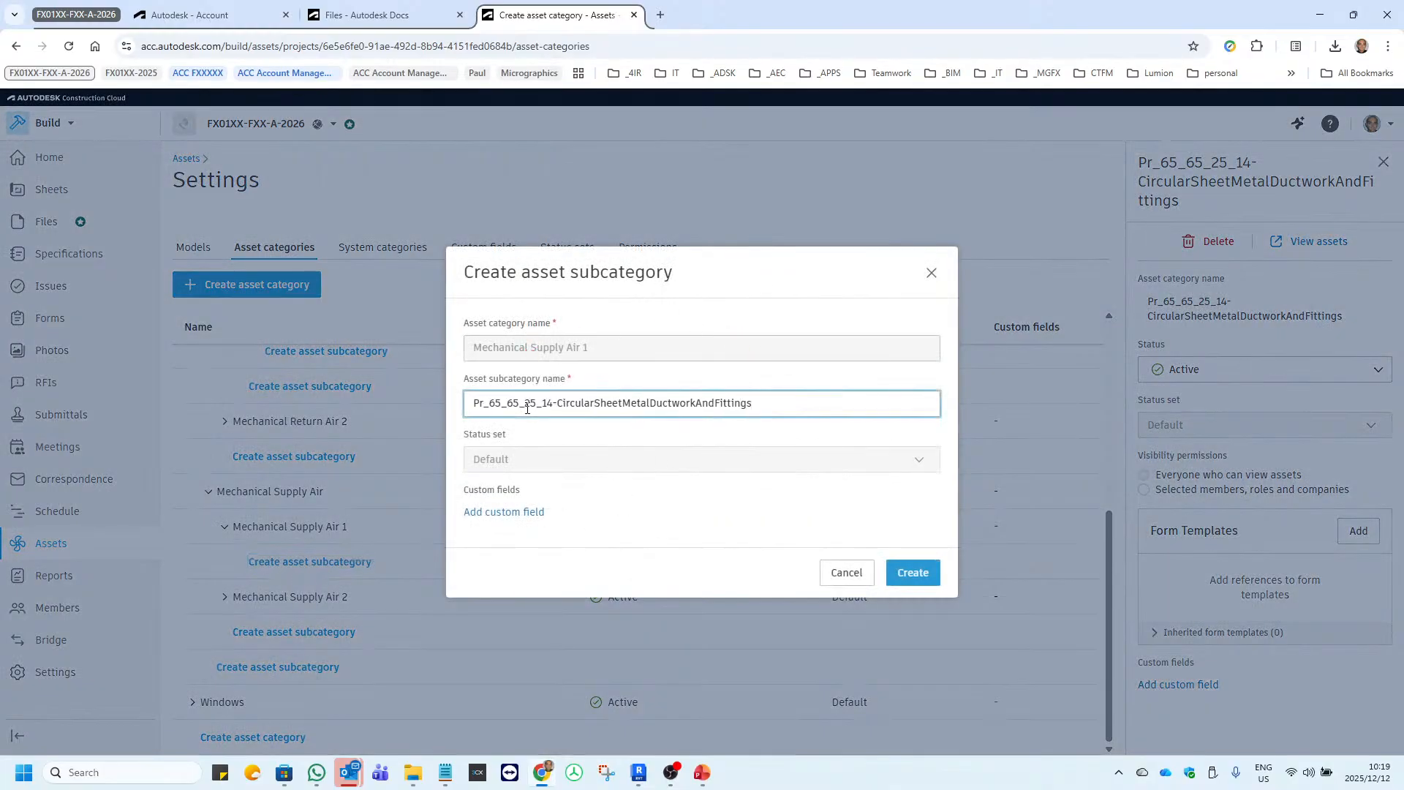
click(911, 572)
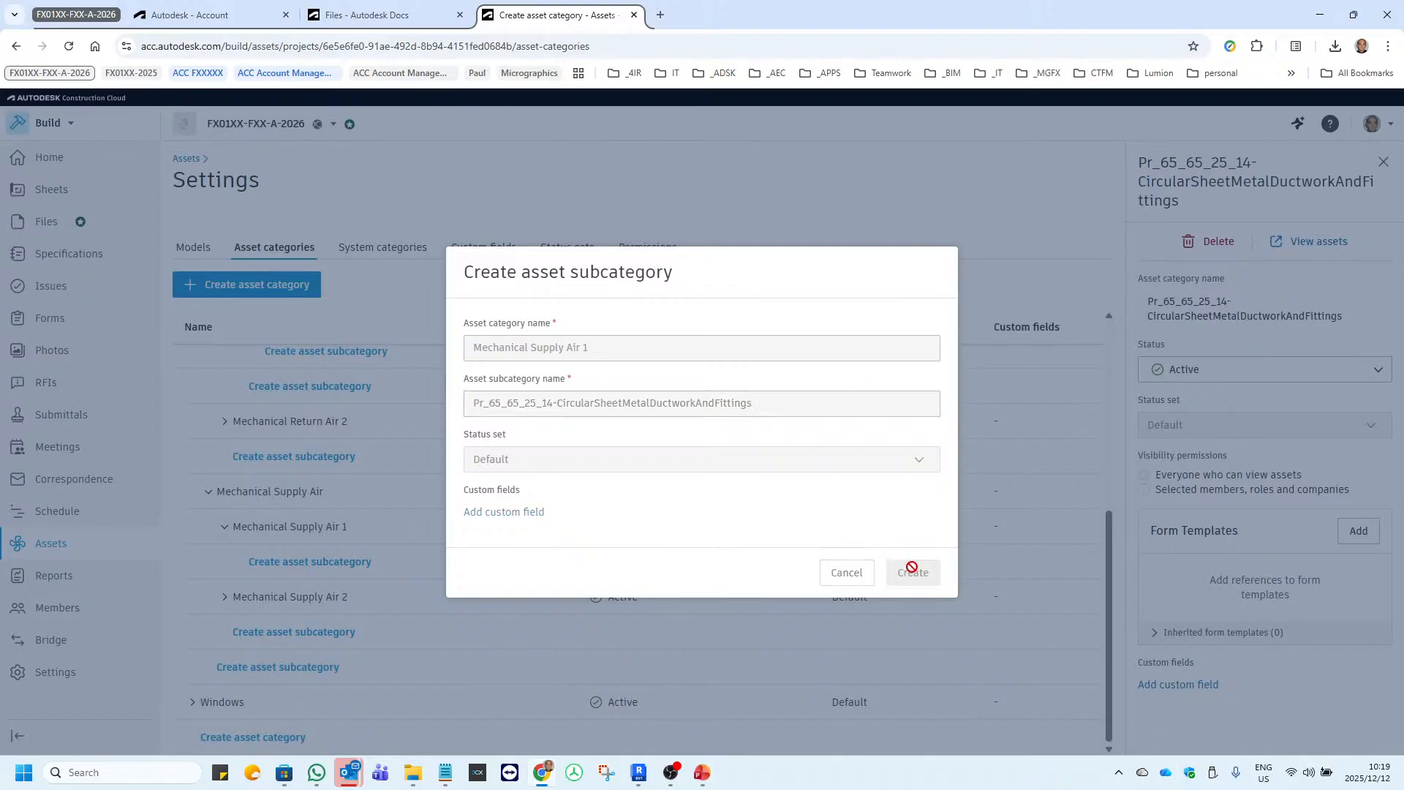
Copy the category name of the rectangular sheet metal ductwork subcategory under Mechanical Return Air 1.
scroll(517, 476, up, 4)
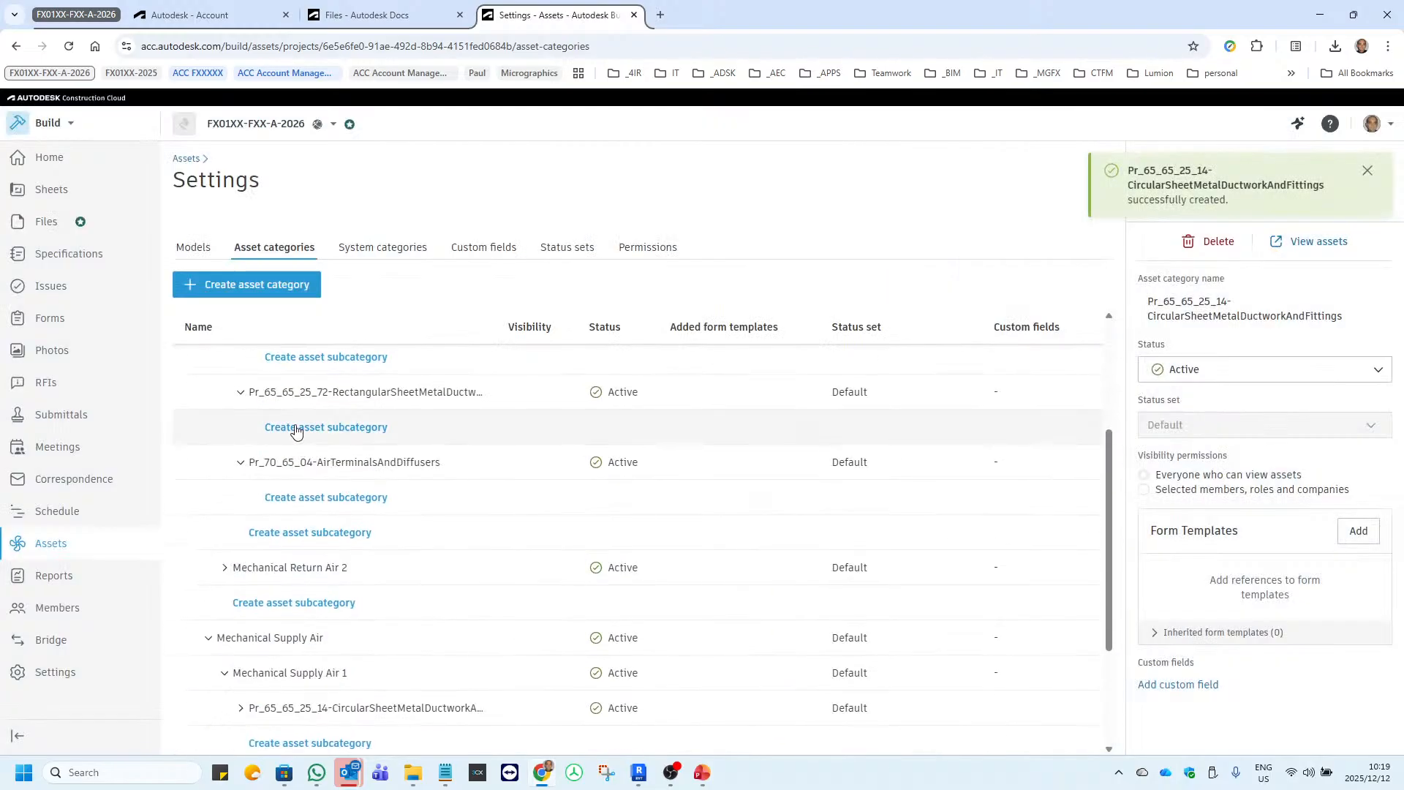
click(439, 469)
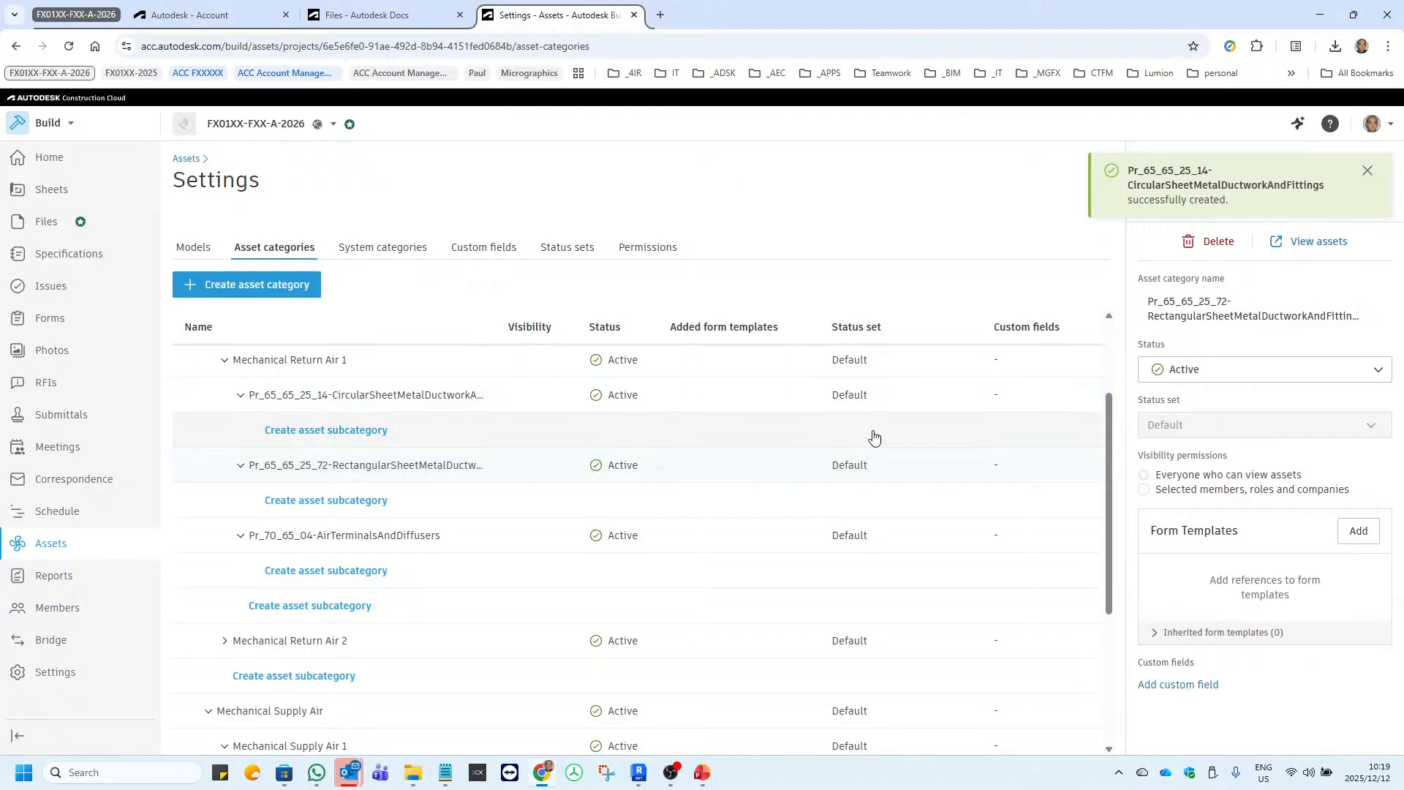
click(1362, 172)
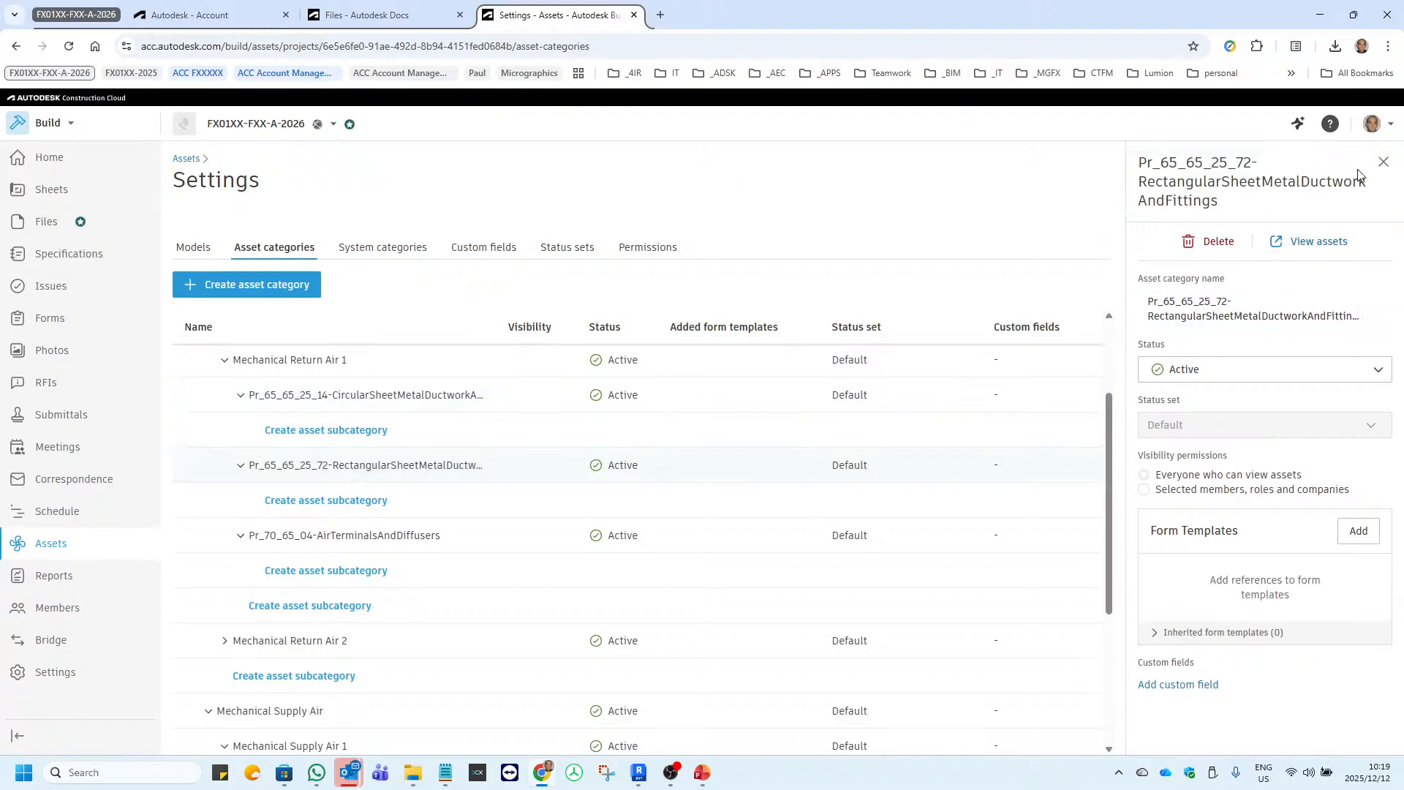
click(1381, 313)
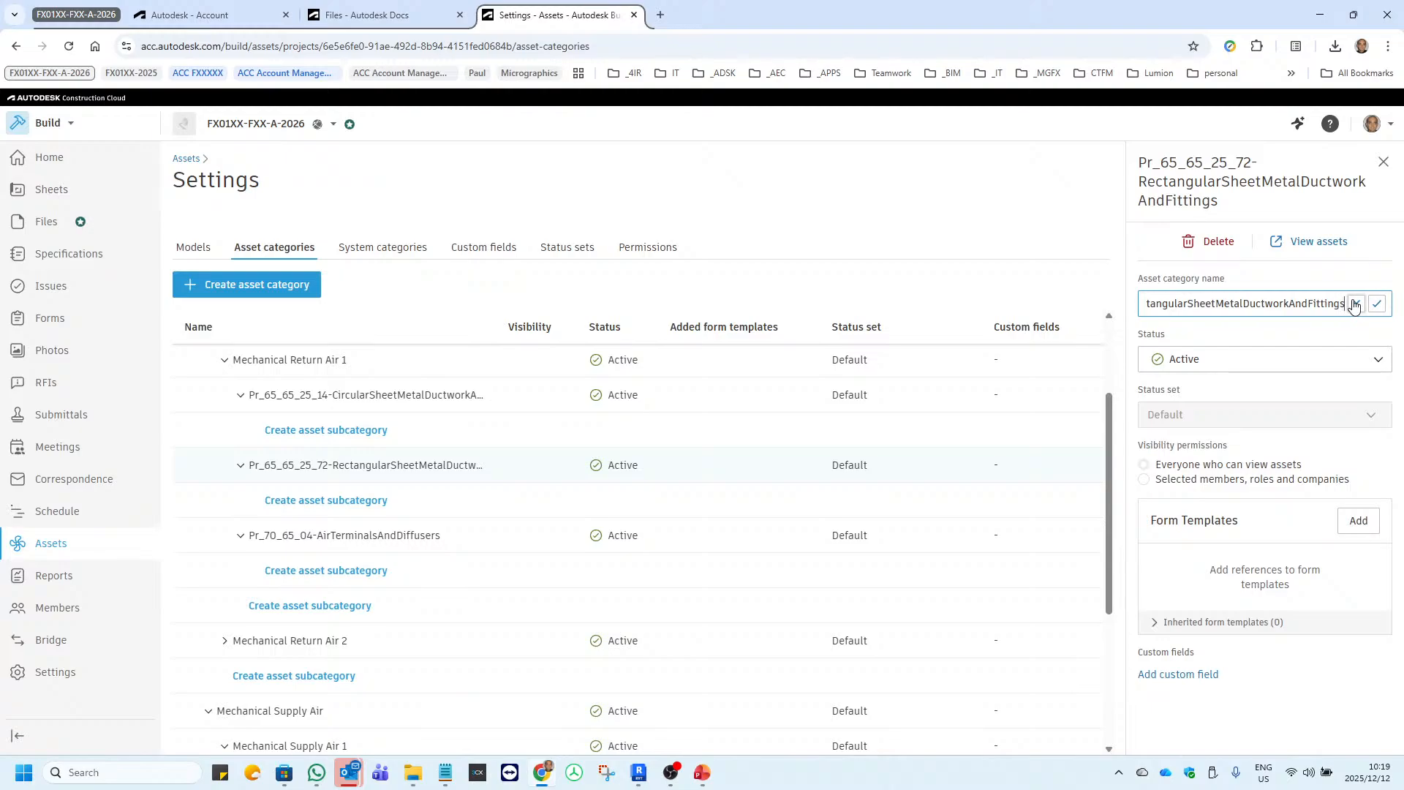
key(ctrl+a)
key(ctrl+c)
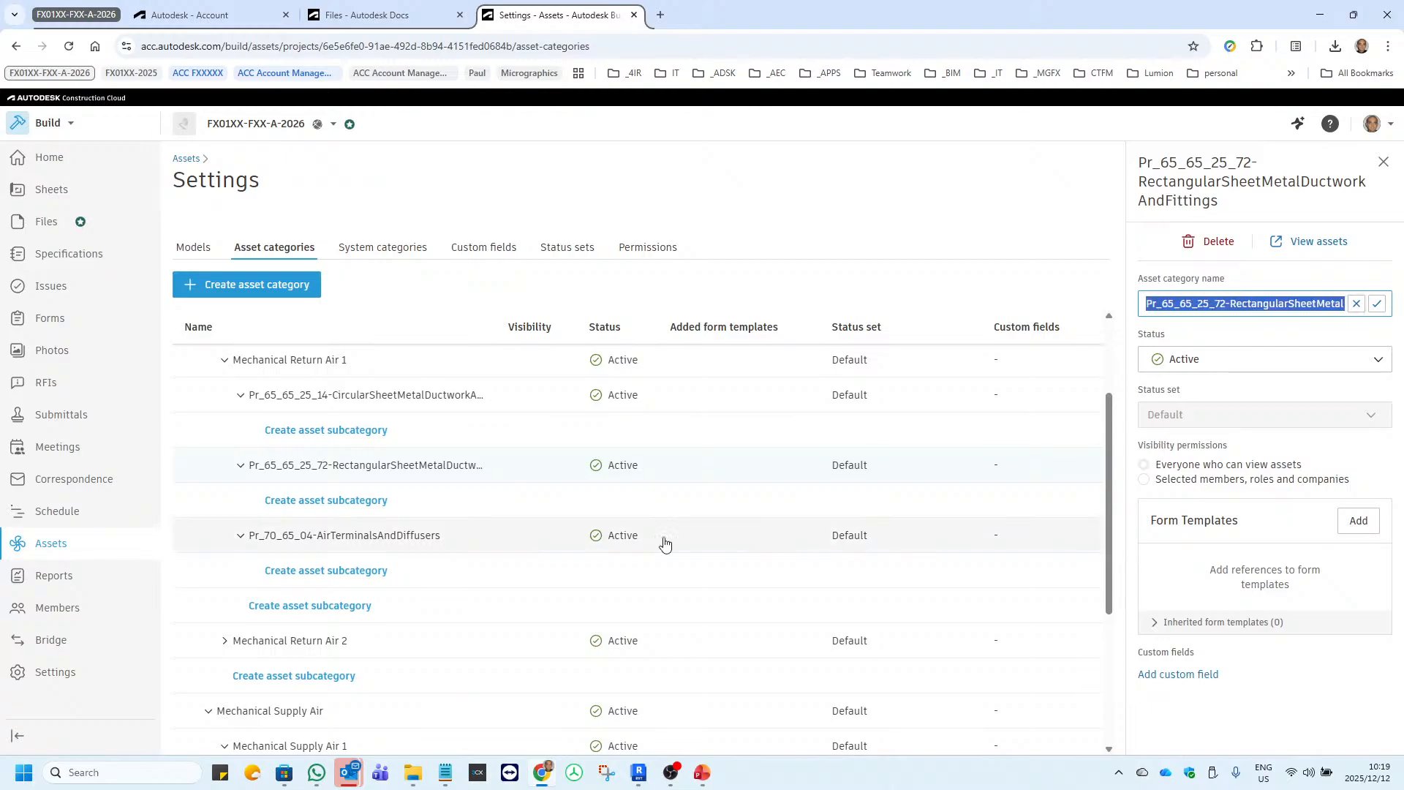
Create the asset subcategory Pr_65_65_25_72-RectangularSheetMetalDuctworkAndFittings under Mechanical Supply Air 1.
scroll(285, 585, down, 3)
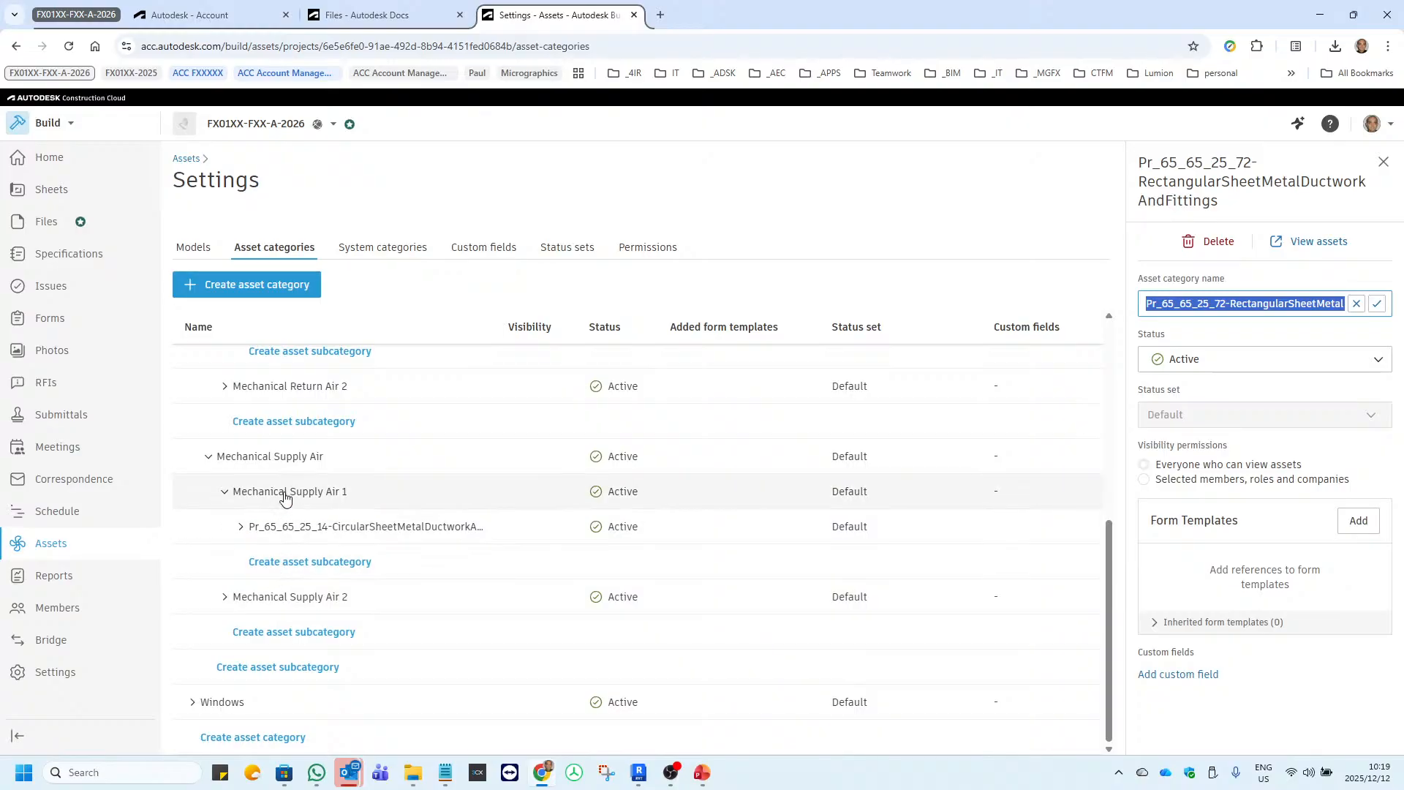
click(281, 560)
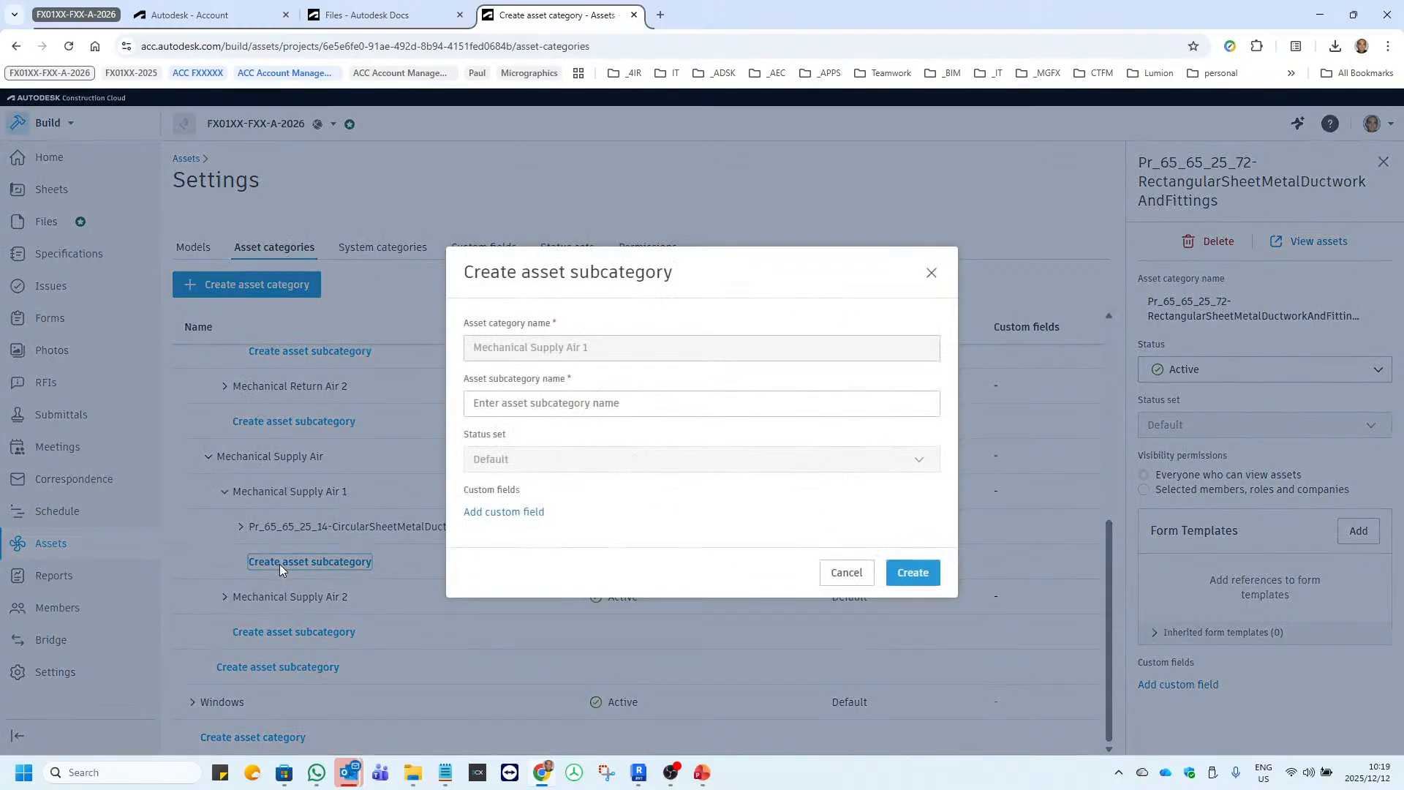
click(522, 404)
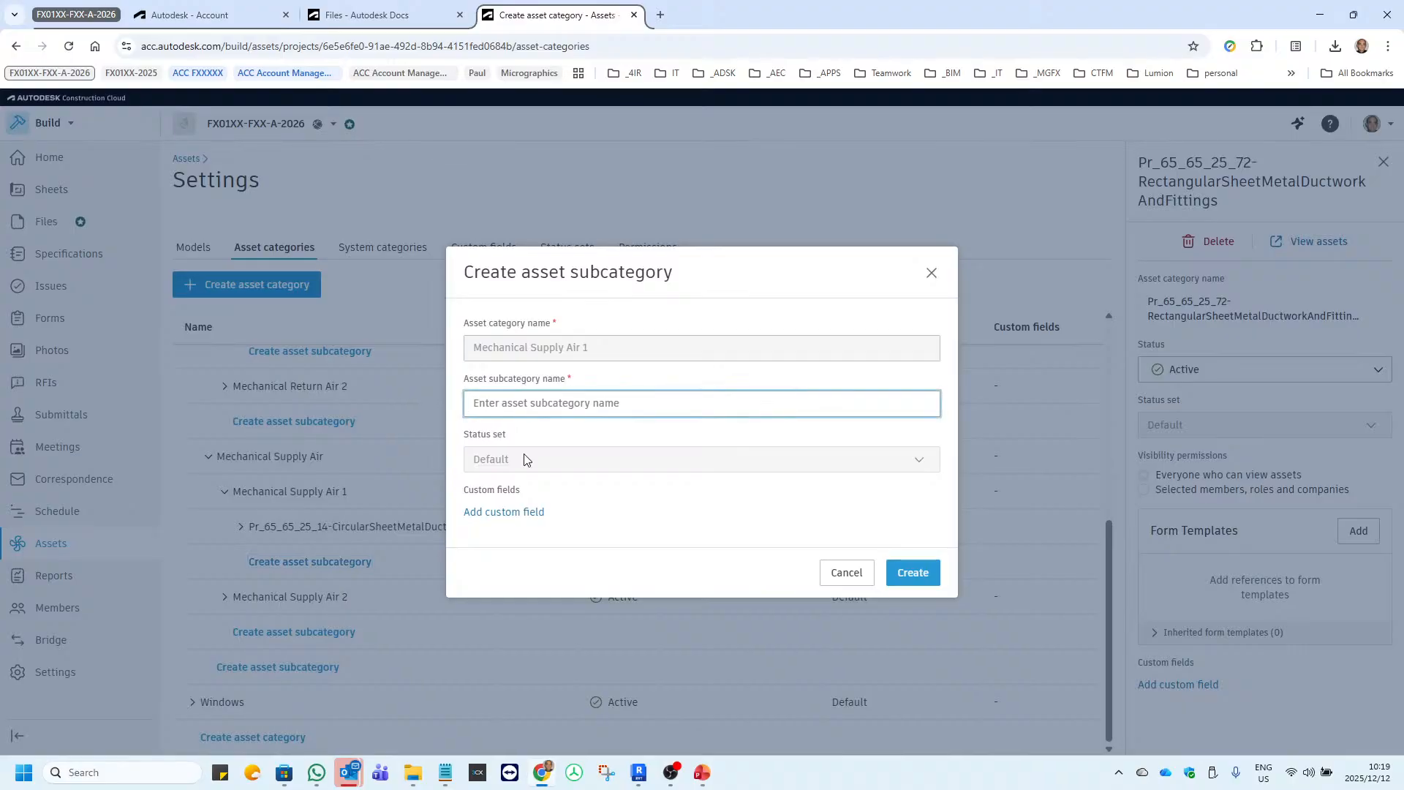
key(ctrl+v)
click(913, 572)
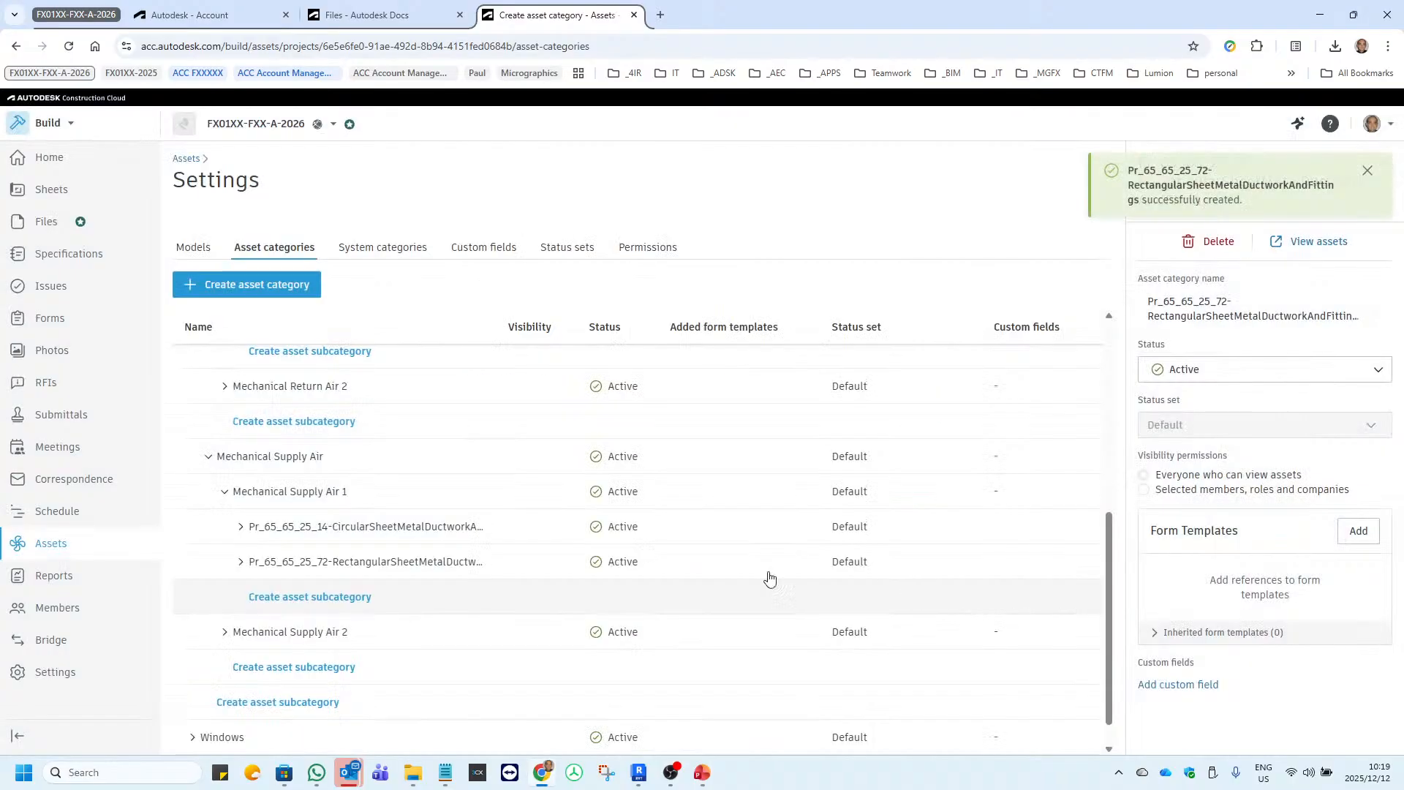
Copy the category name of the air terminals and diffusers subcategory under Mechanical Return Air 1.
scroll(248, 461, up, 2)
scroll(278, 500, up, 1)
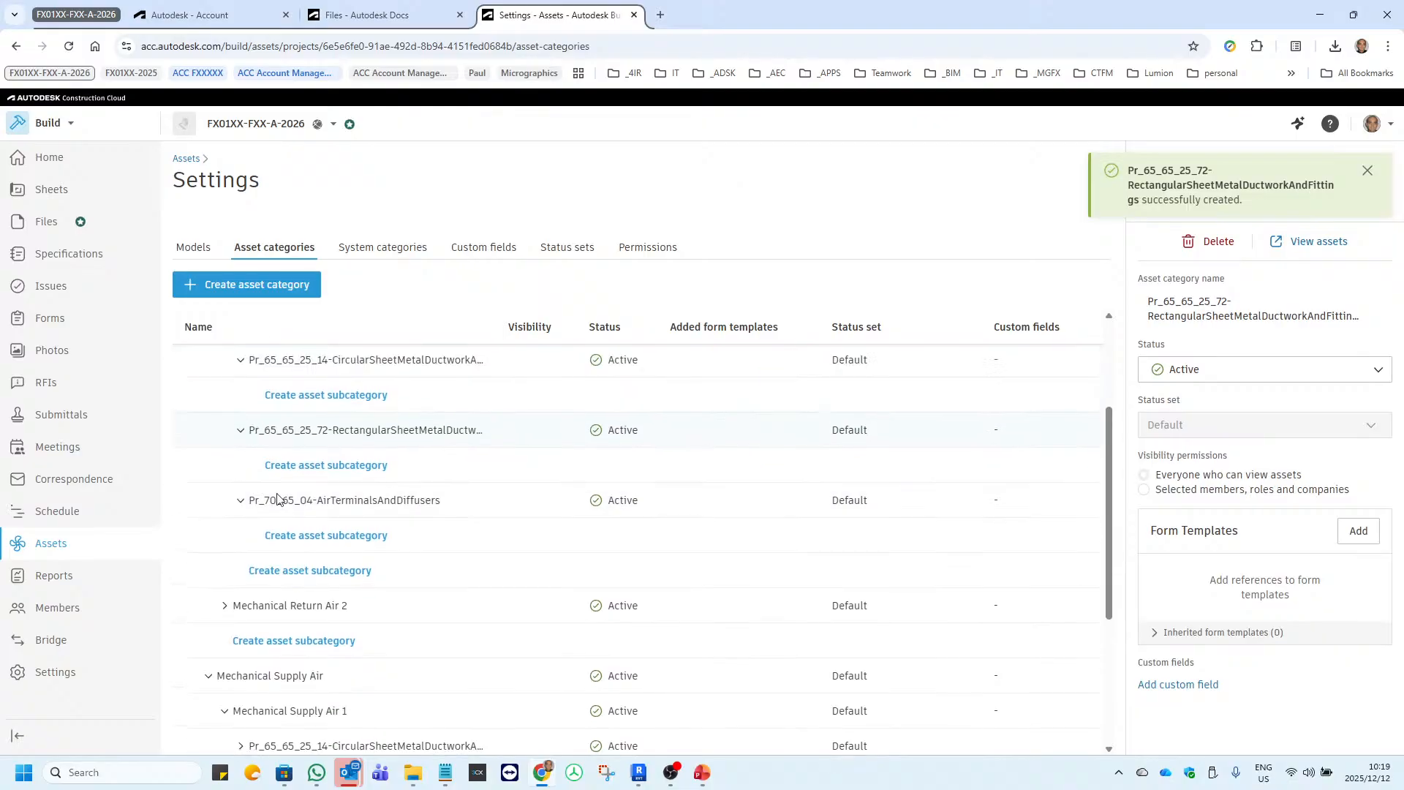
click(438, 514)
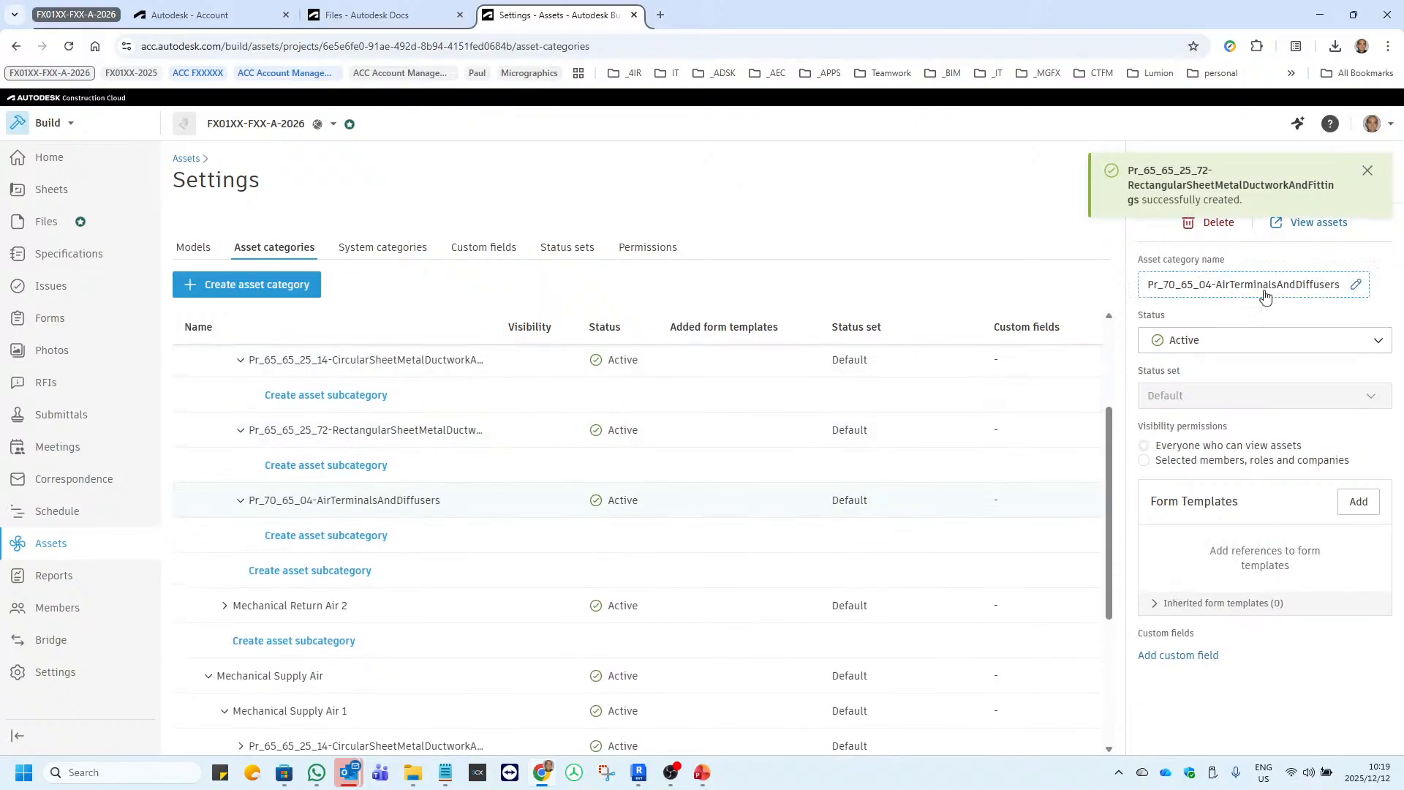
click(1369, 174)
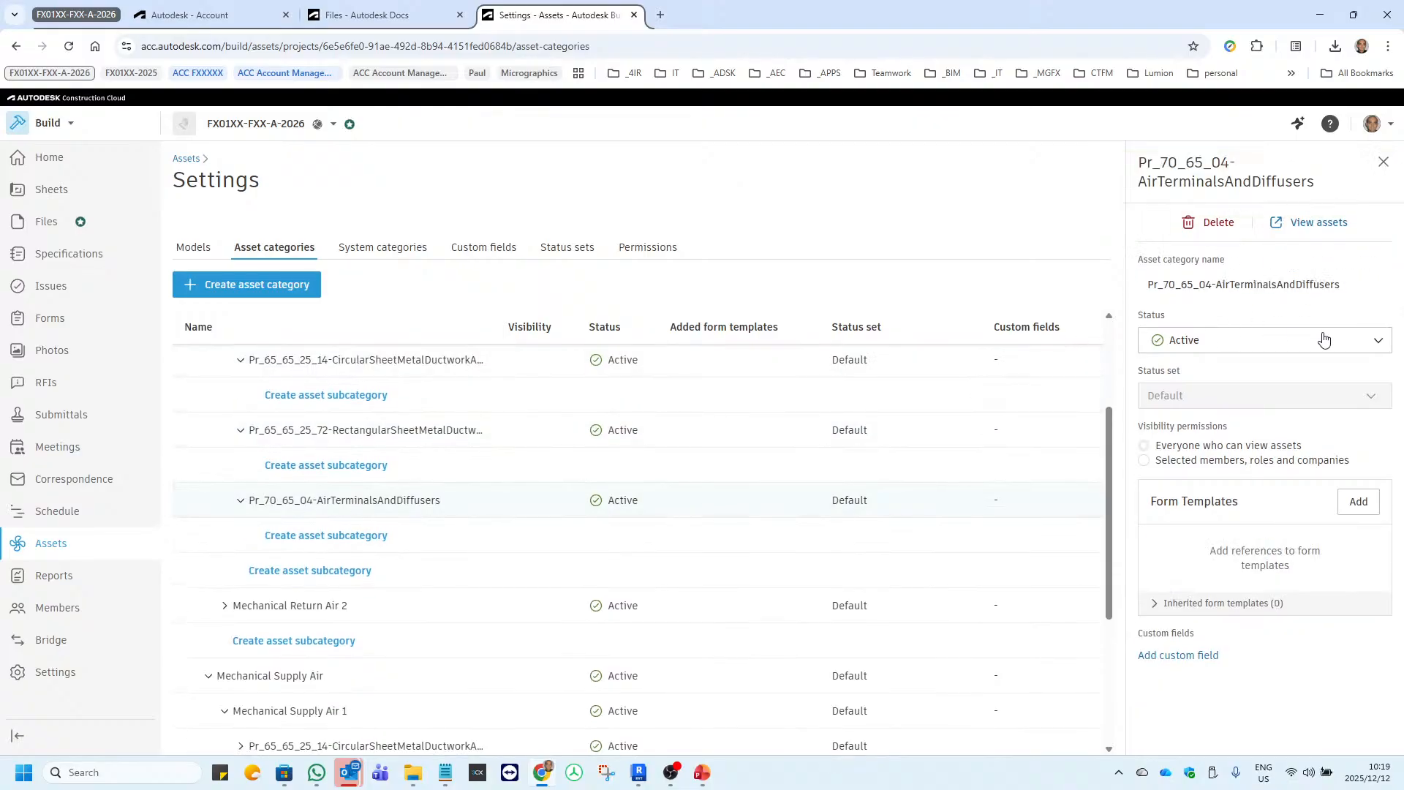
click(1356, 285)
drag(1337, 284, 976, 263)
key(ctrl+c)
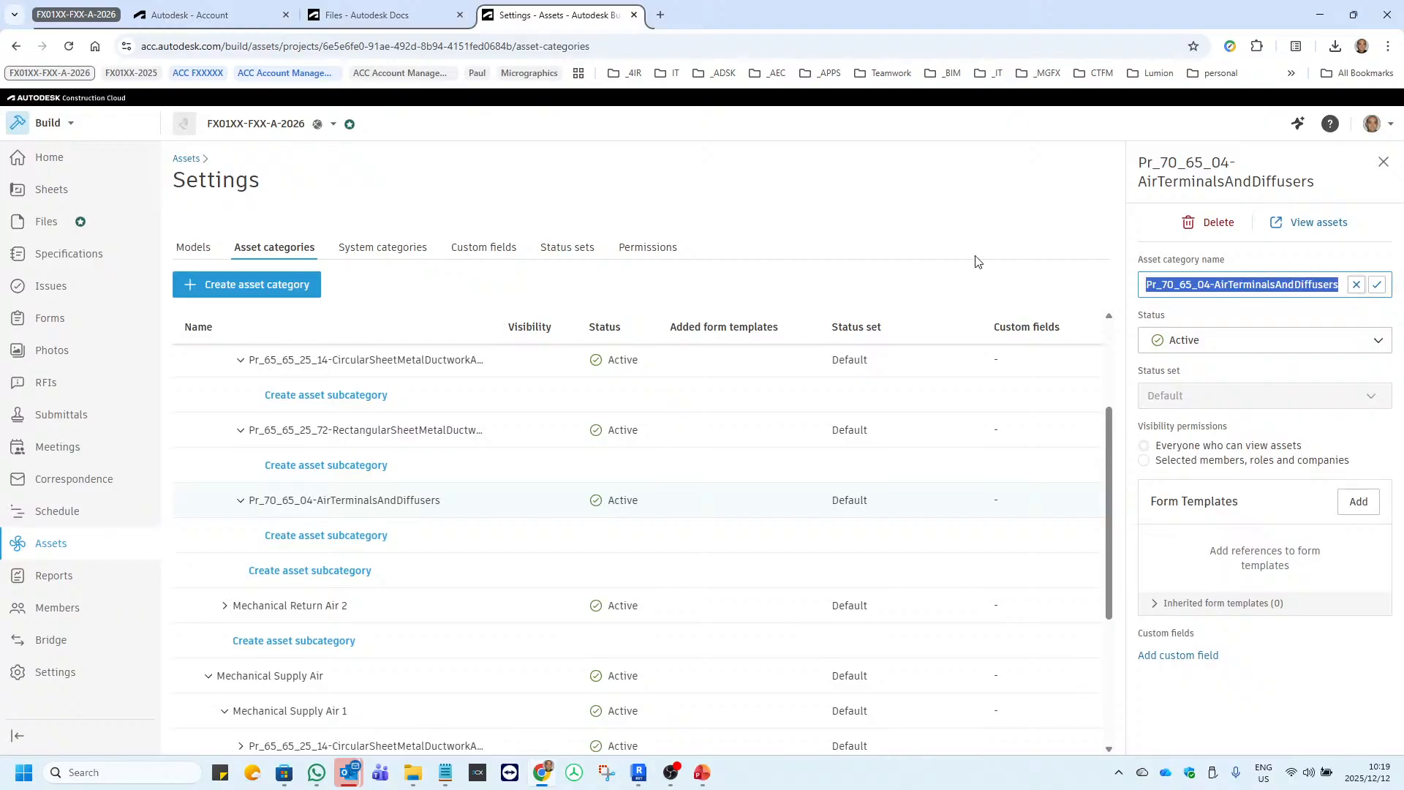
Create the asset subcategory Pr_70_65_04-AirTerminalsAndDiffusers under Mechanical Supply Air 1.
scroll(292, 560, down, 4)
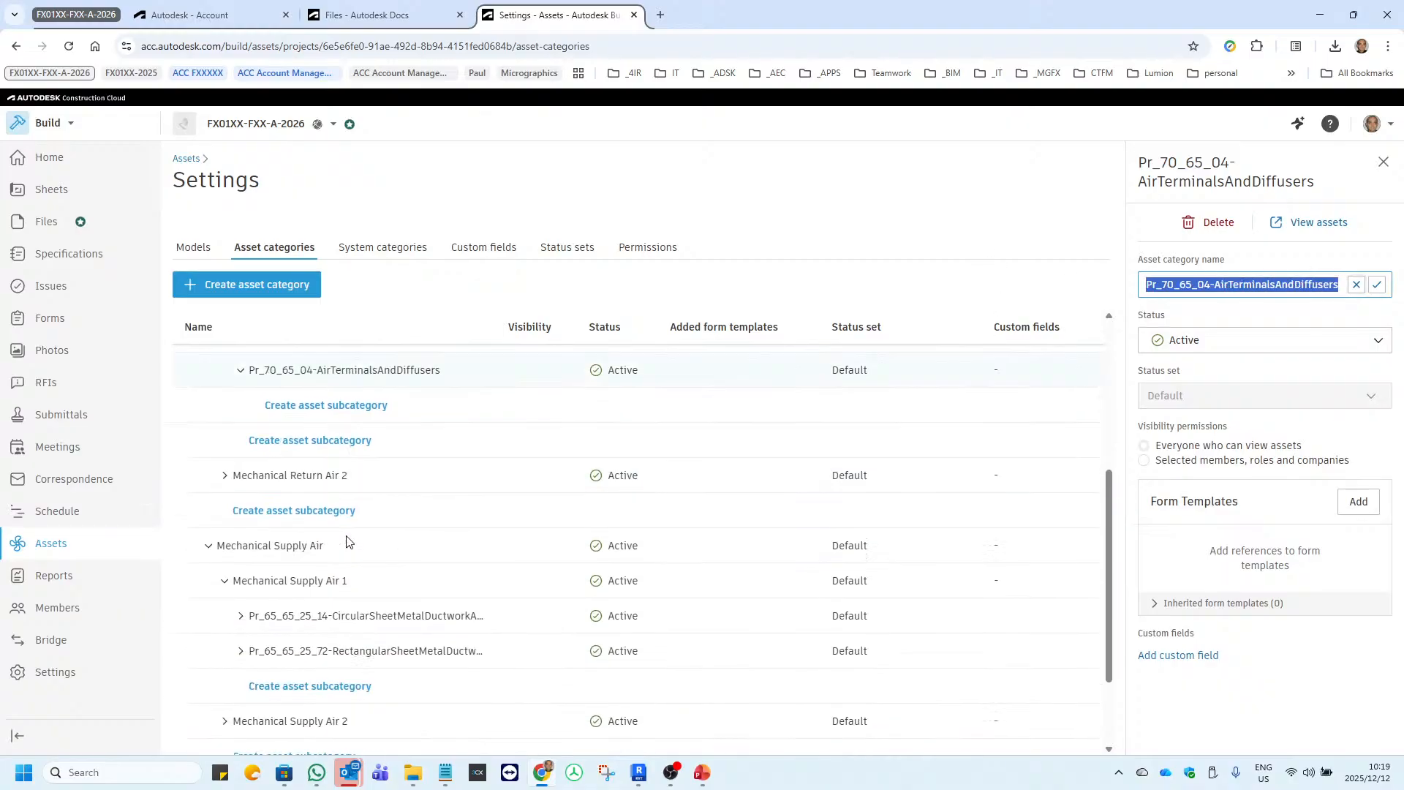
click(298, 570)
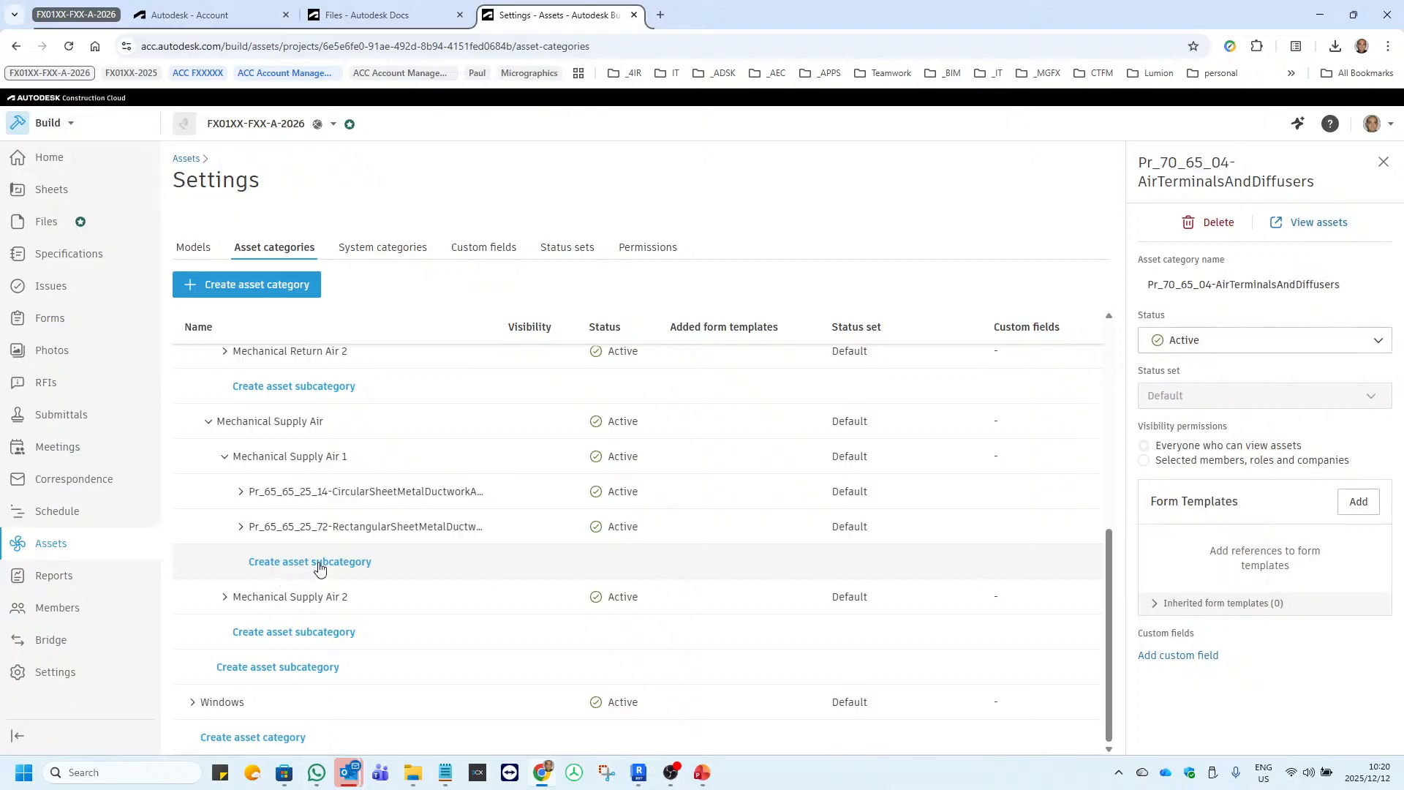
click(319, 564)
click(529, 410)
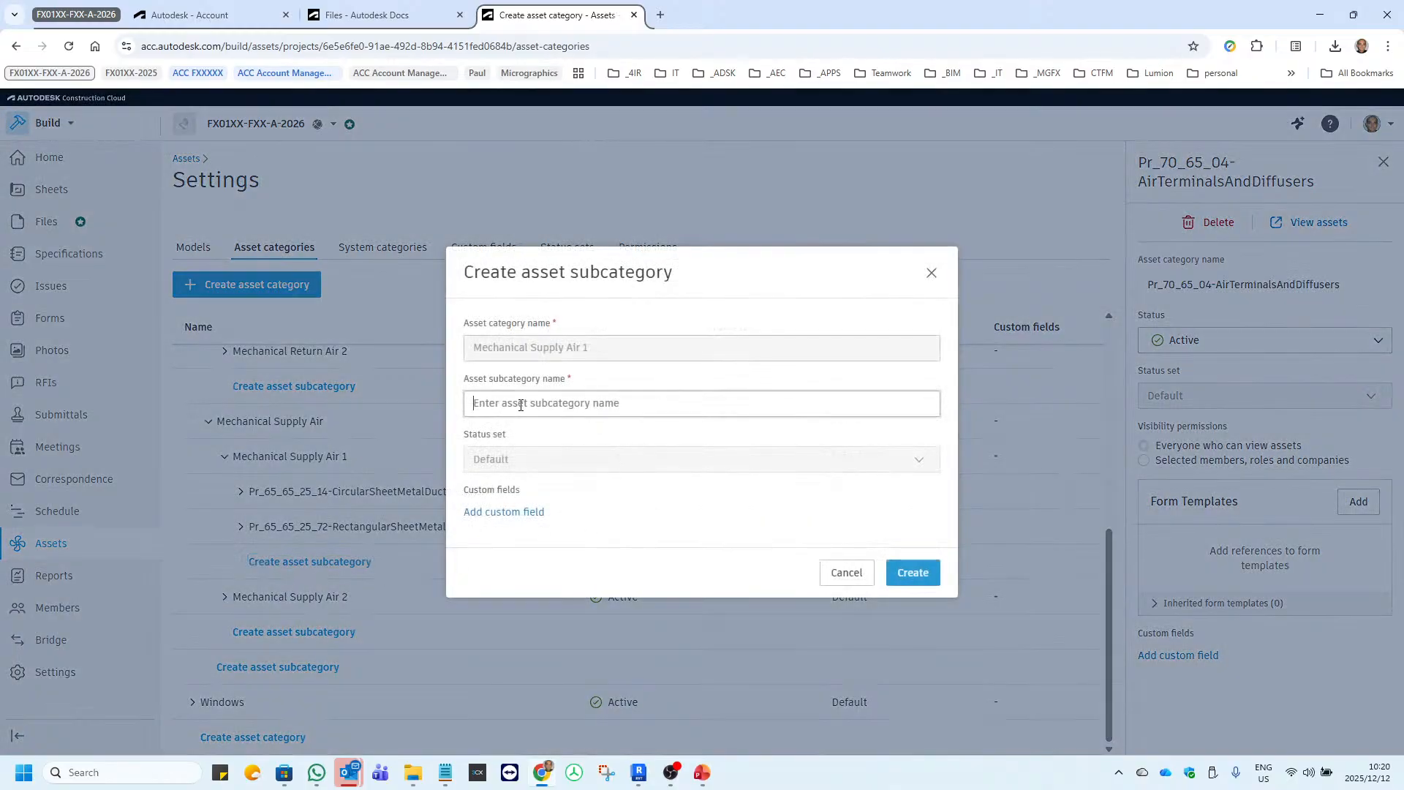
key(ctrl+v)
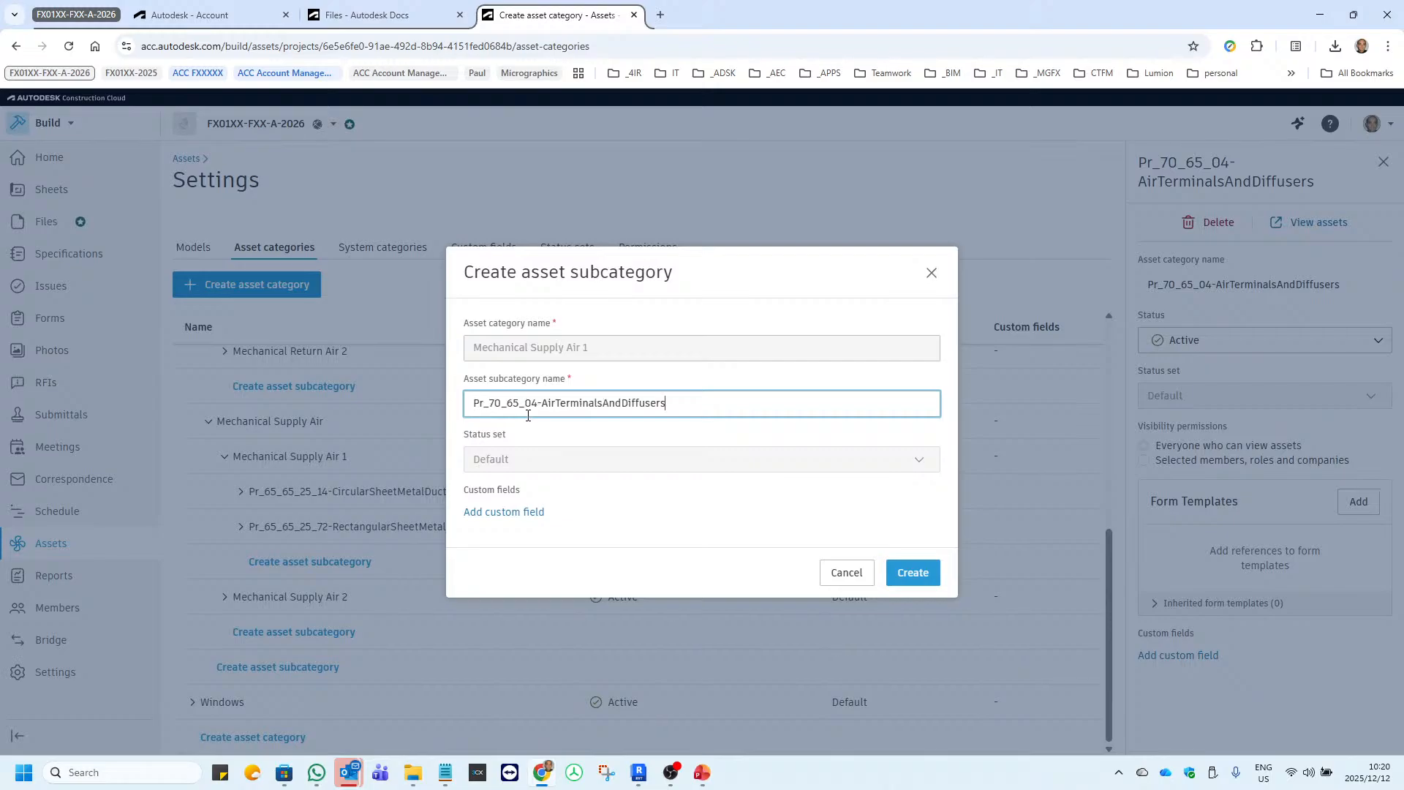
click(931, 576)
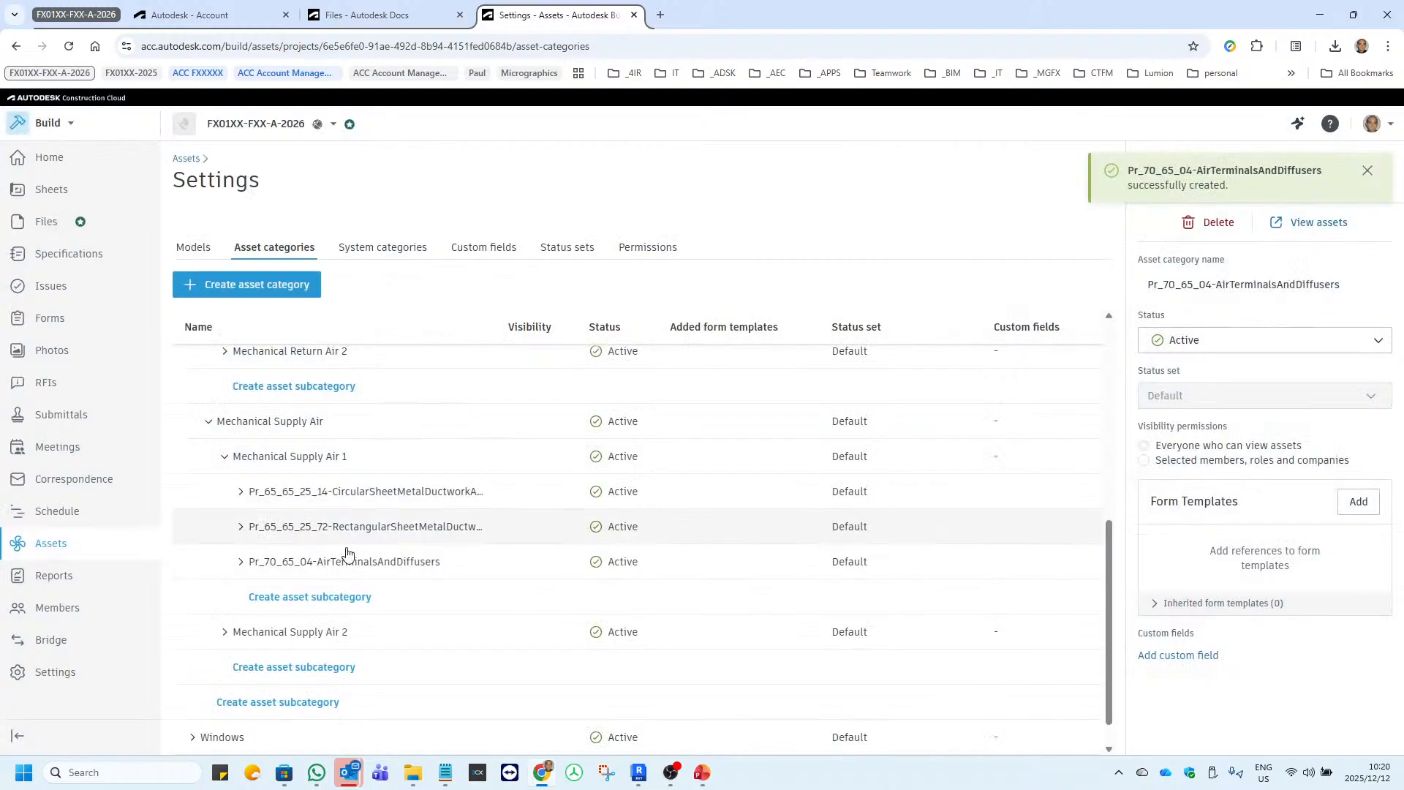
Collapse the Mechanical Return Air and Mechanical Supply Air branches of the HVAC category, including their first subsystems.
click(226, 459)
scroll(192, 403, up, 2)
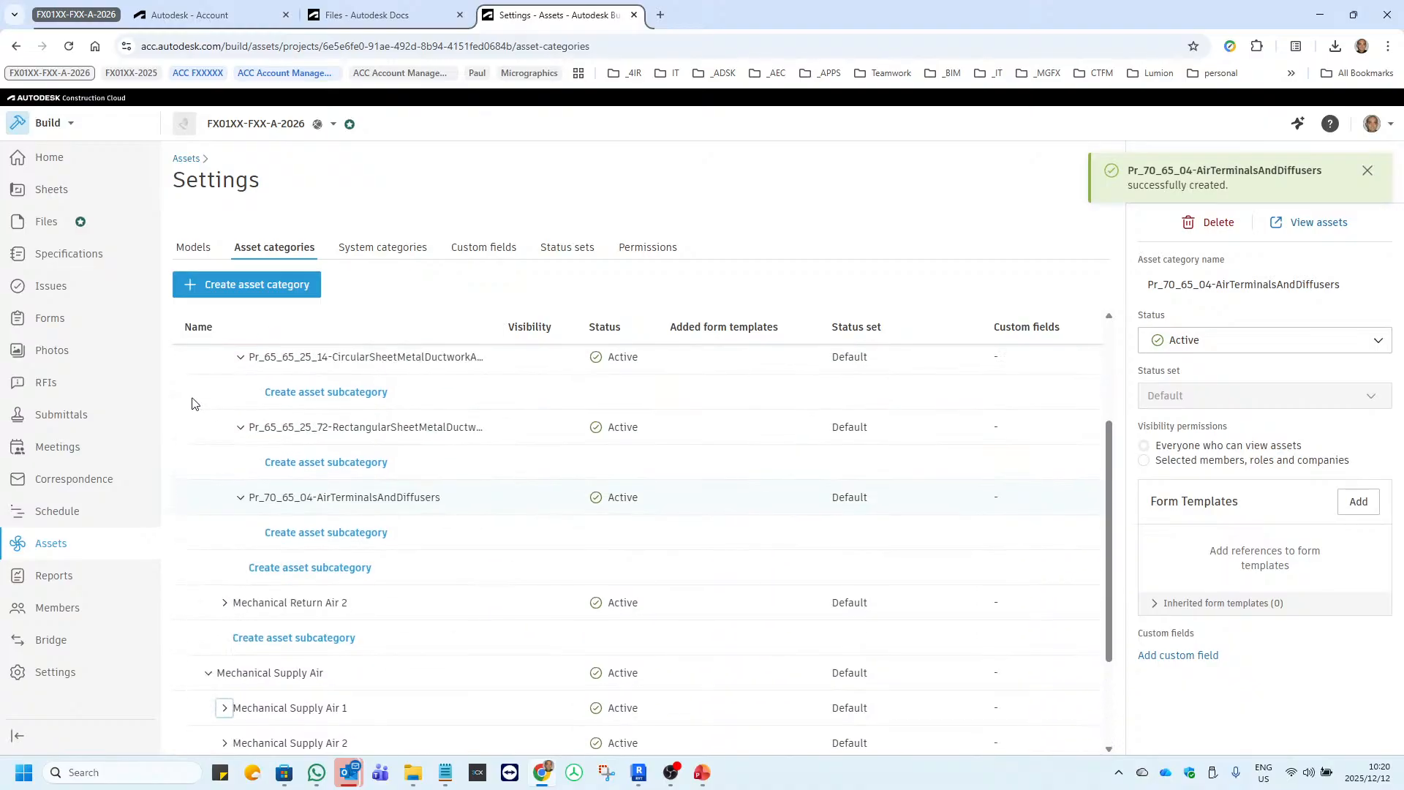
scroll(231, 484, up, 2)
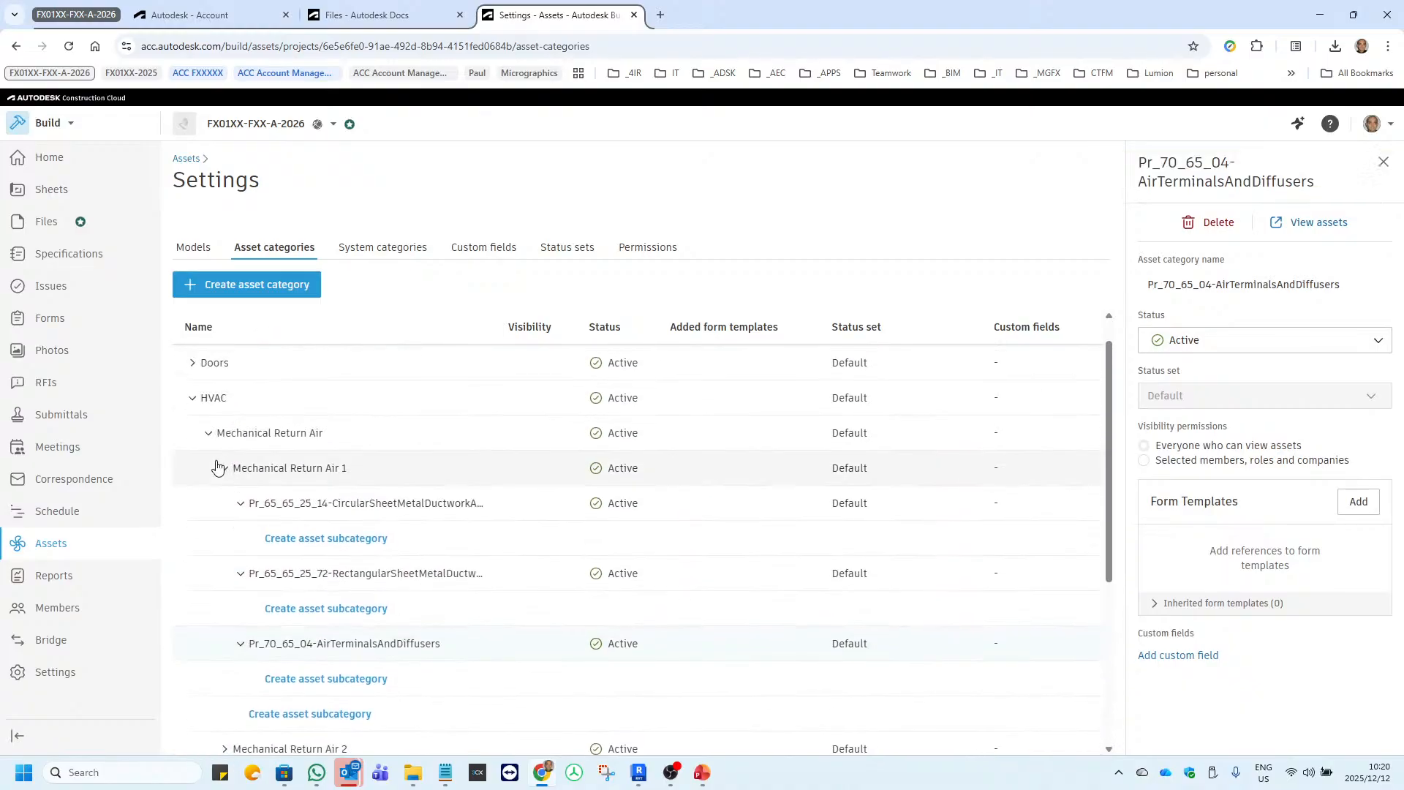
click(226, 469)
click(208, 433)
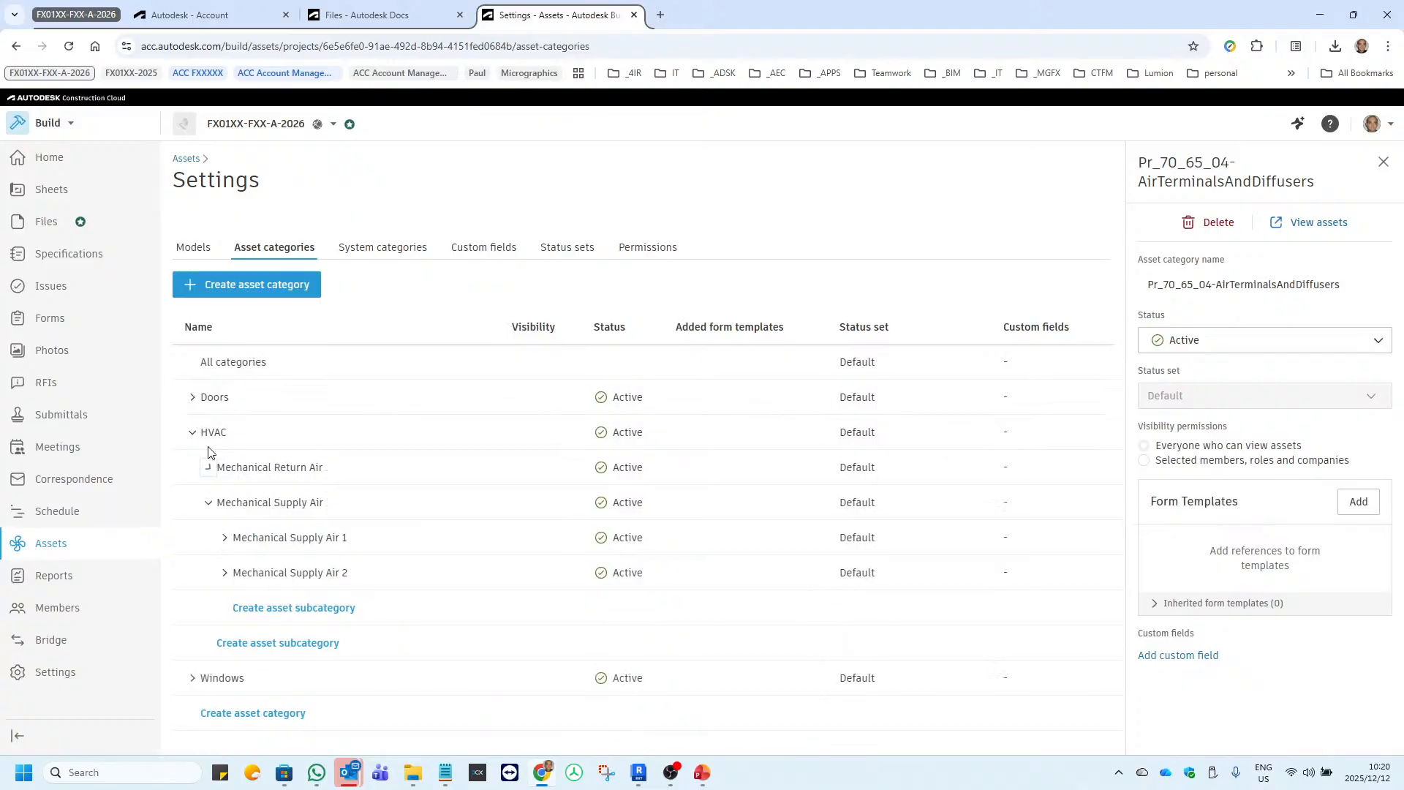
click(208, 503)
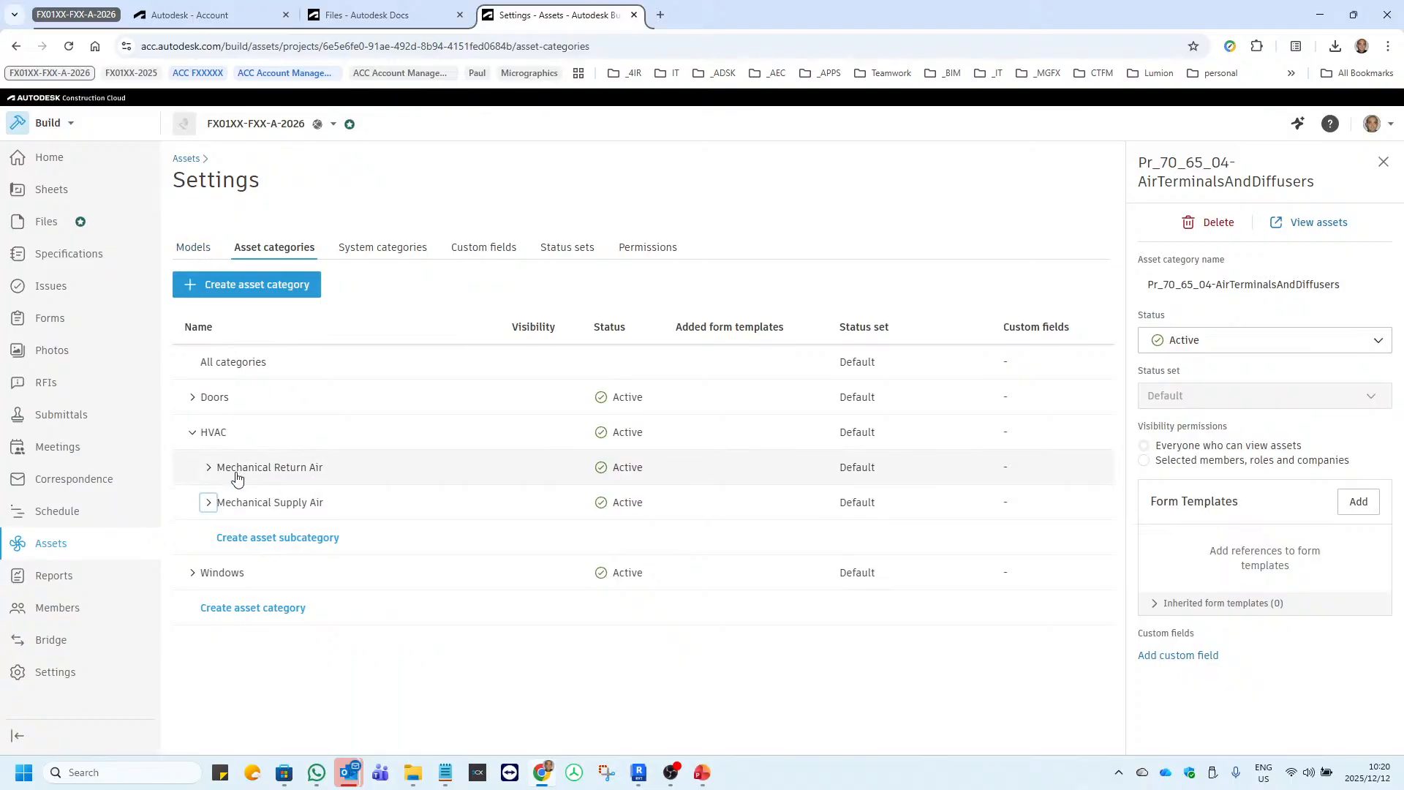
Open the asset model settings and examine the 3D files in published folder a.02.AX.FX4.A.A5 without adding a model.
click(195, 249)
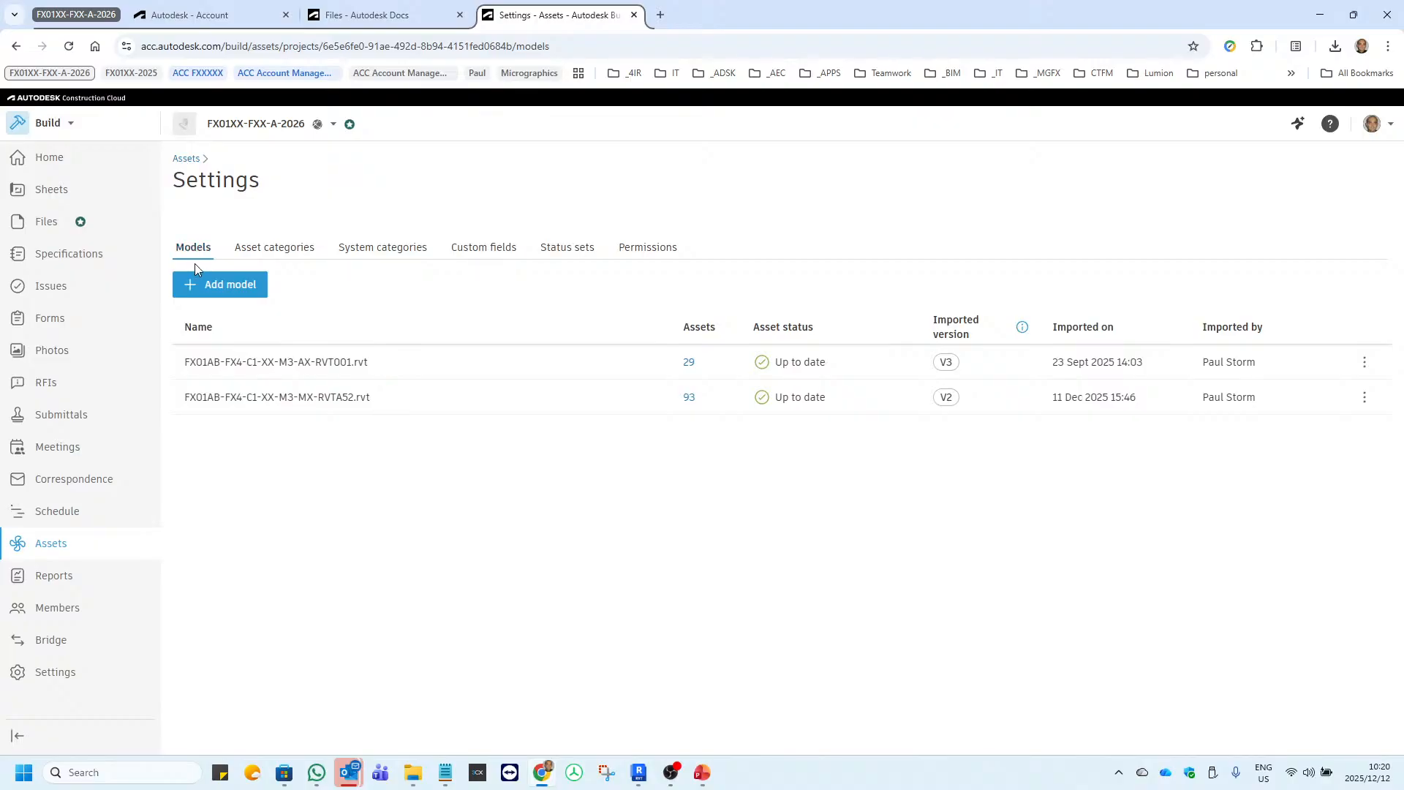
click(237, 287)
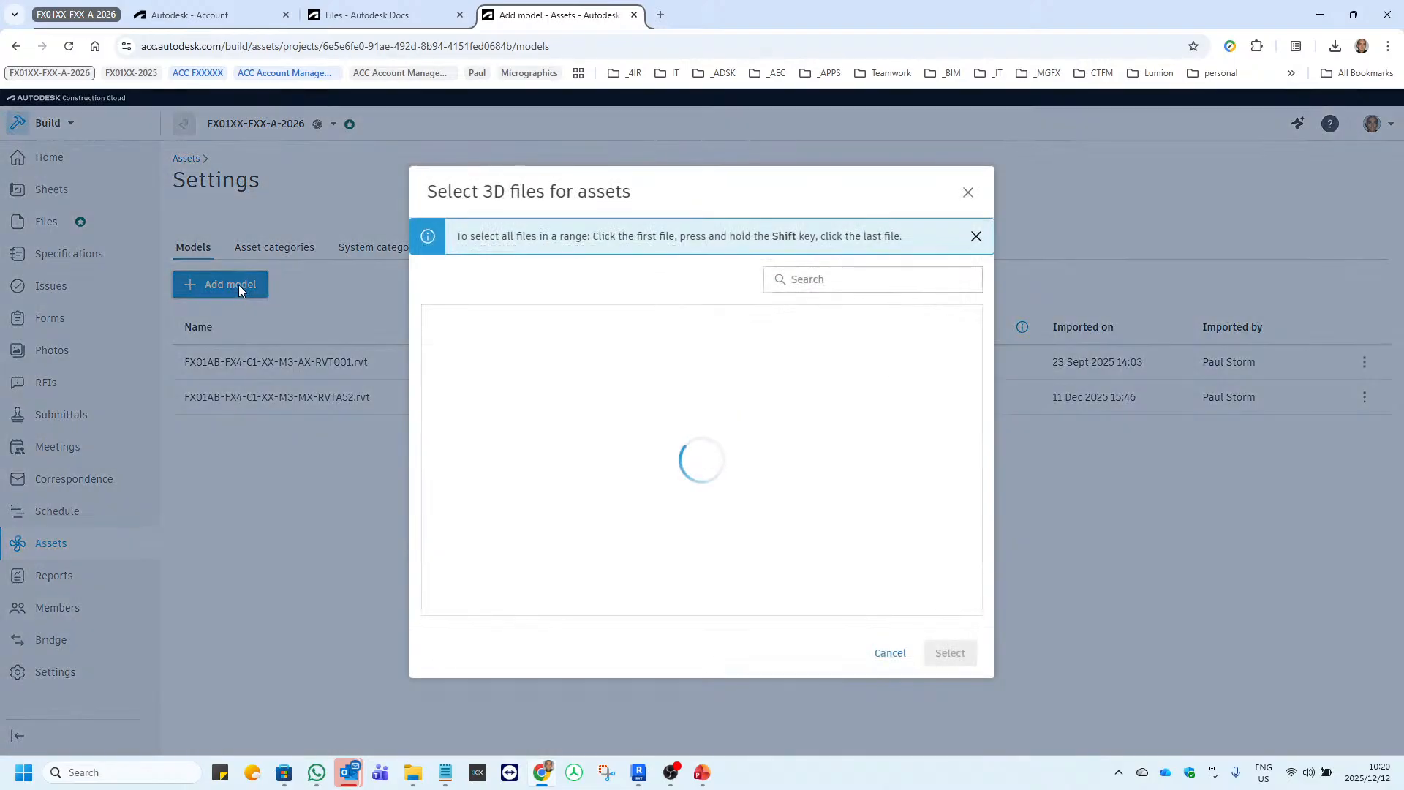
click(444, 324)
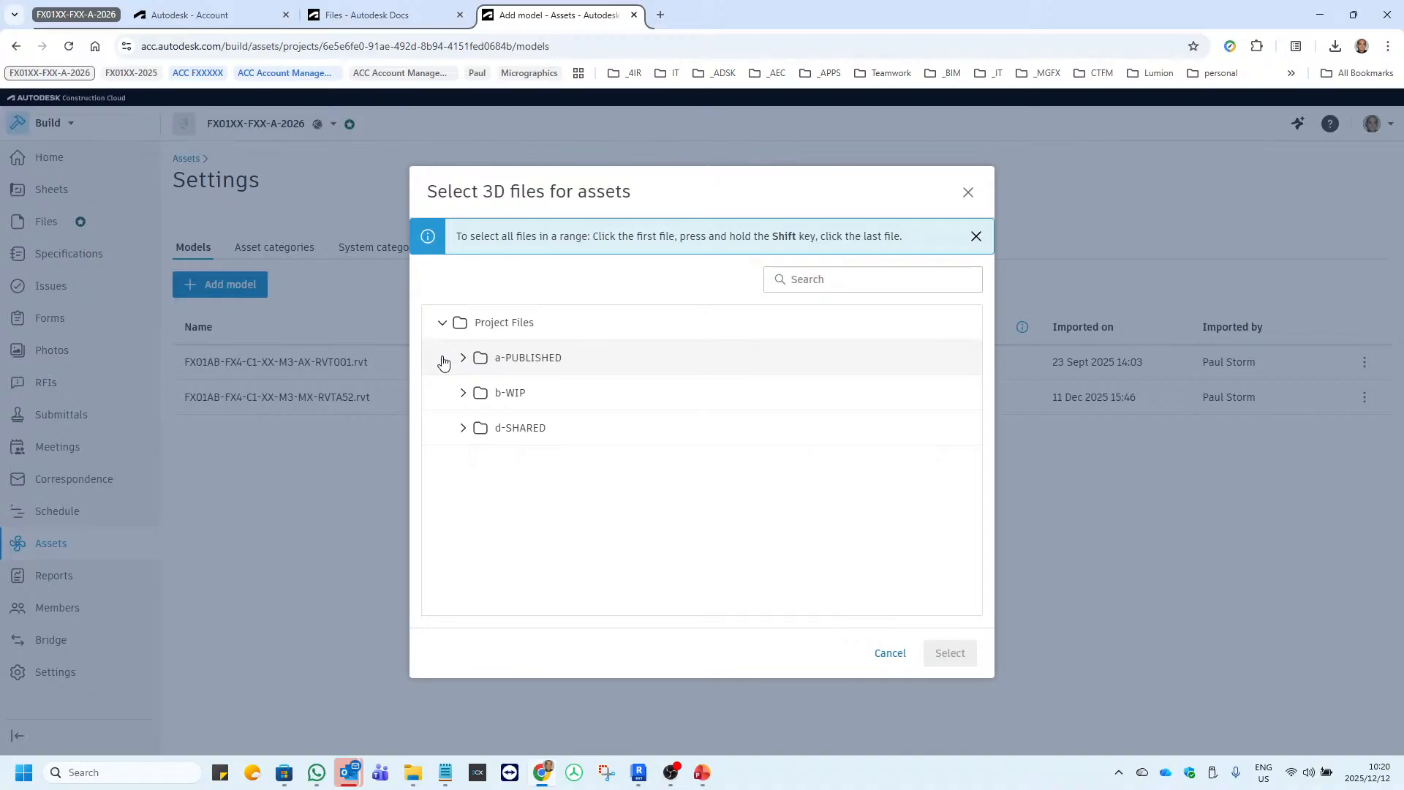
click(464, 358)
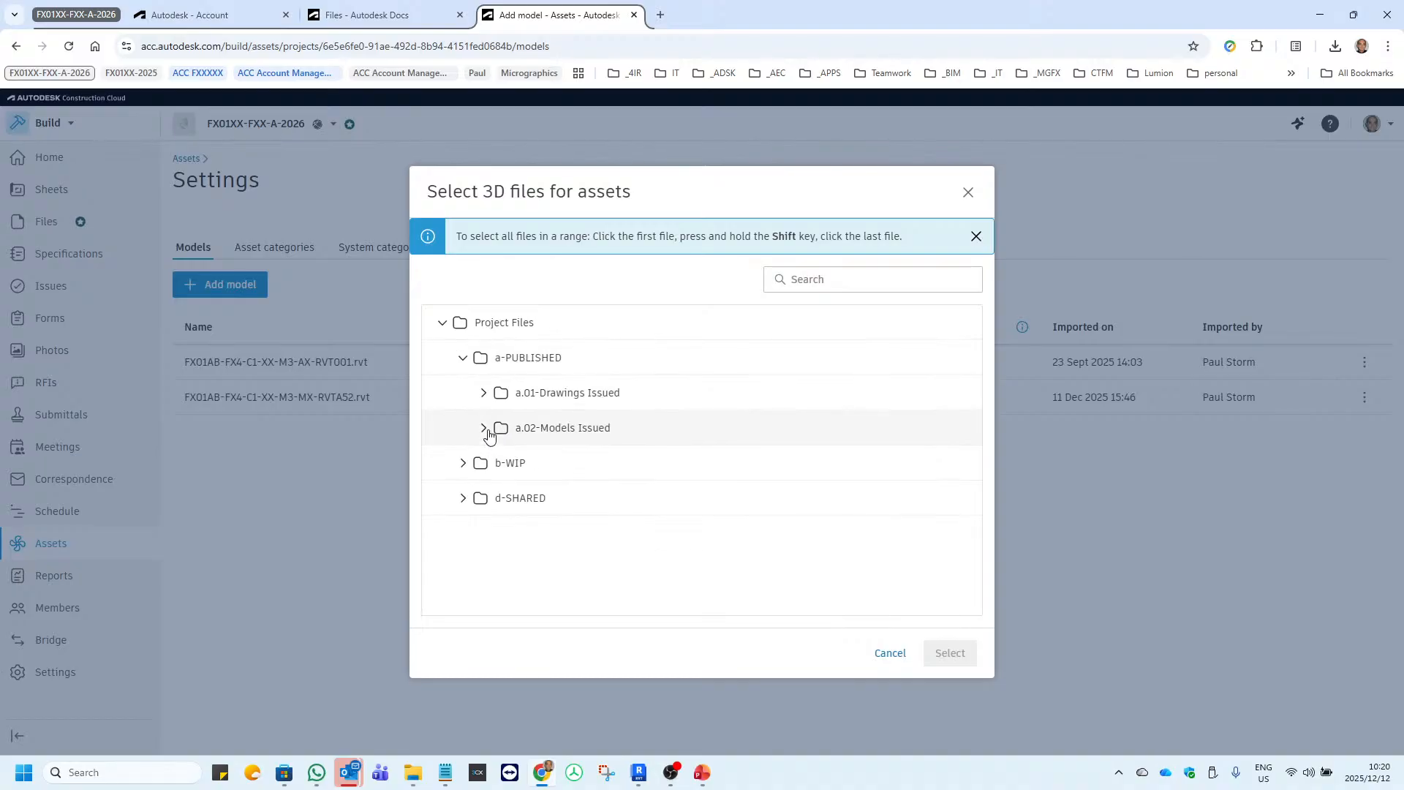
click(484, 428)
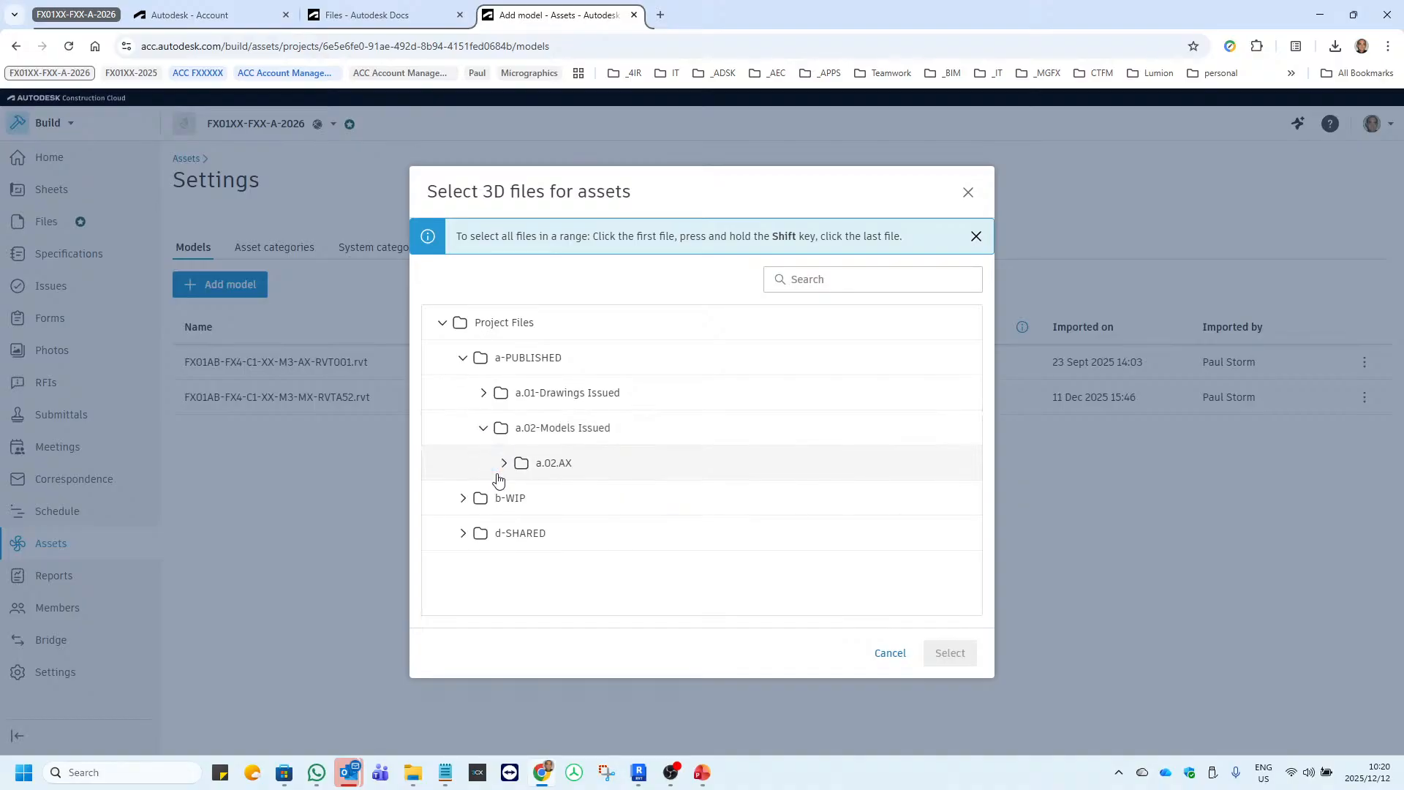
click(499, 472)
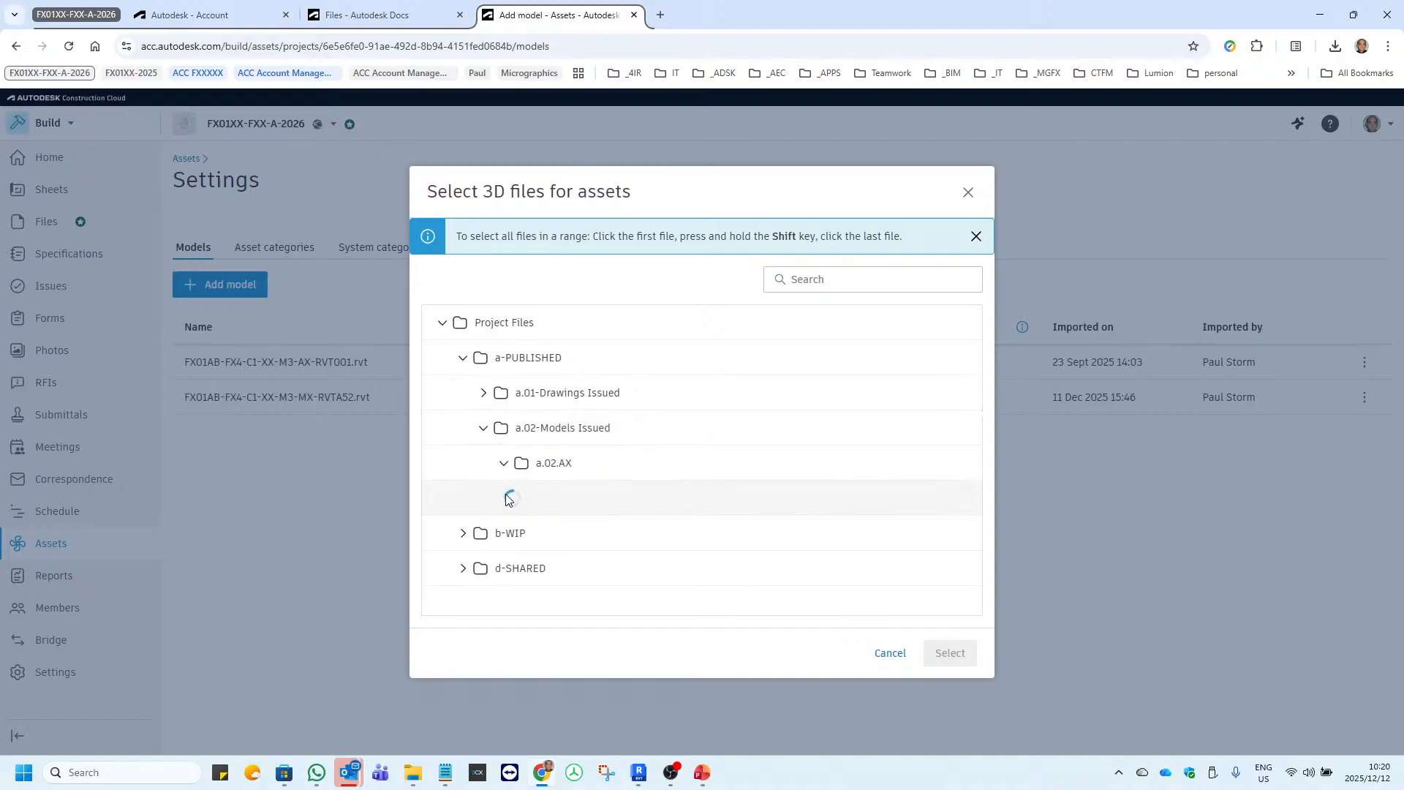
click(523, 500)
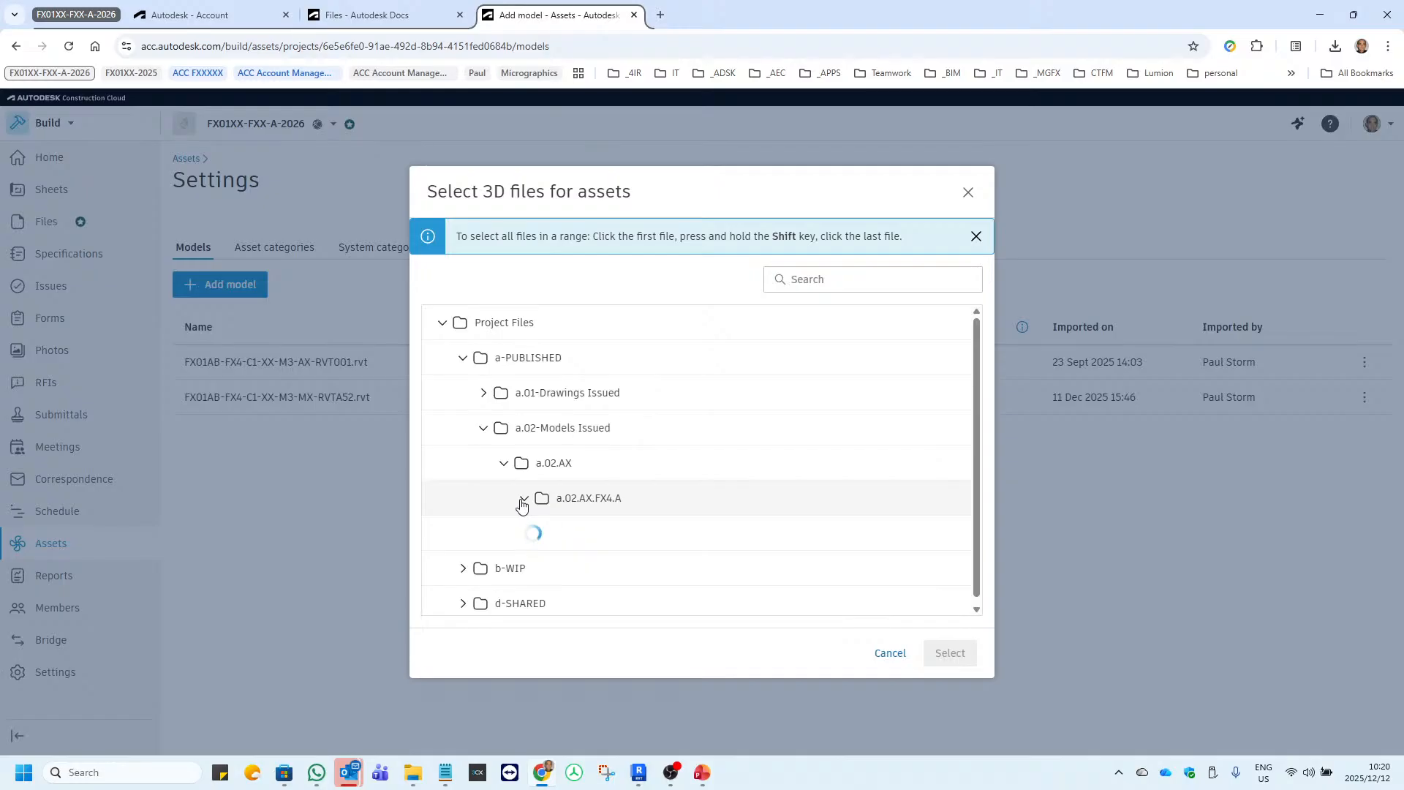
scroll(521, 505, down, 4)
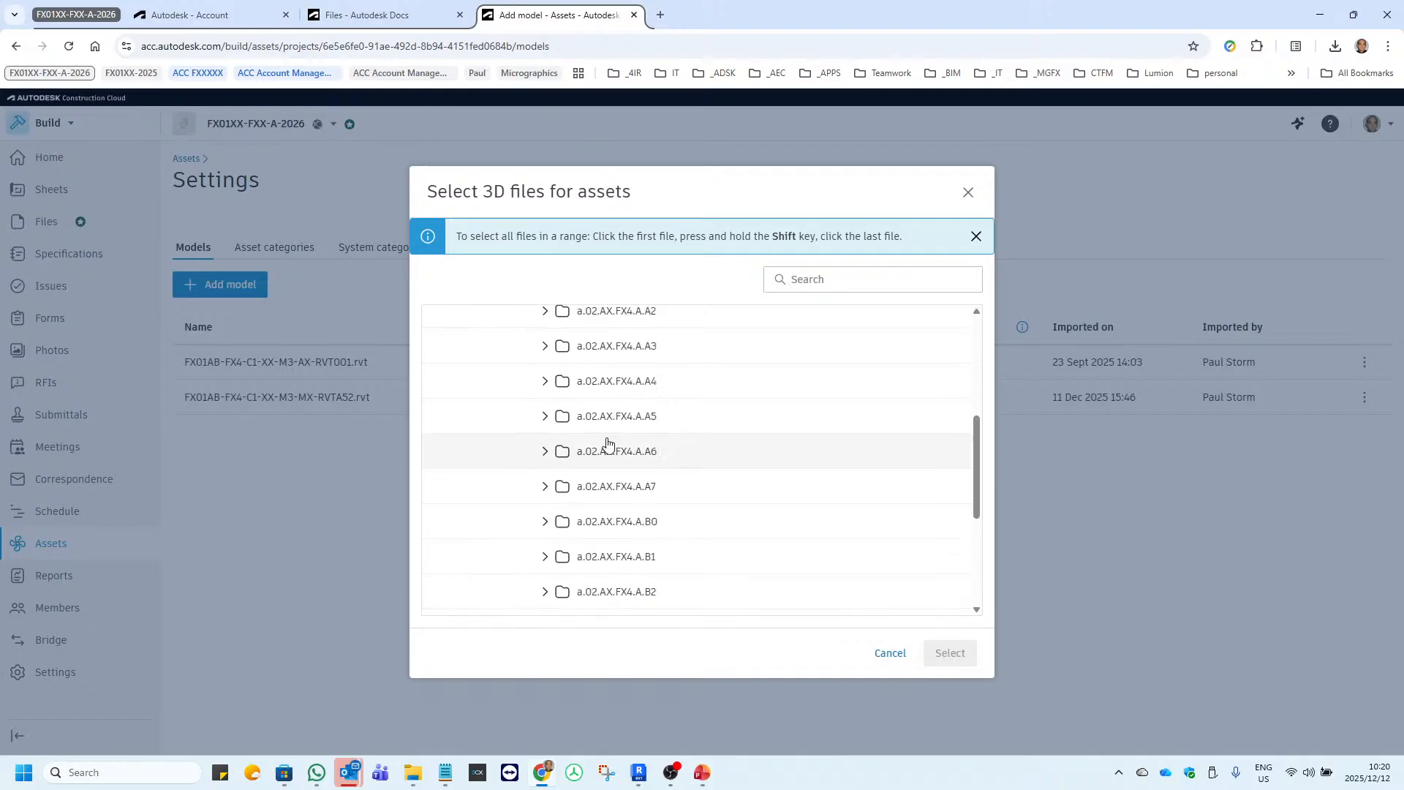
click(613, 416)
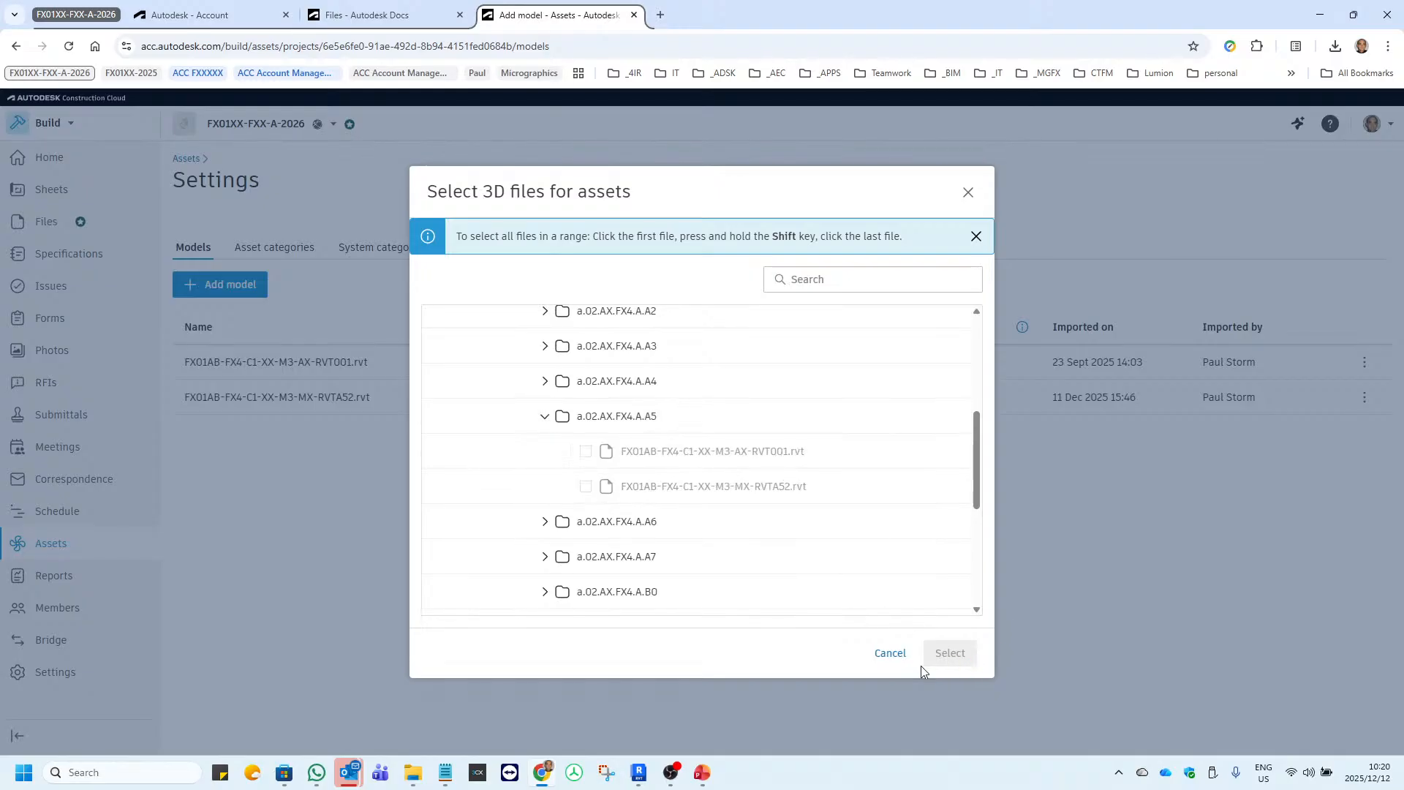
click(890, 653)
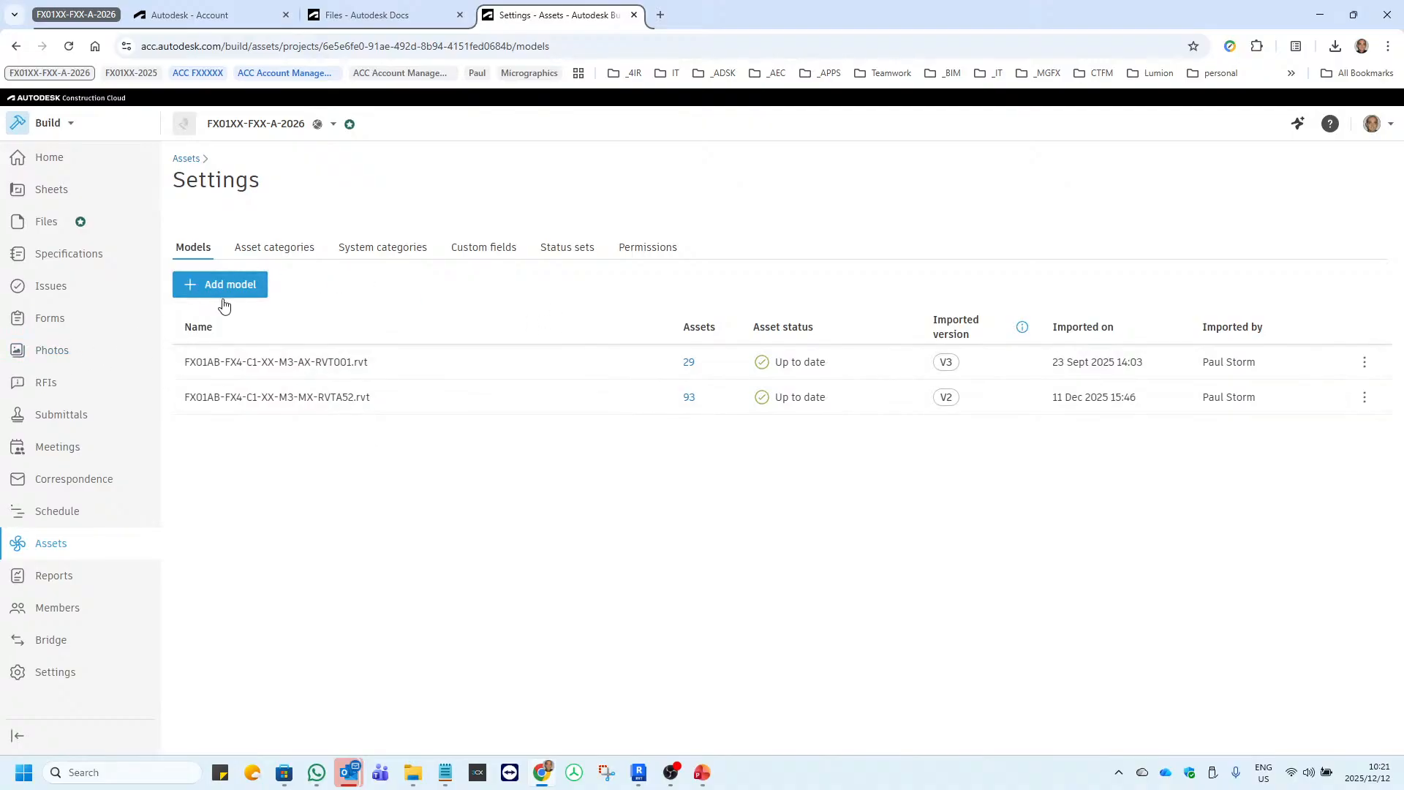
Open asset management for the model FX01AB-FX4-C1-XX-M3-MX-RVTA52.rvt.
click(1365, 399)
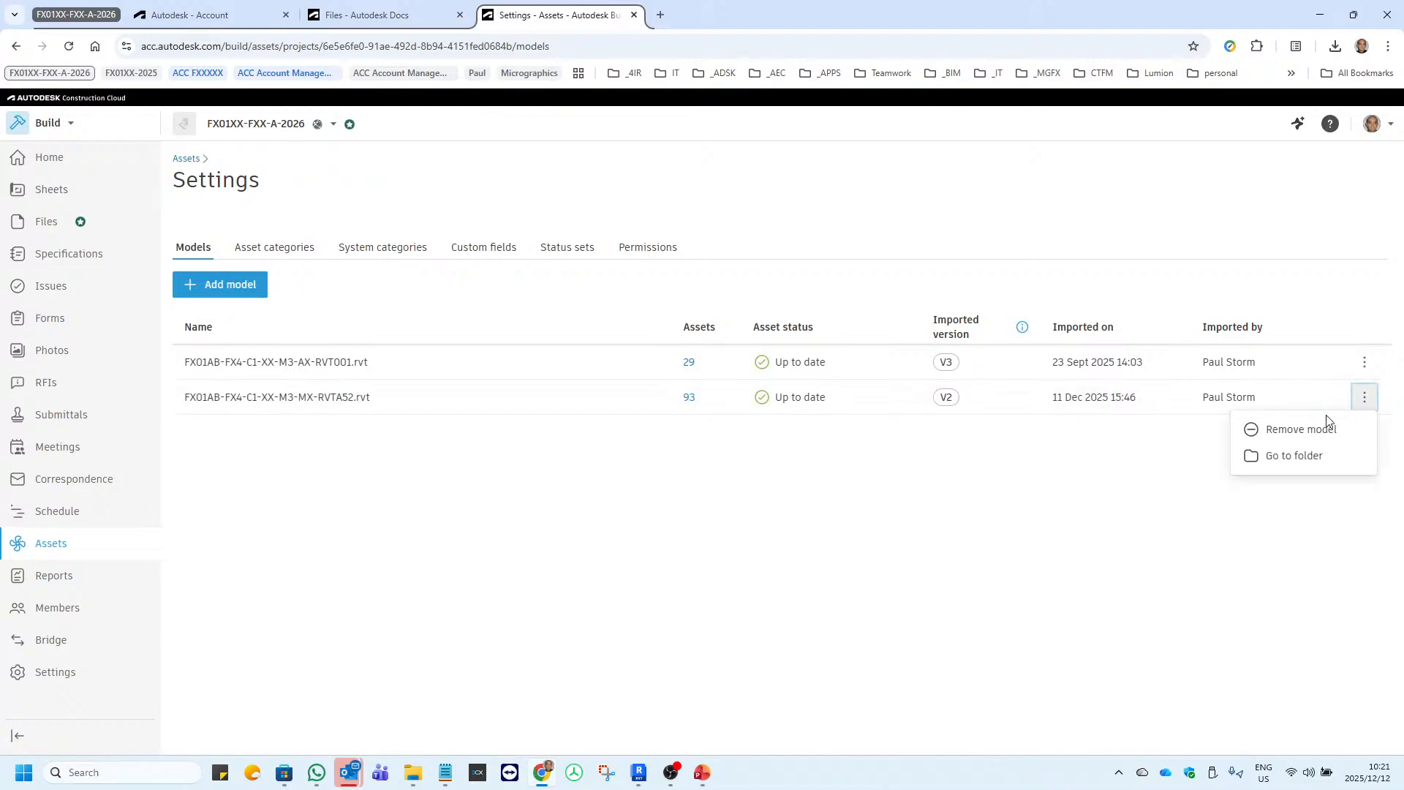
click(530, 441)
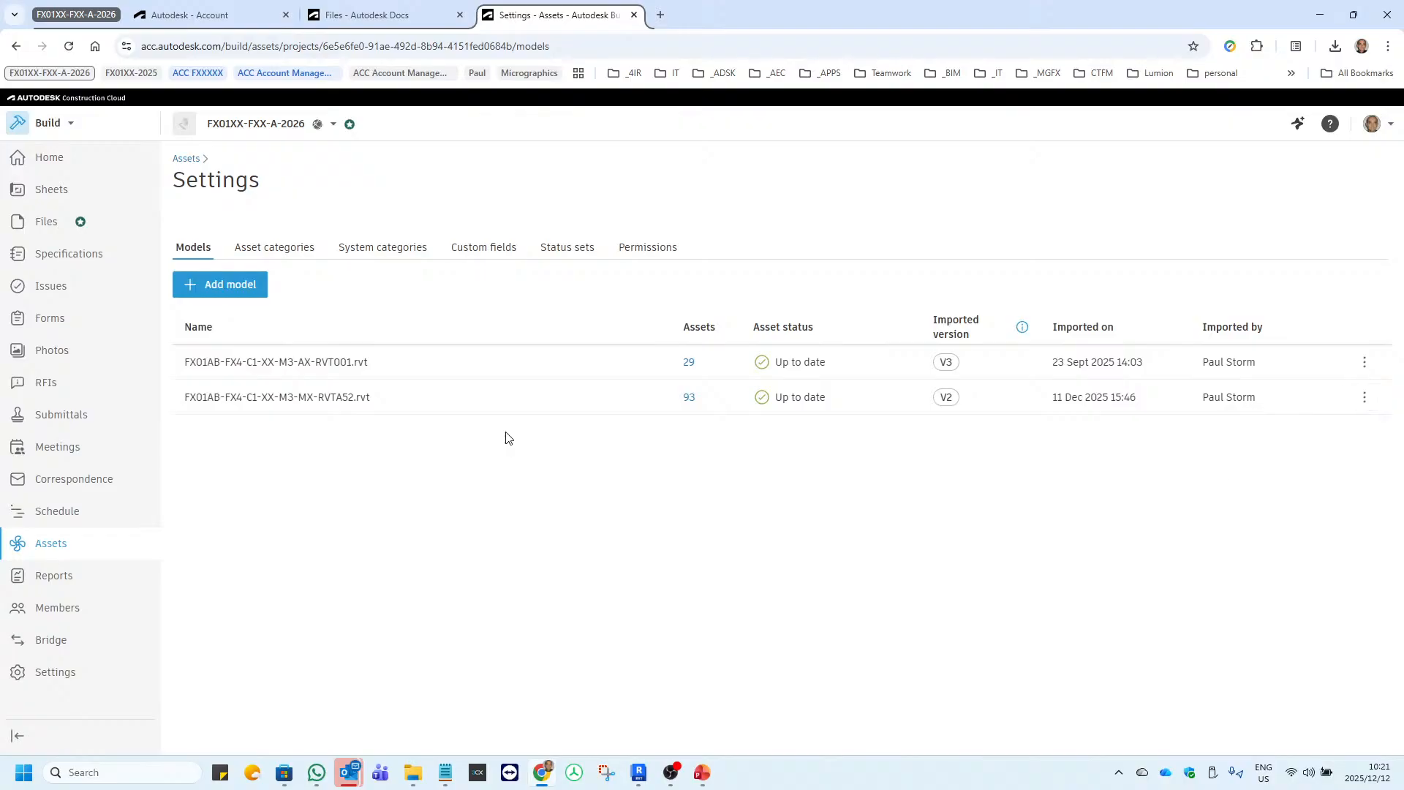
click(353, 406)
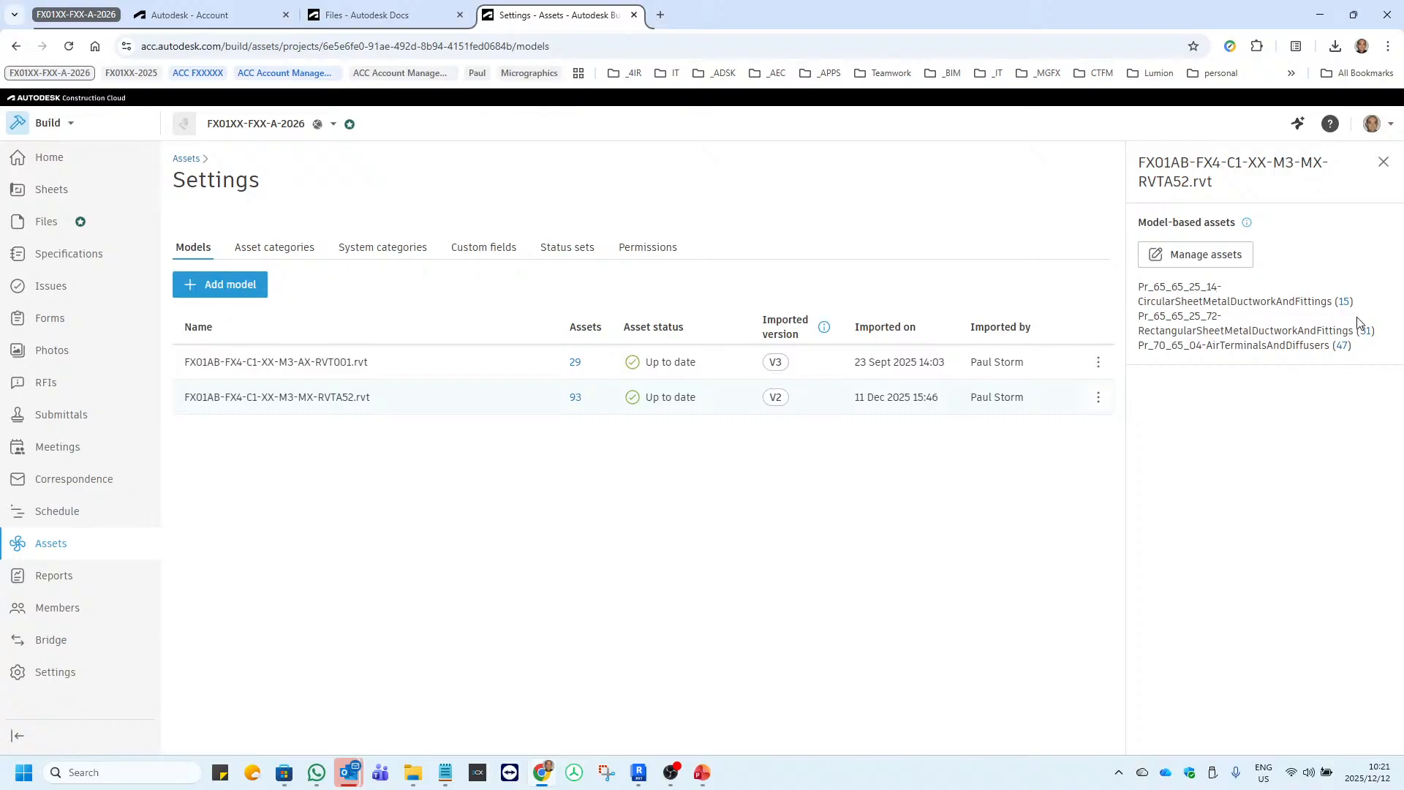
click(1200, 261)
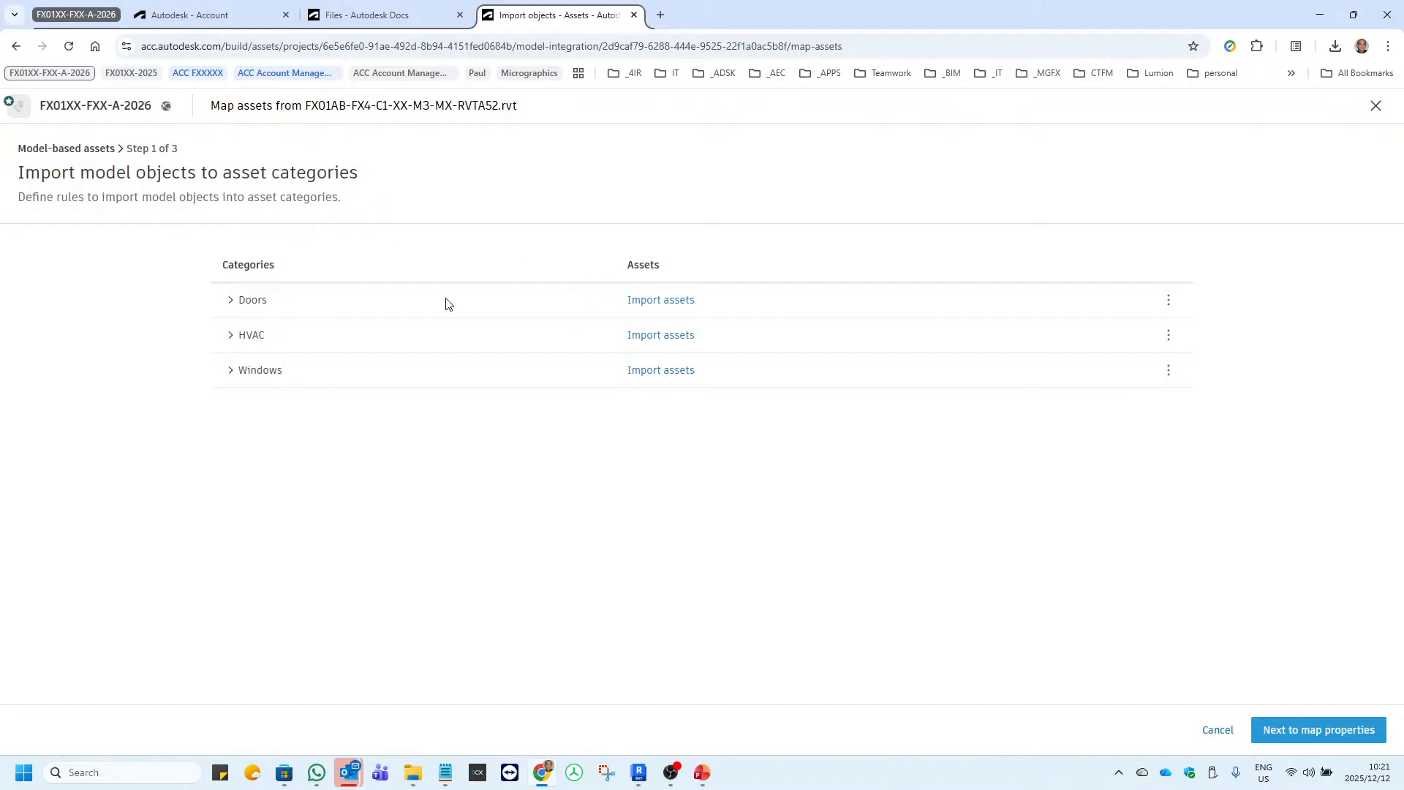
Expand HVAC in the import mapping down to the product subcategories of Mechanical Return Air 1 and Mechanical Supply Air 1.
click(230, 336)
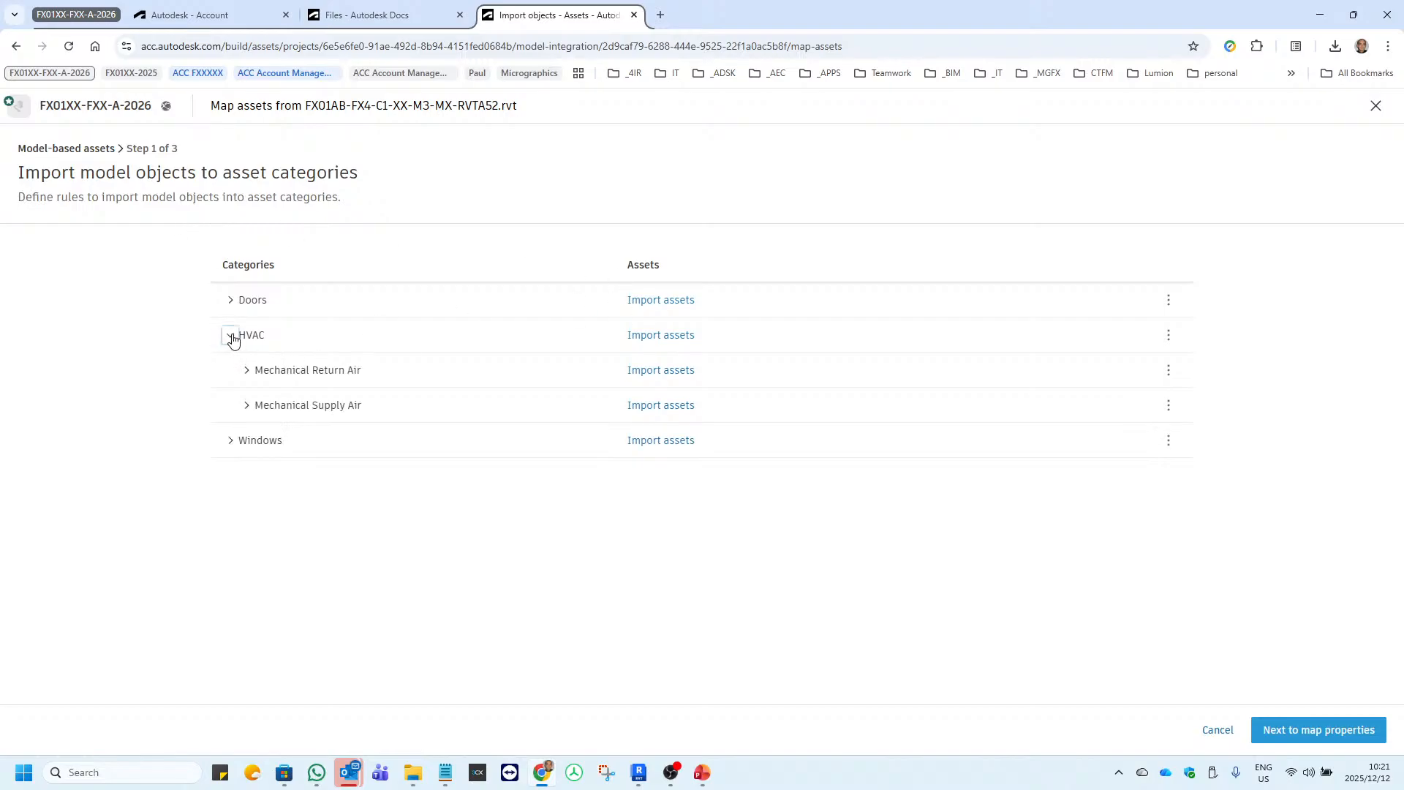
click(247, 373)
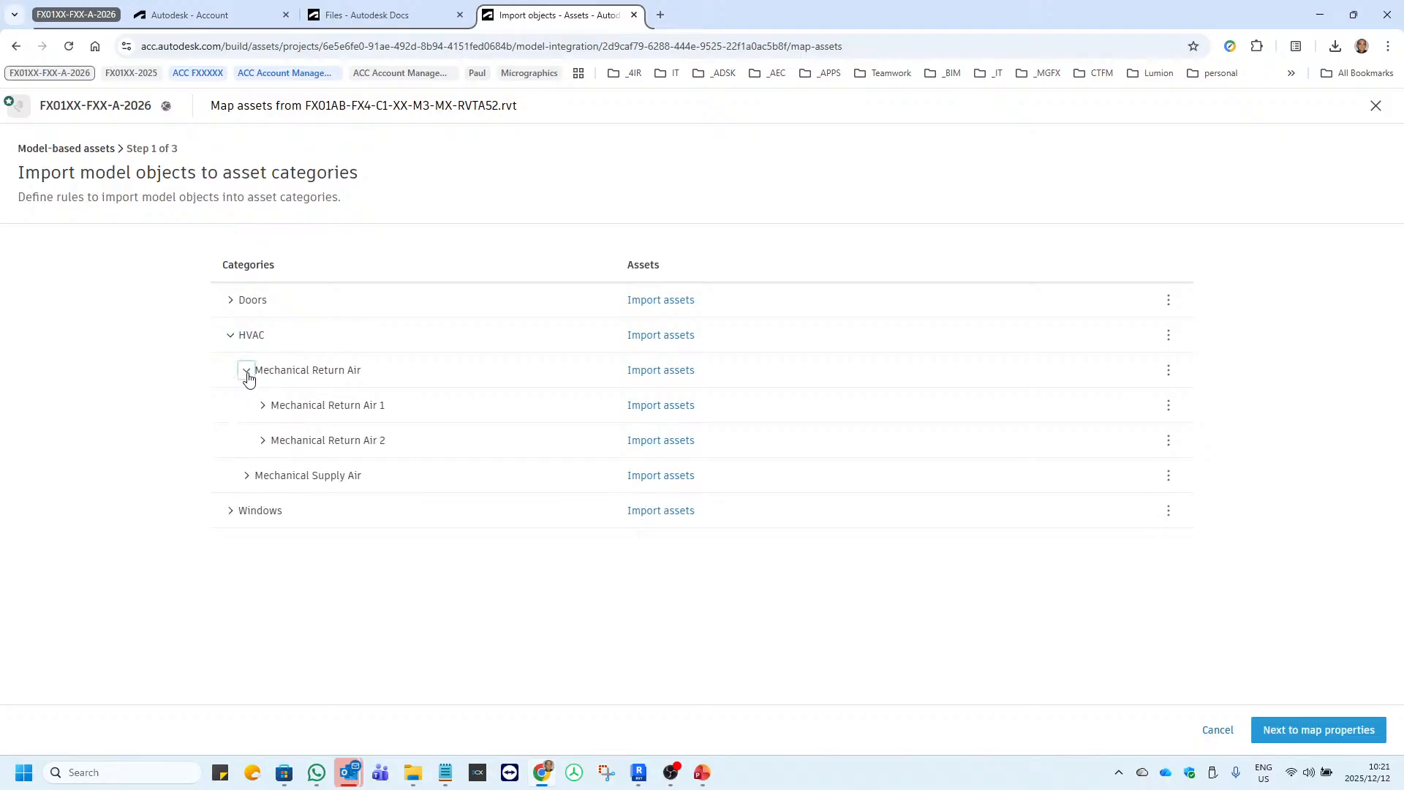
click(264, 411)
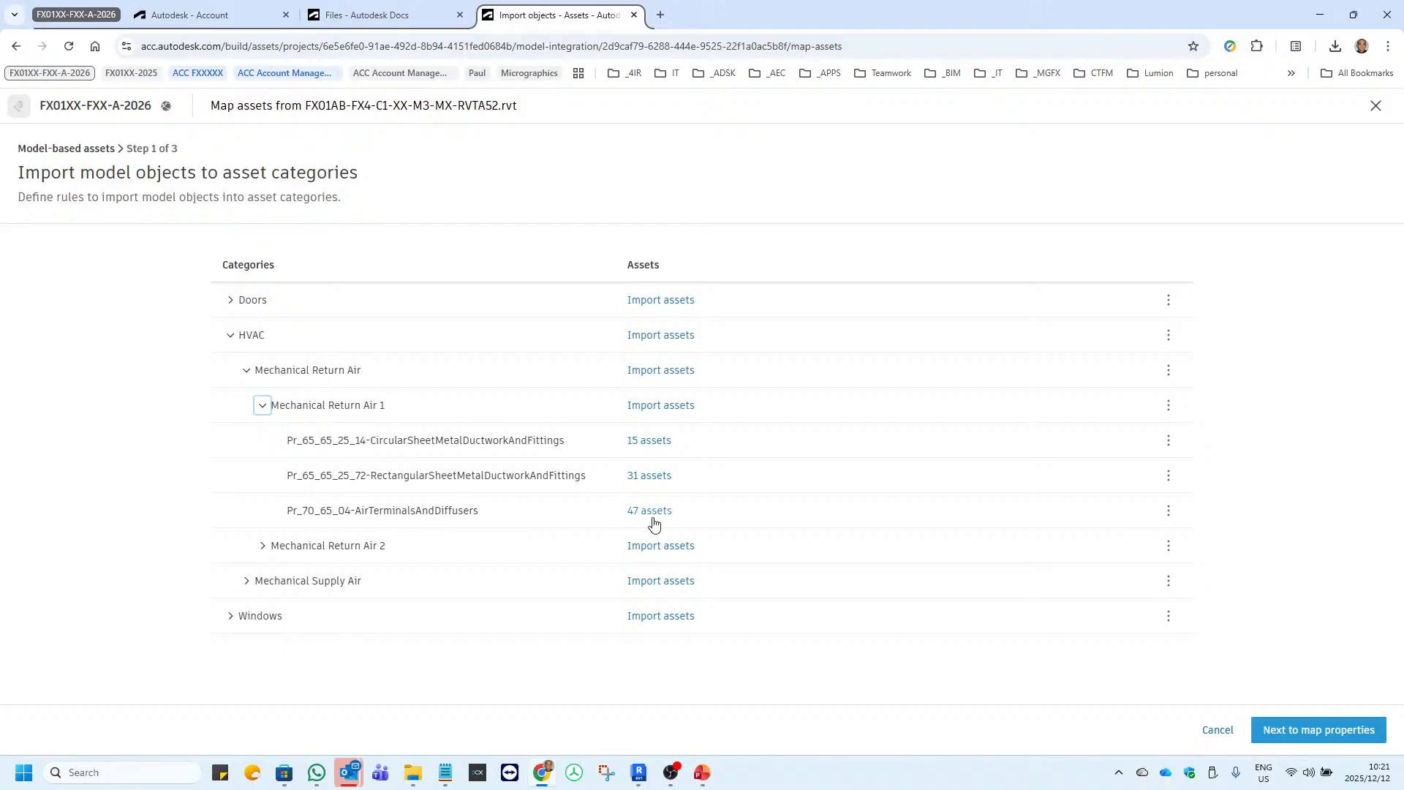
click(247, 581)
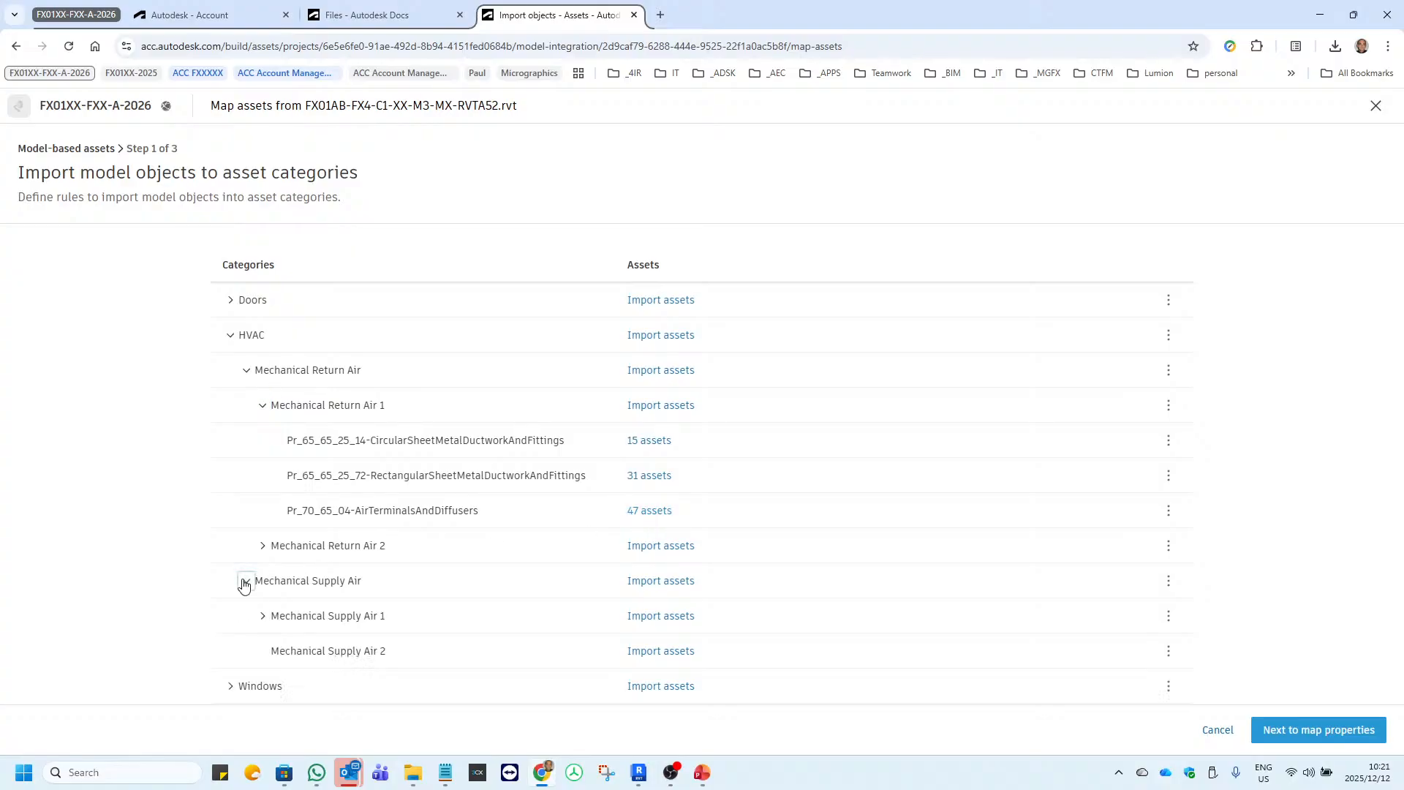
click(262, 616)
scroll(271, 582, down, 2)
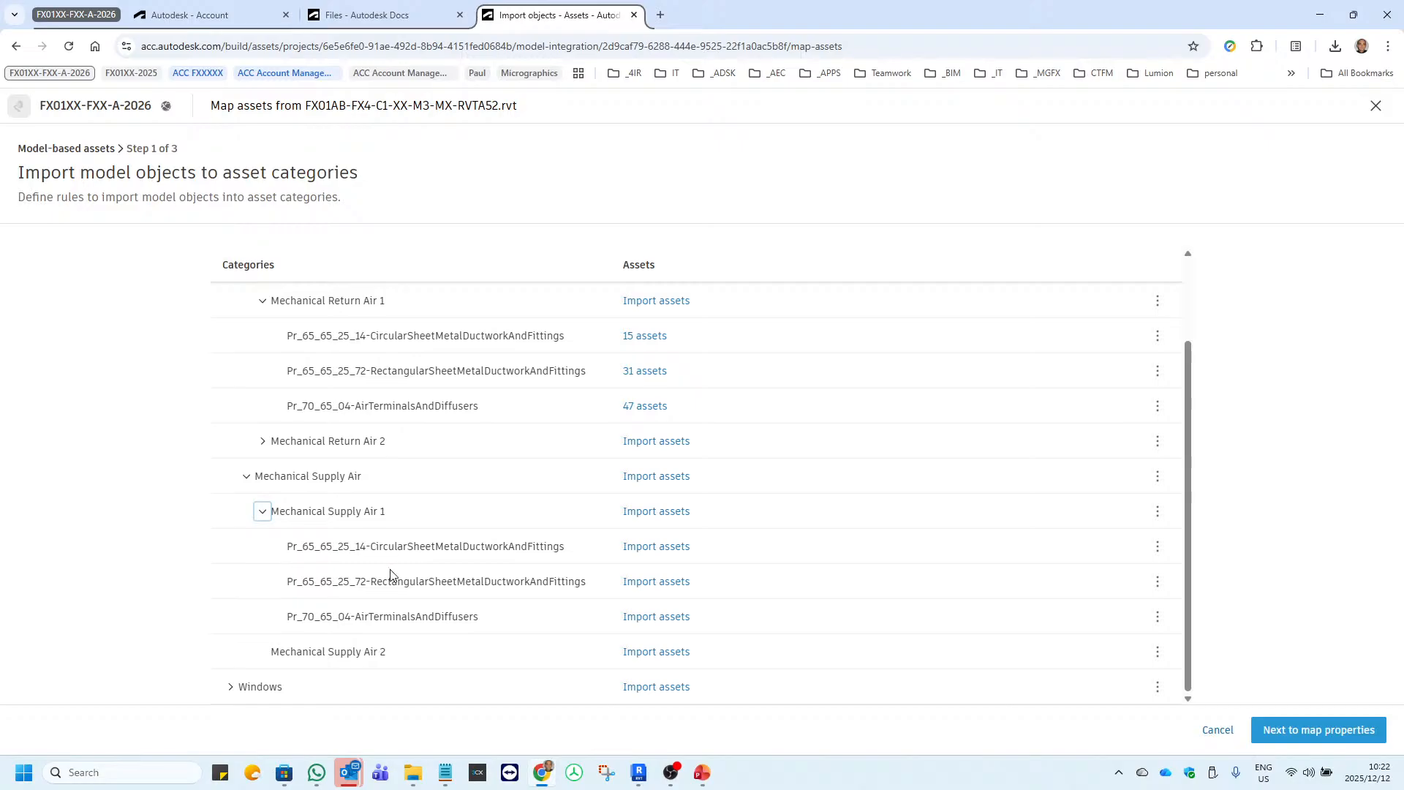
click(1158, 554)
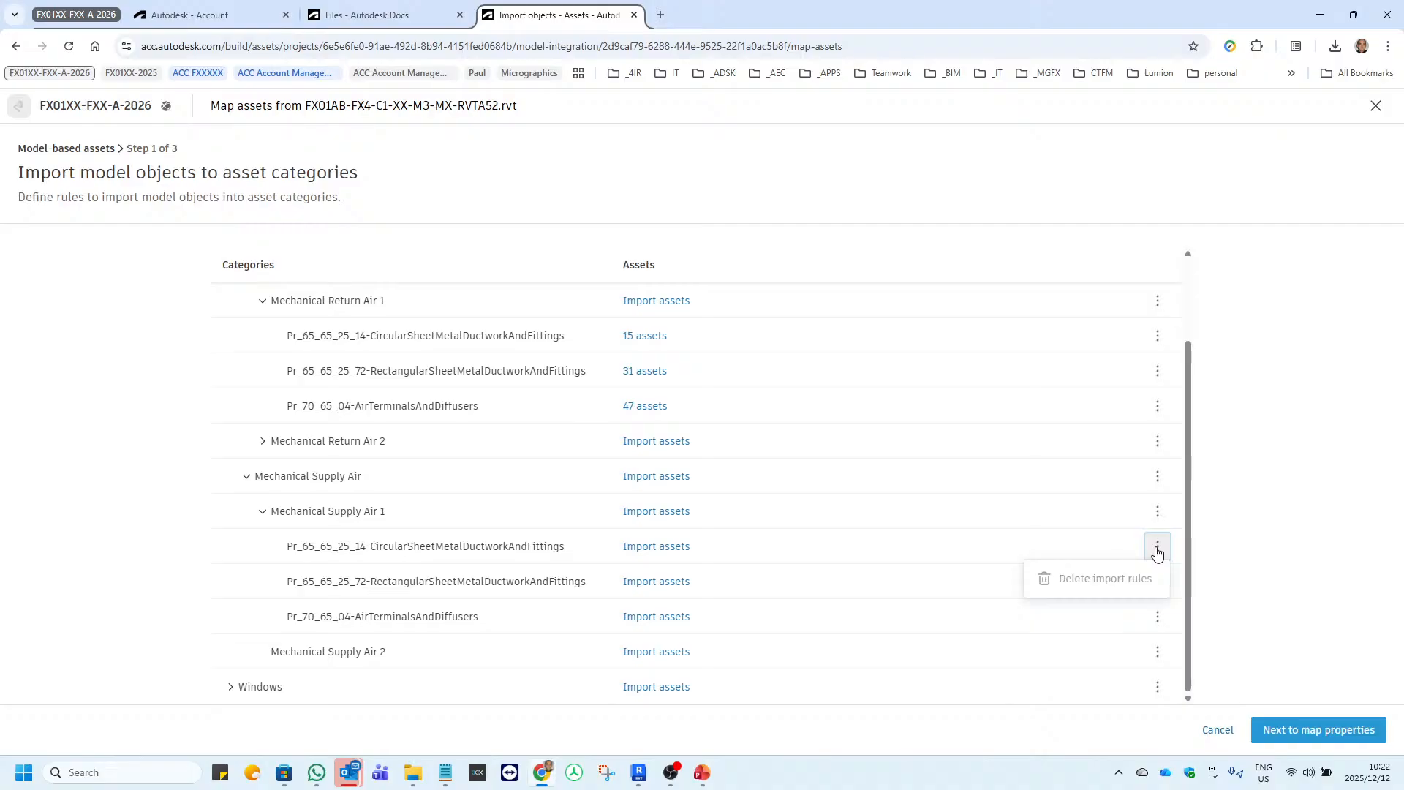
click(125, 538)
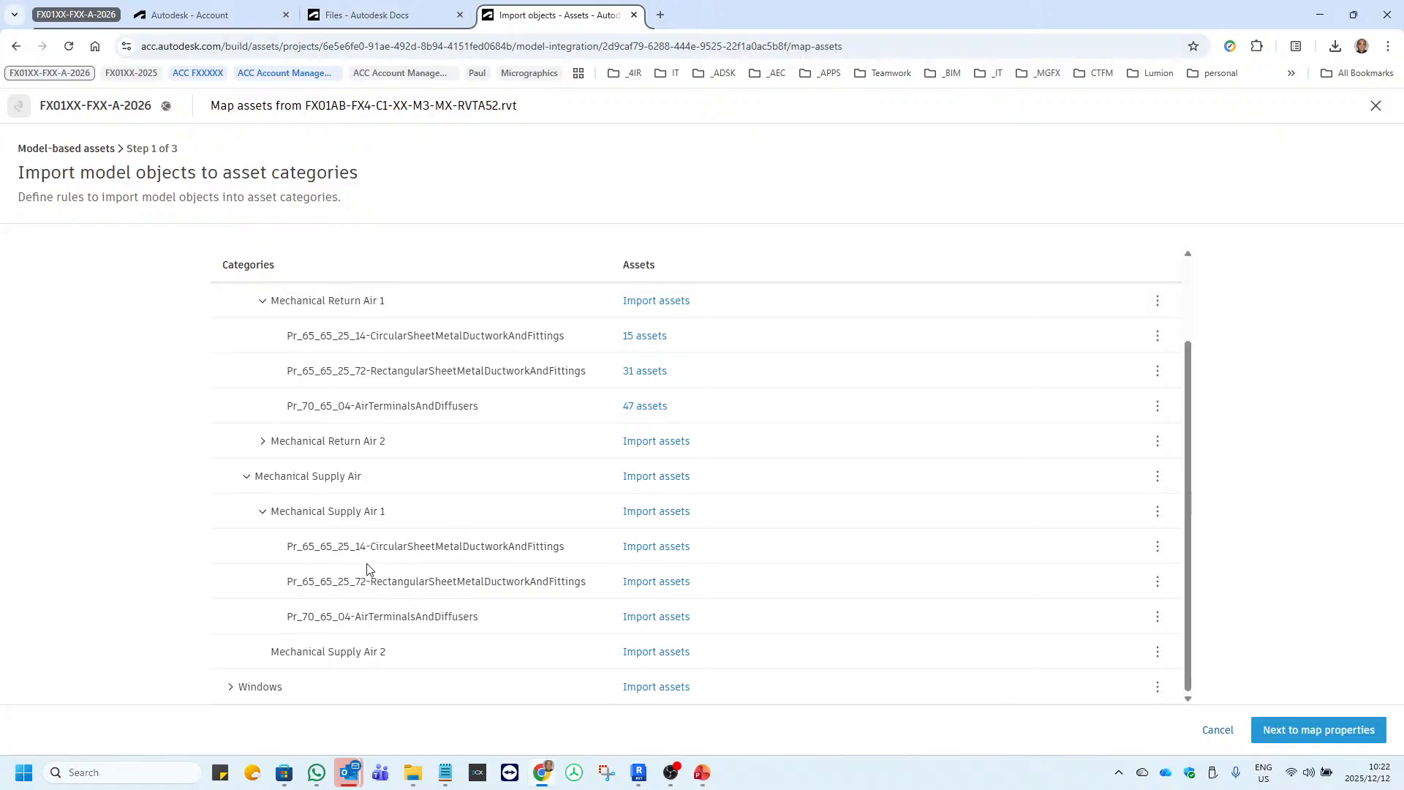
drag(360, 547, 286, 547)
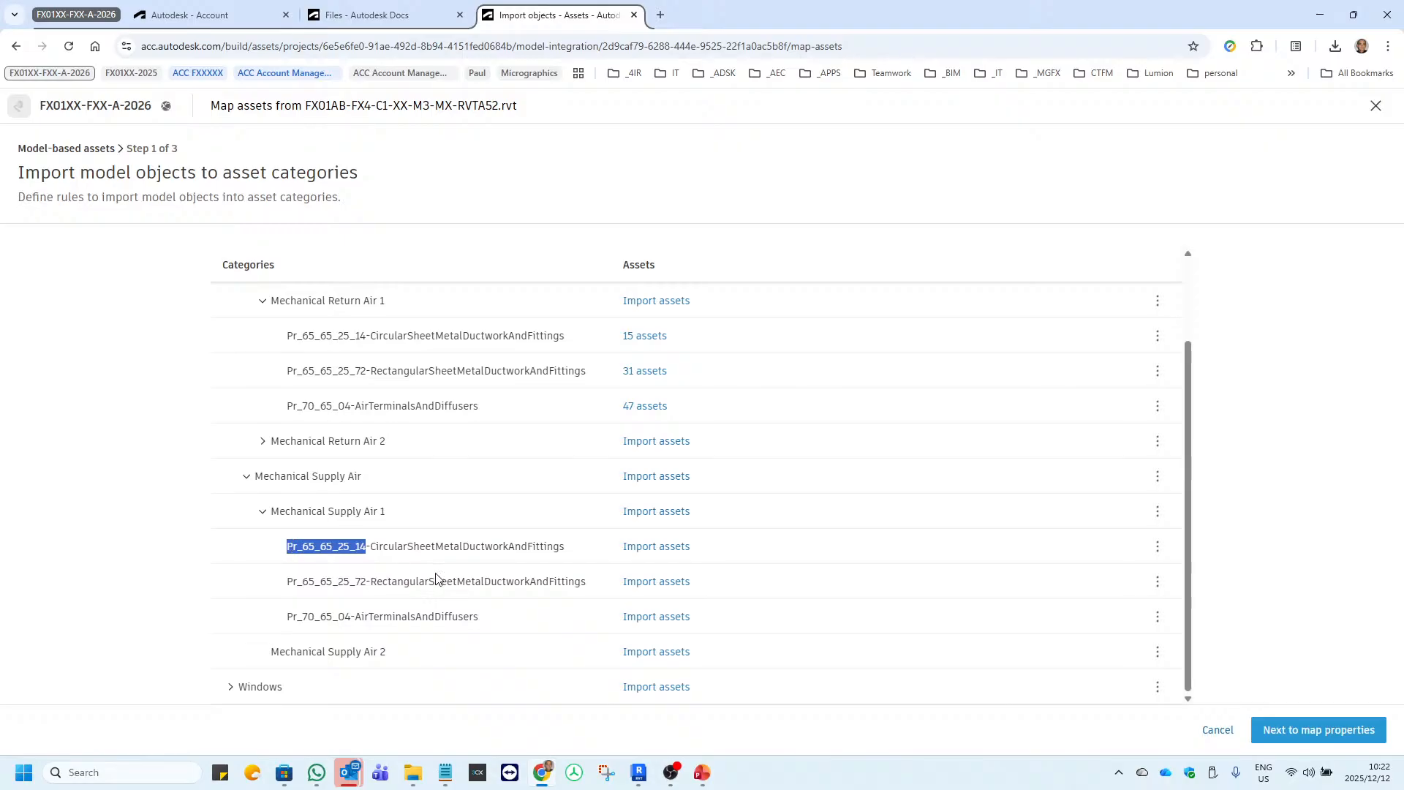
drag(371, 546, 571, 561)
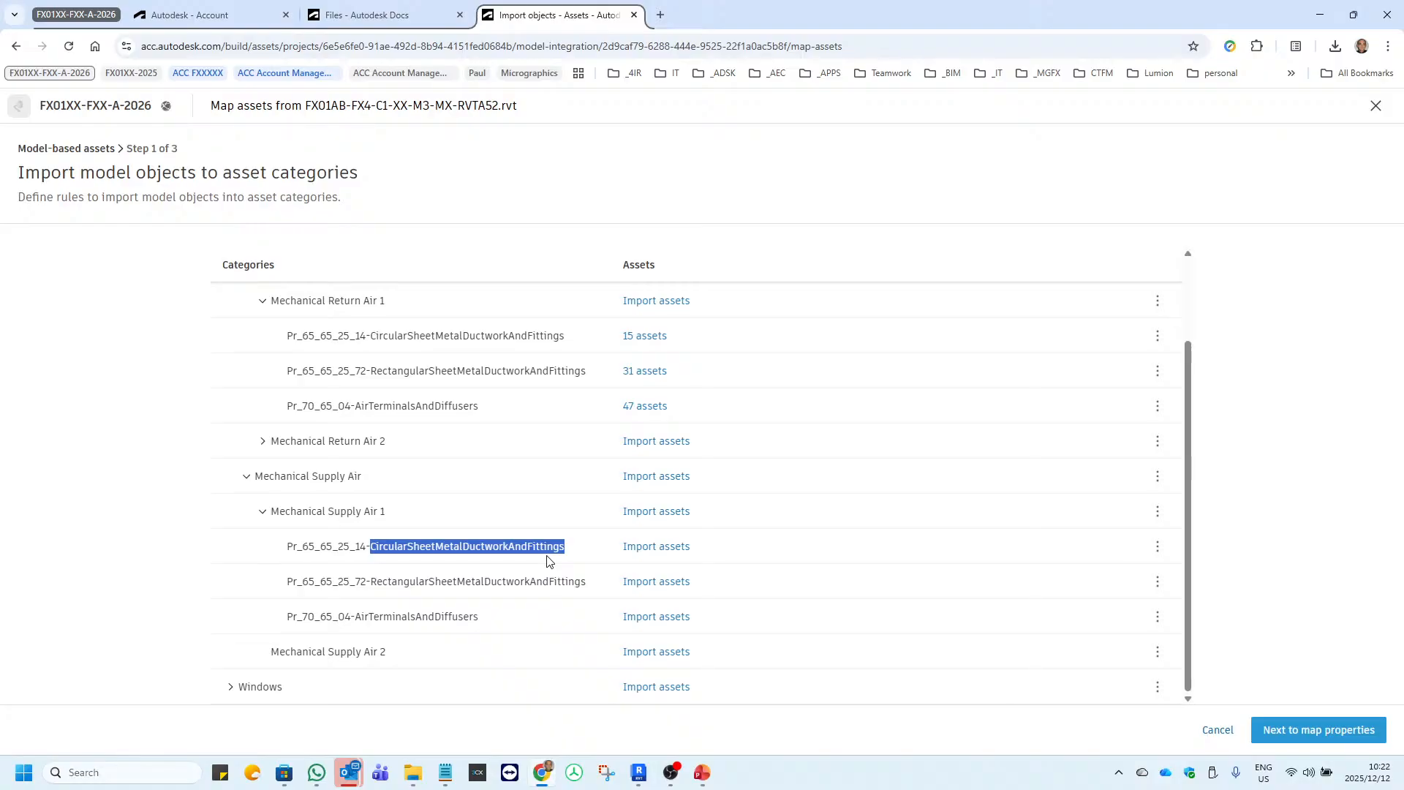
Open the import rules for Pr_65_65_25_14-CircularSheetMetalDuctworkAndFittings under Mechanical Supply Air 1 and view the composite objects explanation.
click(666, 554)
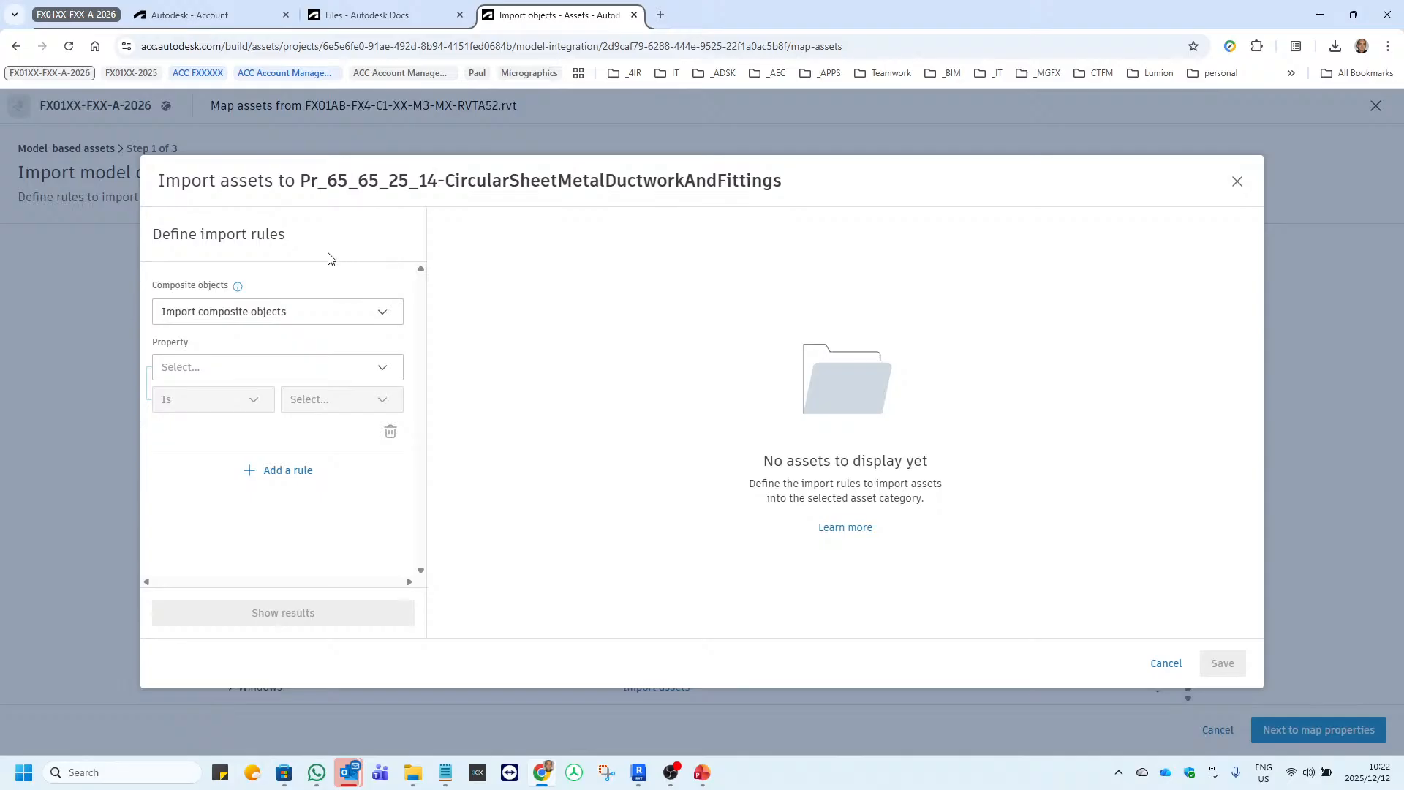
mouse_move(237, 293)
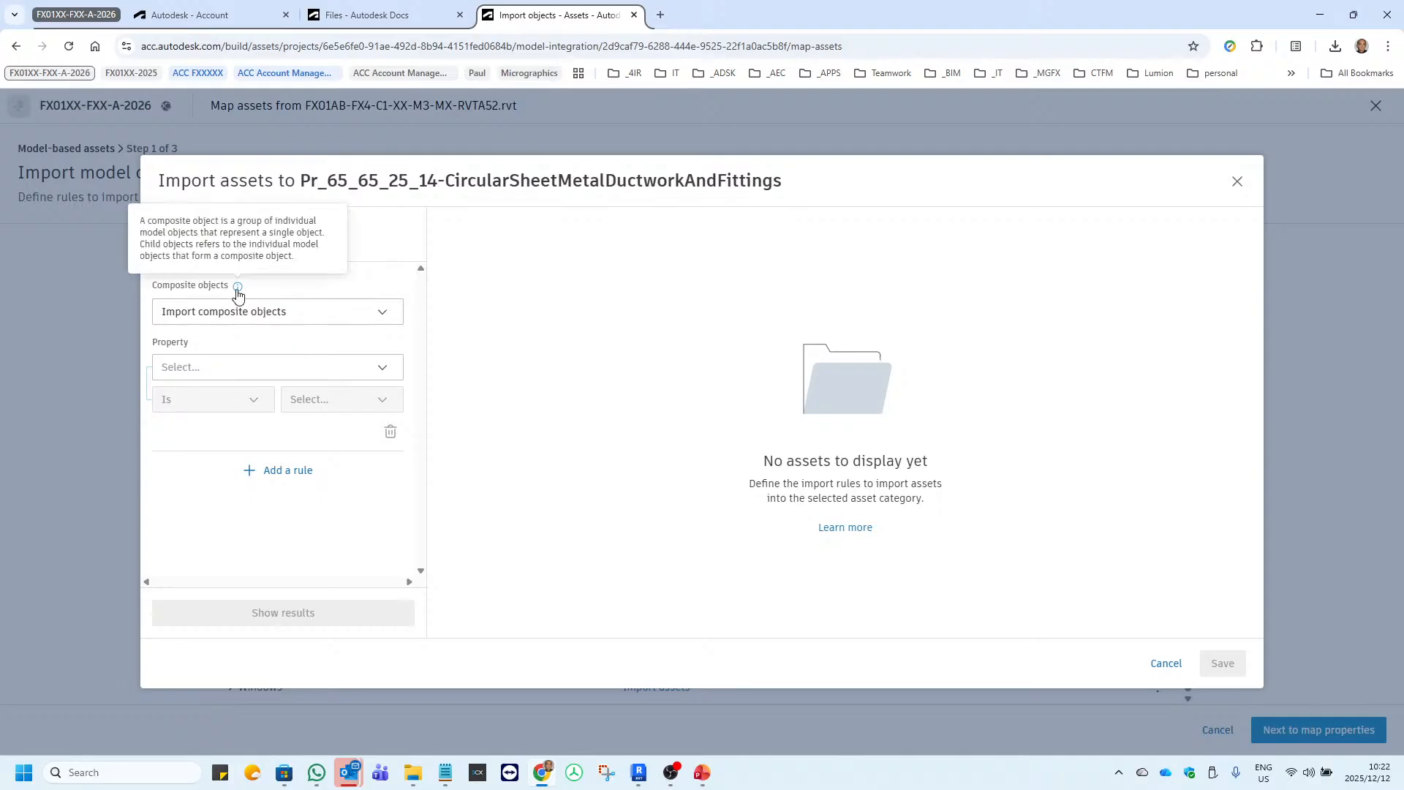
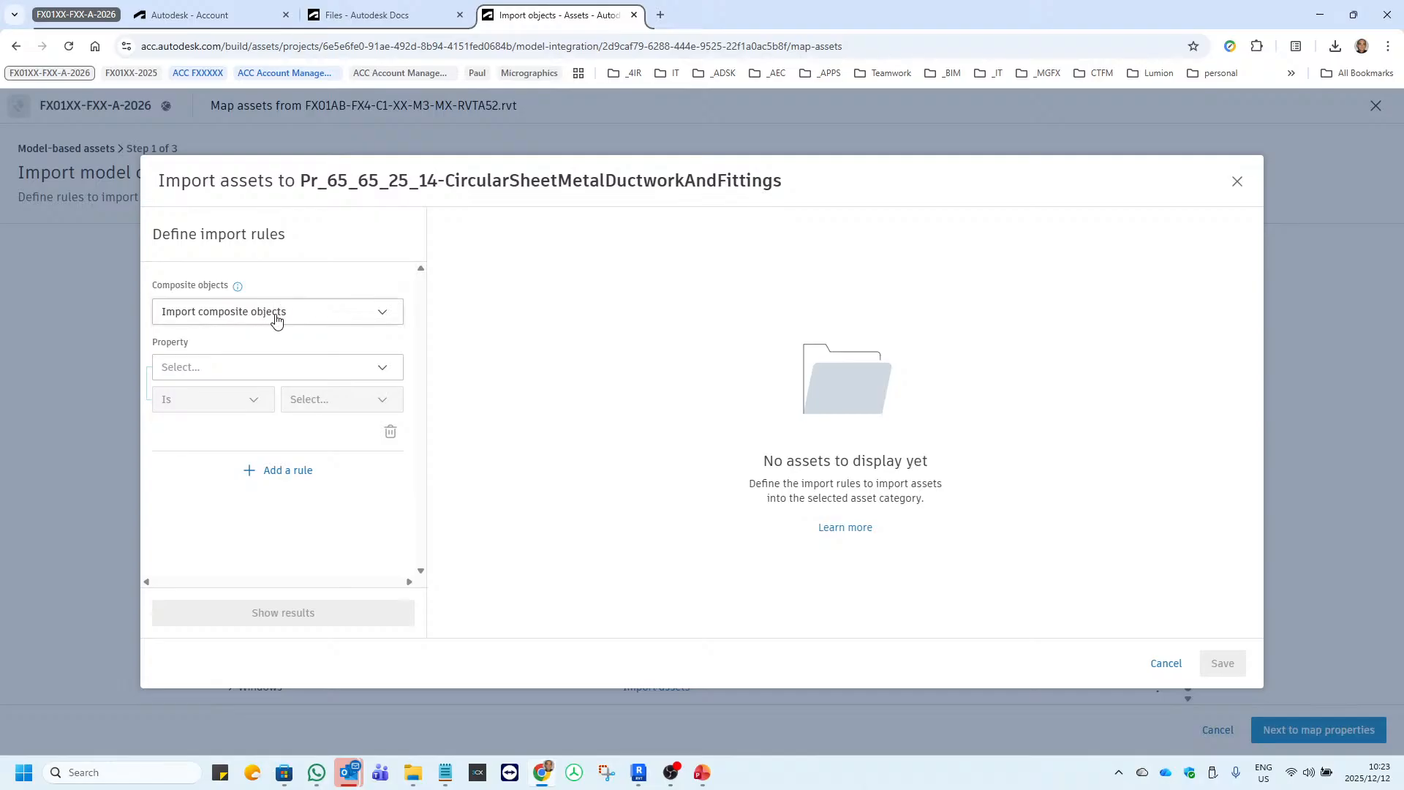
Review the composite object import options, keeping Import composite objects, and set the rule's property to Classification.Uniclass.Pr.Number.
click(342, 320)
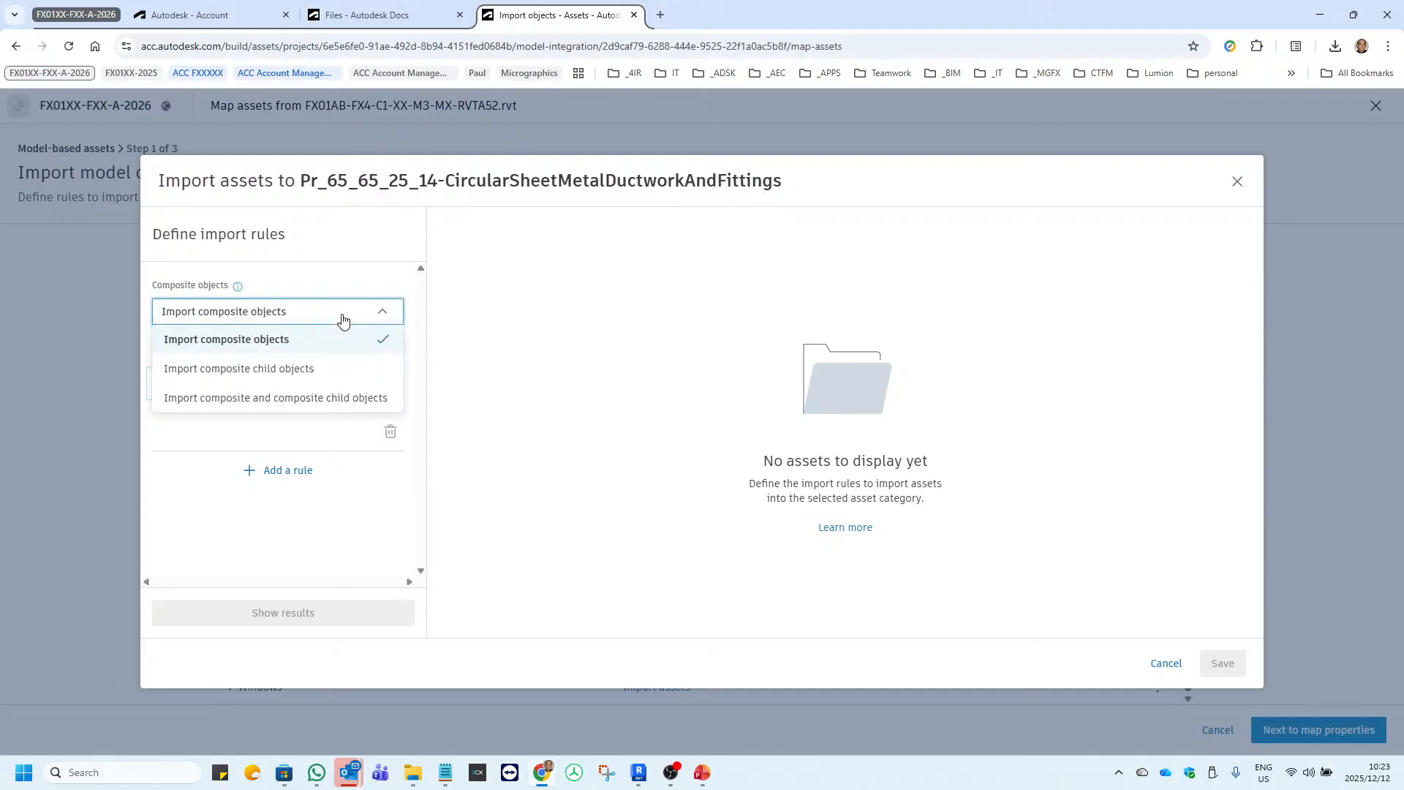
click(324, 293)
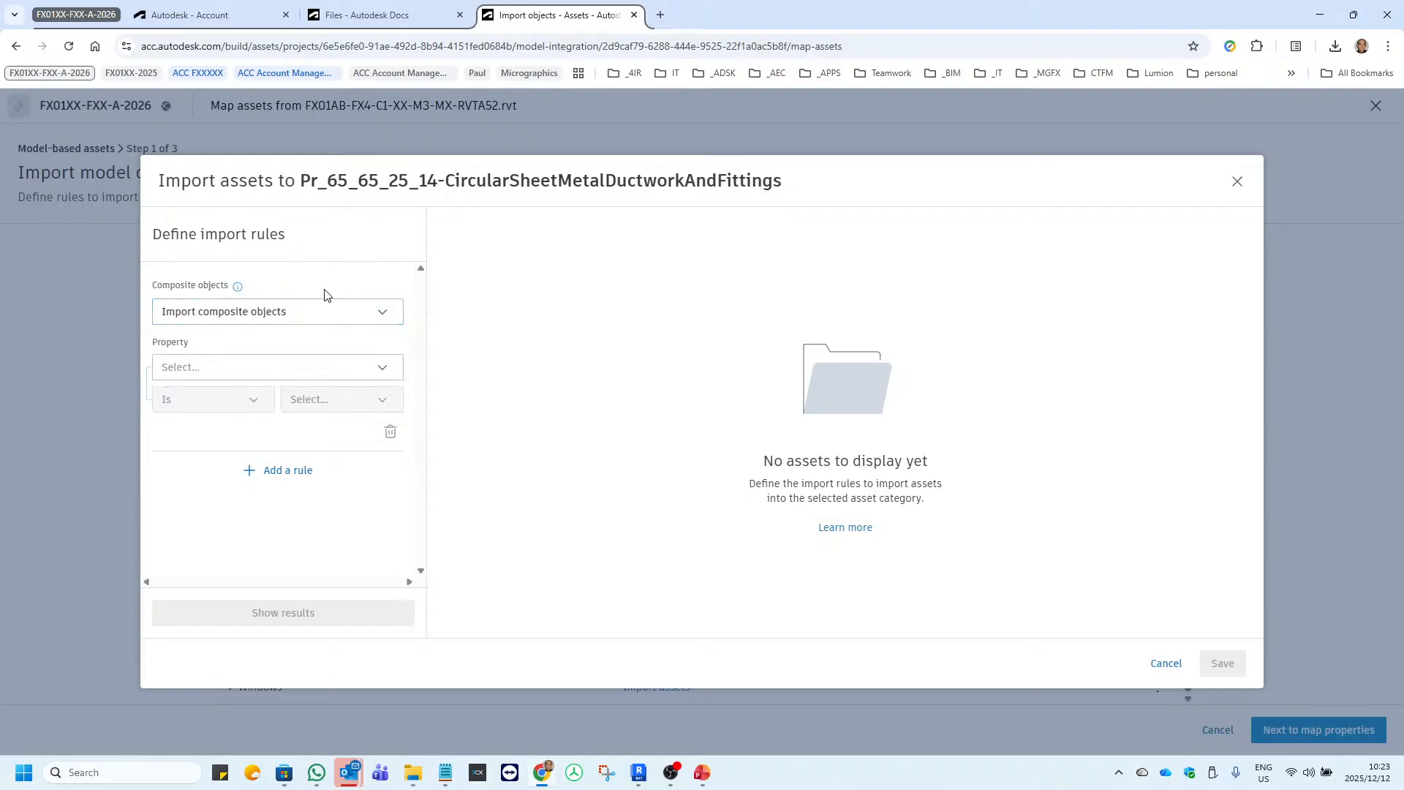
click(309, 315)
click(236, 374)
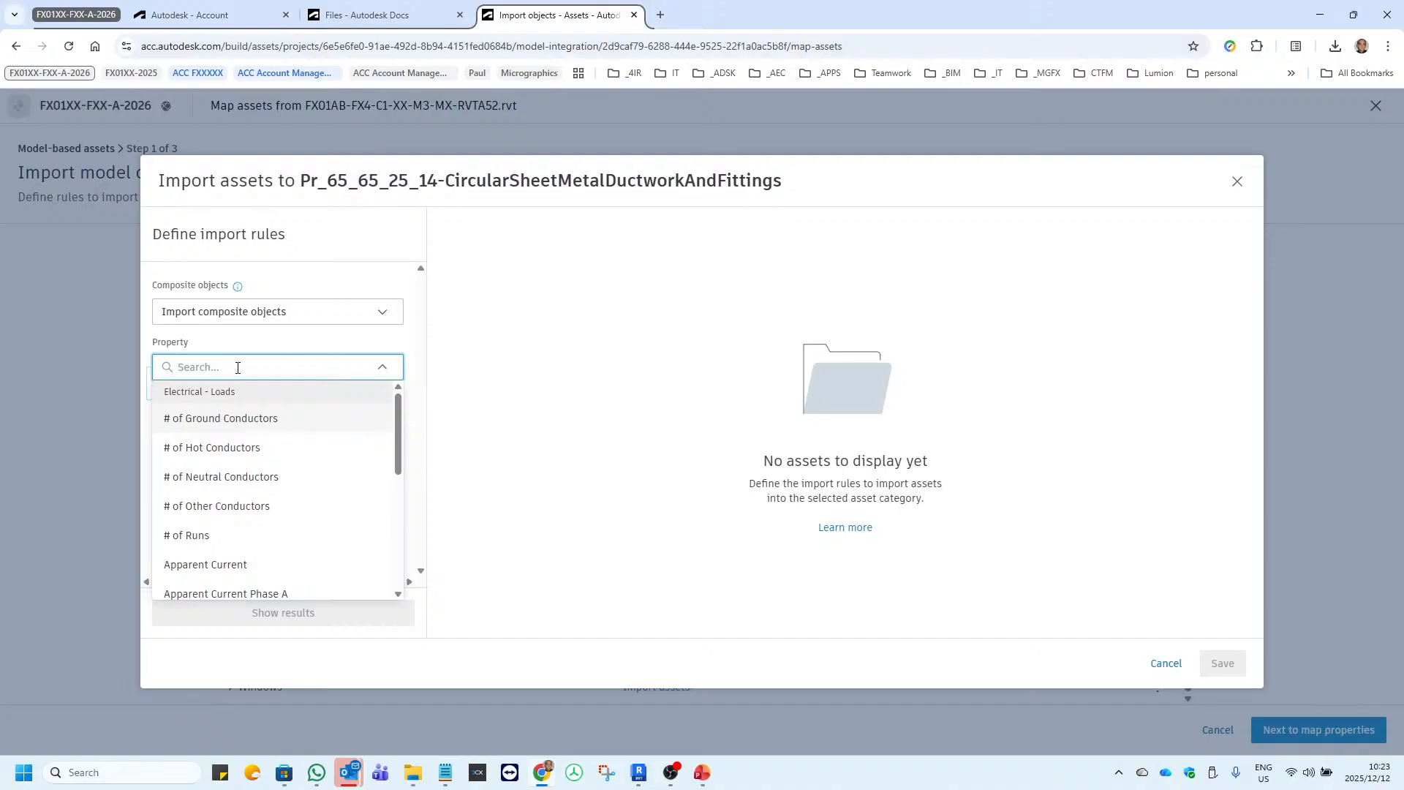
text(classific)
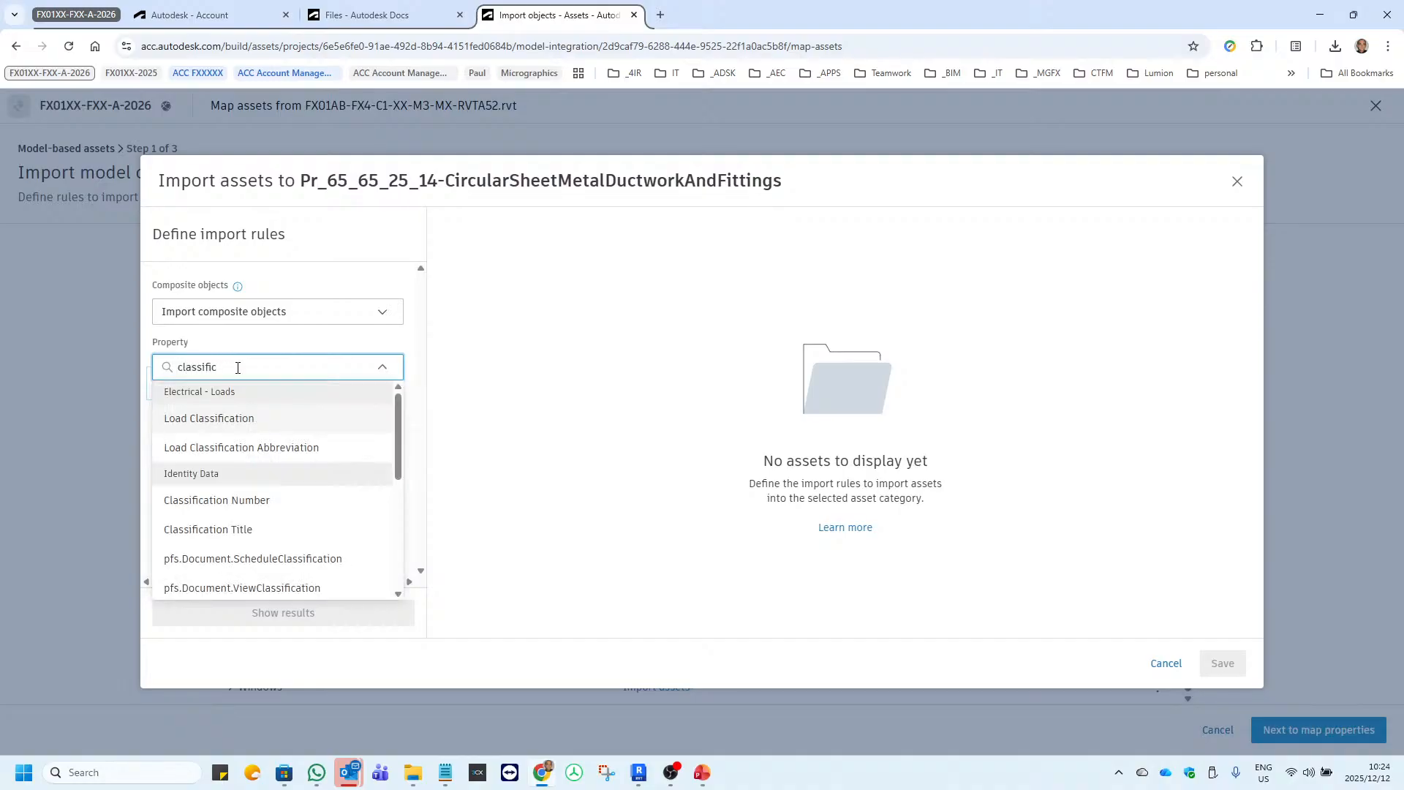
text(ation.)
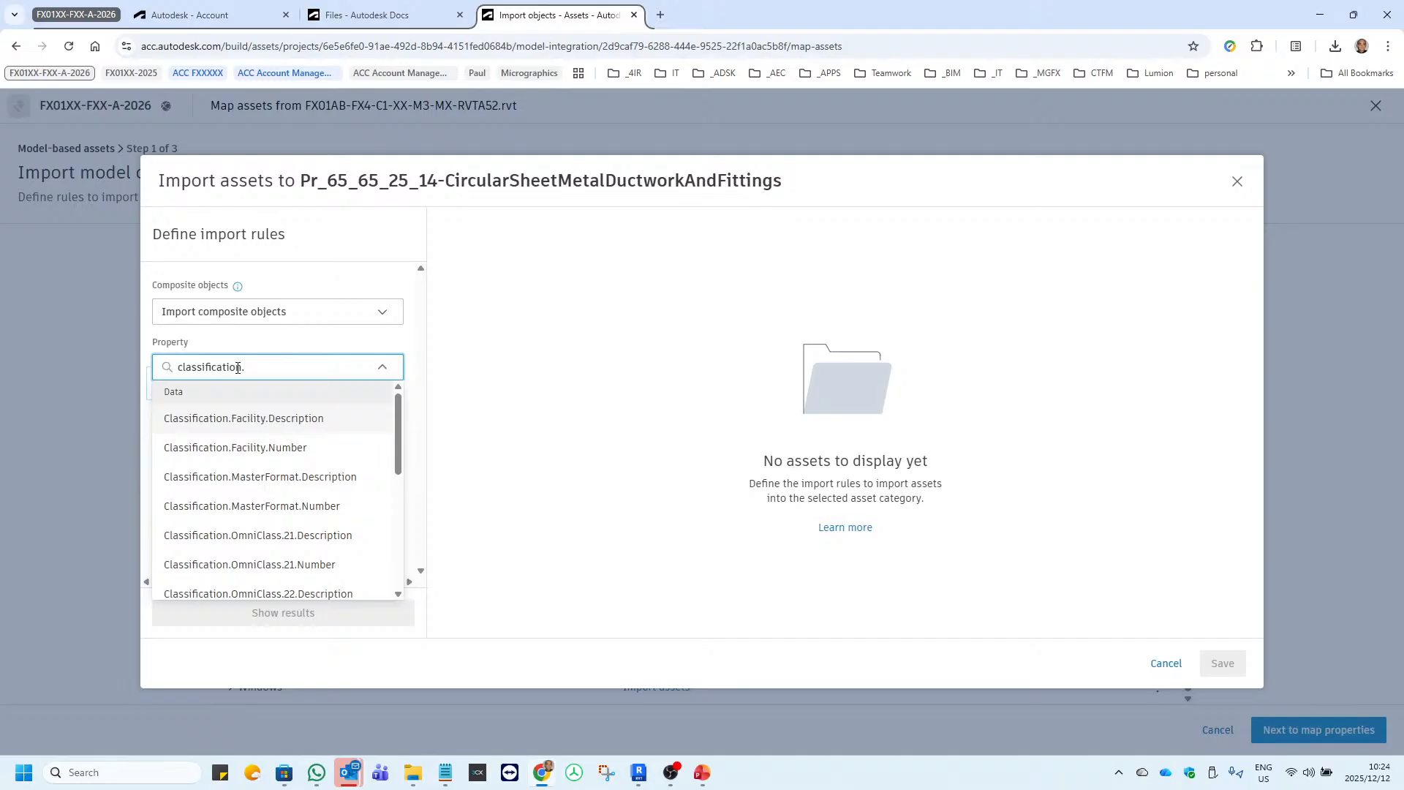
text(uniclass)
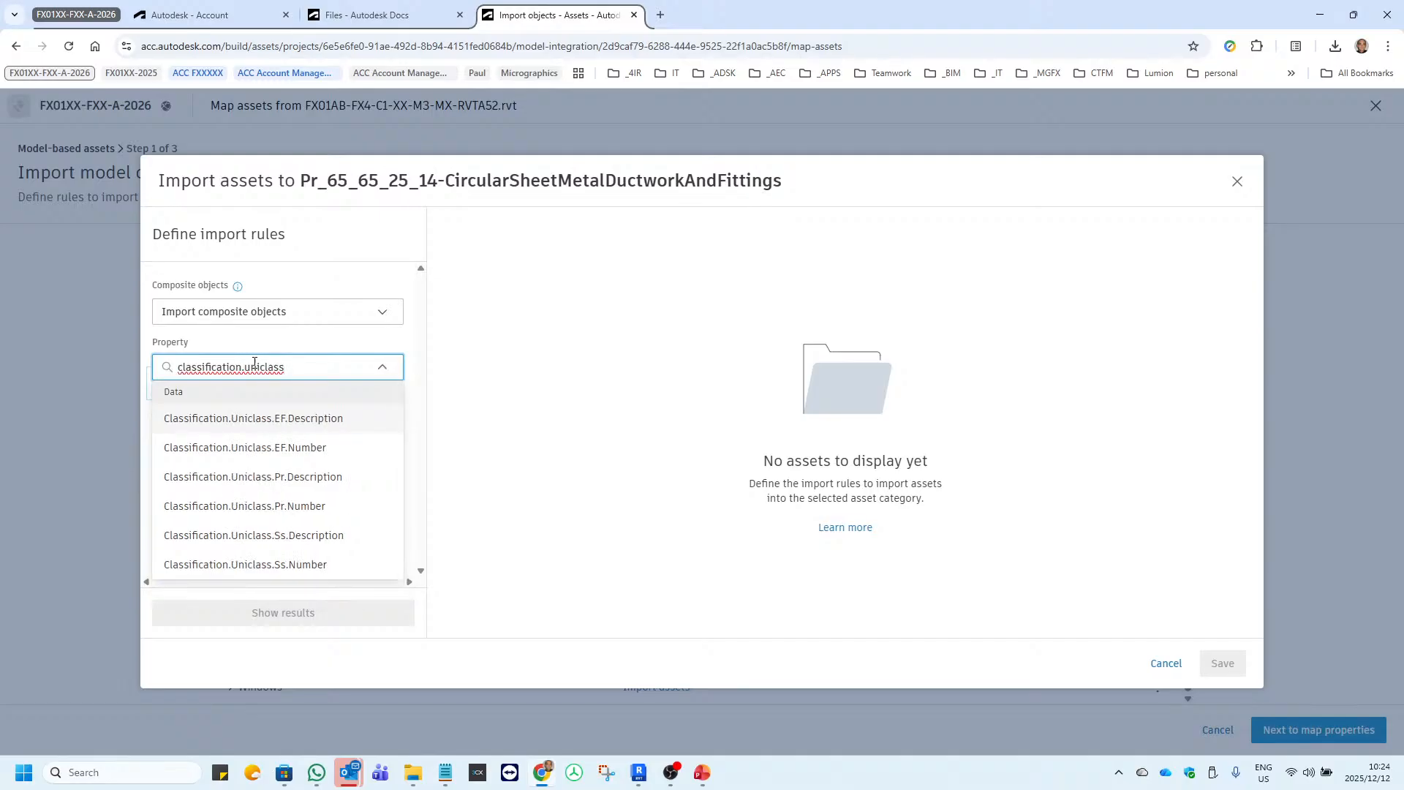
click(299, 512)
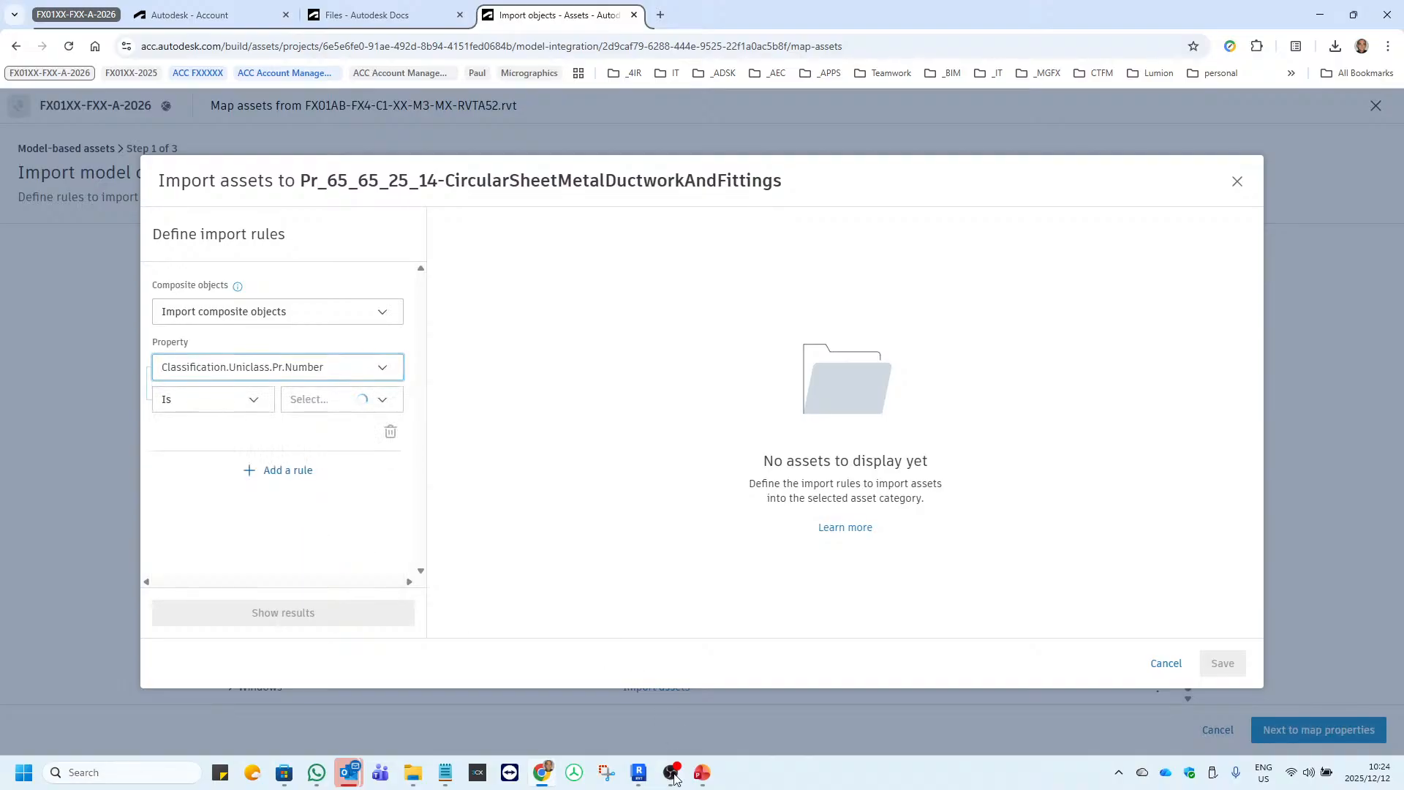
Switch to Revit and examine the Uniclass Pr classification parameters in the type properties of a 600x600 - 250 Neck supply diffuser.
click(639, 772)
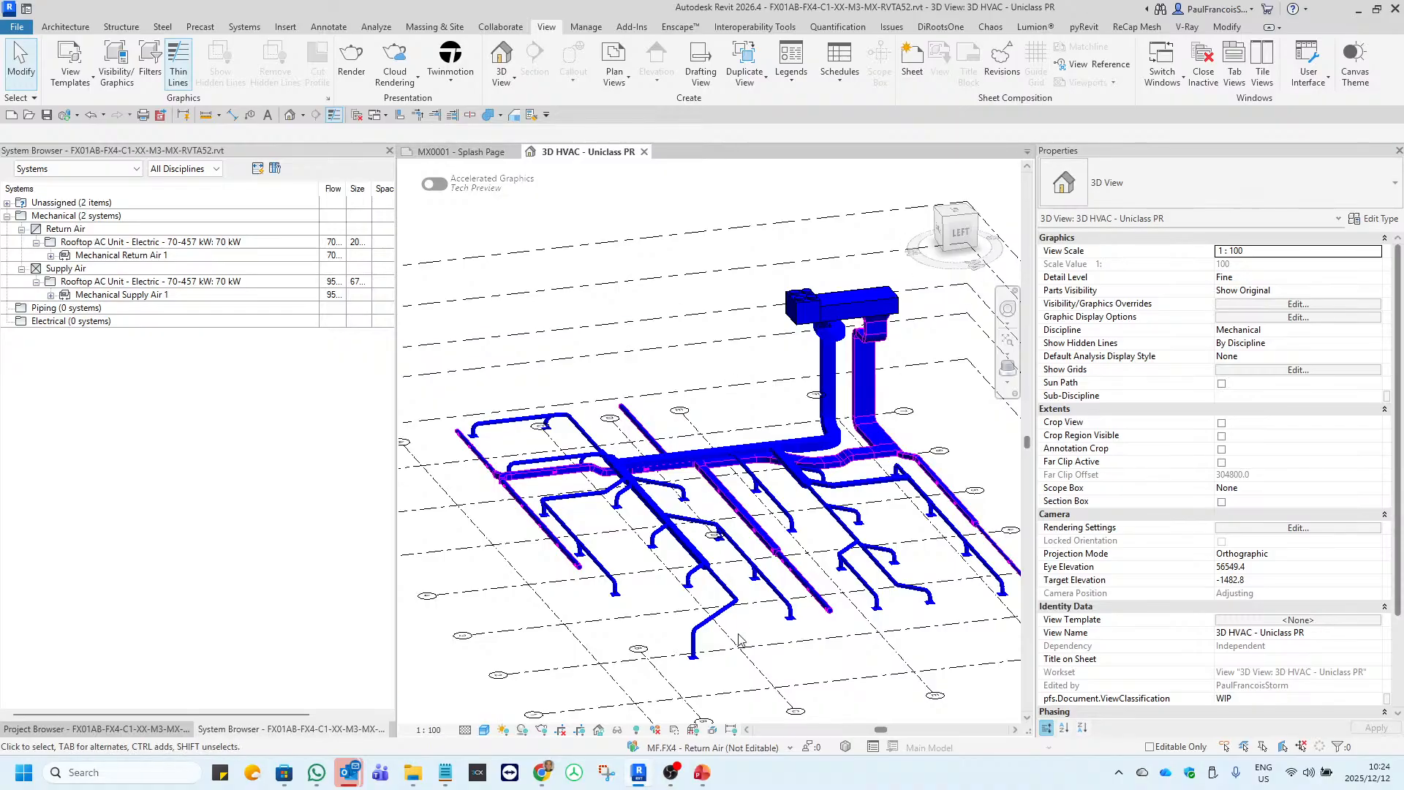
scroll(872, 562, up, 6)
scroll(873, 561, up, 1)
click(871, 562)
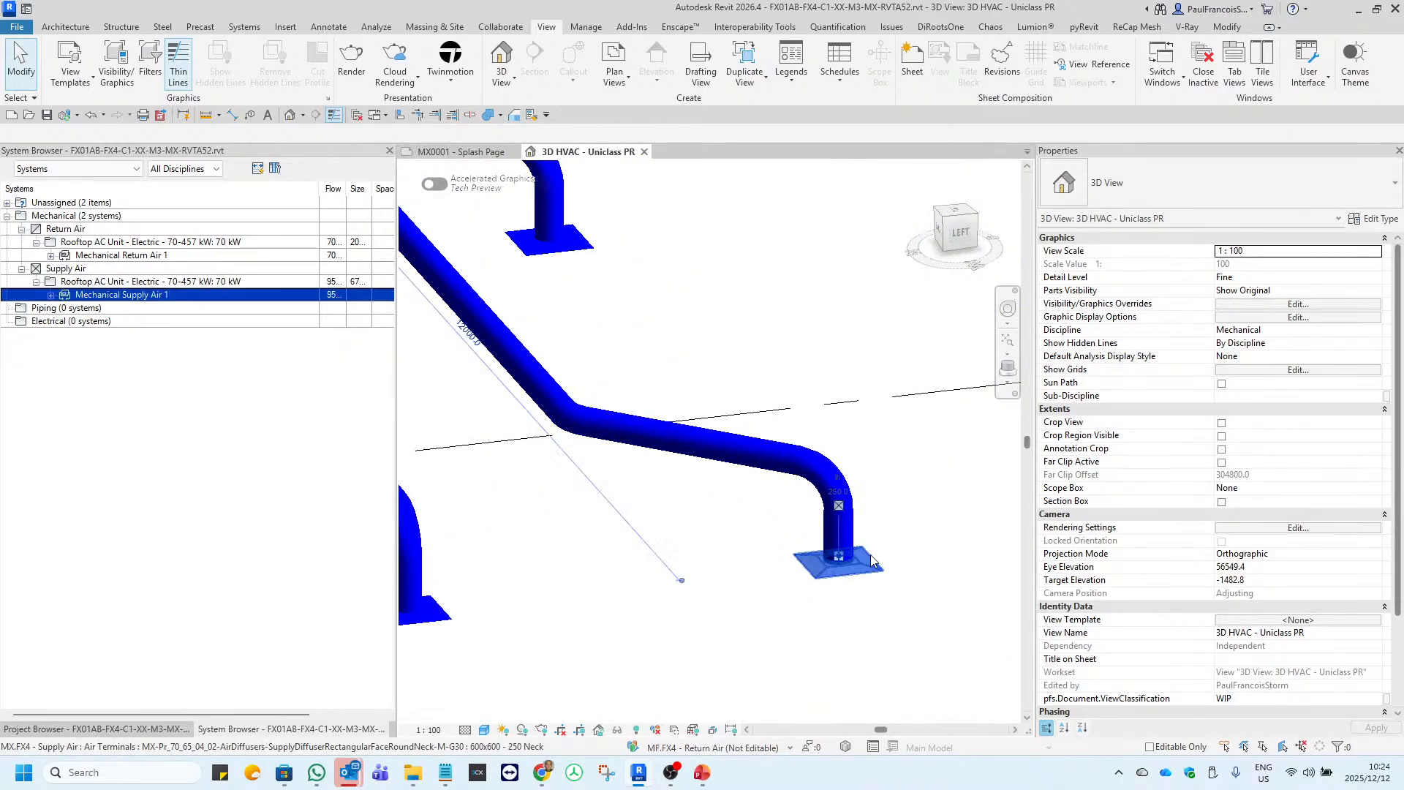
click(1378, 219)
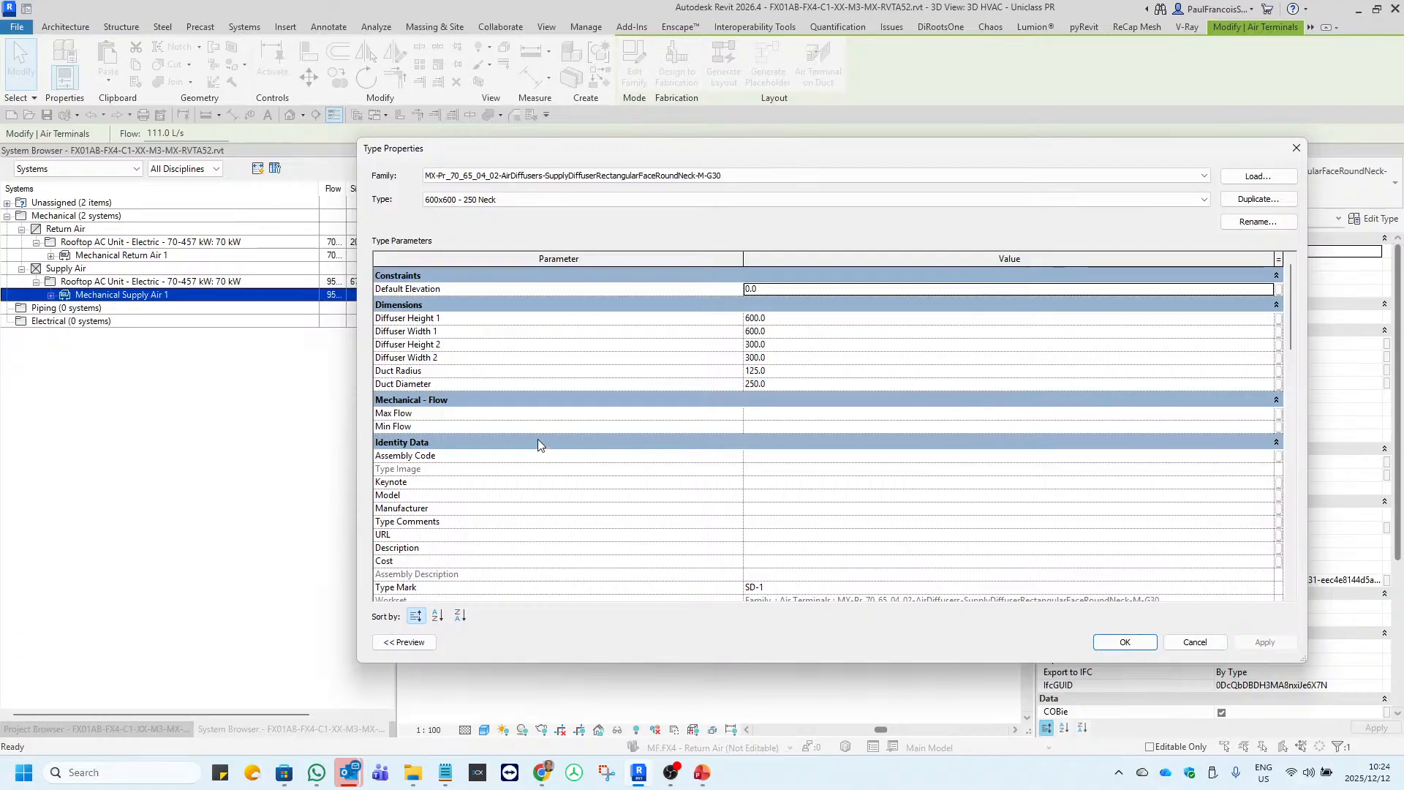
scroll(540, 442, down, 10)
scroll(540, 443, down, 3)
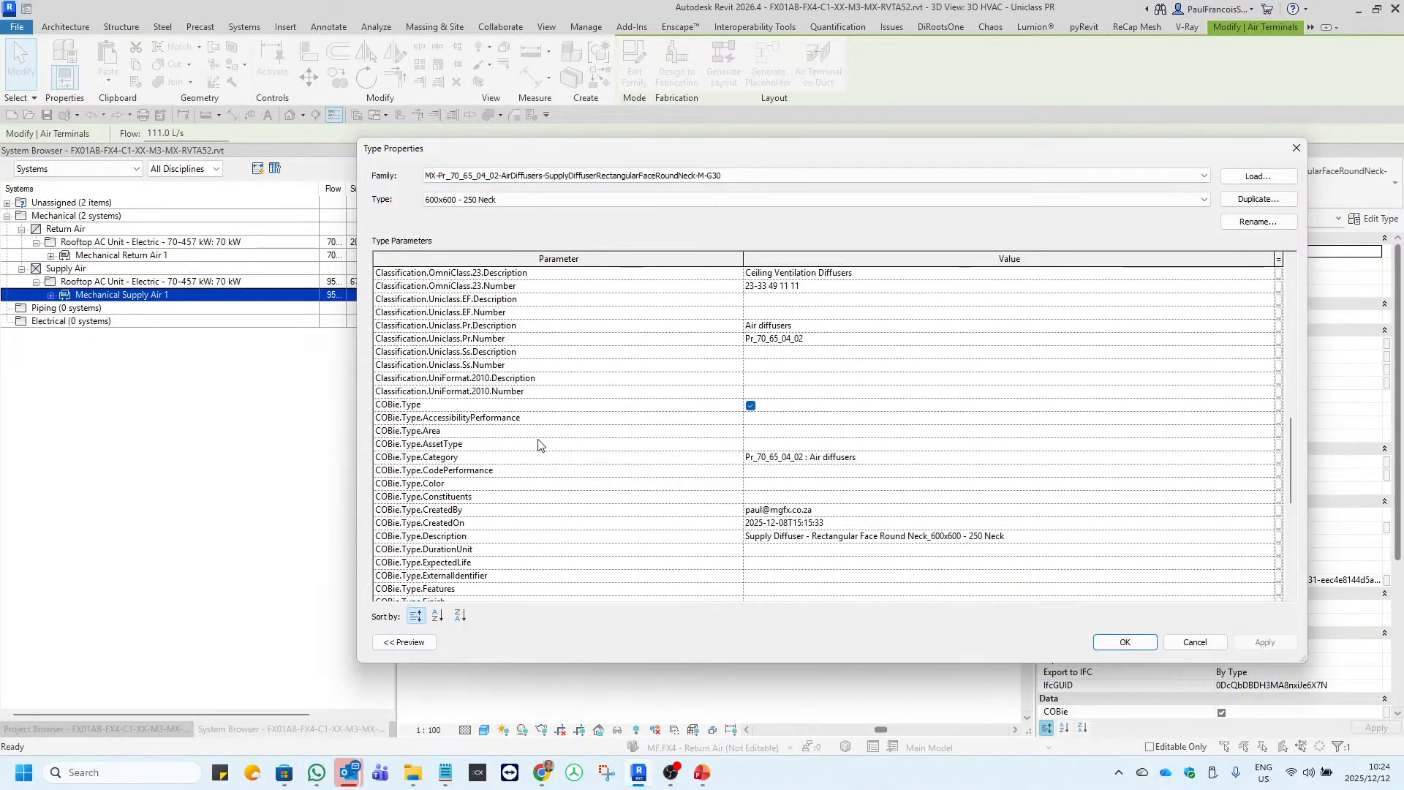
scroll(648, 449, up, 4)
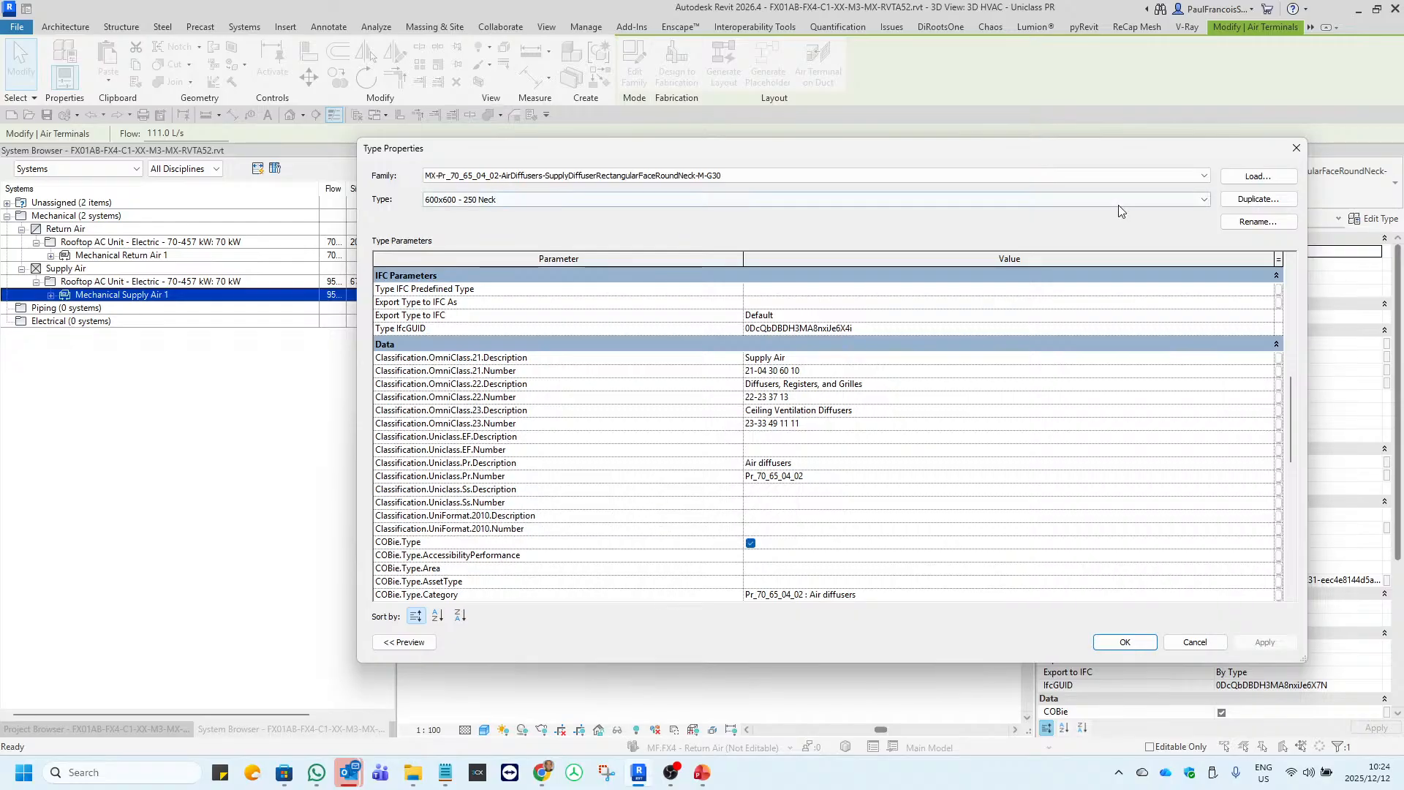
click(1297, 149)
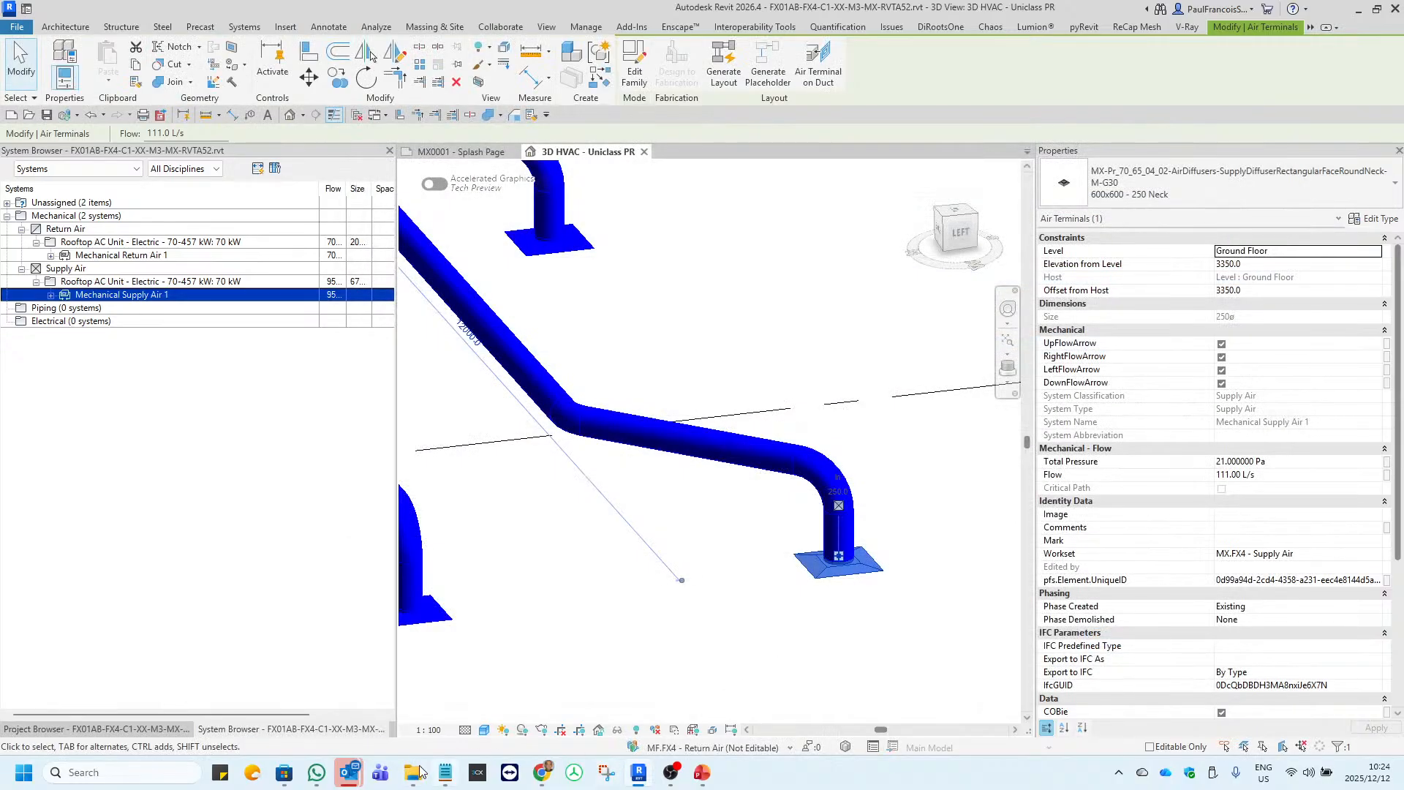
Return to the asset import in Chrome and set the Classification.Uniclass.Pr.Number rule to Is Pr_65_65_25_14.
click(542, 773)
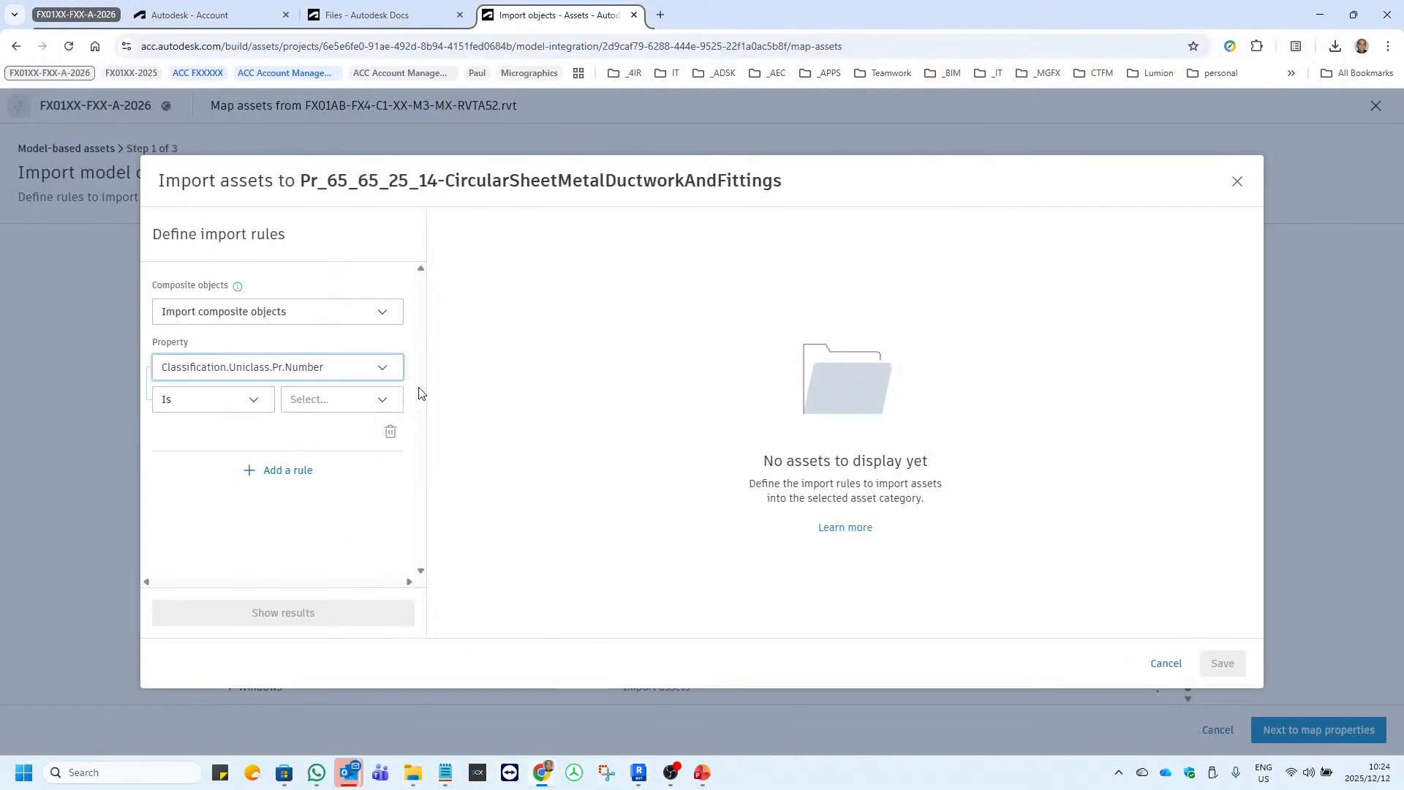
click(263, 407)
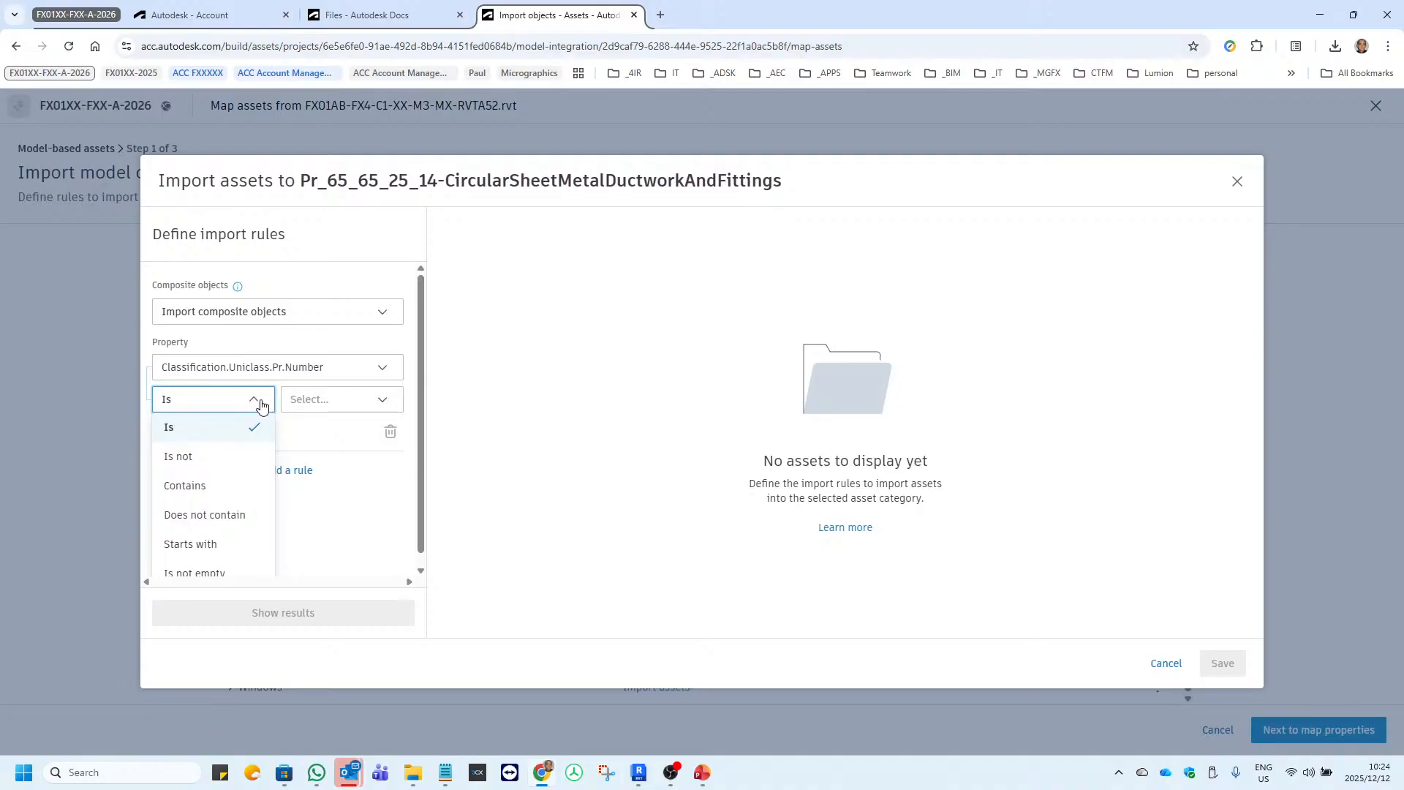
scroll(264, 464, down, 1)
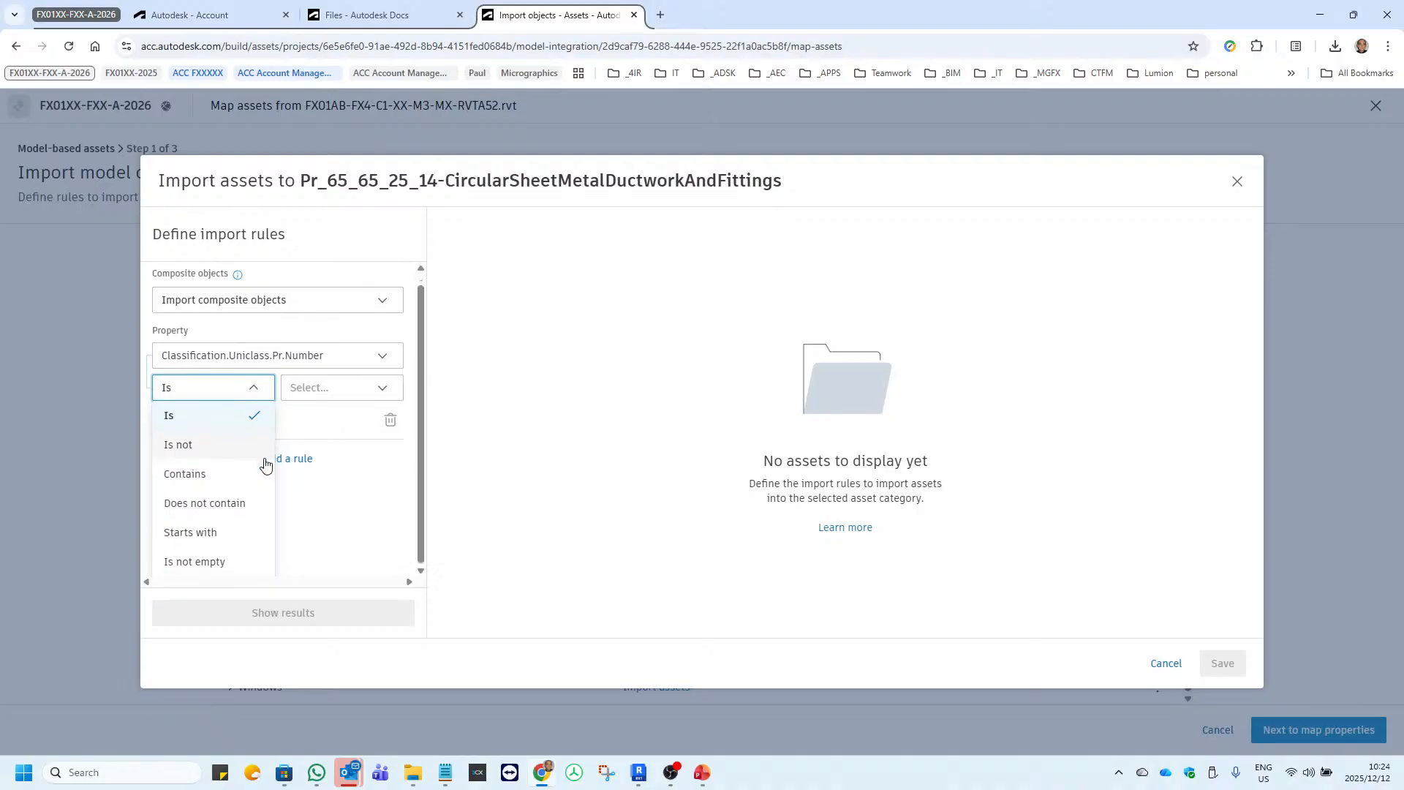
click(262, 396)
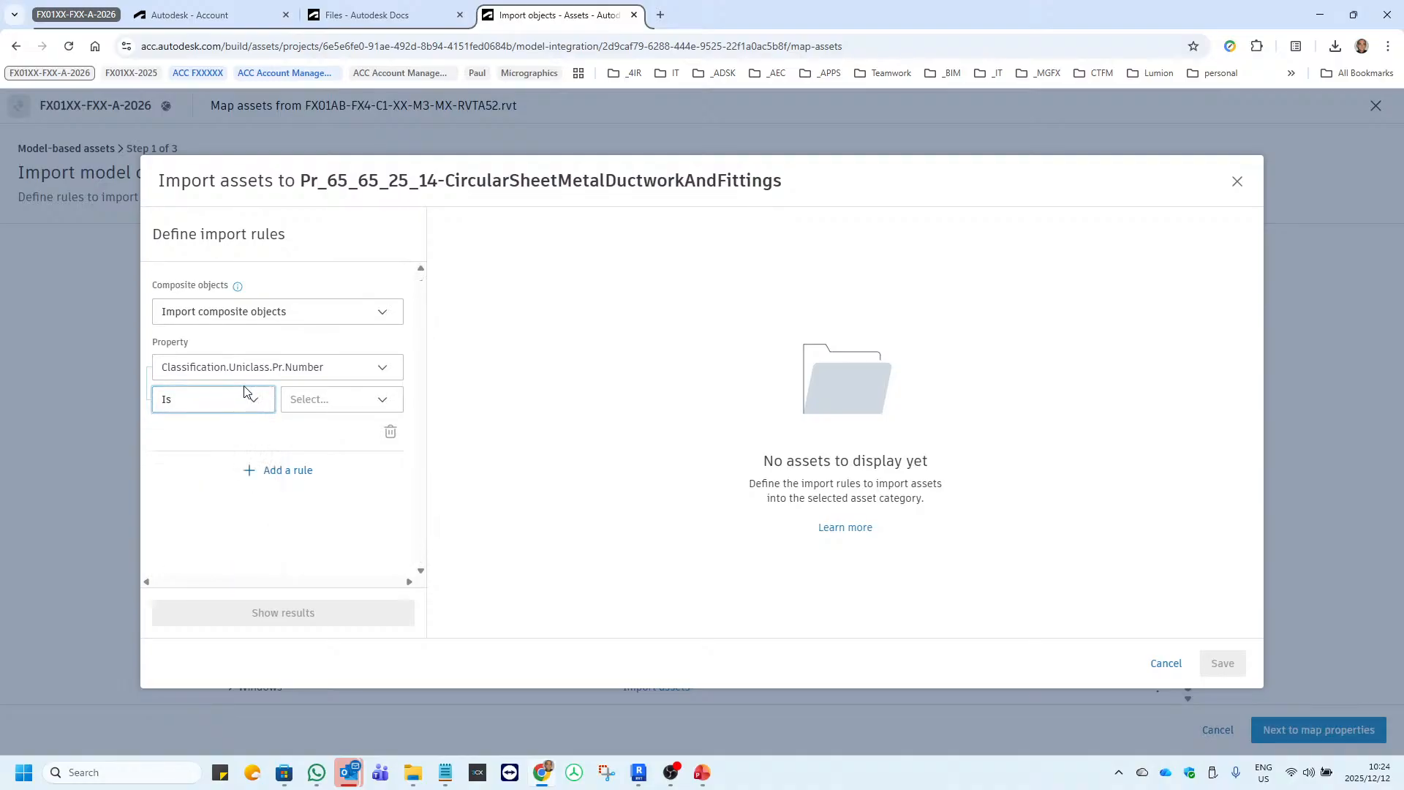
click(320, 402)
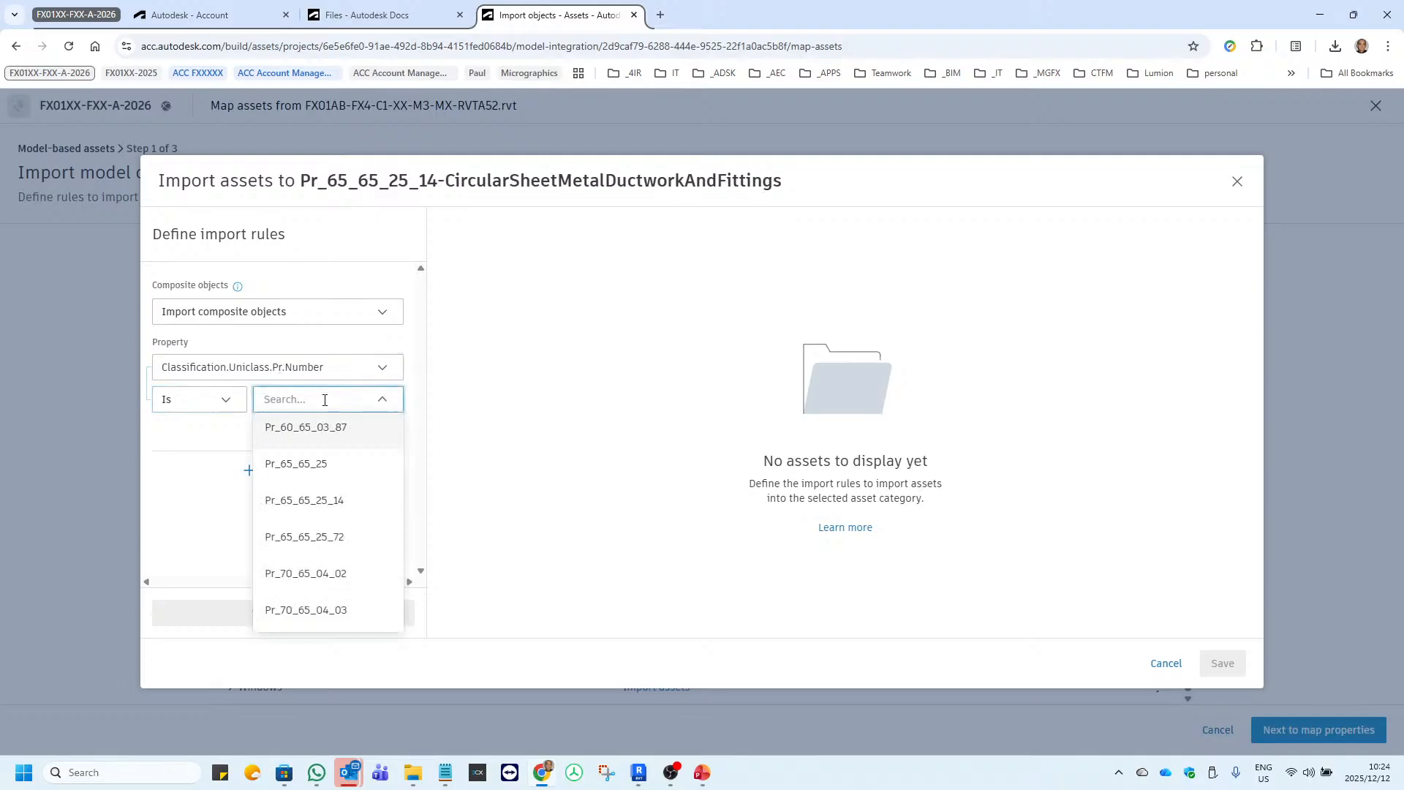
text(Pr_65_65_25_14)
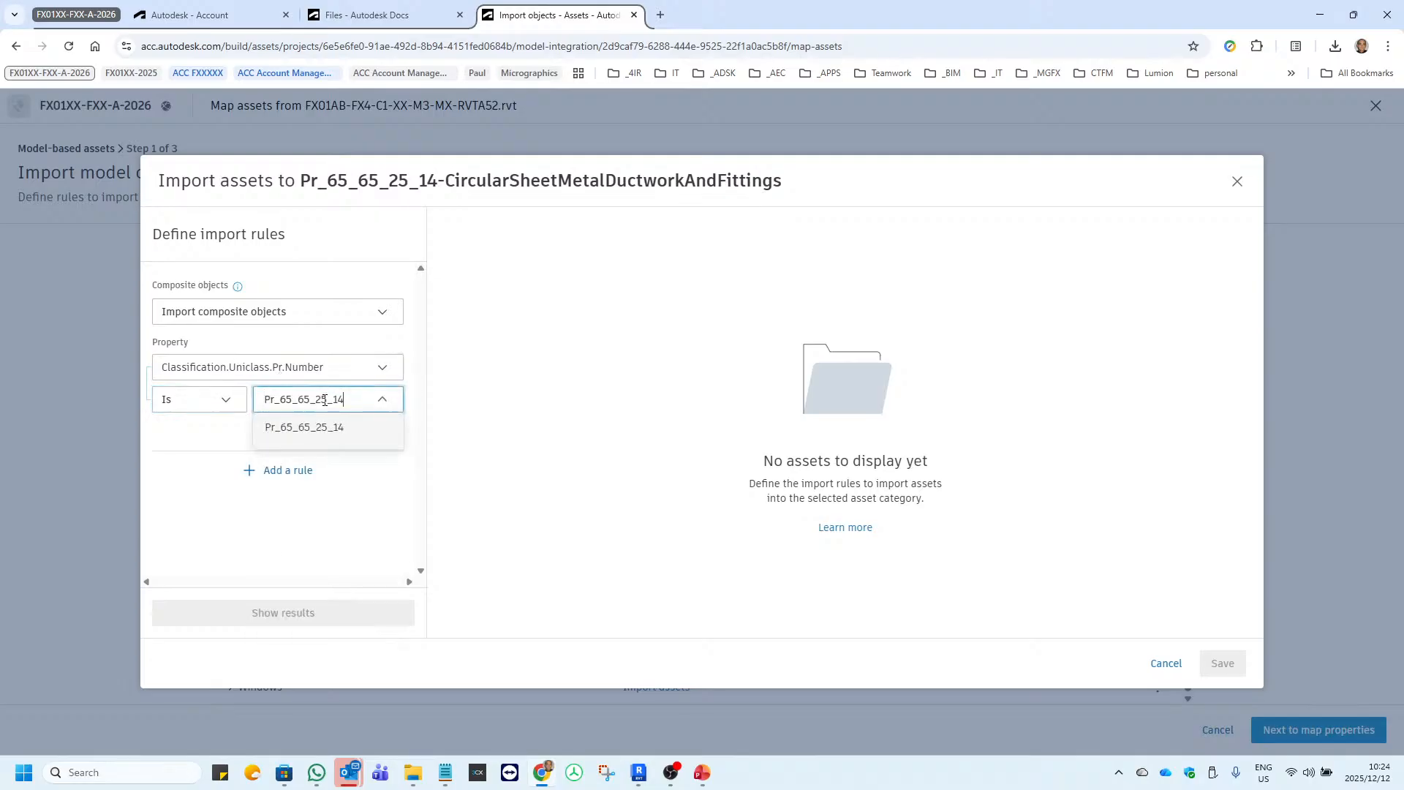
click(349, 429)
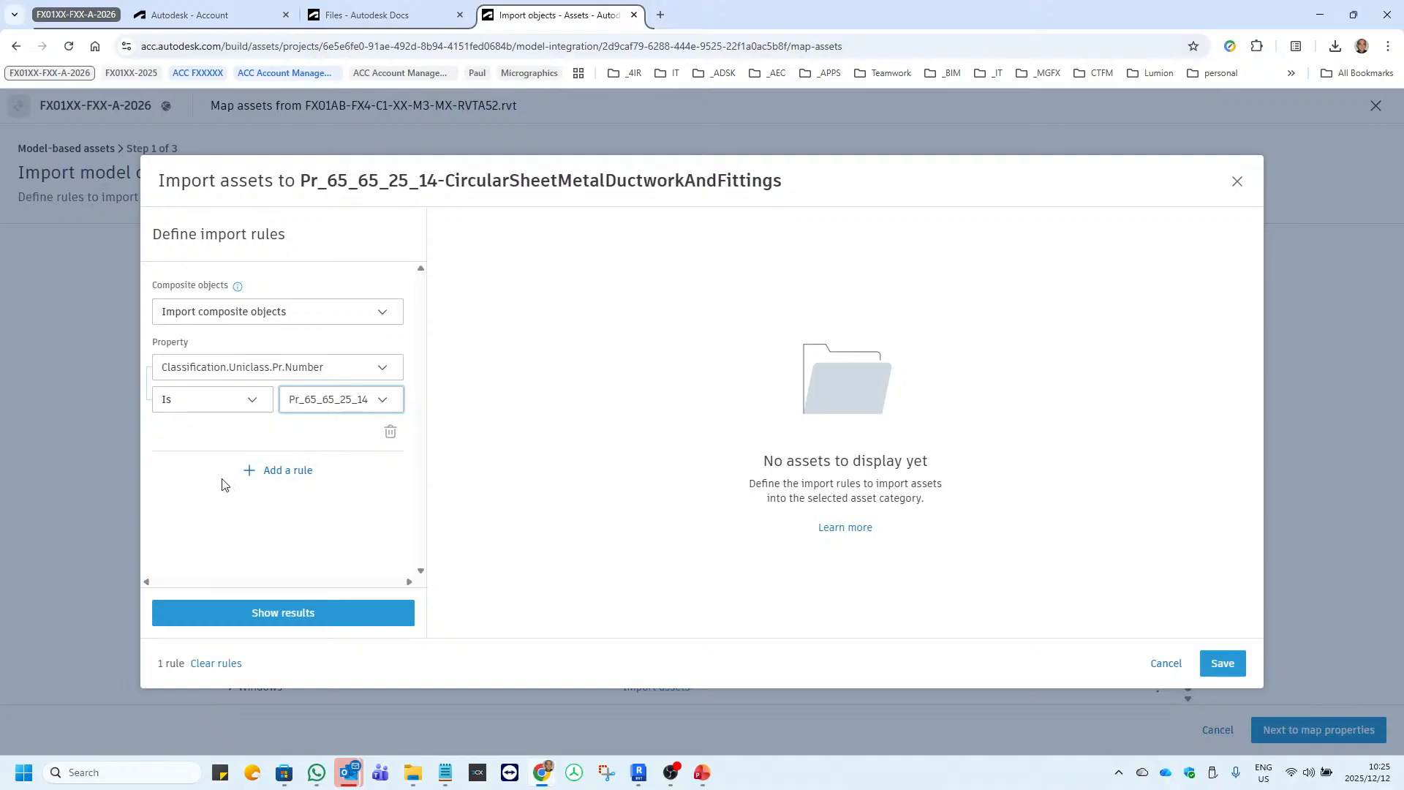
Add a second import rule combined with the Pr_65_65_25_14 rule by AND.
click(286, 472)
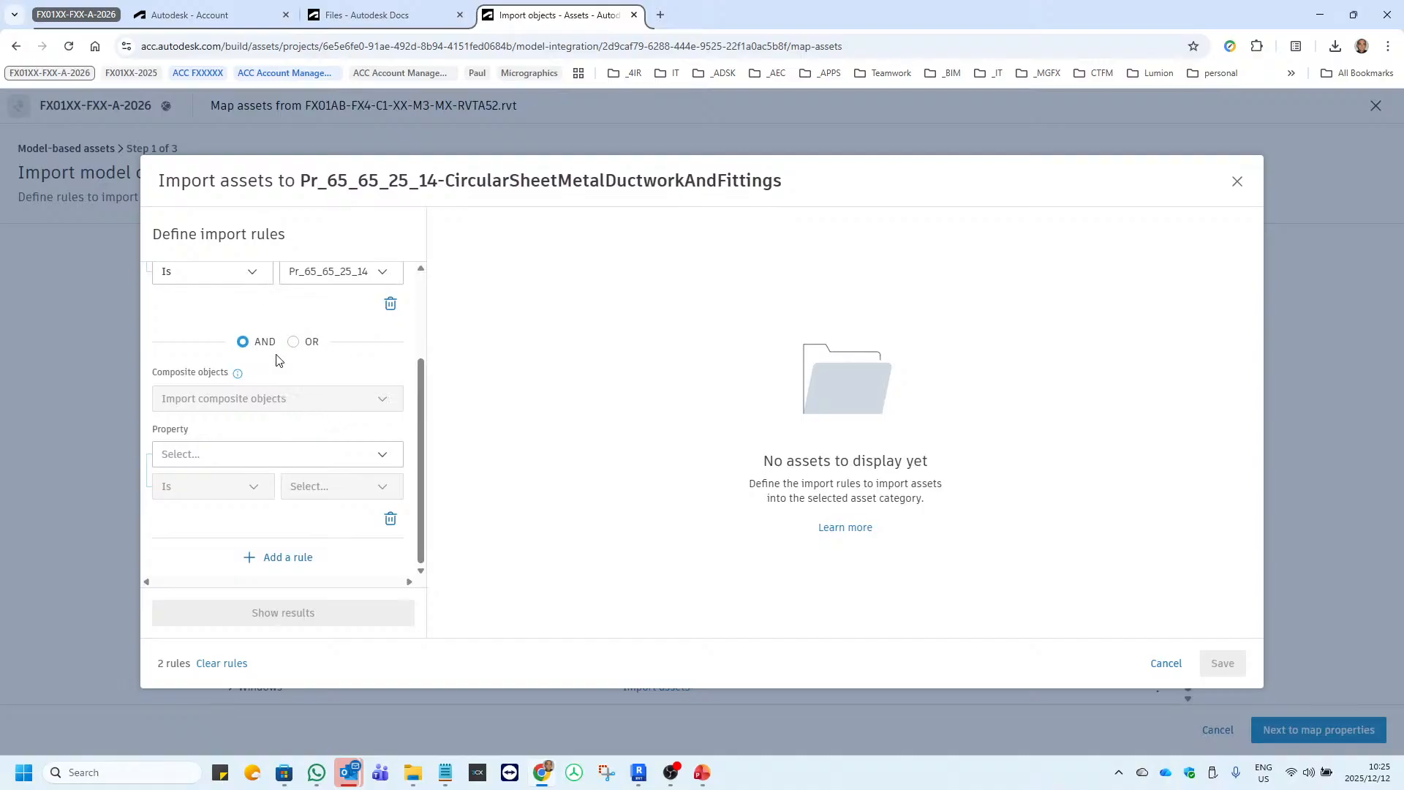
mouse_move(271, 347)
scroll(306, 413, up, 2)
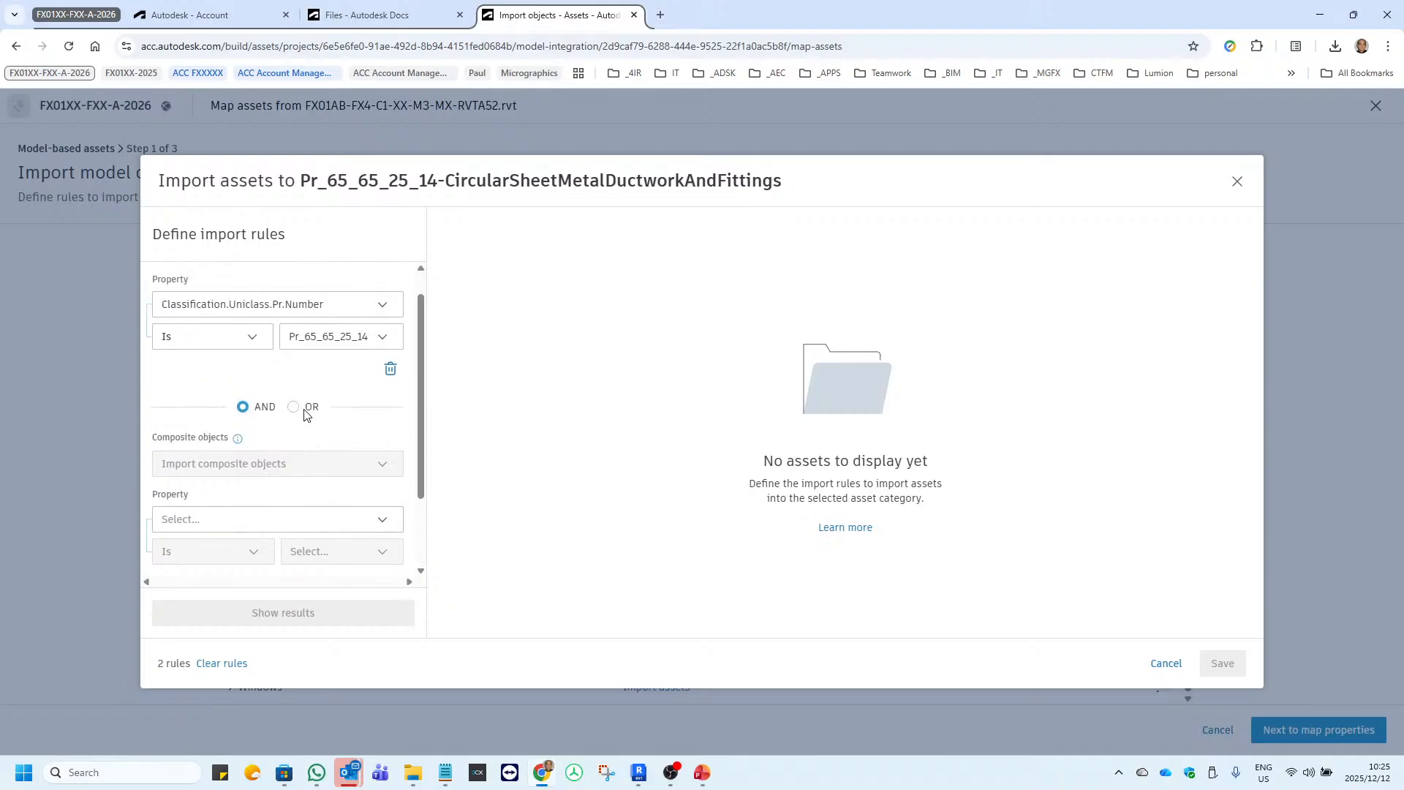
scroll(298, 431, down, 2)
click(278, 560)
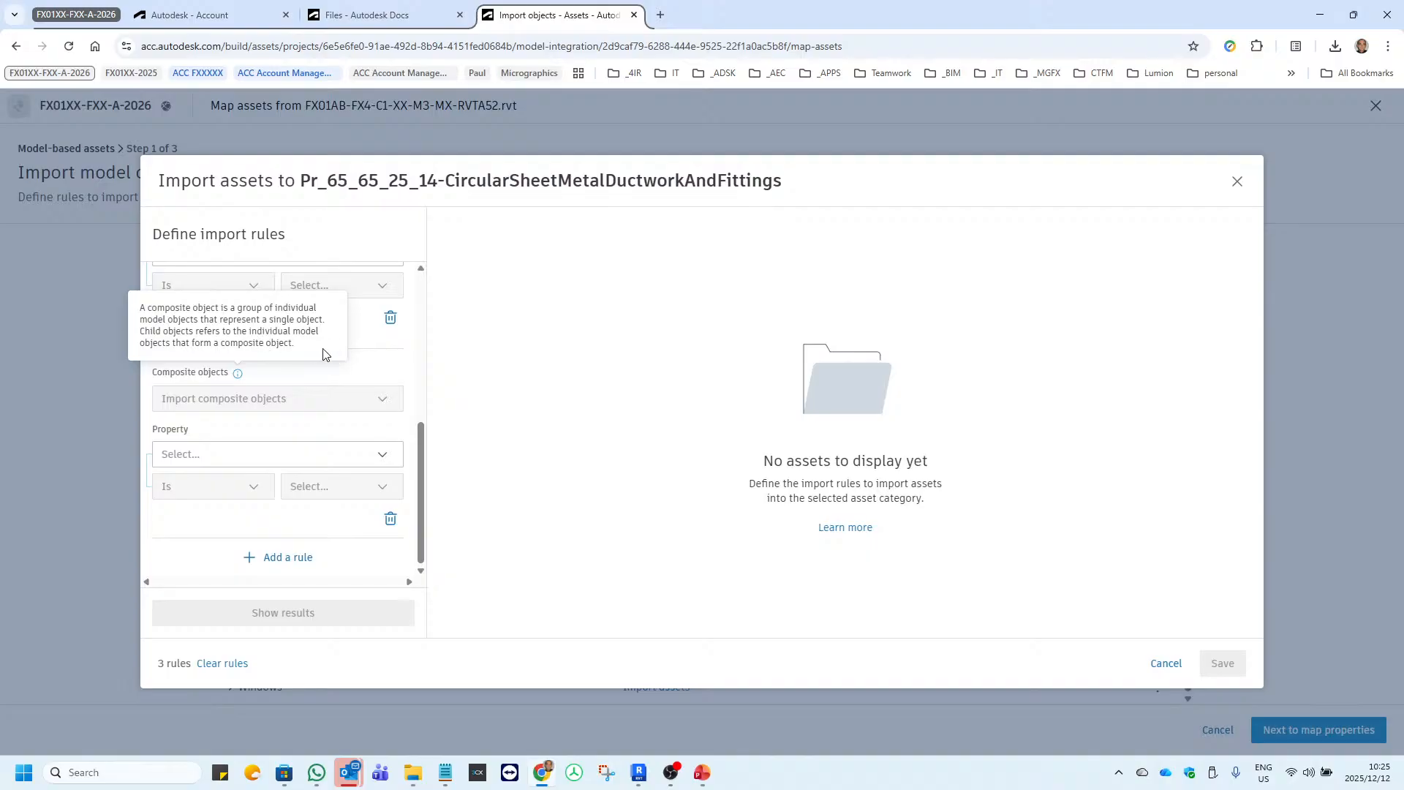
click(391, 519)
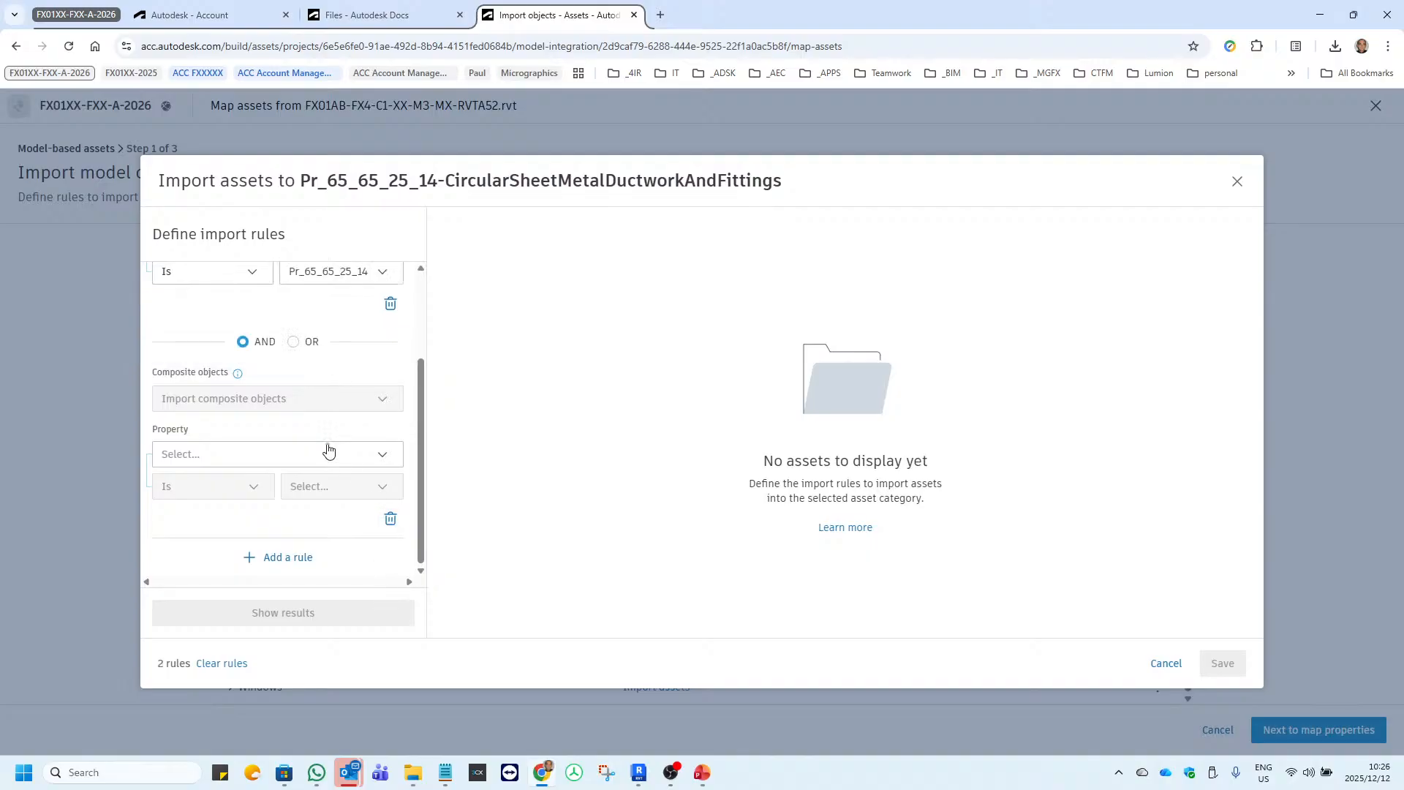
Search the properties for system name and set the second rule's property to System Name.
scroll(326, 448, up, 2)
scroll(285, 446, down, 2)
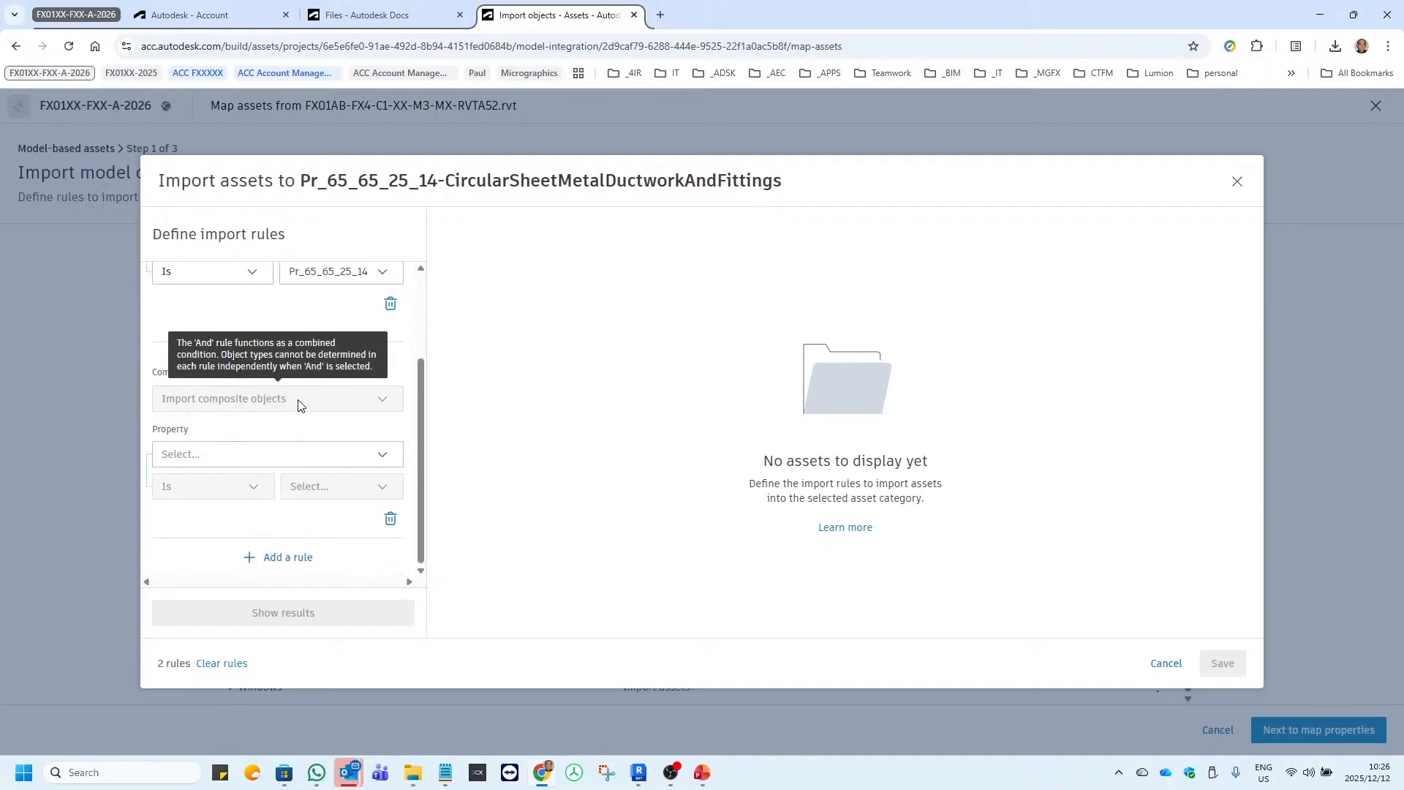
scroll(284, 424, up, 2)
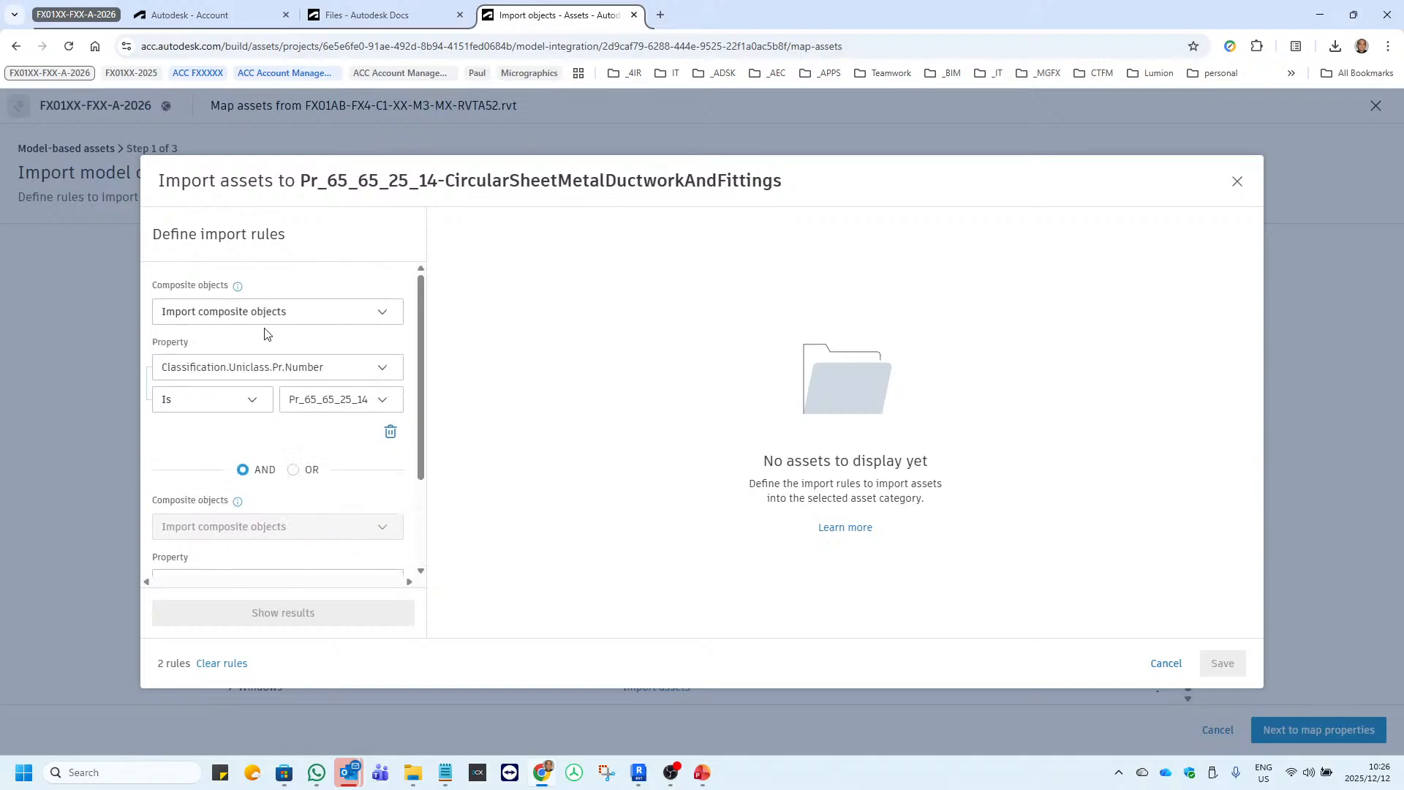
scroll(266, 398, down, 2)
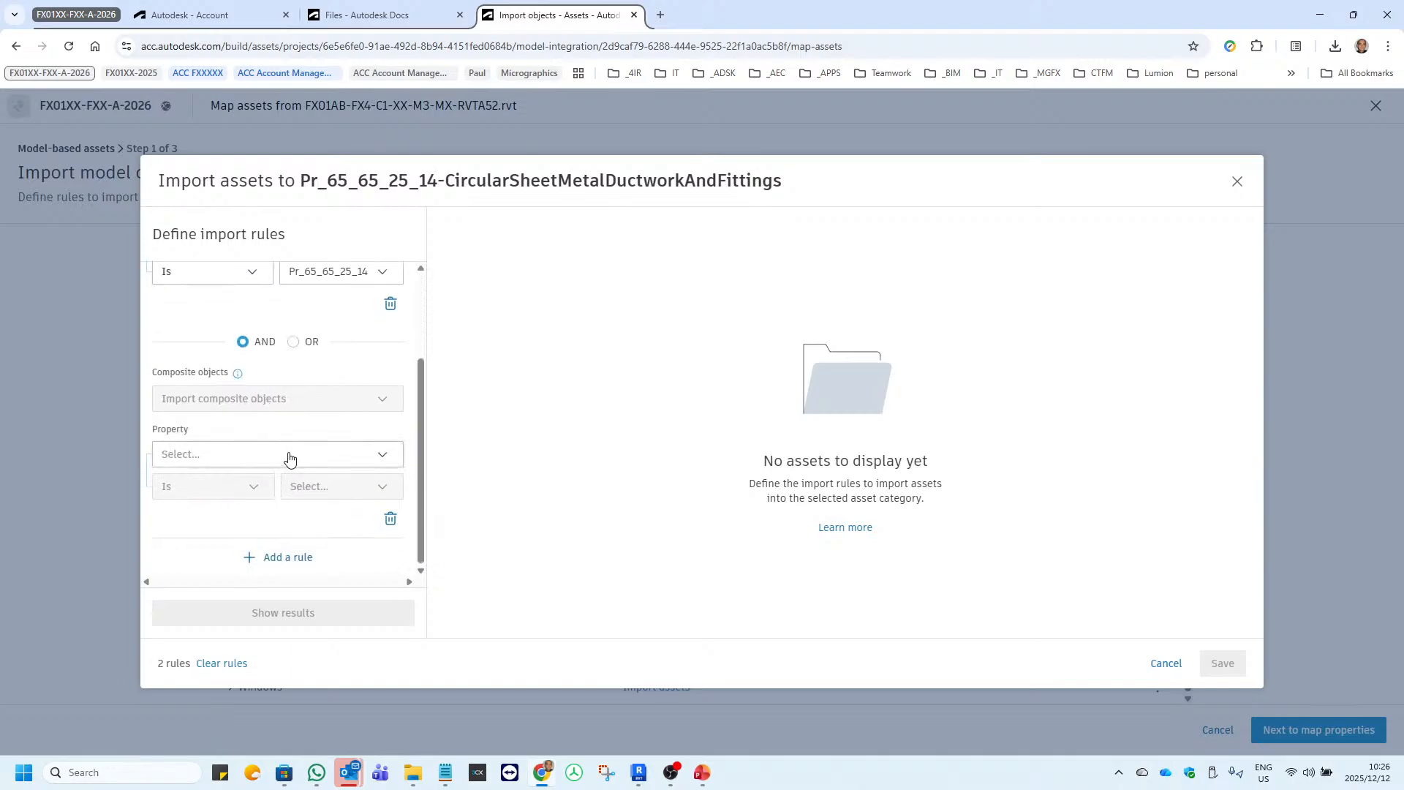
click(291, 453)
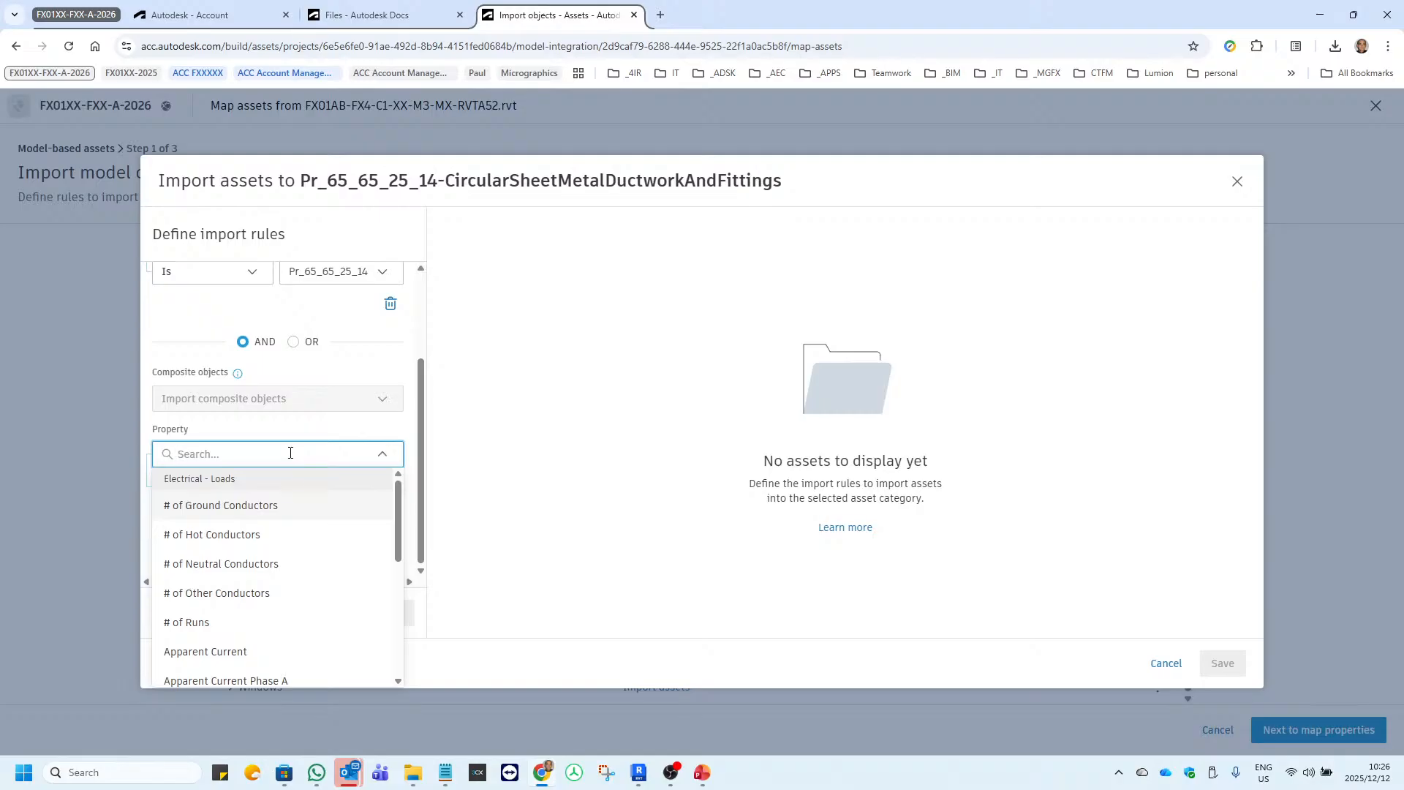
text(systye)
key(BackSpace)
key(BackSpace)
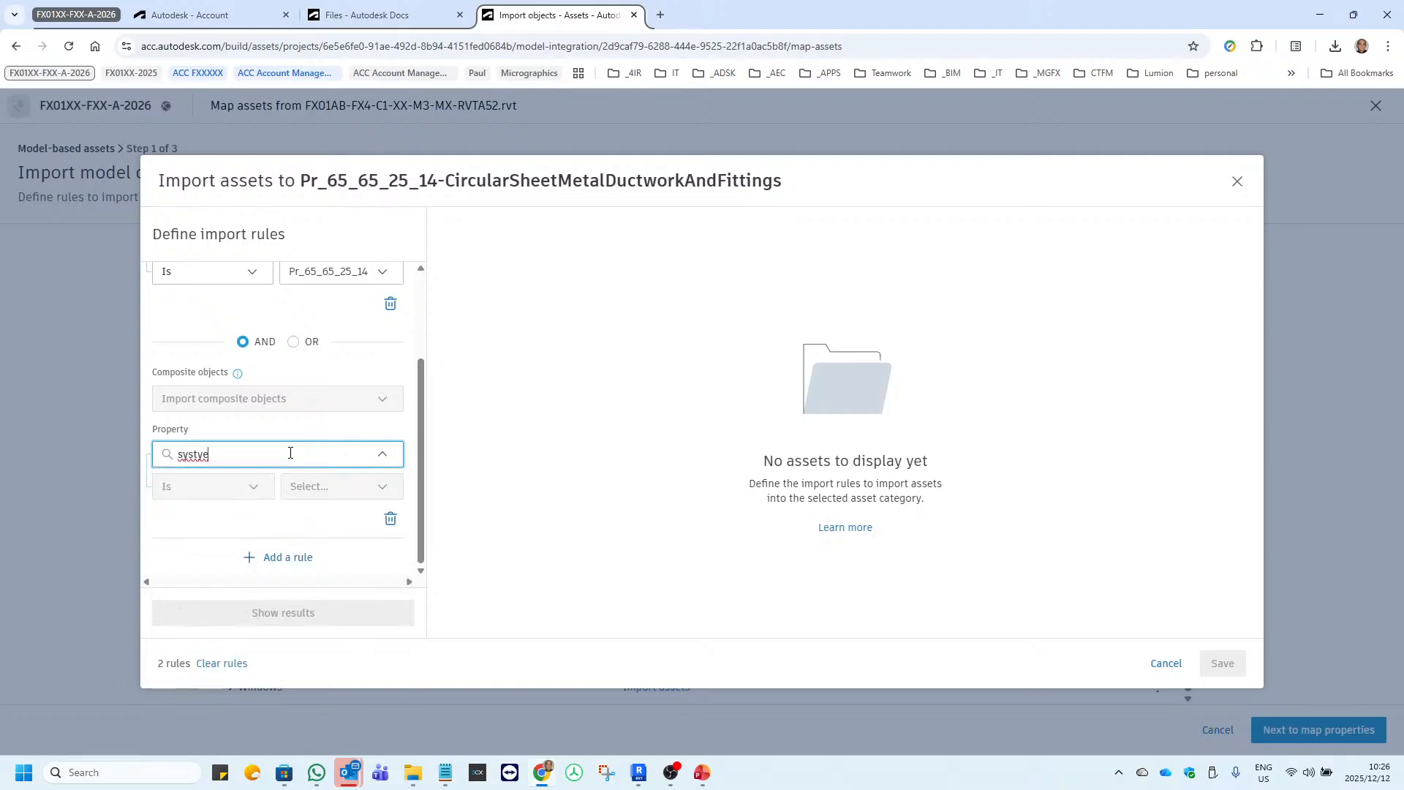
text(em)
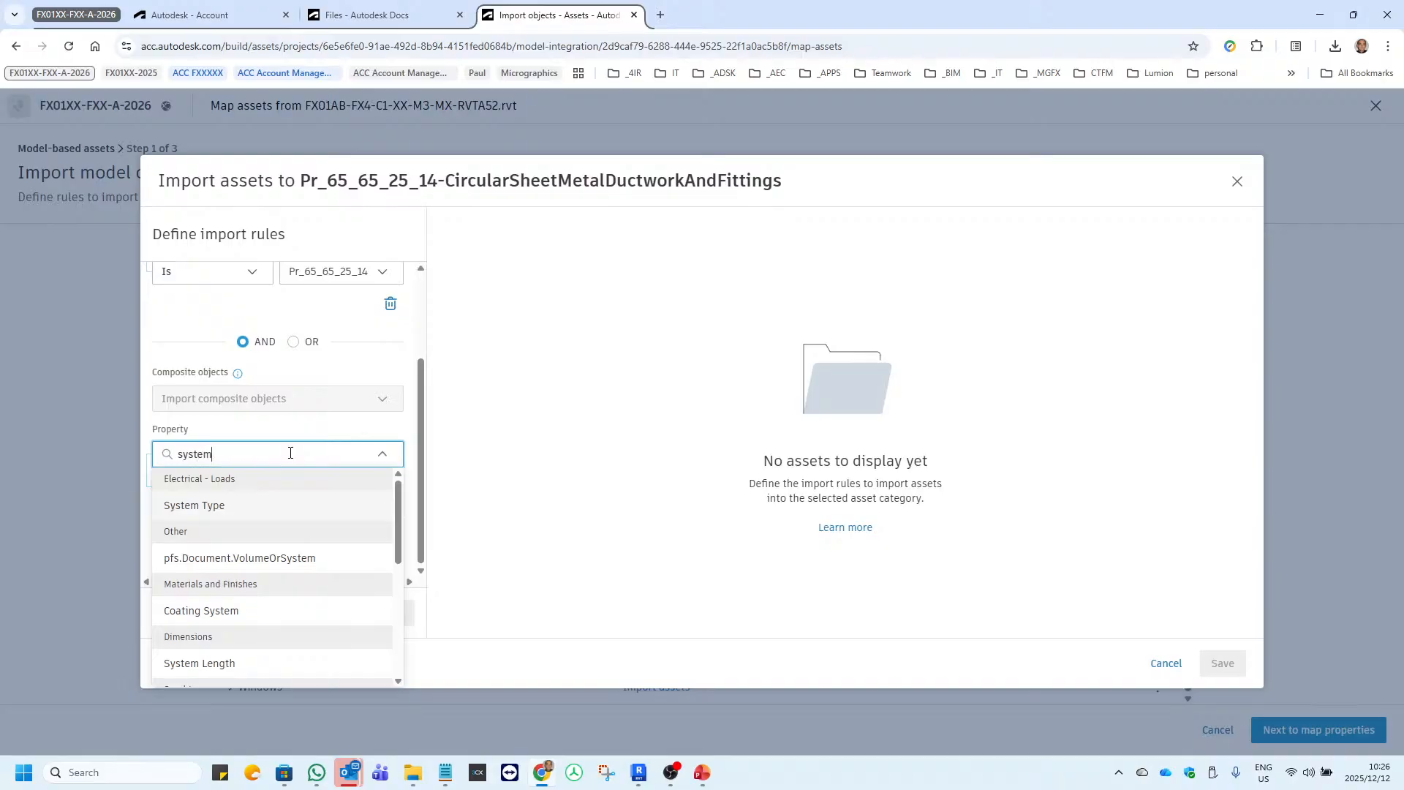
text( name)
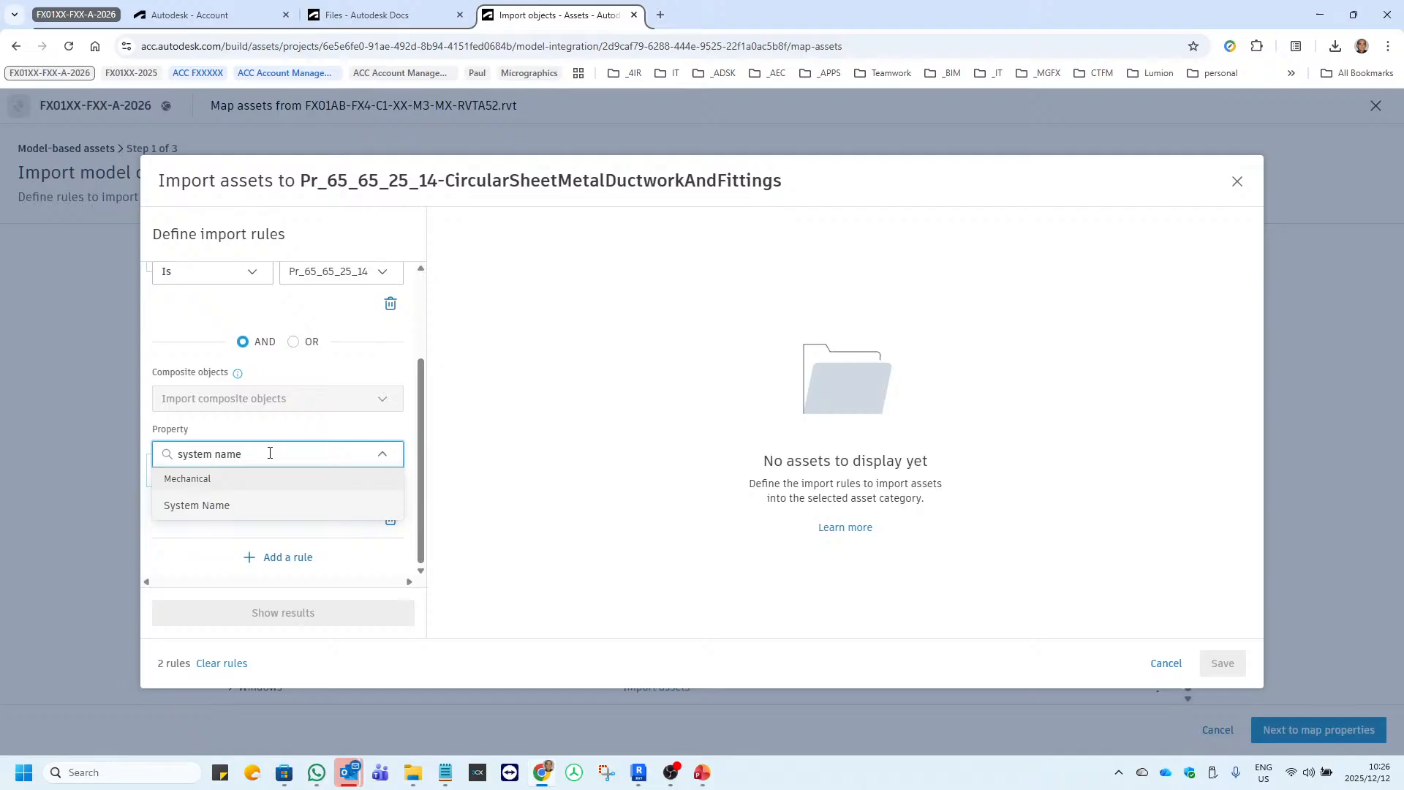
click(212, 507)
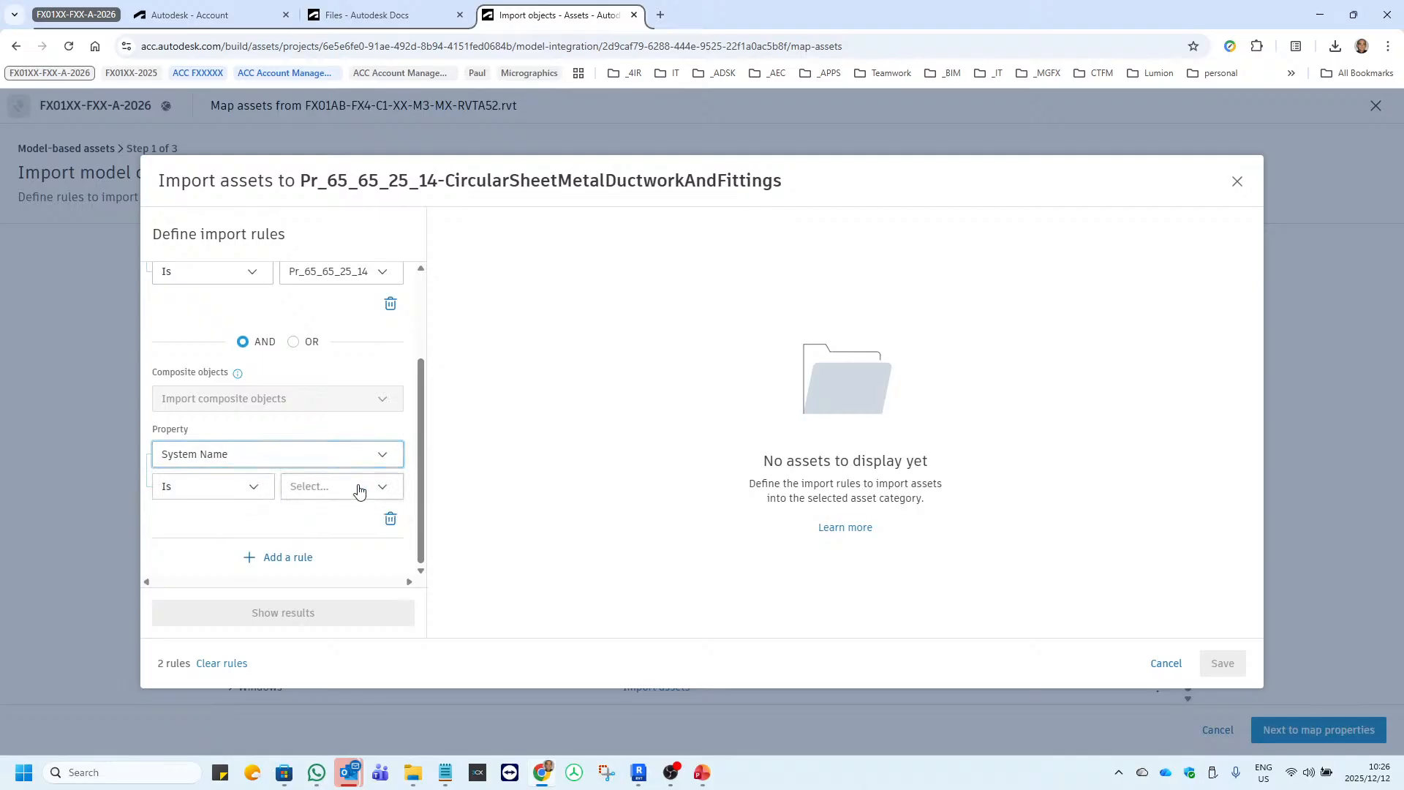
Set the System Name rule to Is Mechanical Supply Air 1 and show the assets matching both rules.
click(384, 489)
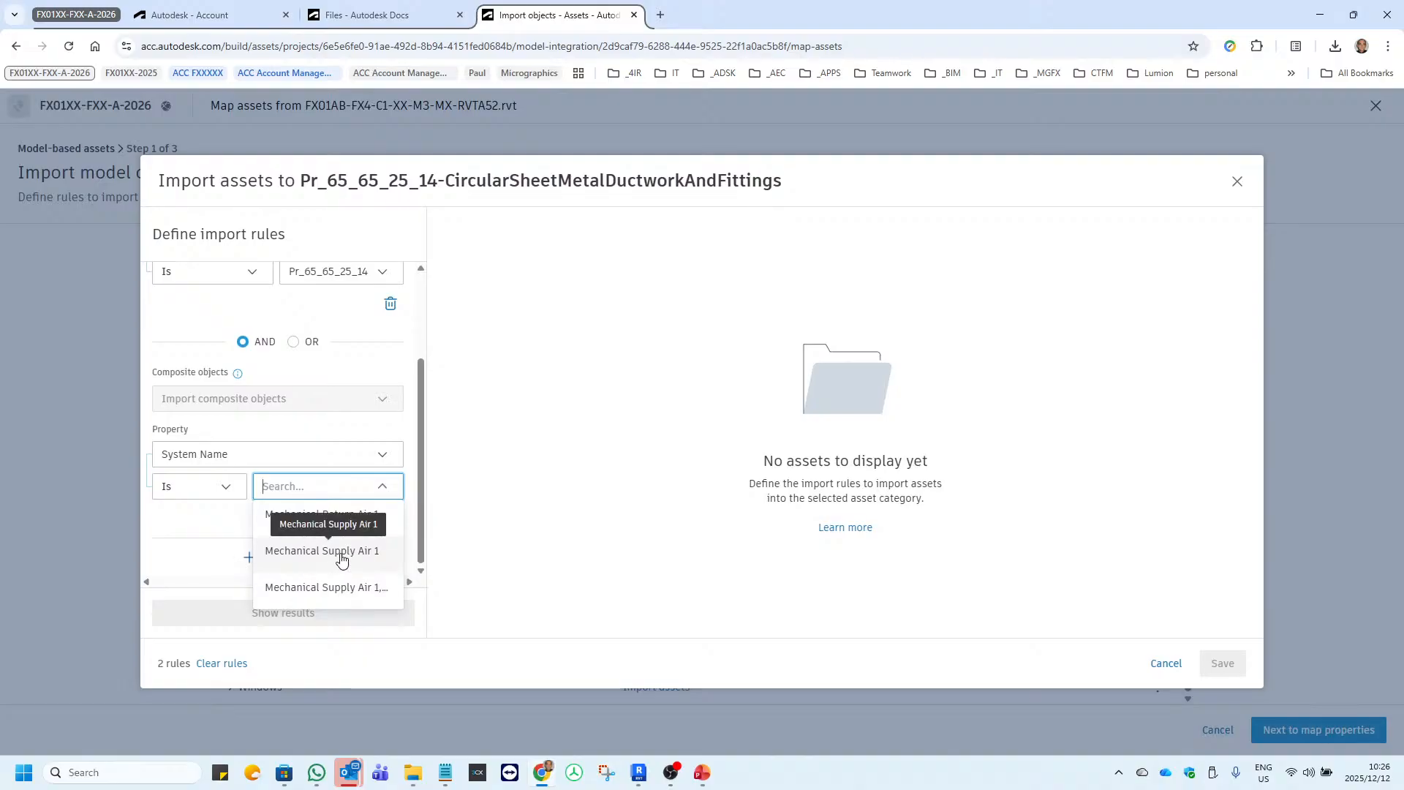
click(341, 561)
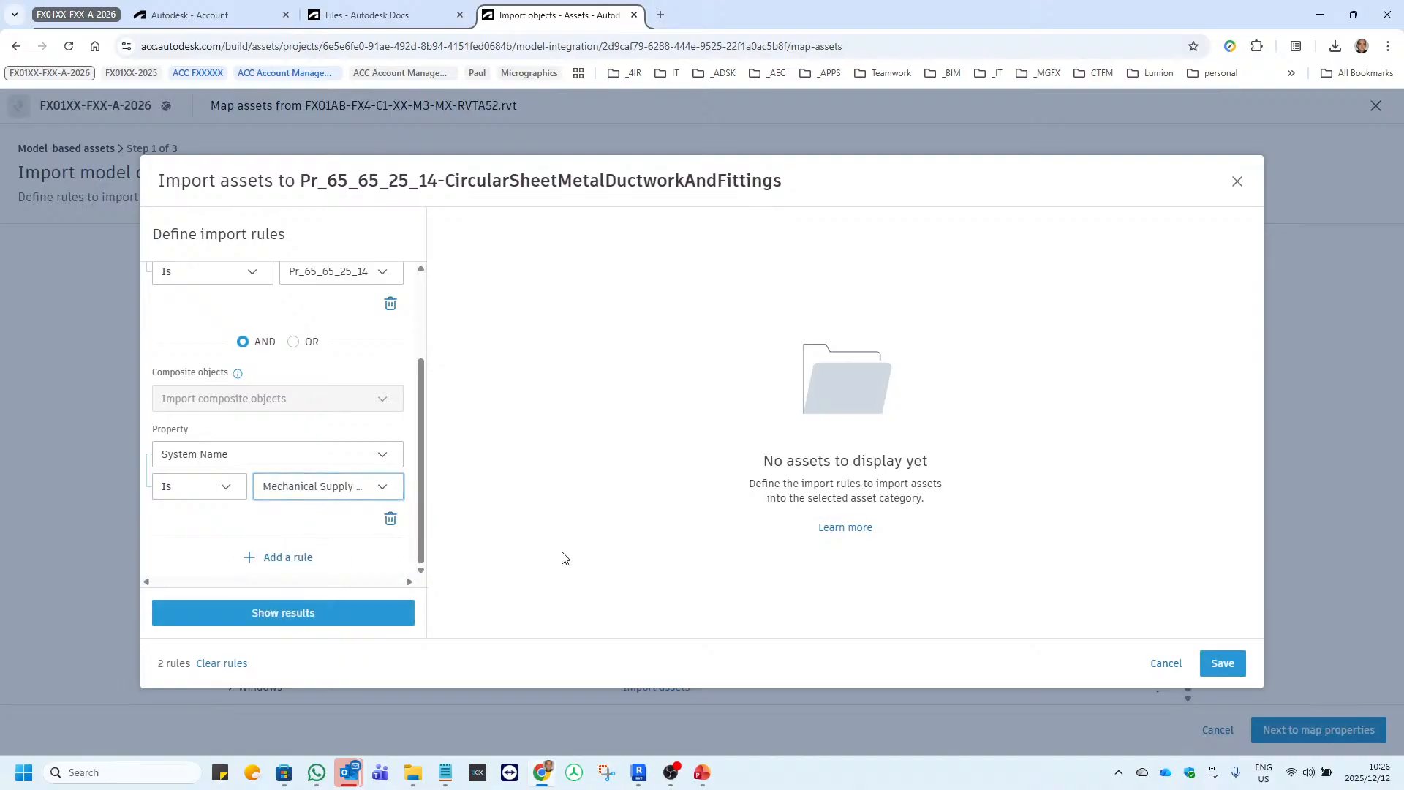
click(307, 610)
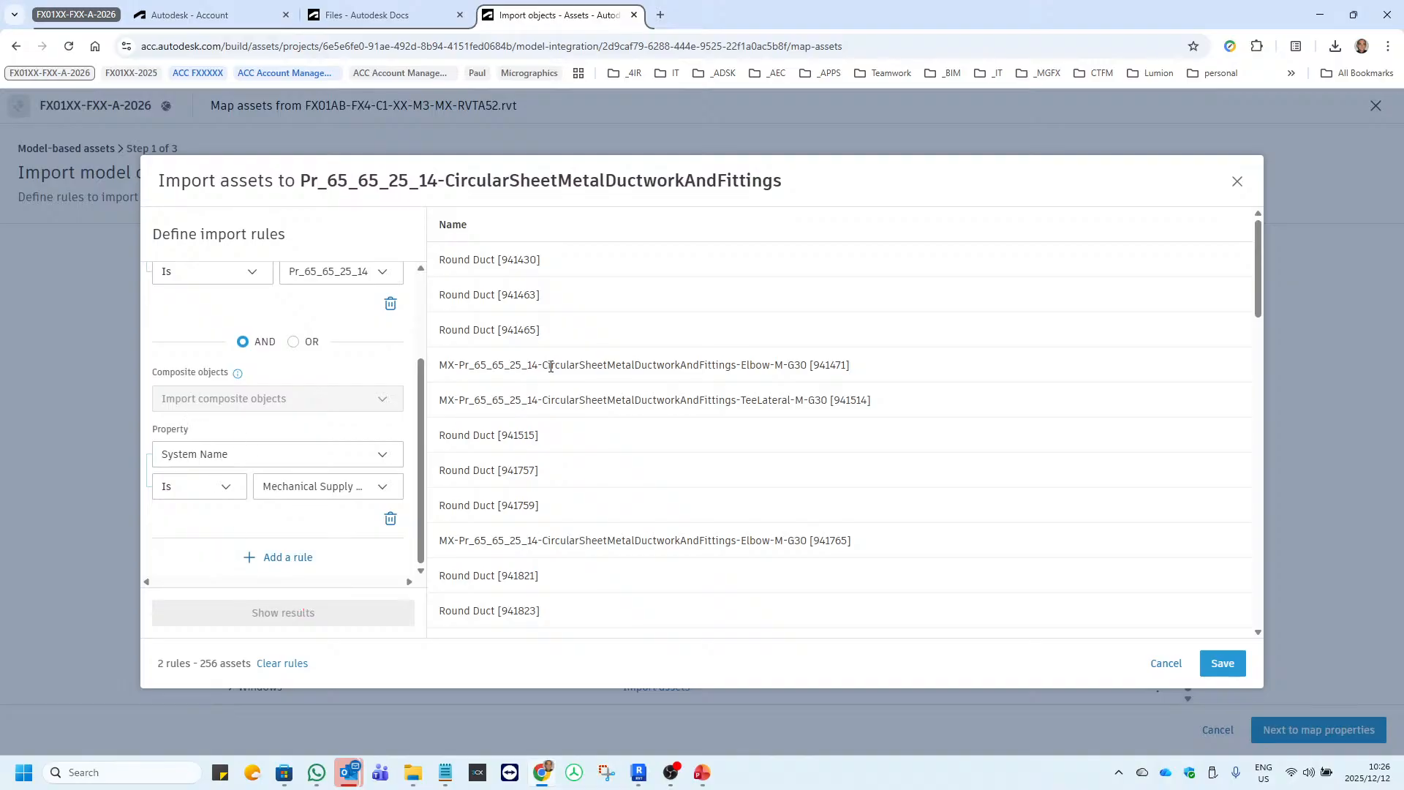
Review the matching assets and save the import into Mechanical Supply Air 1's Pr_65_65_25_14-CircularSheetMetalDuctworkAndFittings category.
scroll(615, 391, down, 12)
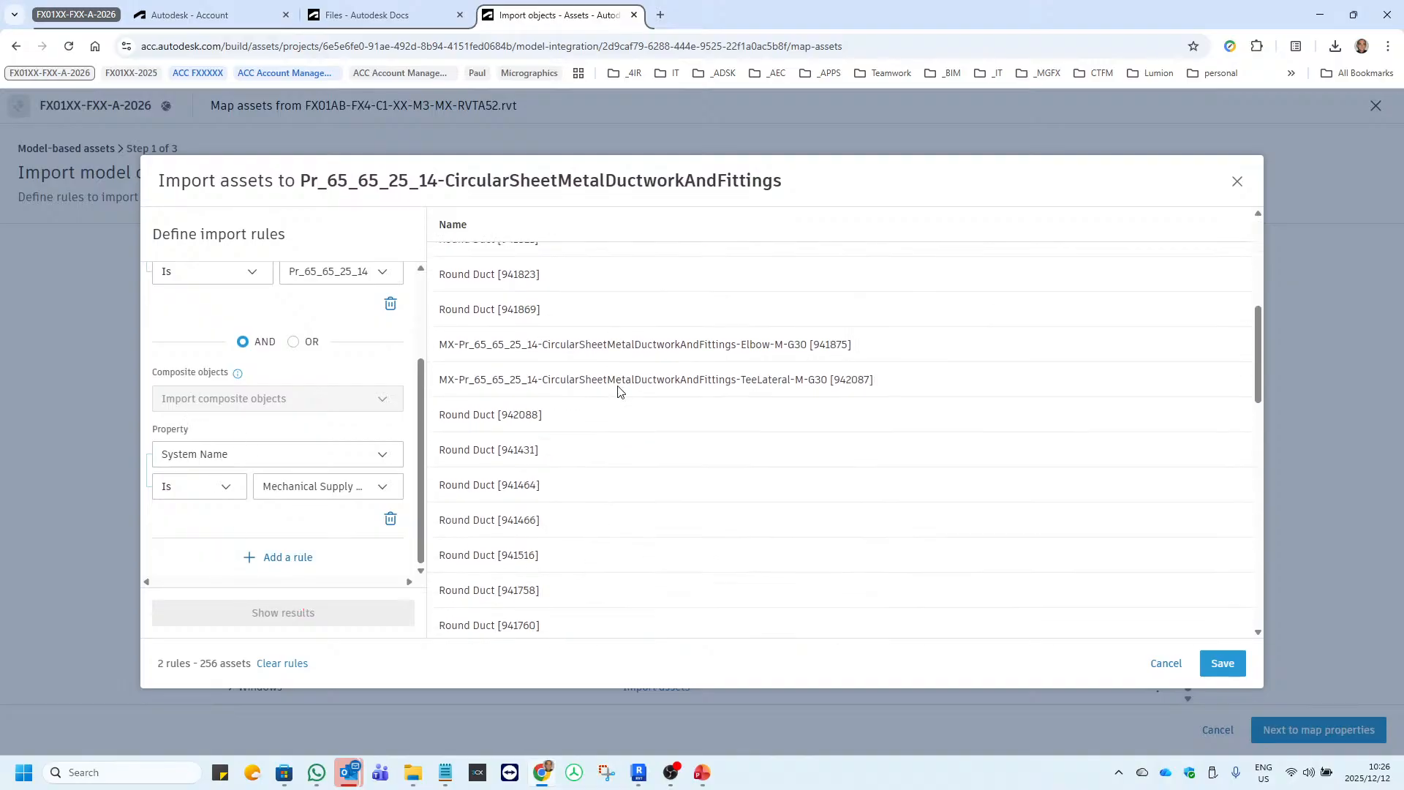
scroll(617, 390, up, 10)
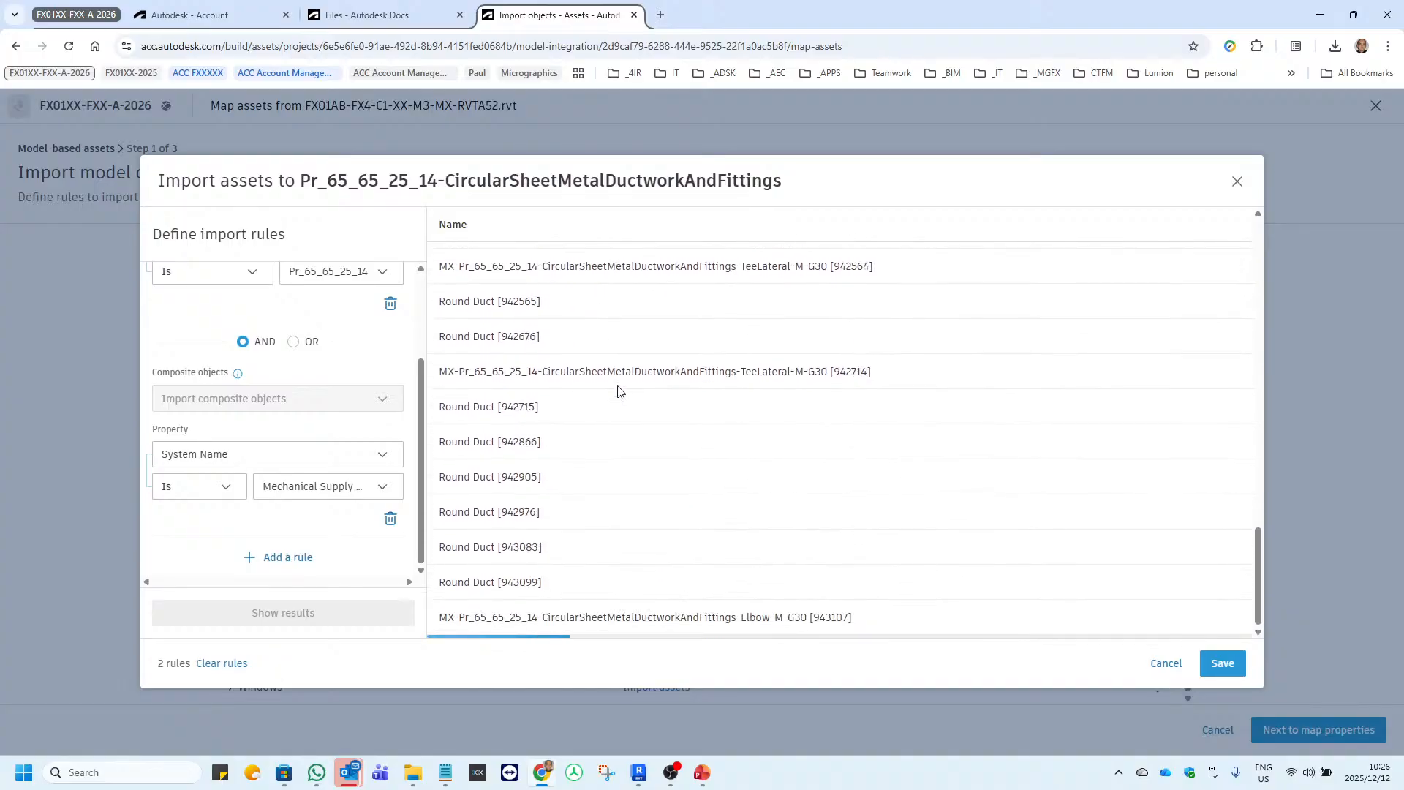
scroll(618, 392, up, 5)
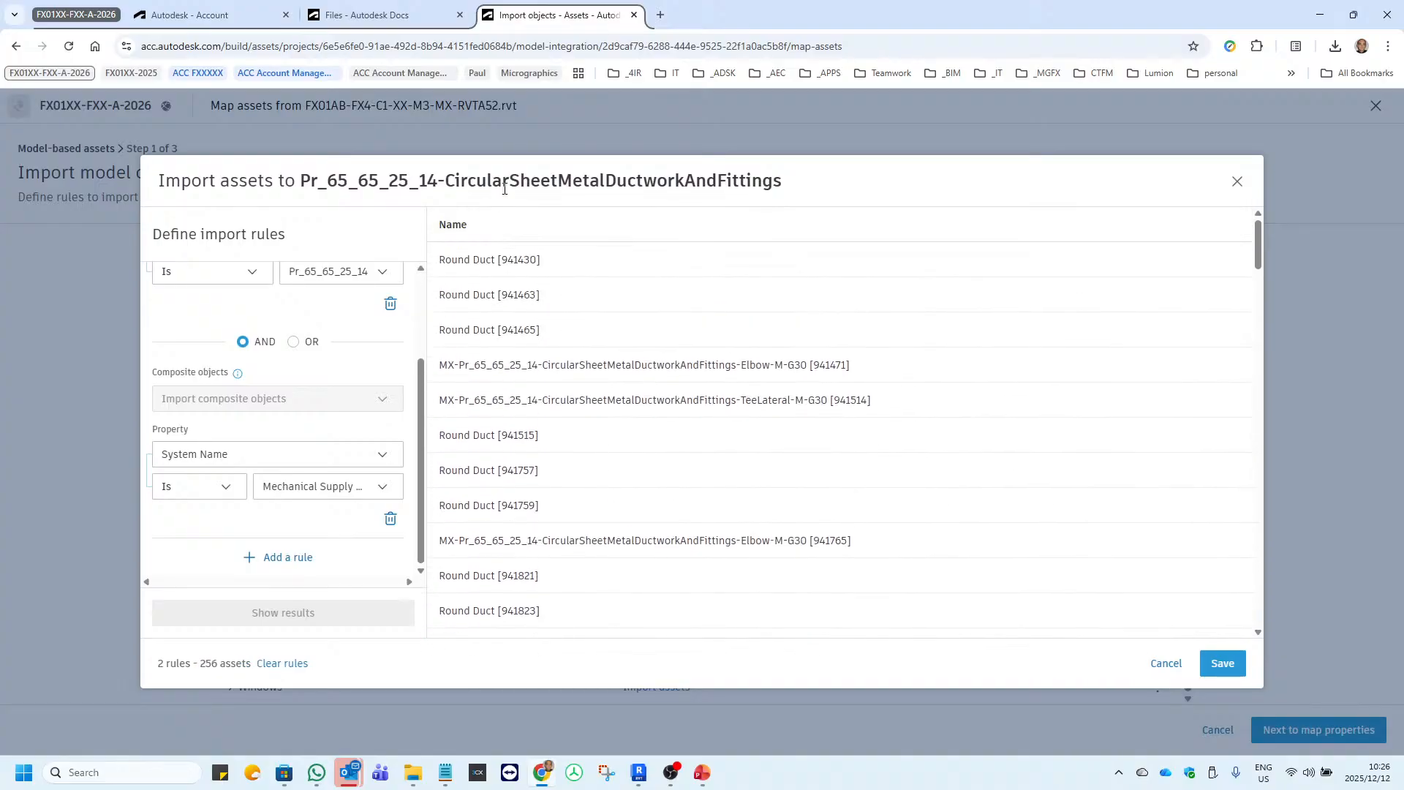
click(1229, 666)
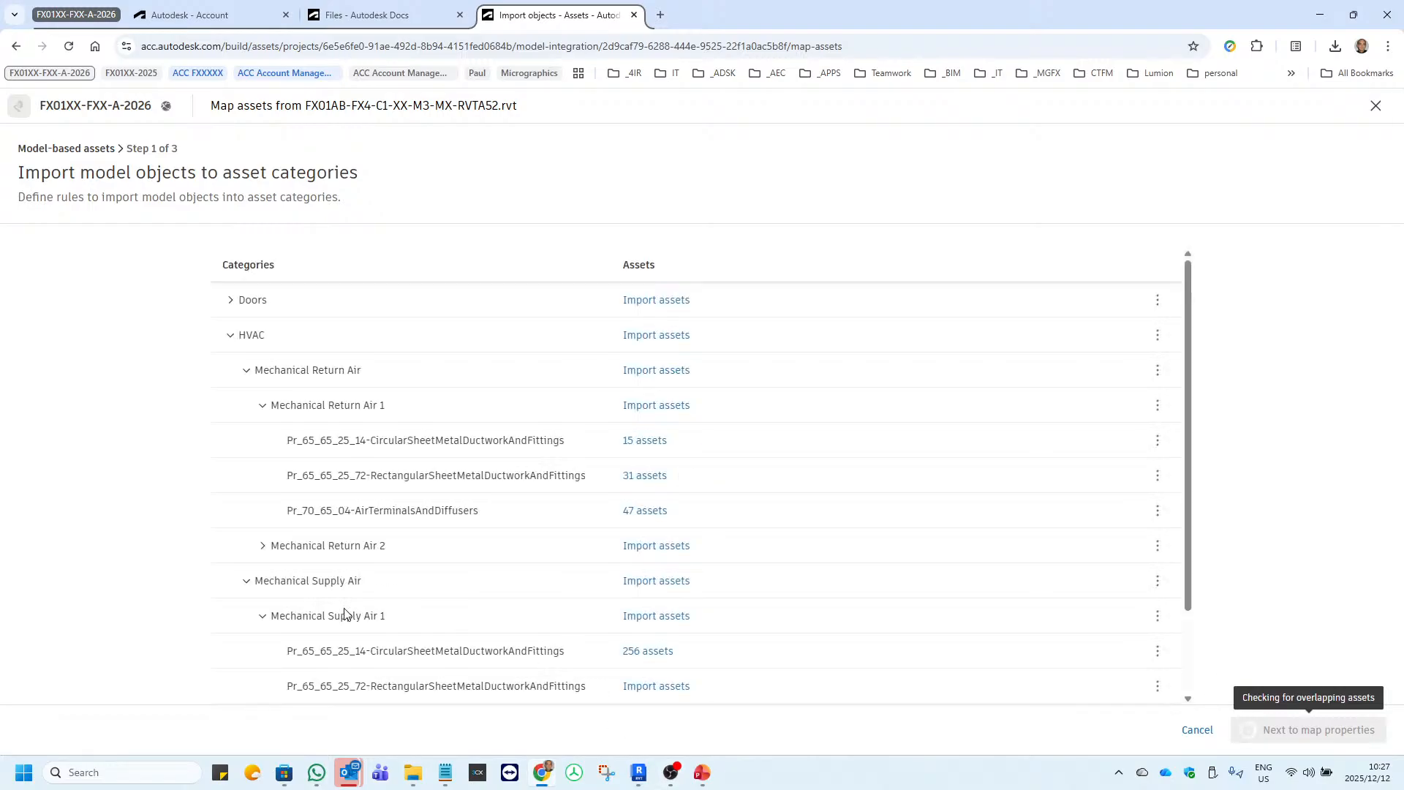
Copy the code Pr_65_65_25_72 from Mechanical Supply Air 1's rectangular ductwork category and open that category's asset import.
scroll(390, 553, down, 1)
scroll(389, 554, down, 1)
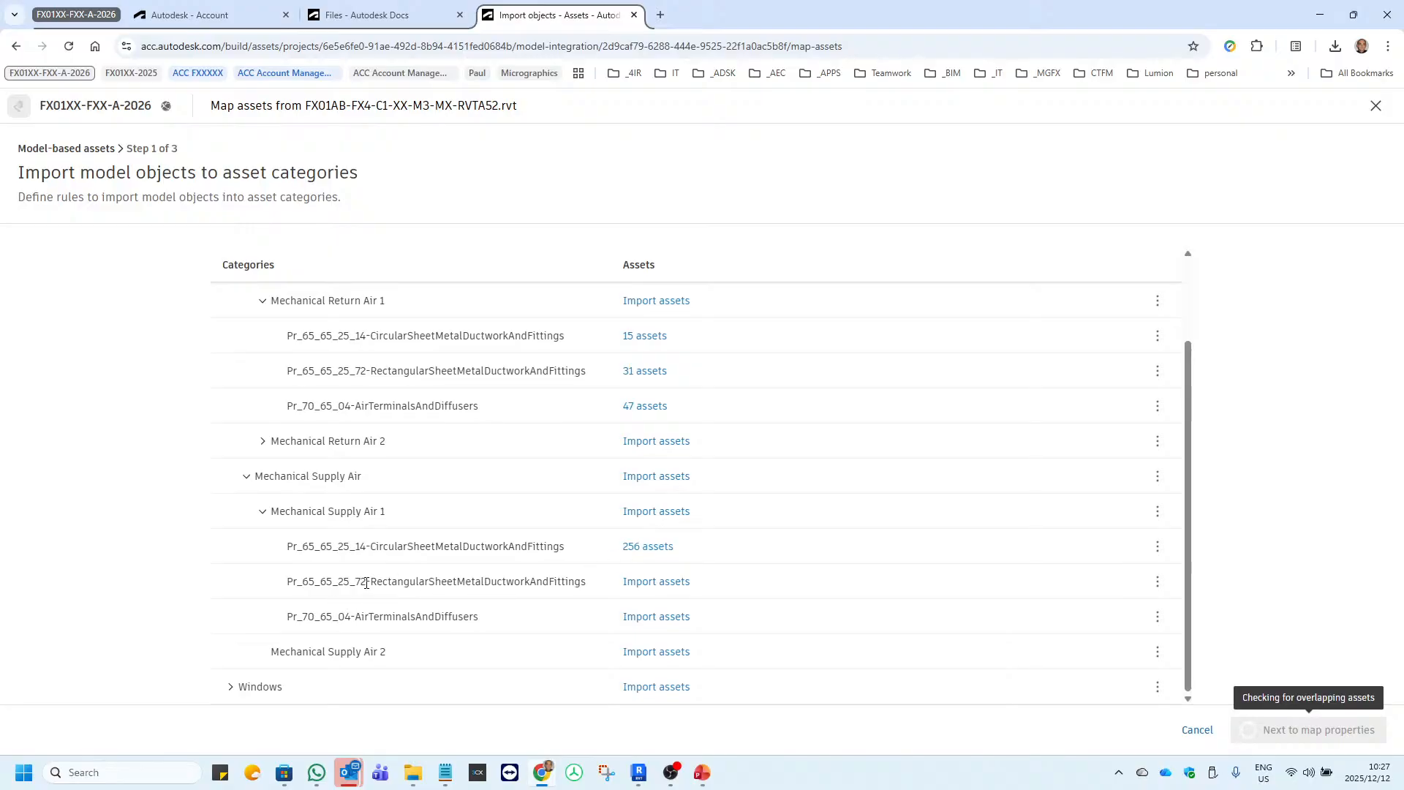
drag(367, 582, 289, 592)
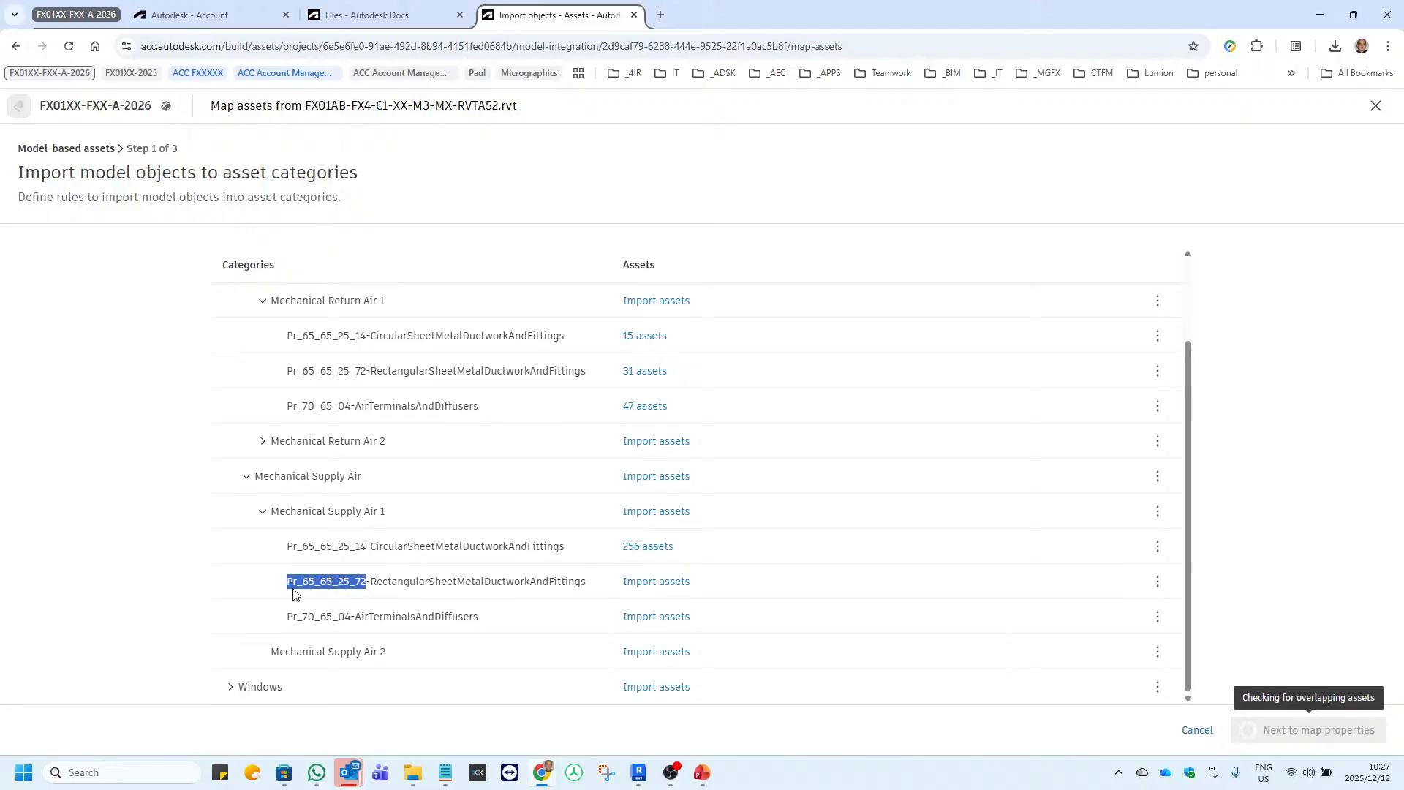
right_click(309, 587)
click(353, 398)
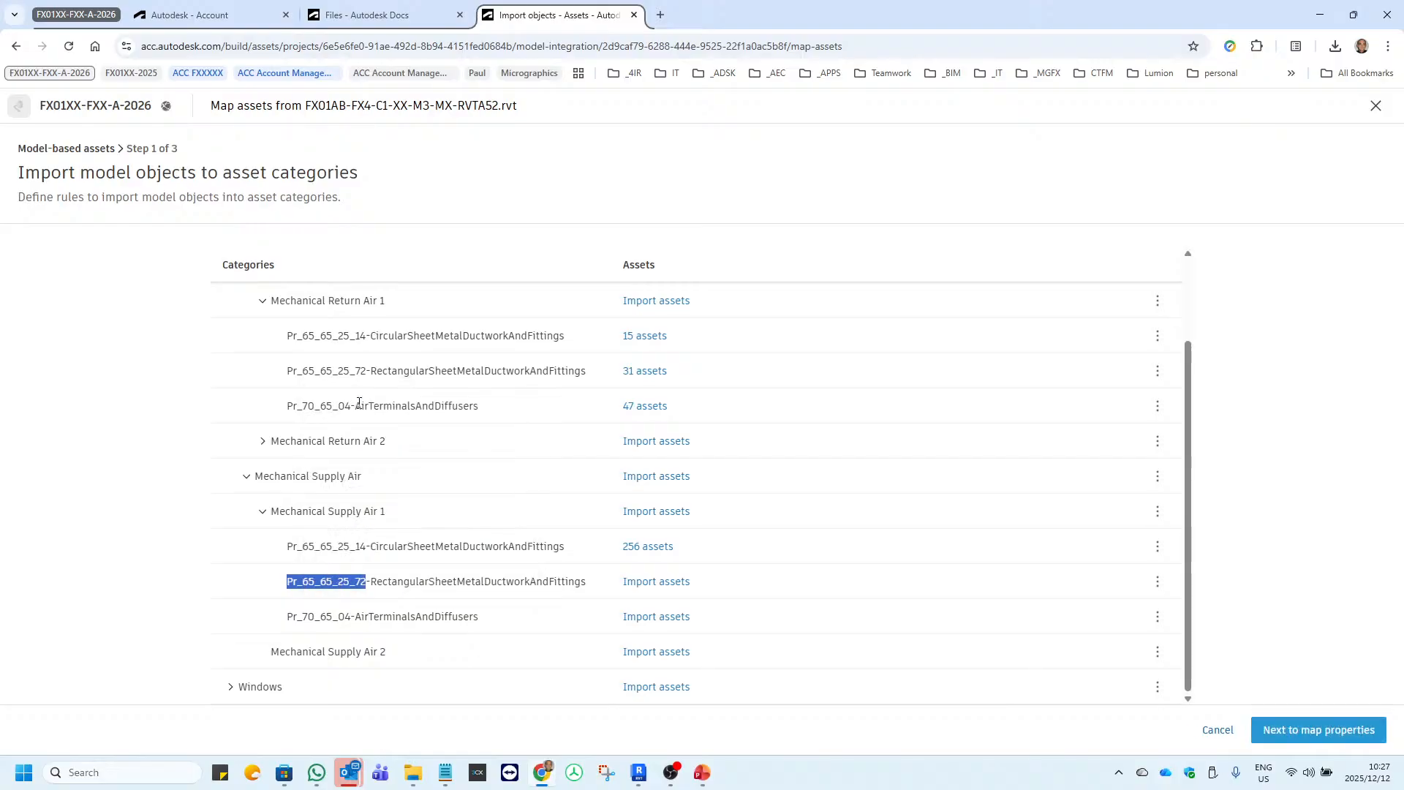
click(656, 583)
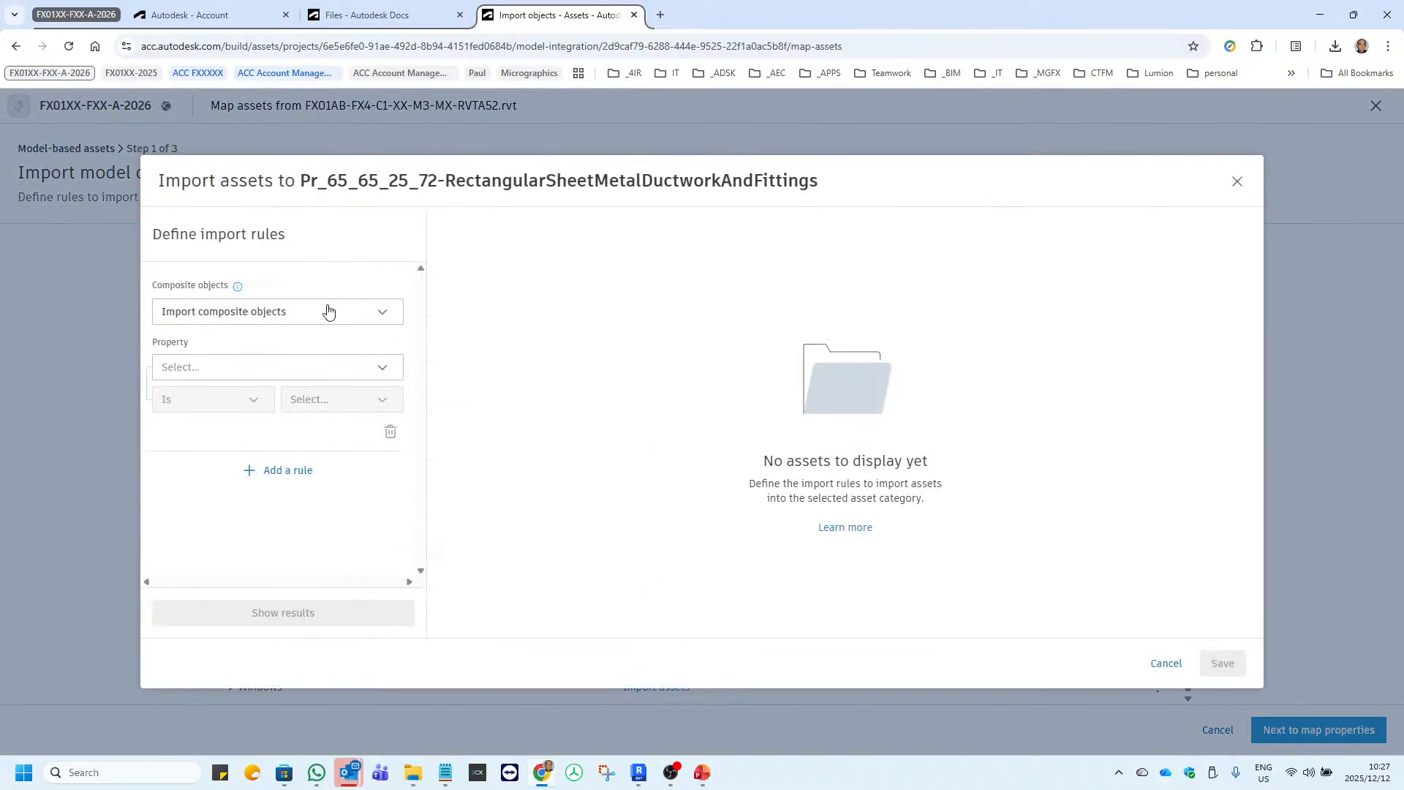
Set the rectangular ductwork category's first import rule to Classification.Uniclass.Pr.Number Is Pr_65_65_25_72.
click(236, 368)
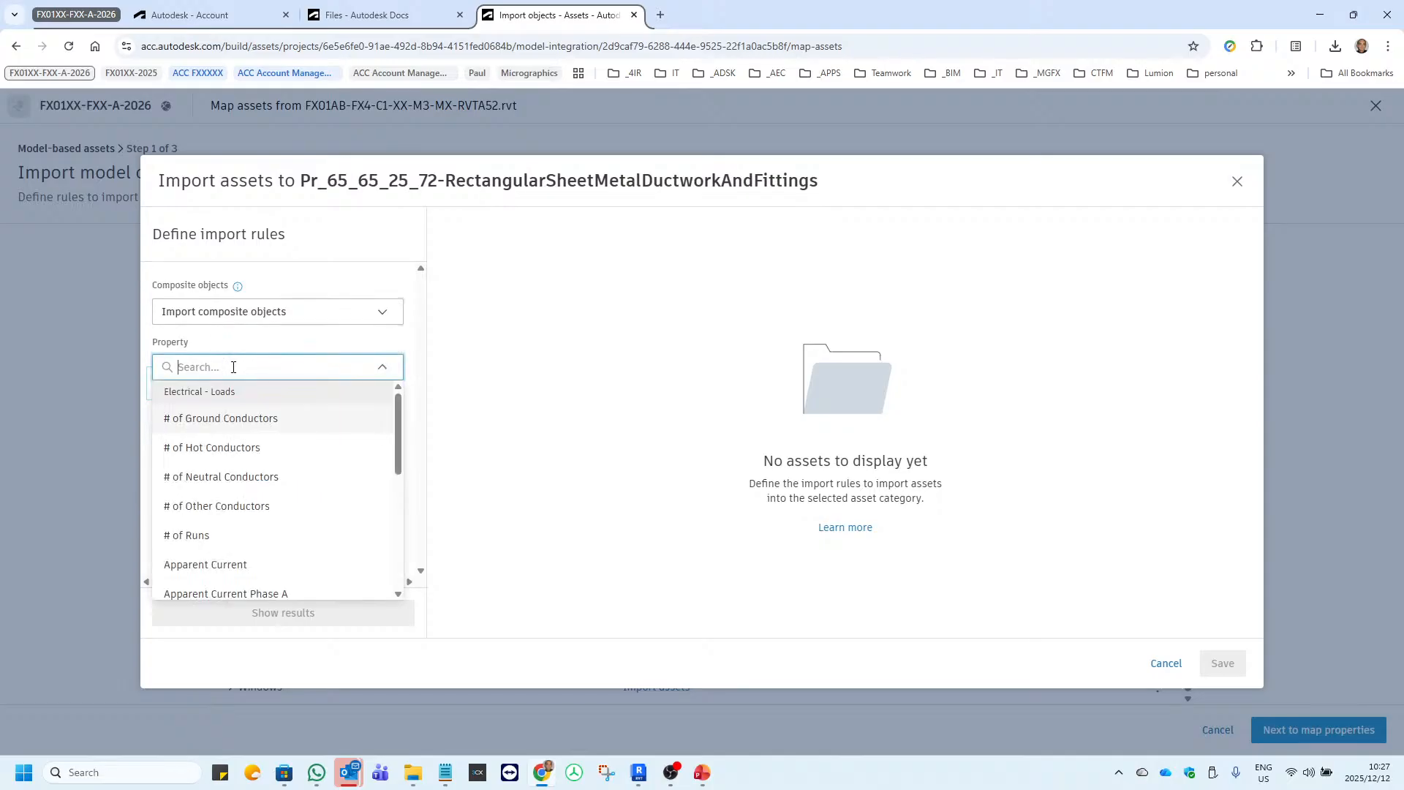
text(classifica)
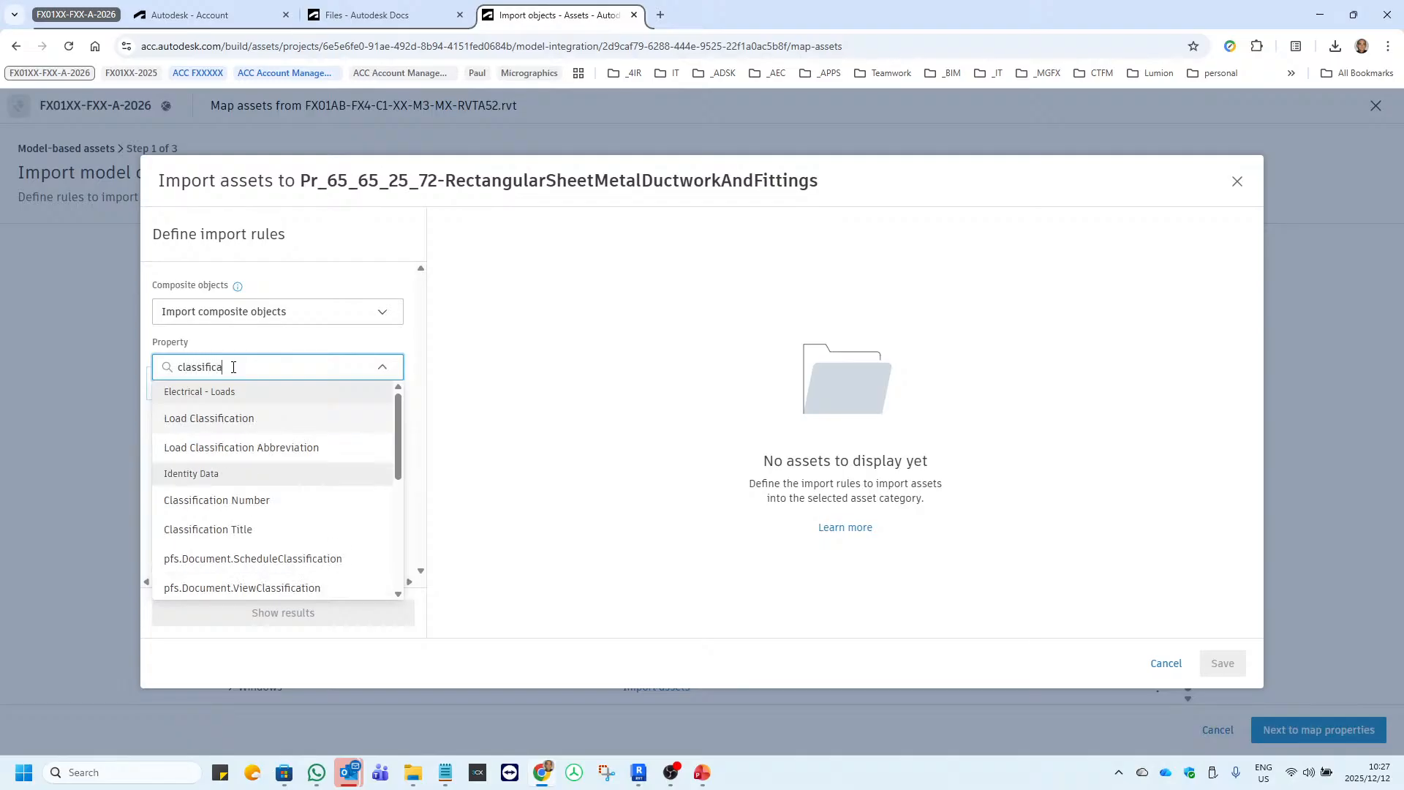
text(tion.un)
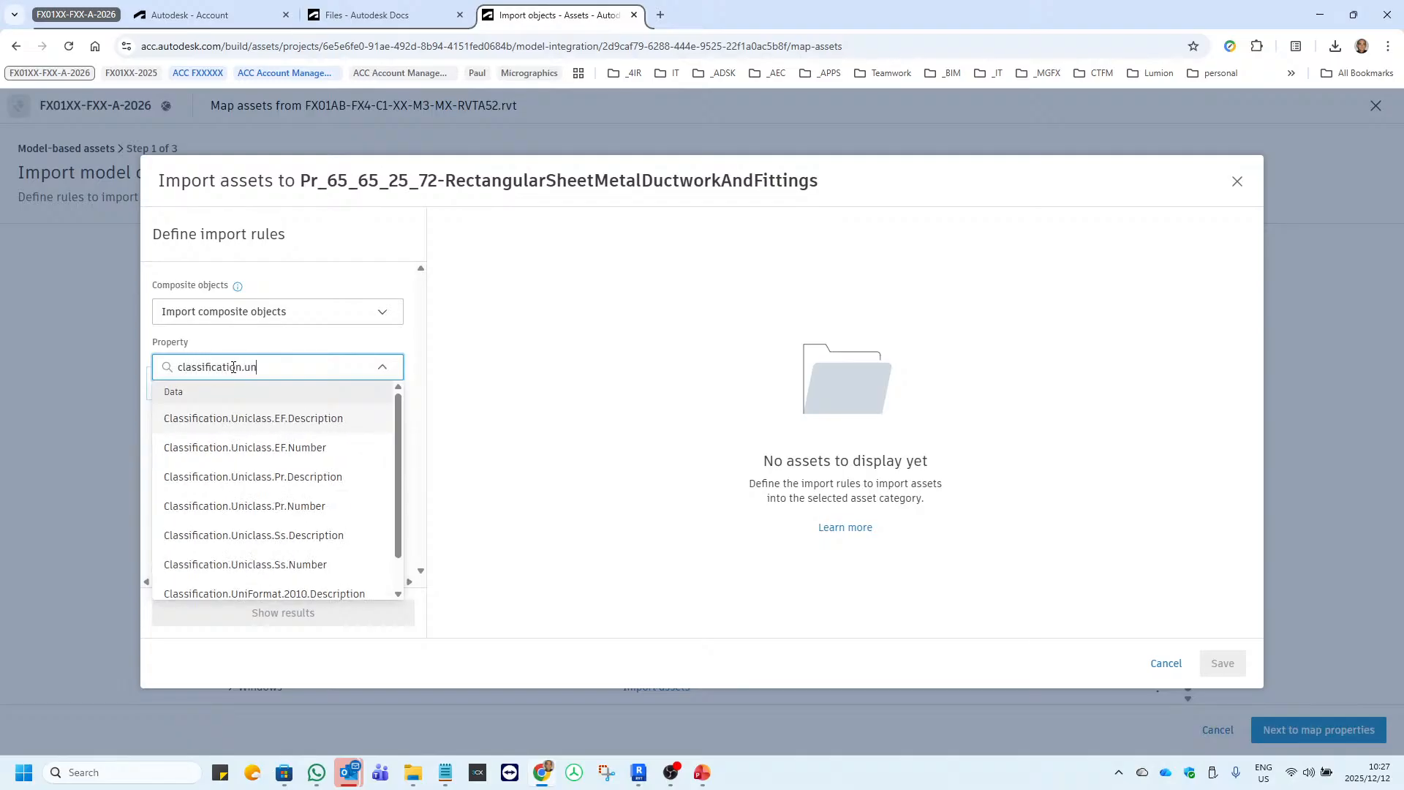
text(iclass)
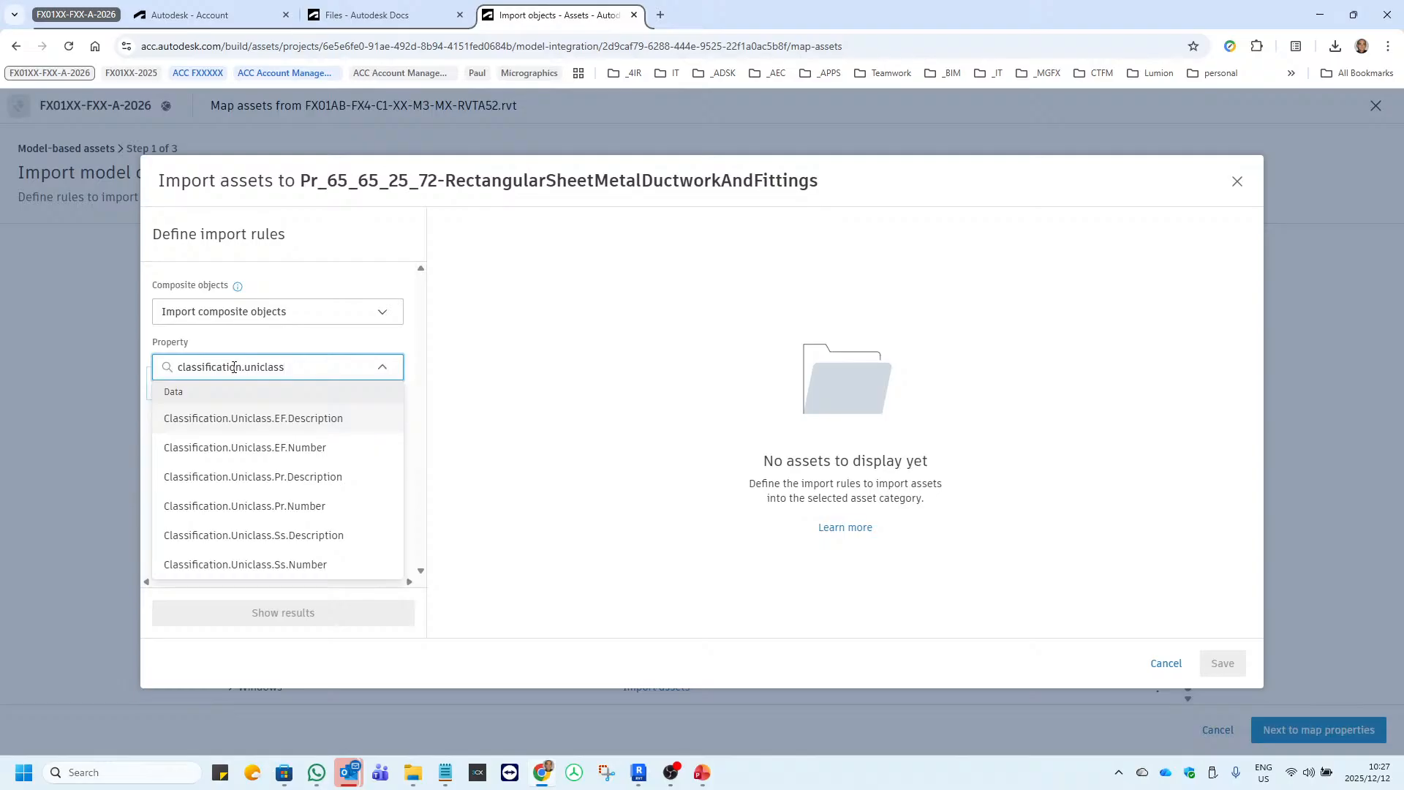
click(261, 506)
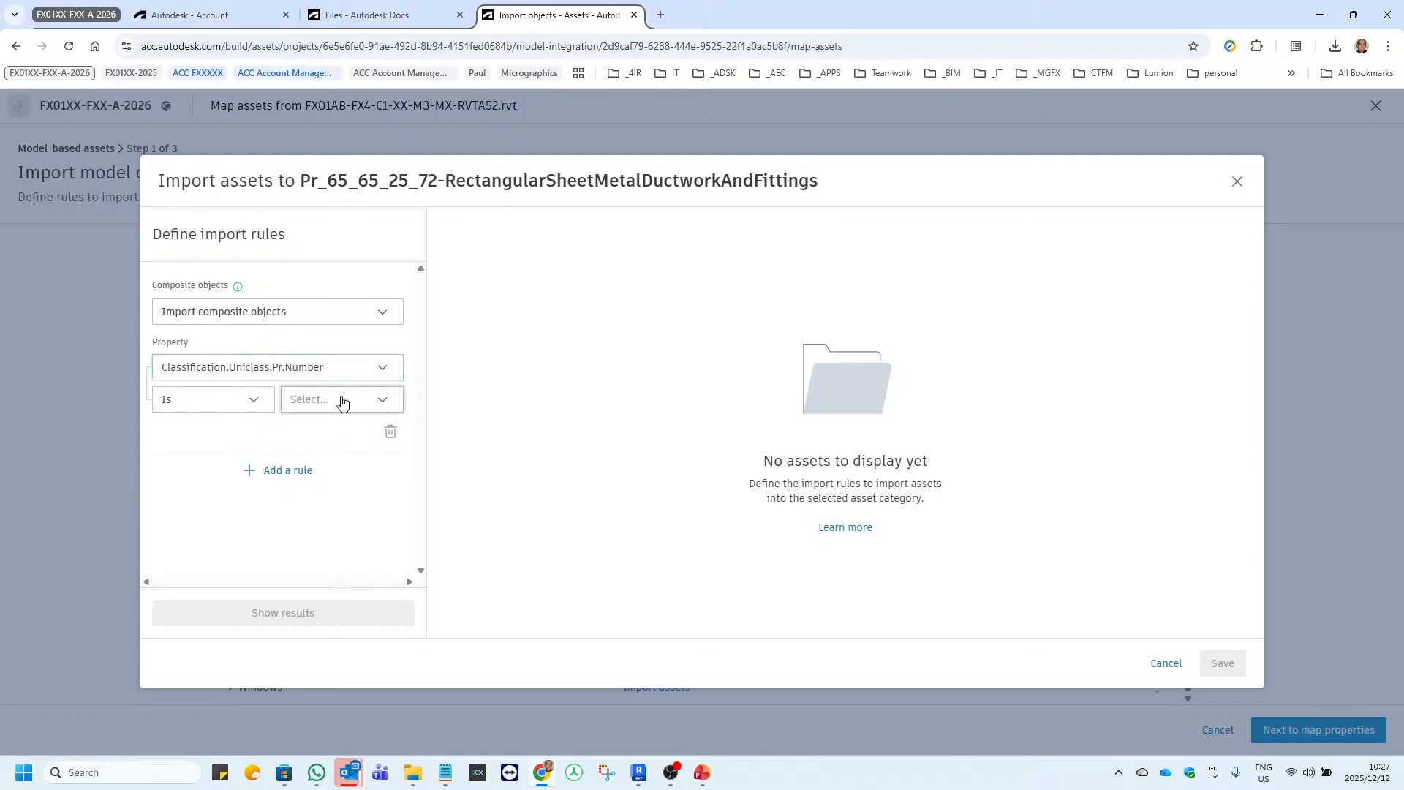
click(342, 399)
key(ctrl+v)
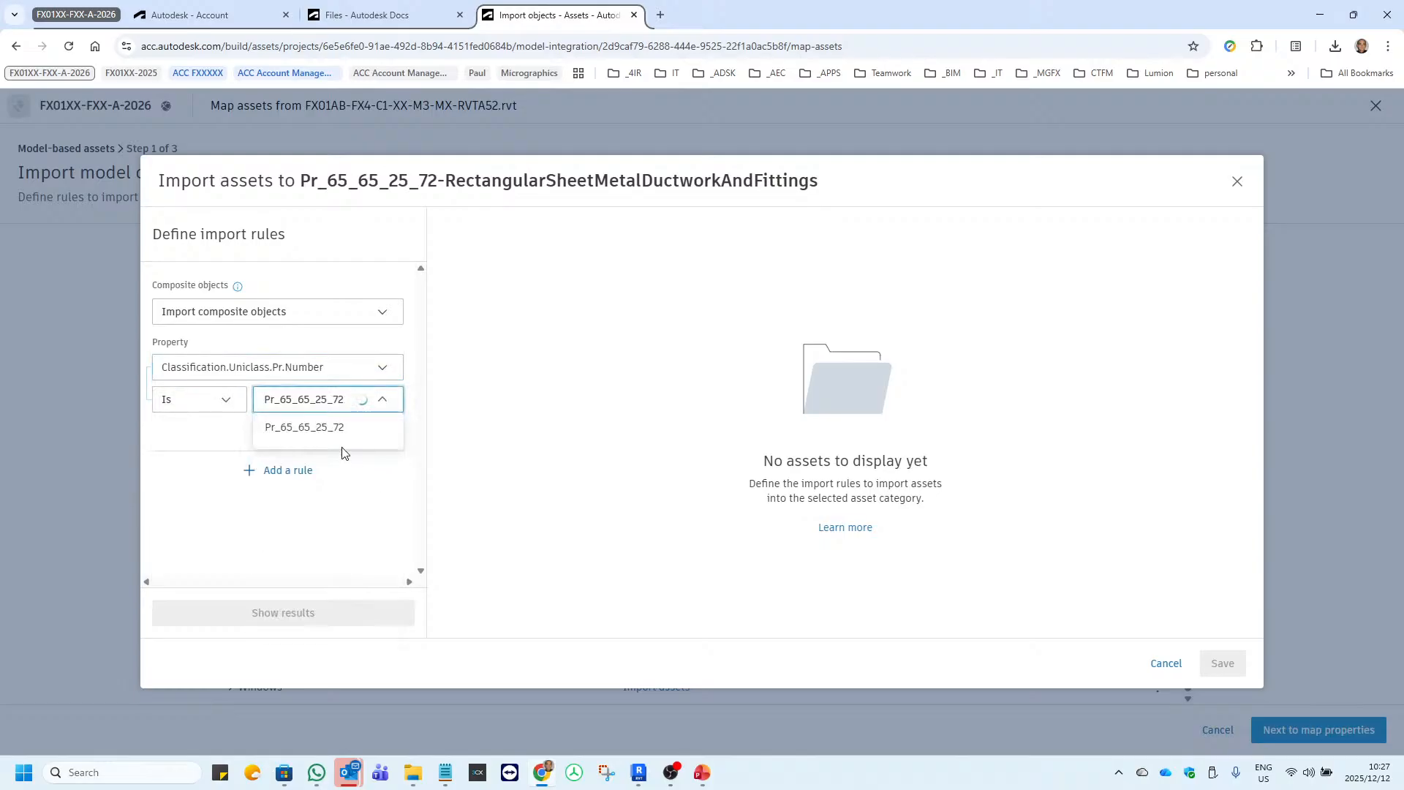
click(340, 435)
Add a second rule joined by AND to the Pr_65_65_25_72 rule, using the System Name property.
click(288, 470)
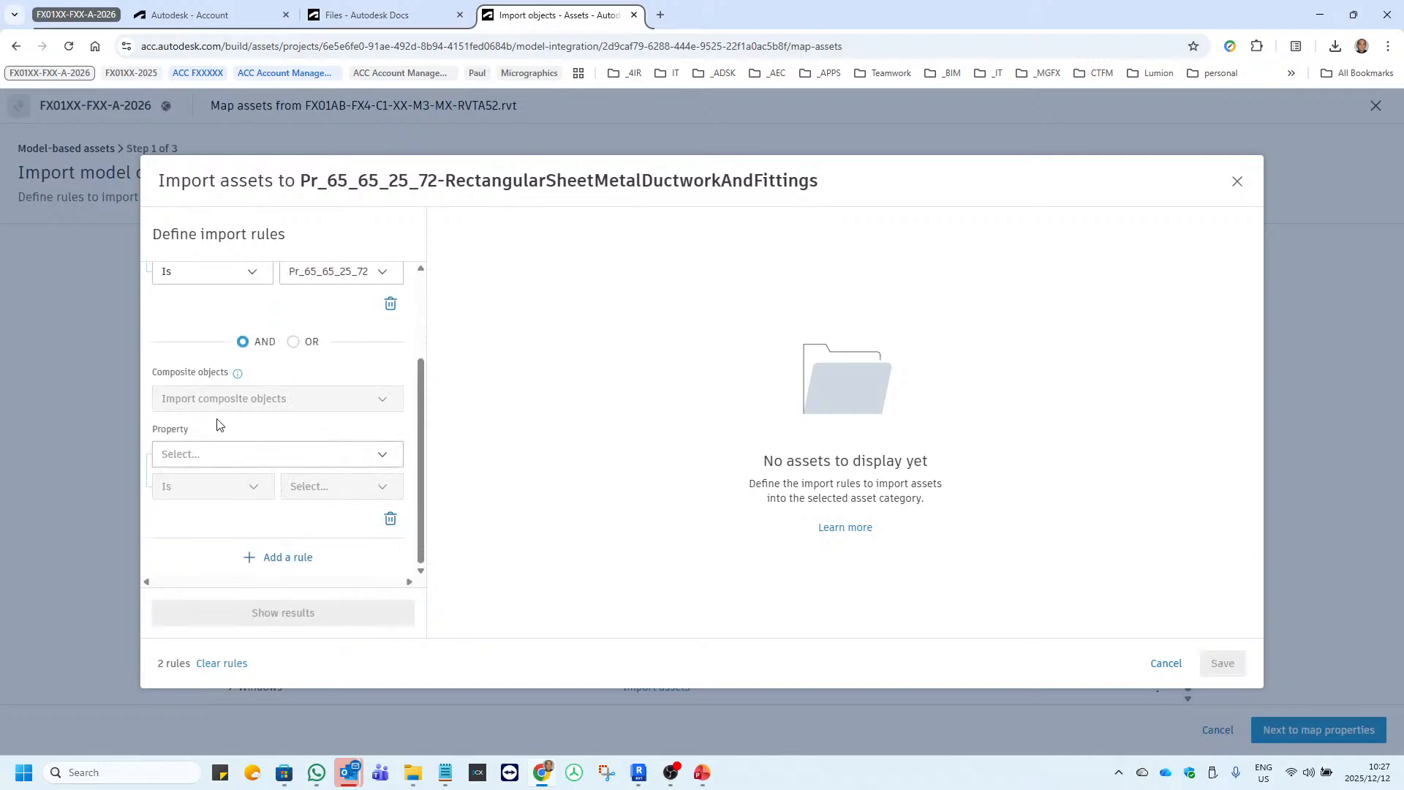
click(194, 455)
text(s)
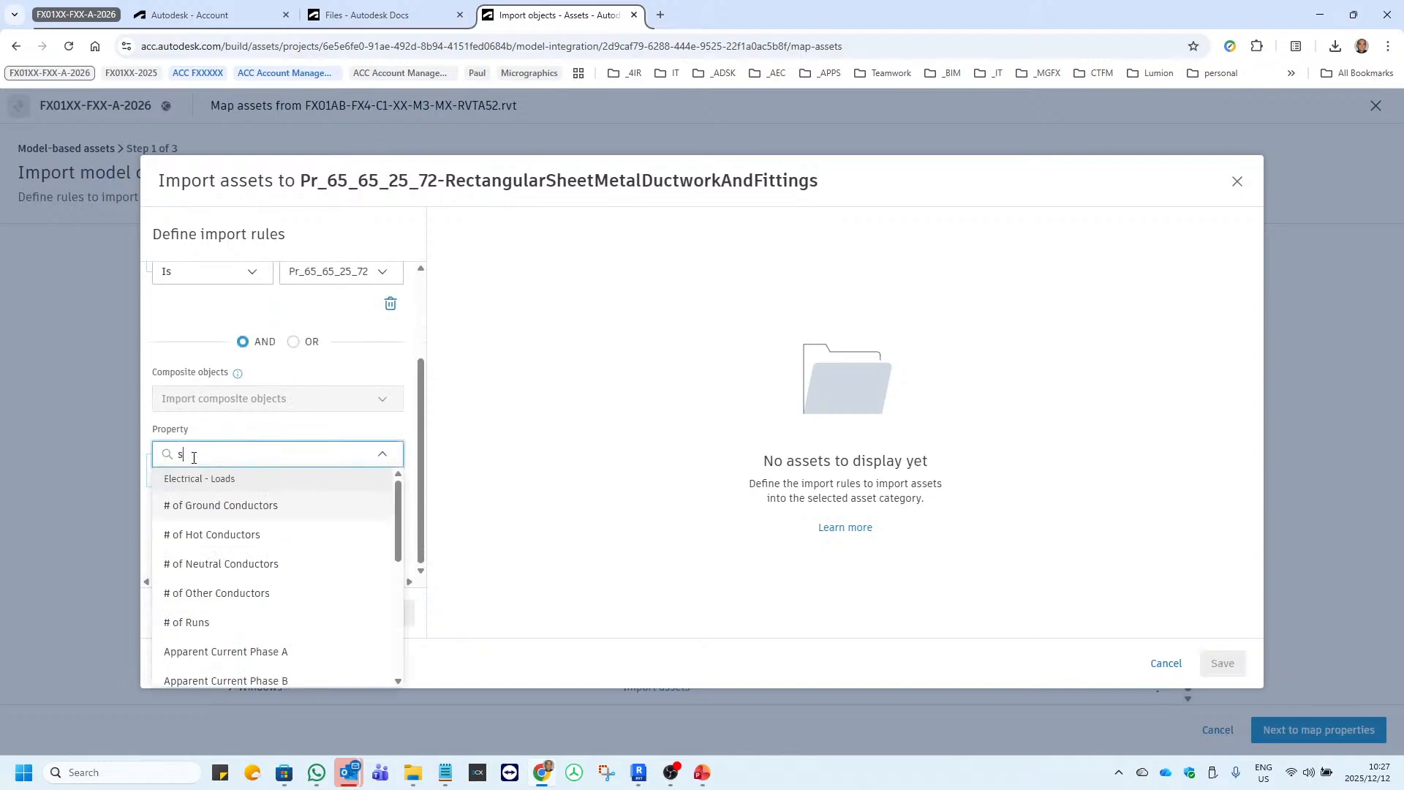
text(ystem name)
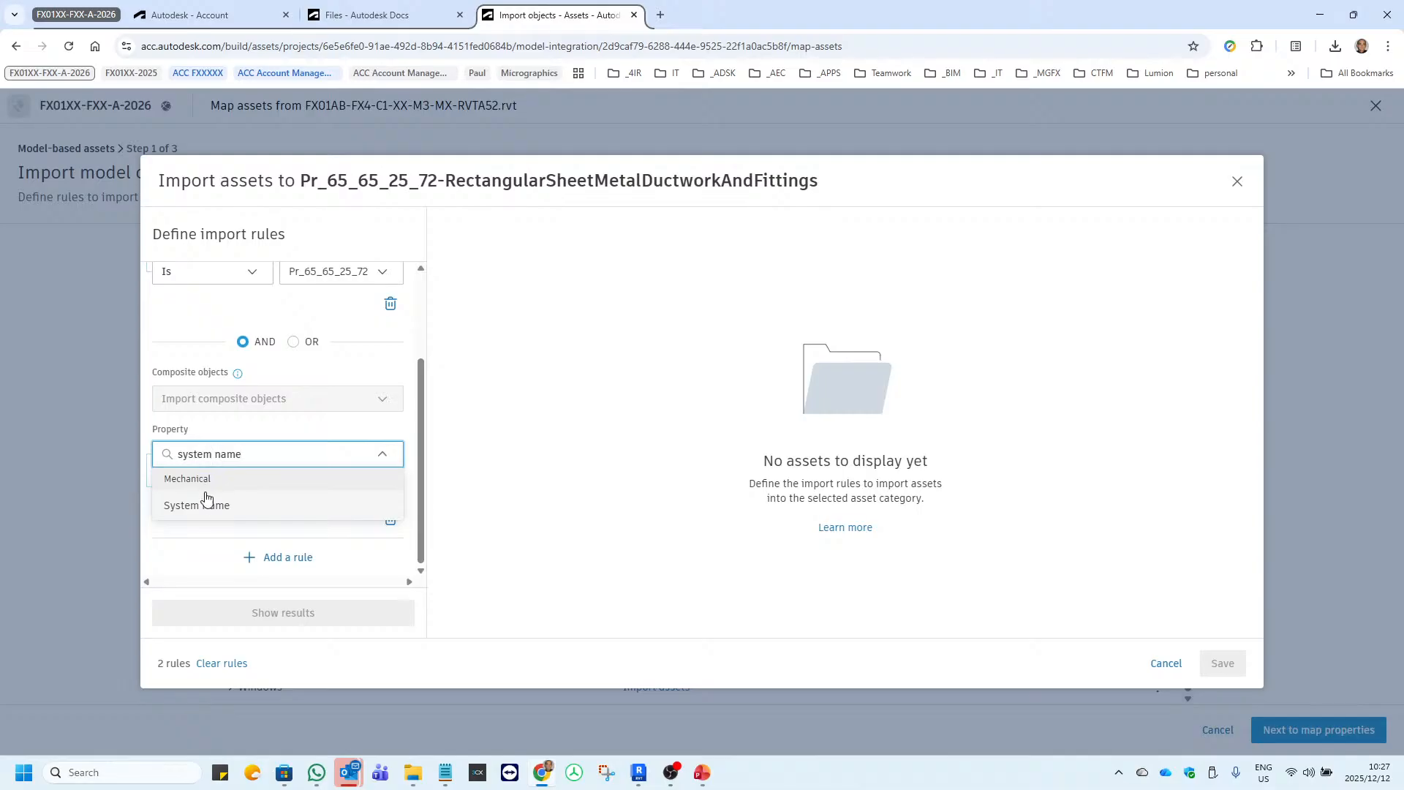
click(205, 504)
Set the System Name rule to Is Mechanical Supply Air 1 and save the matching assets to the rectangular ductwork category.
click(382, 489)
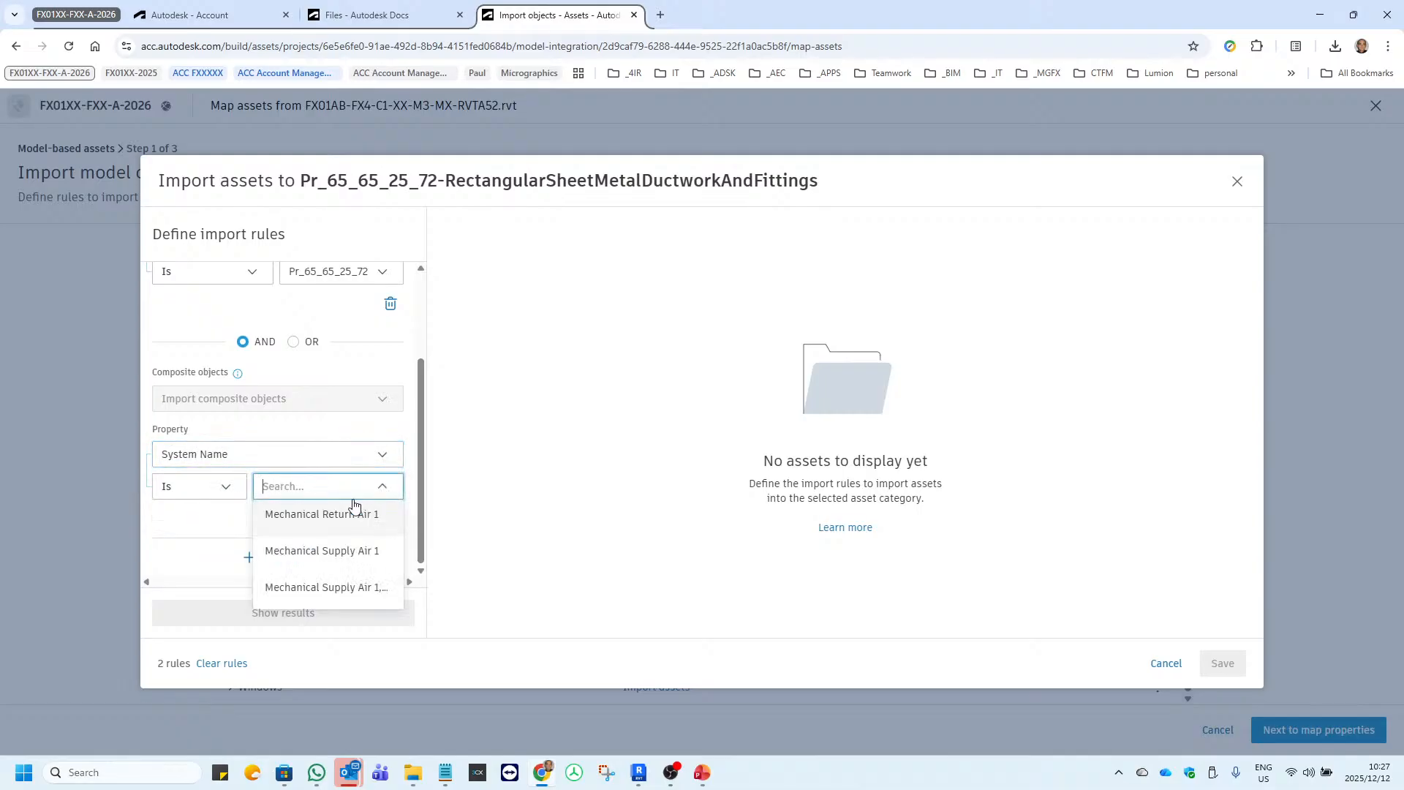
click(330, 549)
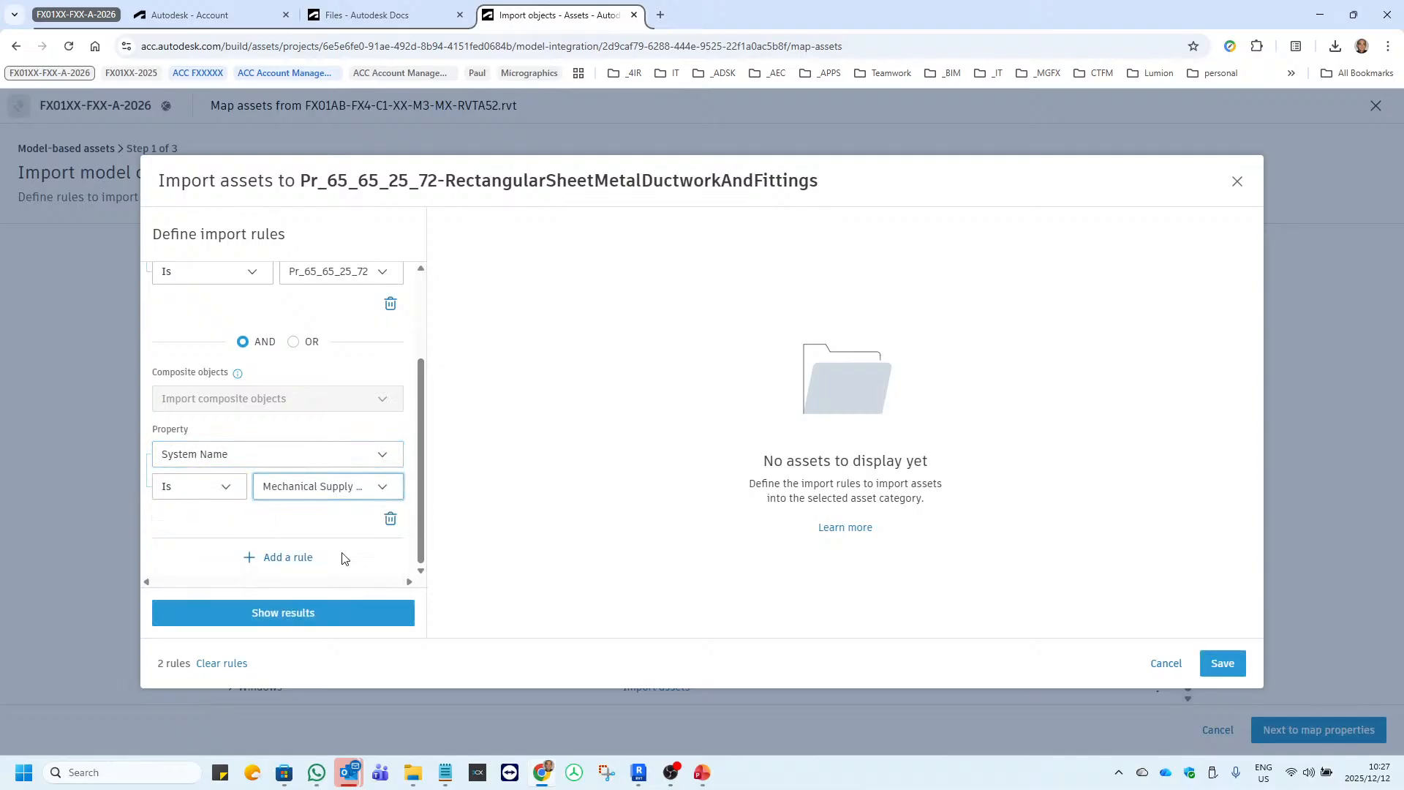
click(283, 613)
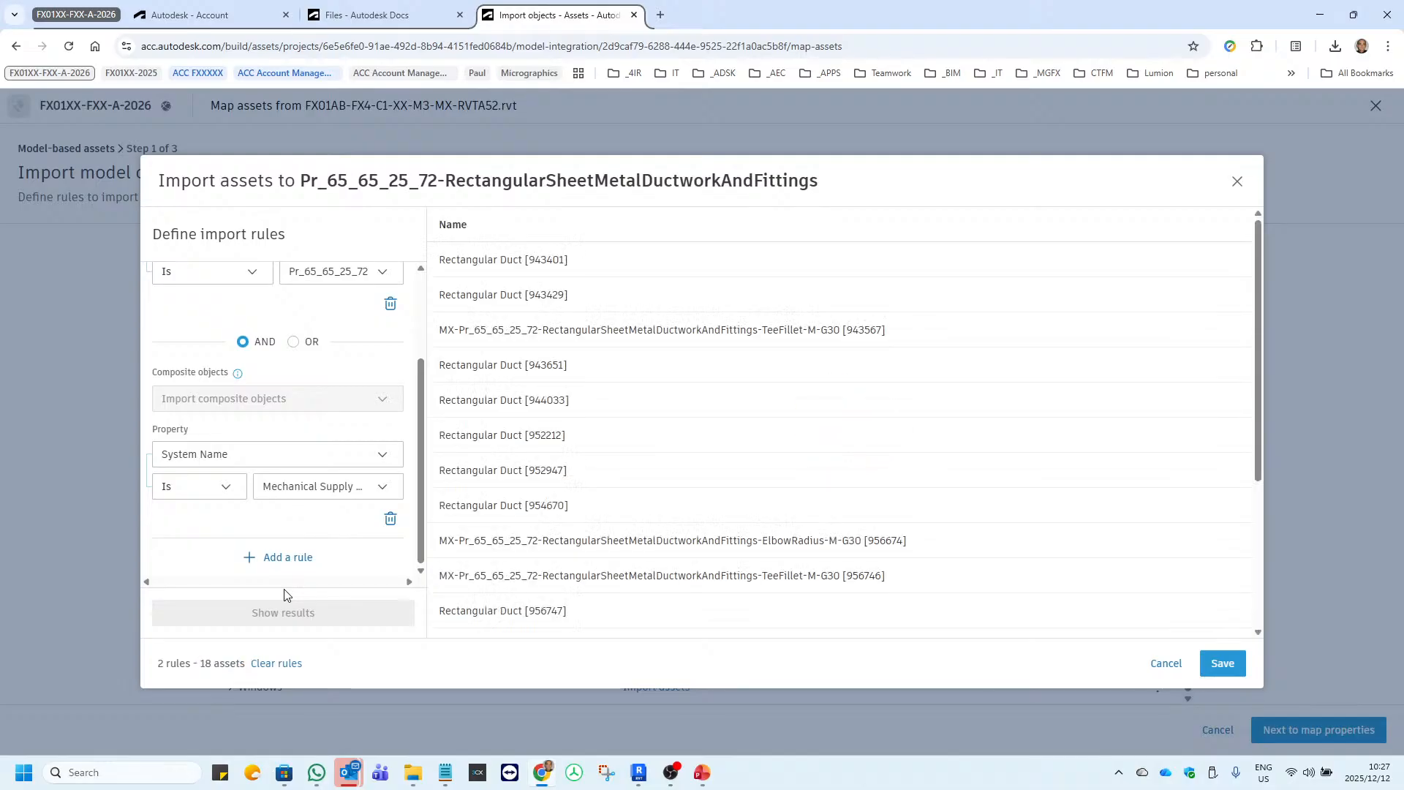
scroll(687, 448, down, 3)
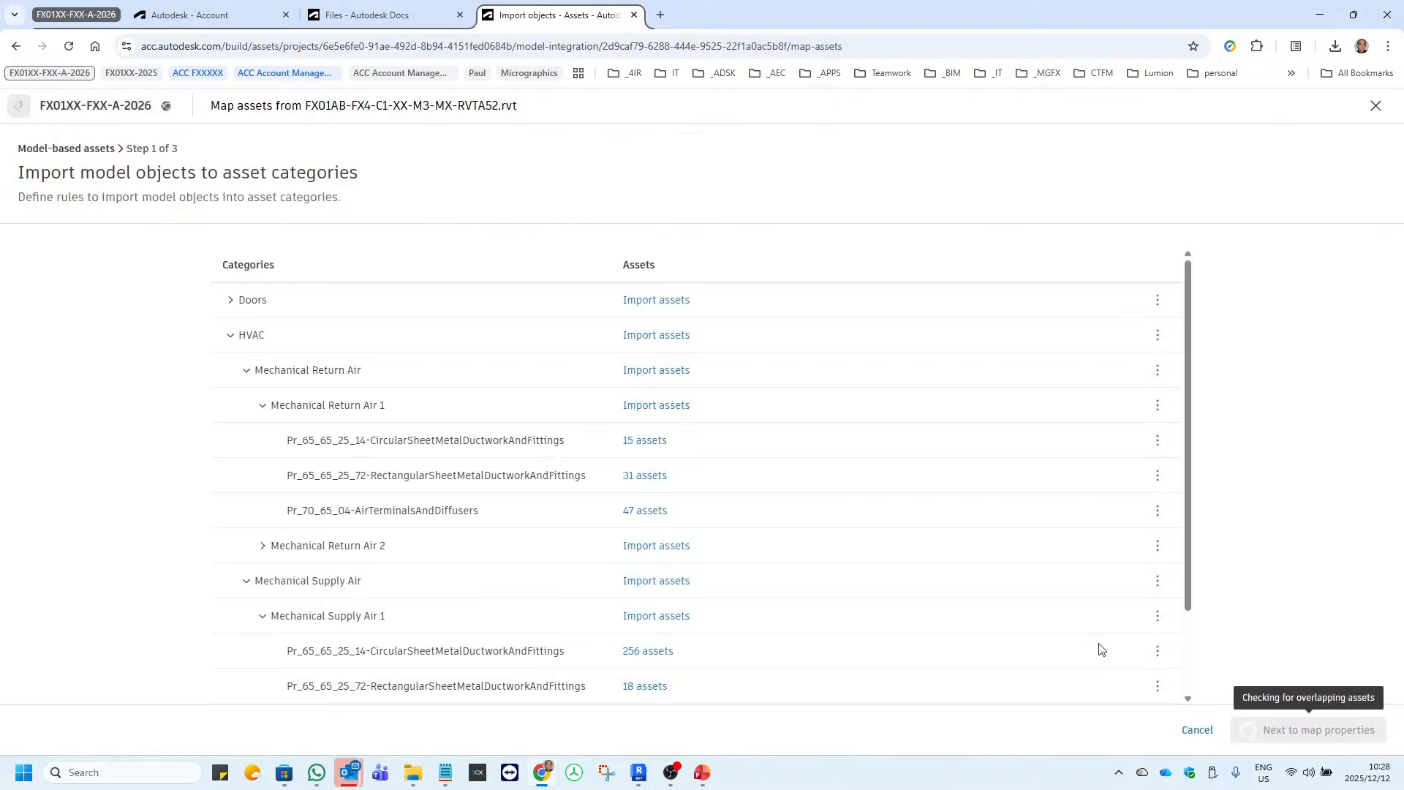
Open the asset import for Mechanical Supply Air 1's Pr_70_65_04-AirTerminalsAndDiffusers category and copy its code Pr_70_65_04.
scroll(636, 578, down, 3)
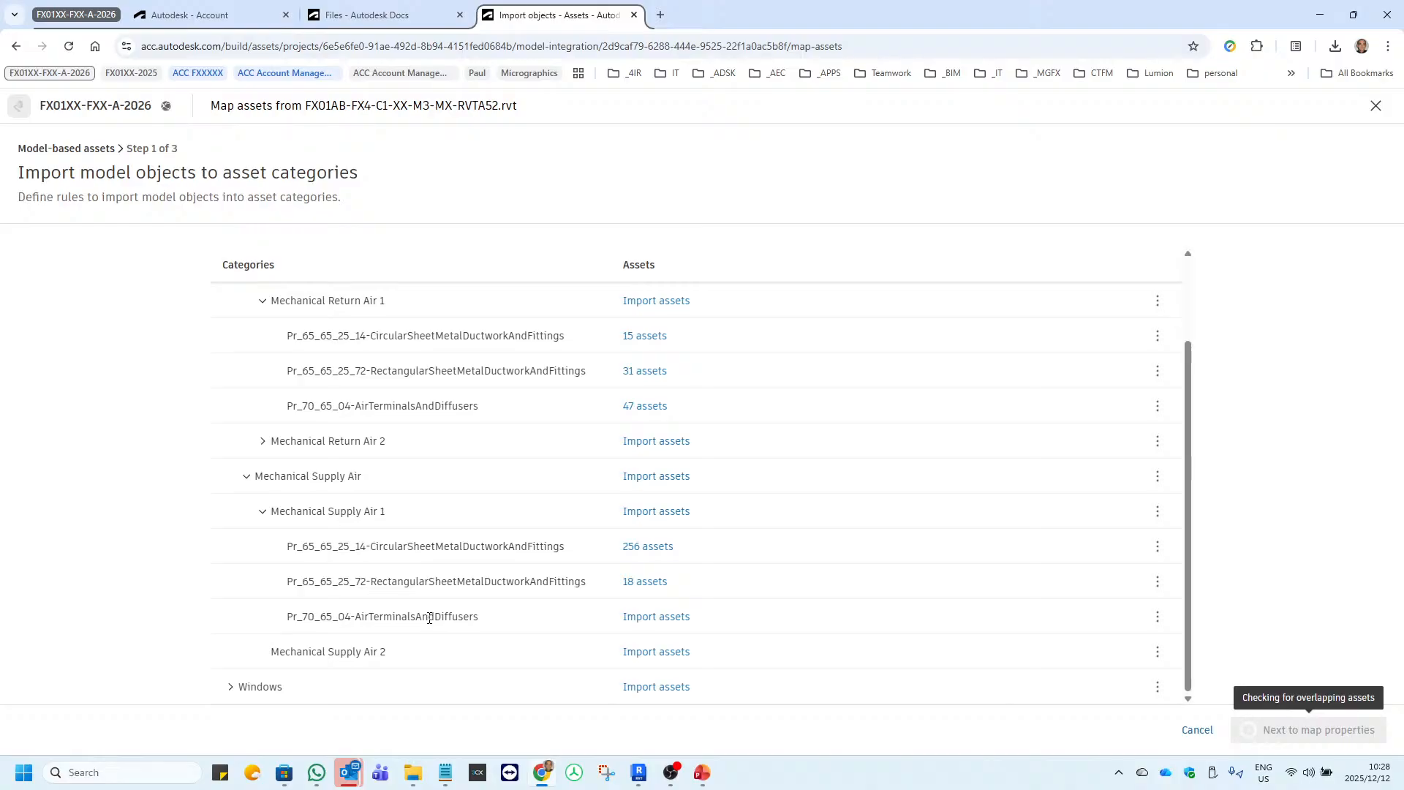
click(654, 618)
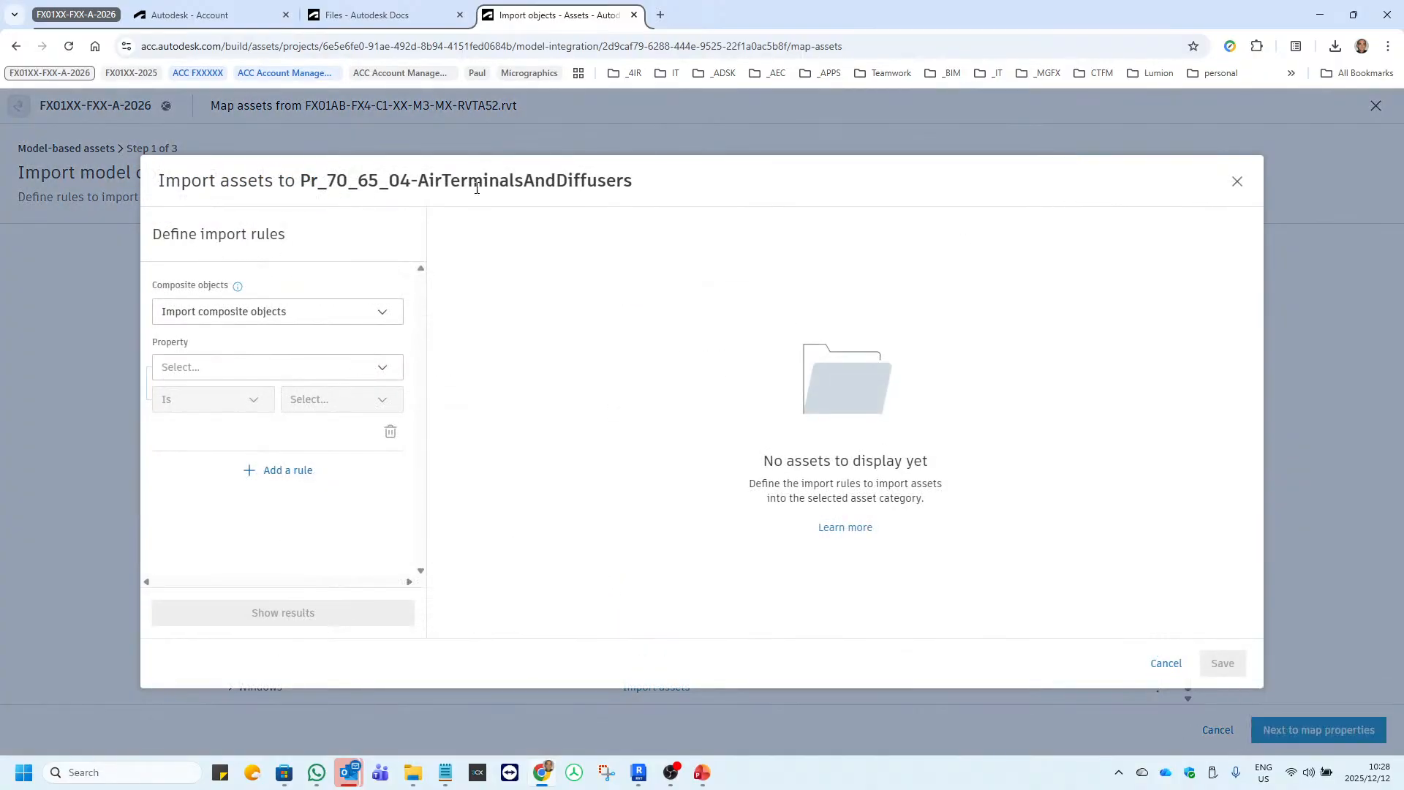
drag(412, 178, 306, 180)
key(ctrl+c)
right_click(351, 182)
click(372, 196)
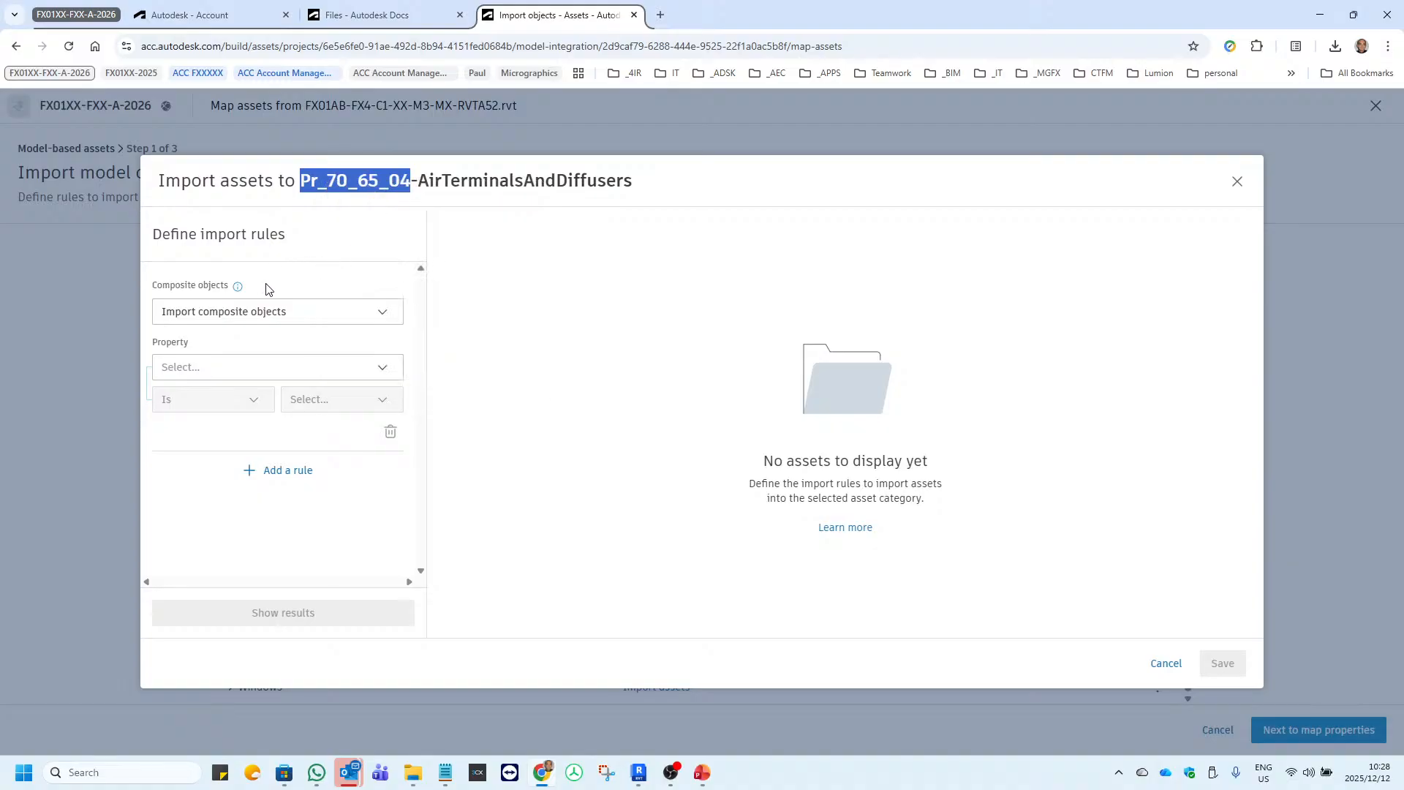
Search the properties for classification.unicl and set the air terminals rule's property to Classification.Uniclass.Pr.Number.
click(282, 369)
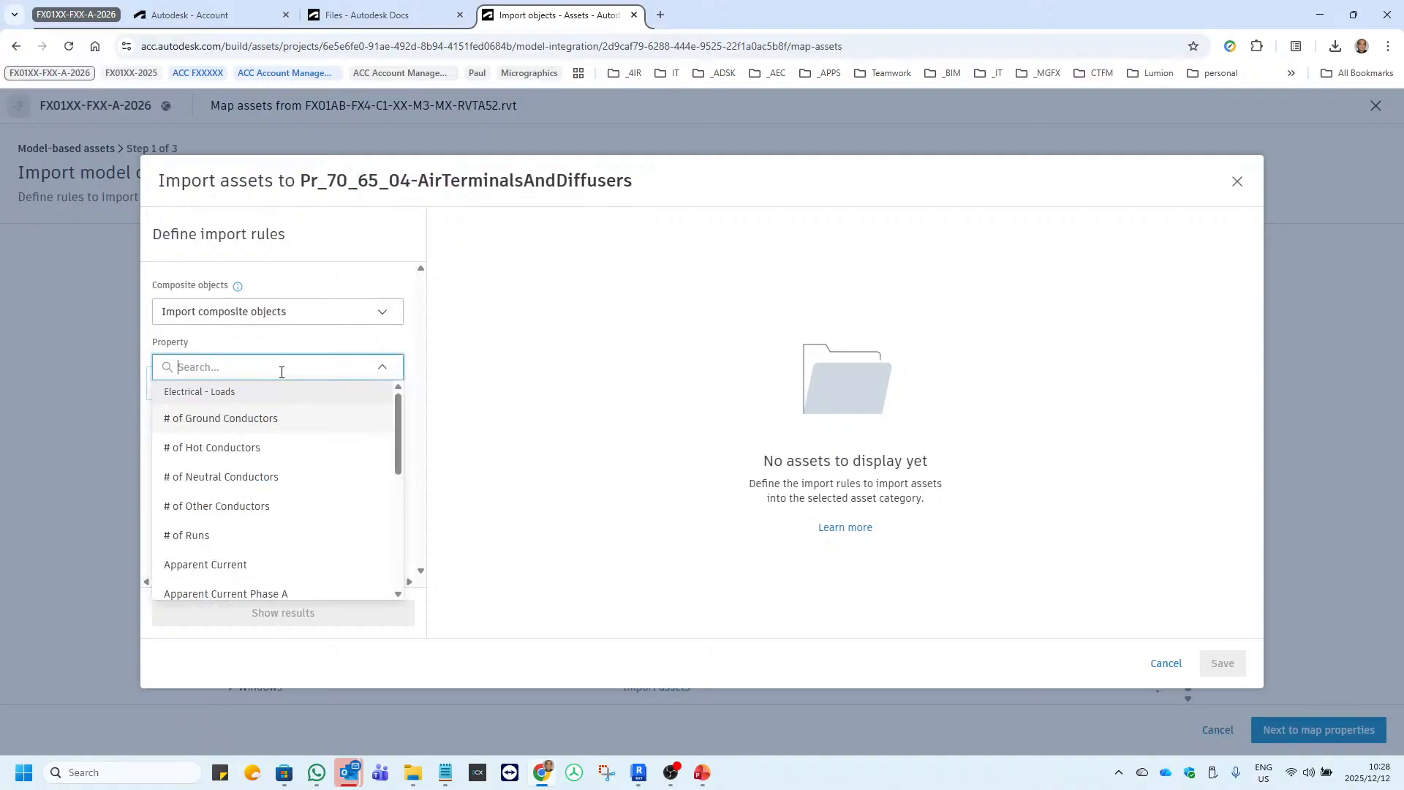
text(classificat)
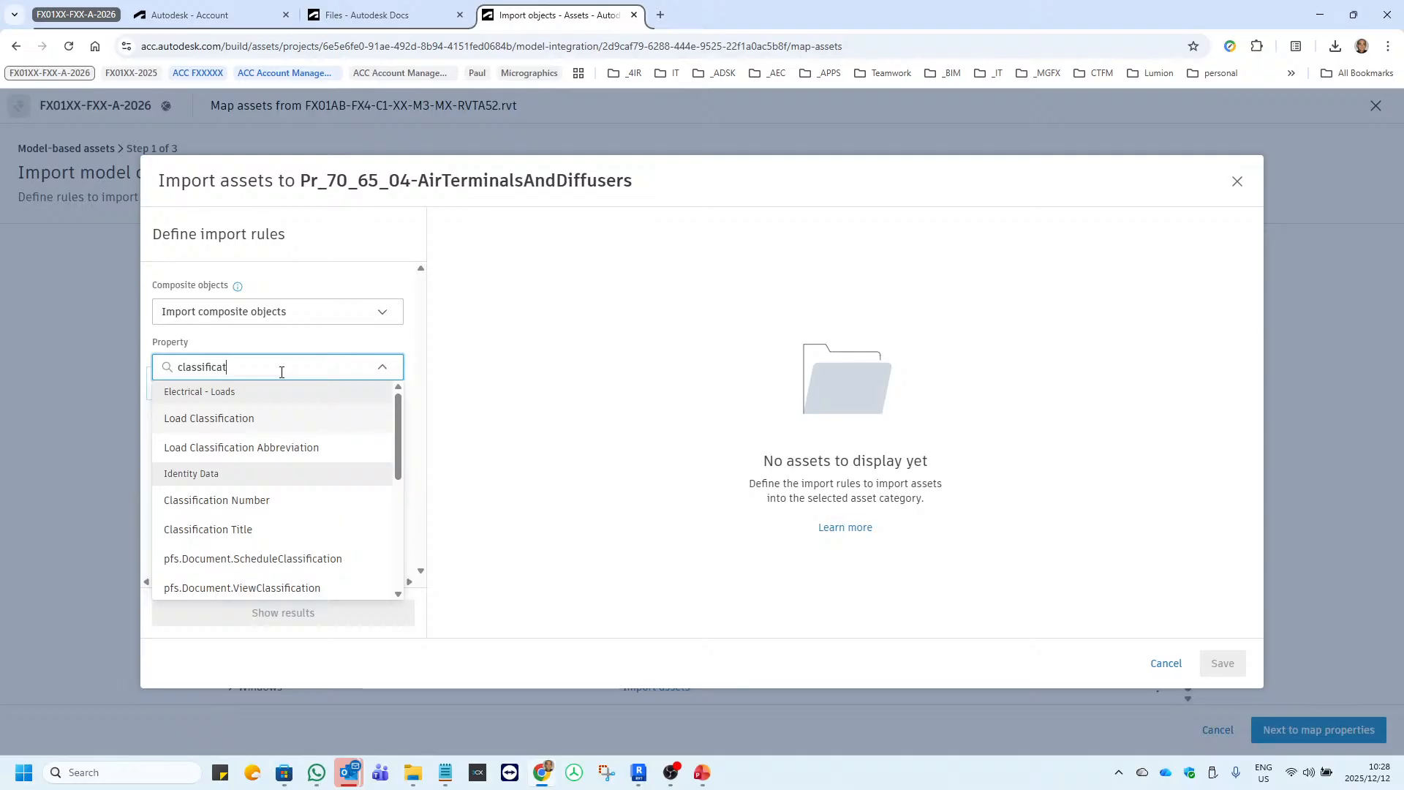
text(ion.unicl)
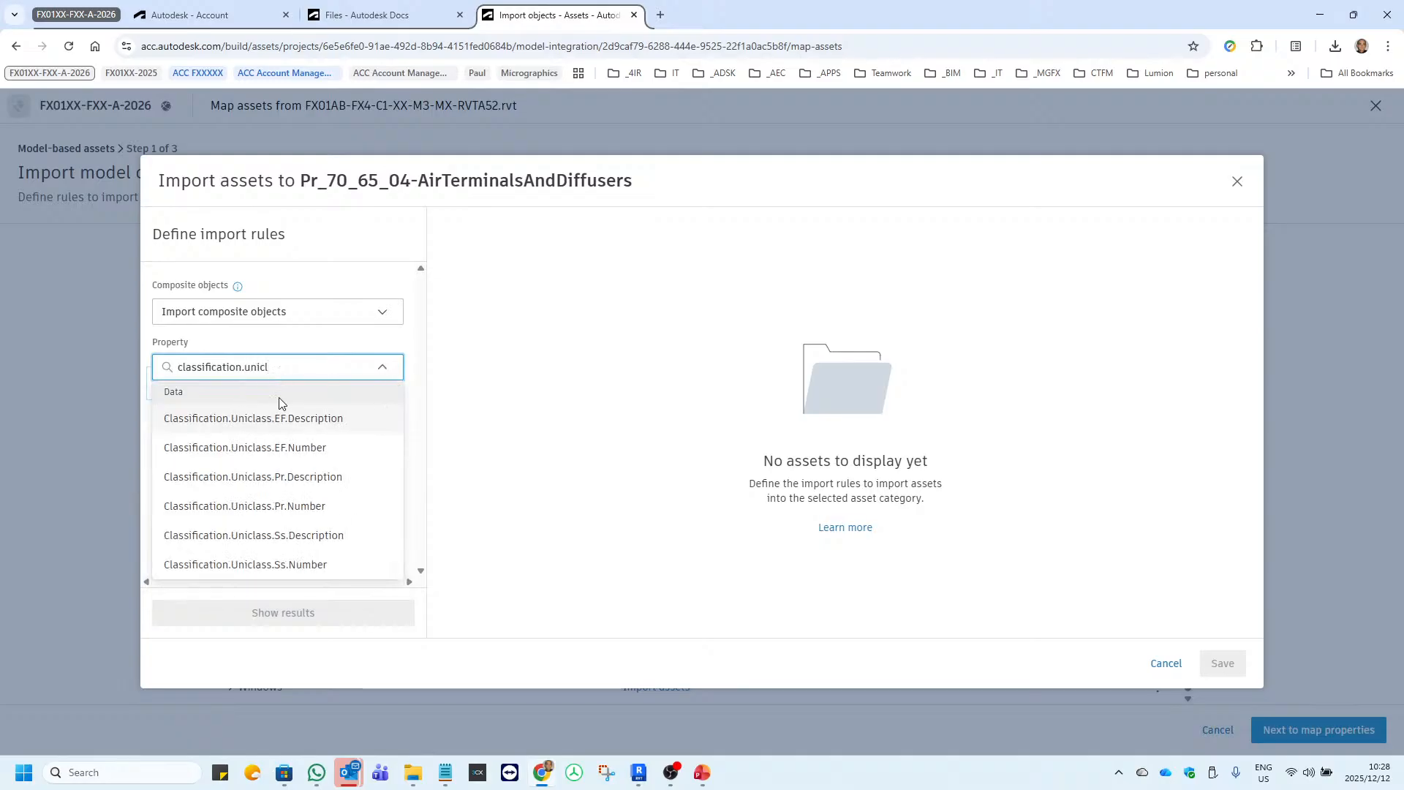
click(276, 507)
click(333, 400)
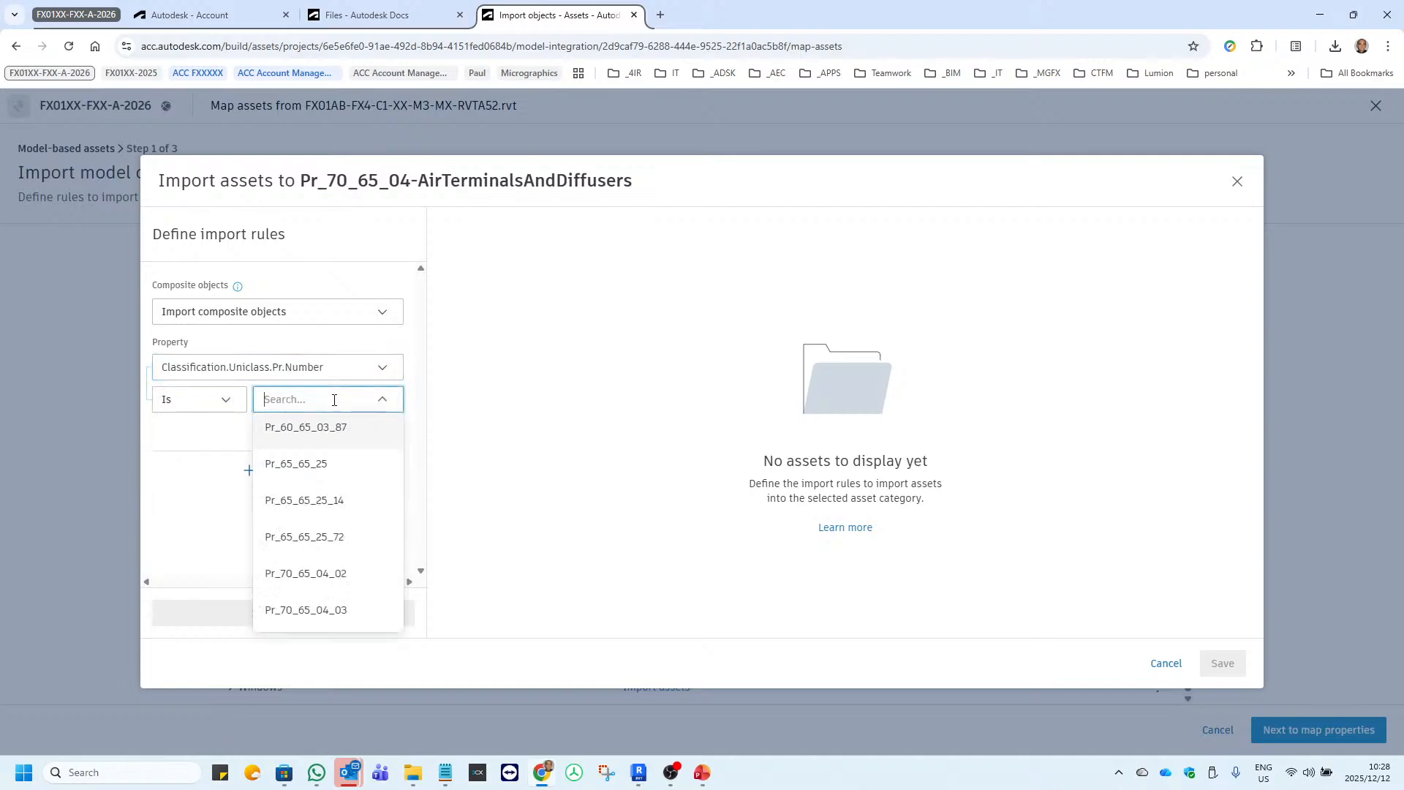
key(ctrl+v)
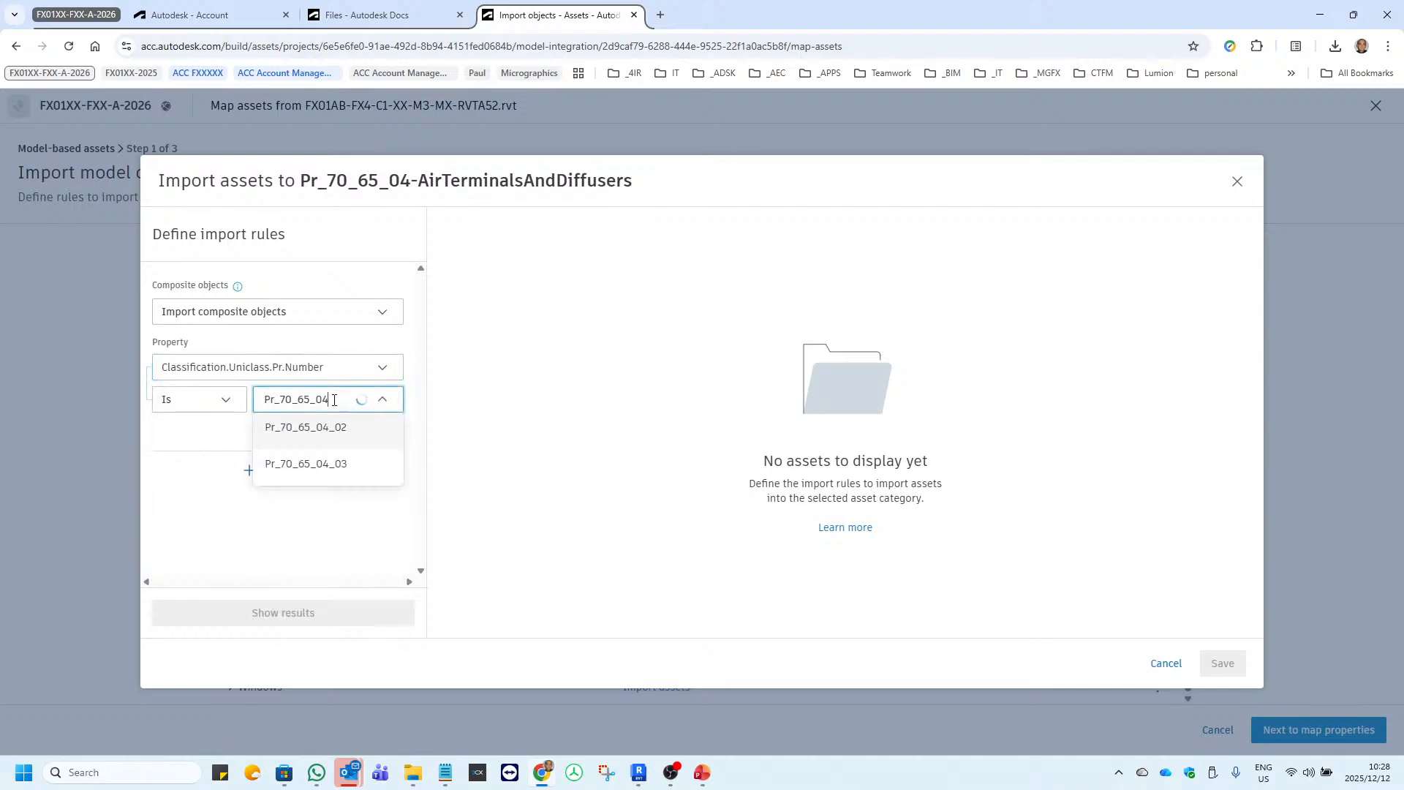
key(Return)
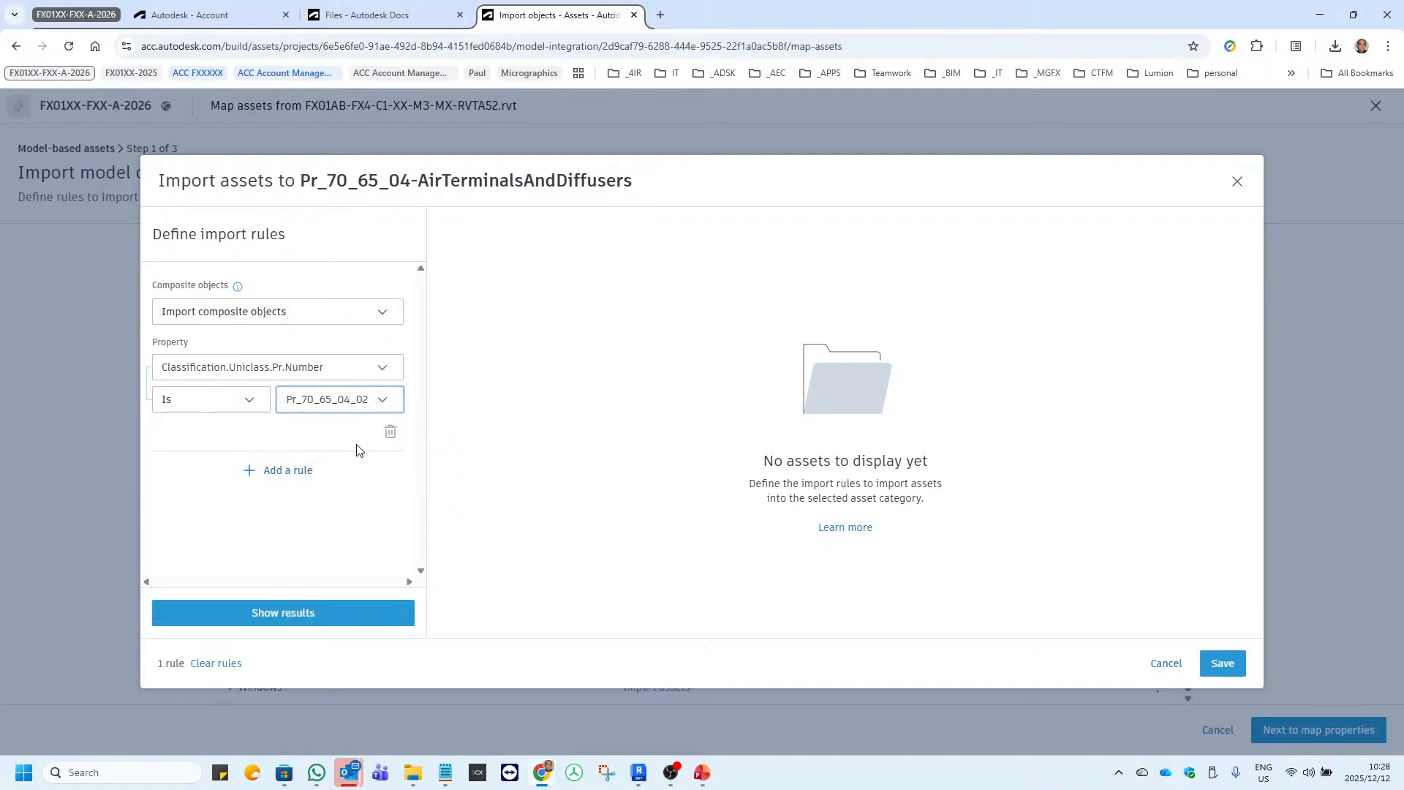
click(383, 400)
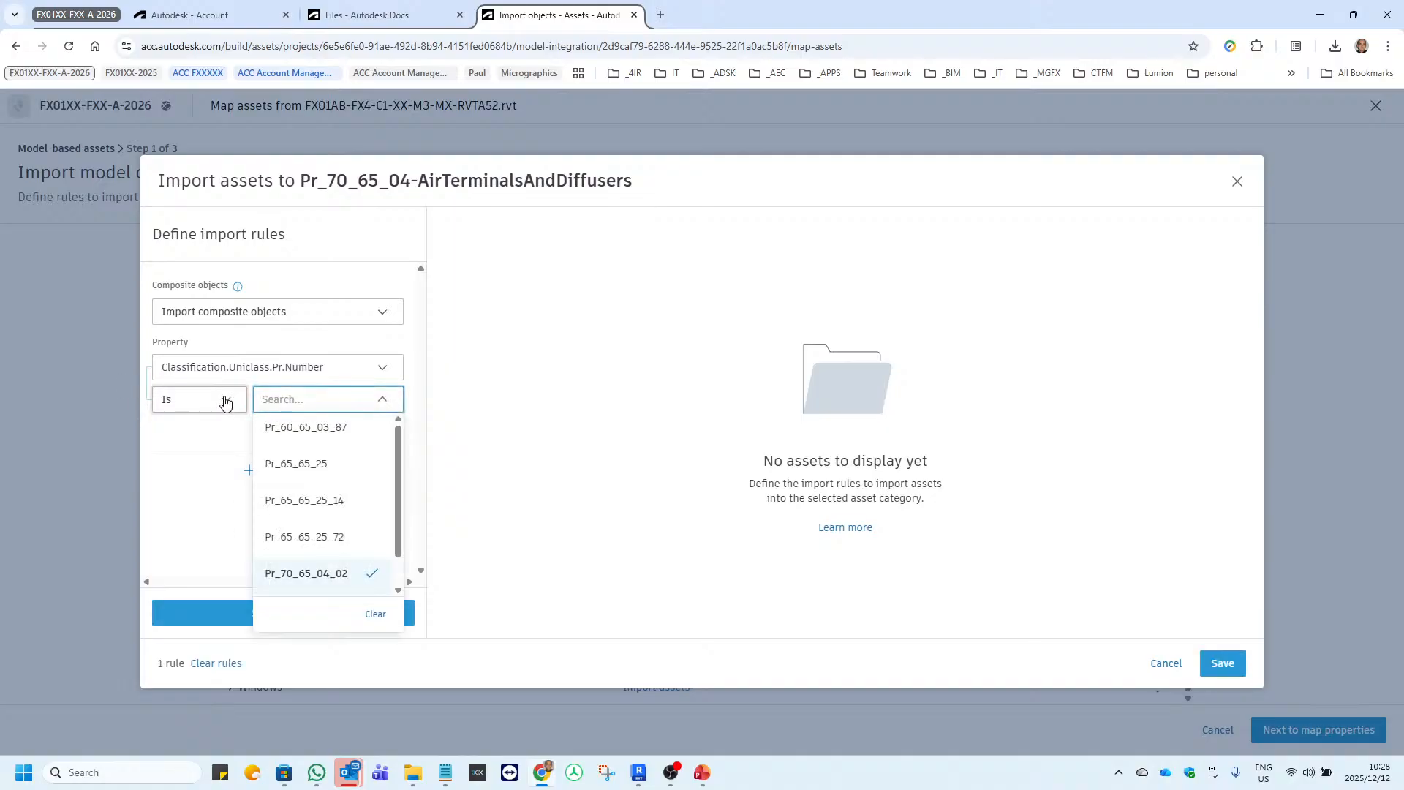
Set the Classification.Uniclass.Pr.Number rule's condition to Contains Pr_70_65_04.
click(201, 400)
click(209, 488)
click(333, 400)
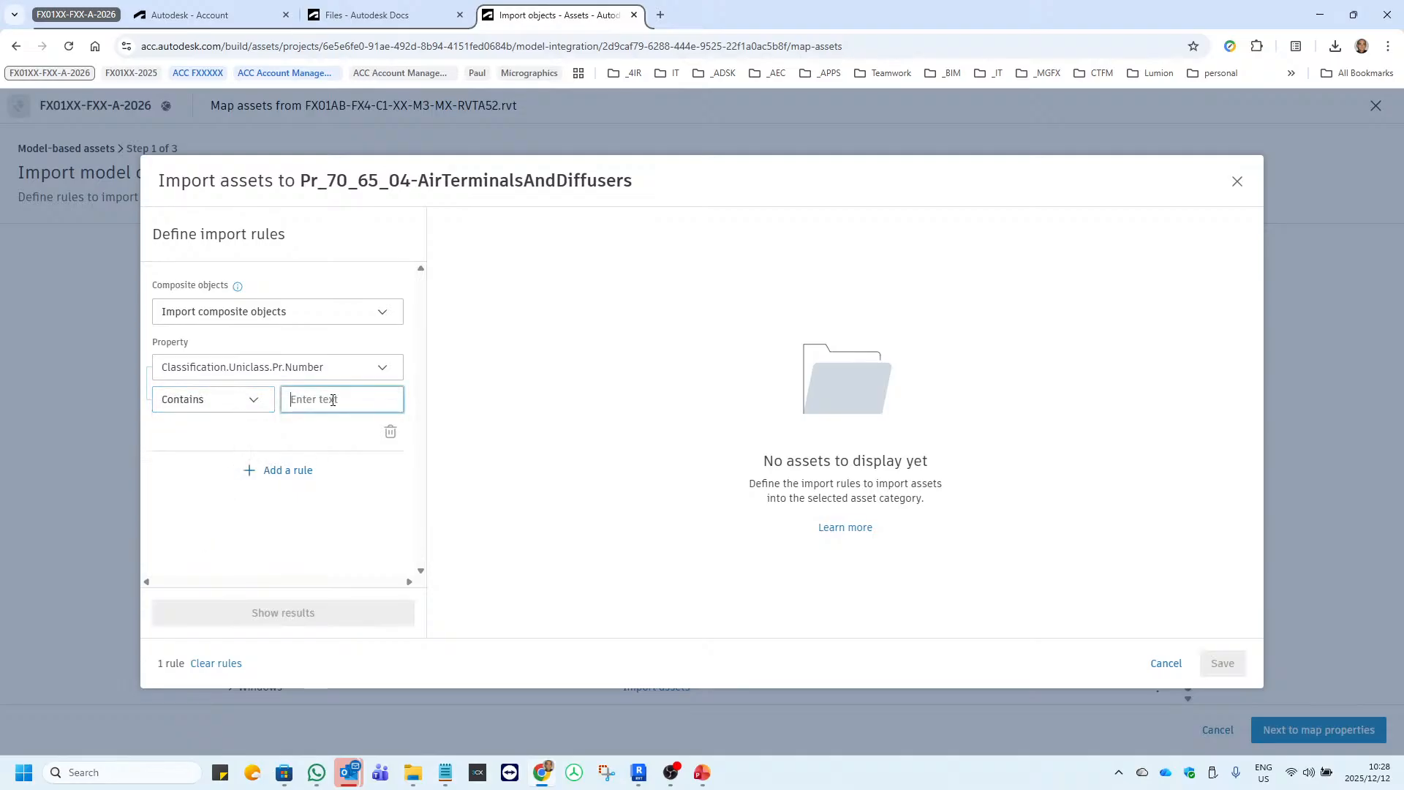
key(ctrl+v)
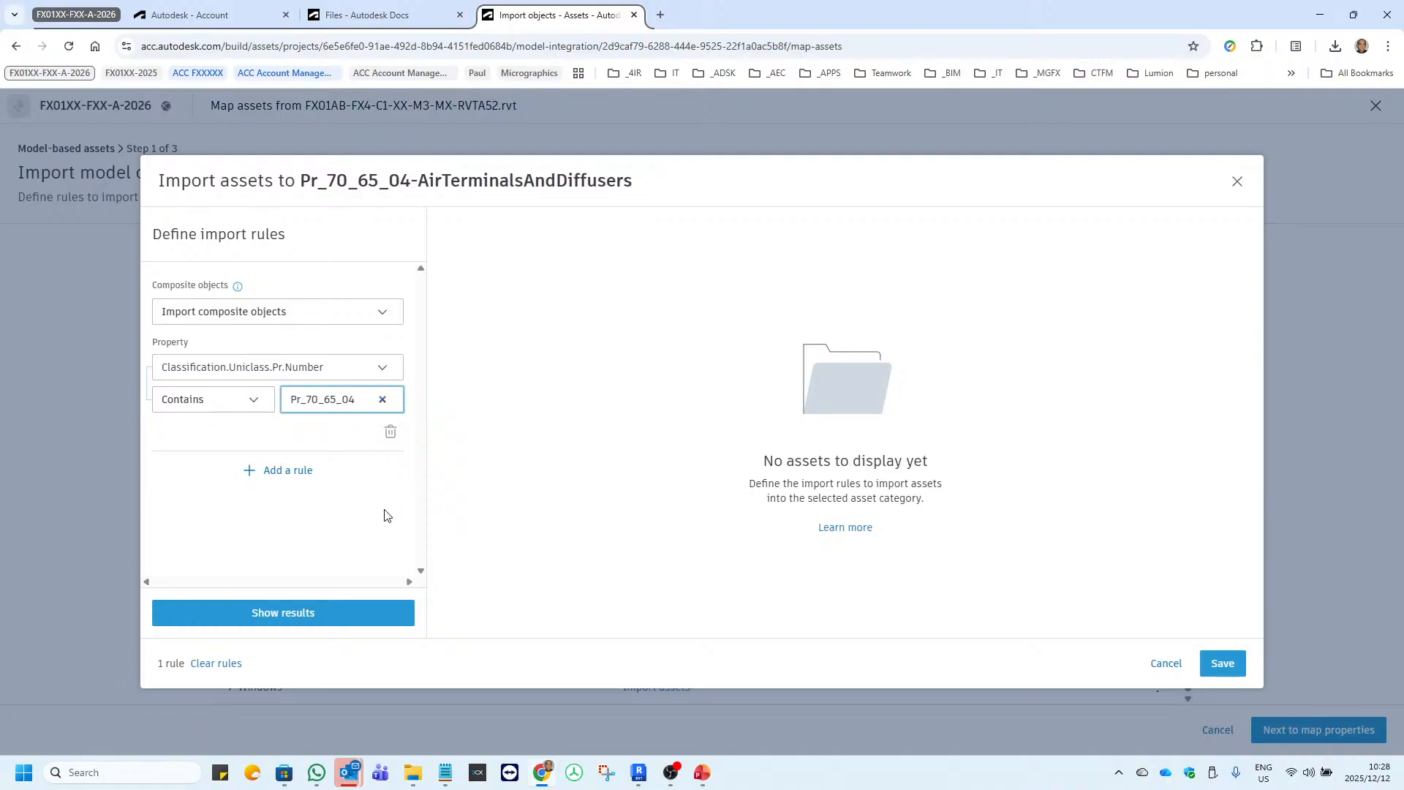
Add a second AND rule with System Name set to Is Mechanical Supply Air 1 and show the matching air terminal assets.
click(285, 470)
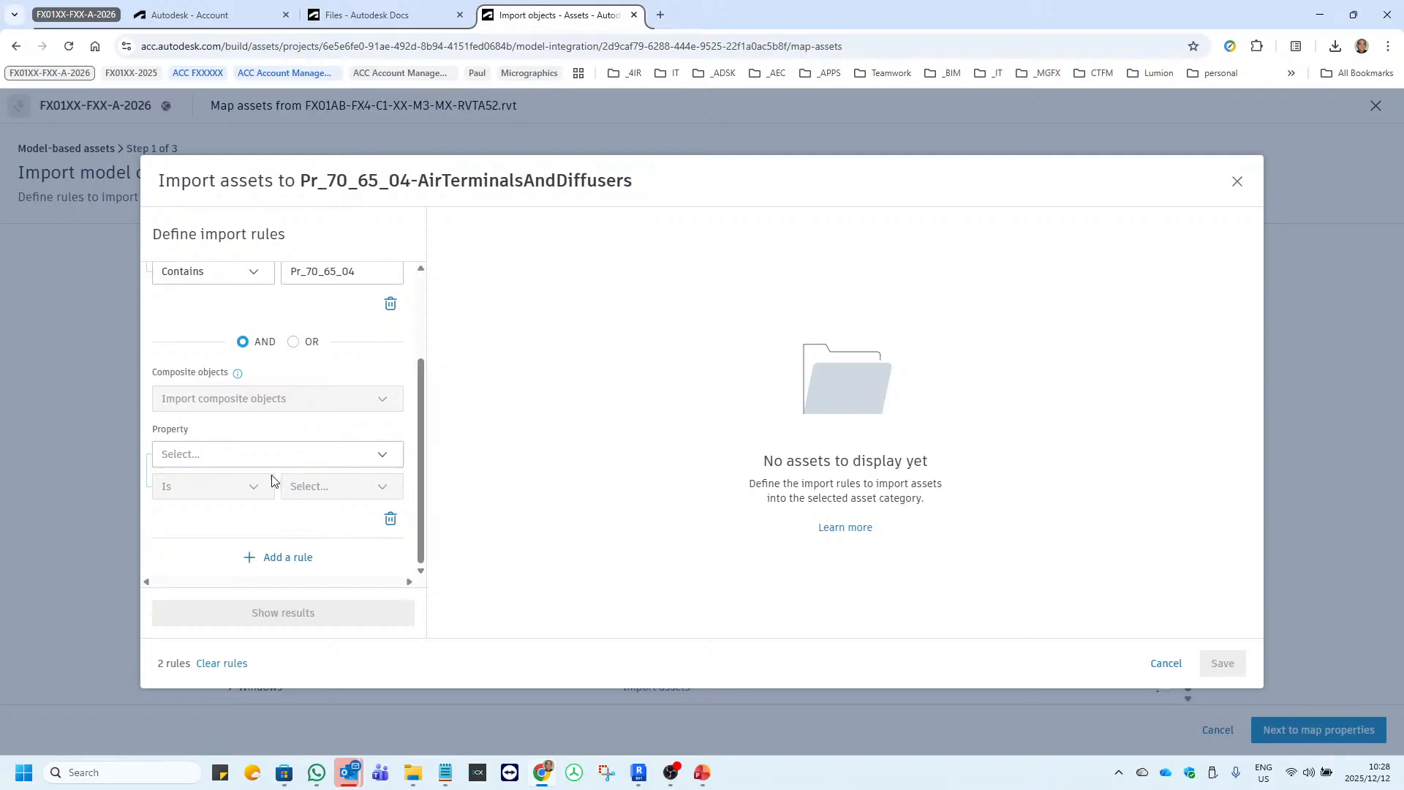
click(236, 461)
text(system name)
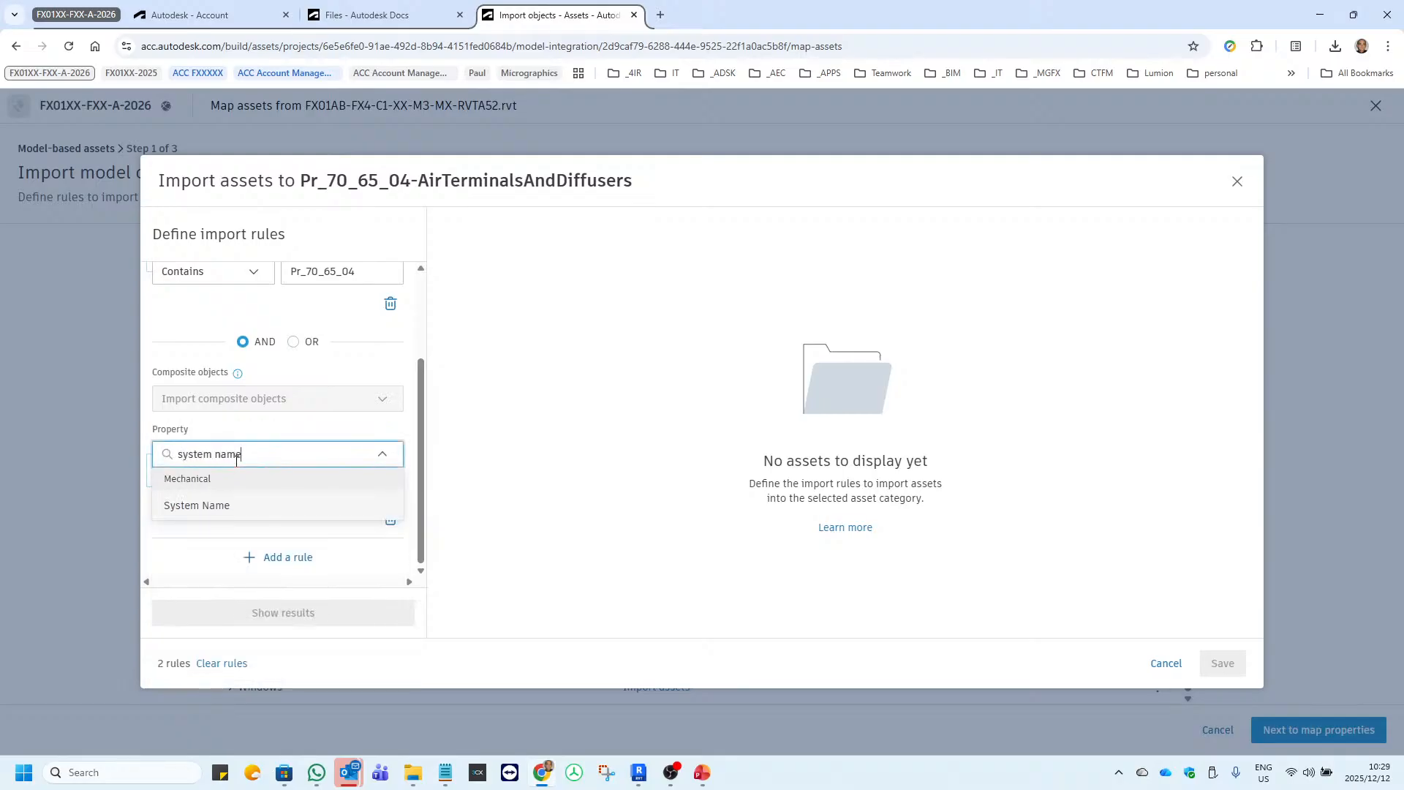
click(245, 510)
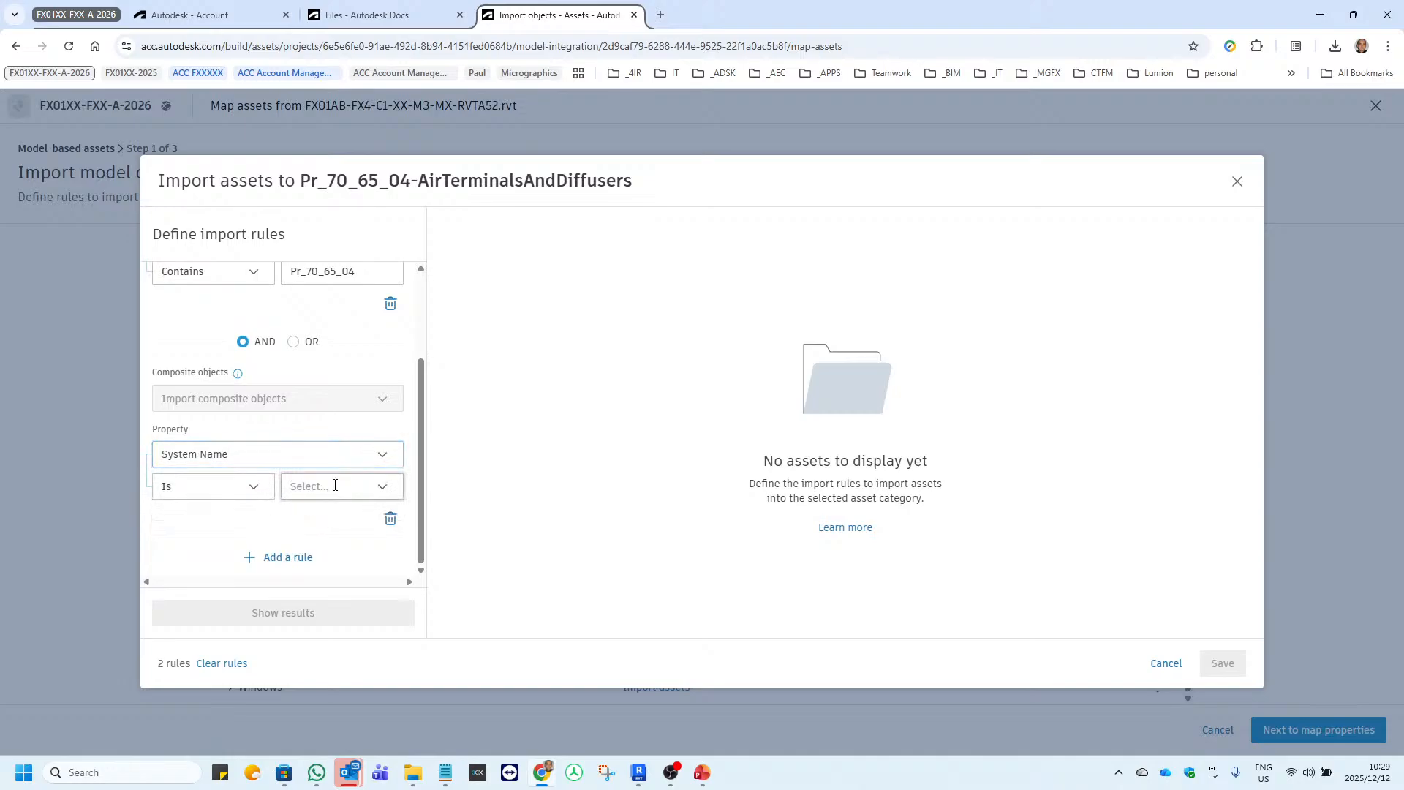
click(336, 485)
click(321, 554)
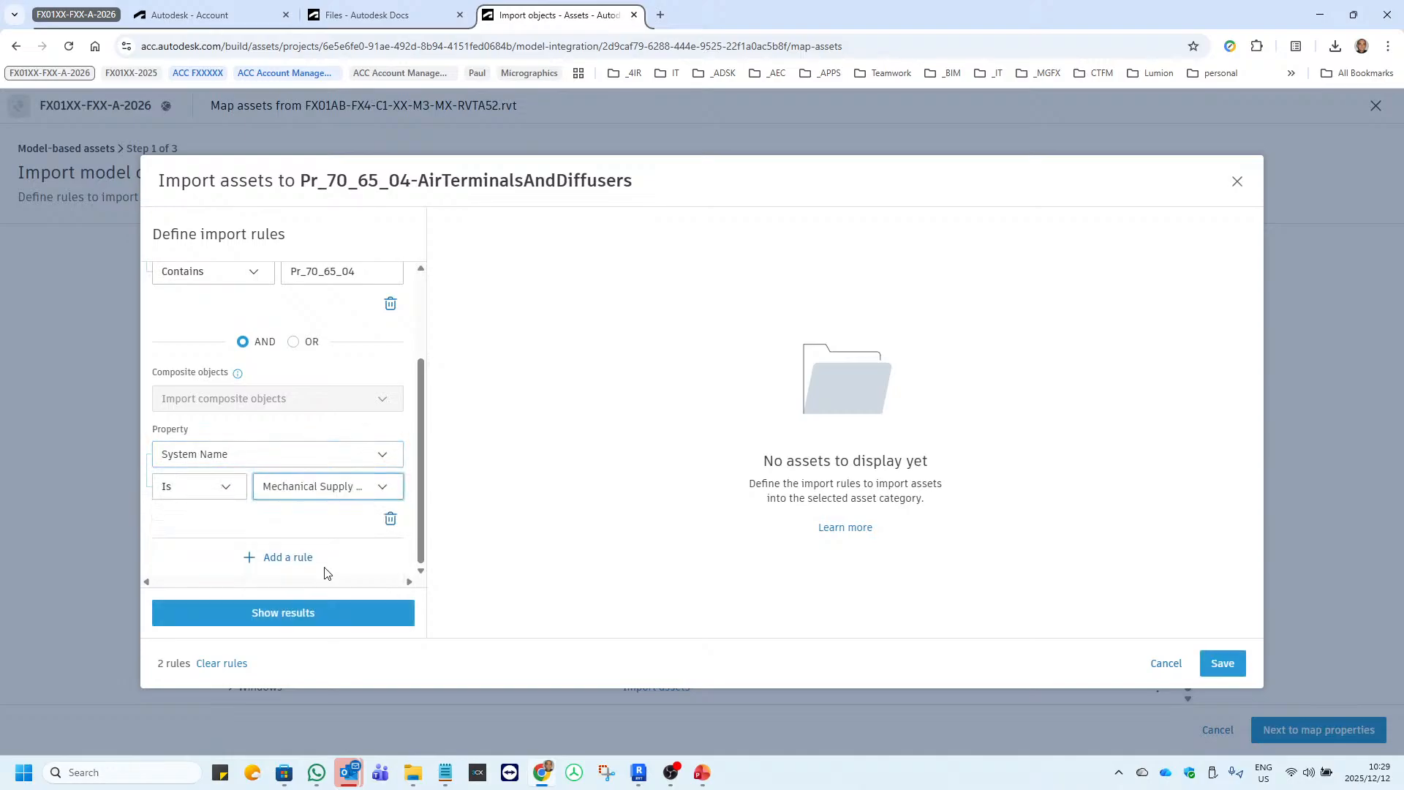
click(313, 620)
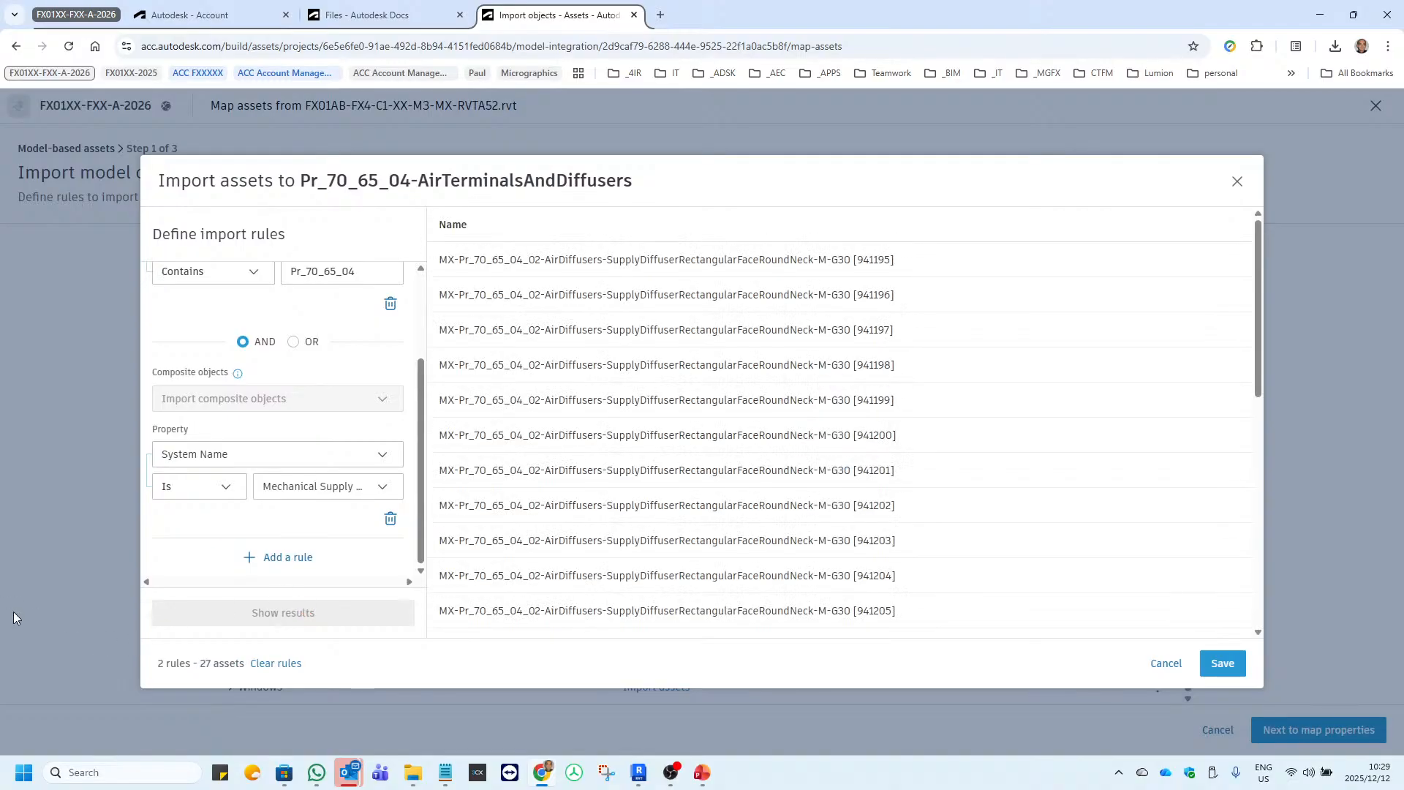
Save the matching assets to the air terminals category, review the category list and continue to mapping properties.
scroll(560, 458, down, 6)
scroll(561, 457, down, 1)
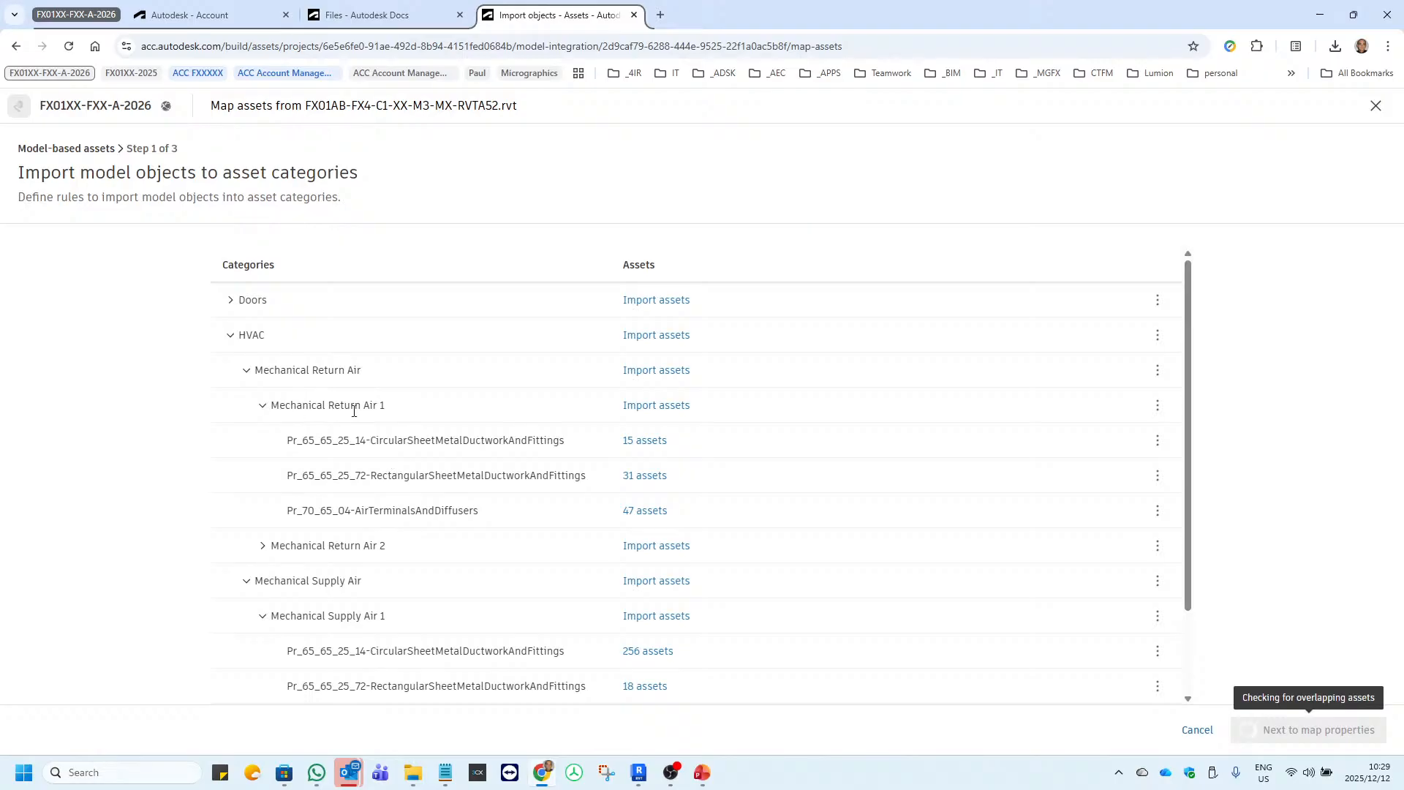
scroll(401, 502, down, 3)
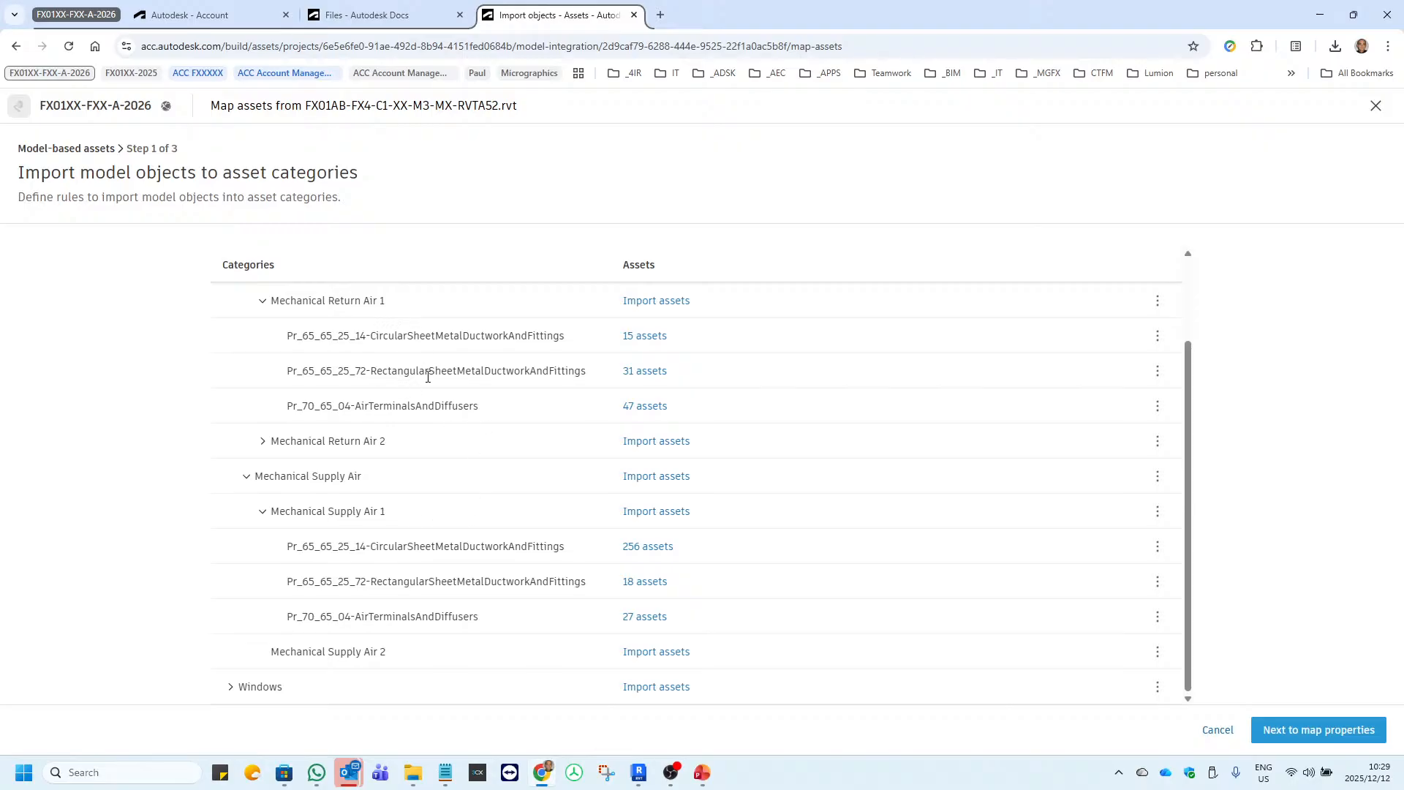
scroll(448, 418, up, 3)
scroll(450, 423, down, 3)
click(1282, 732)
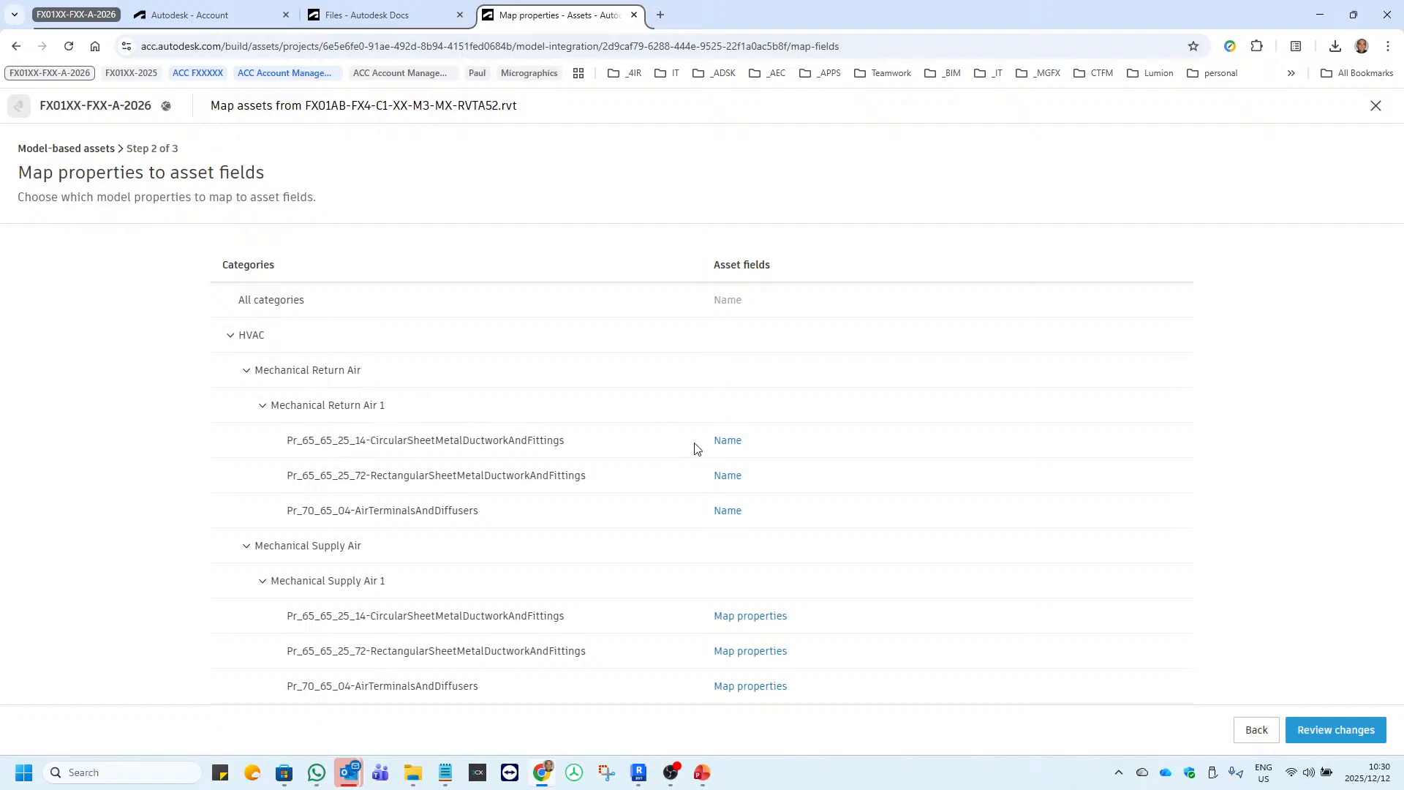
Map the Barcode field of Mechanical Return Air 1's Pr_65_65_25_14-CircularSheetMetalDuctworkAndFittings category to the IfcGUID model property and save the mapping.
click(723, 441)
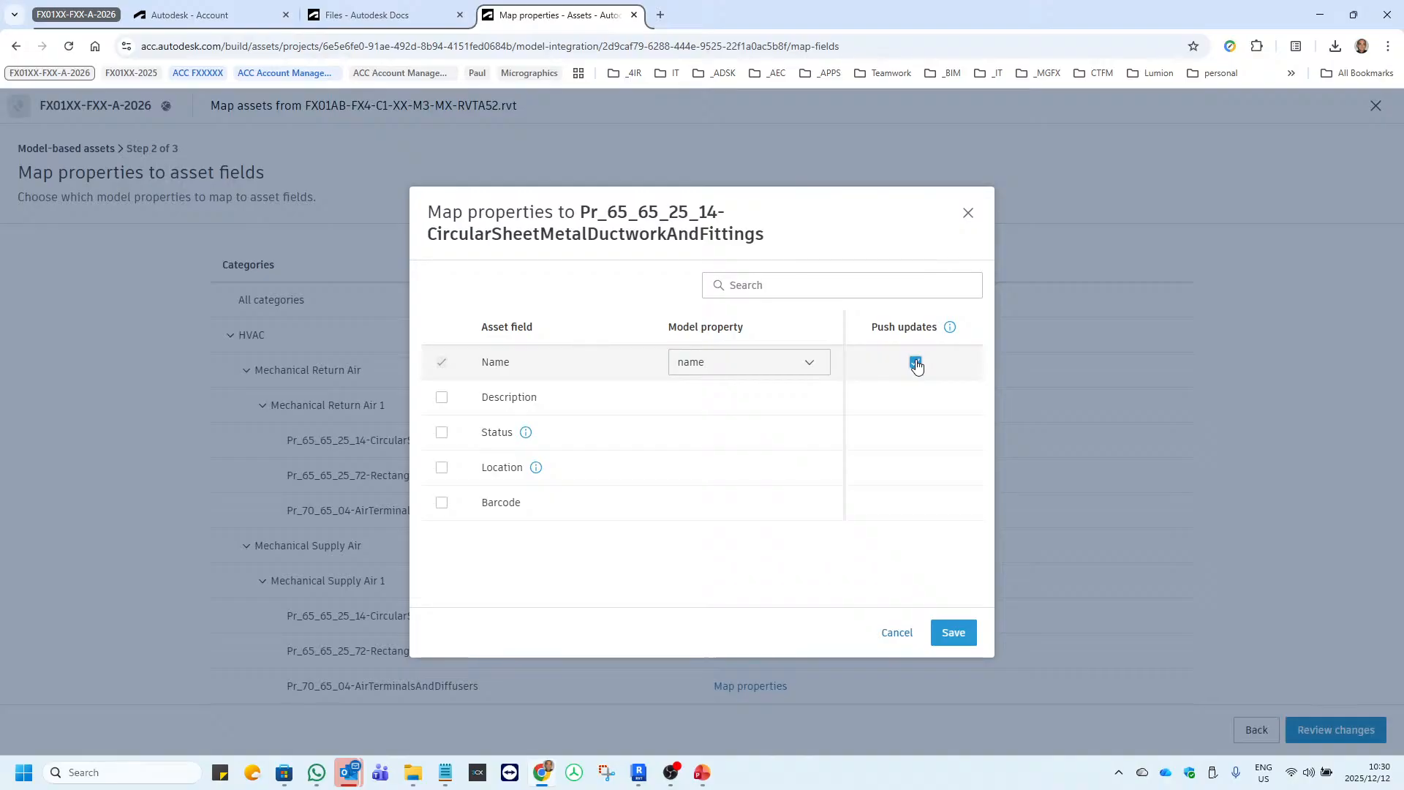
mouse_move(951, 328)
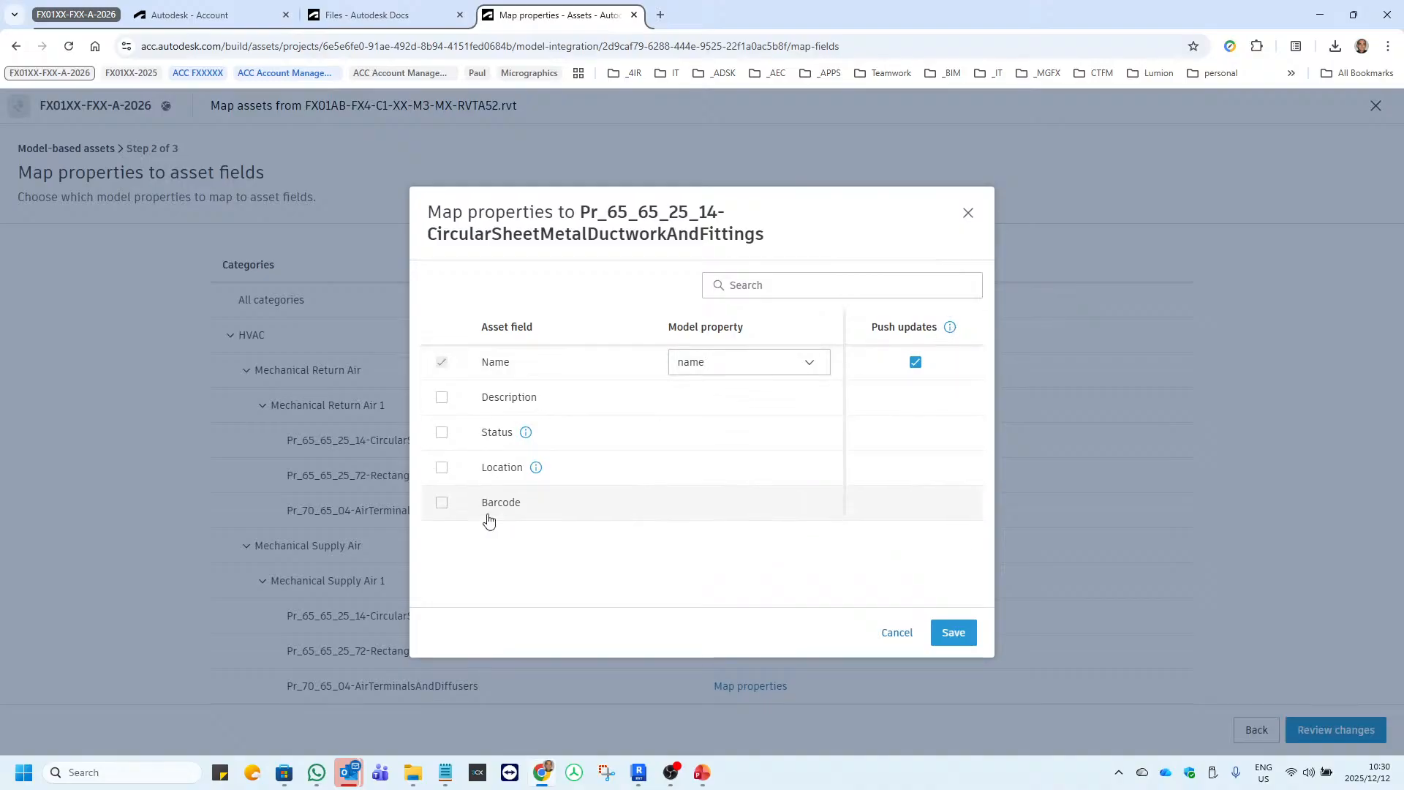
click(441, 503)
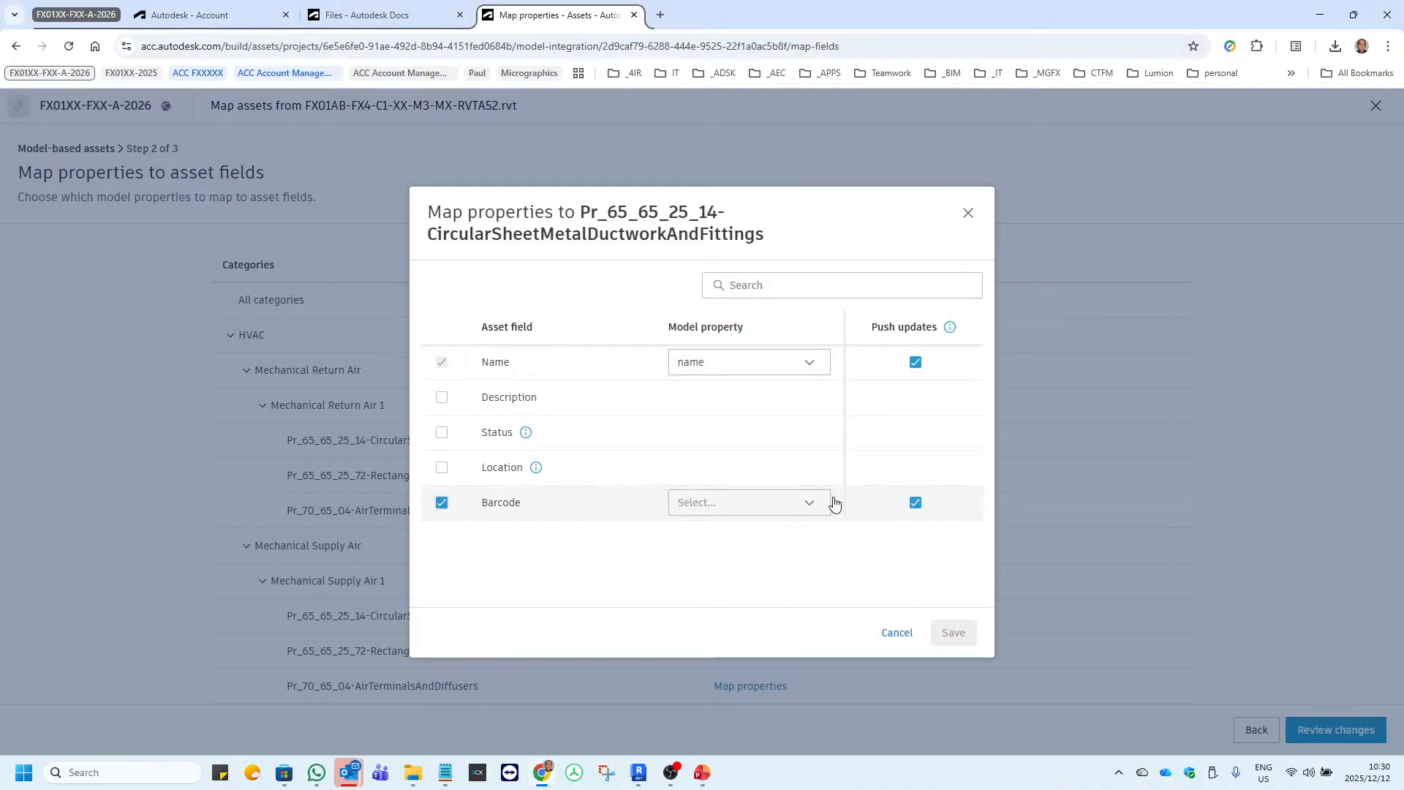
click(814, 508)
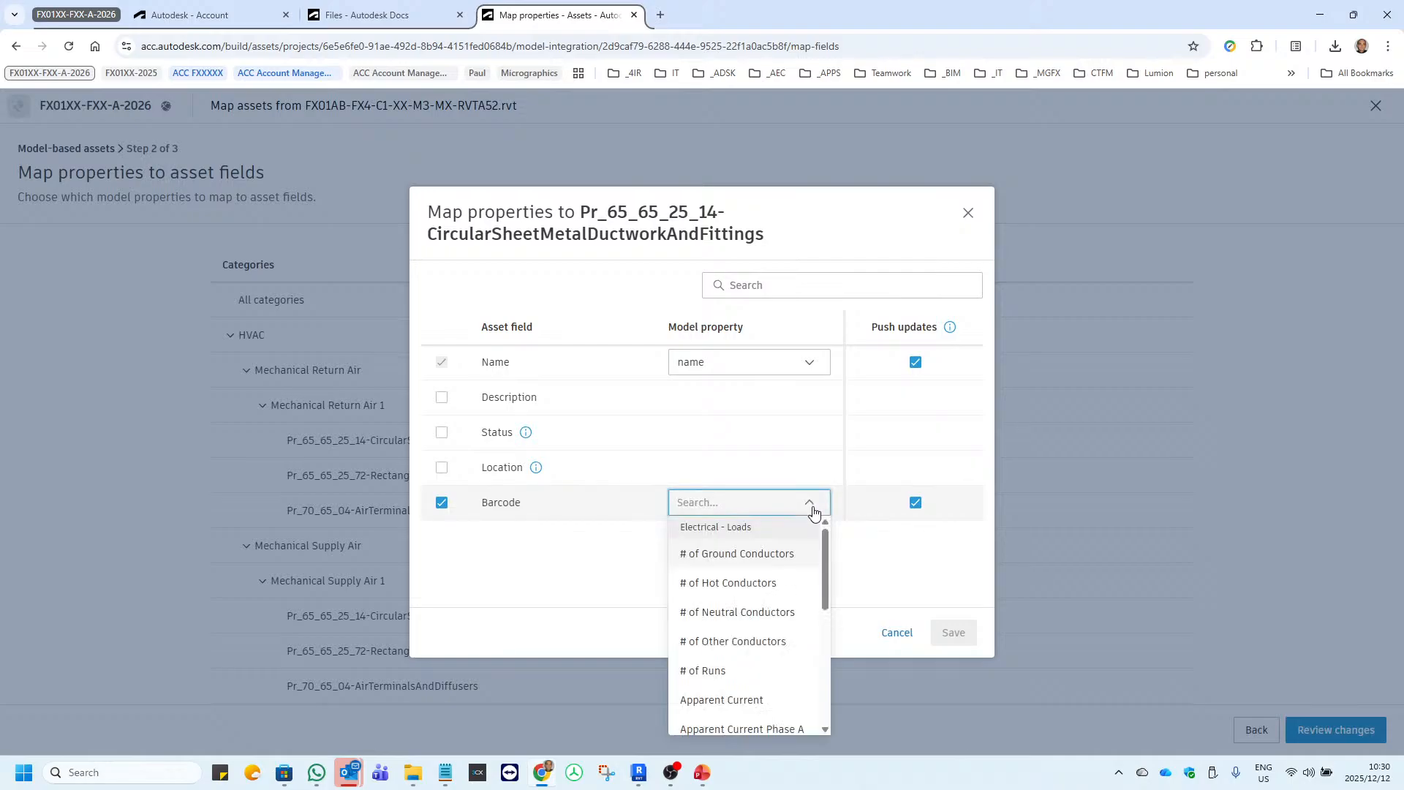
scroll(787, 553, down, 2)
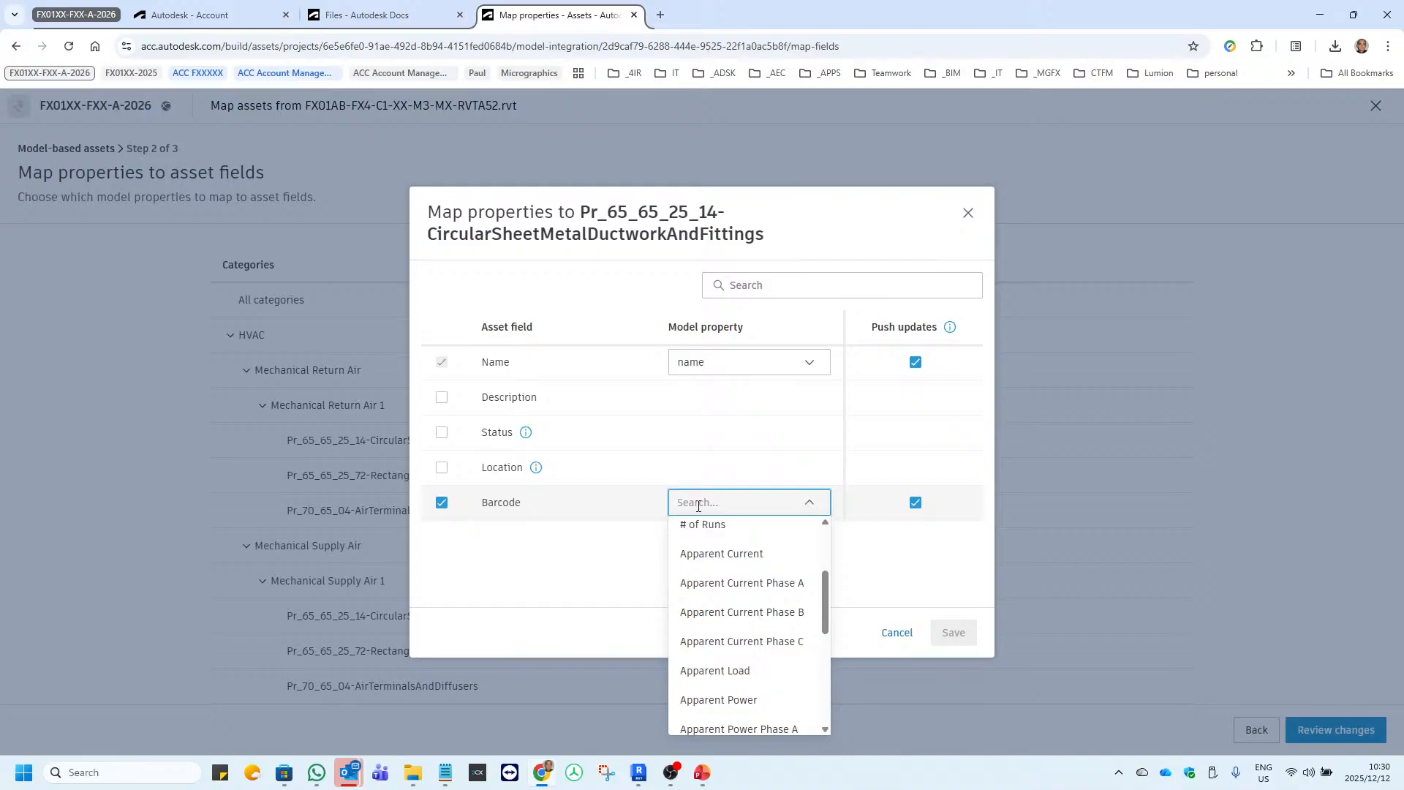
text(ifc)
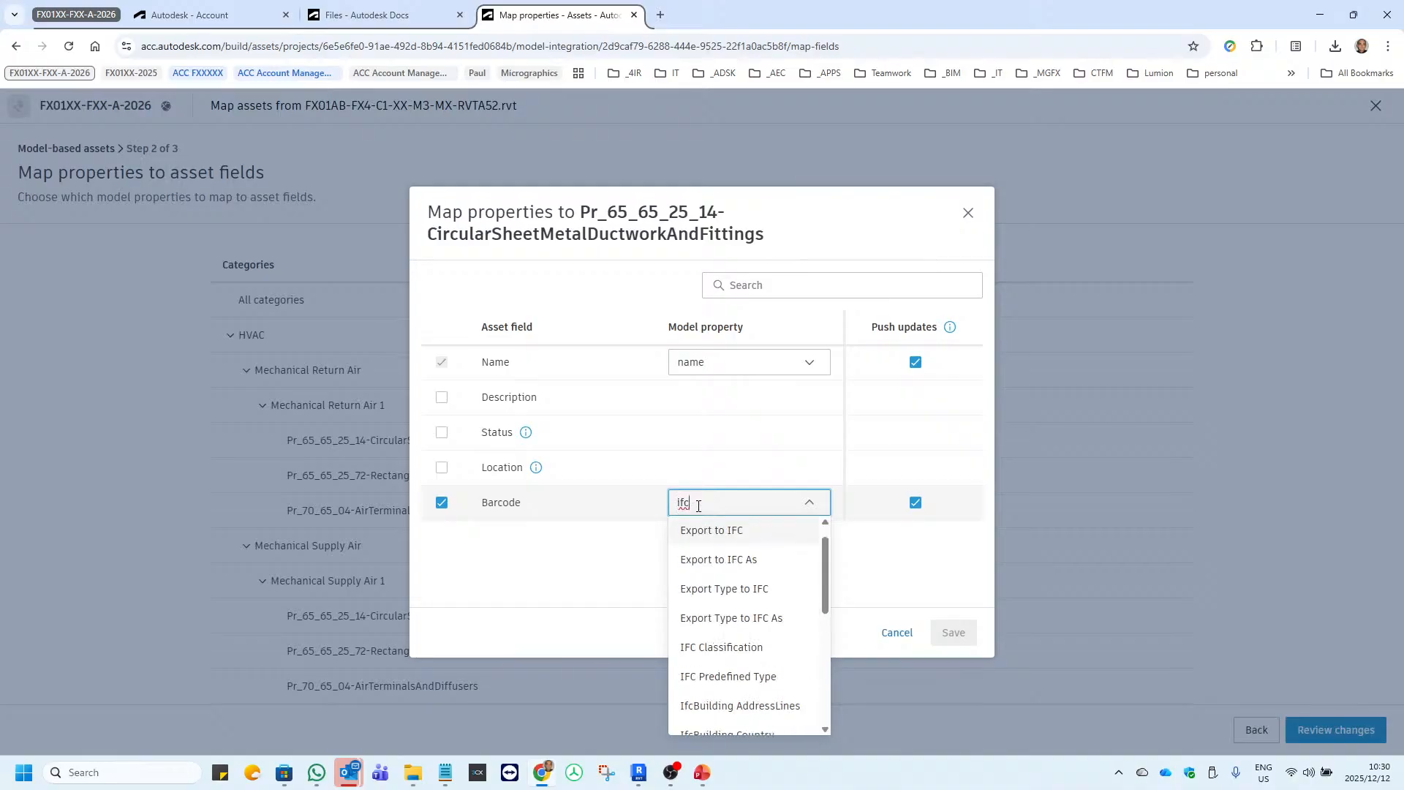
text(guid)
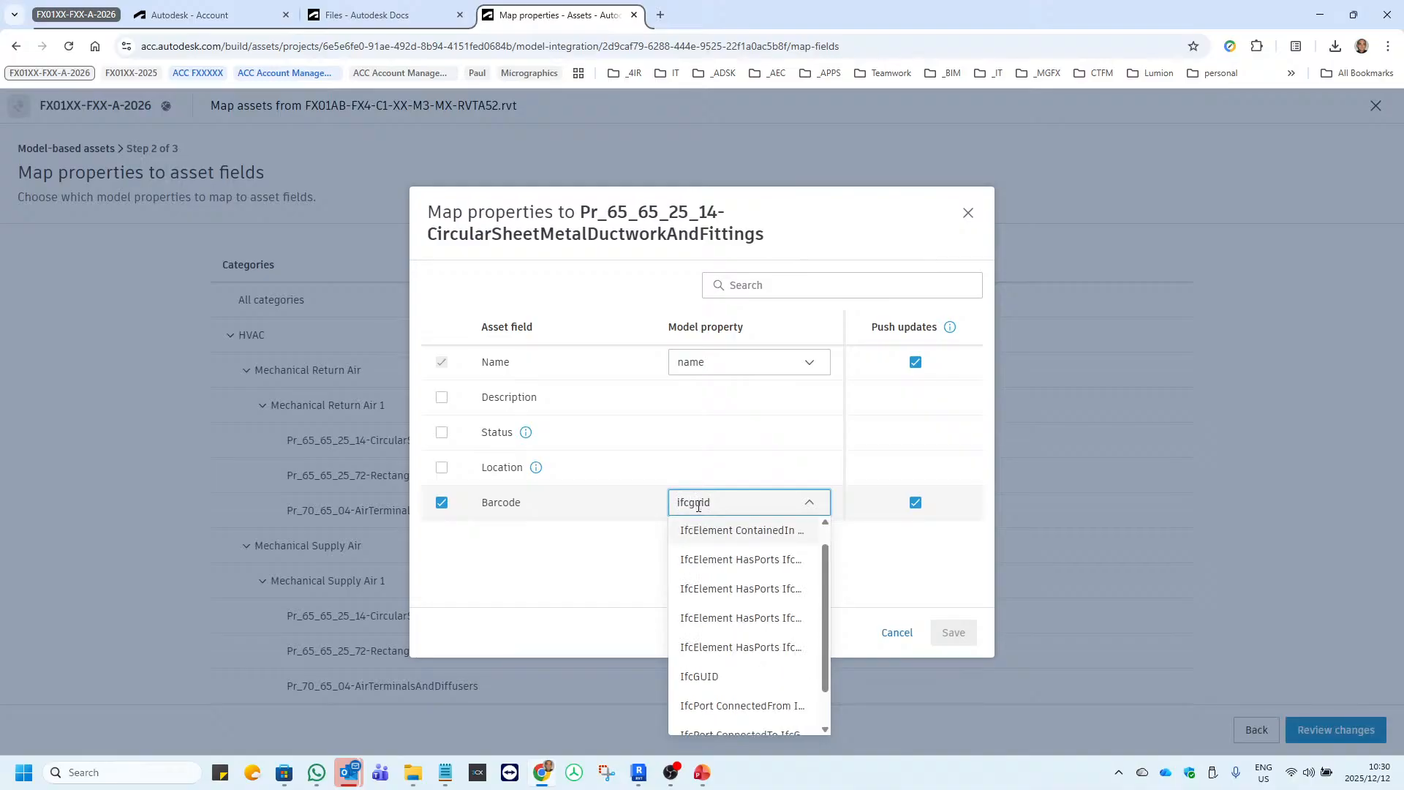
click(700, 676)
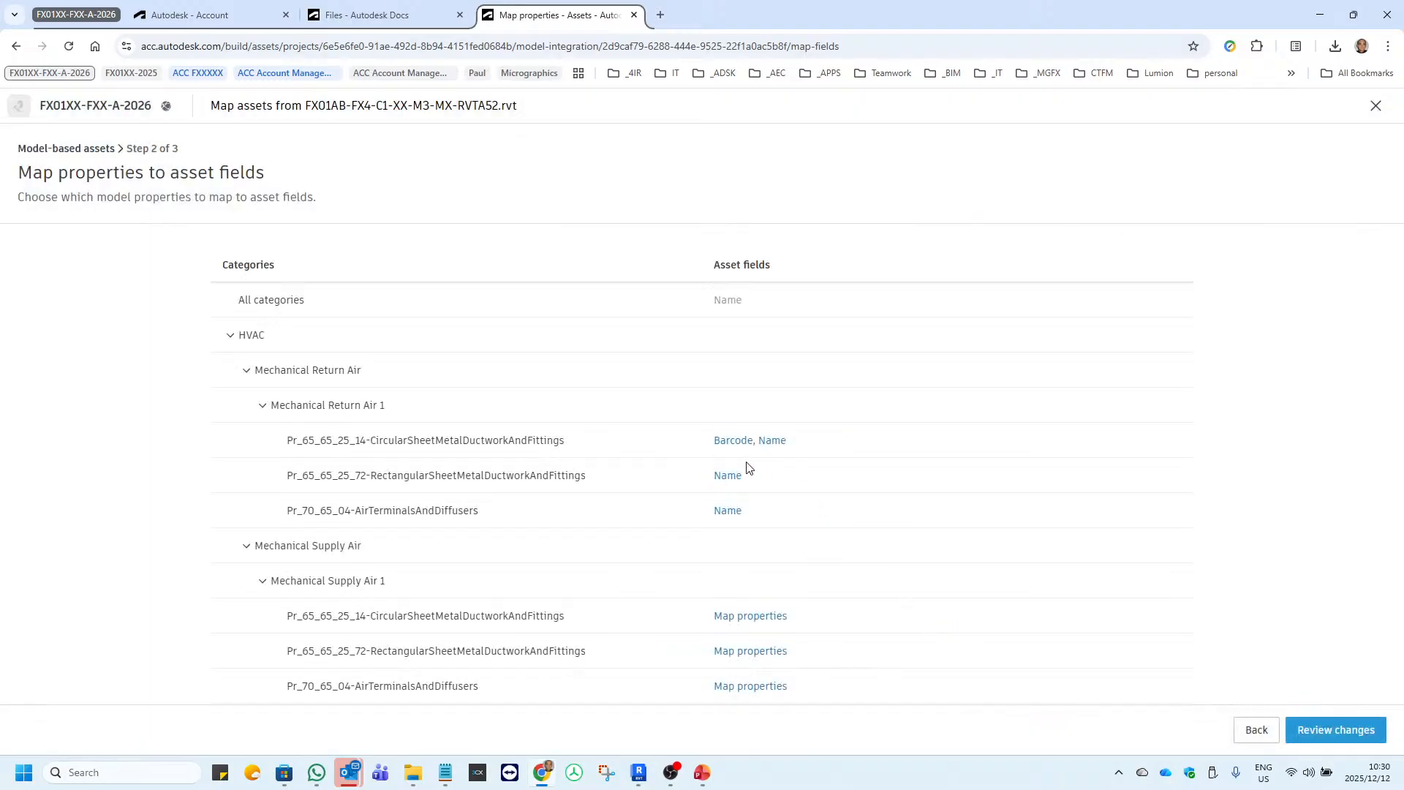
Map the Barcode field of Mechanical Return Air 1's Pr_65_65_25_72-RectangularSheetMetalDuctworkAndFittings category to IfcGUID and save the mapping.
click(728, 477)
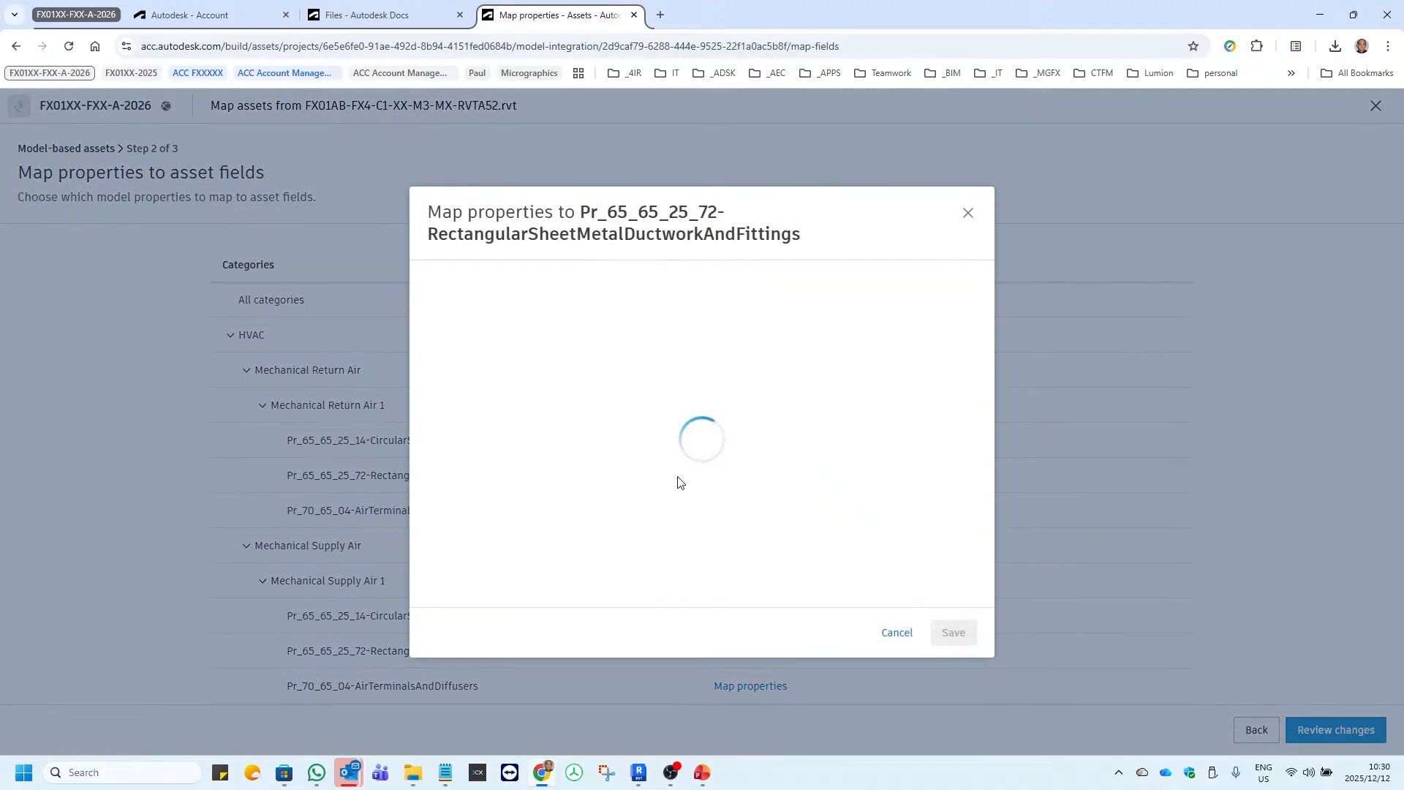
click(441, 503)
click(753, 503)
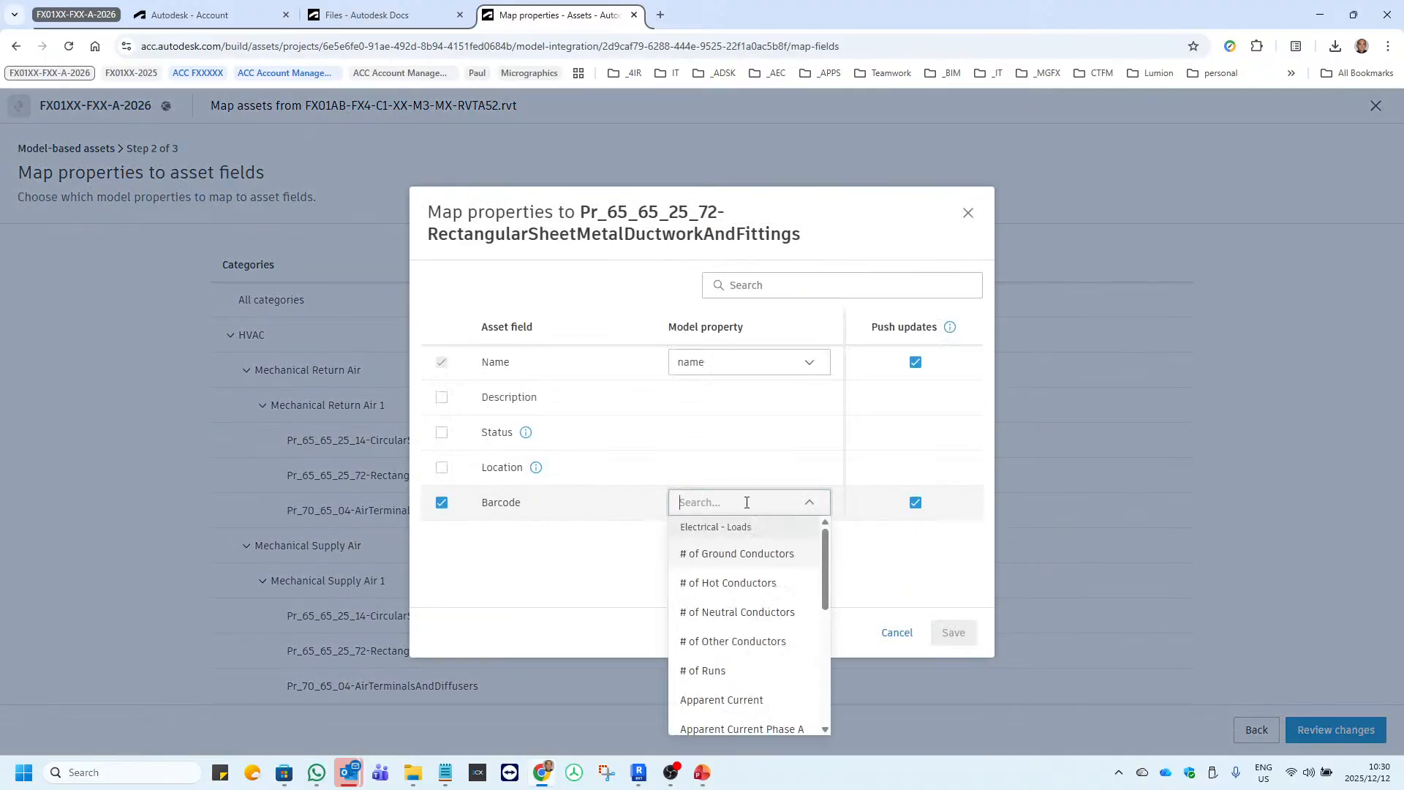
text(ifcguid)
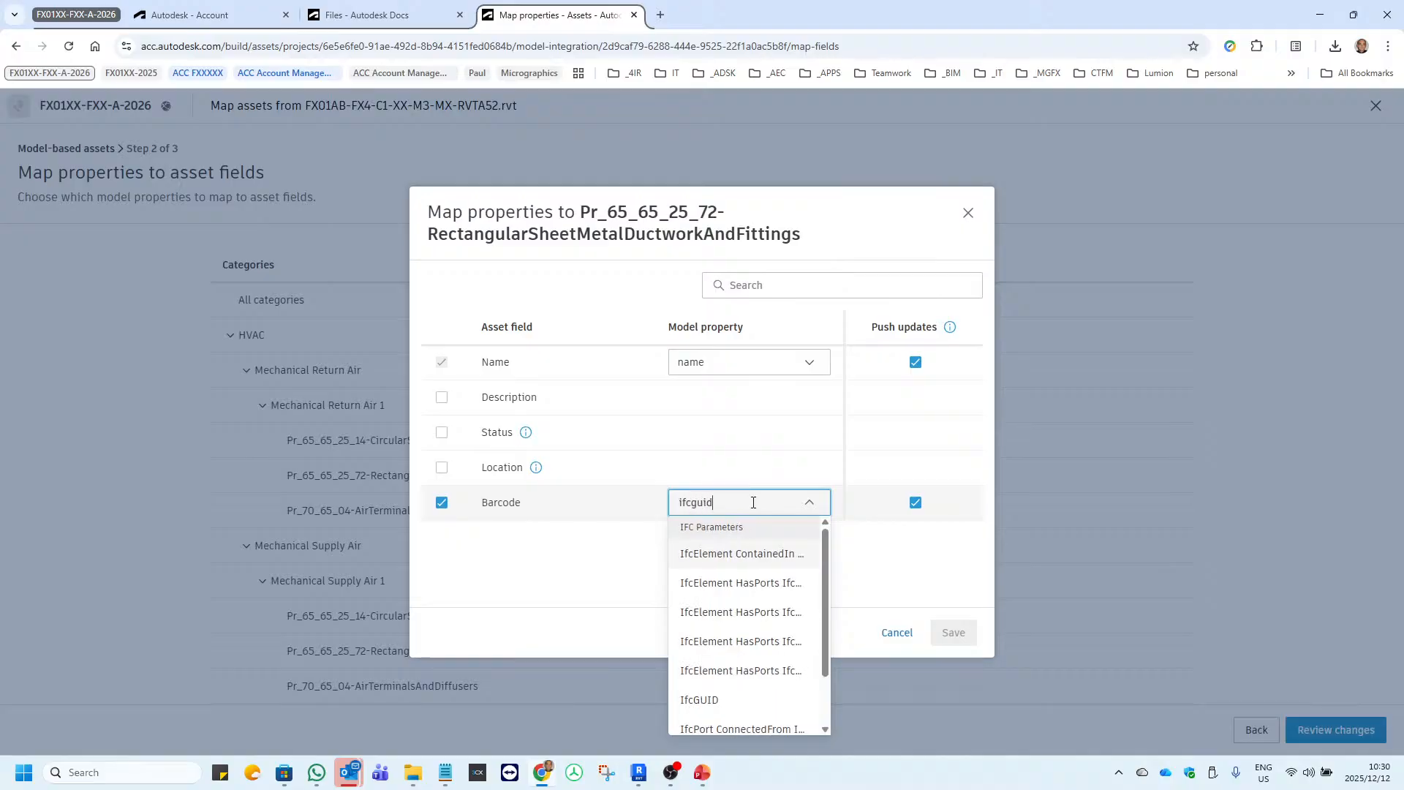
click(701, 700)
click(940, 636)
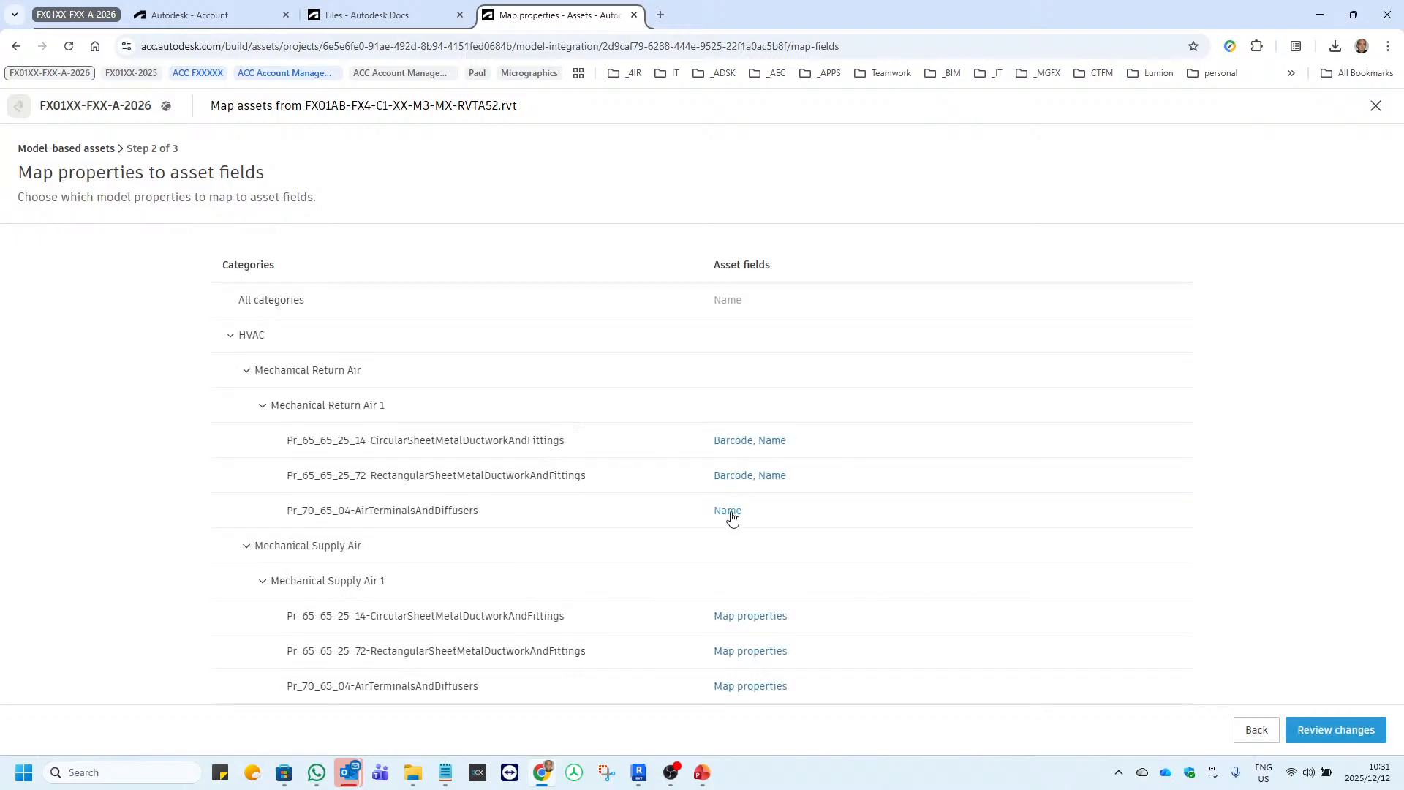
Map the Barcode field of Mechanical Return Air 1's Pr_70_65_04-AirTerminalsAndDiffusers category to IfcGUID and save the mapping.
click(730, 514)
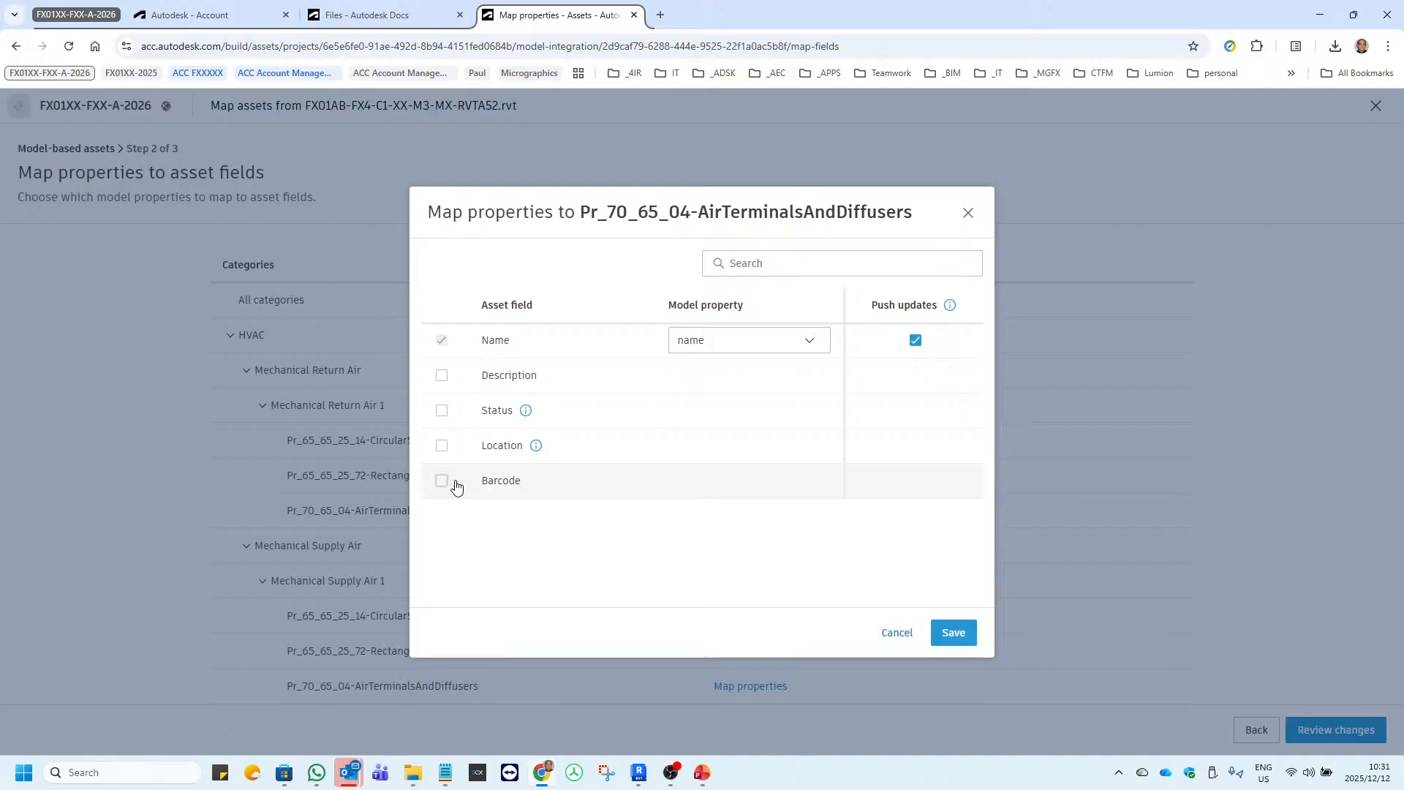
click(452, 486)
click(745, 480)
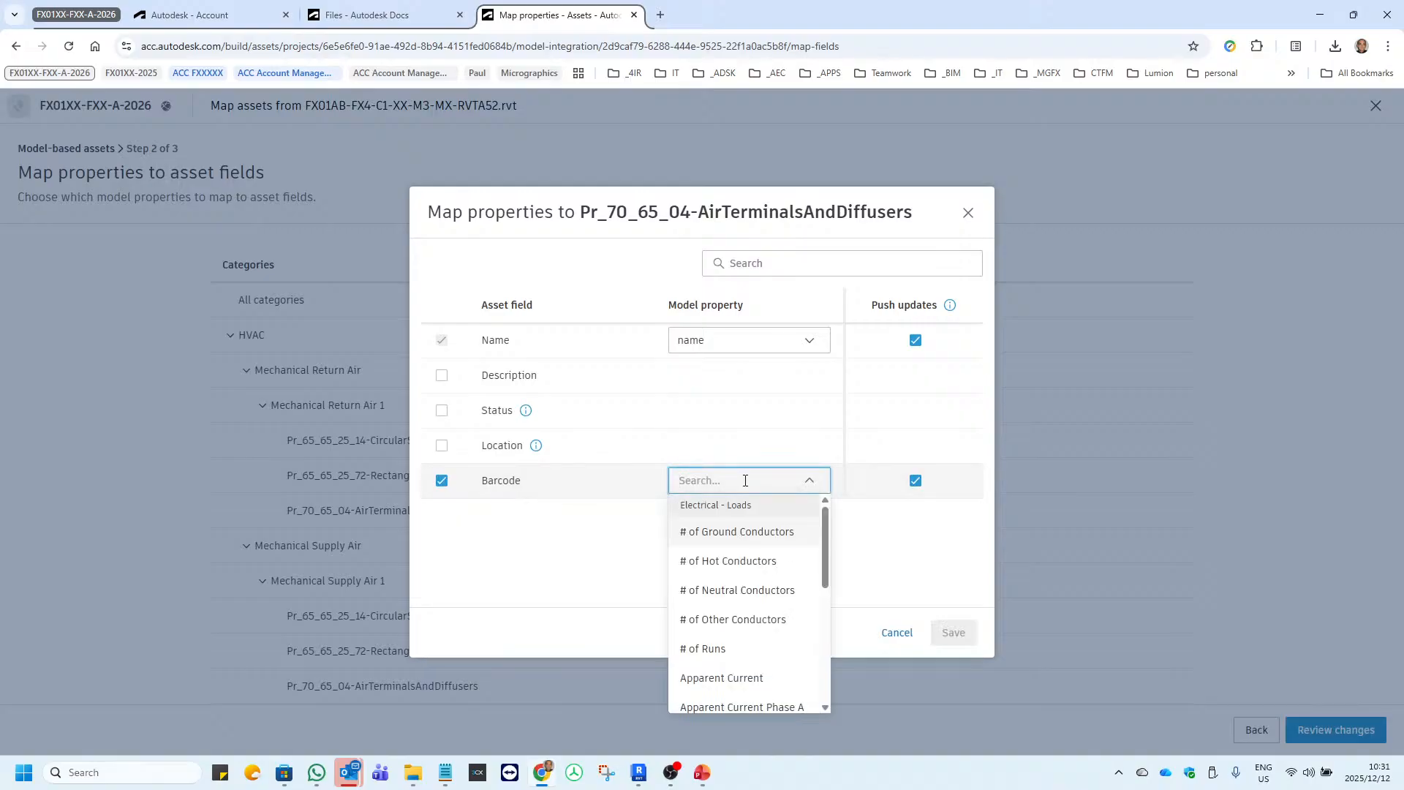
text(ifc)
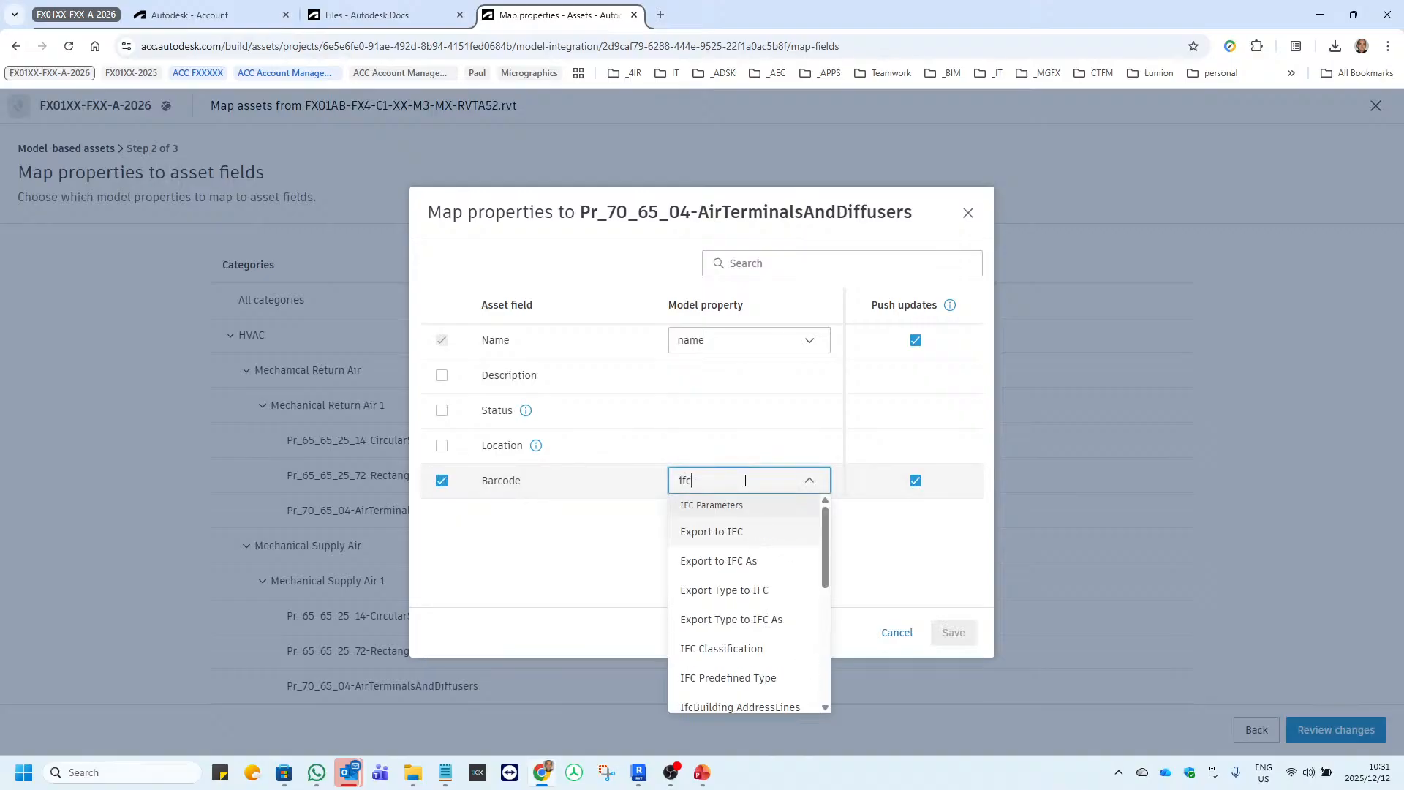
text(guid)
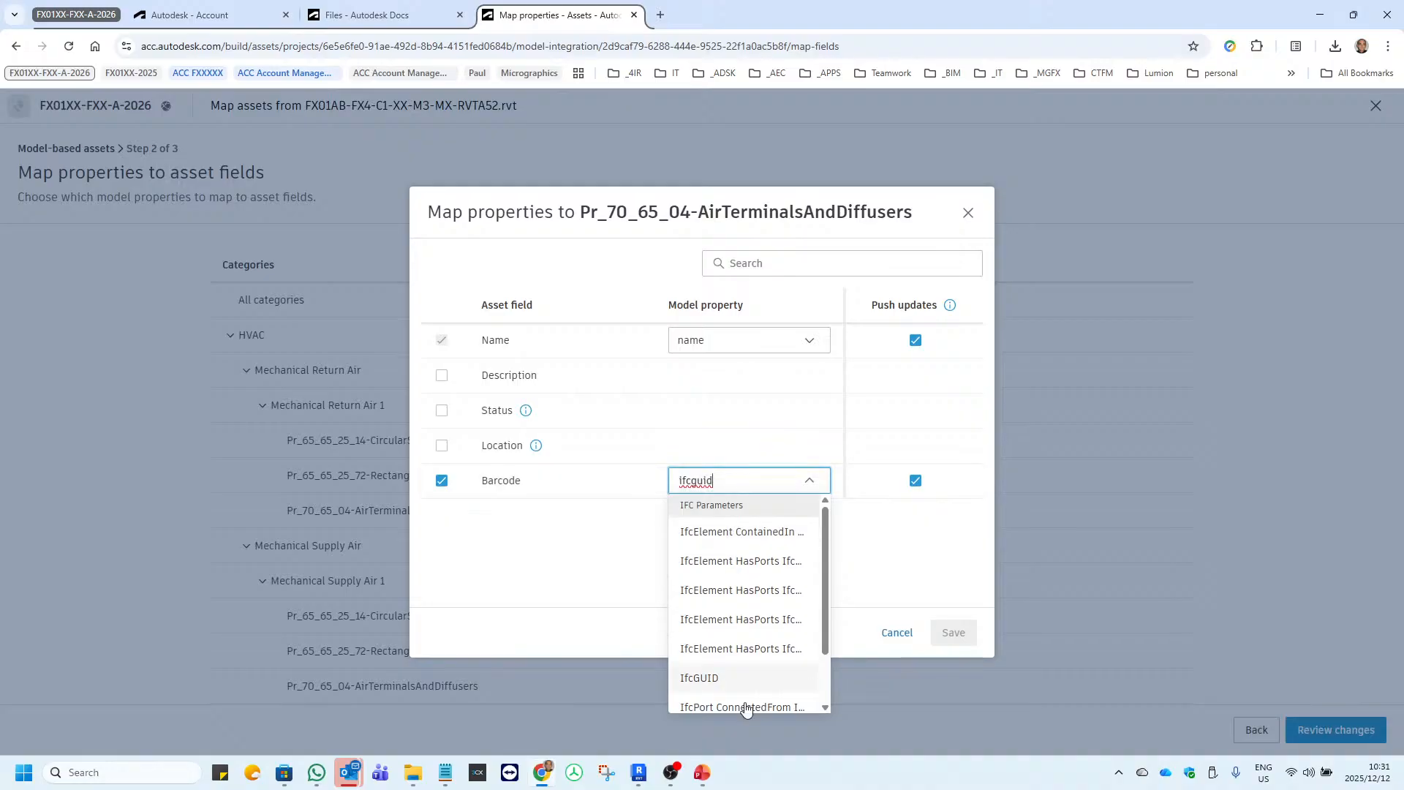
click(717, 677)
click(957, 635)
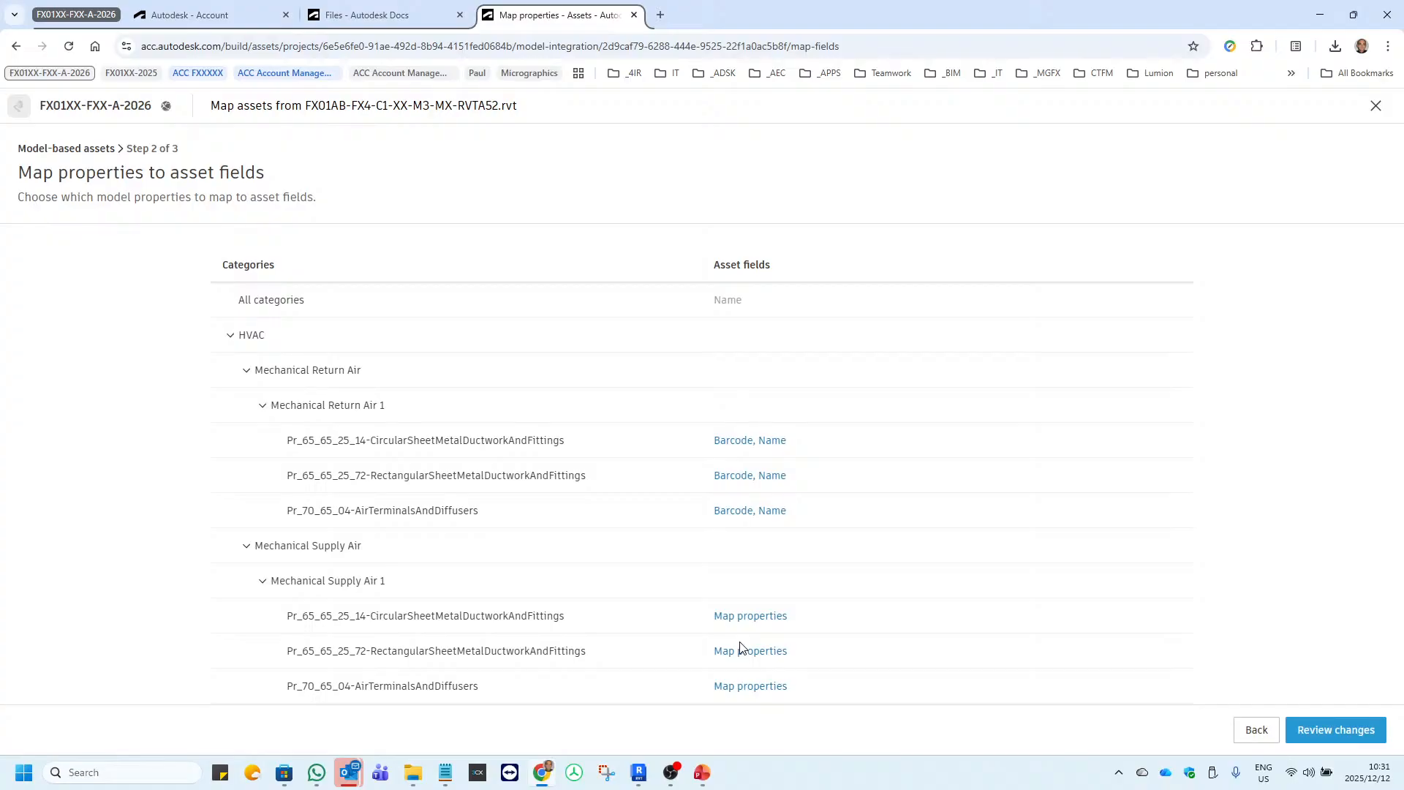
For Mechanical Supply Air 1's Pr_65_65_25_14-CircularSheetMetalDuctworkAndFittings category, enable push updates for Name, map Barcode to IfcGUID and save.
click(751, 617)
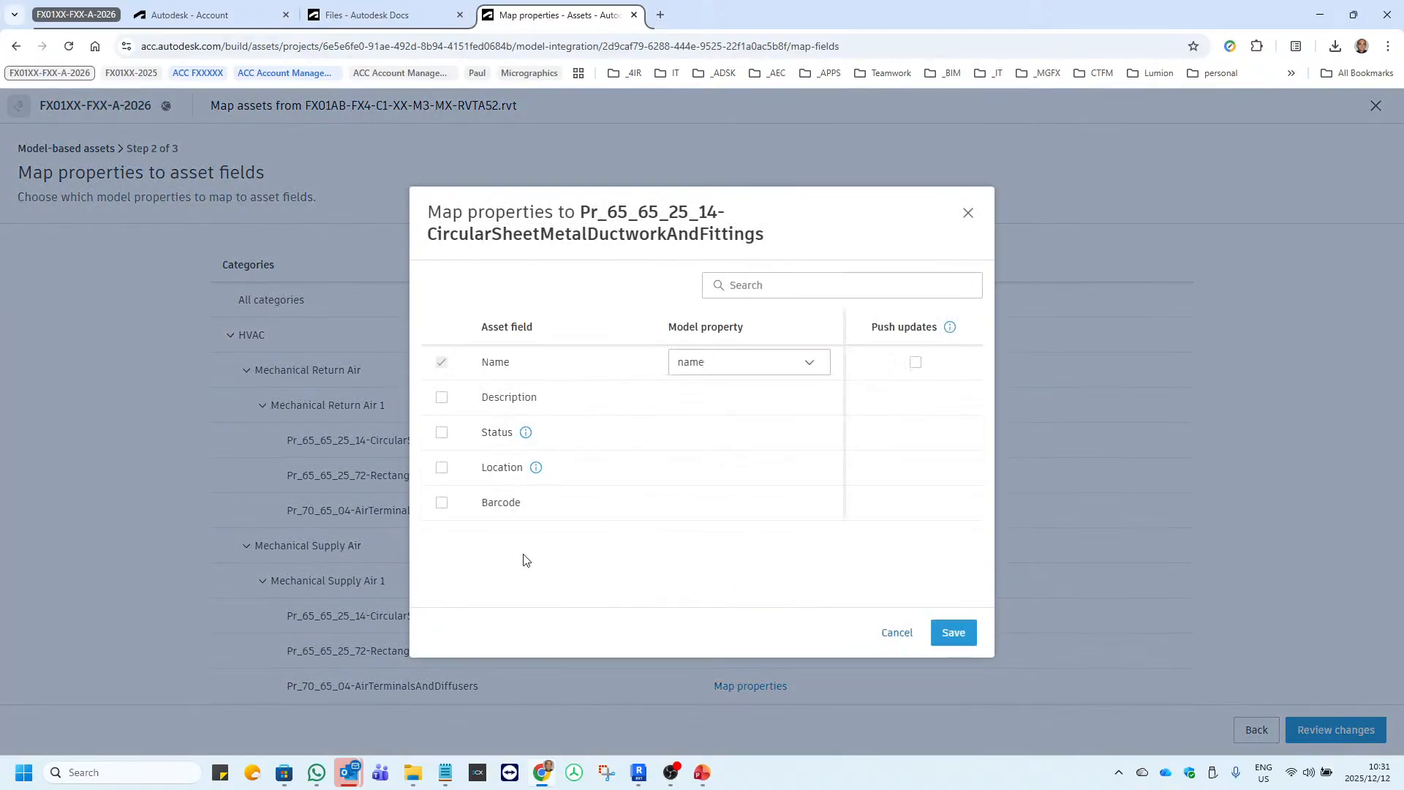
click(441, 505)
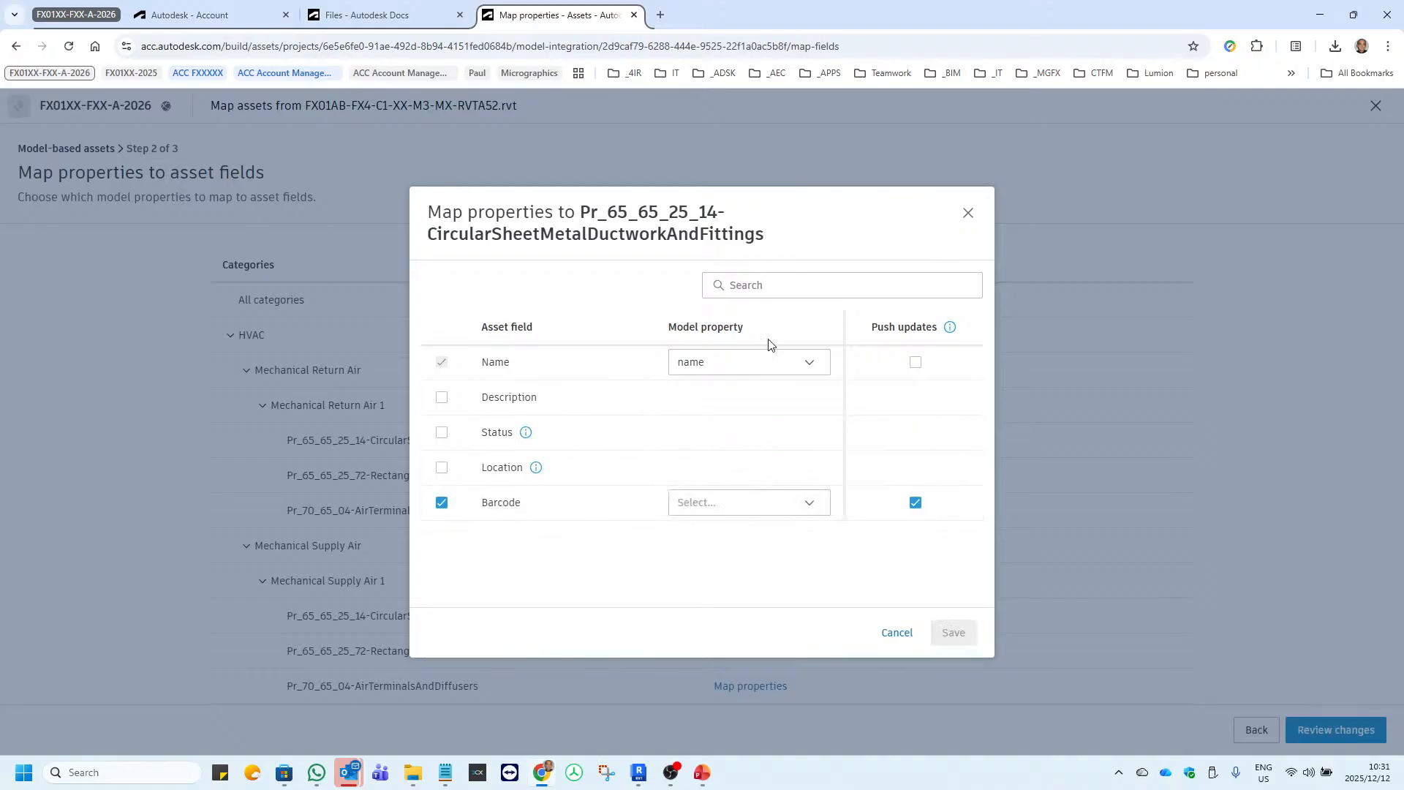
click(915, 362)
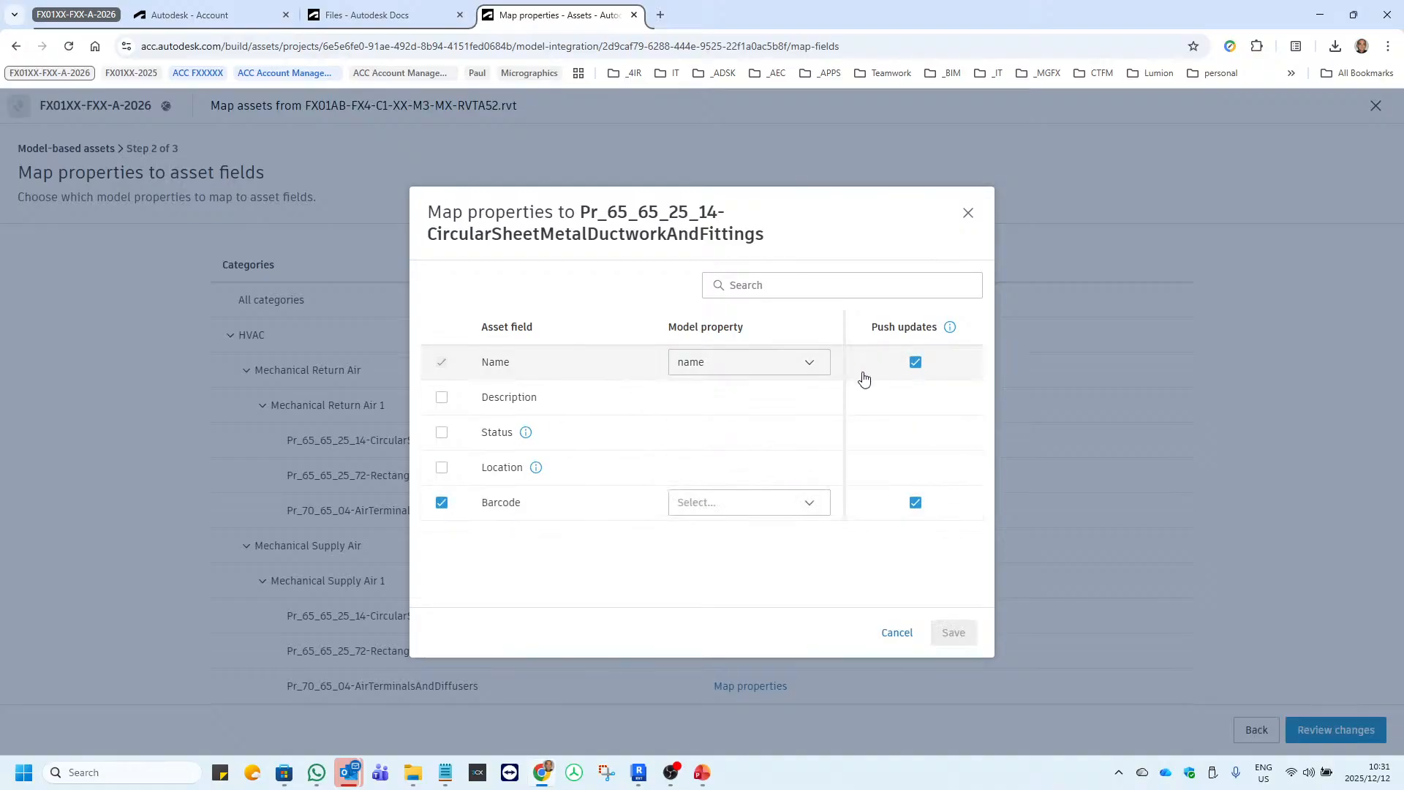
click(717, 512)
text(if)
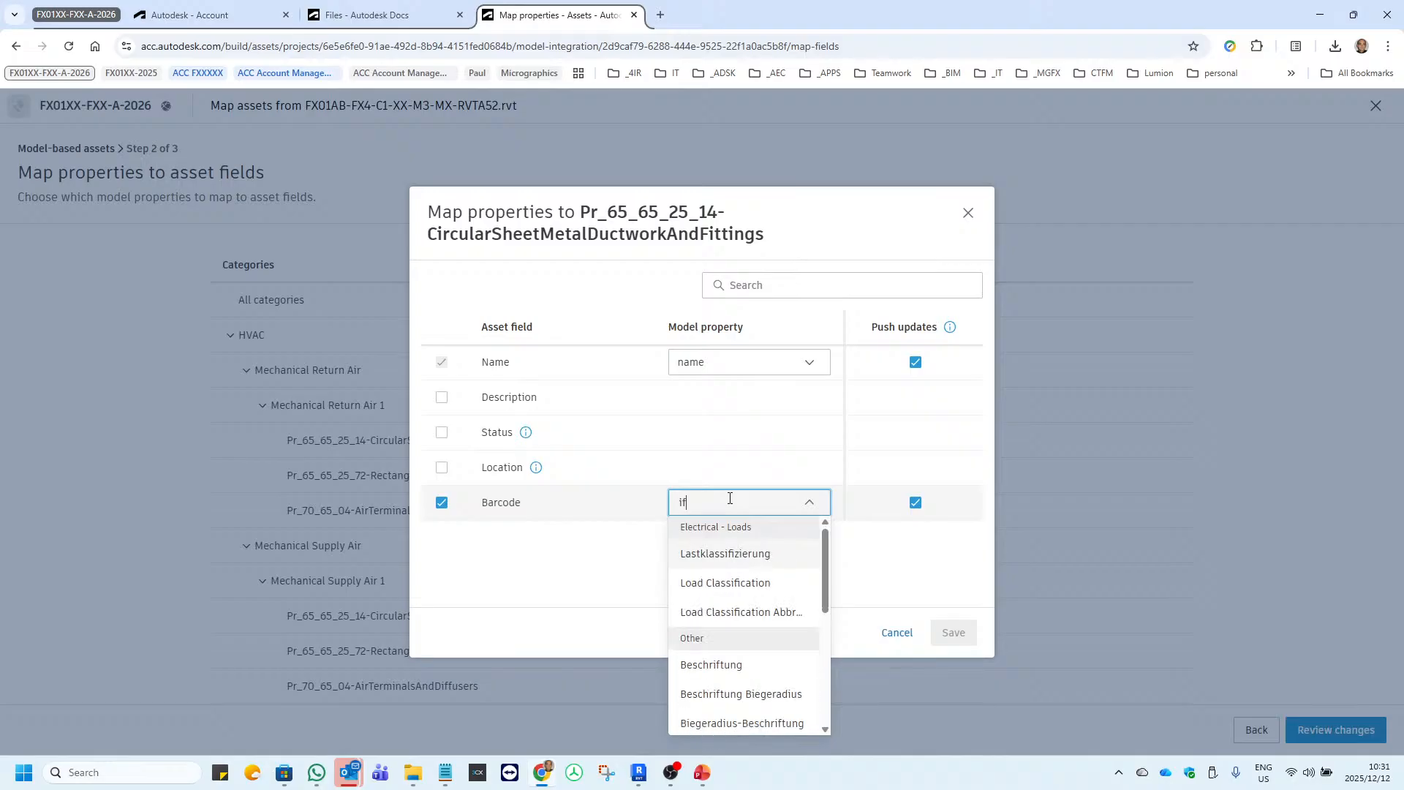
text(cguid)
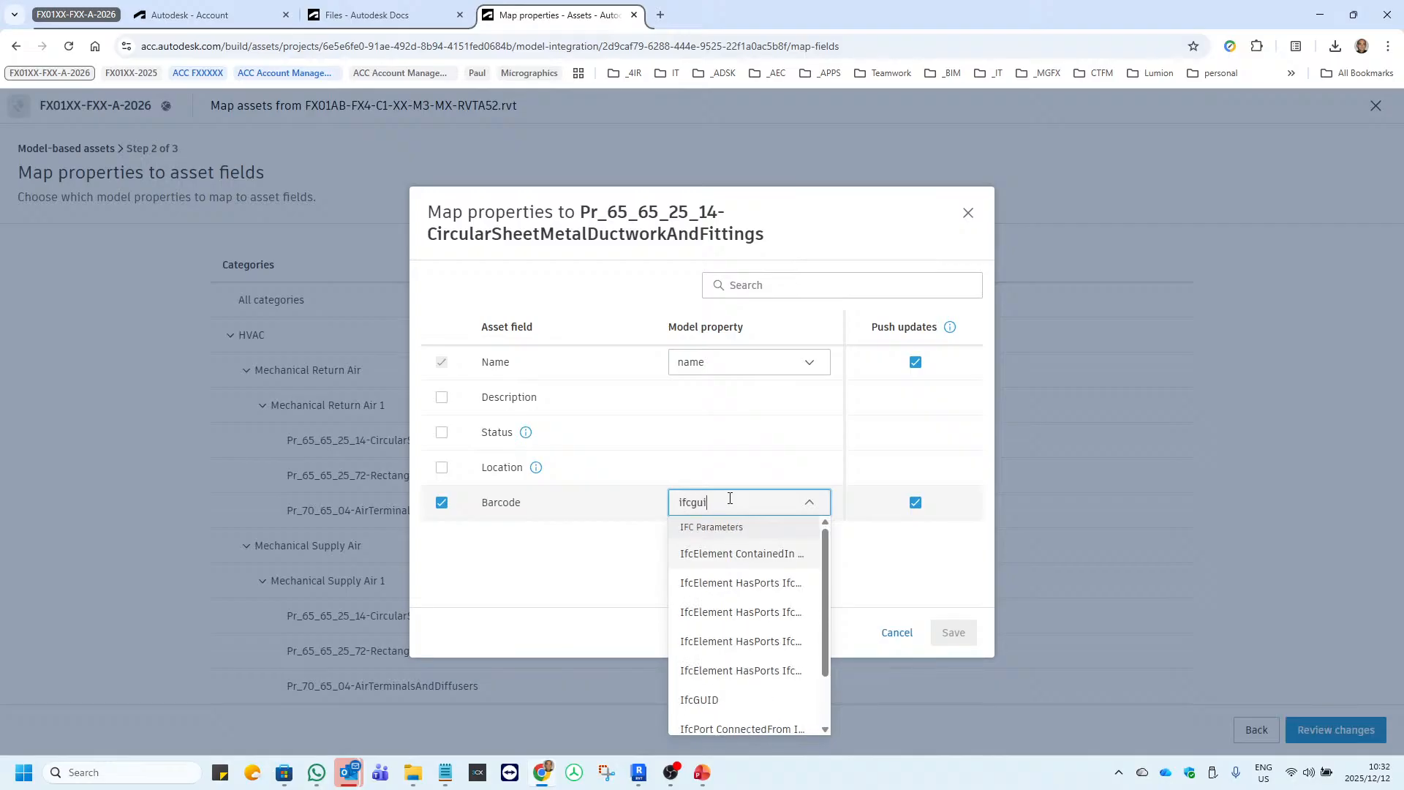
click(725, 699)
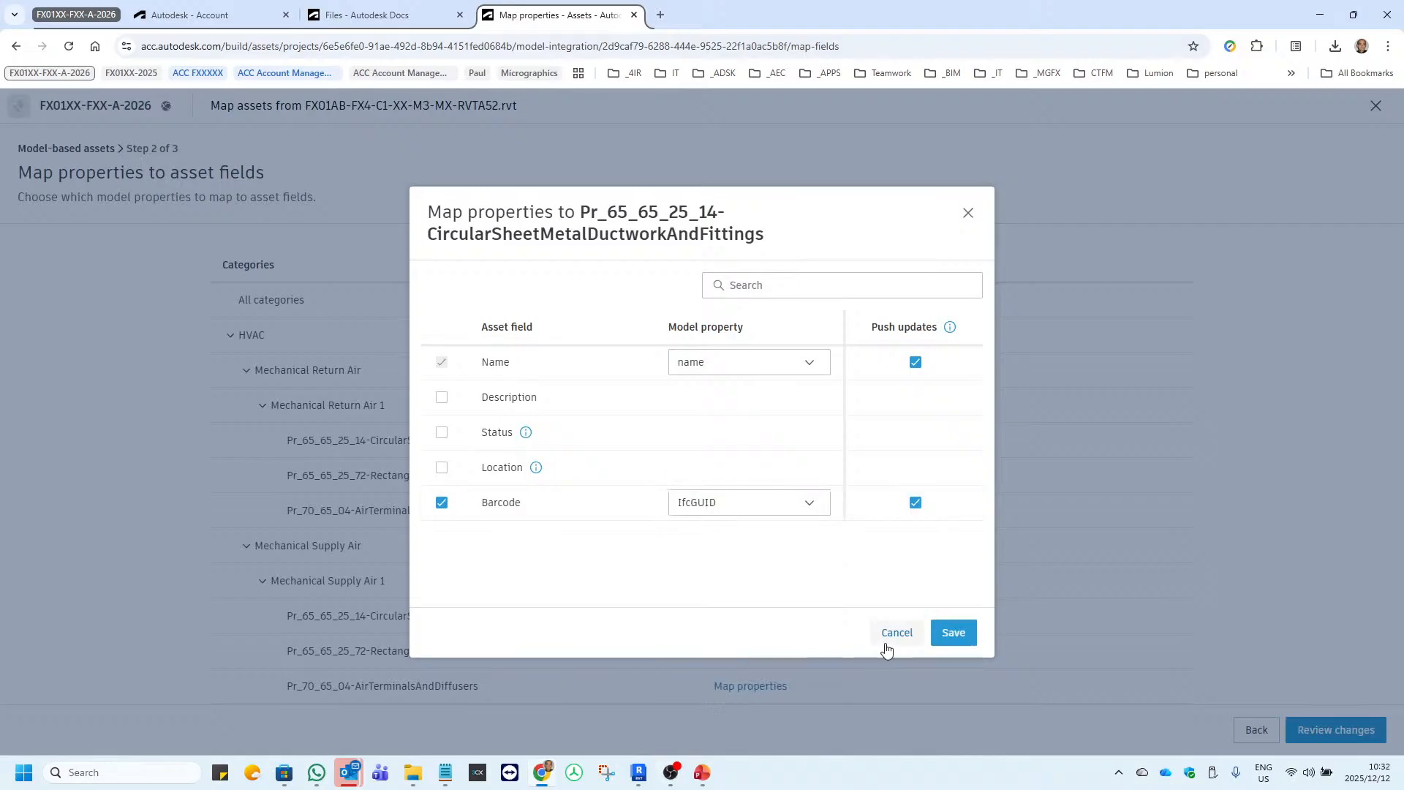
click(953, 632)
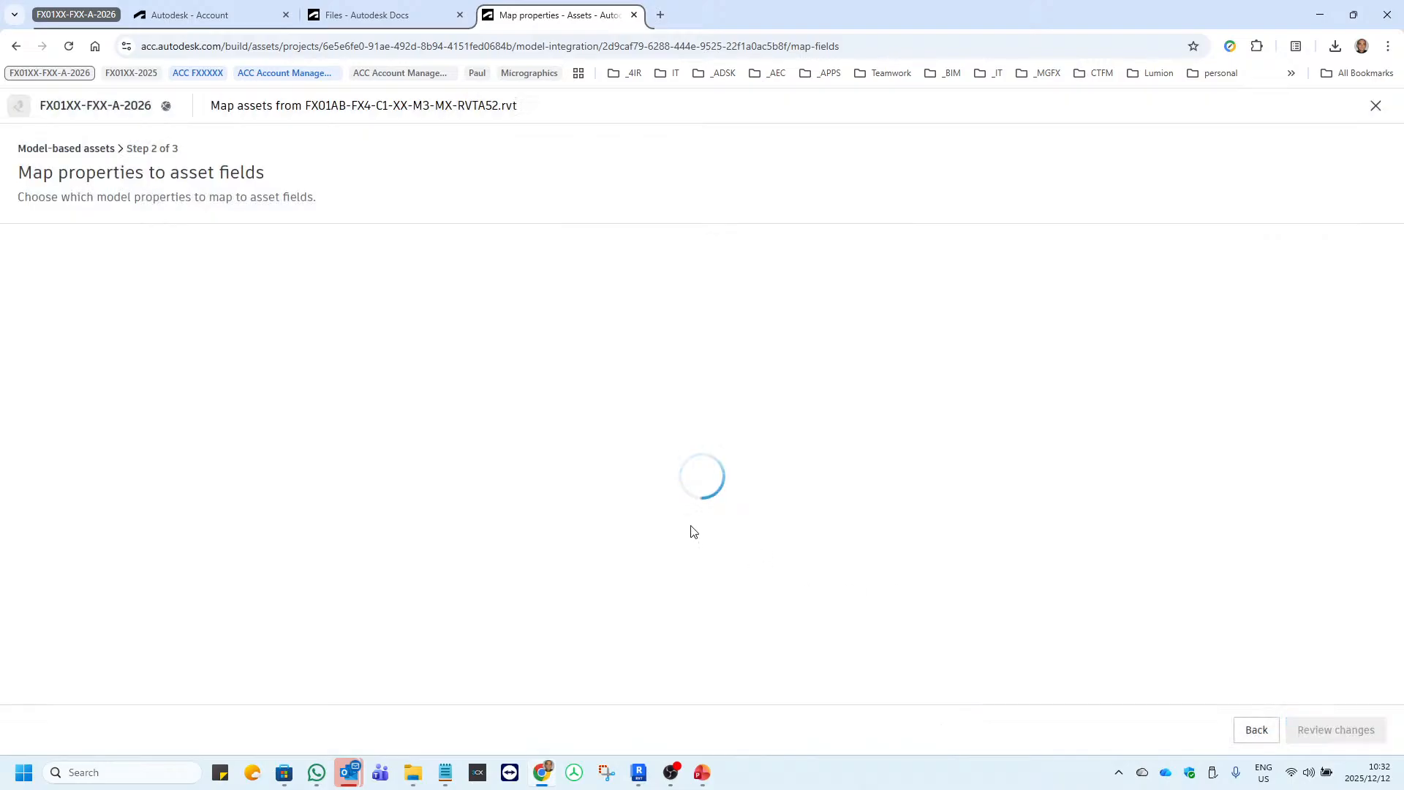
Map the Barcode field of Mechanical Supply Air 1's Pr_65_65_25_72-RectangularSheetMetalDuctworkAndFittings category to IfcGUID and save the mapping.
click(751, 651)
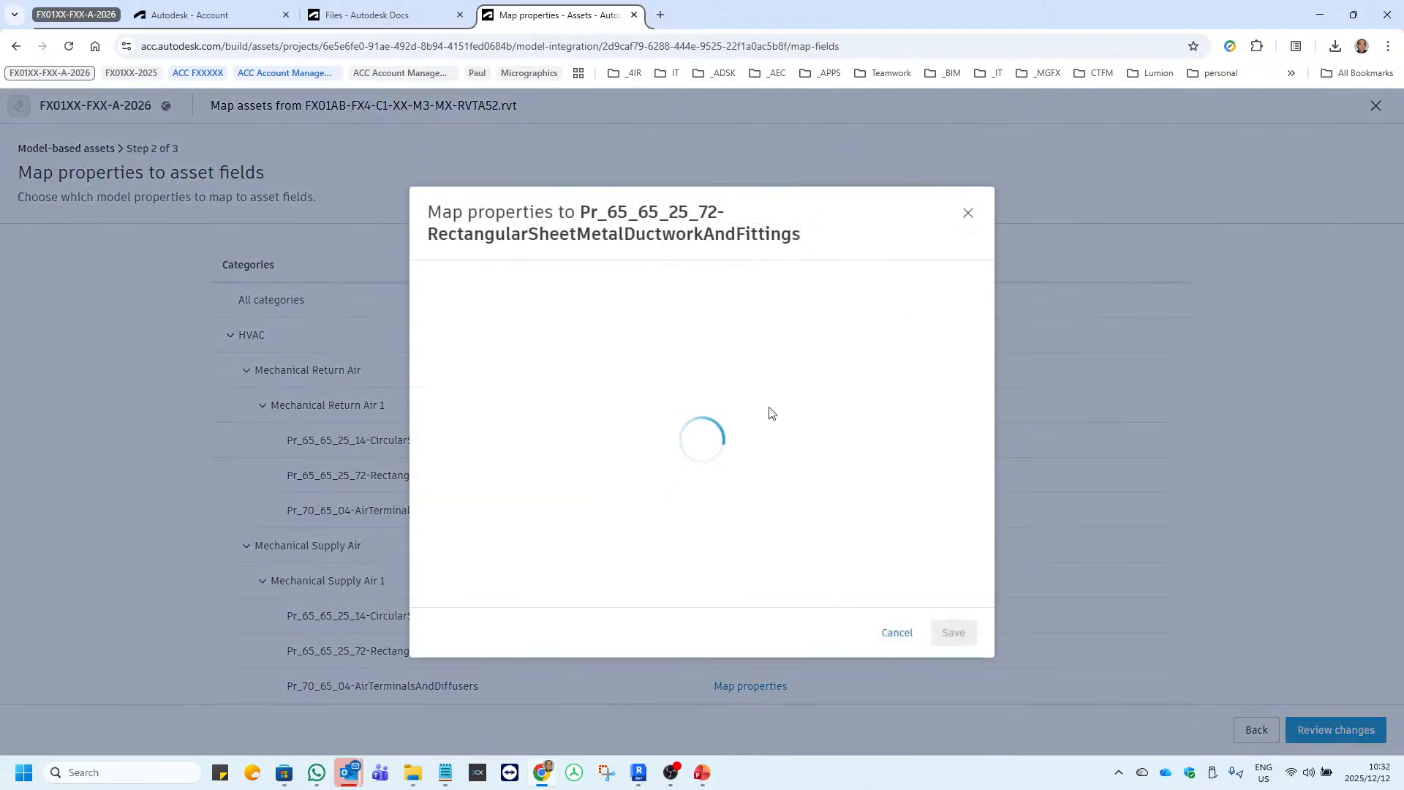
click(442, 503)
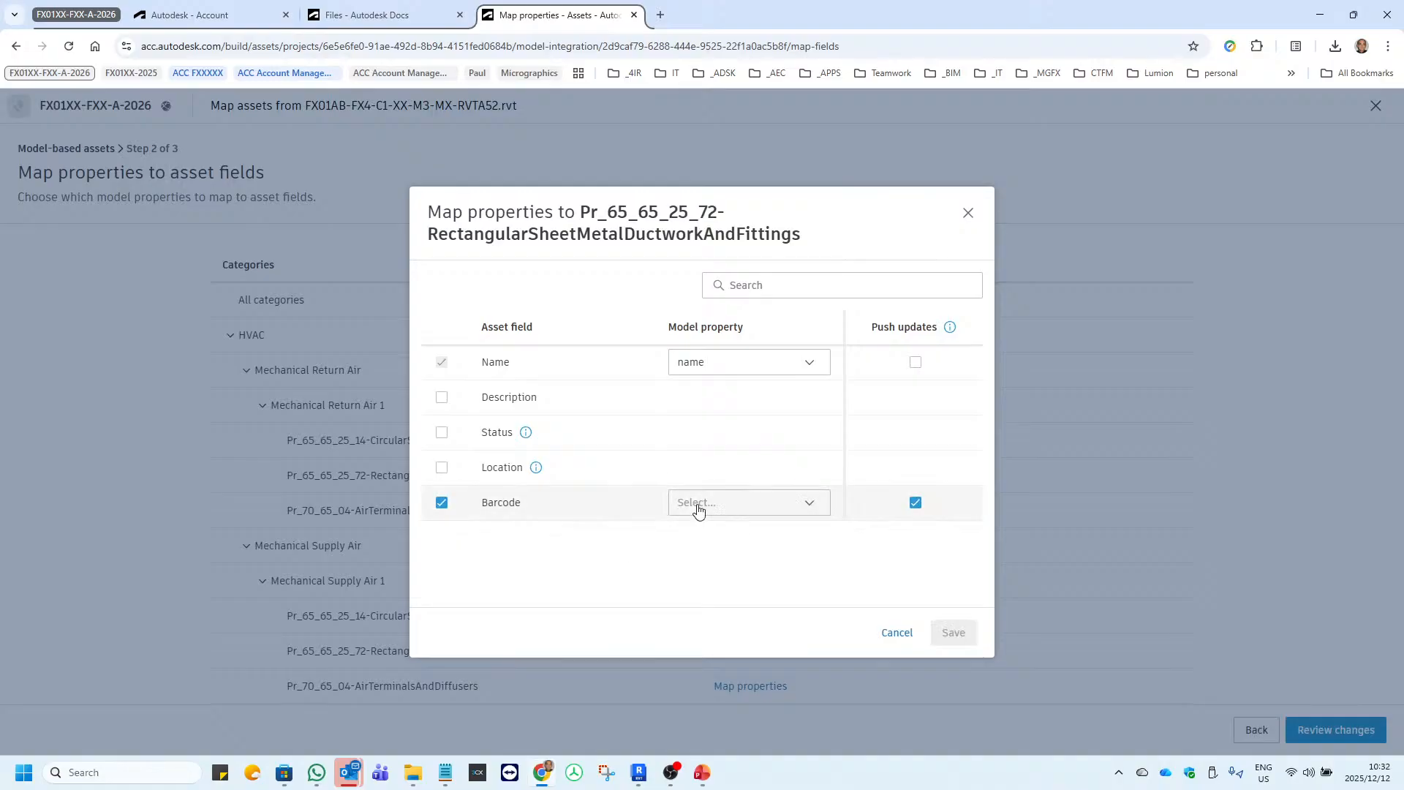
click(698, 502)
text(ifcguid)
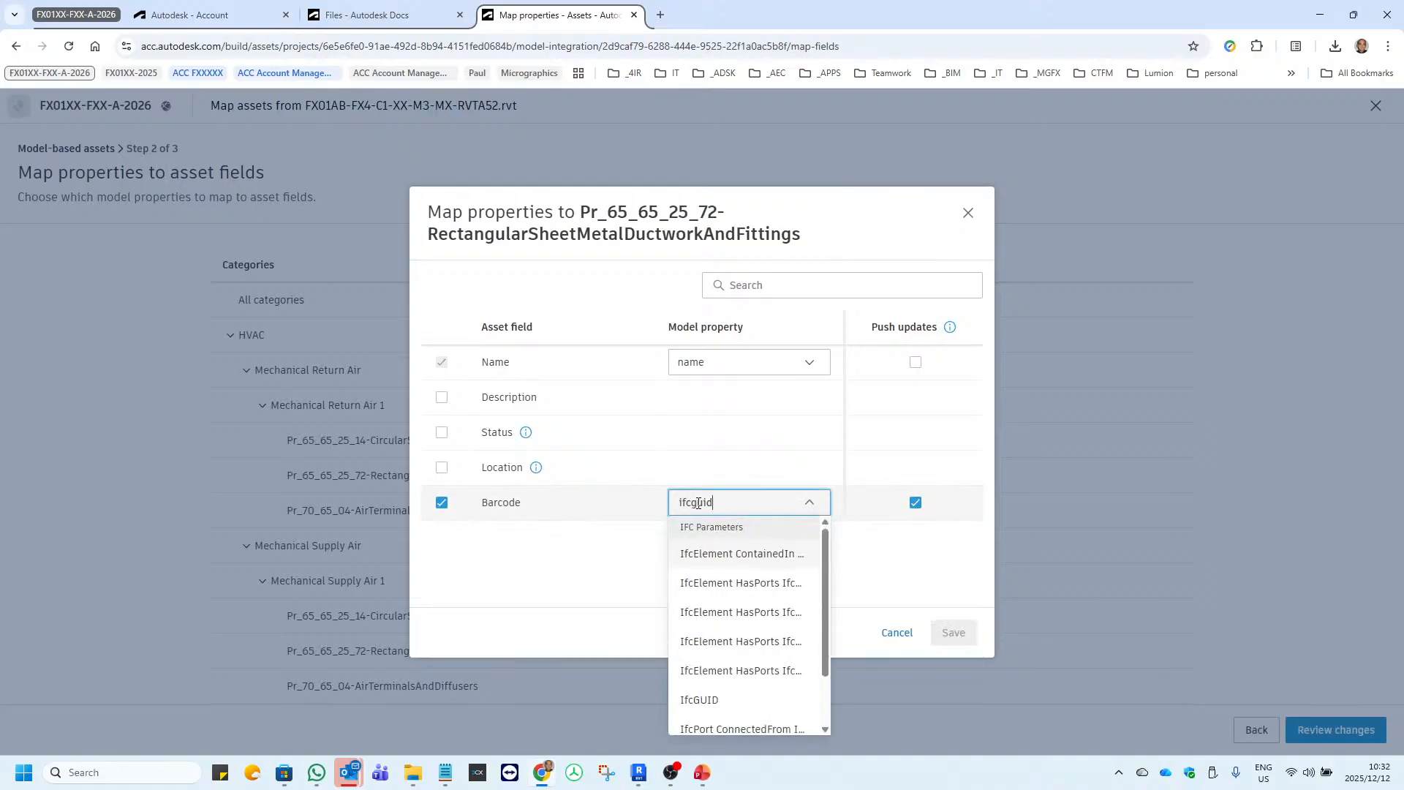
click(699, 700)
click(954, 633)
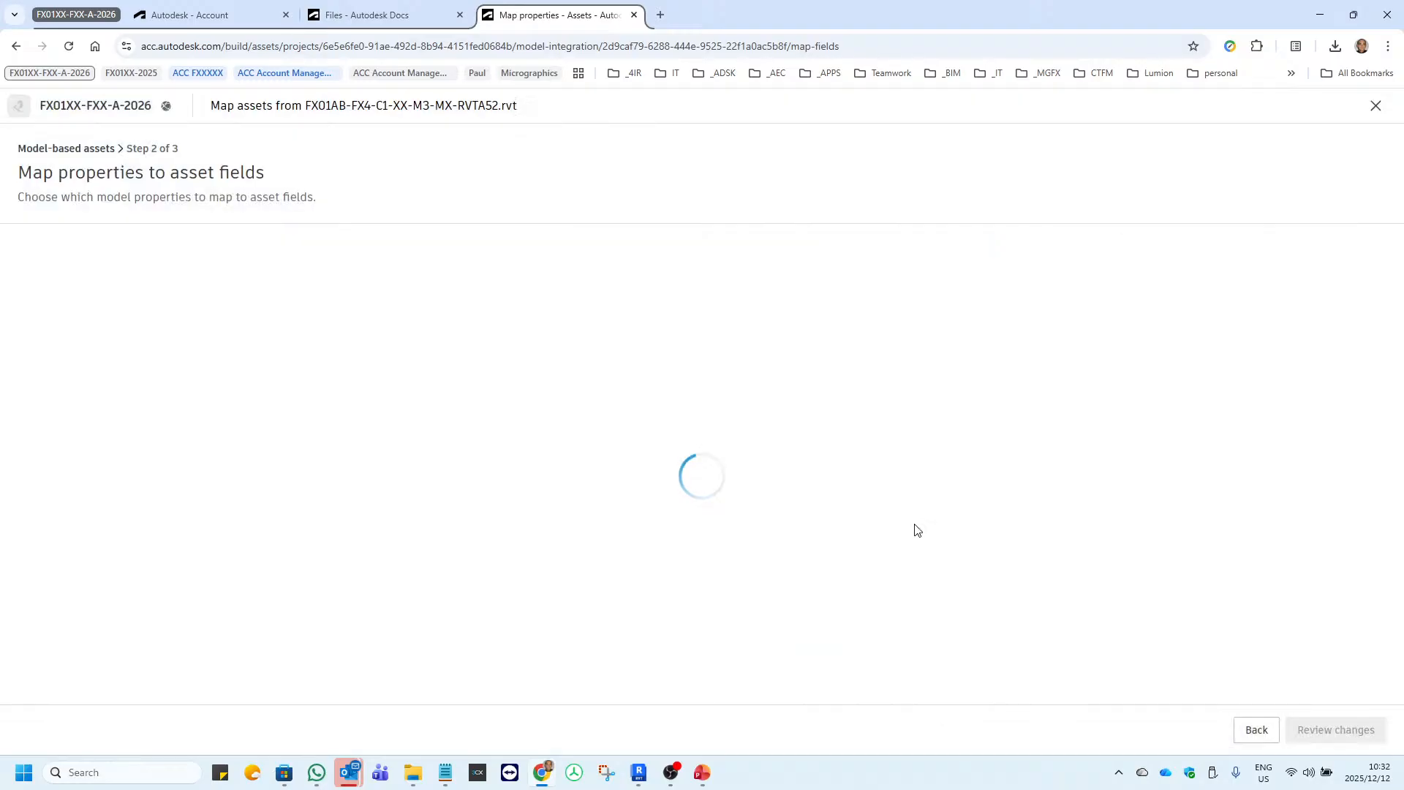
Enable push updates for the Name field of Mechanical Supply Air 1's Pr_65_65_25_72-RectangularSheetMetalDuctworkAndFittings category and save.
click(737, 653)
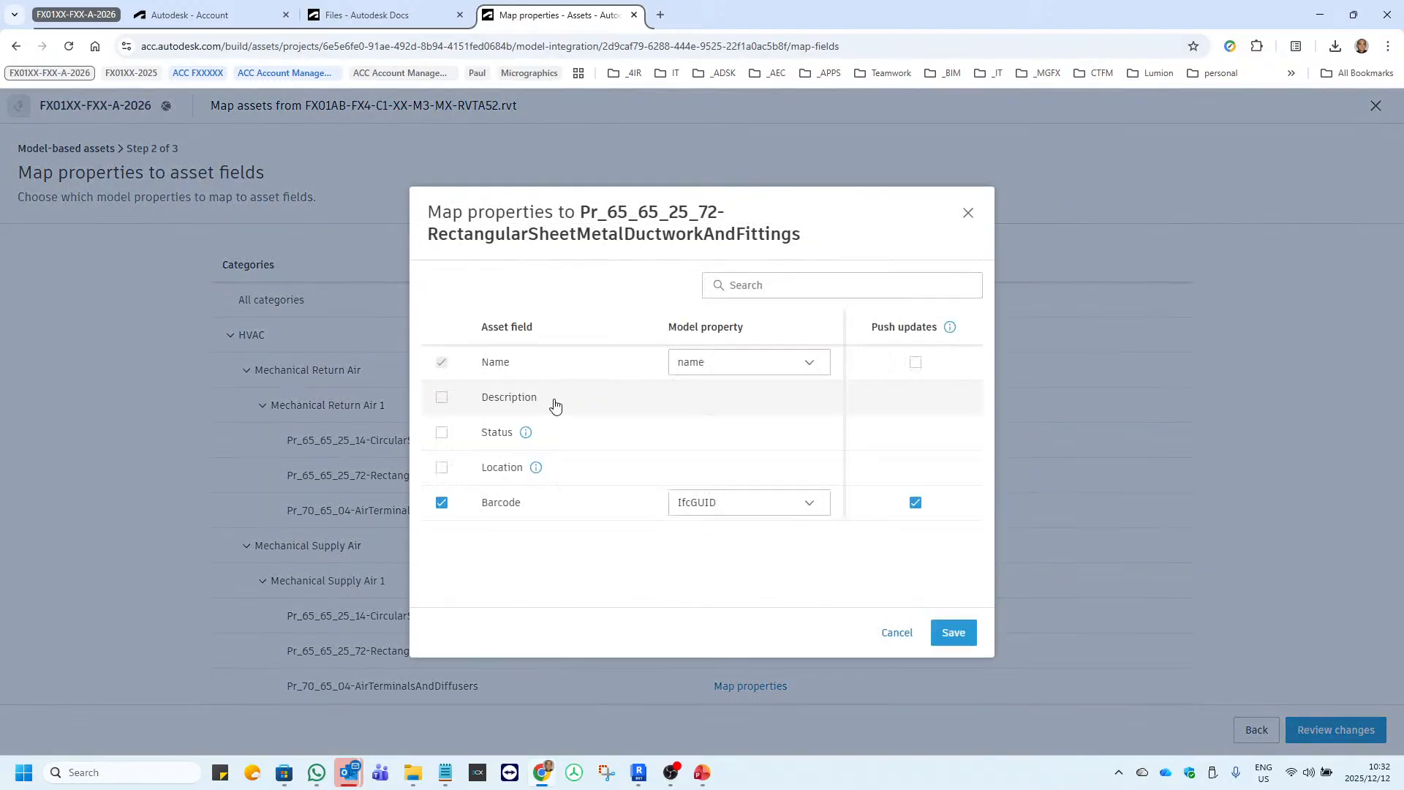
click(915, 362)
click(953, 632)
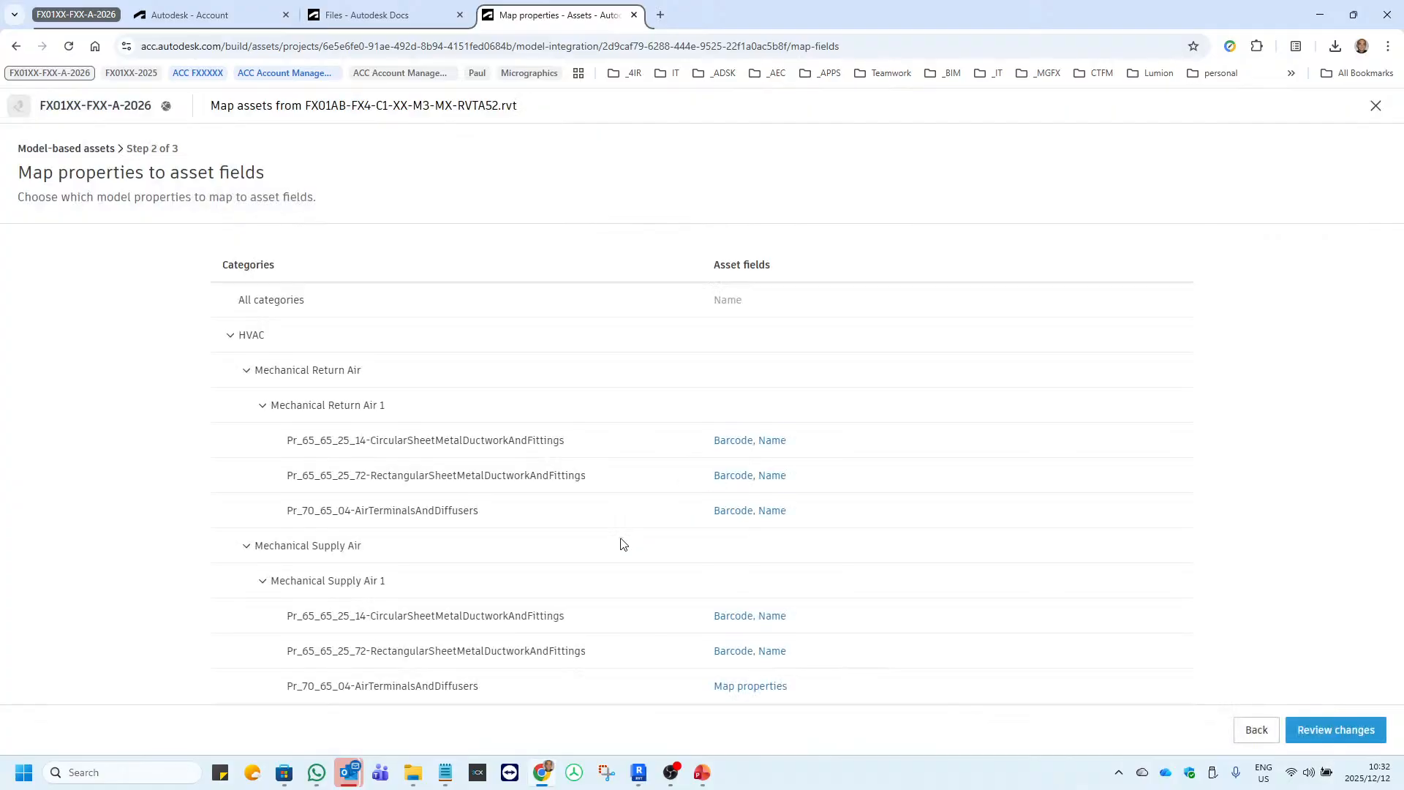
For Mechanical Supply Air 1's Pr_70_65_04-AirTerminalsAndDiffusers category, enable push updates for Name, map Barcode to IfcGUID and save.
click(752, 688)
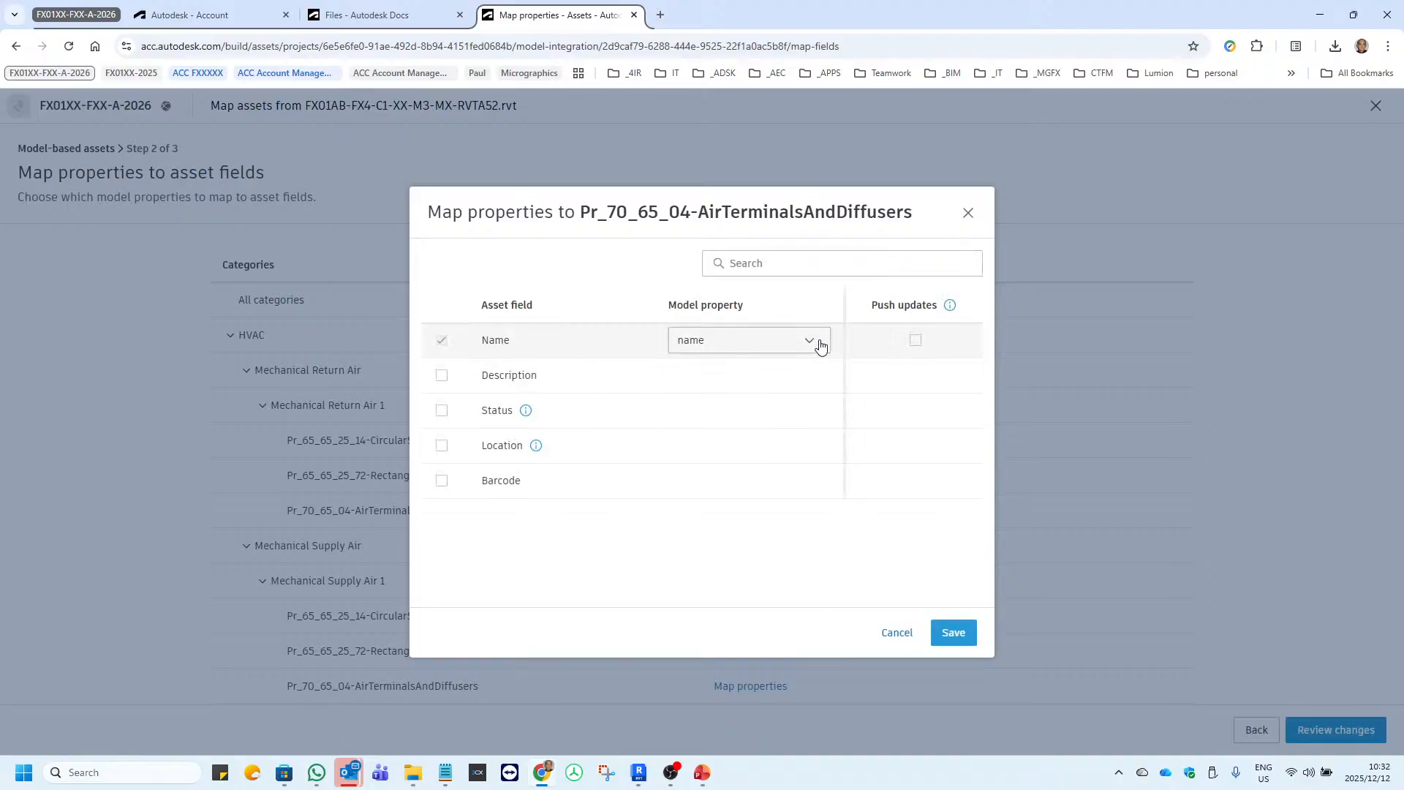
click(917, 345)
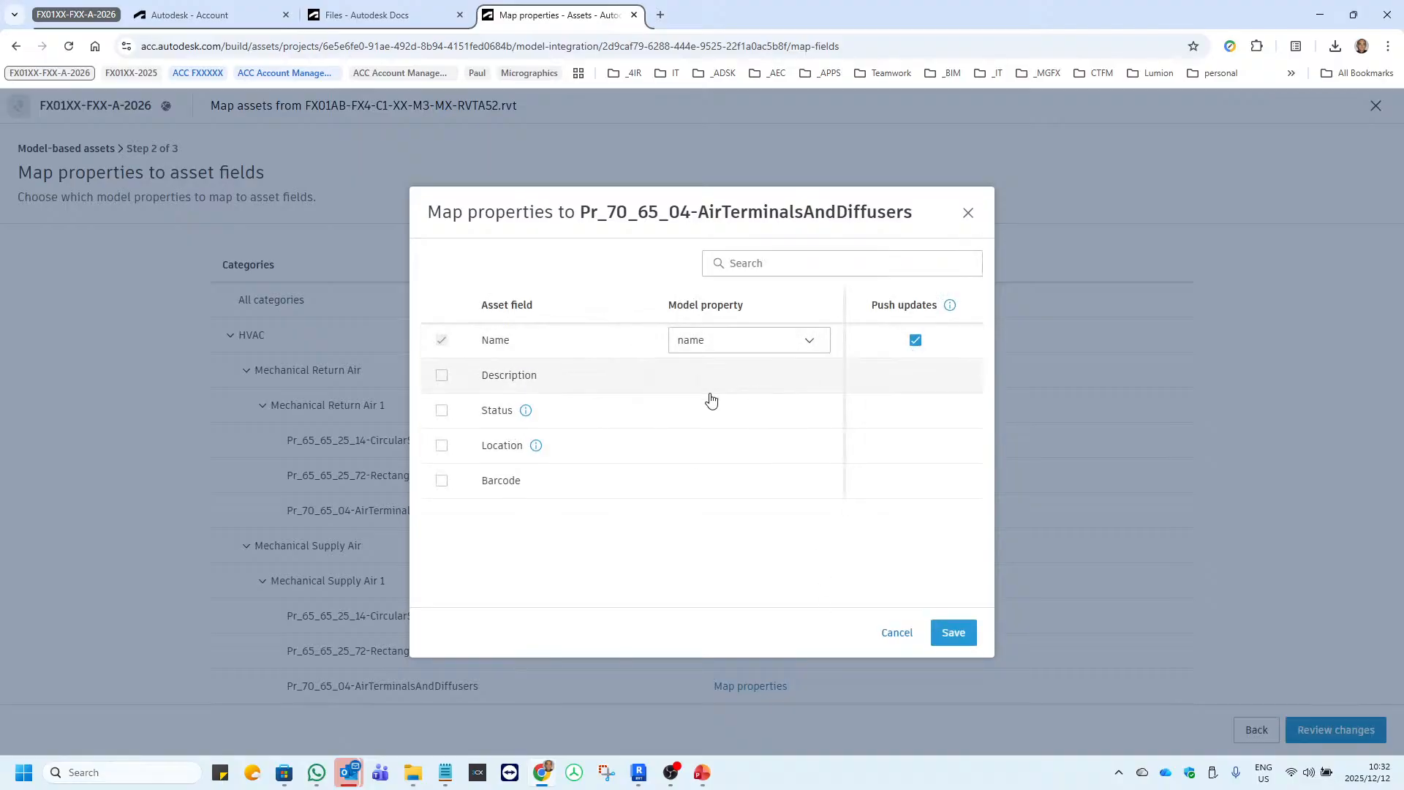
click(440, 483)
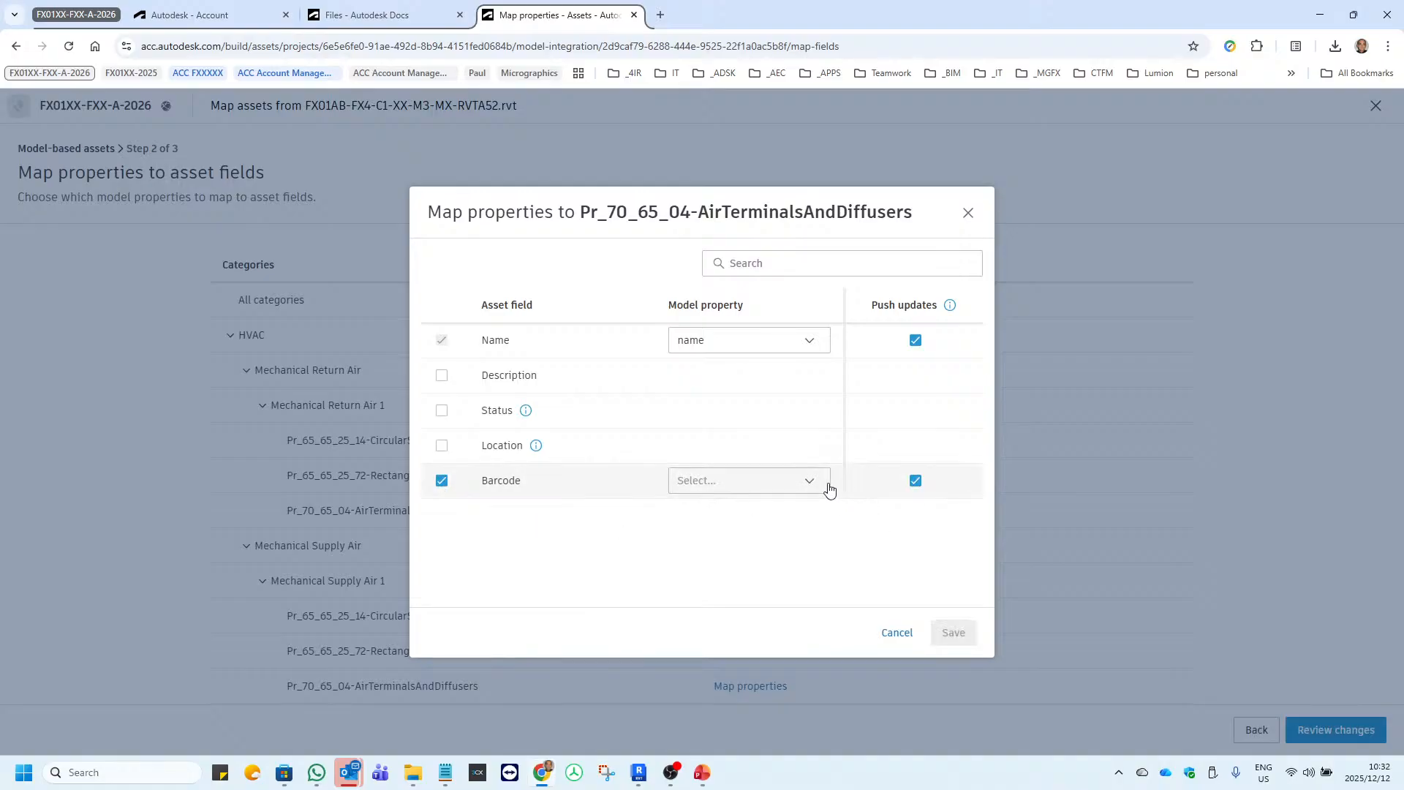
click(805, 488)
text(ifcguid)
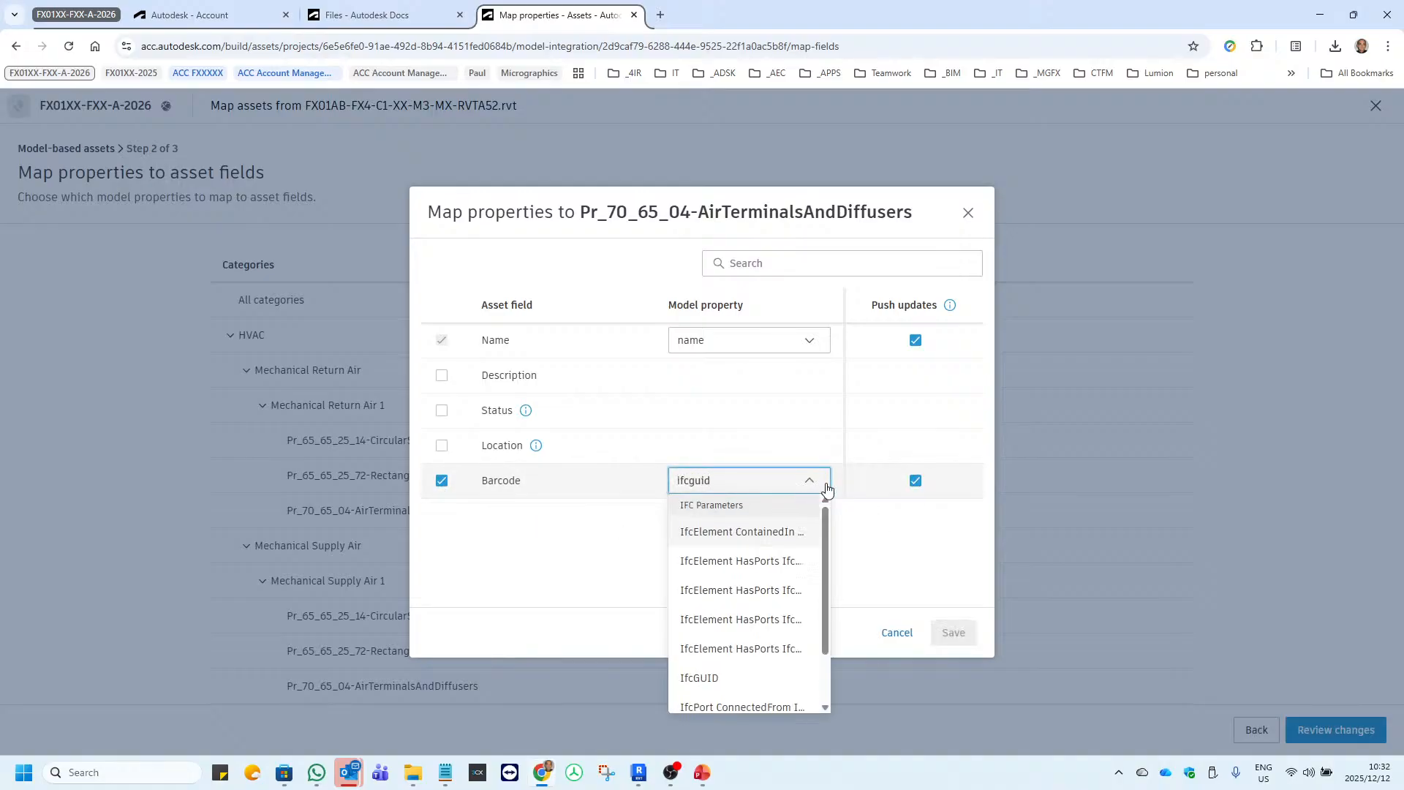
click(699, 679)
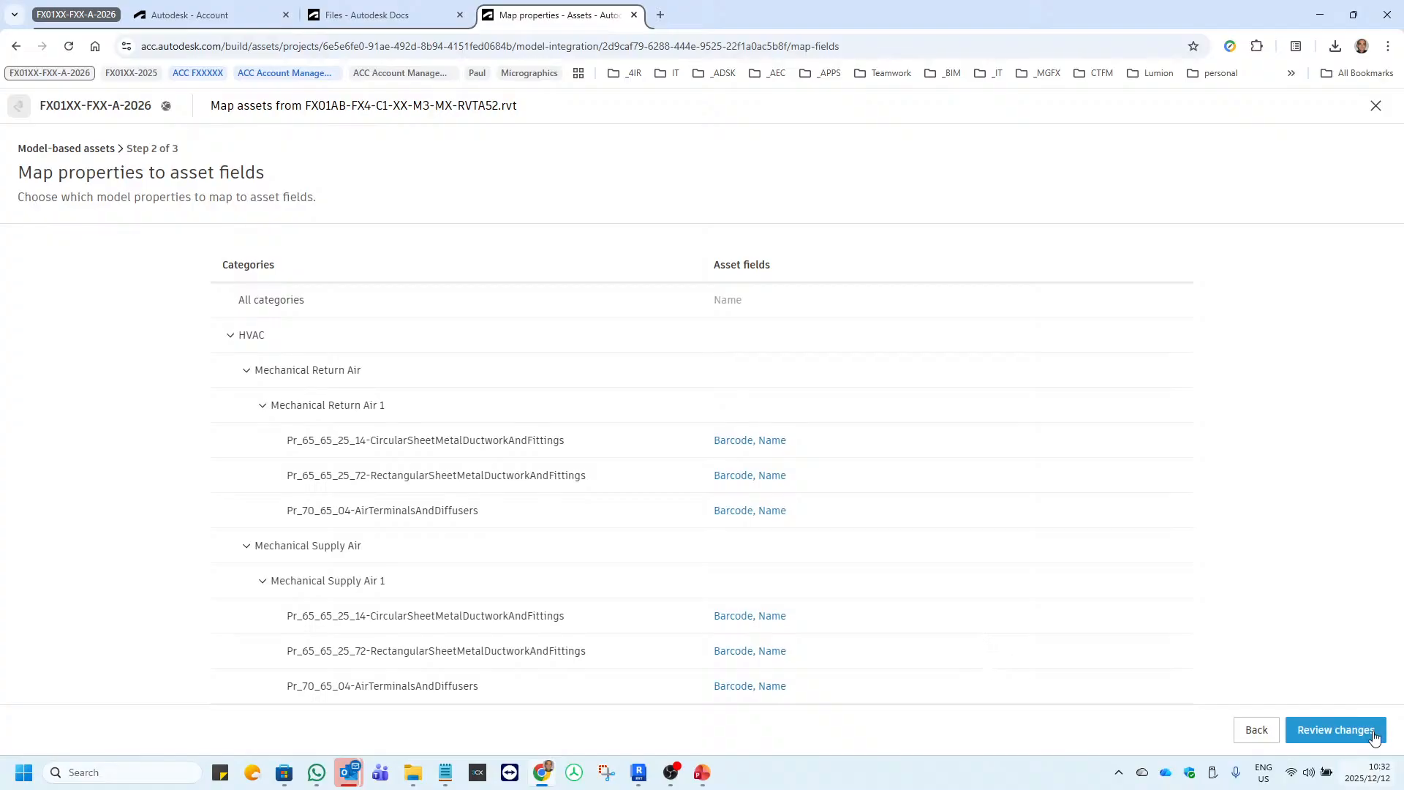
Review the pending asset changes, apply them to import the model's assets, and collapse the pending updates notice.
click(1333, 731)
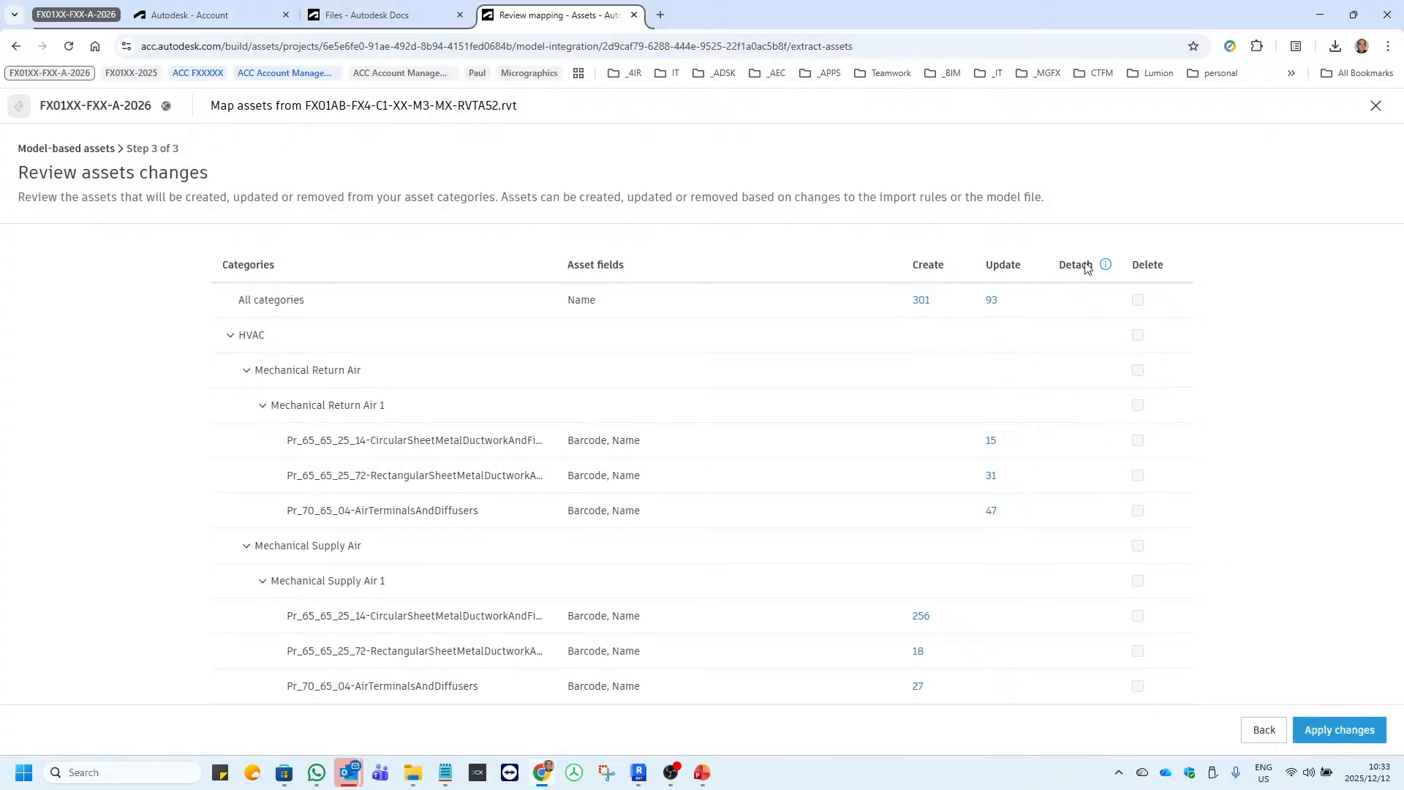
click(1323, 731)
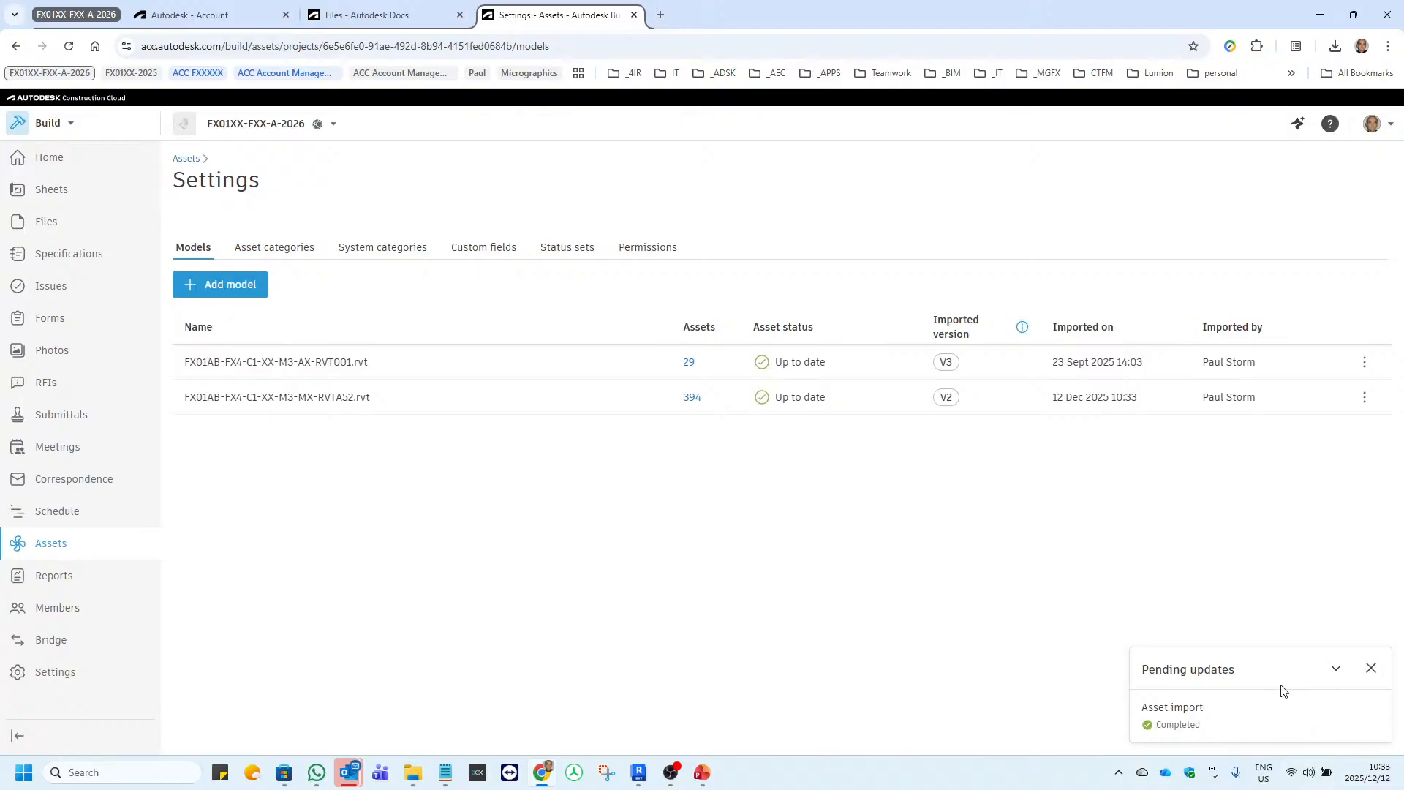
click(1335, 668)
double_click(445, 526)
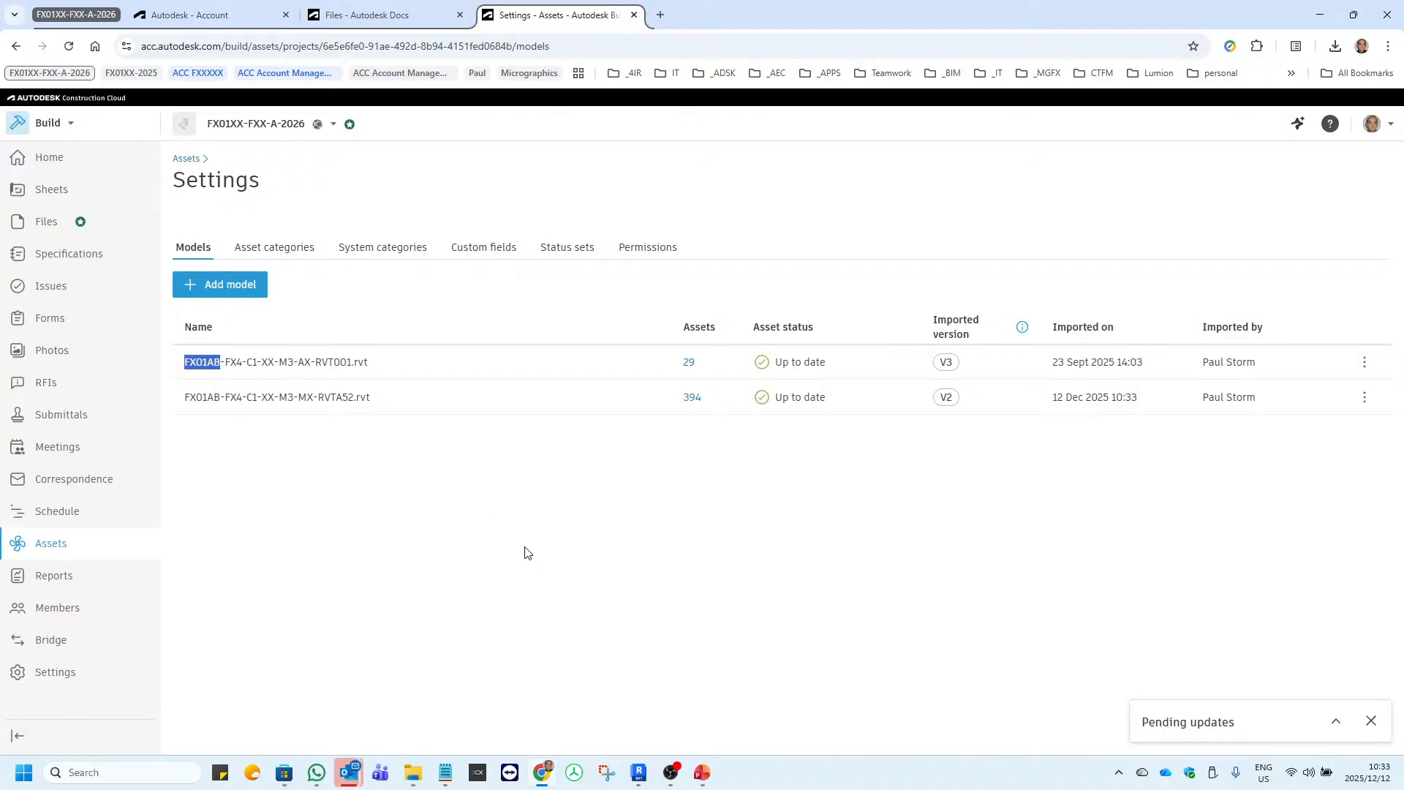
Reopen asset management for FX01AB-FX4-C1-XX-M3-MX-RVTA52.rvt, go through the property mapping and change review, and apply the changes again.
click(315, 399)
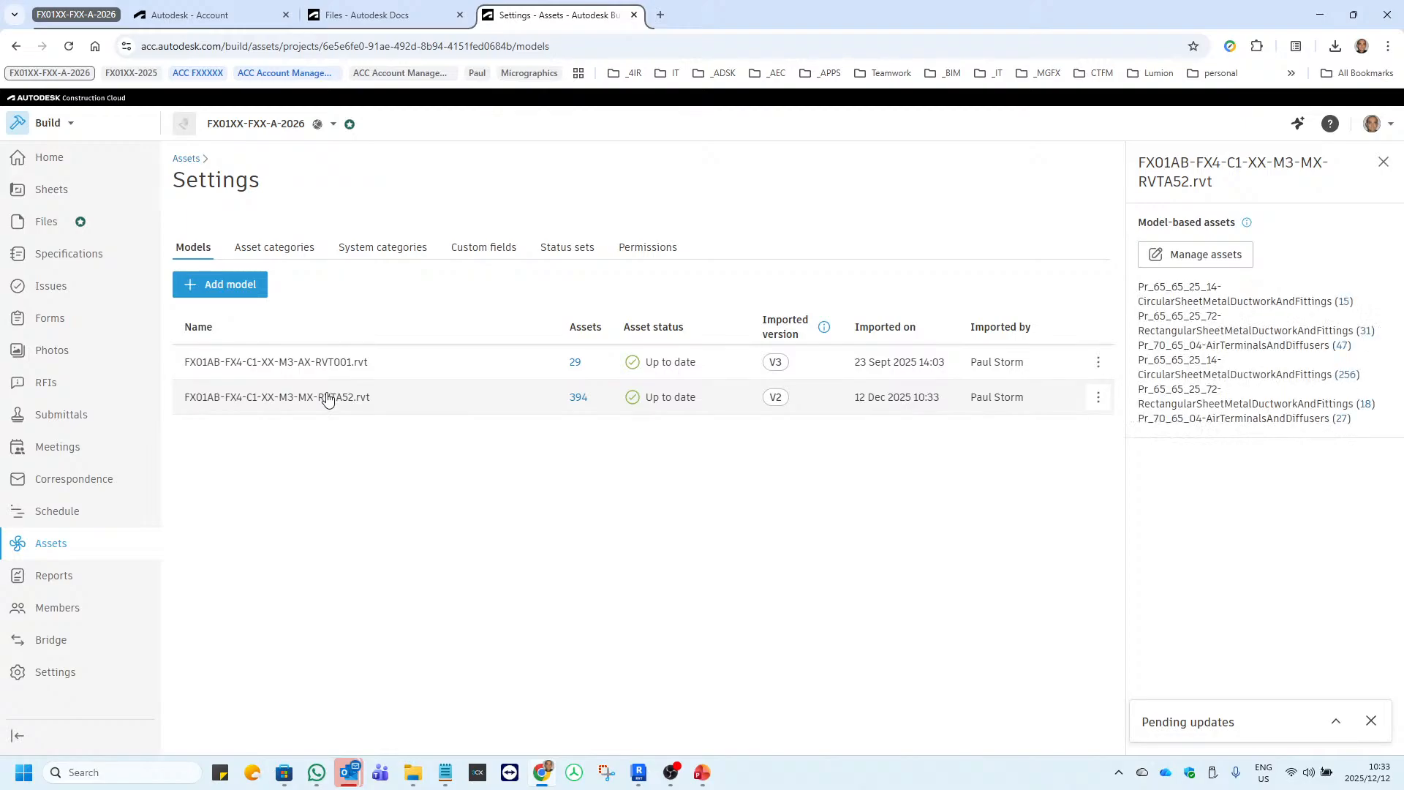
click(1193, 261)
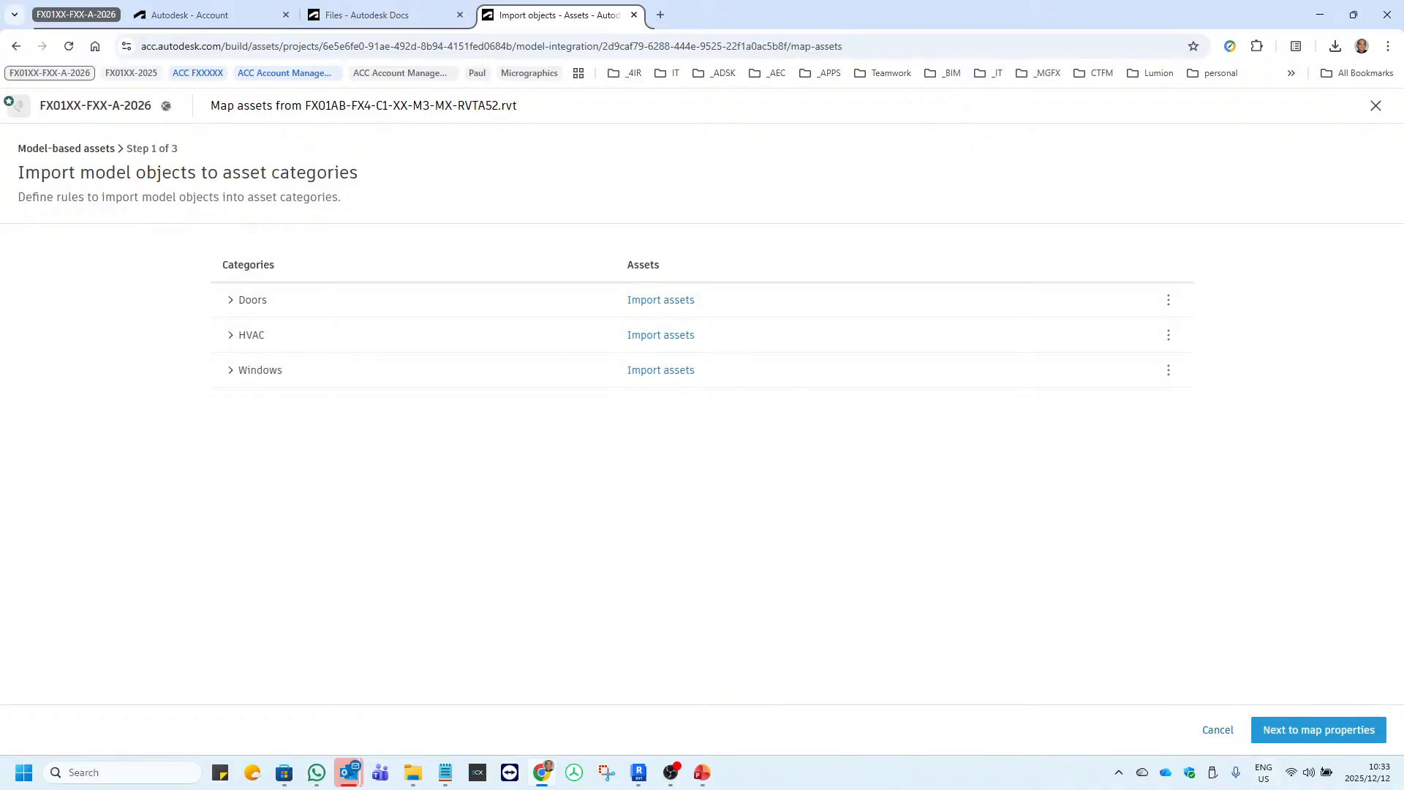
click(1299, 735)
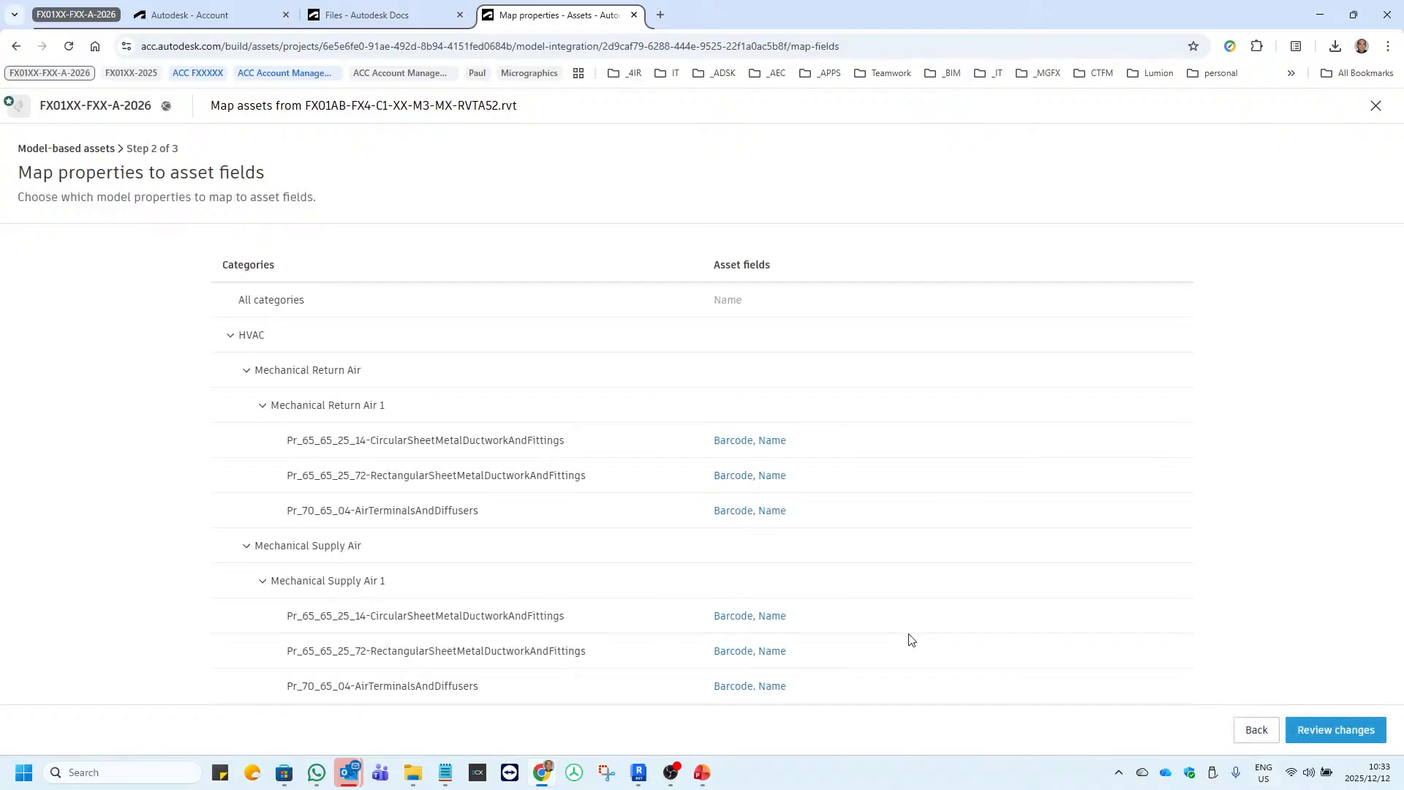
click(1336, 735)
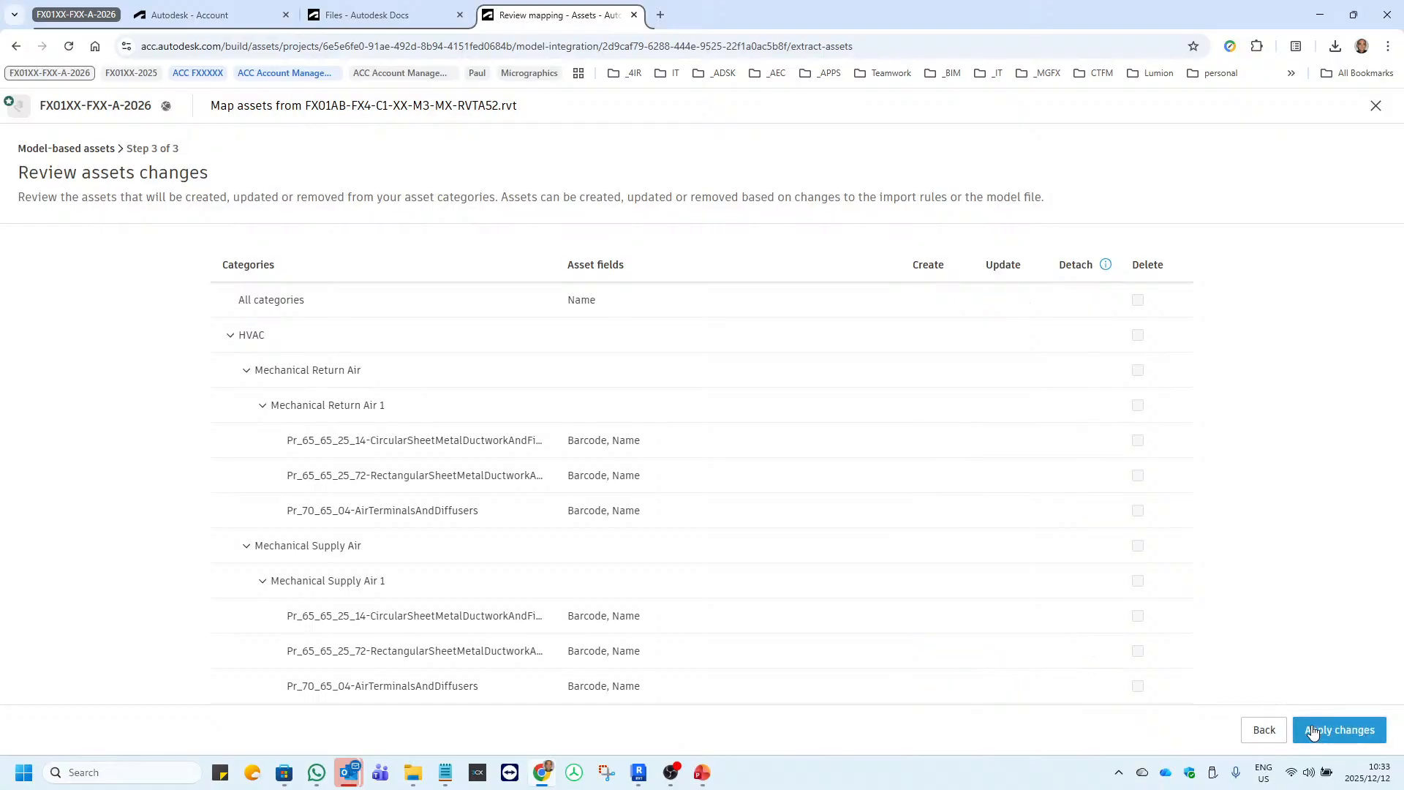
click(1313, 730)
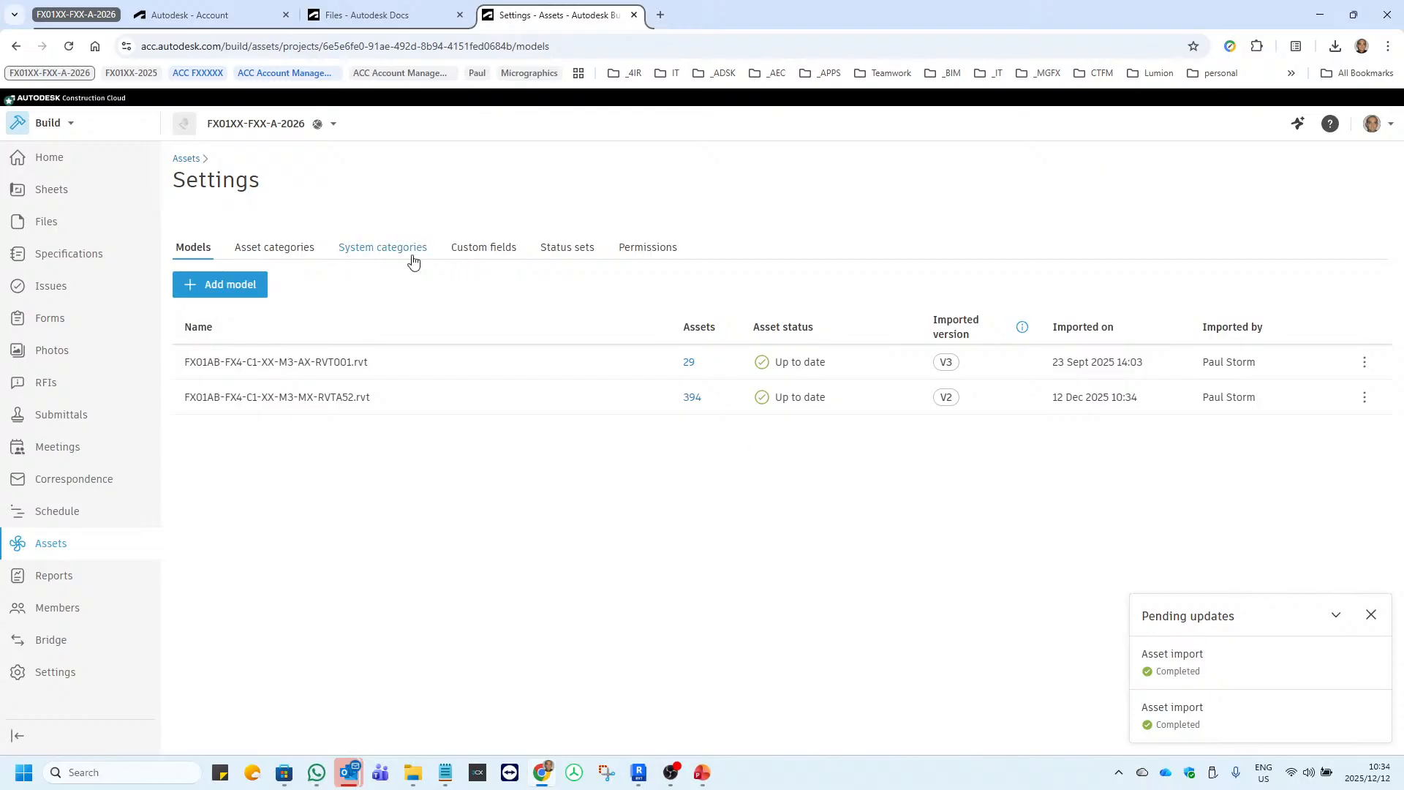
Check the HVAC systems listed under Mechanical Return Air and Mechanical Supply Air in Assets, and dismiss the pending updates notice.
click(183, 158)
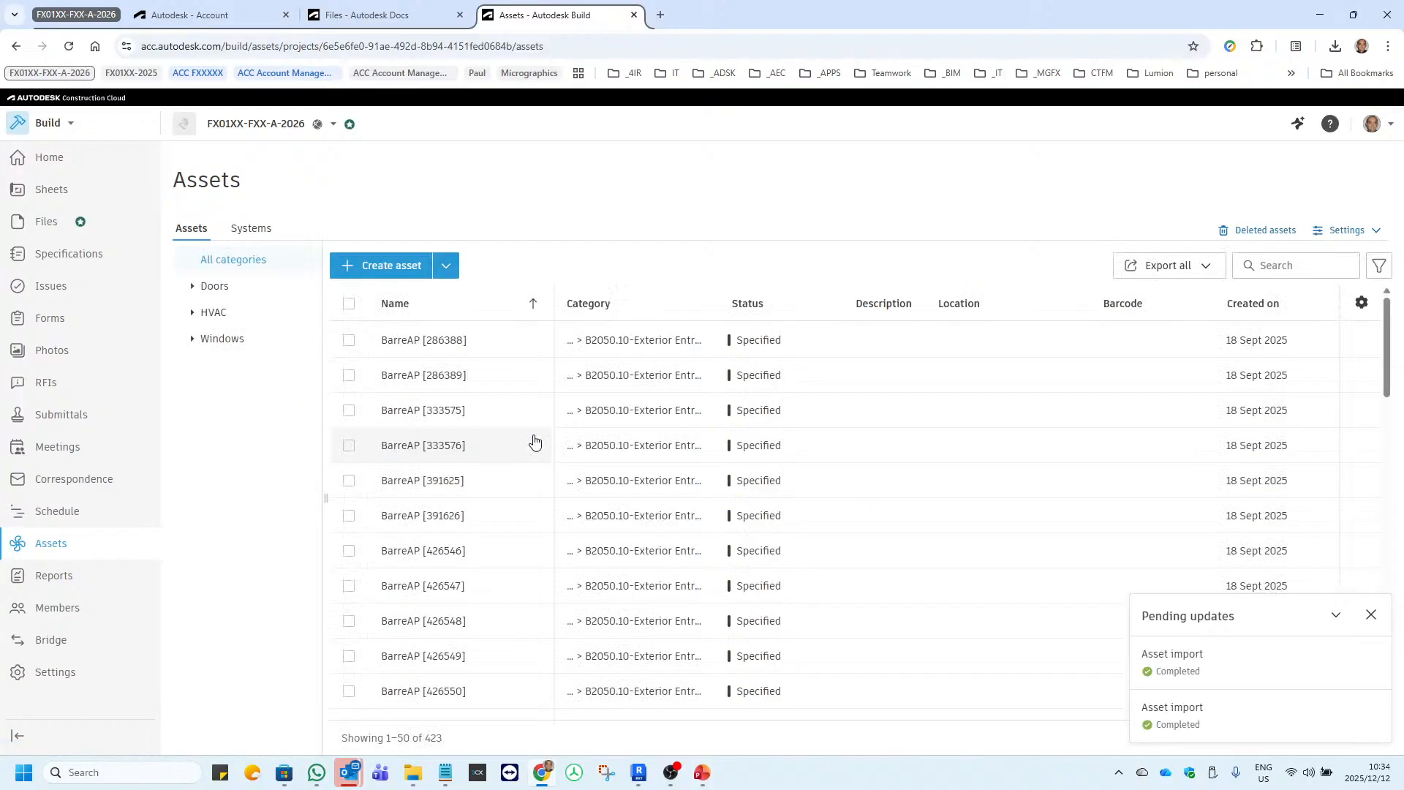
click(1336, 618)
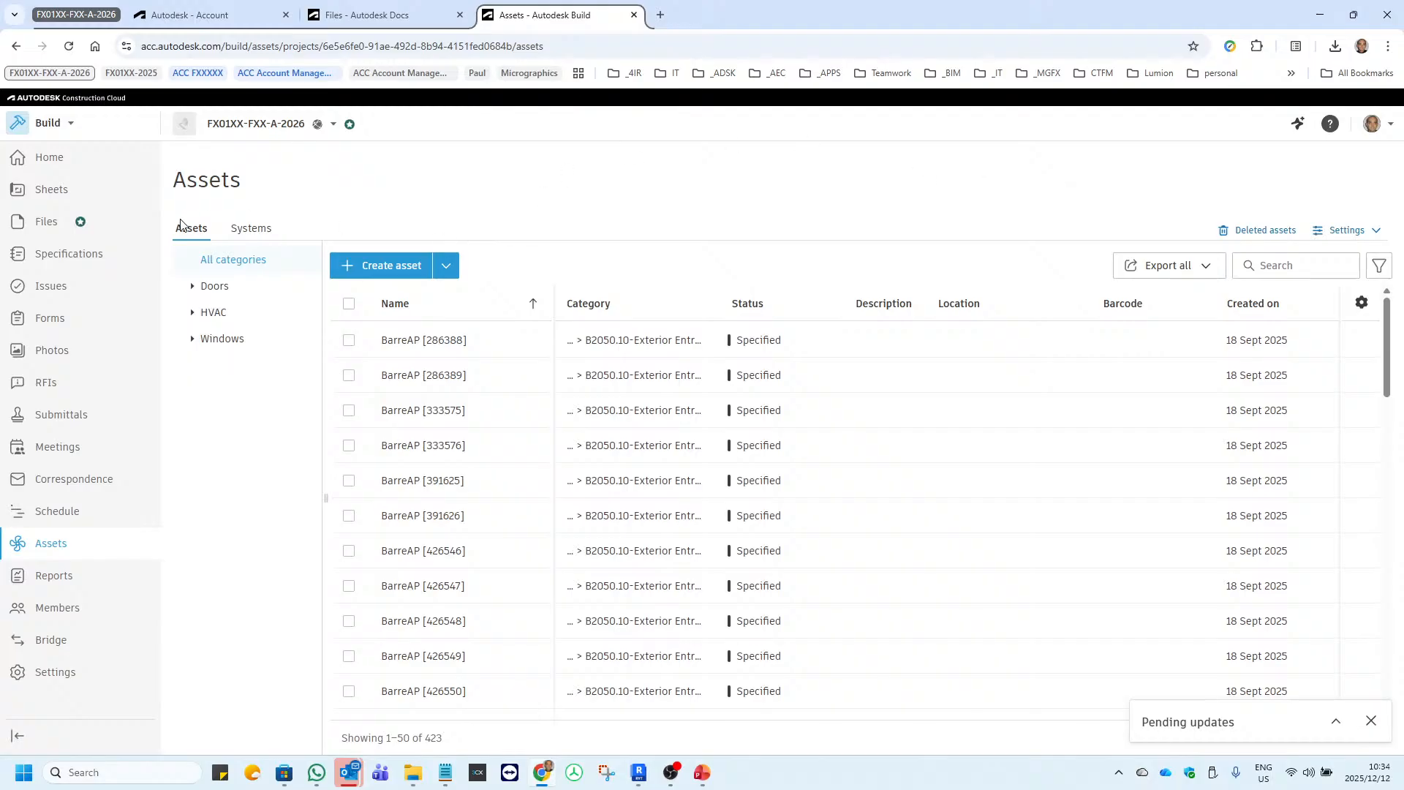
click(245, 229)
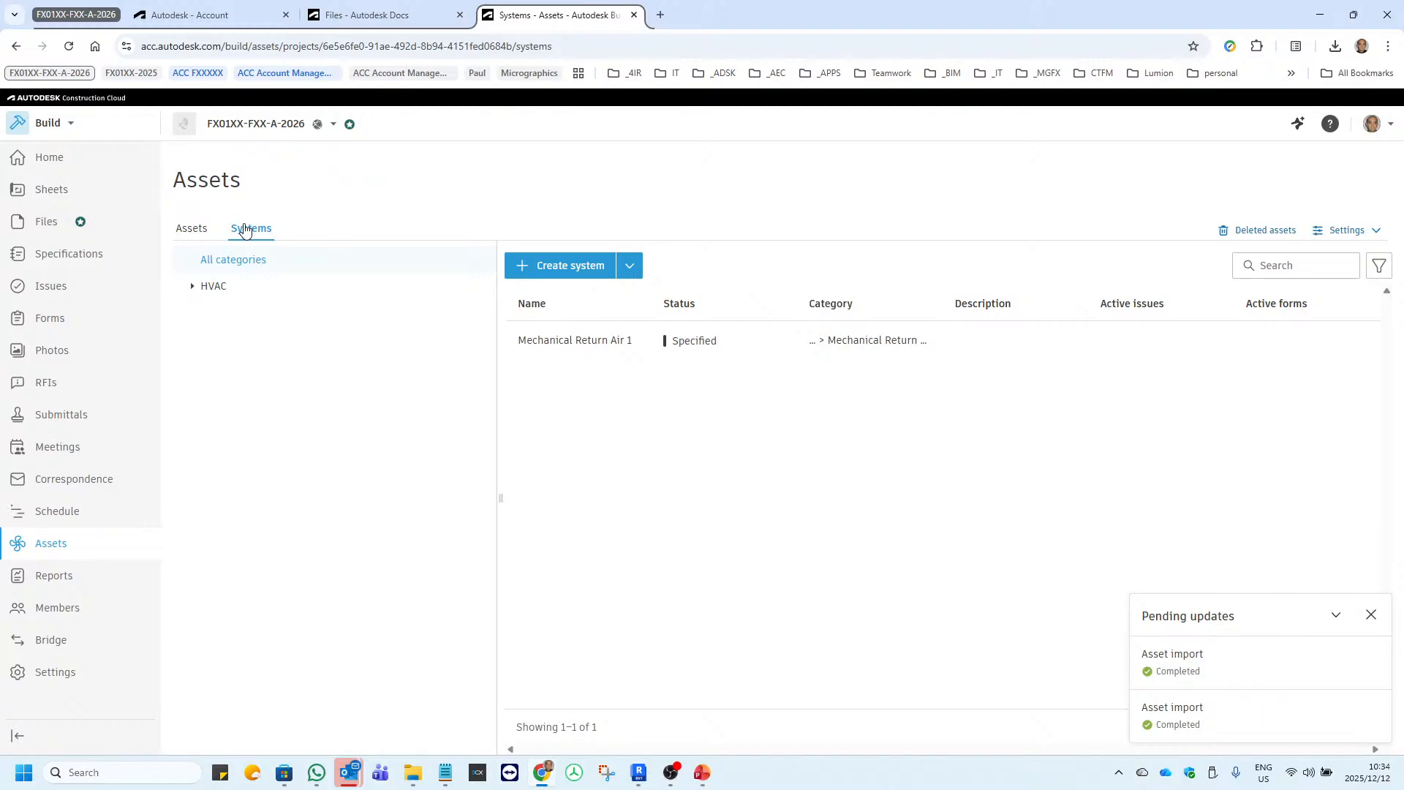
click(192, 288)
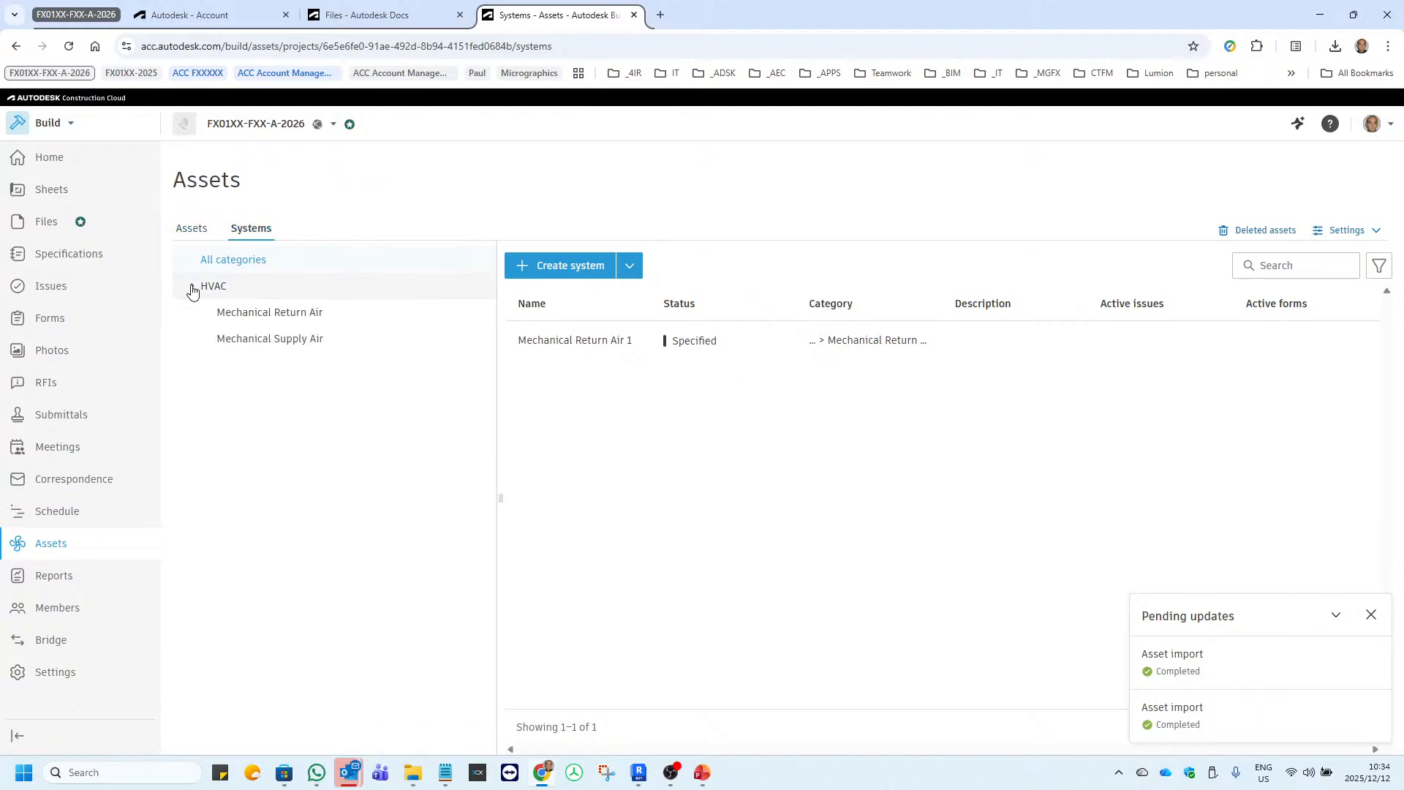
click(269, 315)
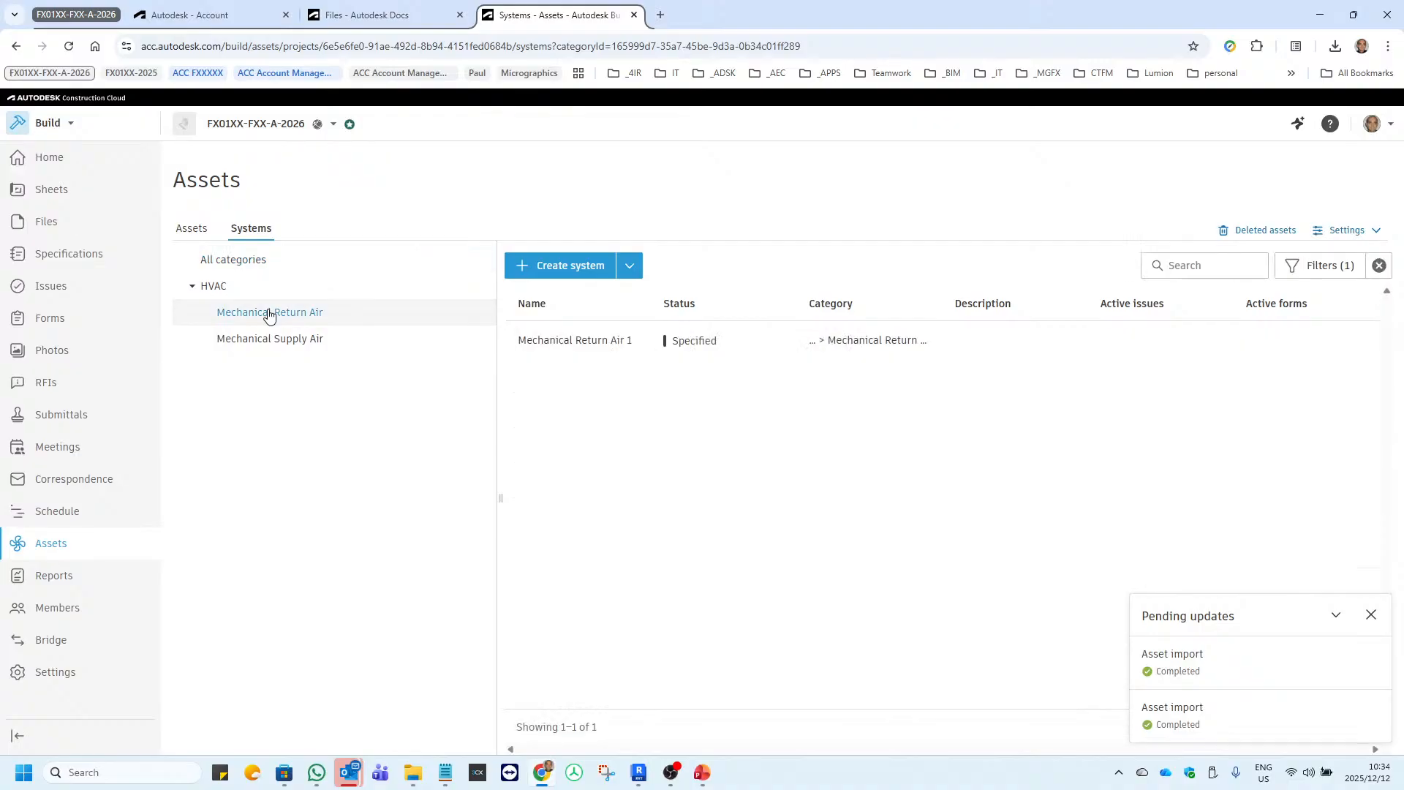
click(271, 338)
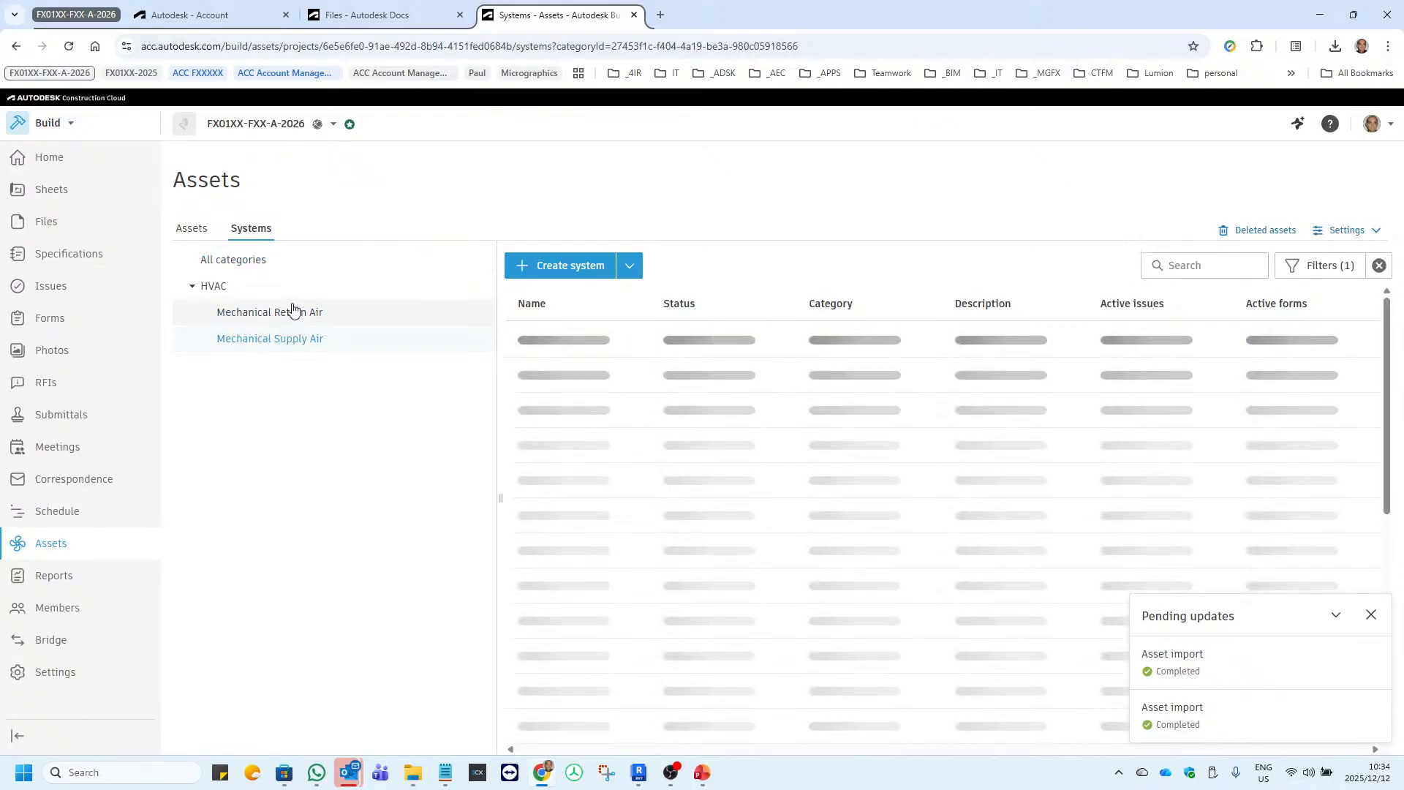
click(290, 312)
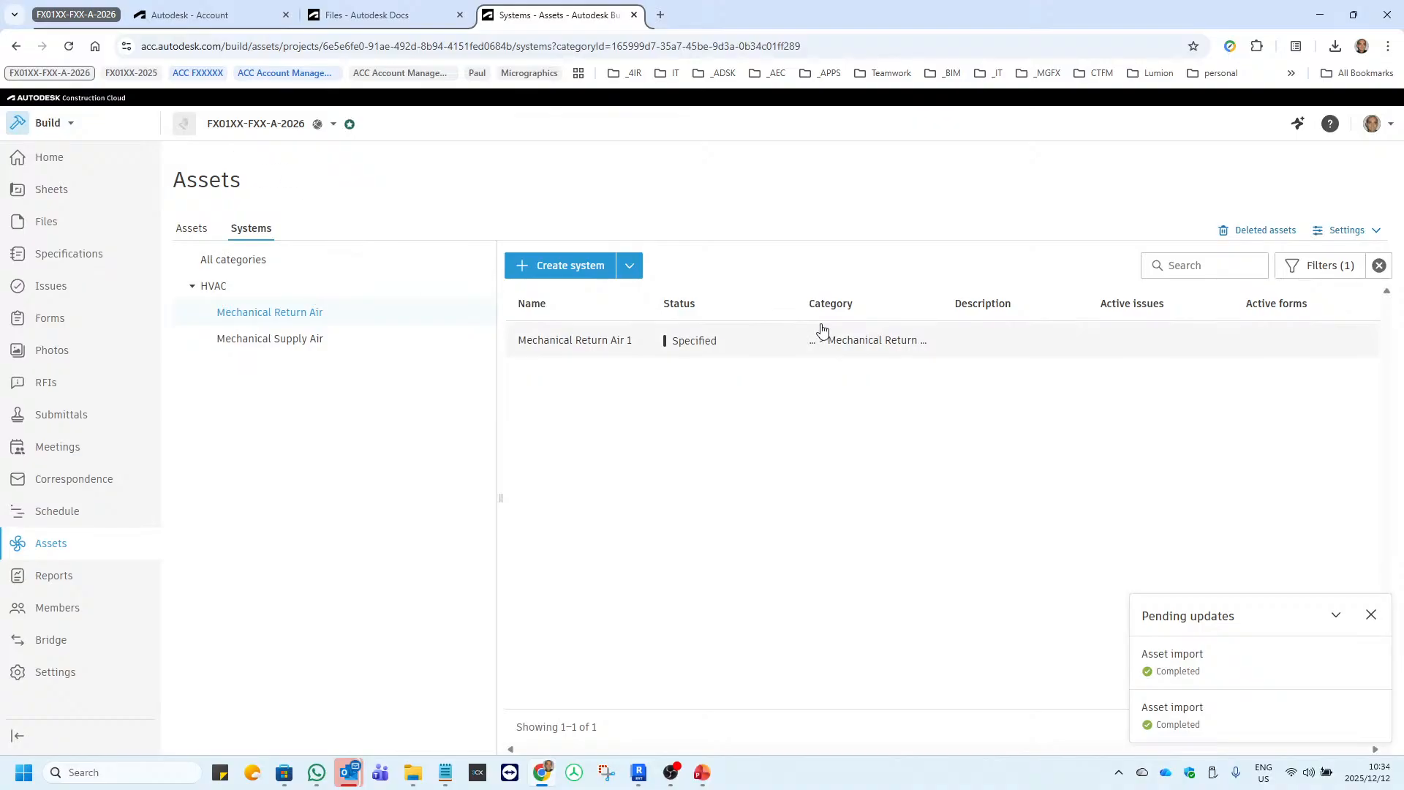
click(270, 342)
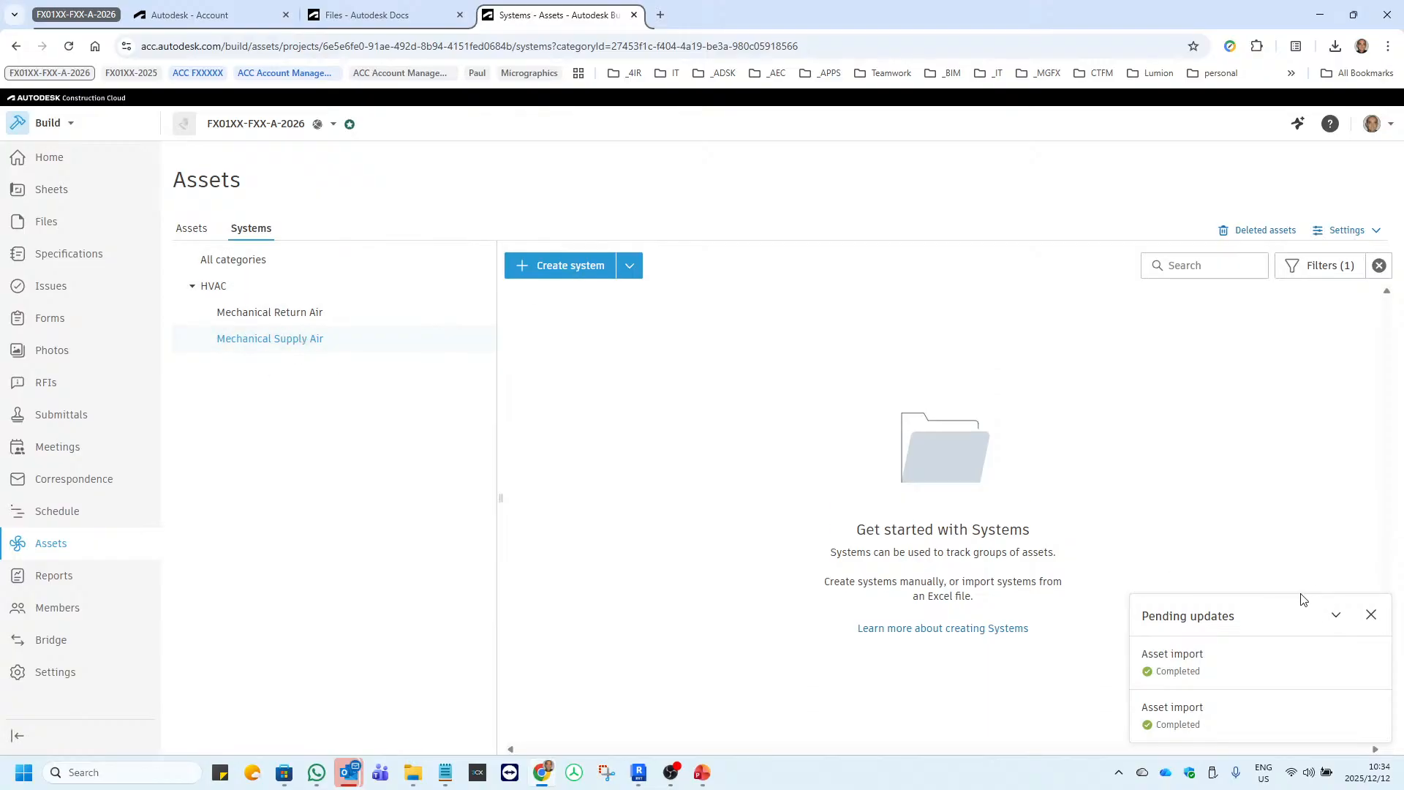
click(1372, 617)
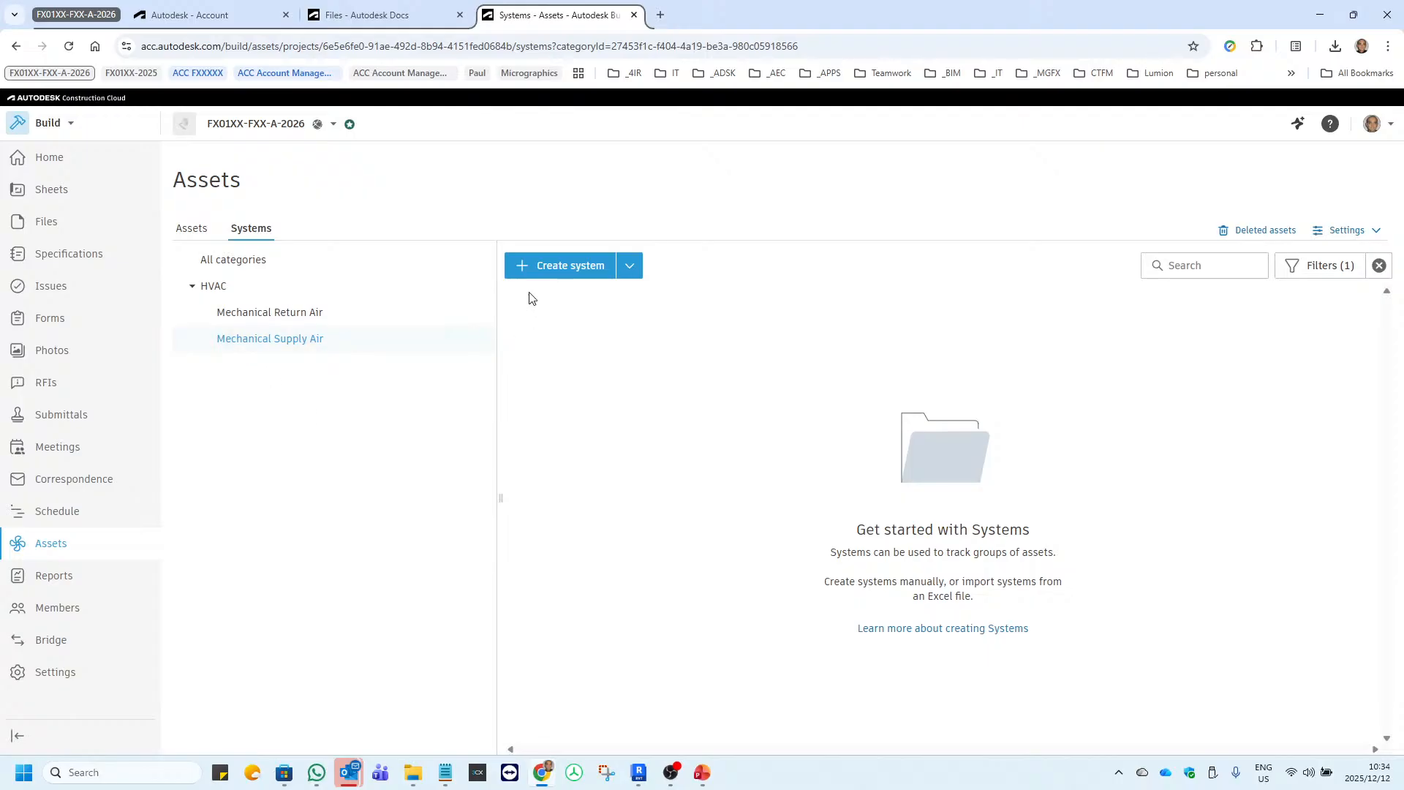
click(579, 268)
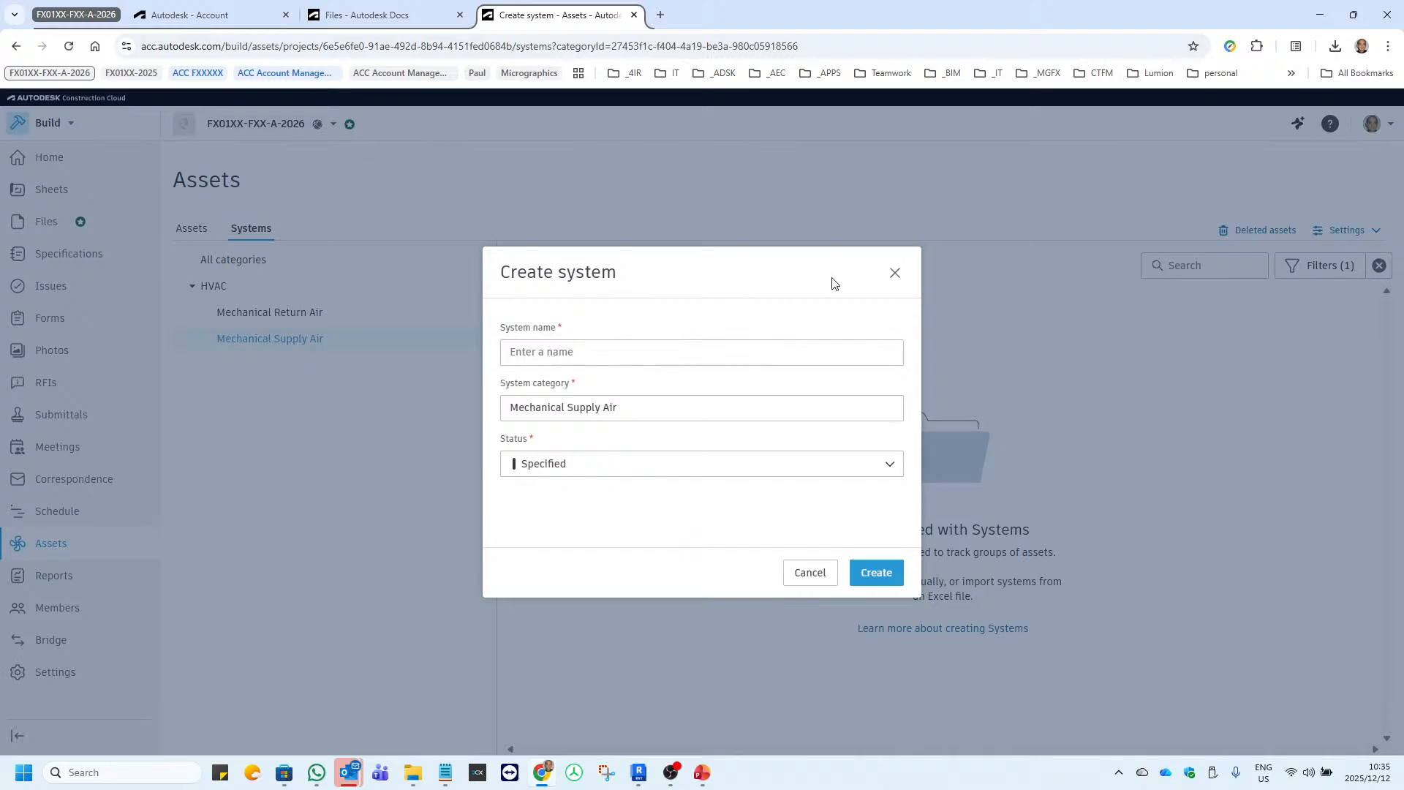
click(895, 273)
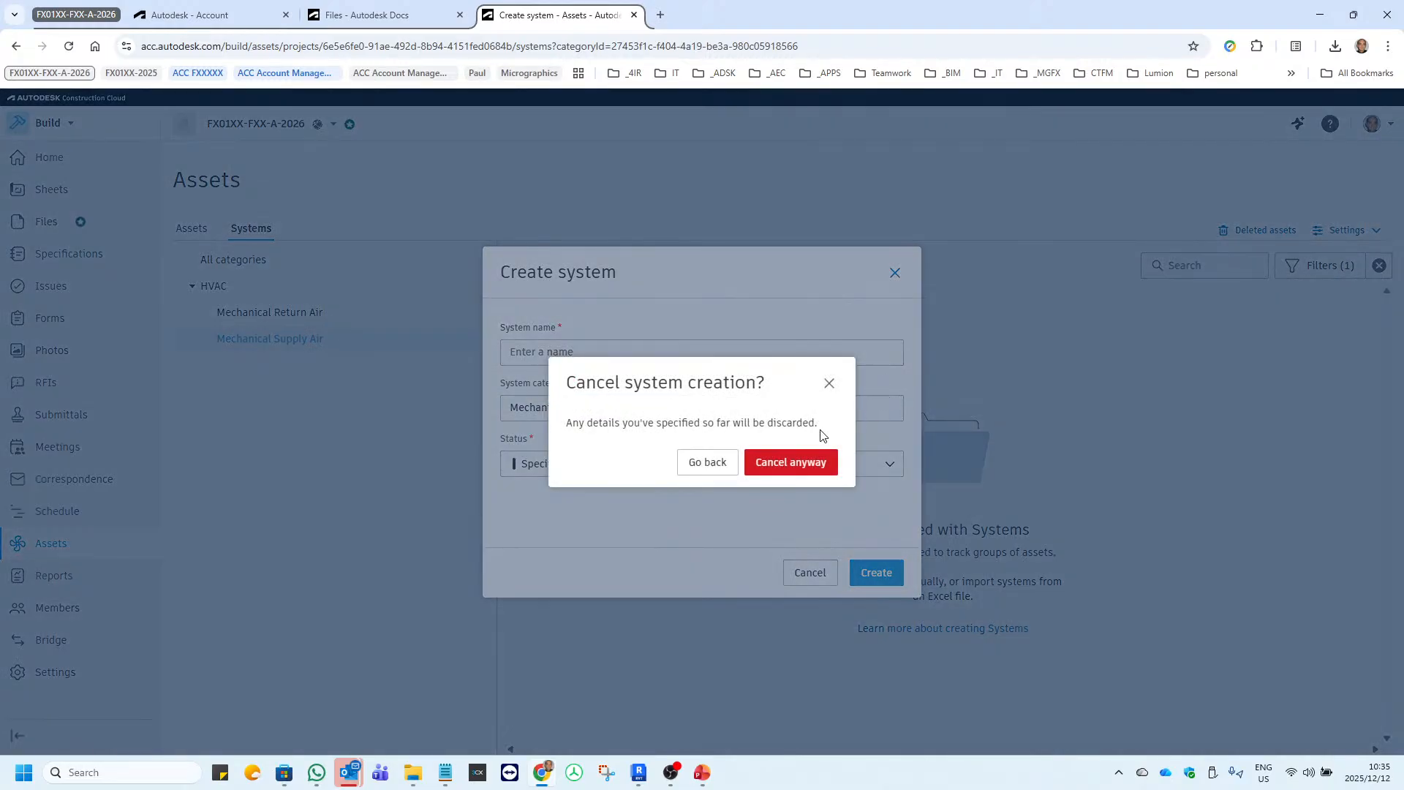
click(792, 462)
Create a system named Mechanical Supply Air 1 in the Mechanical Supply Air system category with status Specified.
click(276, 313)
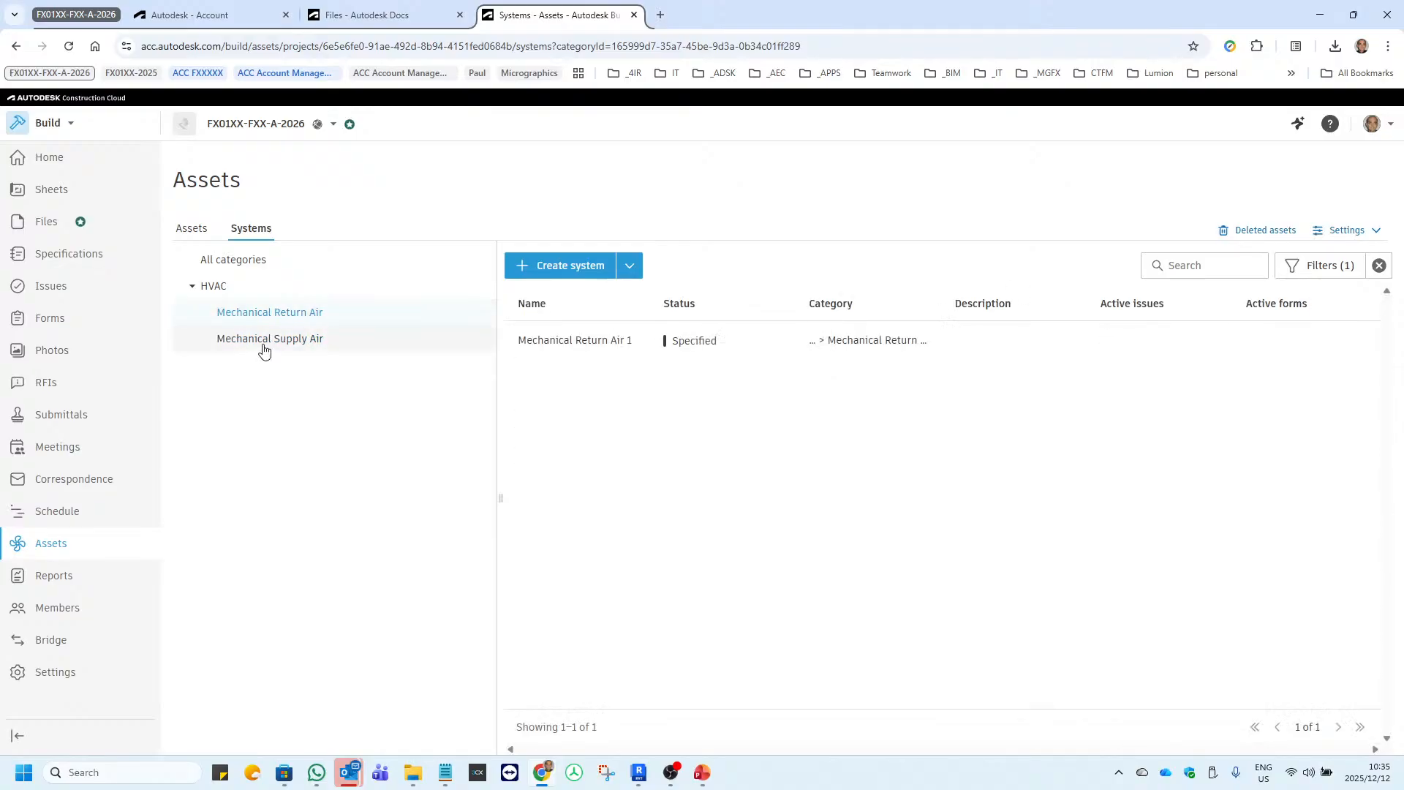
click(265, 342)
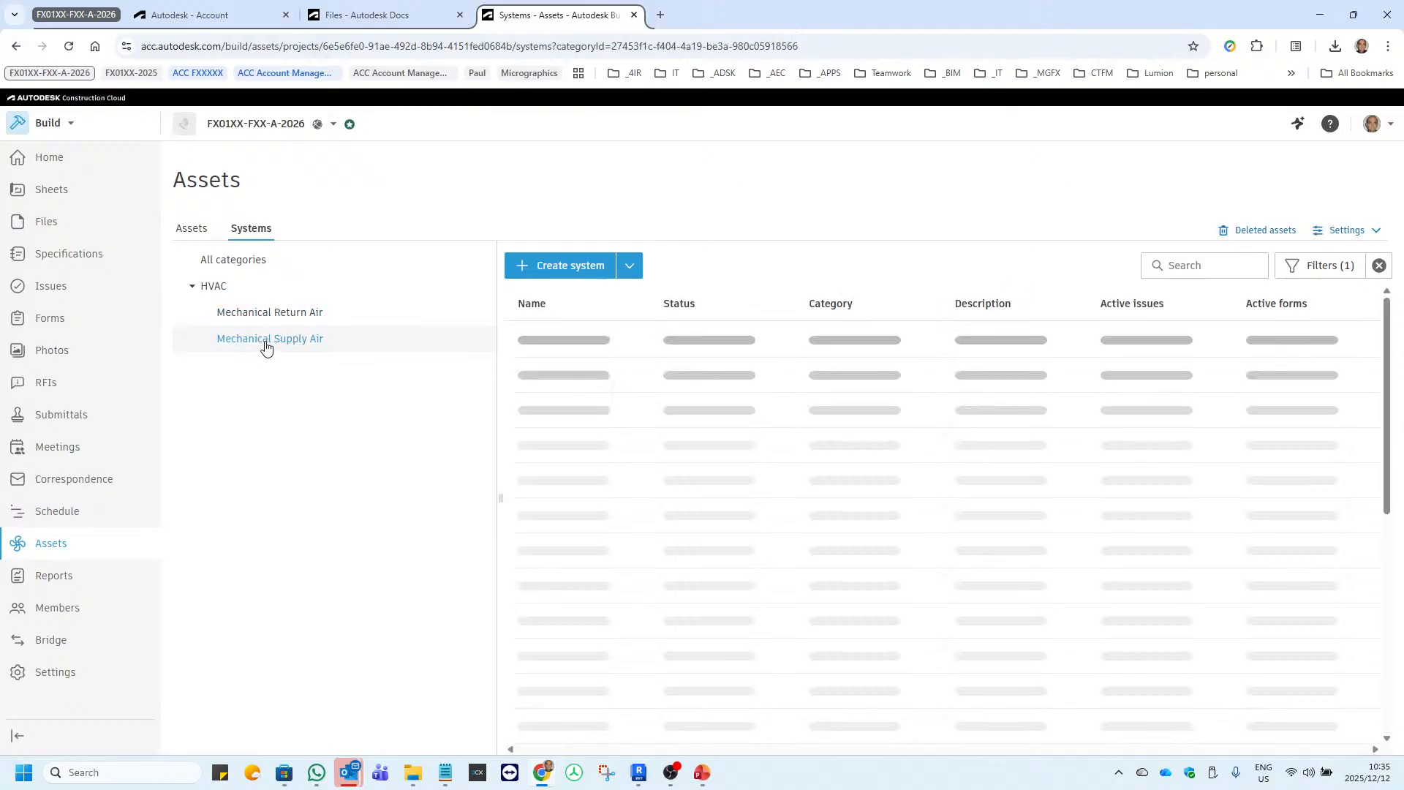
click(567, 268)
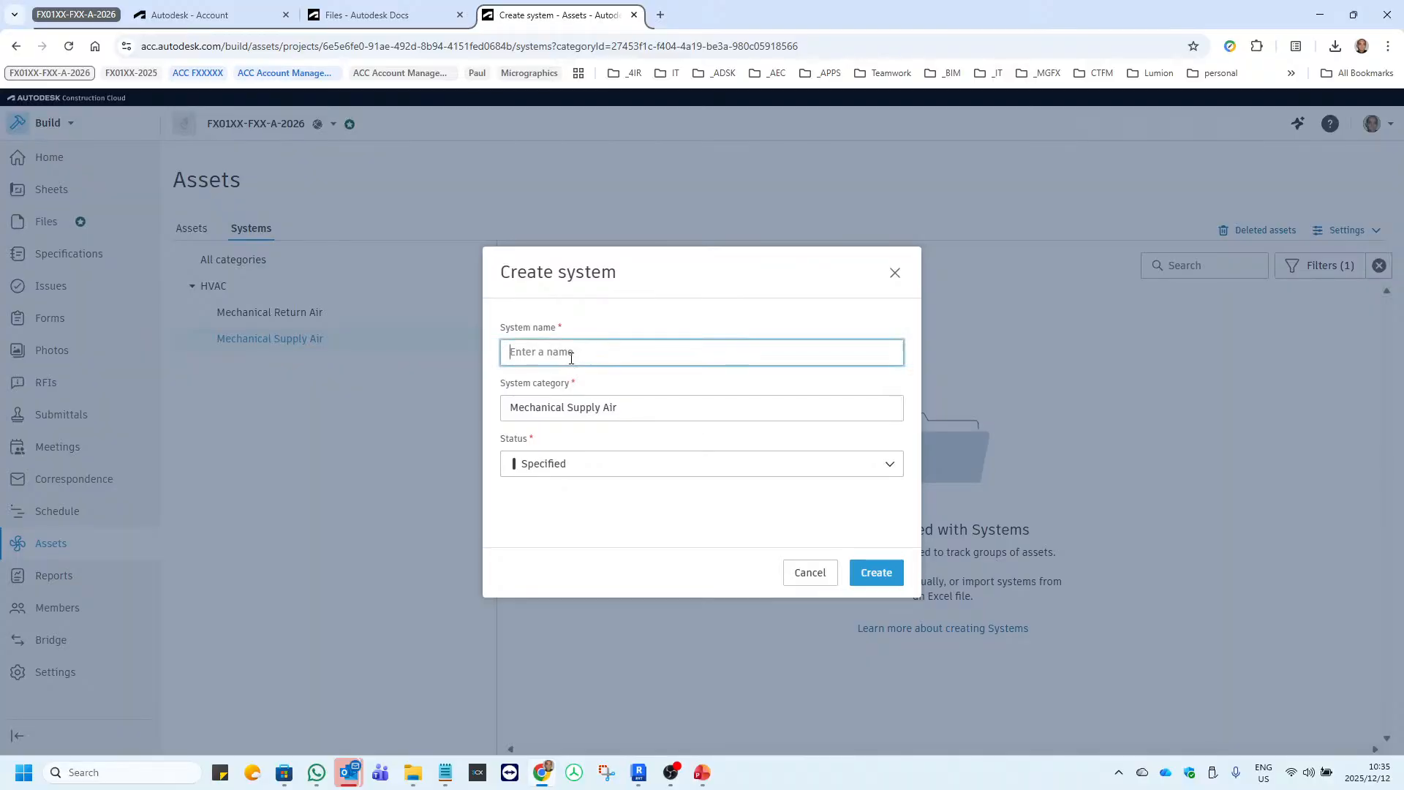
text(Mechanical Supply Air 1)
click(656, 416)
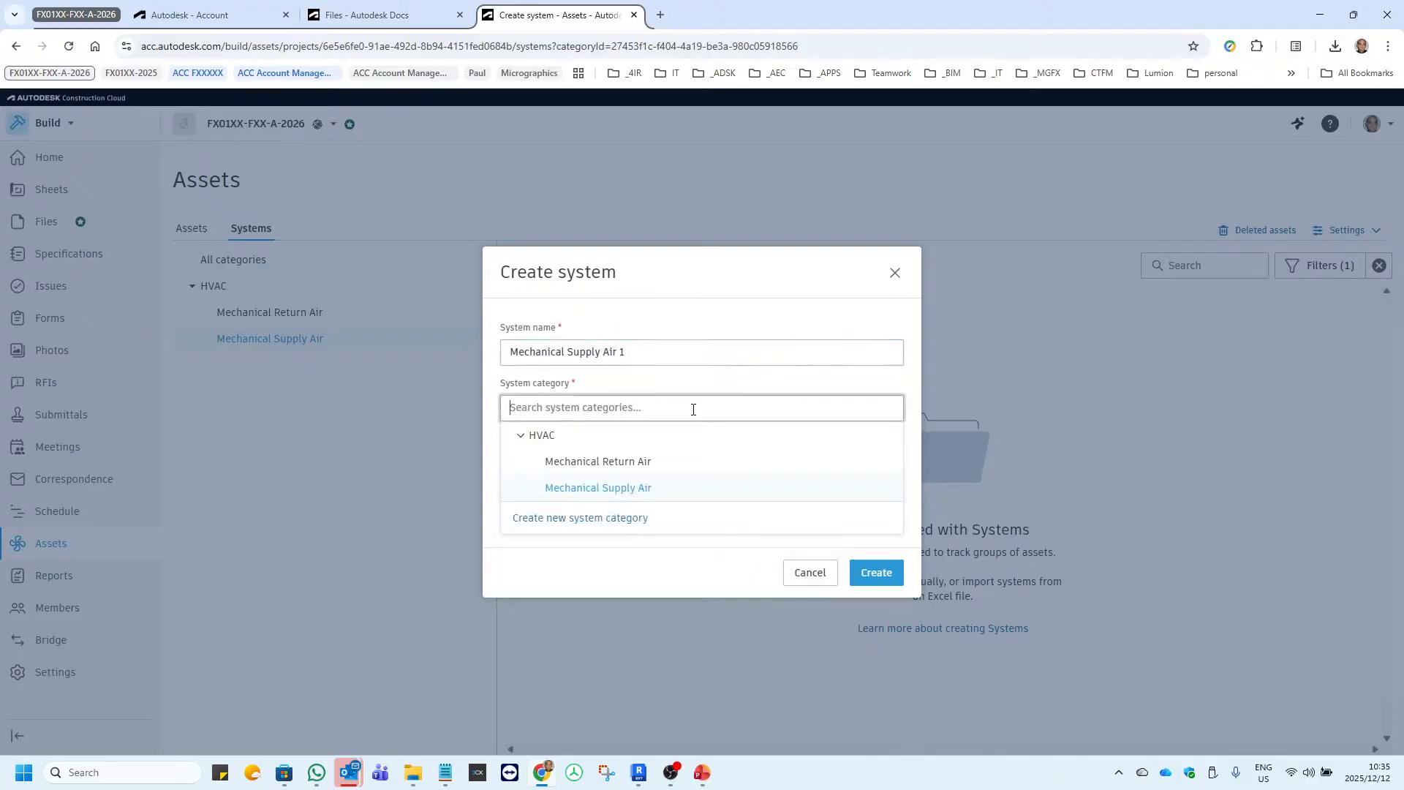
click(633, 388)
click(583, 408)
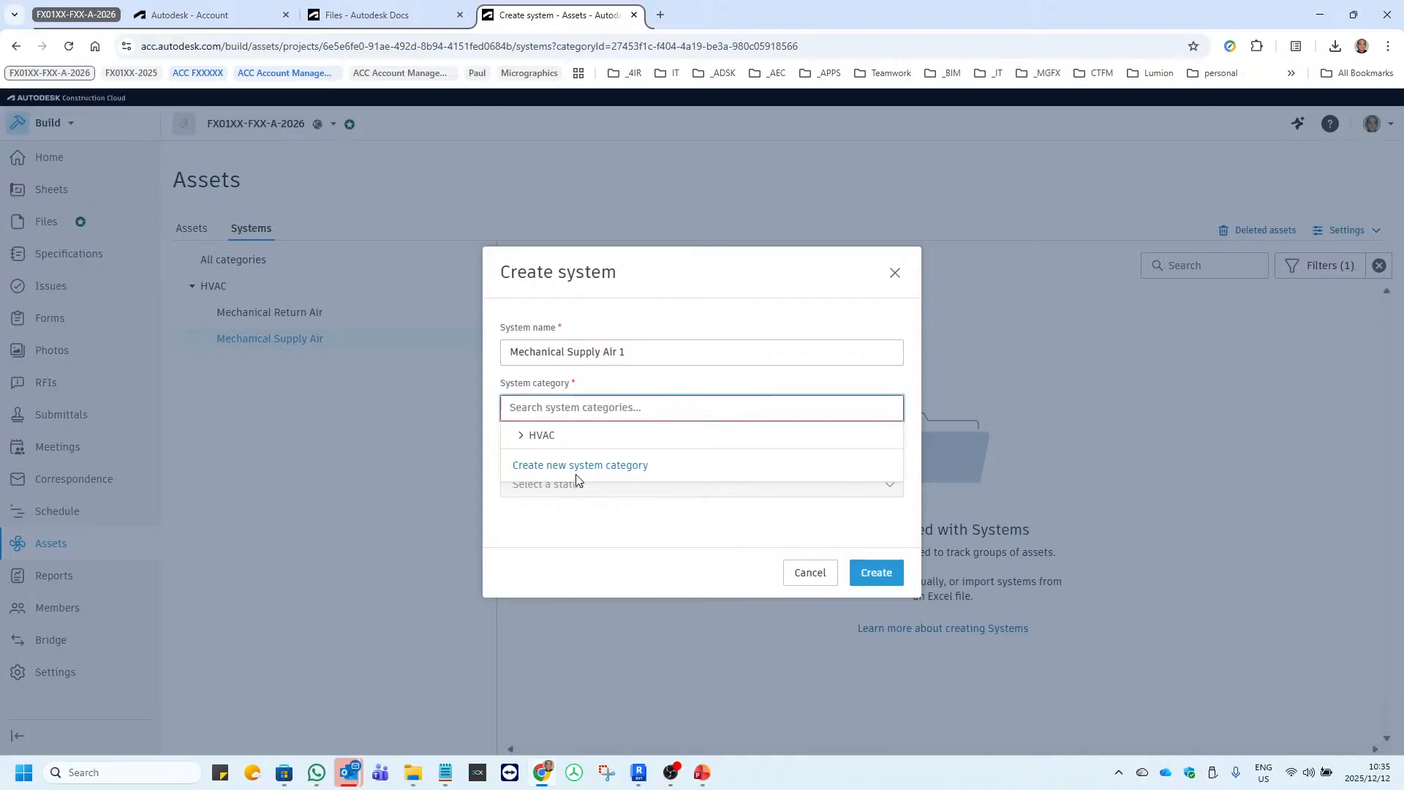
click(524, 436)
click(608, 494)
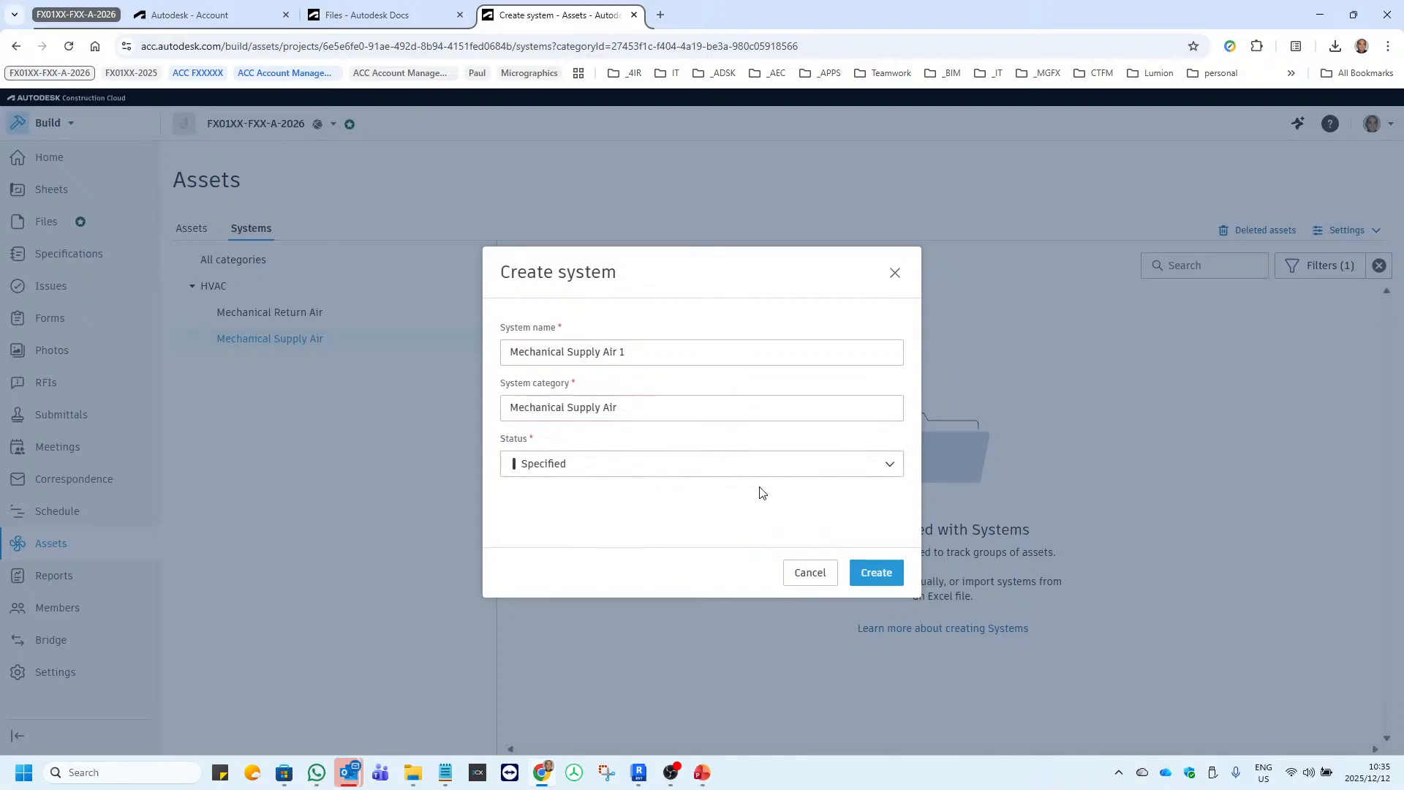
click(872, 578)
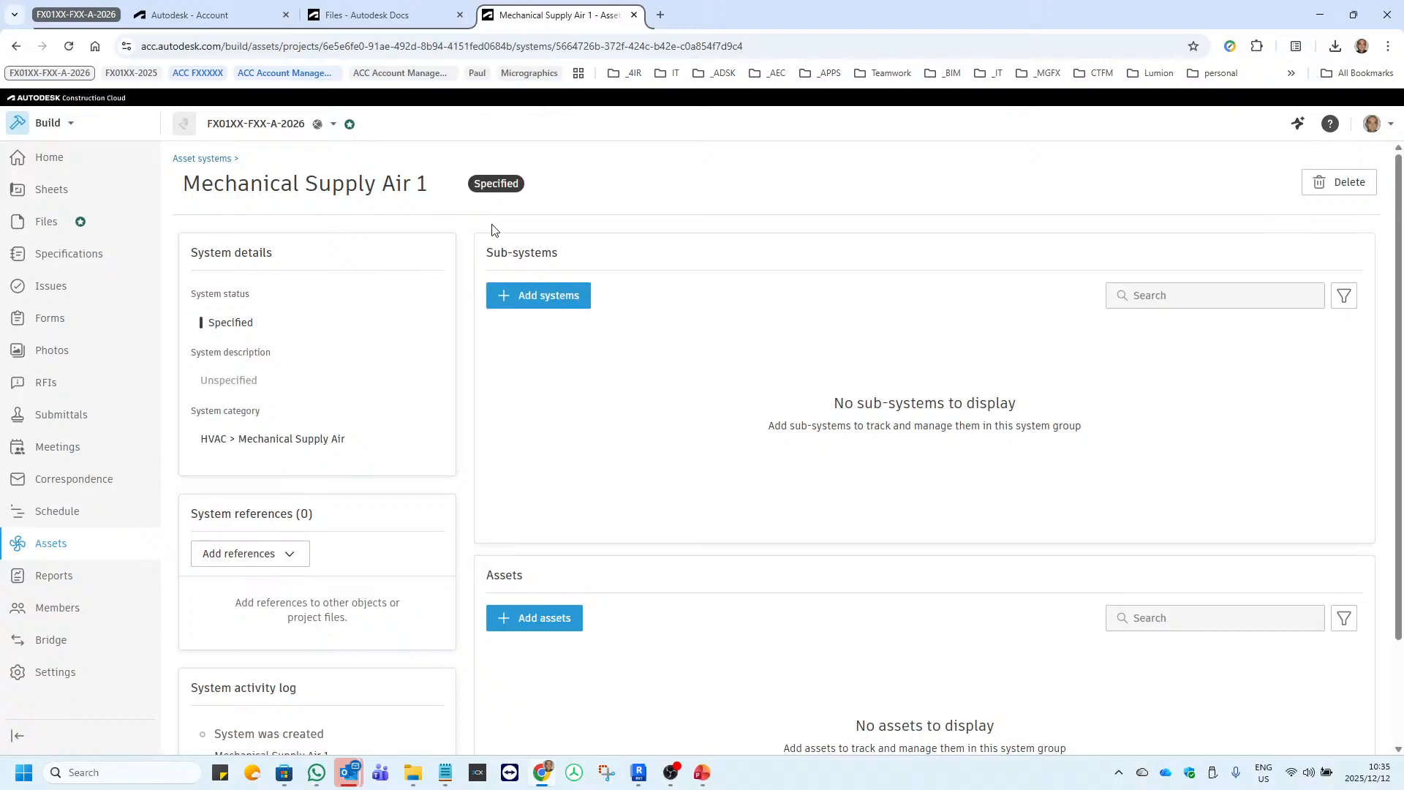
Start adding assets to the Mechanical Supply Air 1 system and bring up the asset category filter choices.
scroll(571, 521, down, 2)
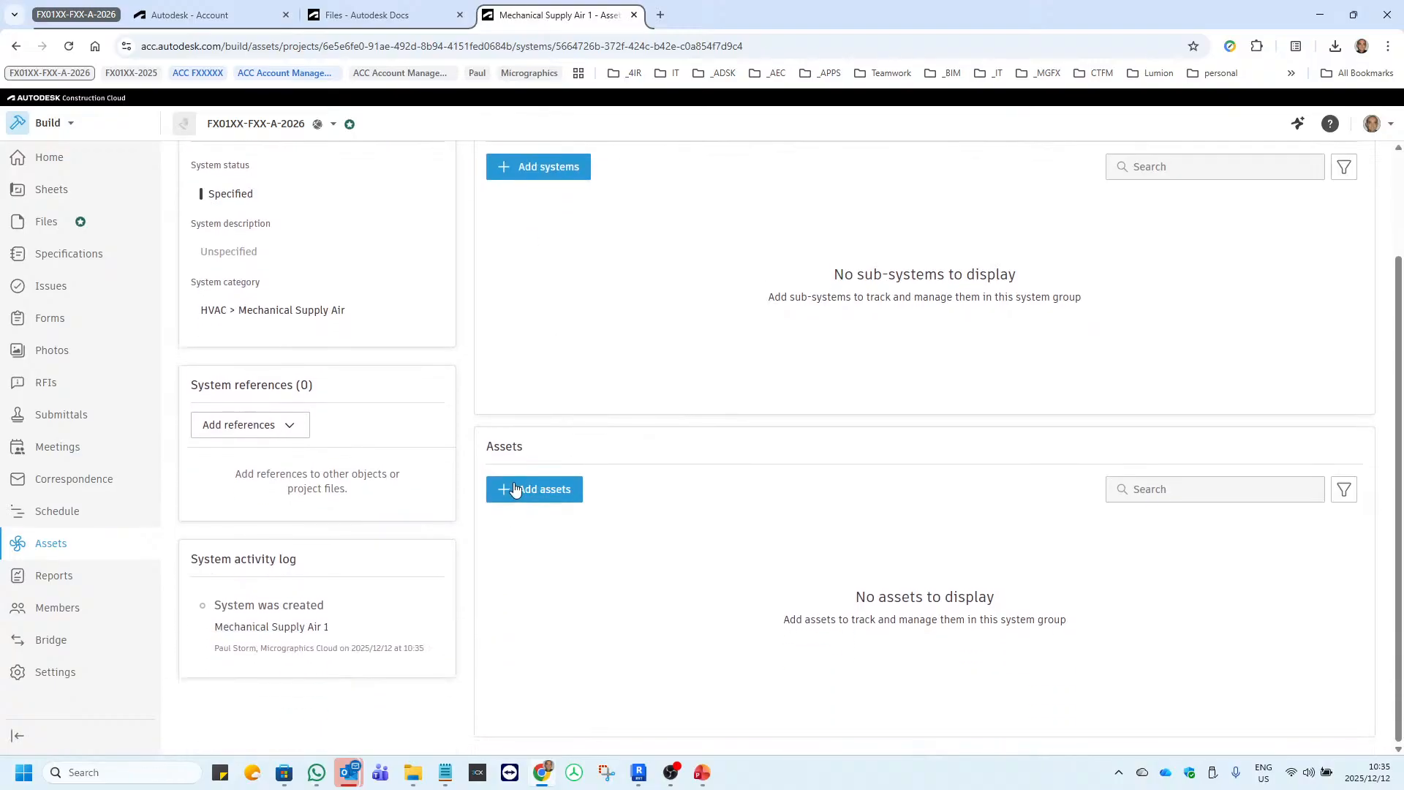
click(534, 492)
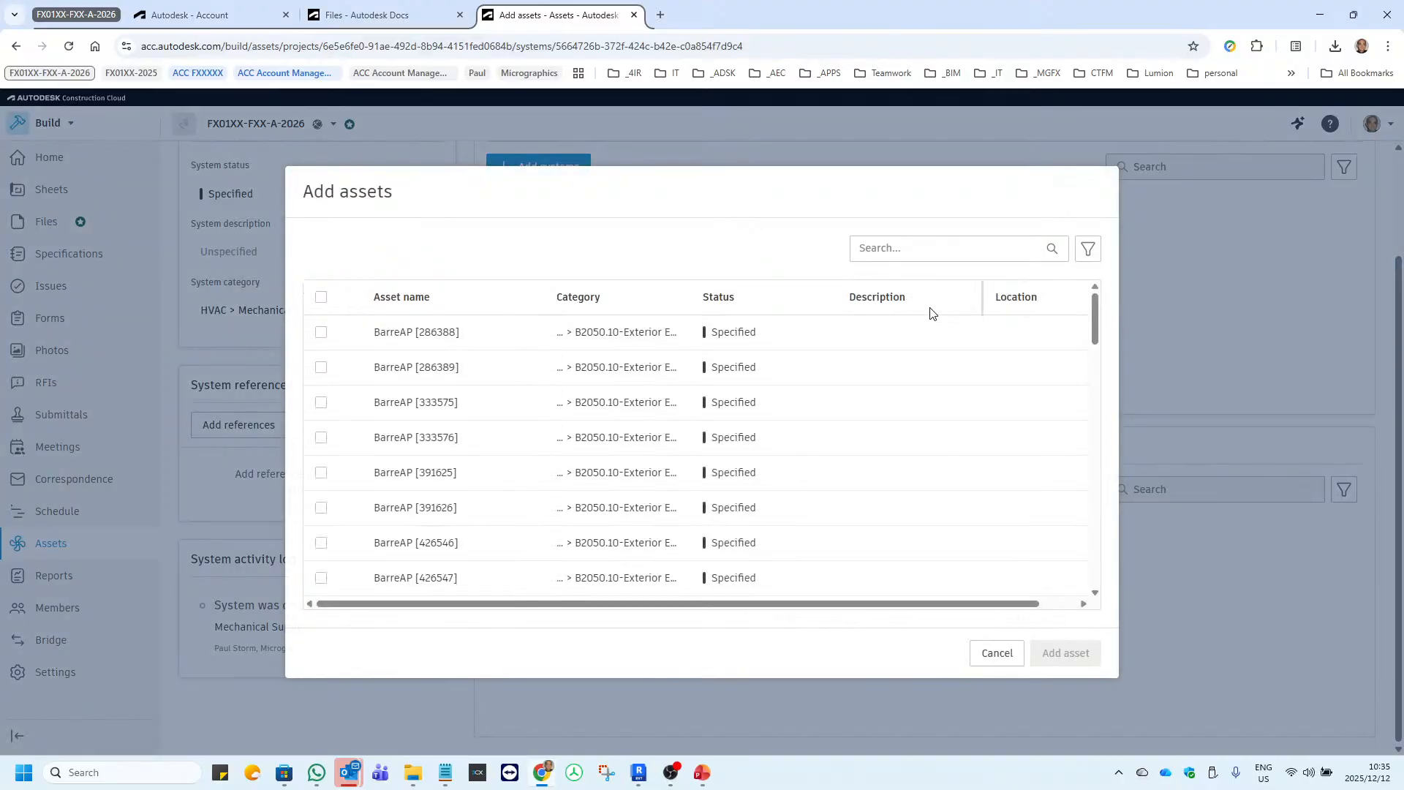
click(913, 248)
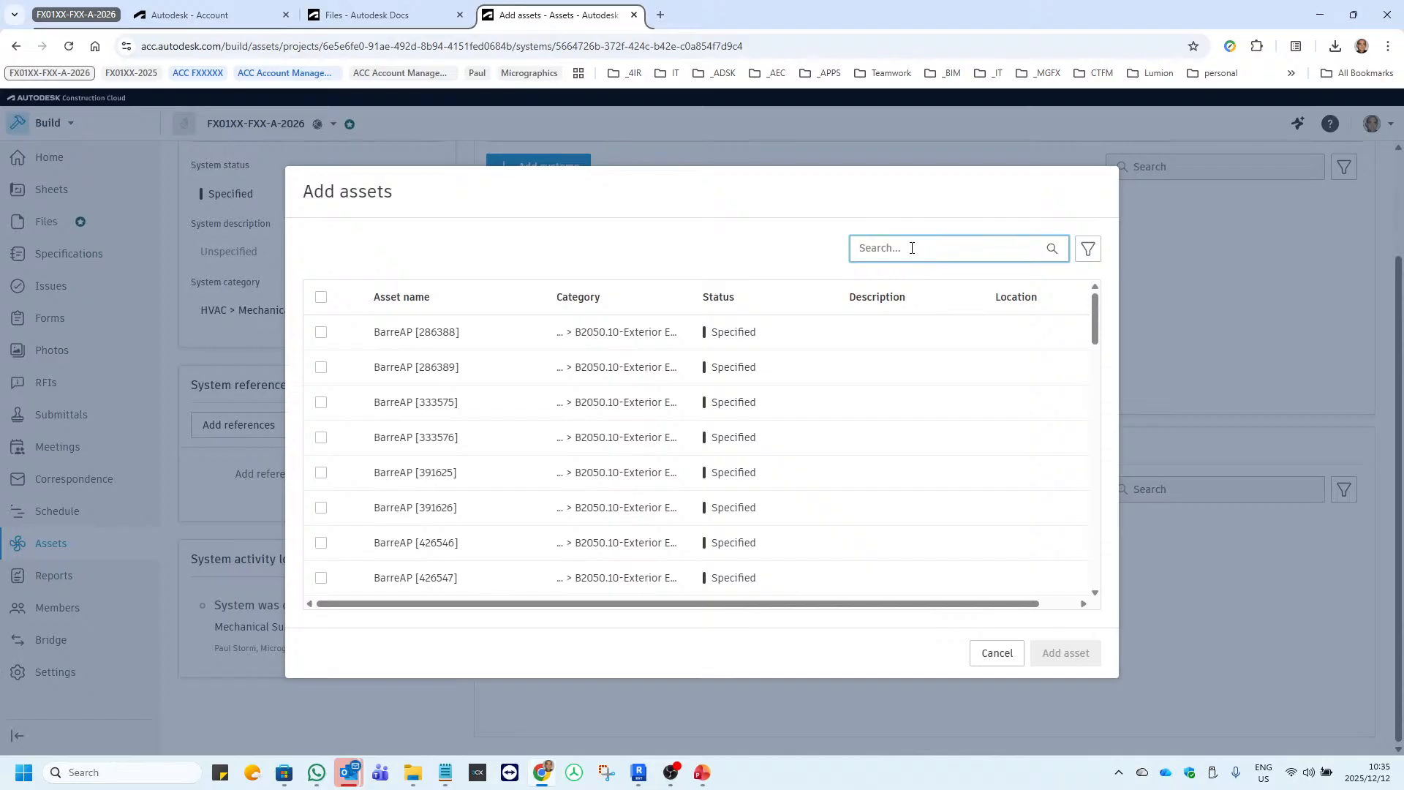
click(1089, 249)
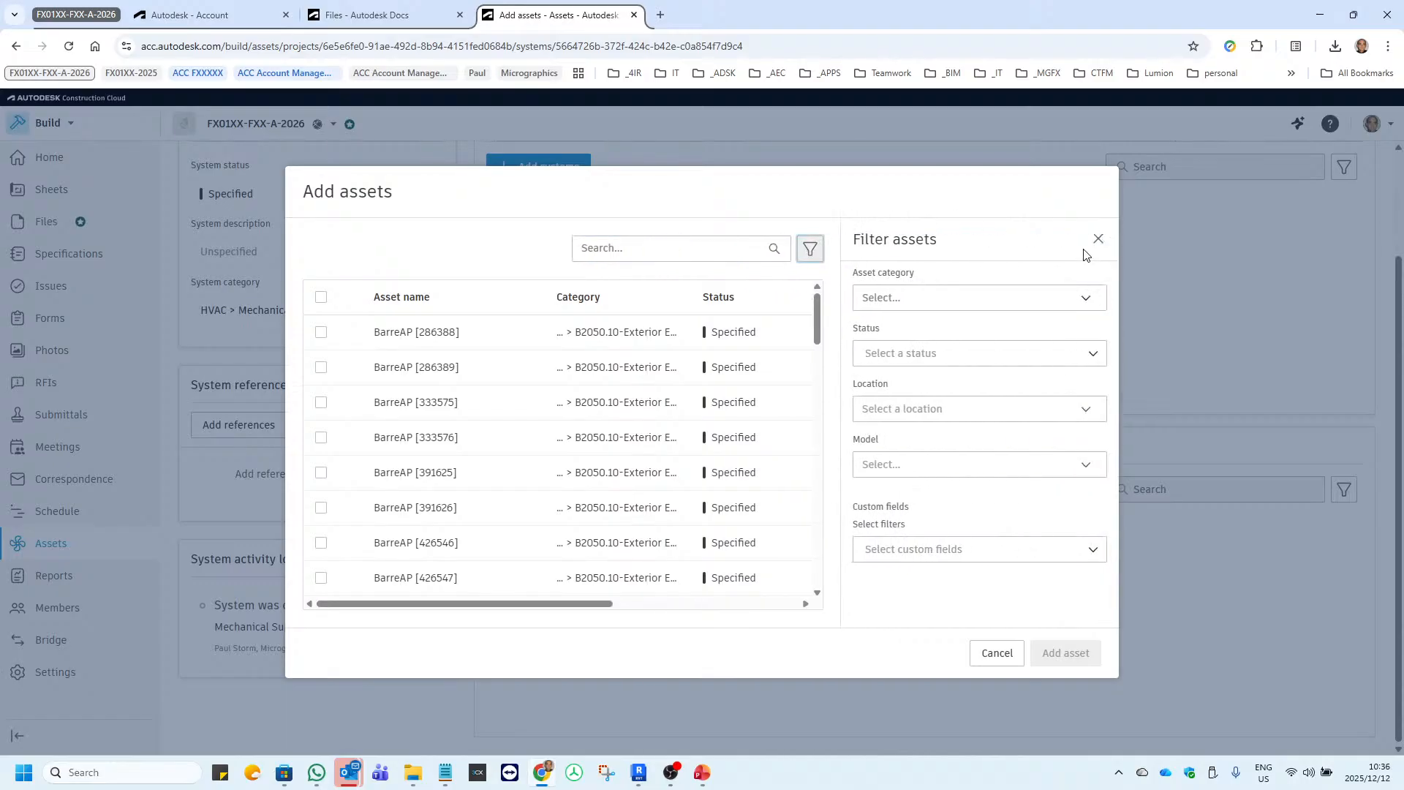
click(917, 298)
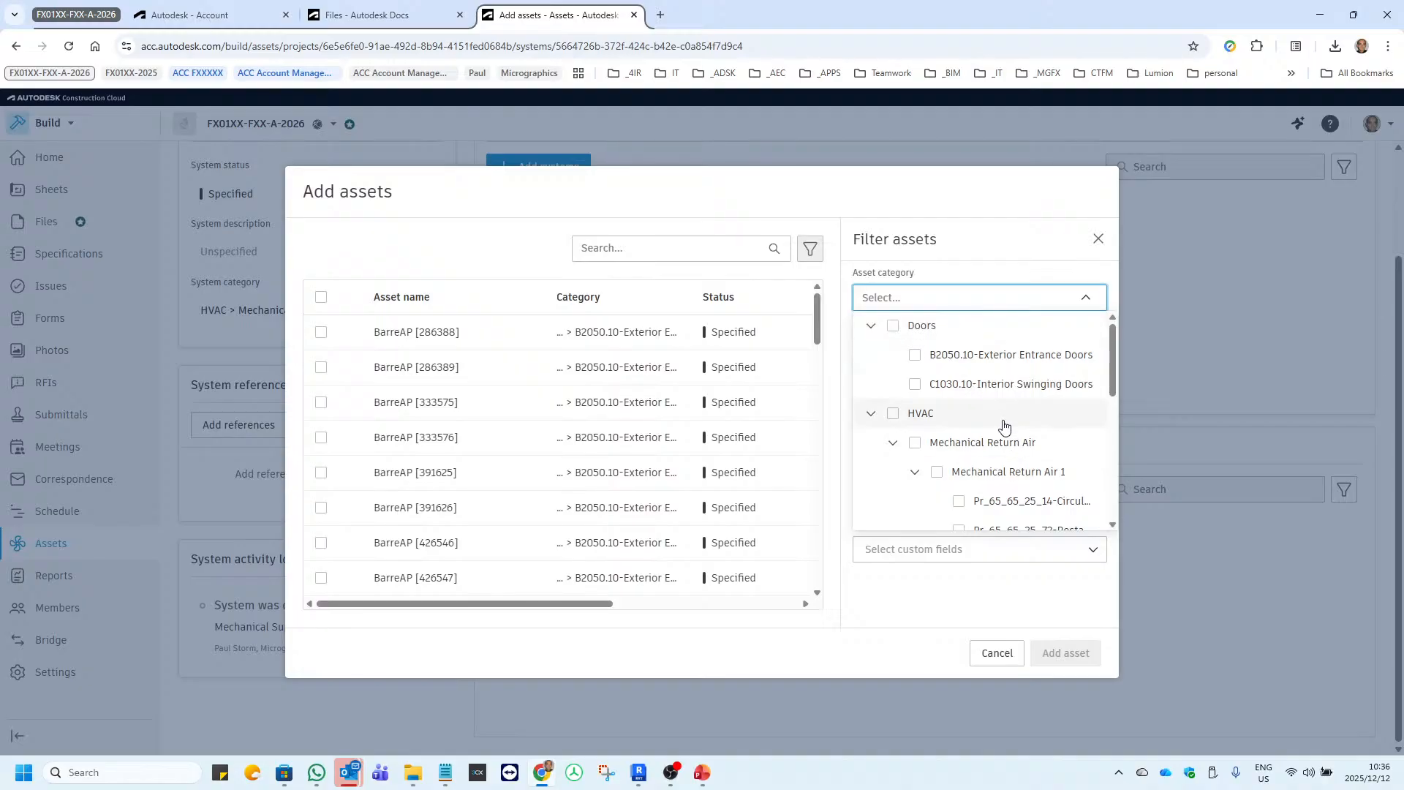
Filter the assets by HVAC category Mechanical Supply Air 1 and its subcategories Pr_65_65_25_14, Pr_65_65_25_72 and Pr_70_65_04.
scroll(1038, 474, down, 2)
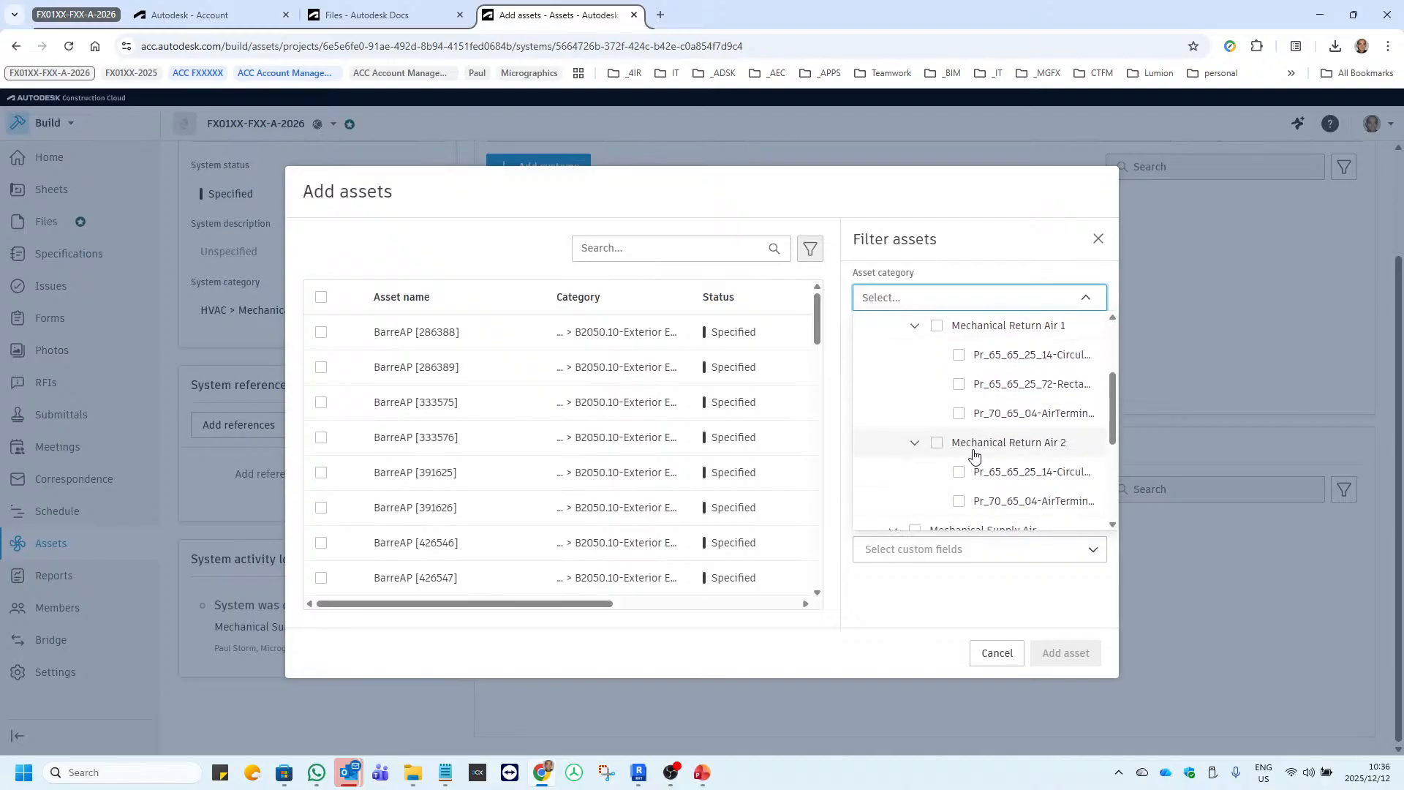
scroll(975, 455, up, 1)
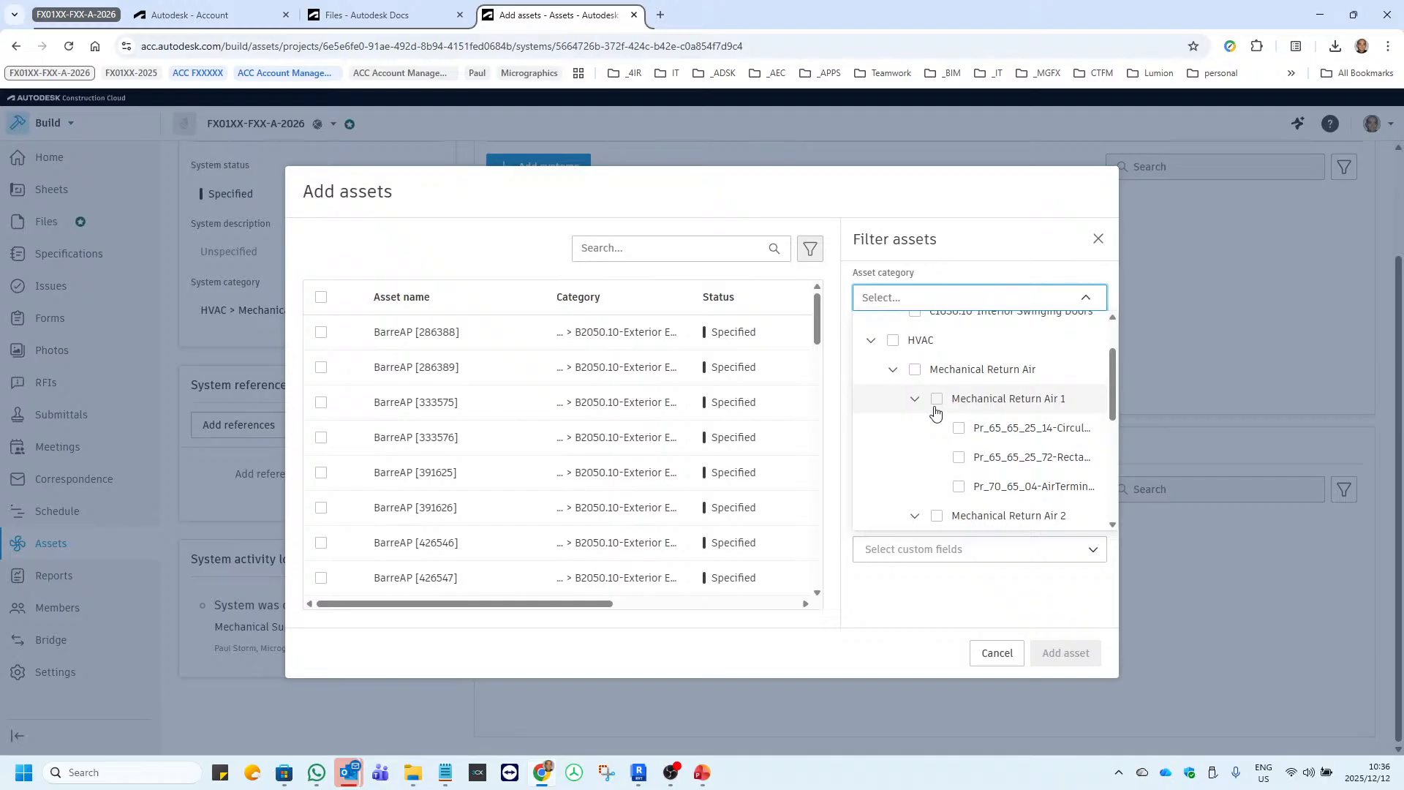
click(893, 370)
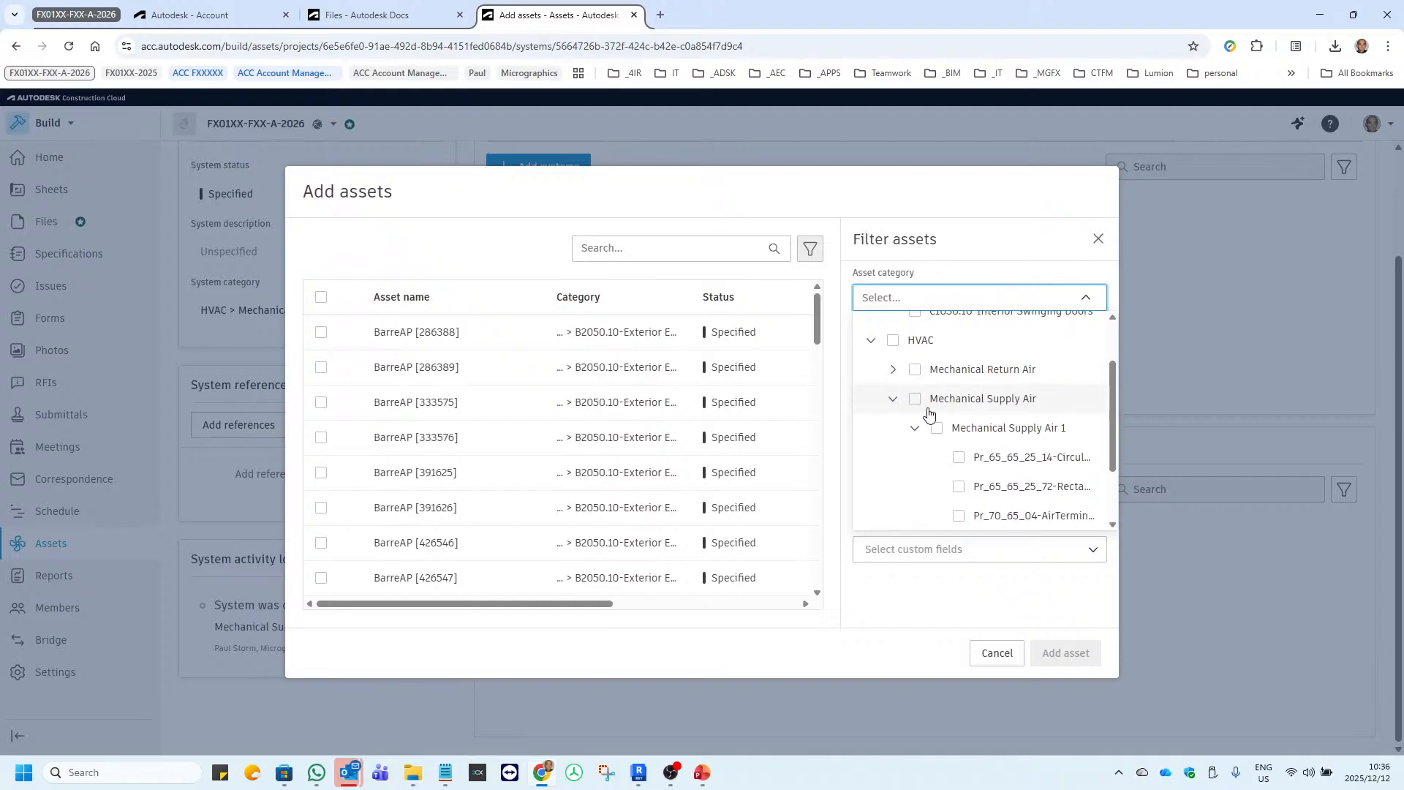
click(1019, 435)
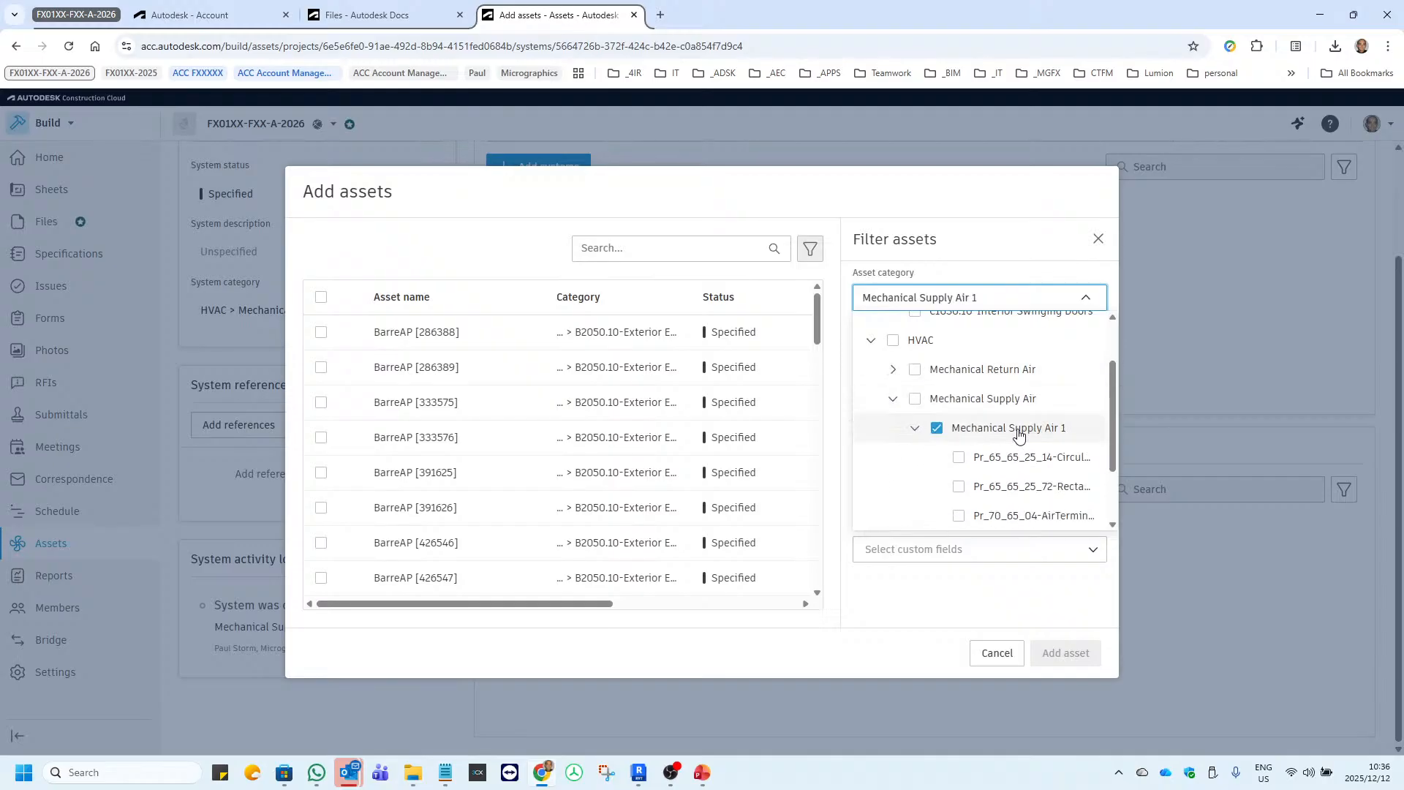
click(959, 457)
scroll(991, 457, down, 1)
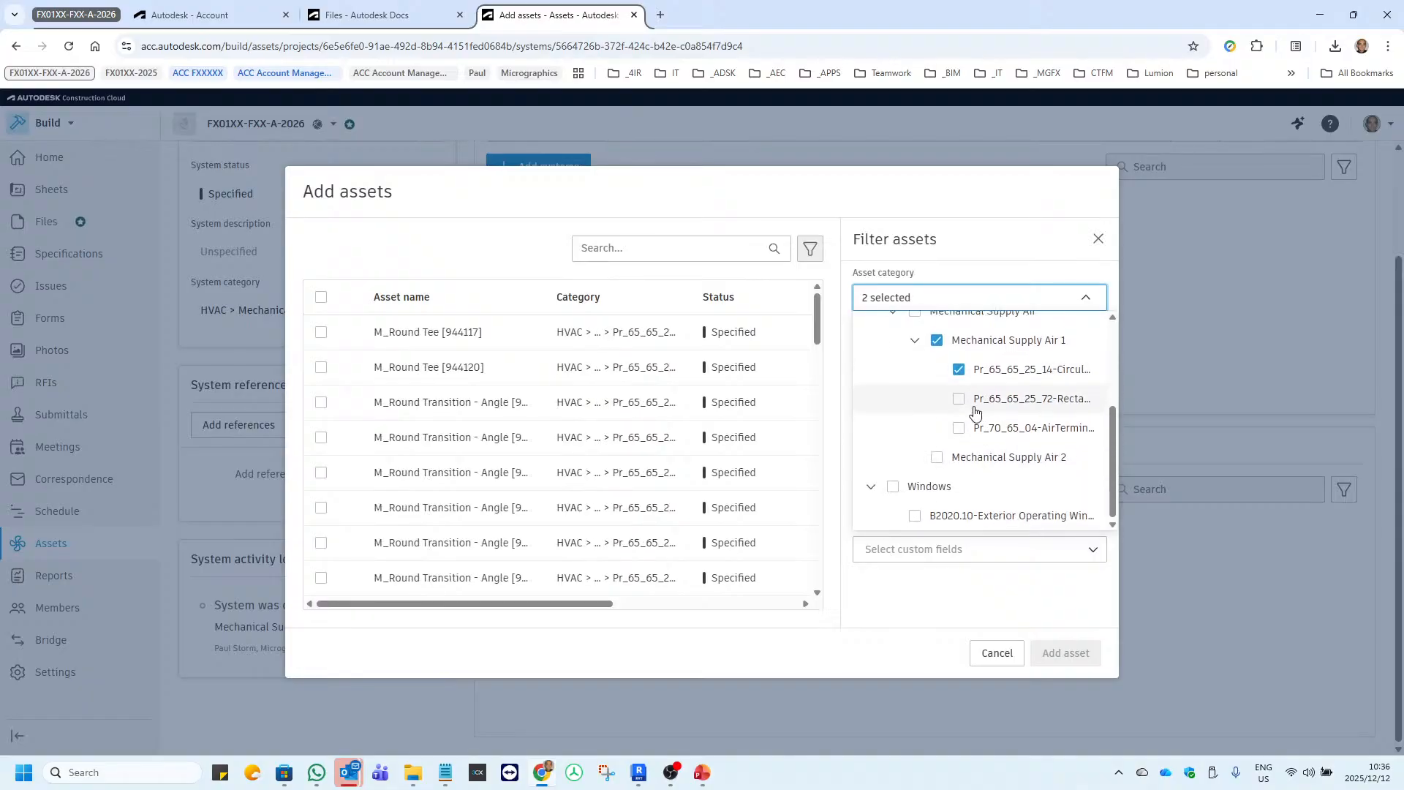
click(962, 400)
click(961, 429)
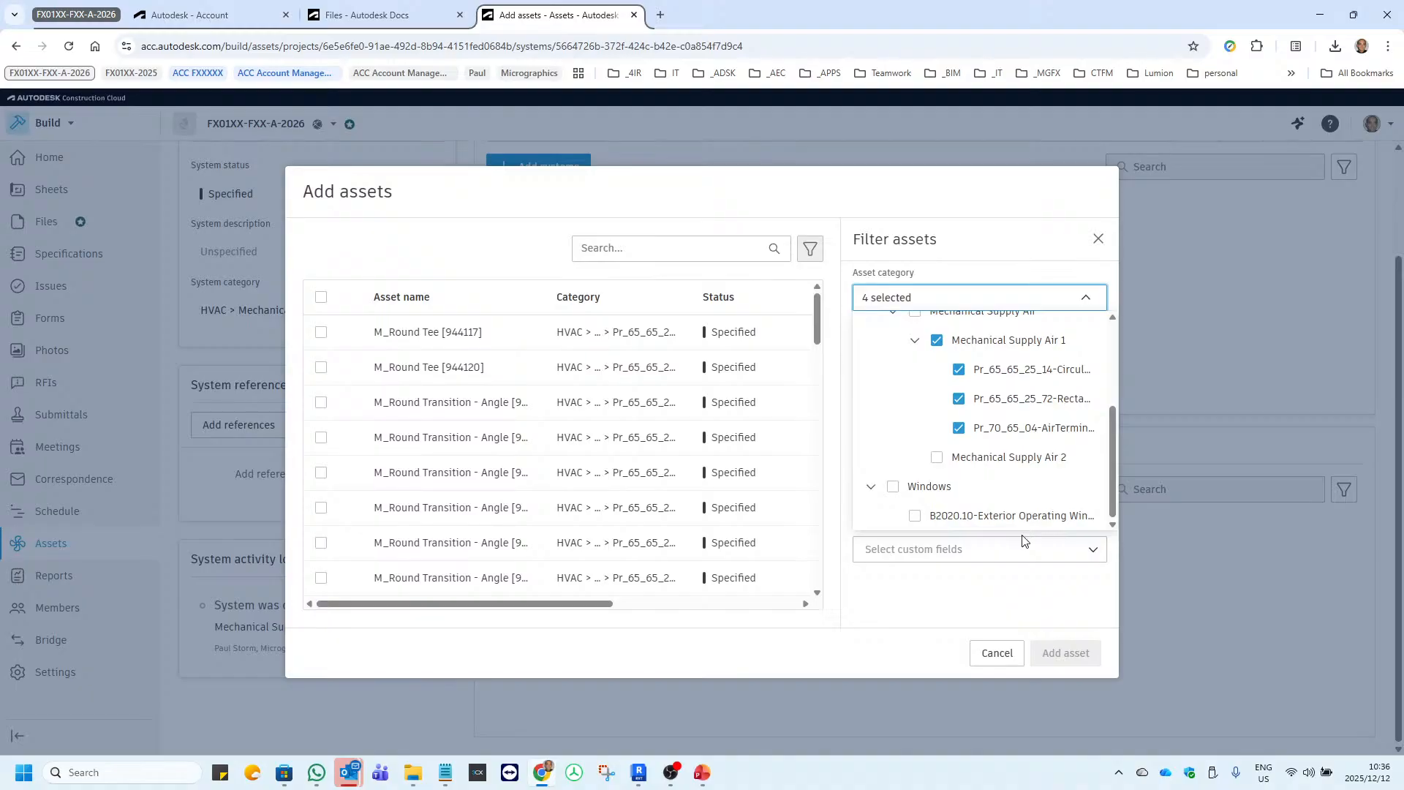
scroll(980, 425, up, 1)
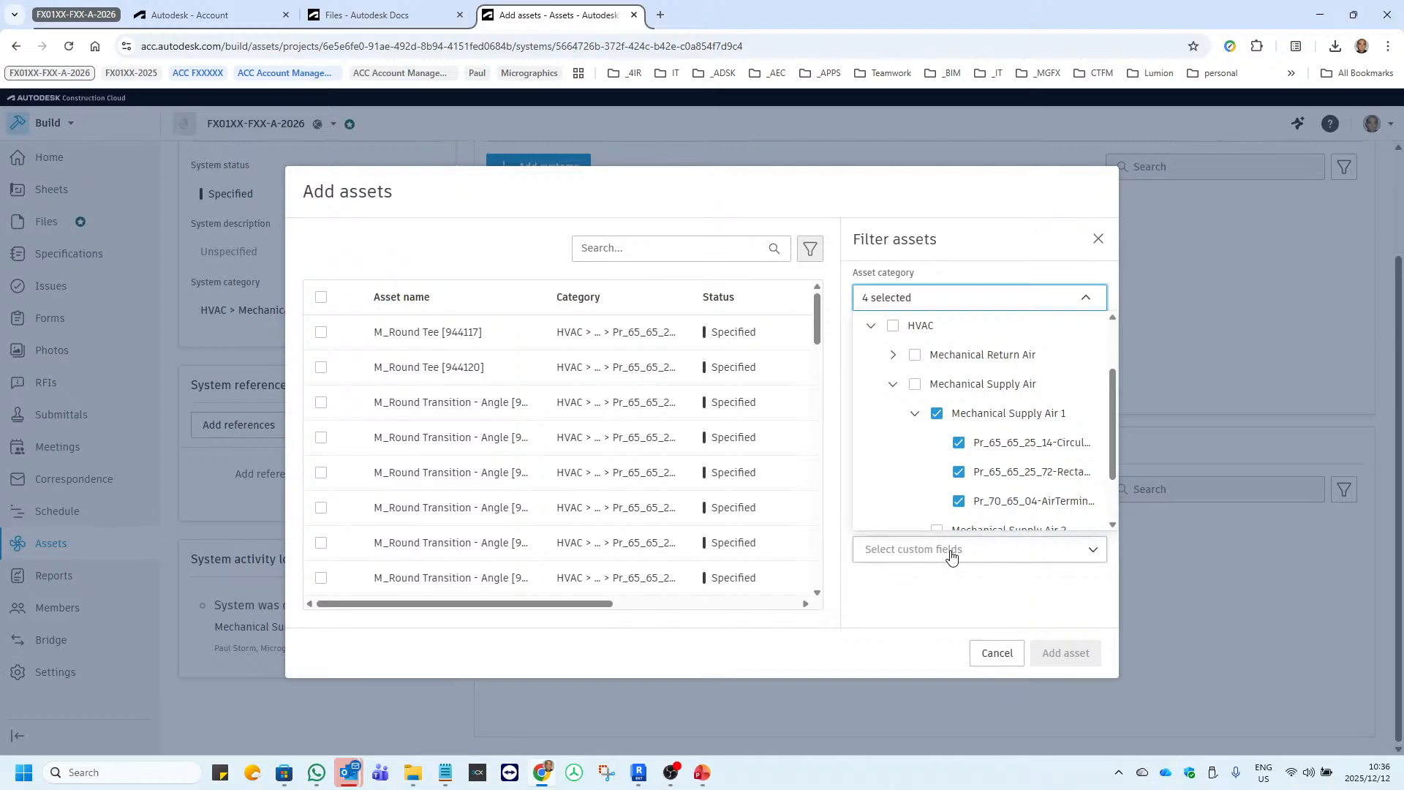
click(951, 554)
click(951, 510)
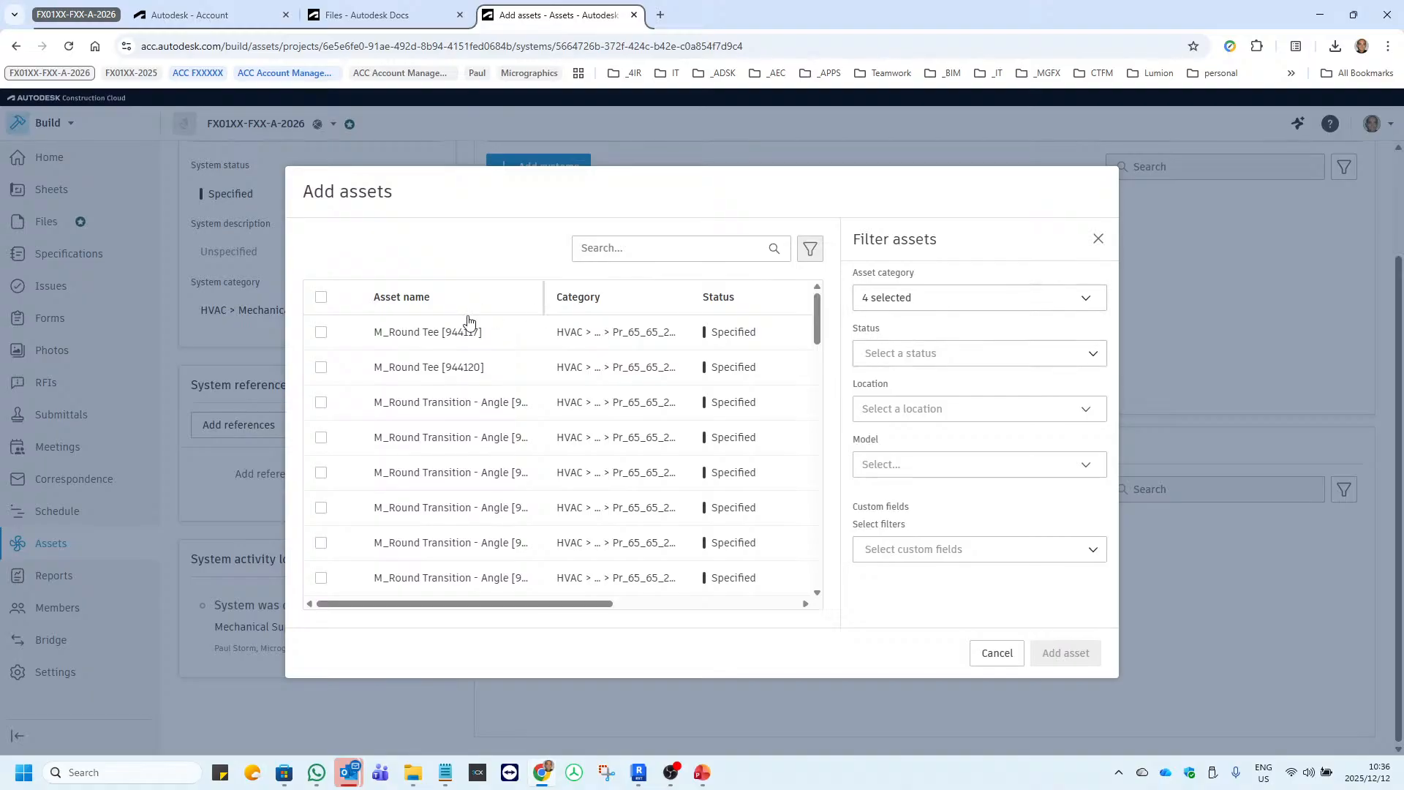
Select all listed filtered assets, add them to the Mechanical Supply Air 1 system, and look through its asset list.
click(322, 297)
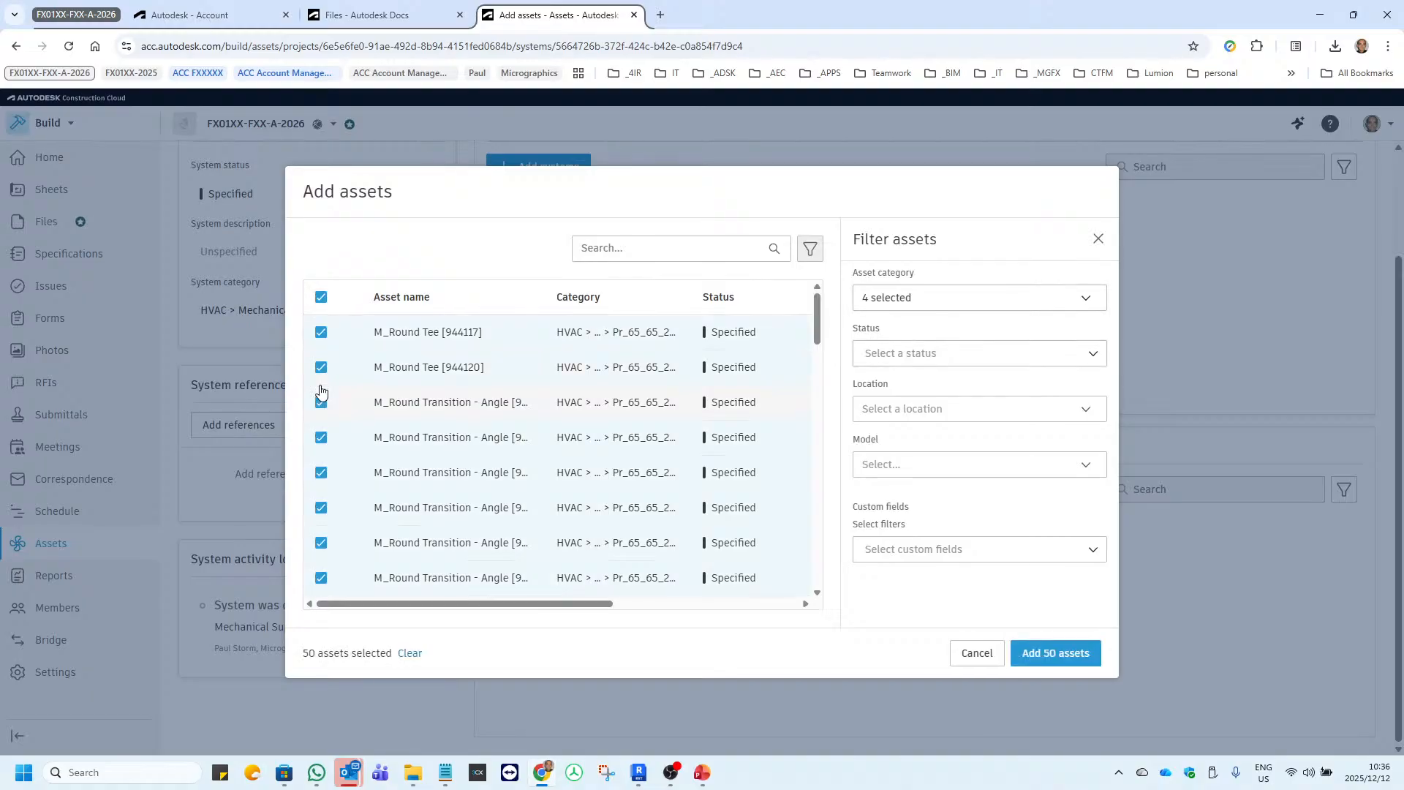
click(1039, 655)
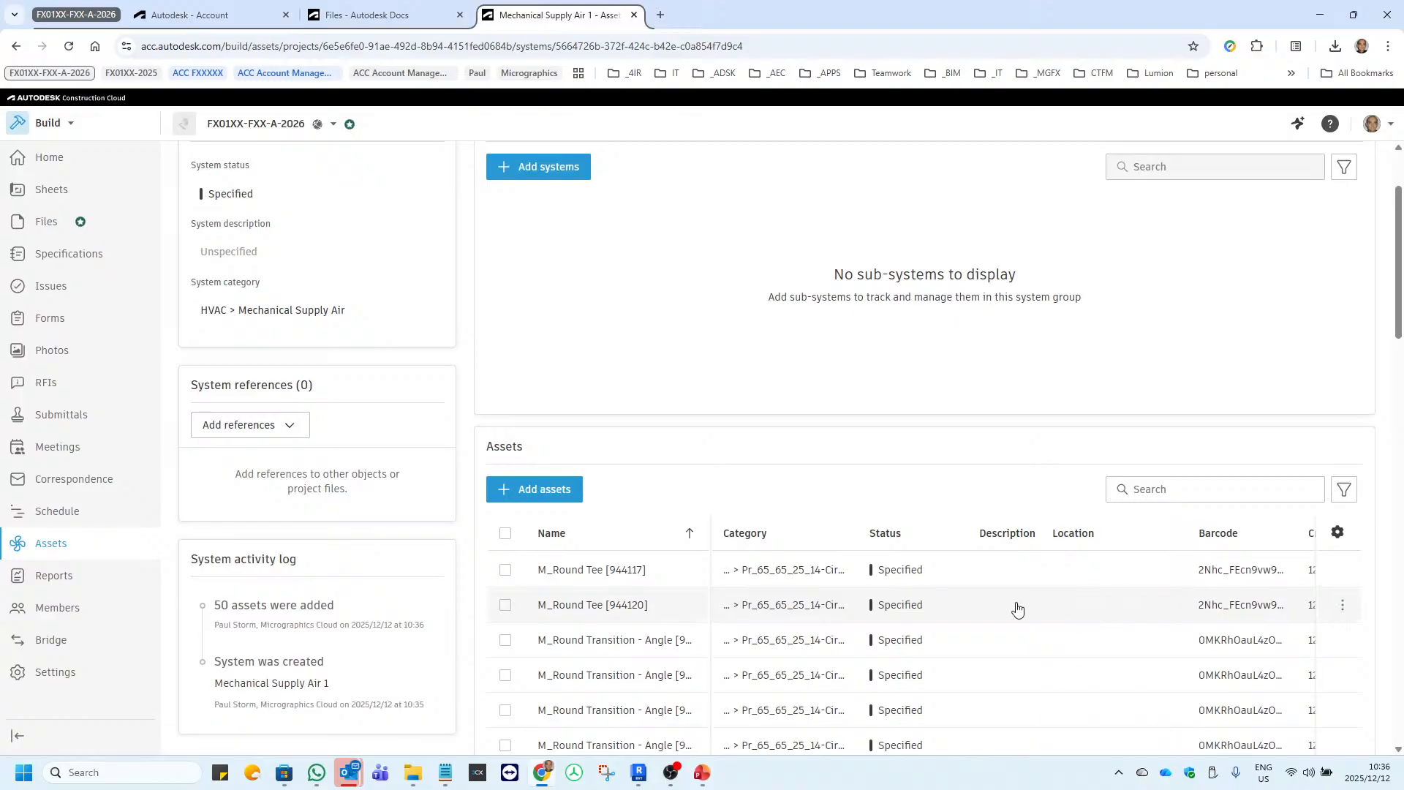
scroll(807, 575, down, 4)
scroll(808, 576, down, 10)
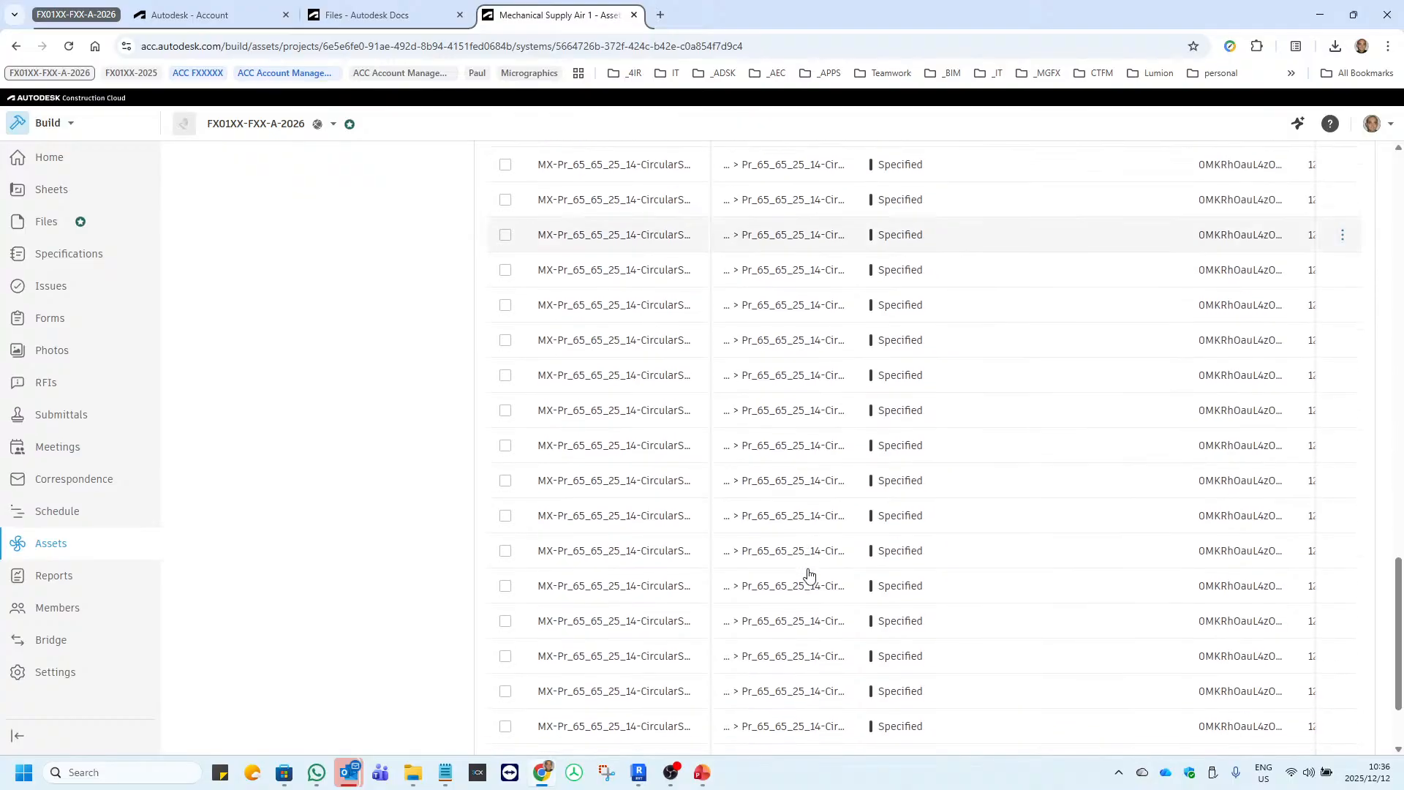
scroll(809, 576, up, 12)
scroll(809, 575, up, 5)
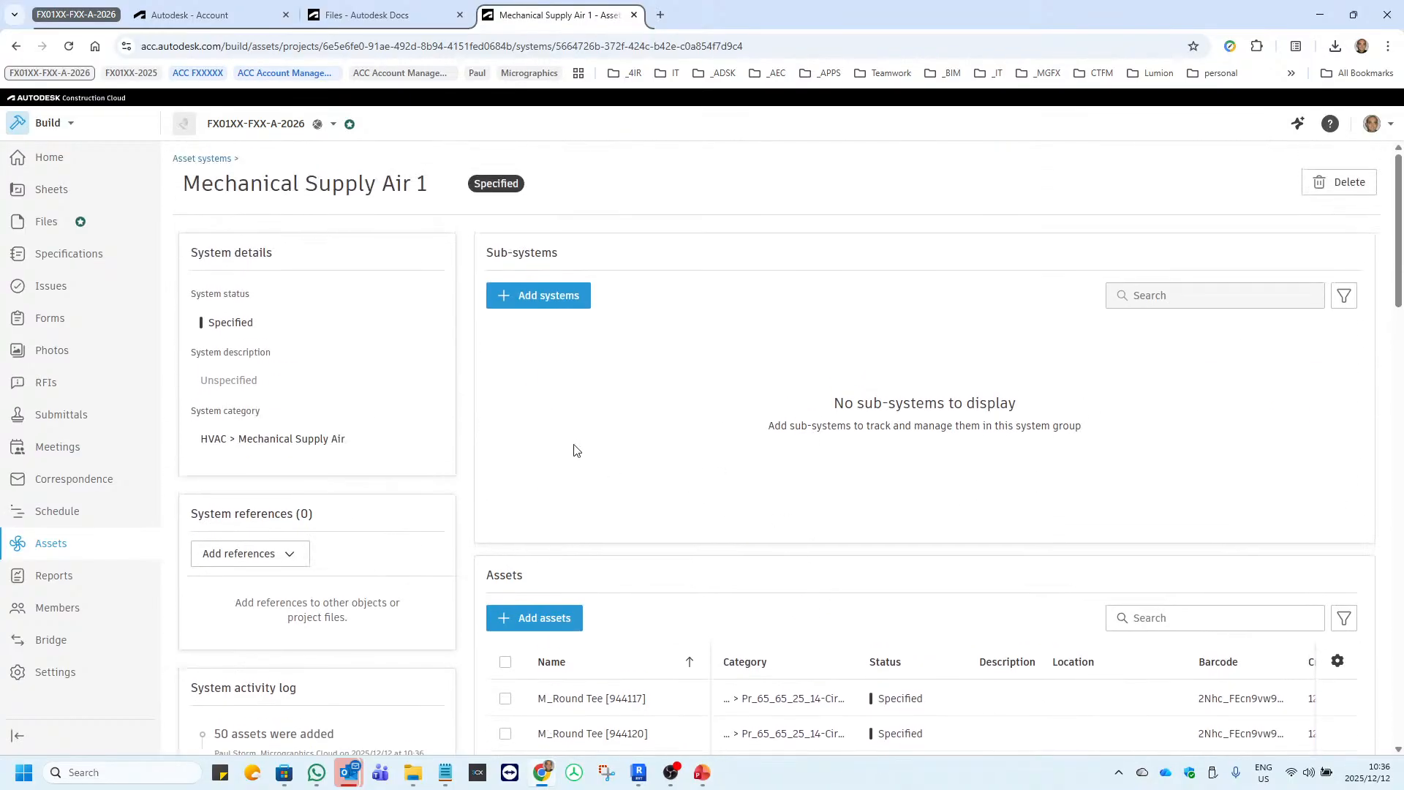
Reopen Mechanical Supply Air 1 from the systems list and review its details, available reference types, activity log and assets.
click(216, 158)
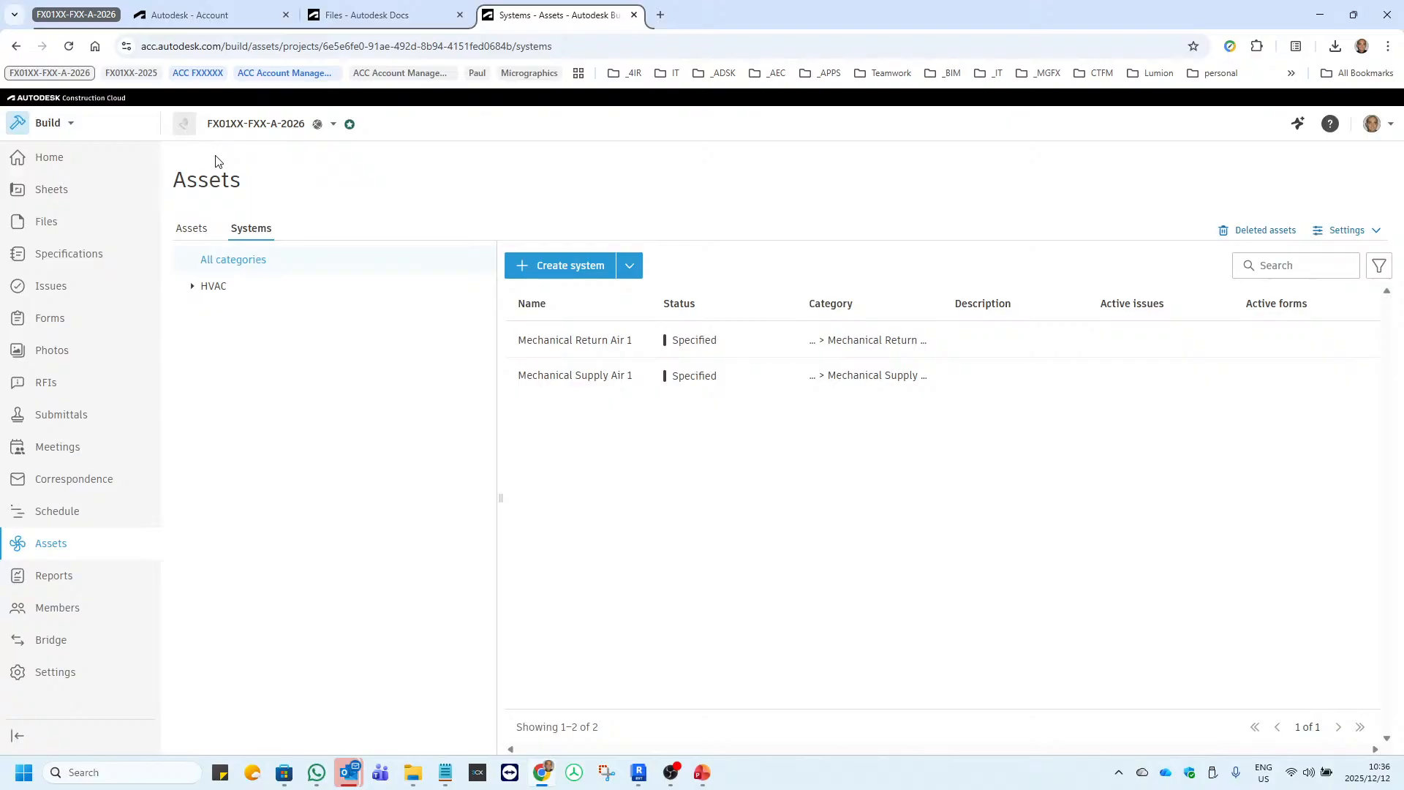
click(566, 382)
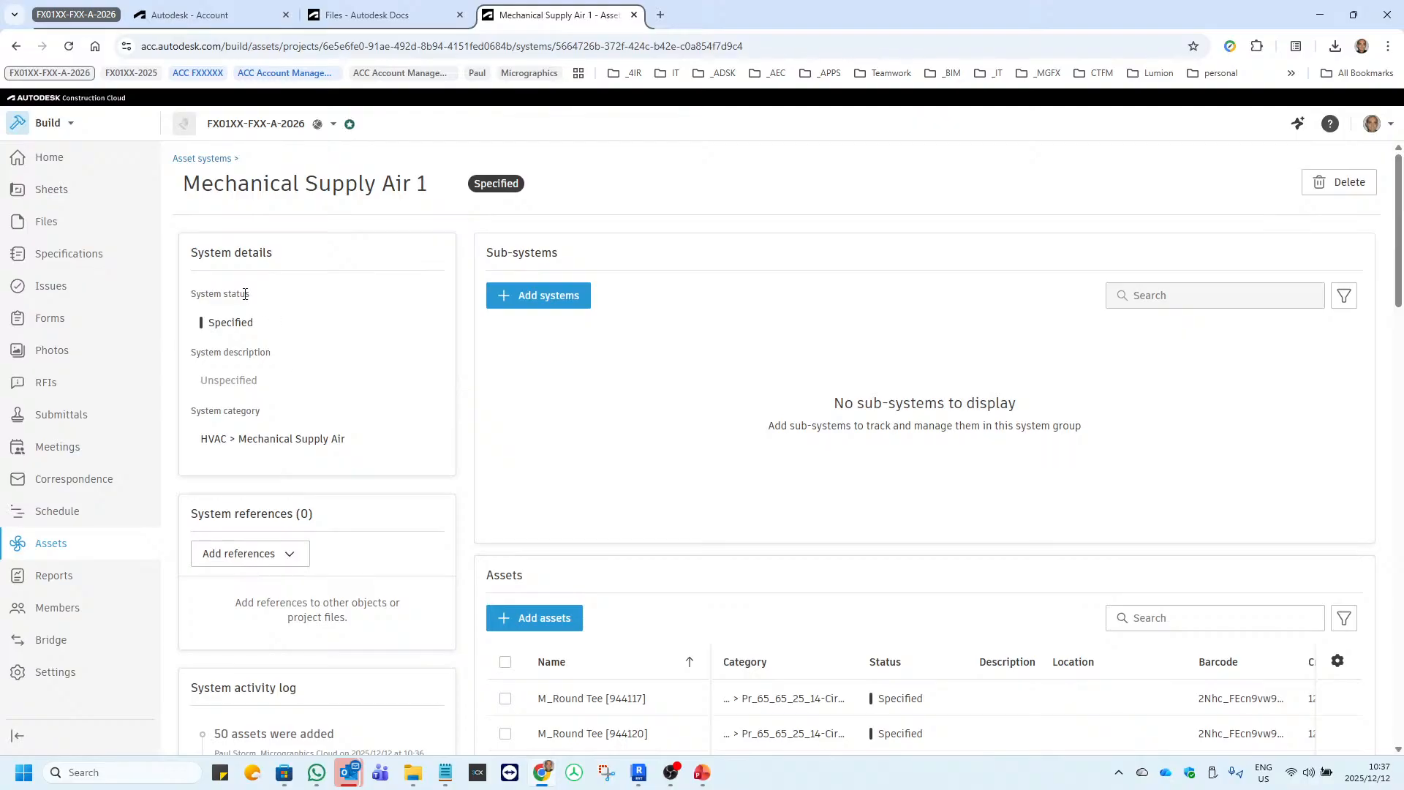
click(270, 326)
click(270, 325)
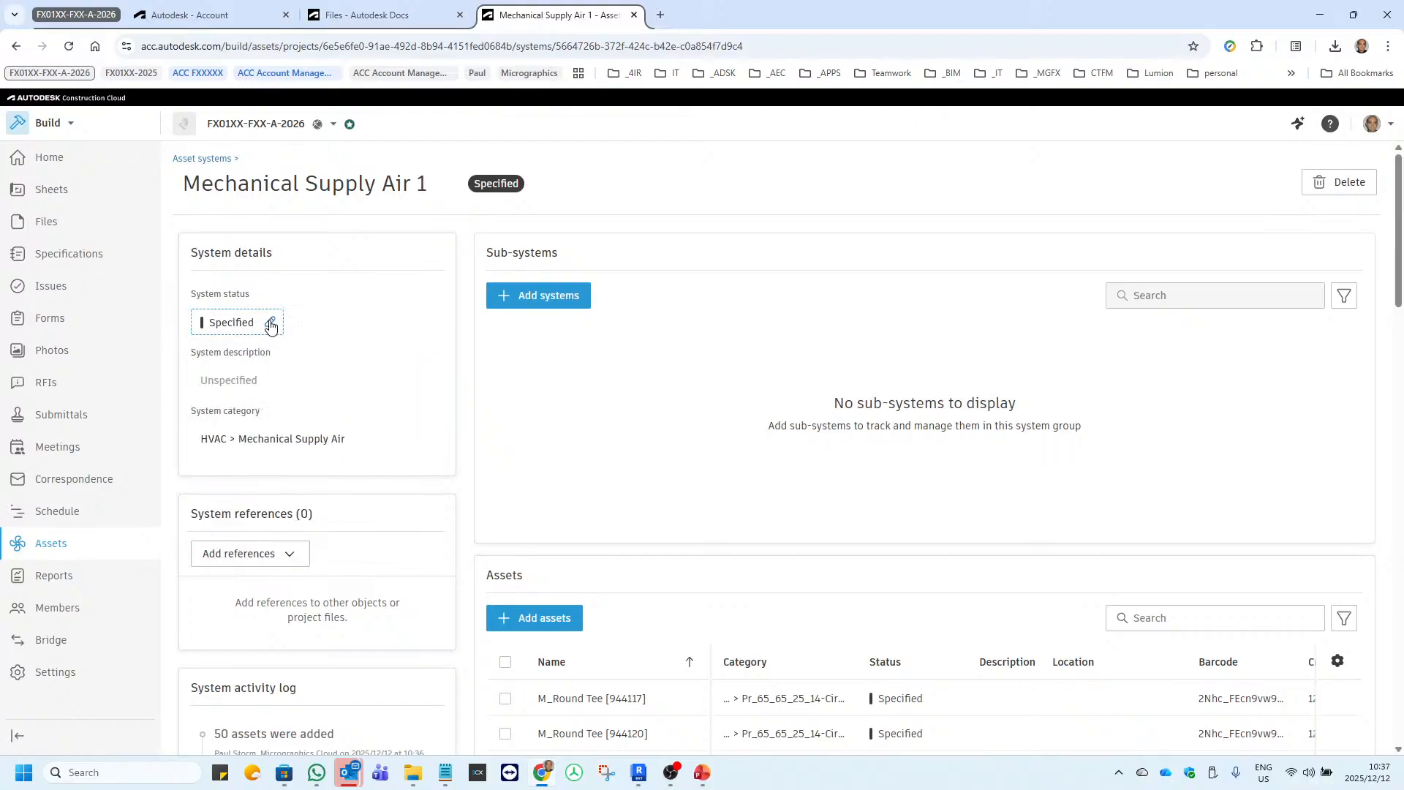
scroll(282, 358, down, 1)
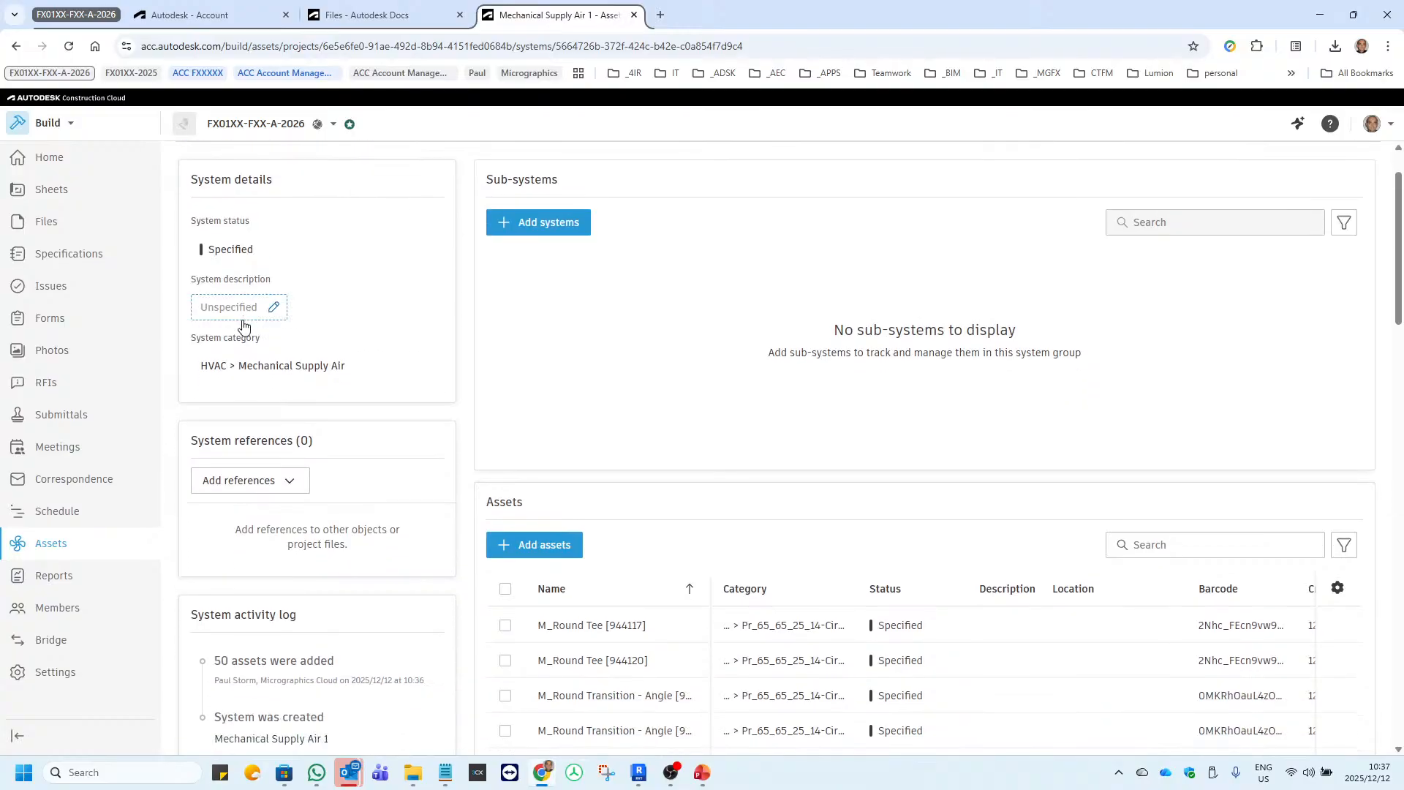
scroll(376, 364, down, 2)
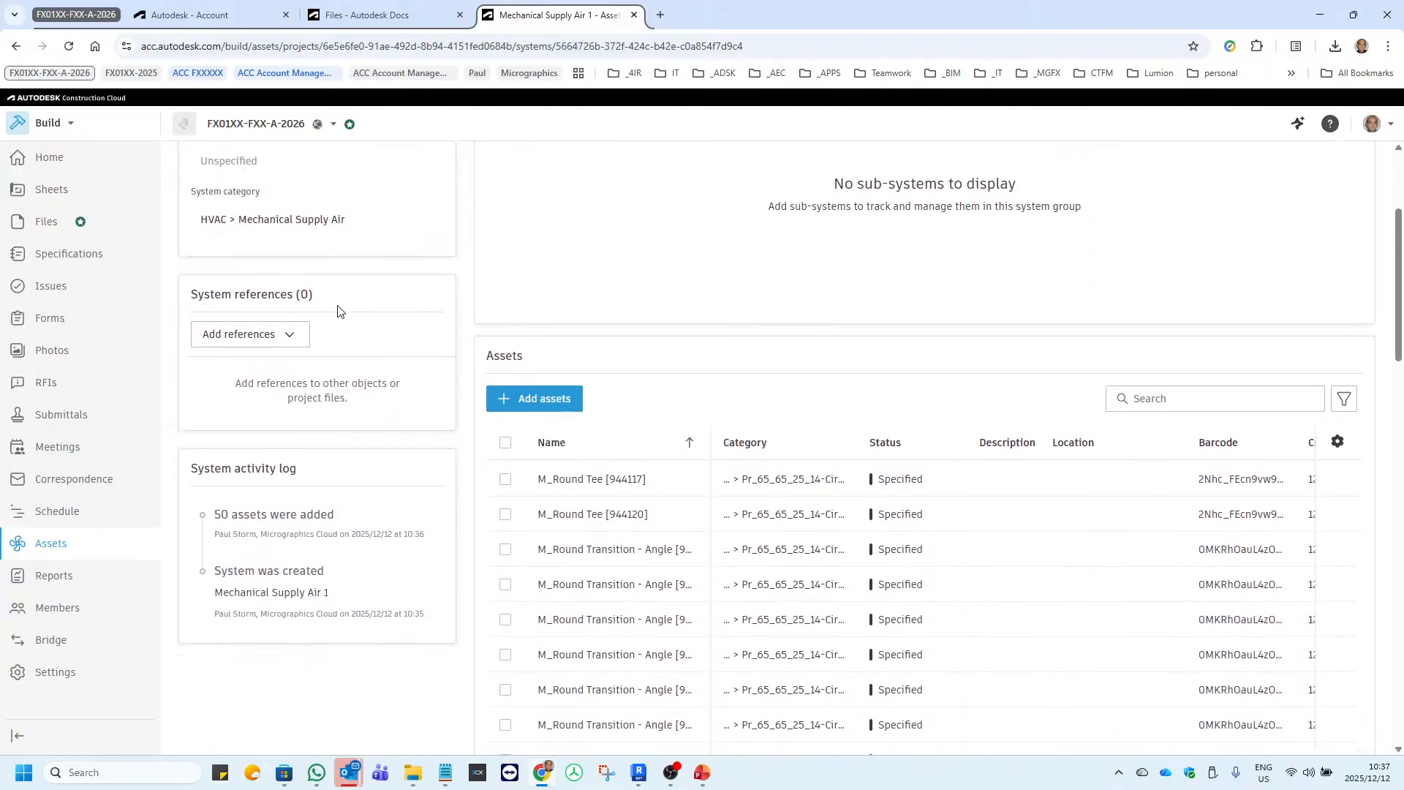
click(294, 334)
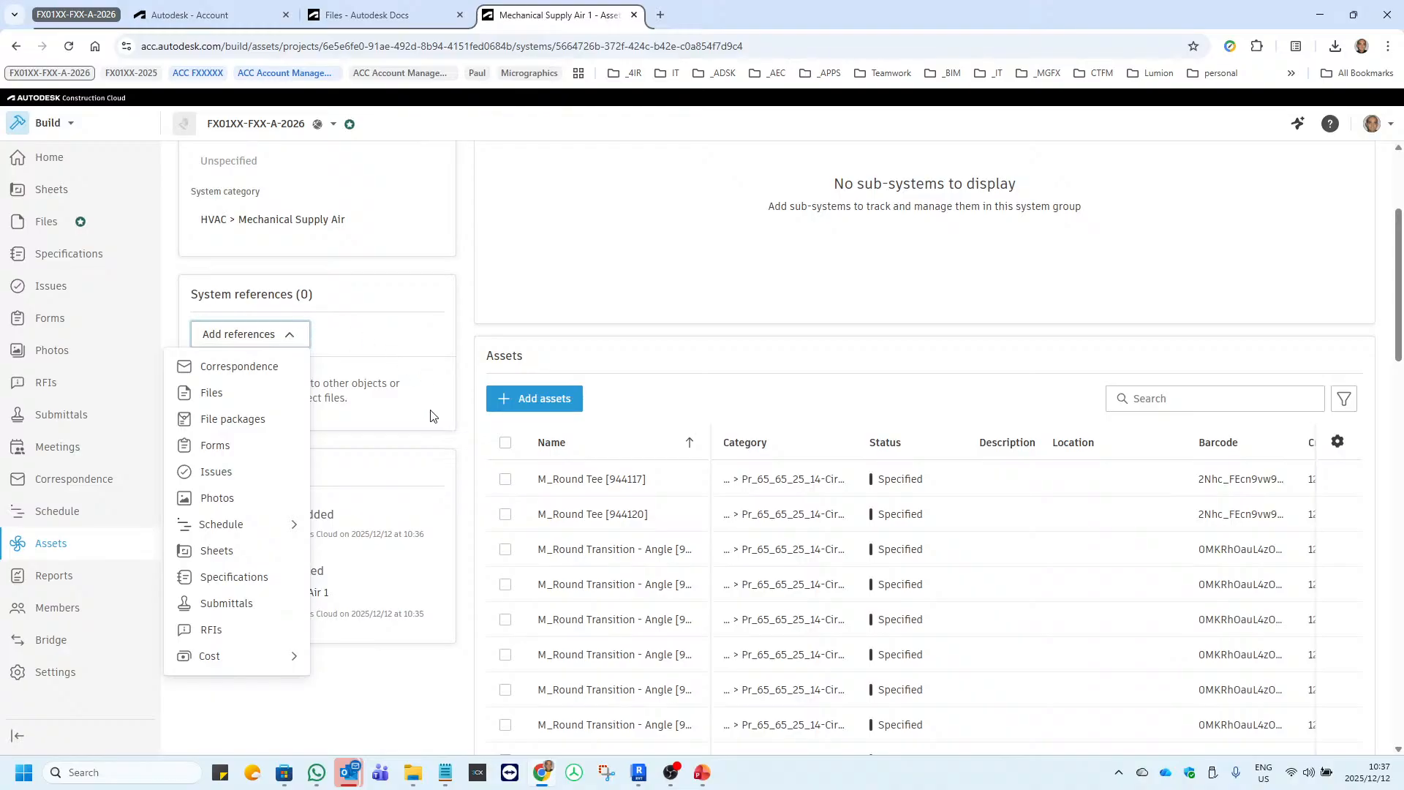
click(440, 439)
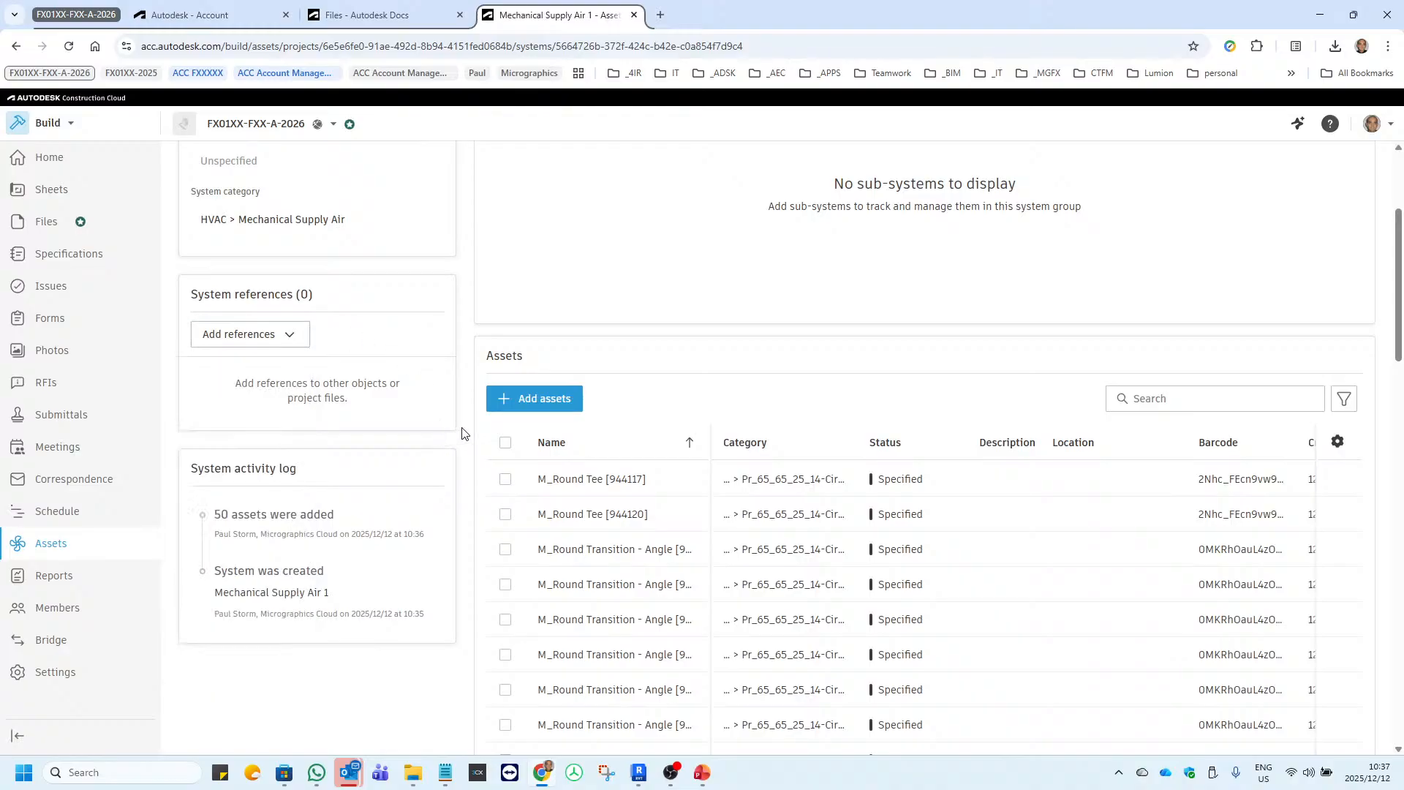
scroll(859, 495, down, 15)
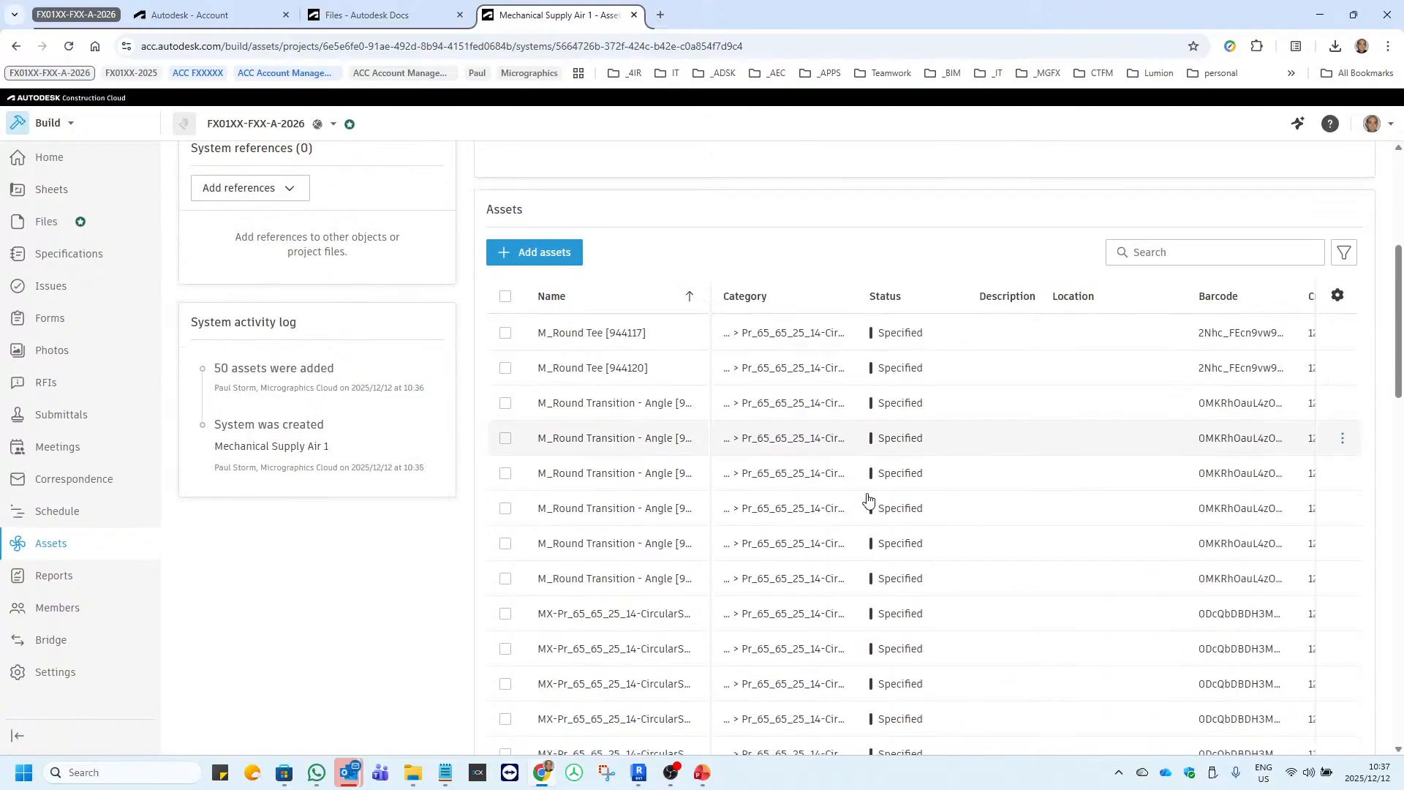
scroll(867, 498, up, 12)
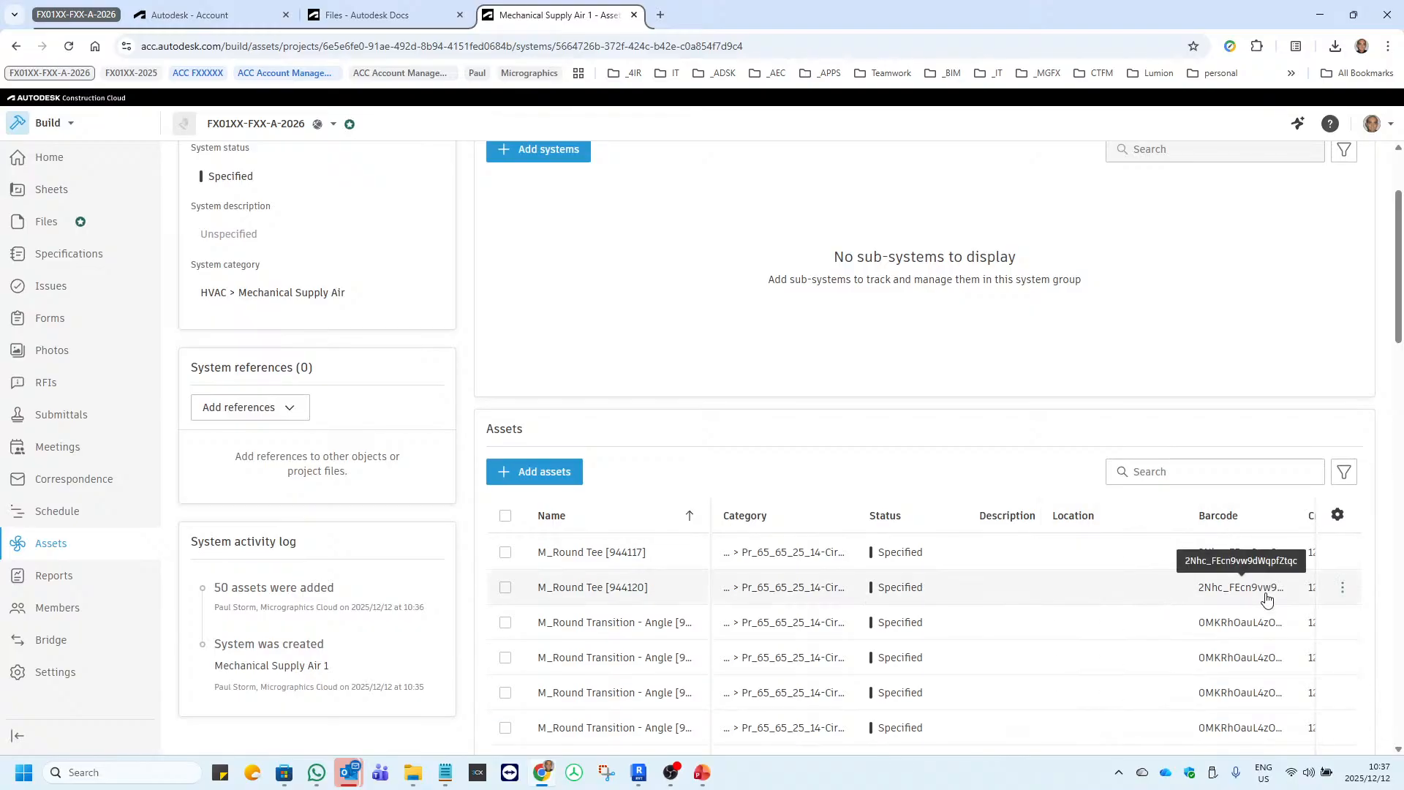
Inspect the details, references and activity log of the M_Round Tee [944117] asset.
click(589, 560)
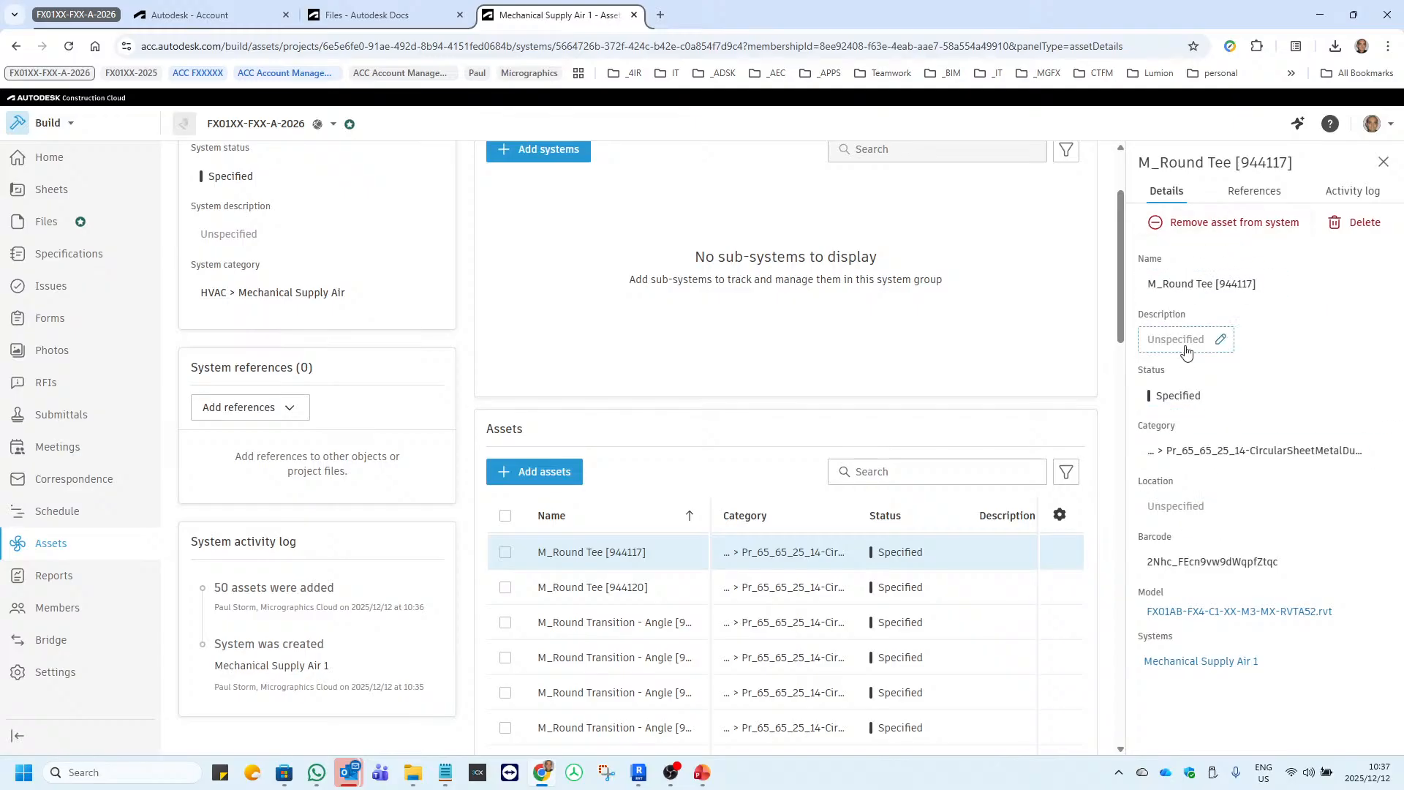
click(1253, 191)
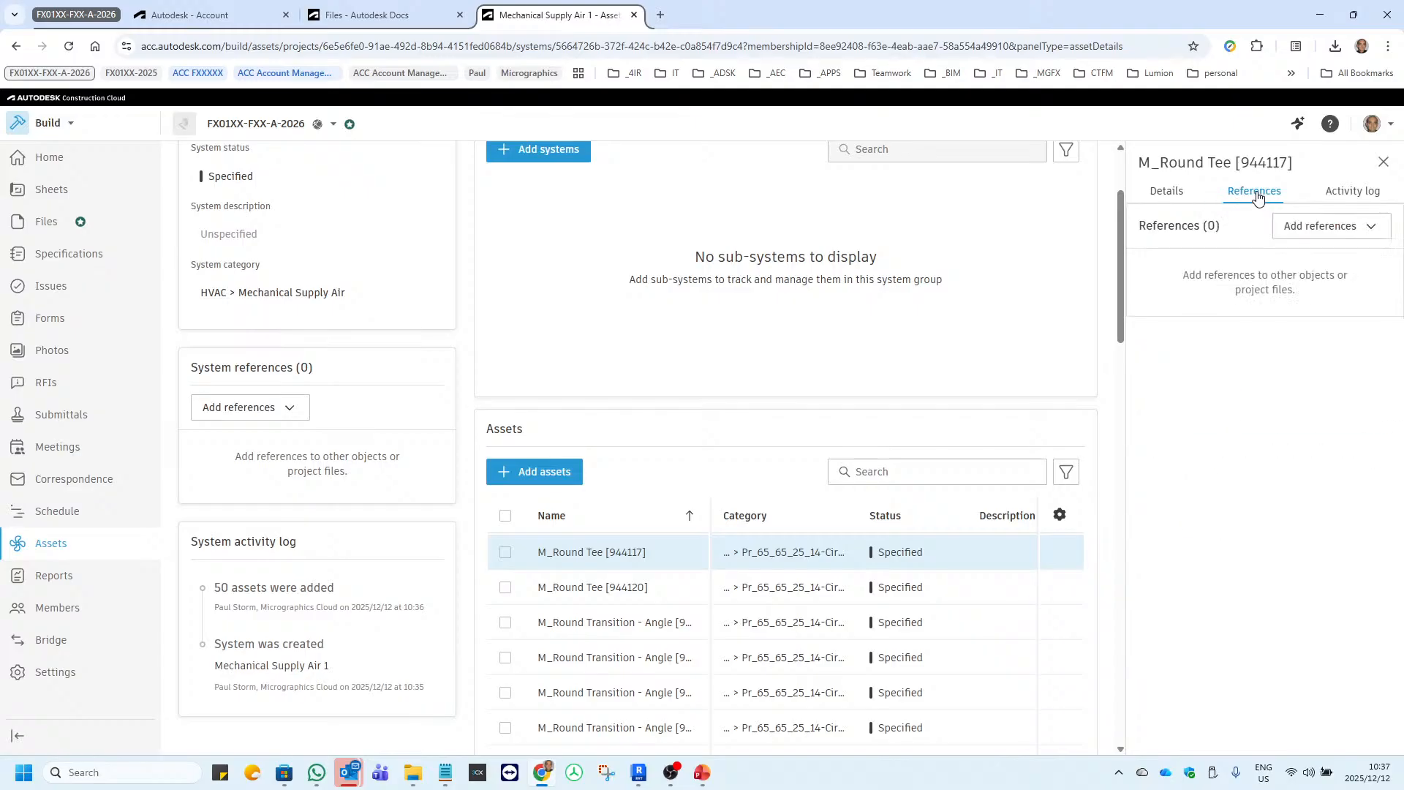
click(1346, 196)
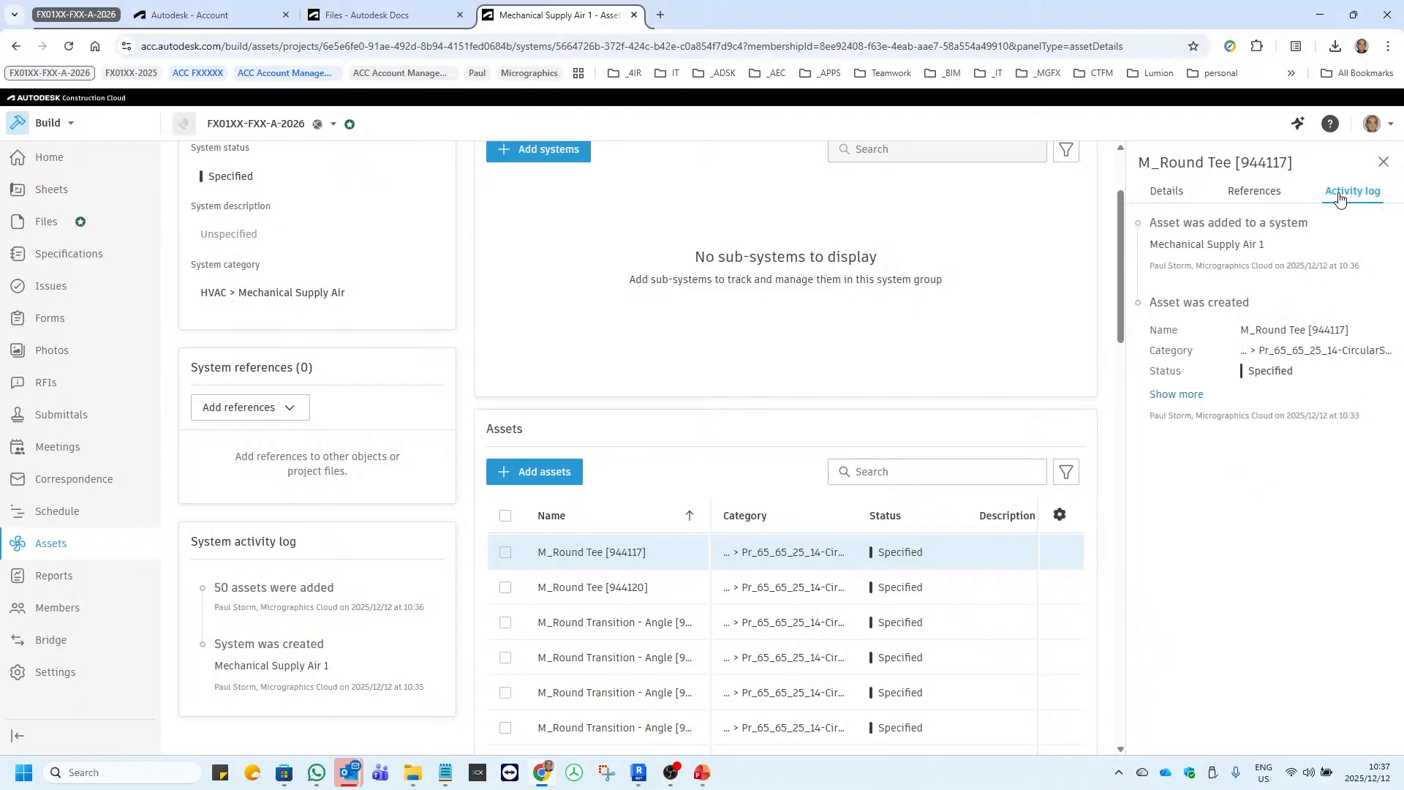
Recheck the details of the M_Round Tee [944117] asset, close them and return to the list of asset systems.
click(1167, 191)
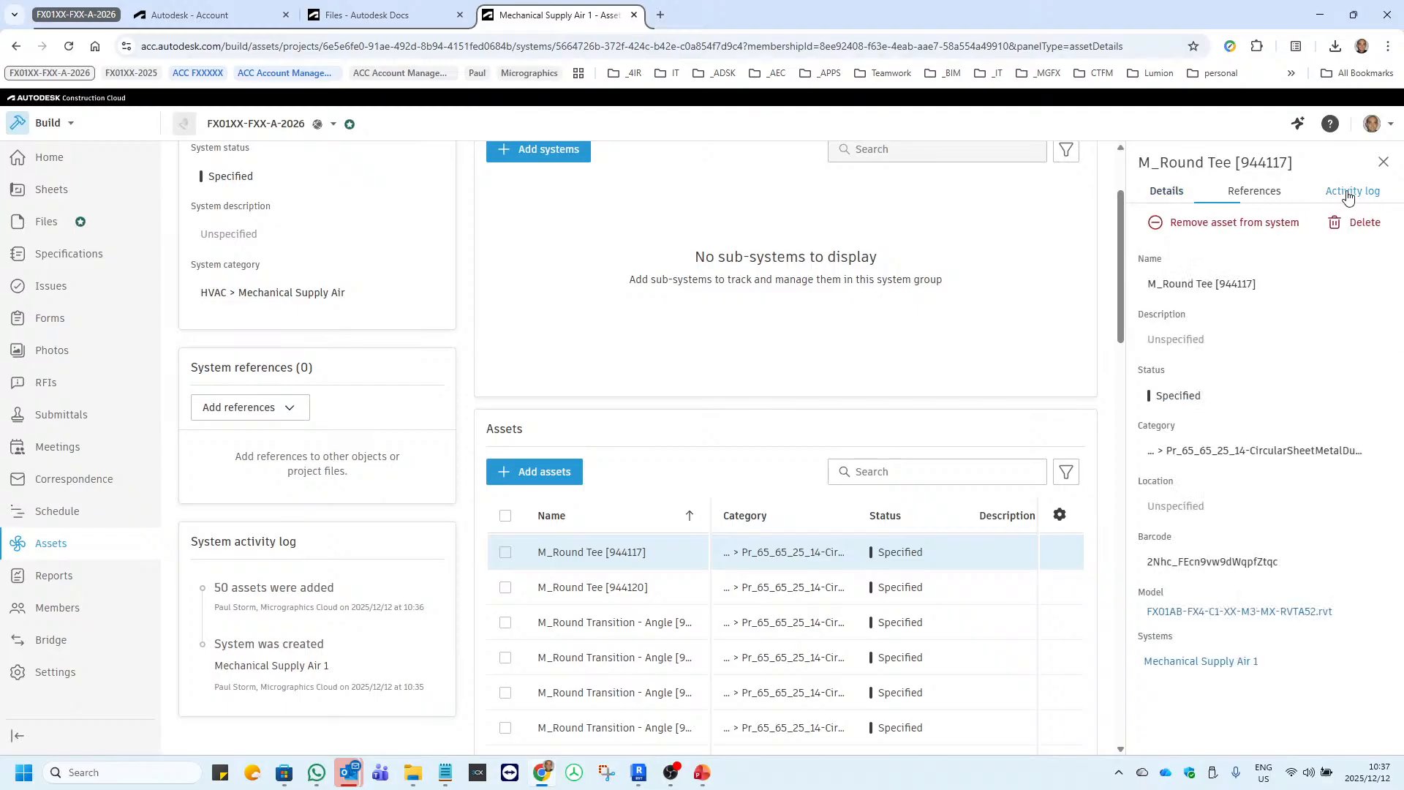
click(1383, 162)
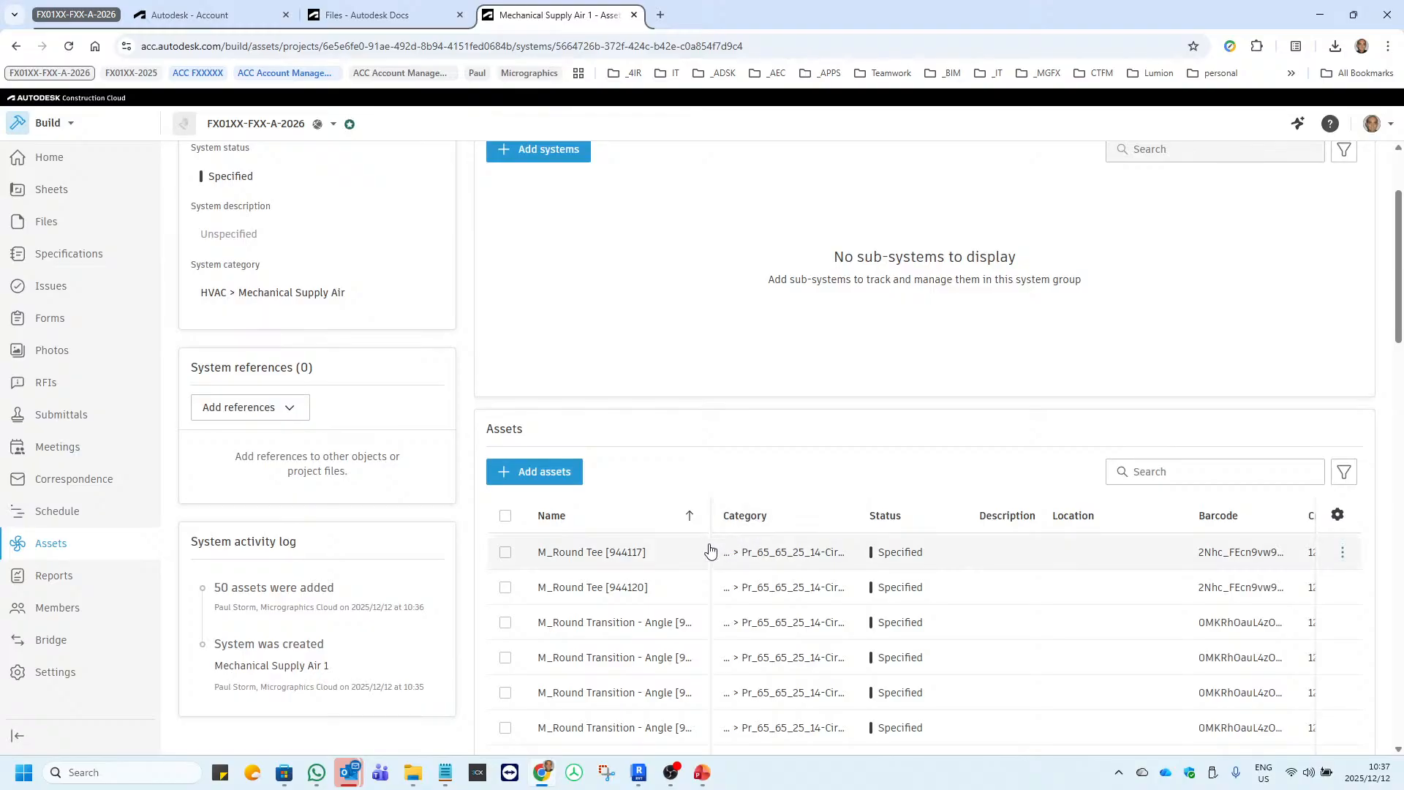
scroll(702, 563, down, 10)
scroll(696, 565, up, 10)
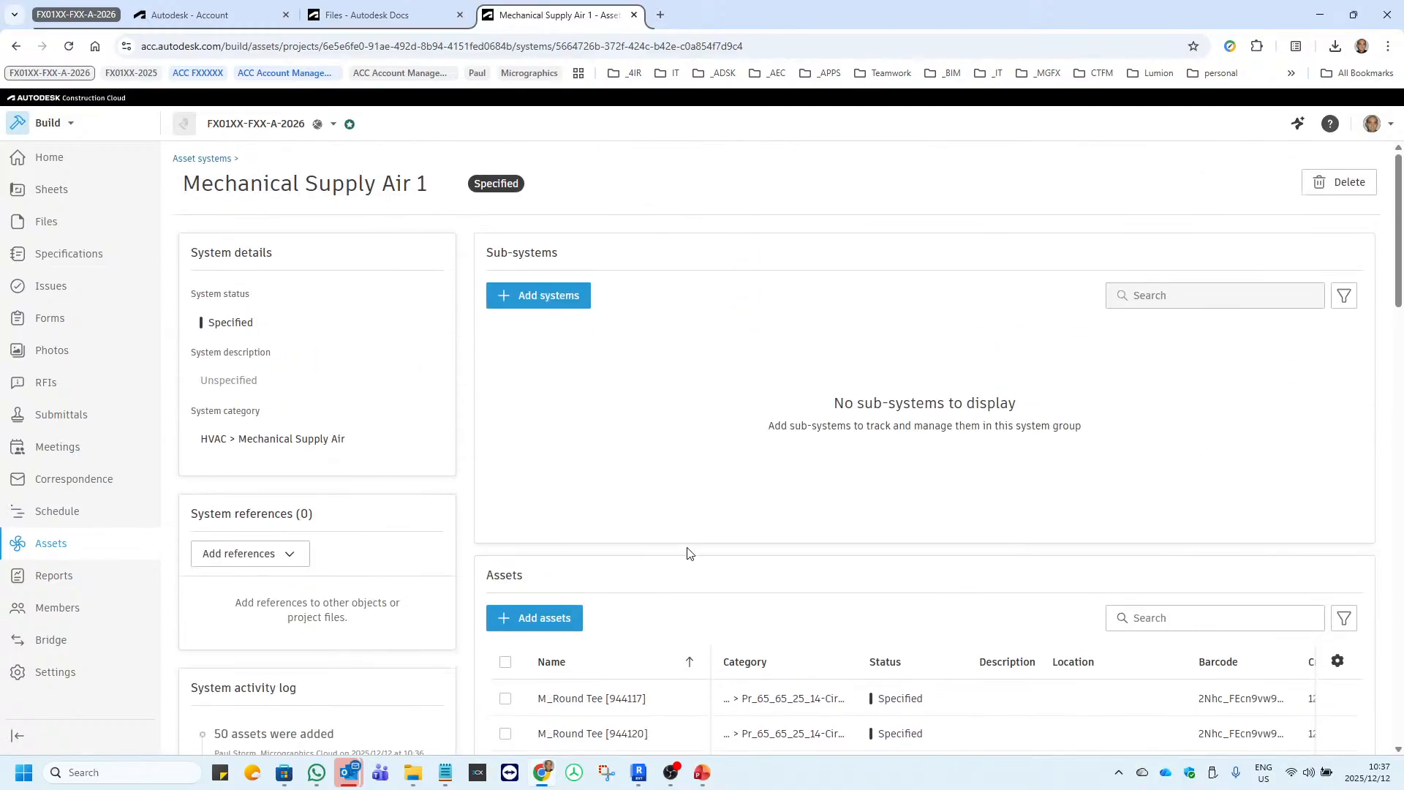
click(199, 158)
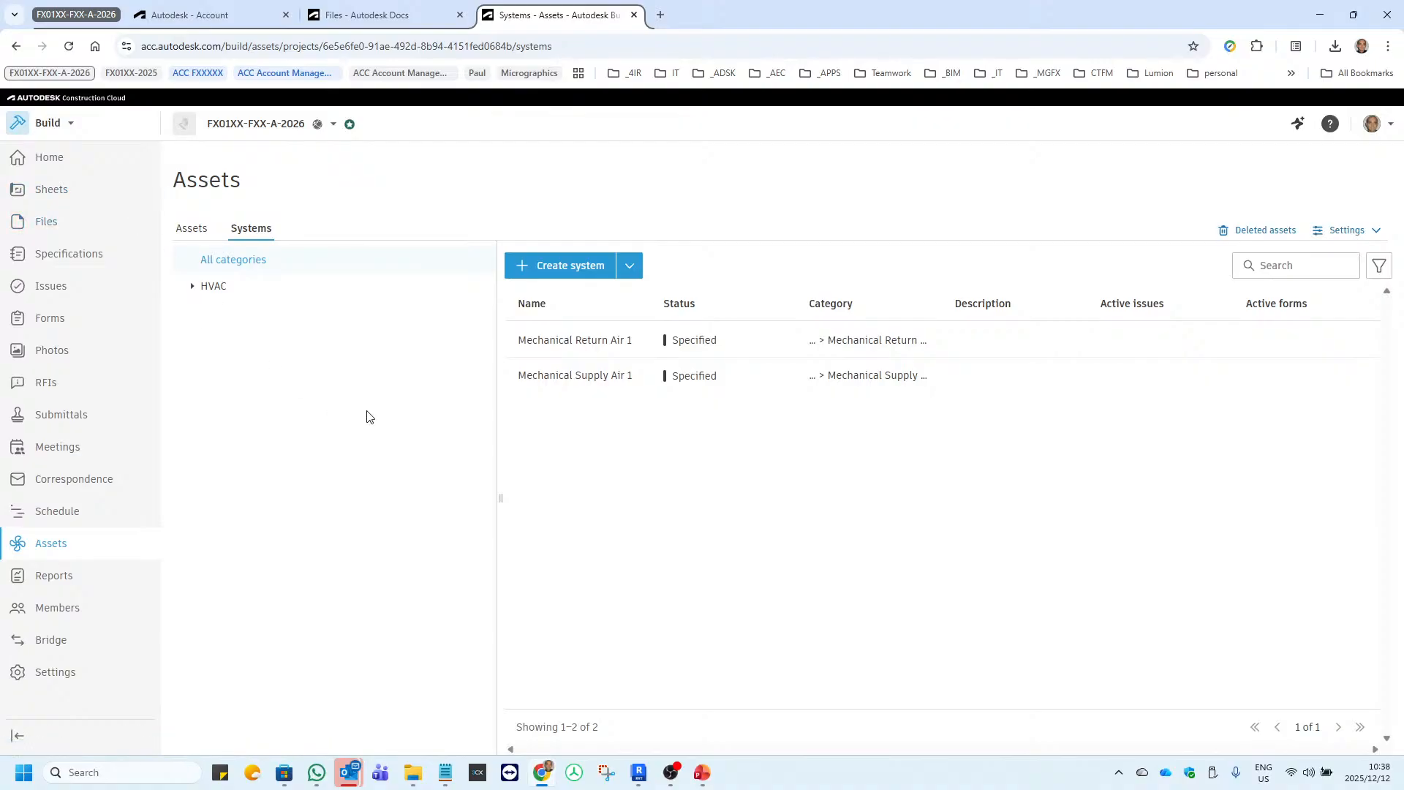
In the assets list, widen the category tree, expand HVAC and Mechanical Return Air, and list the Mechanical Return Air 1 assets.
click(186, 233)
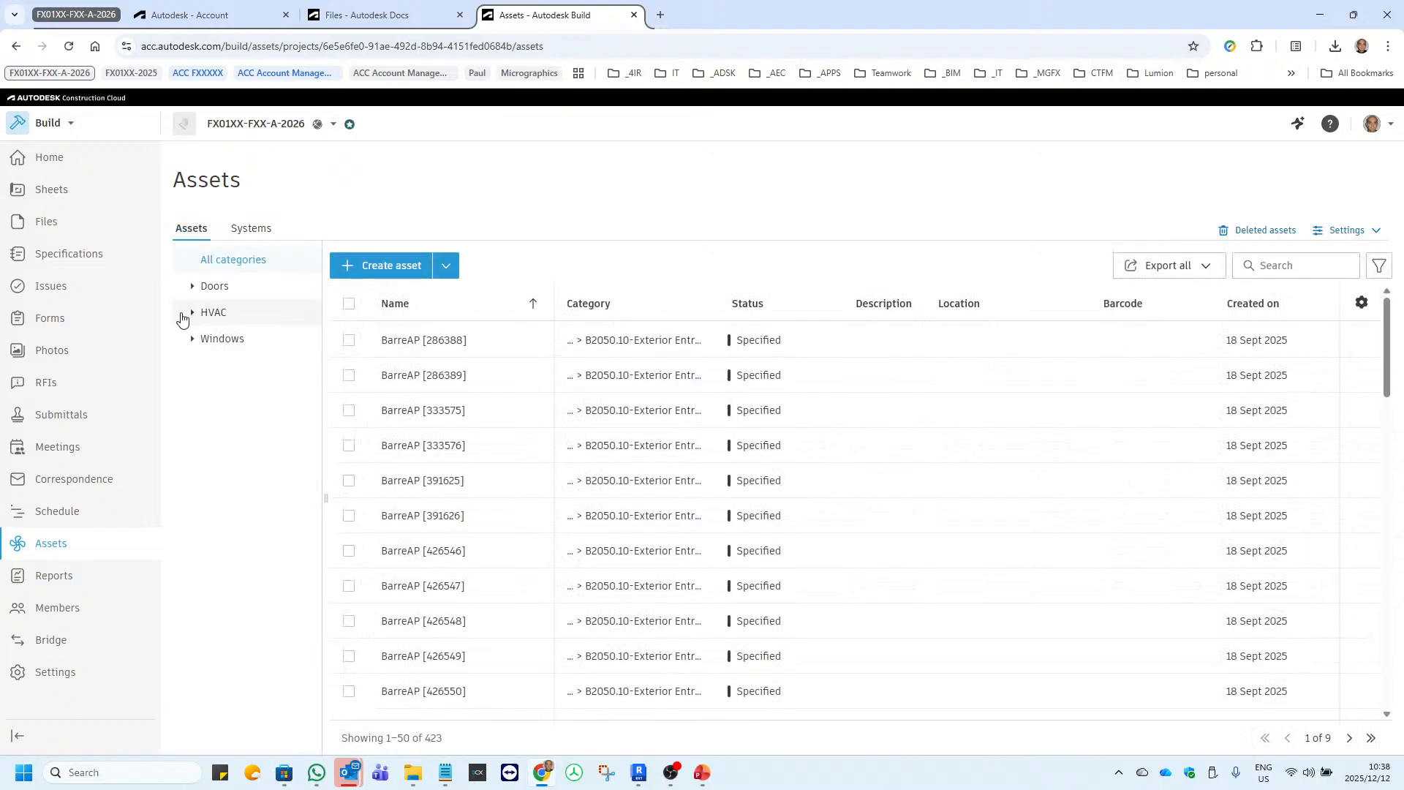
click(192, 314)
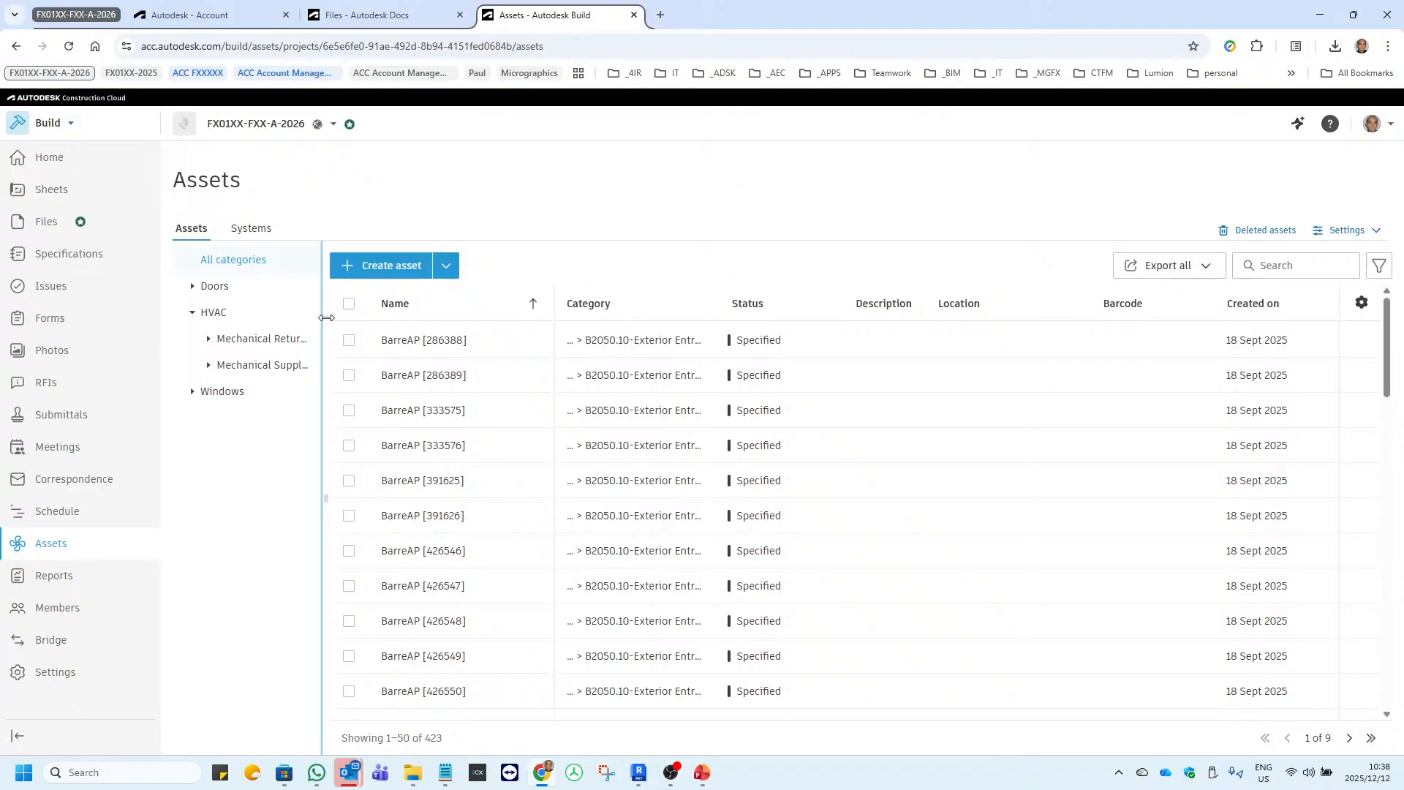
drag(327, 317, 404, 322)
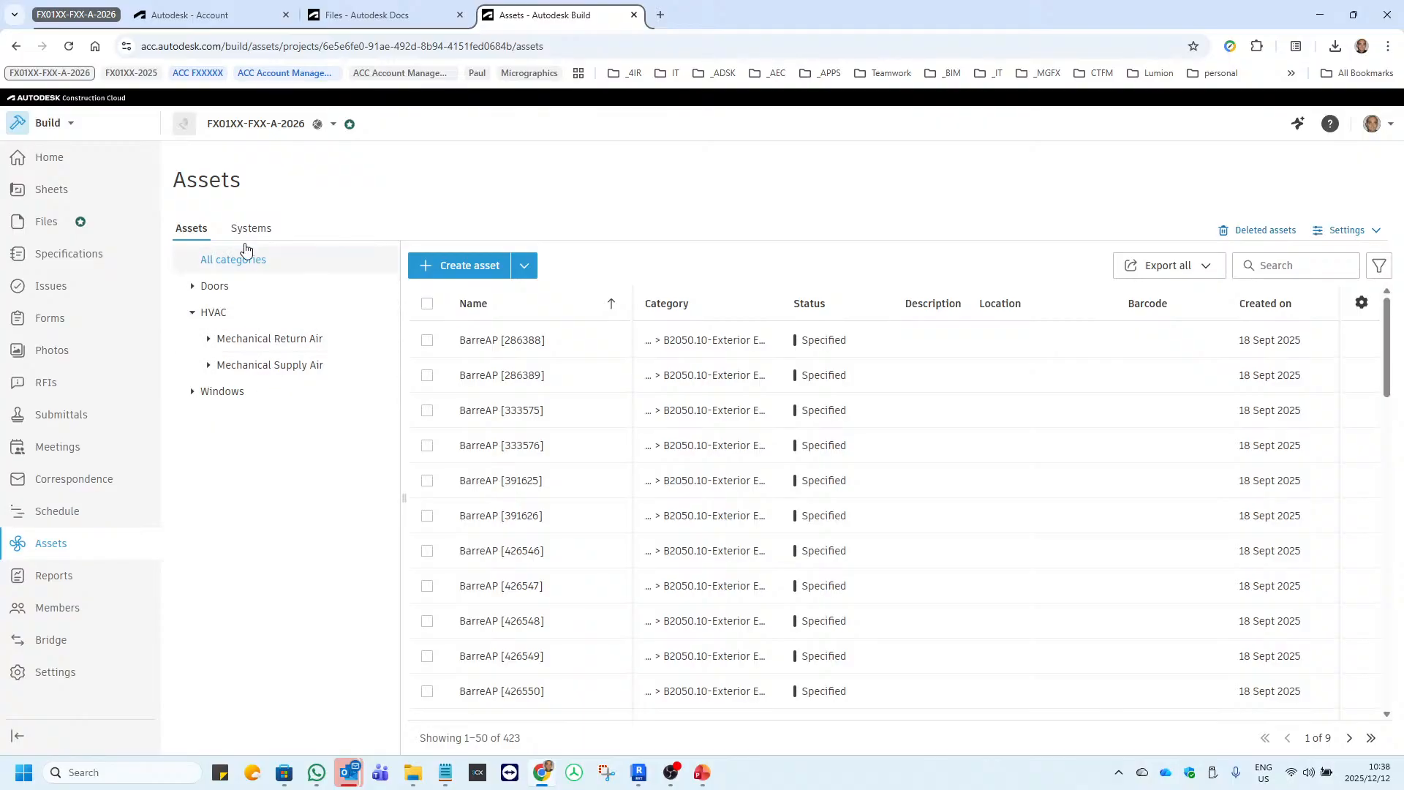
click(208, 339)
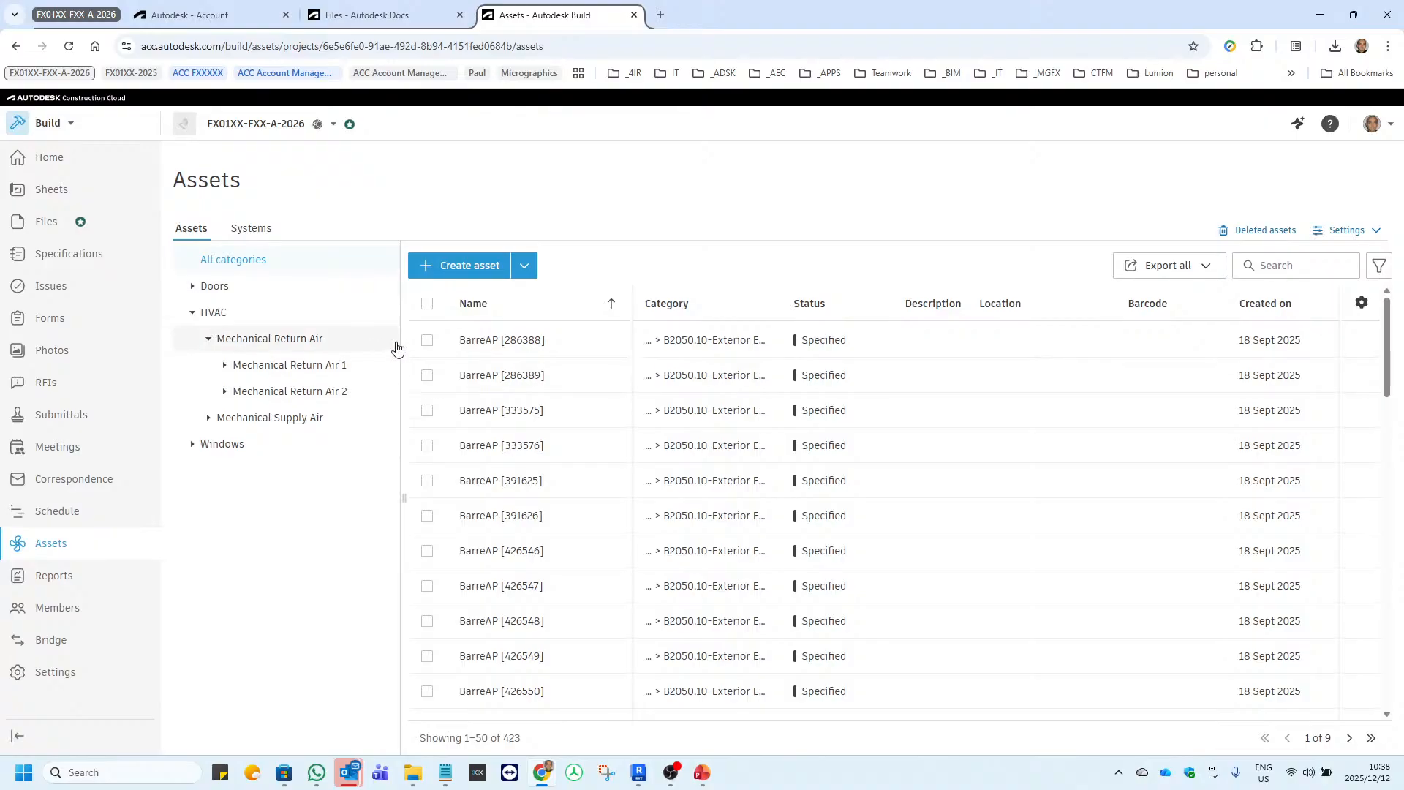
click(510, 345)
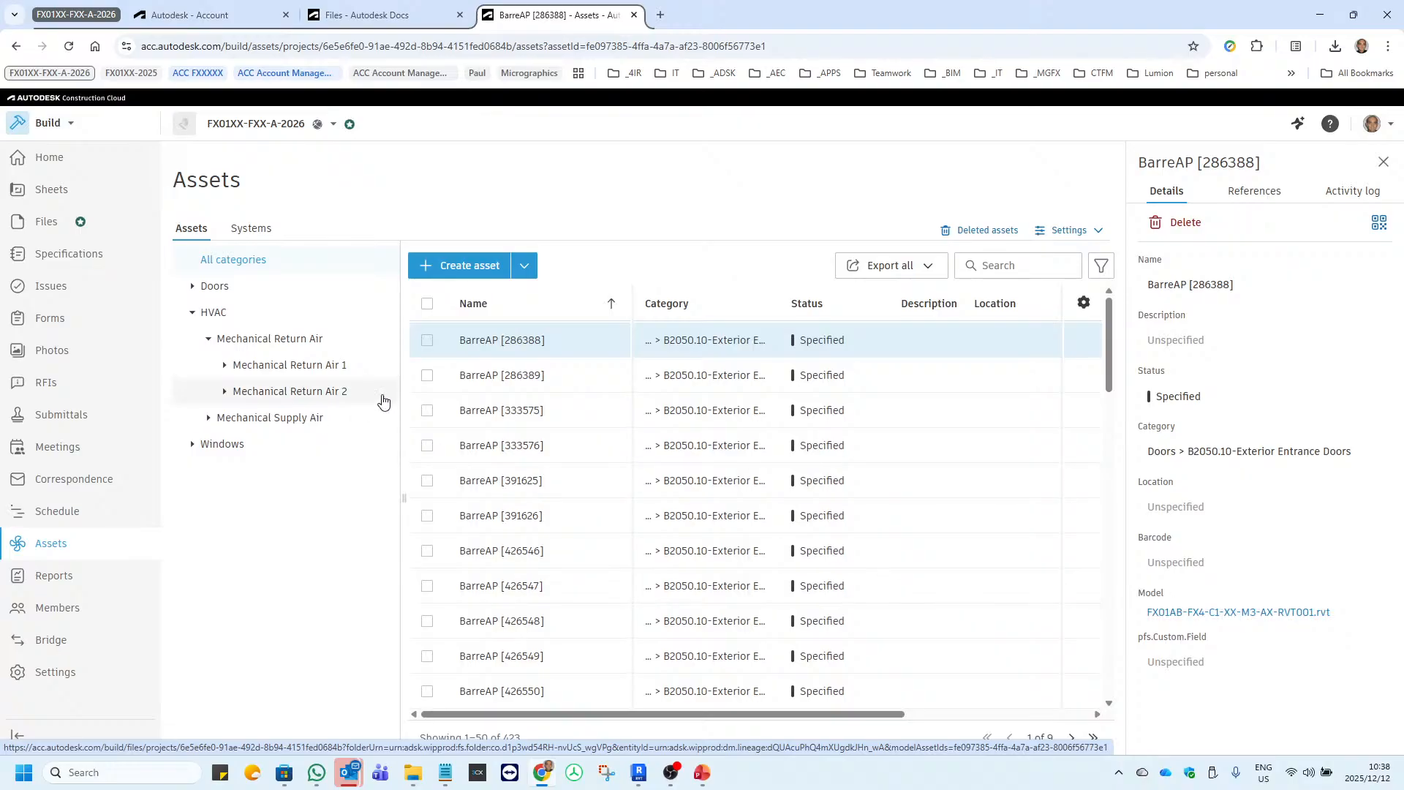
click(272, 369)
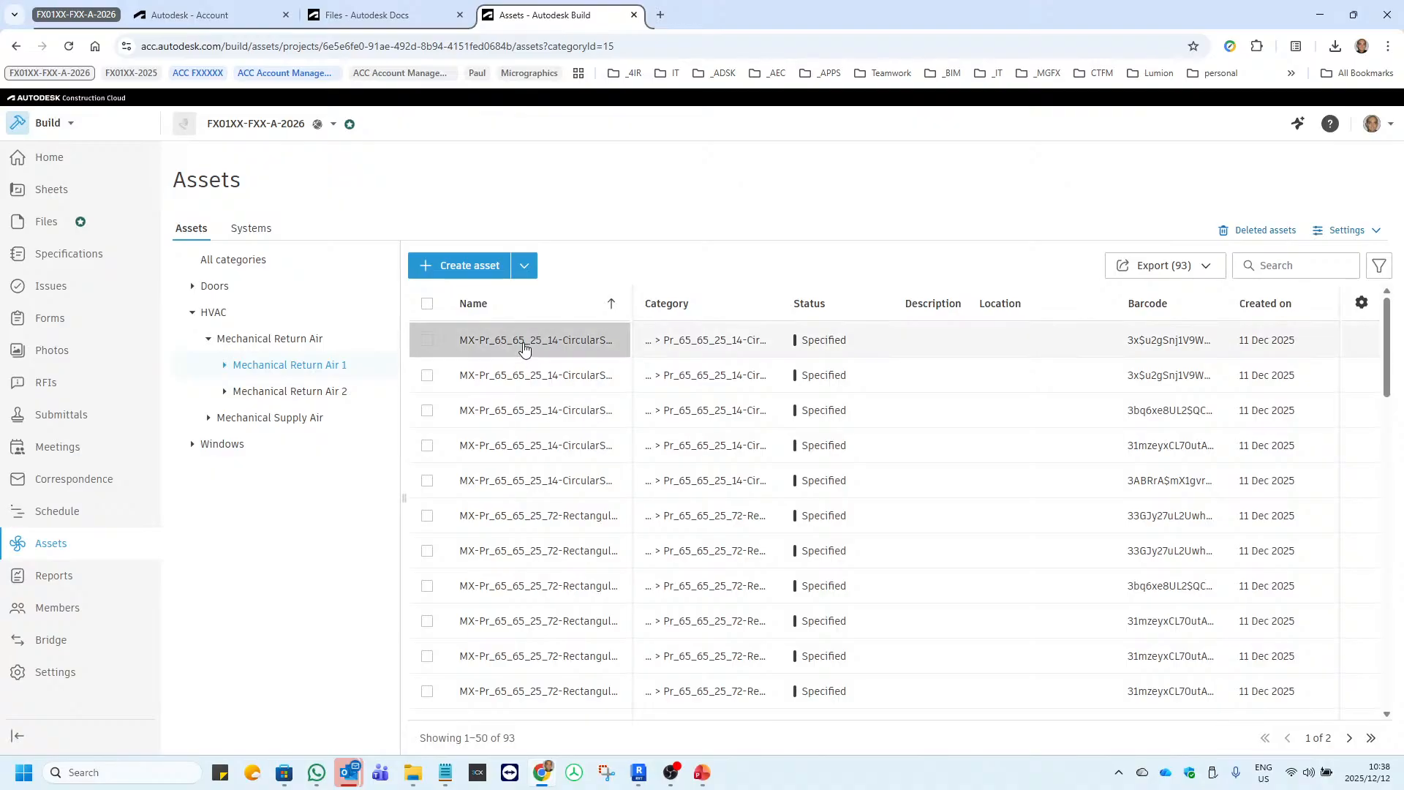
Open the details of the first listed Mechanical Return Air 1 asset and view its QR code.
click(519, 341)
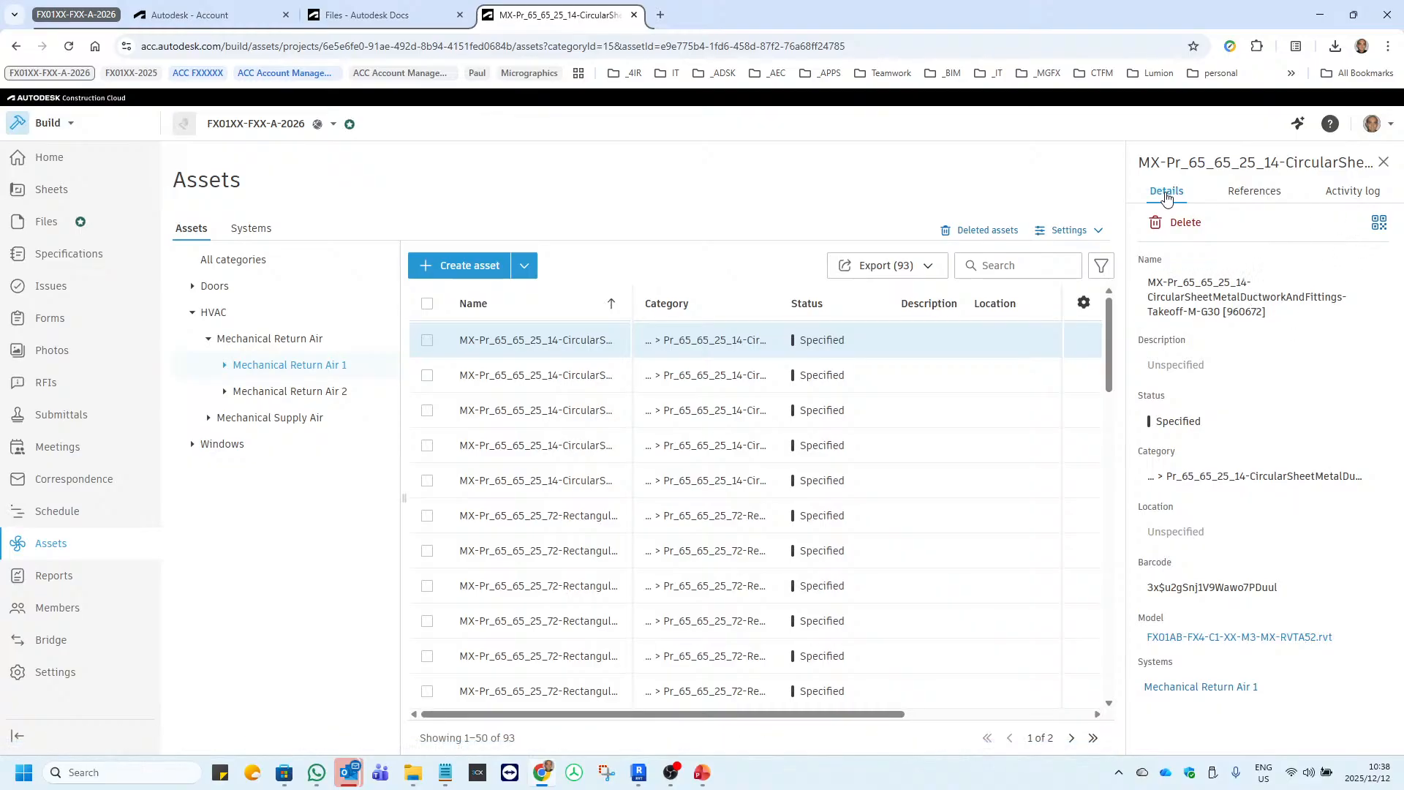
click(1379, 224)
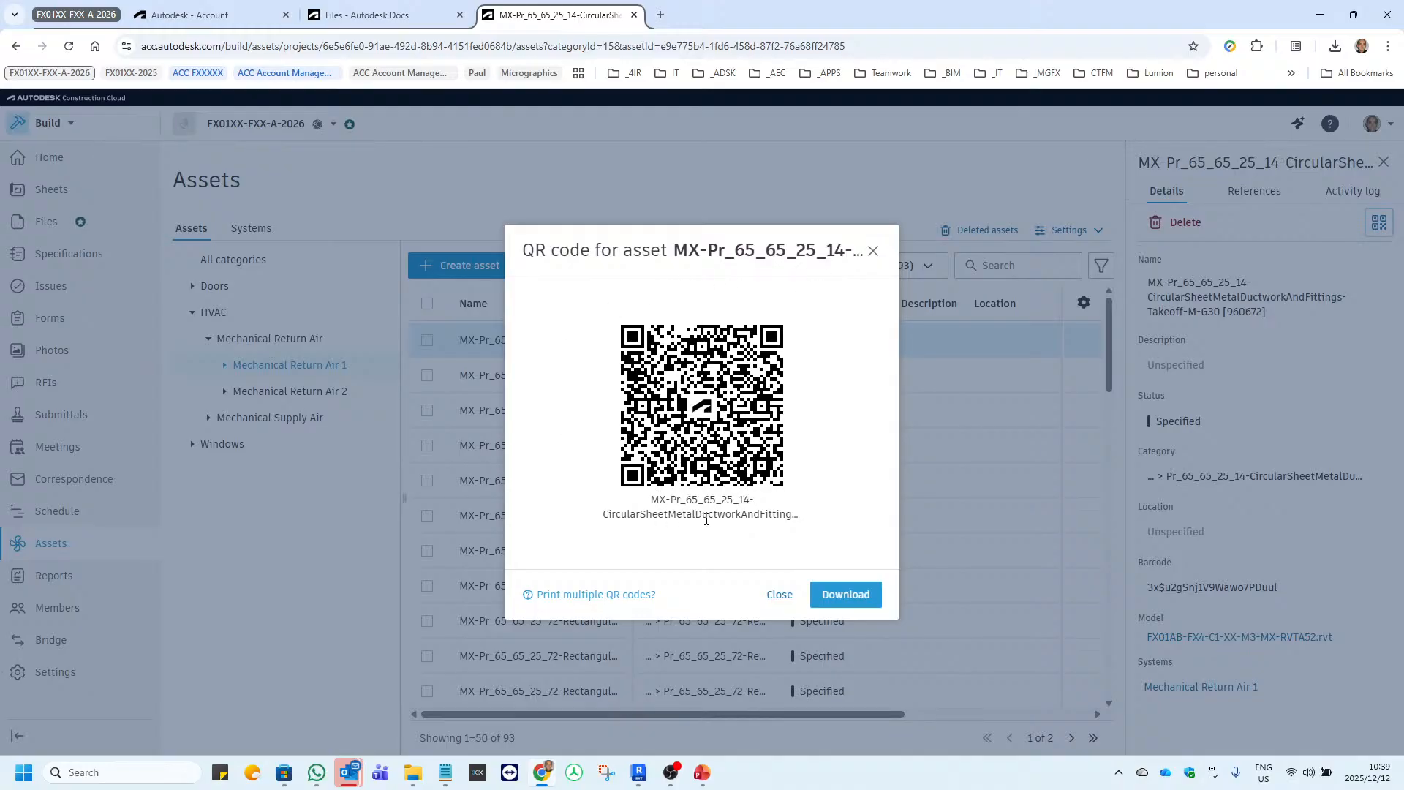
click(872, 252)
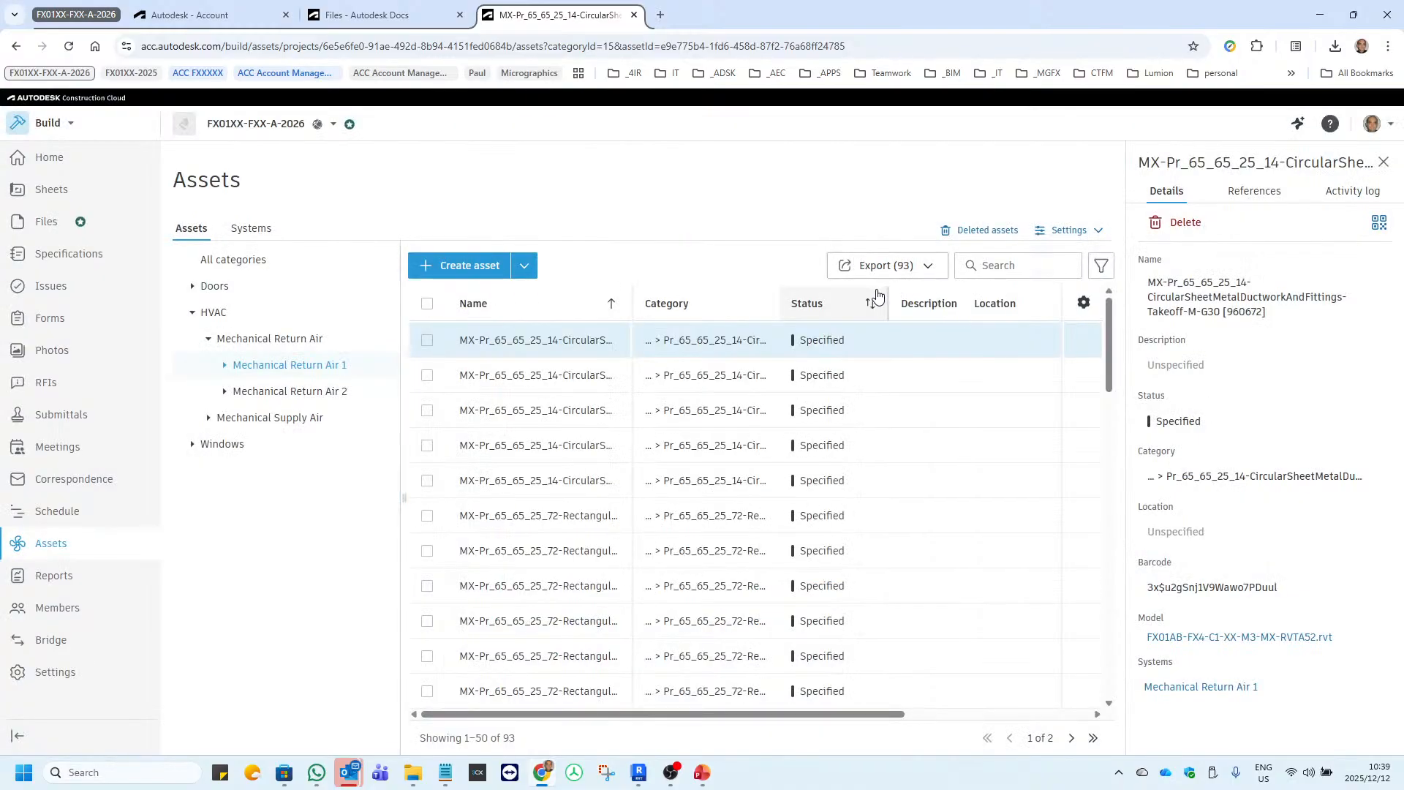
click(915, 267)
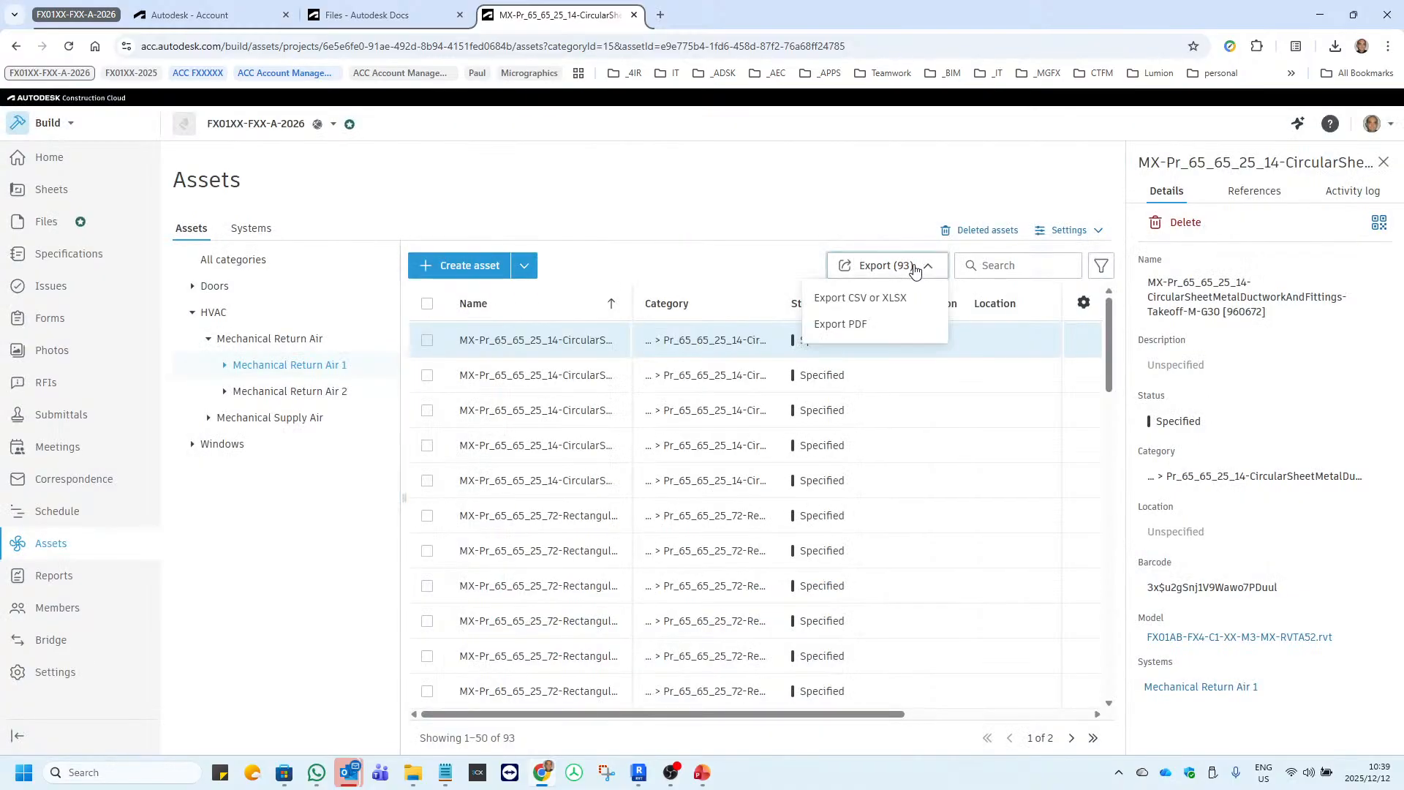
click(848, 330)
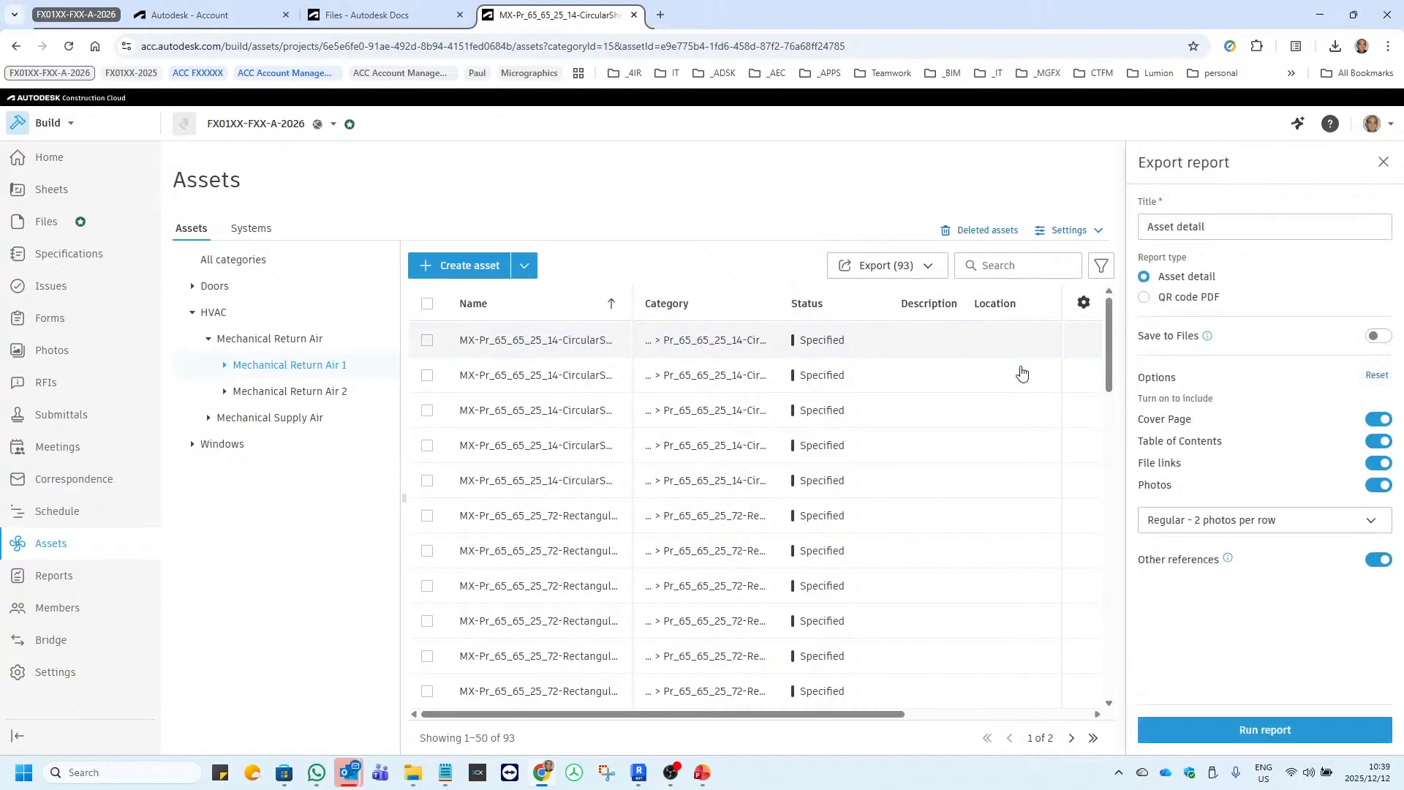
click(1144, 297)
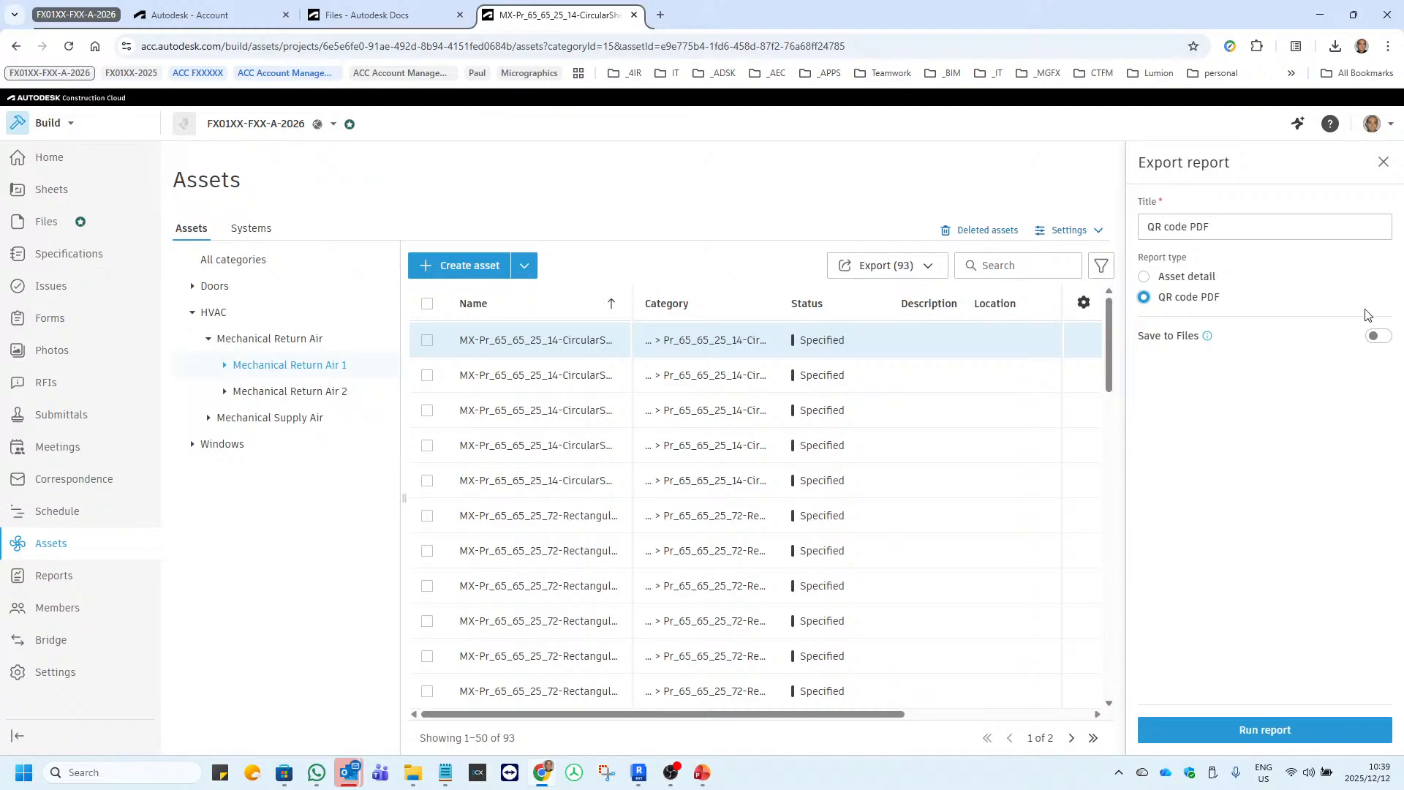
click(1378, 338)
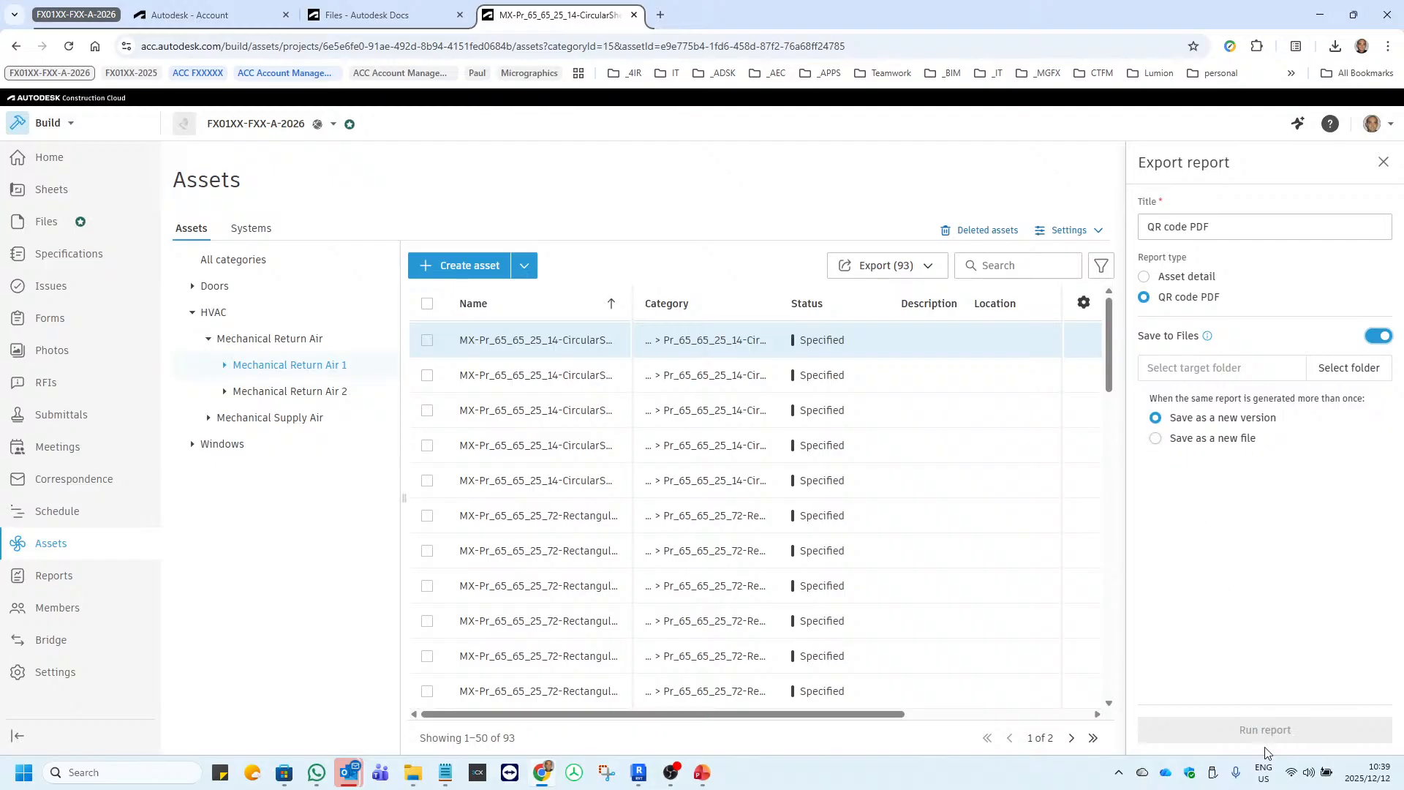
click(1158, 440)
click(427, 303)
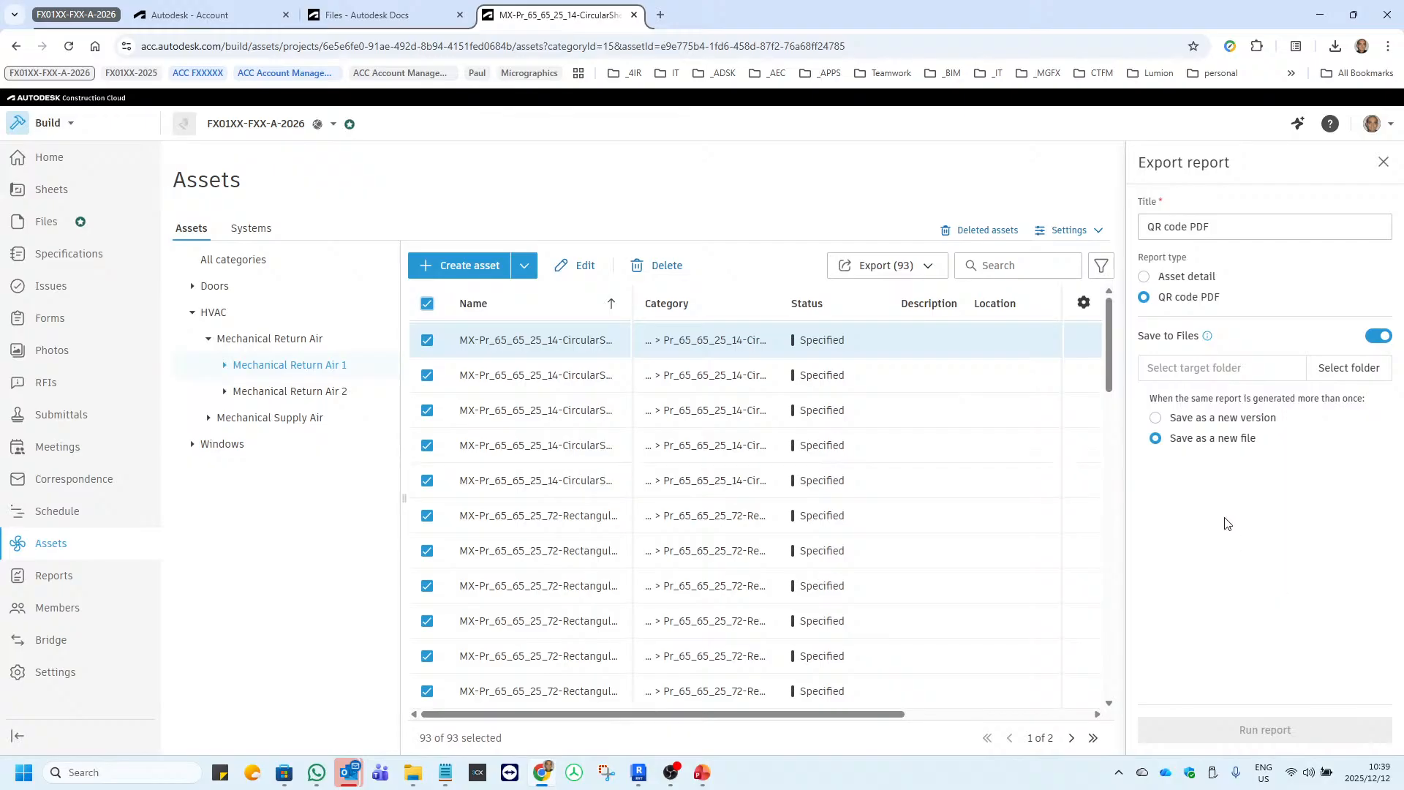
click(1144, 276)
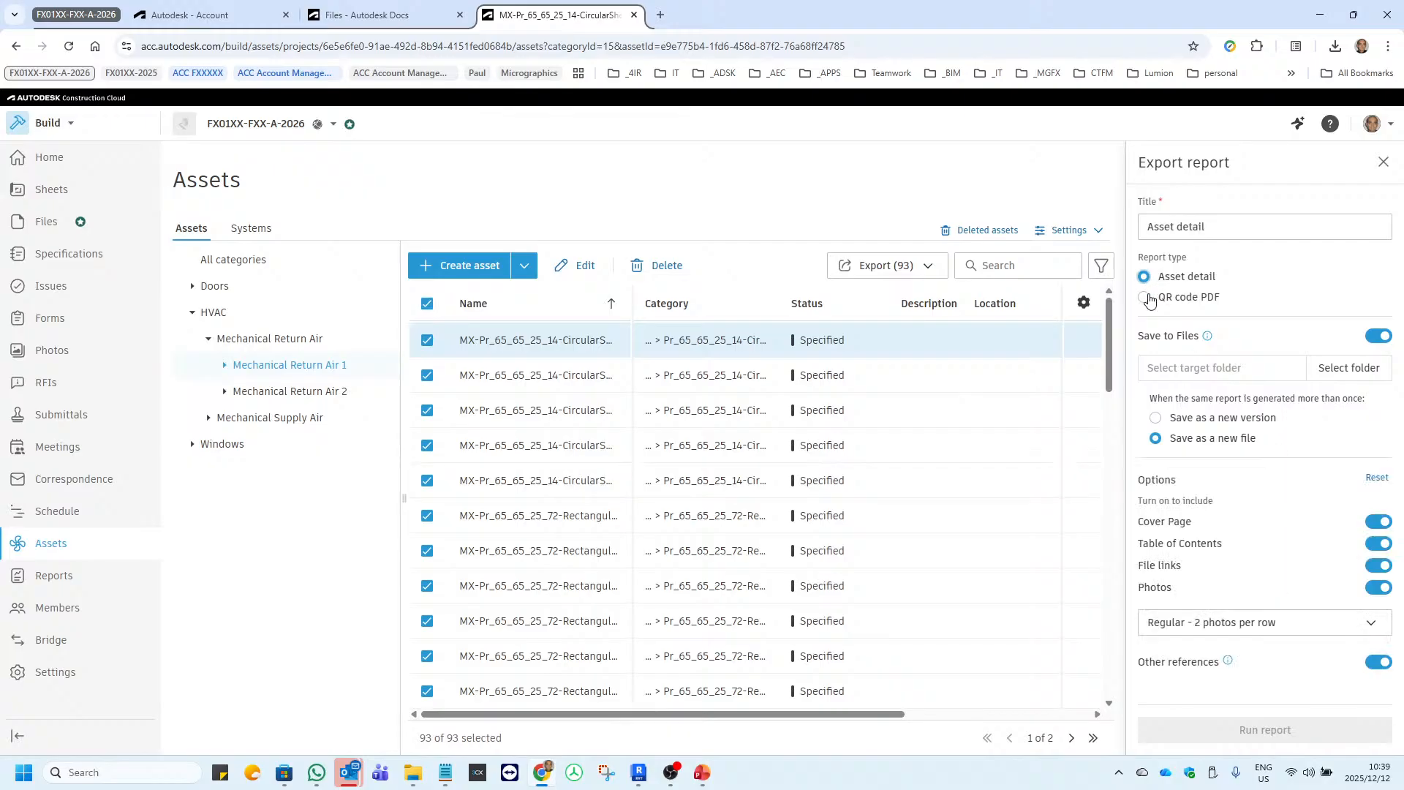
click(1145, 298)
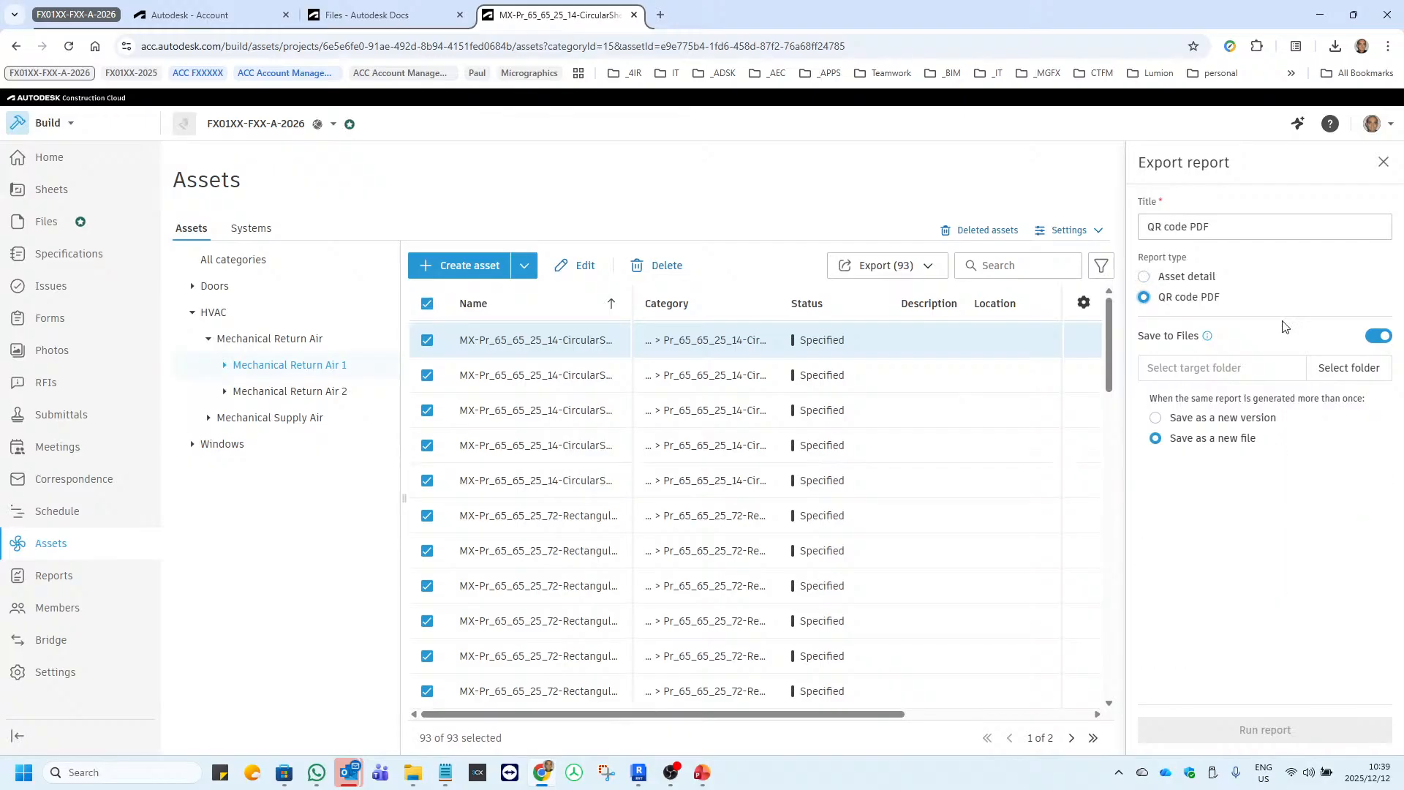
click(1155, 418)
click(1381, 159)
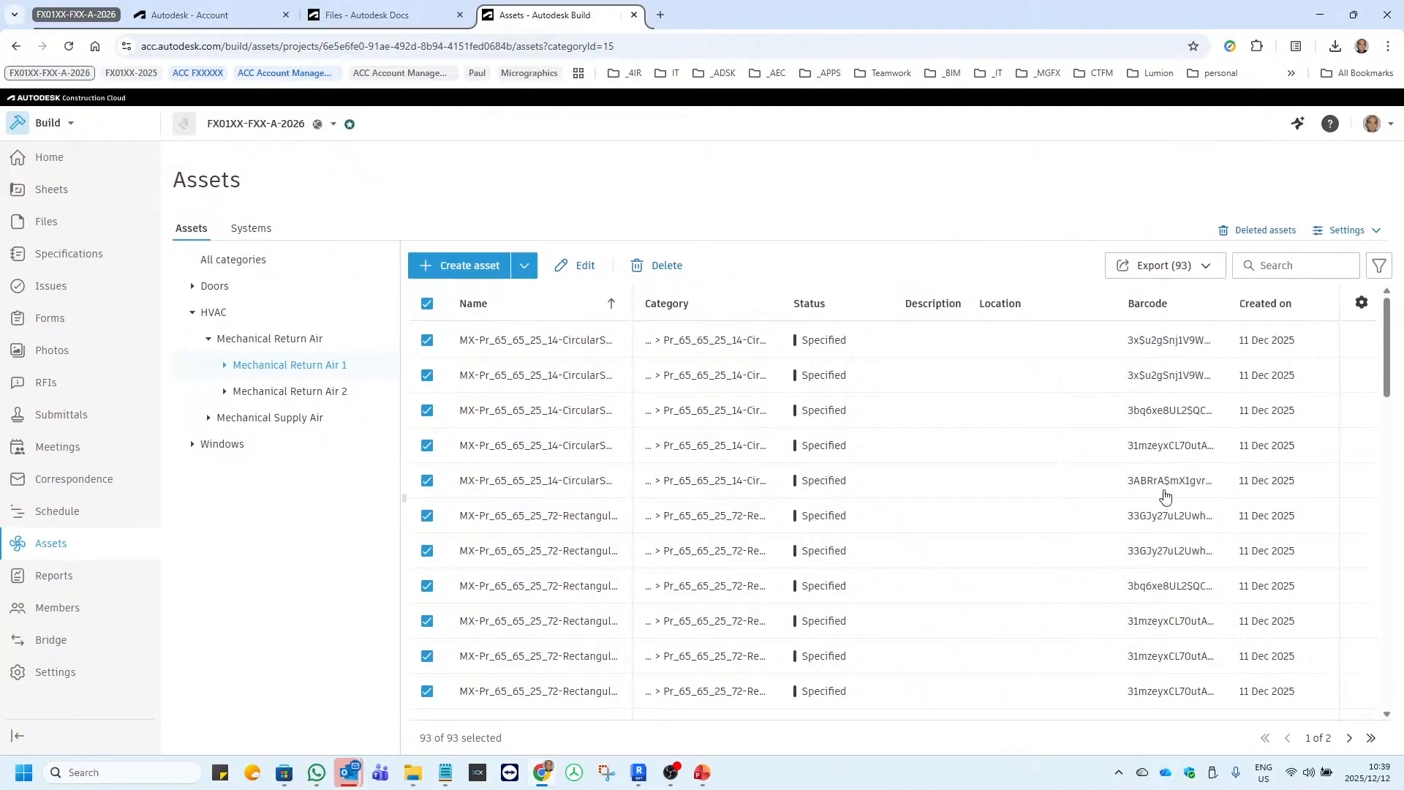
Select all Mechanical Return Air 1 assets and run a PDF export with report type QR code PDF and Save to Files off.
click(428, 306)
click(429, 313)
click(531, 272)
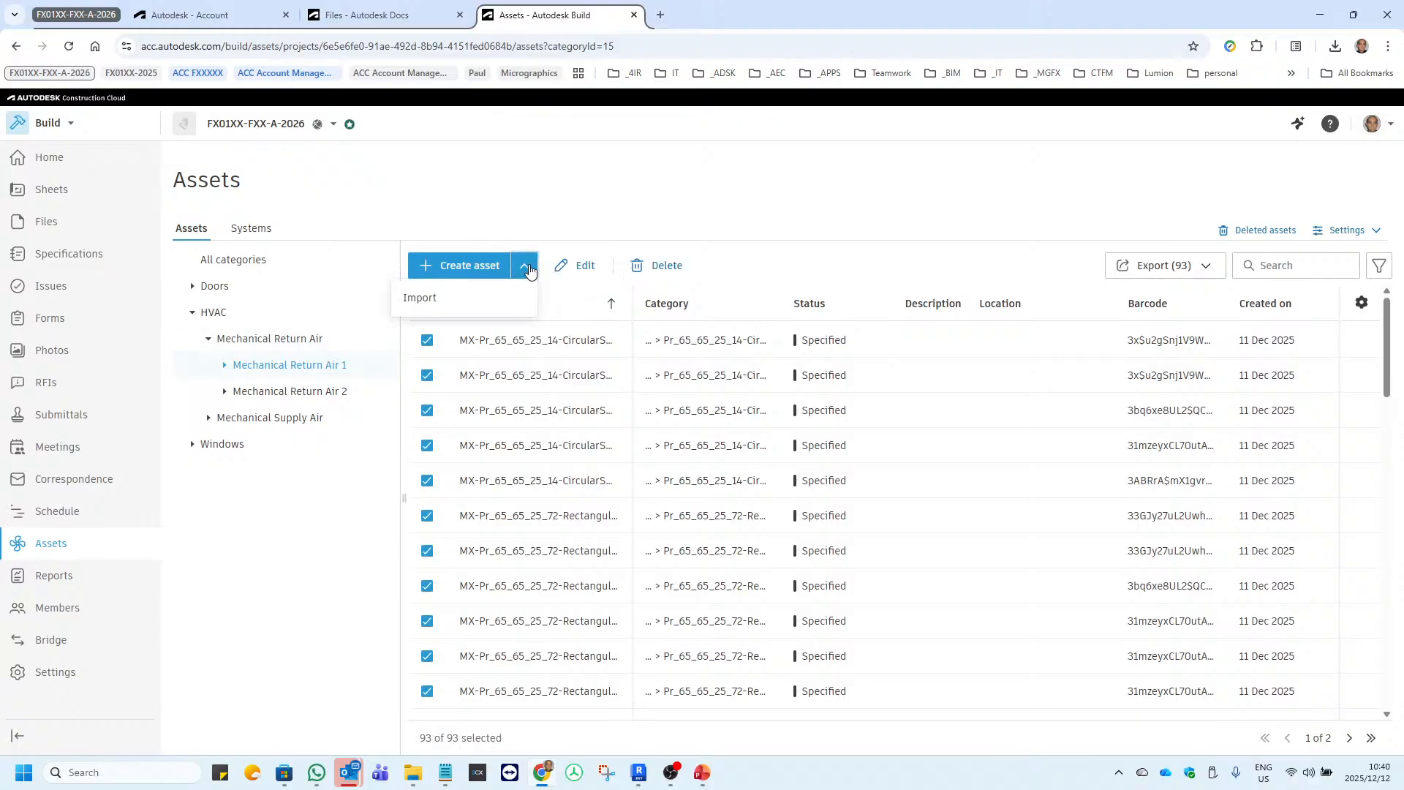
click(531, 272)
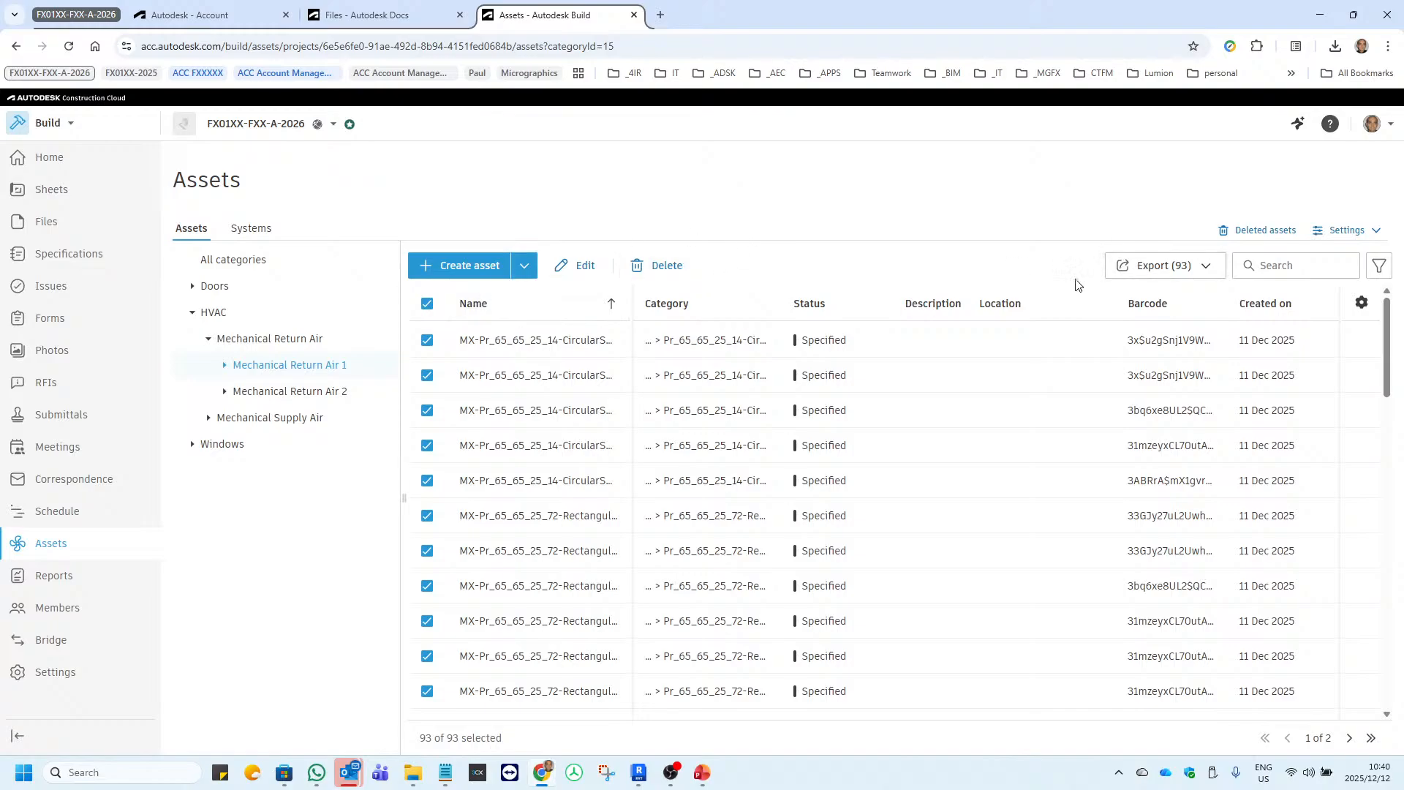
click(1210, 271)
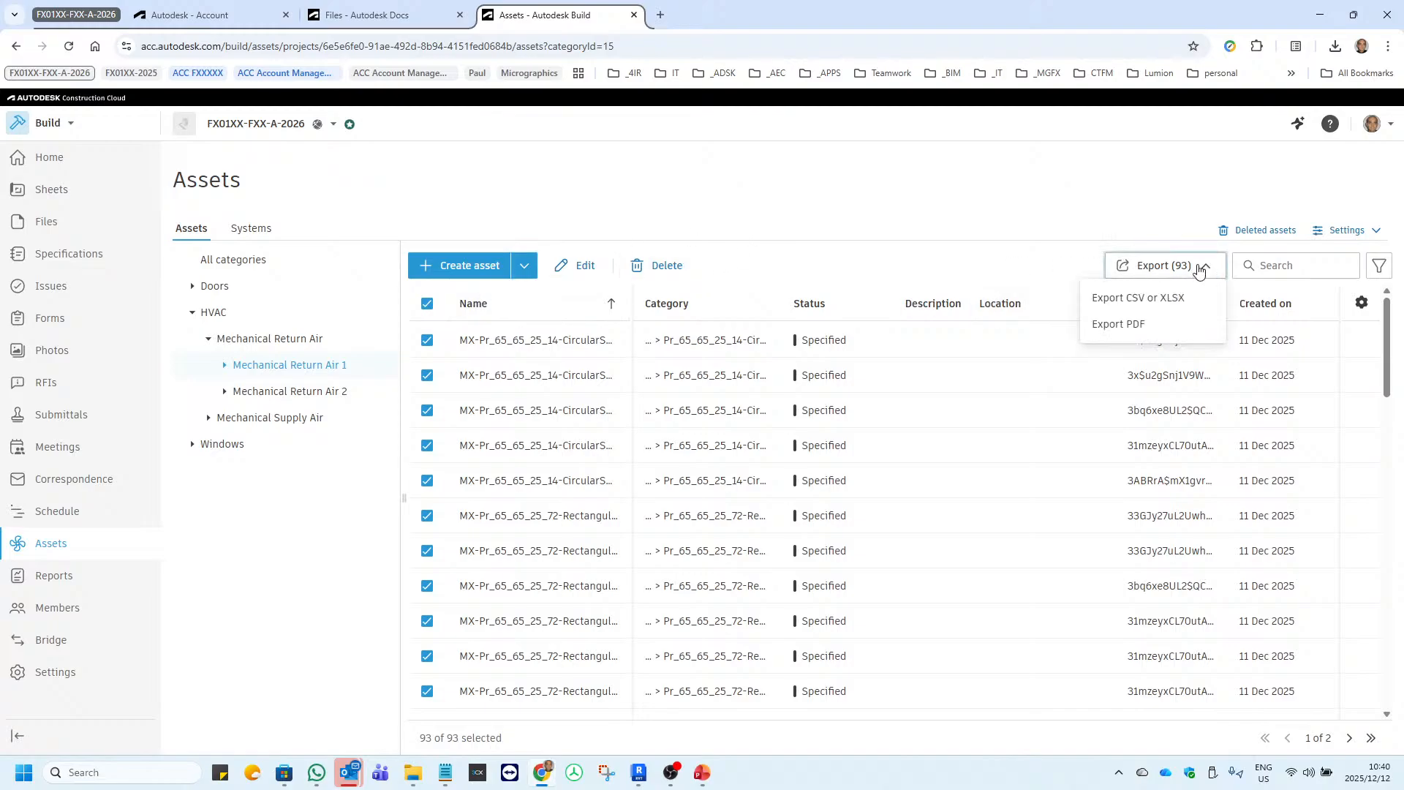
click(1119, 322)
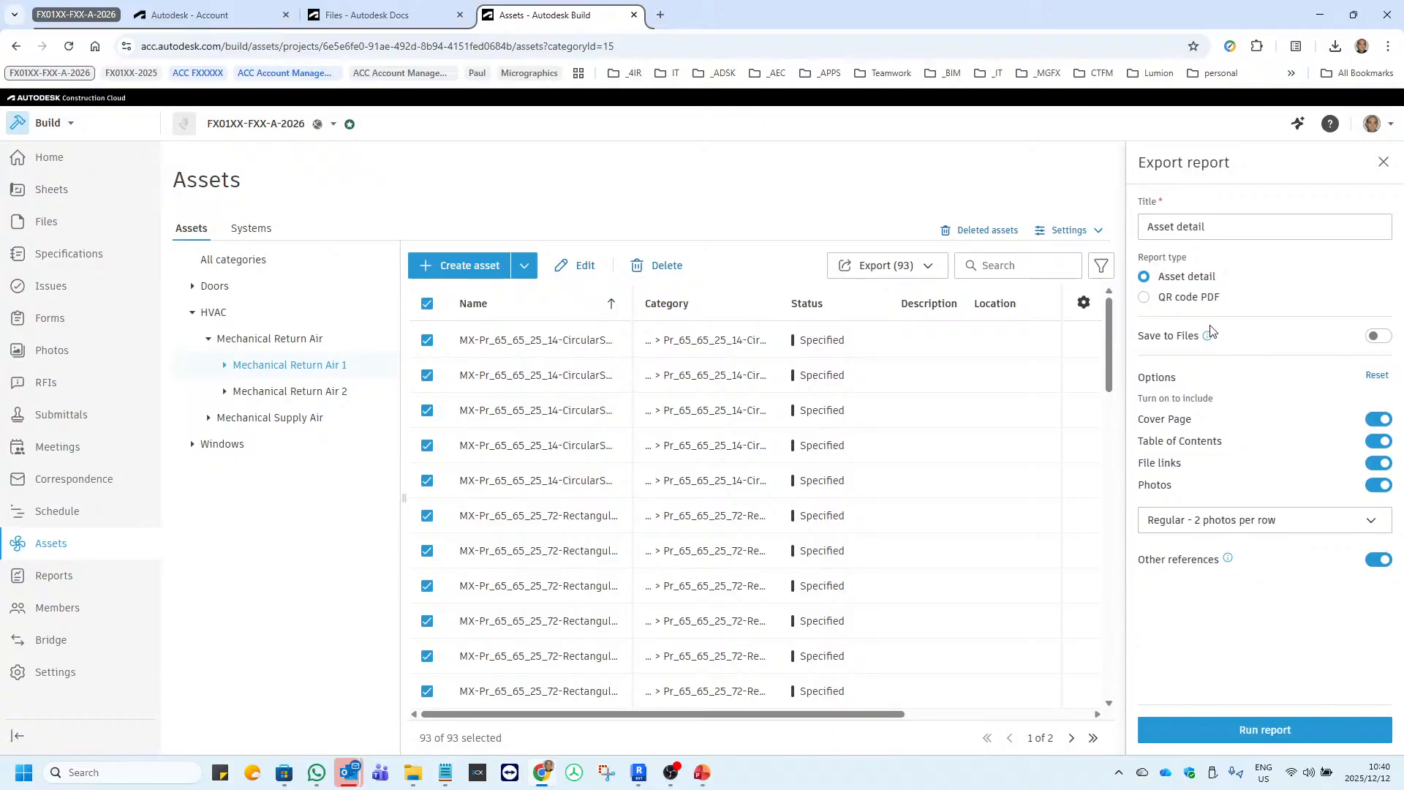
click(1196, 299)
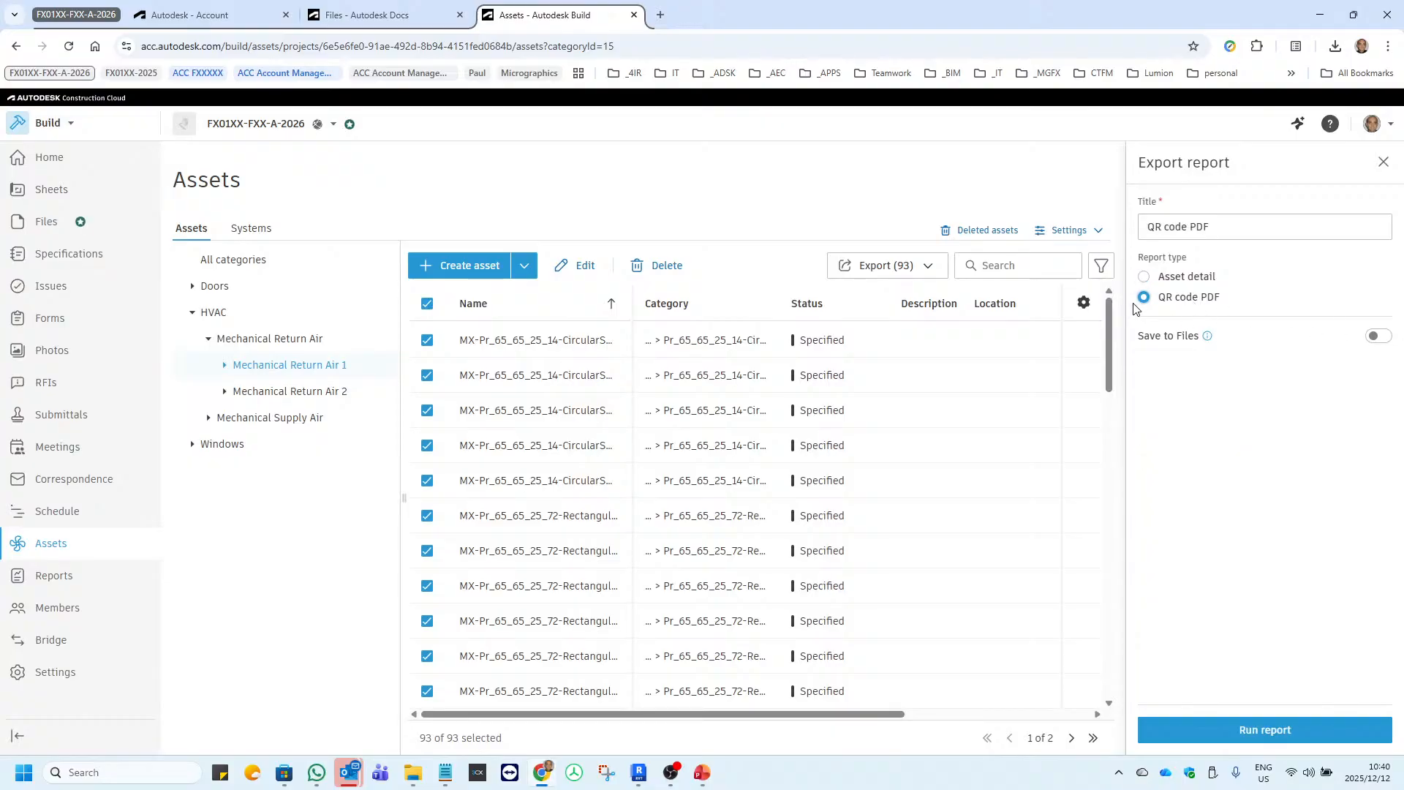
click(1375, 338)
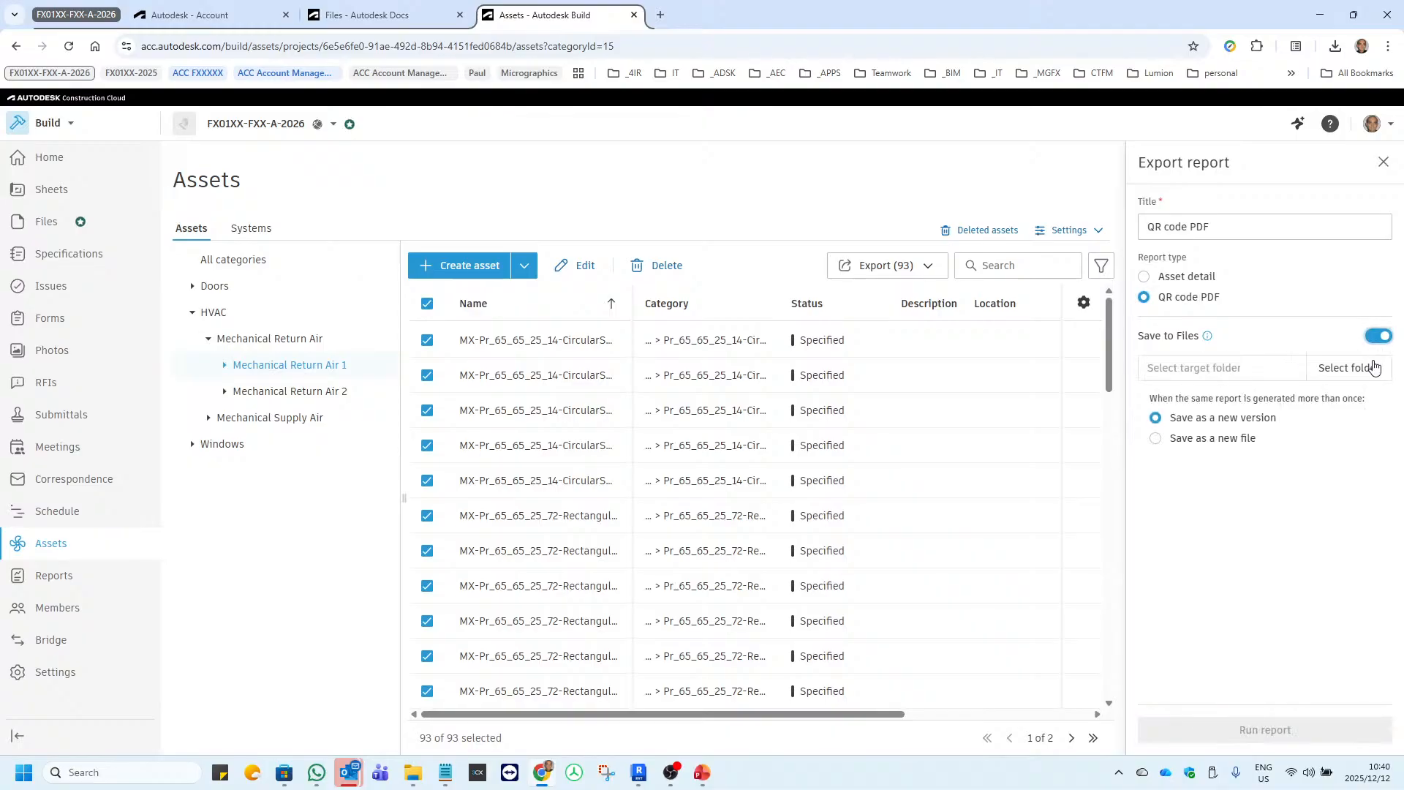
click(1160, 439)
click(1379, 340)
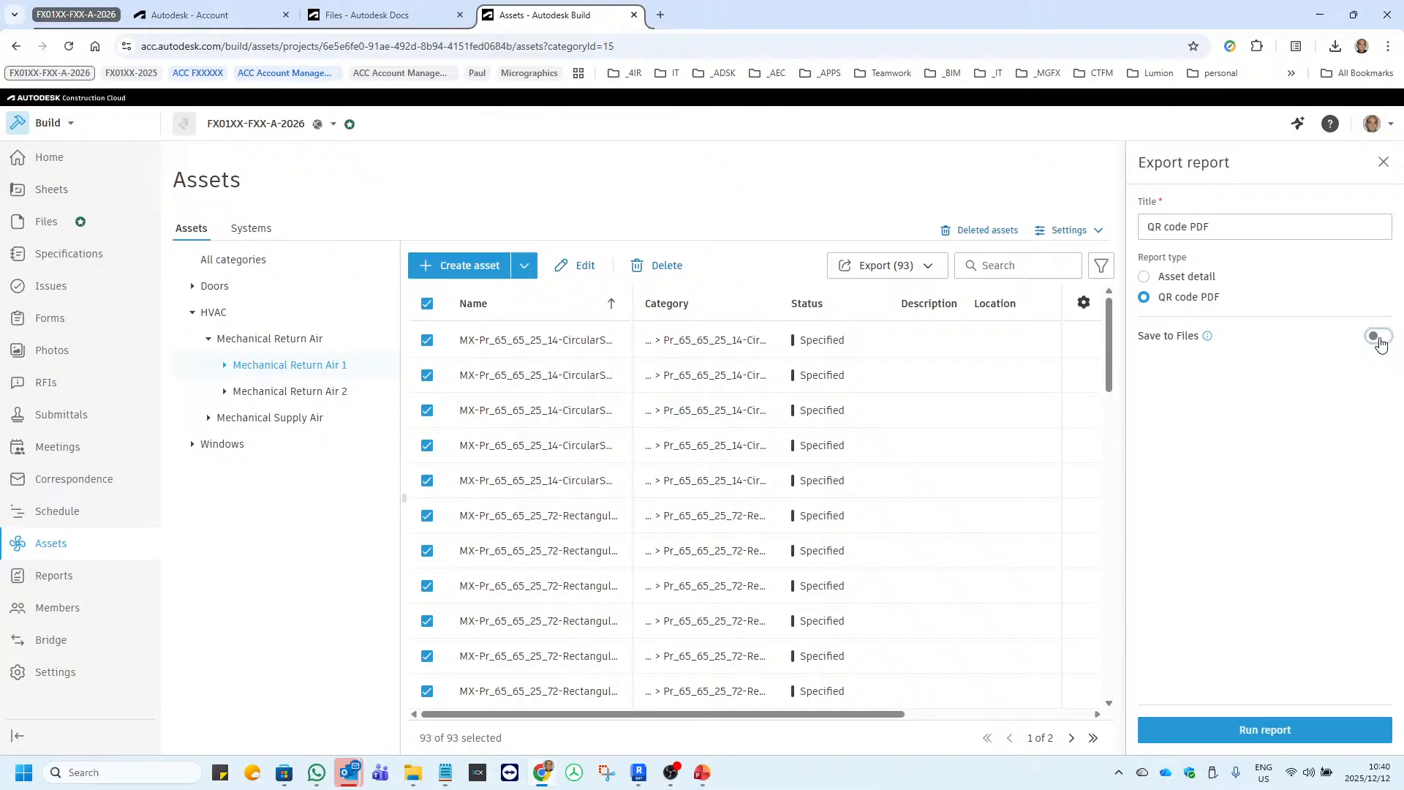
click(1288, 730)
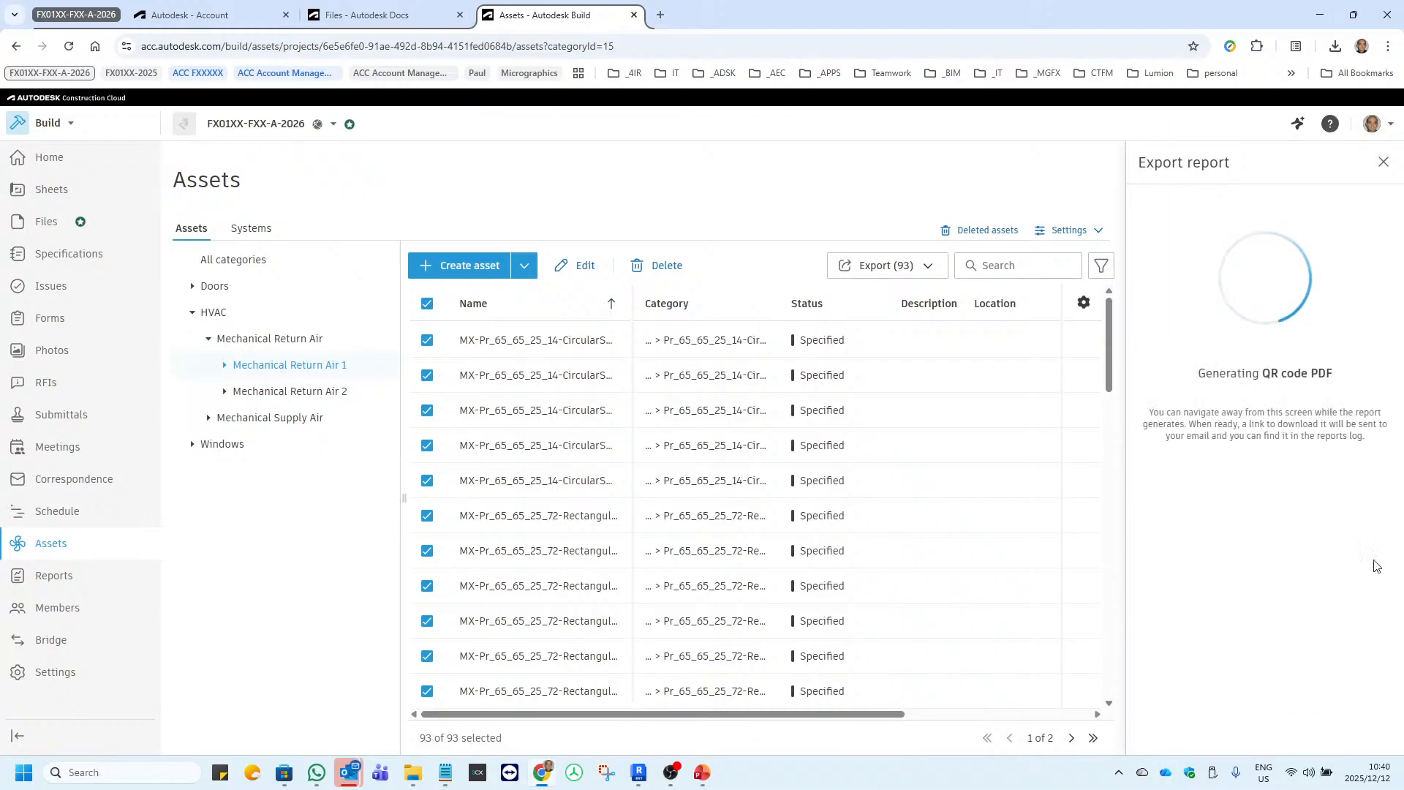
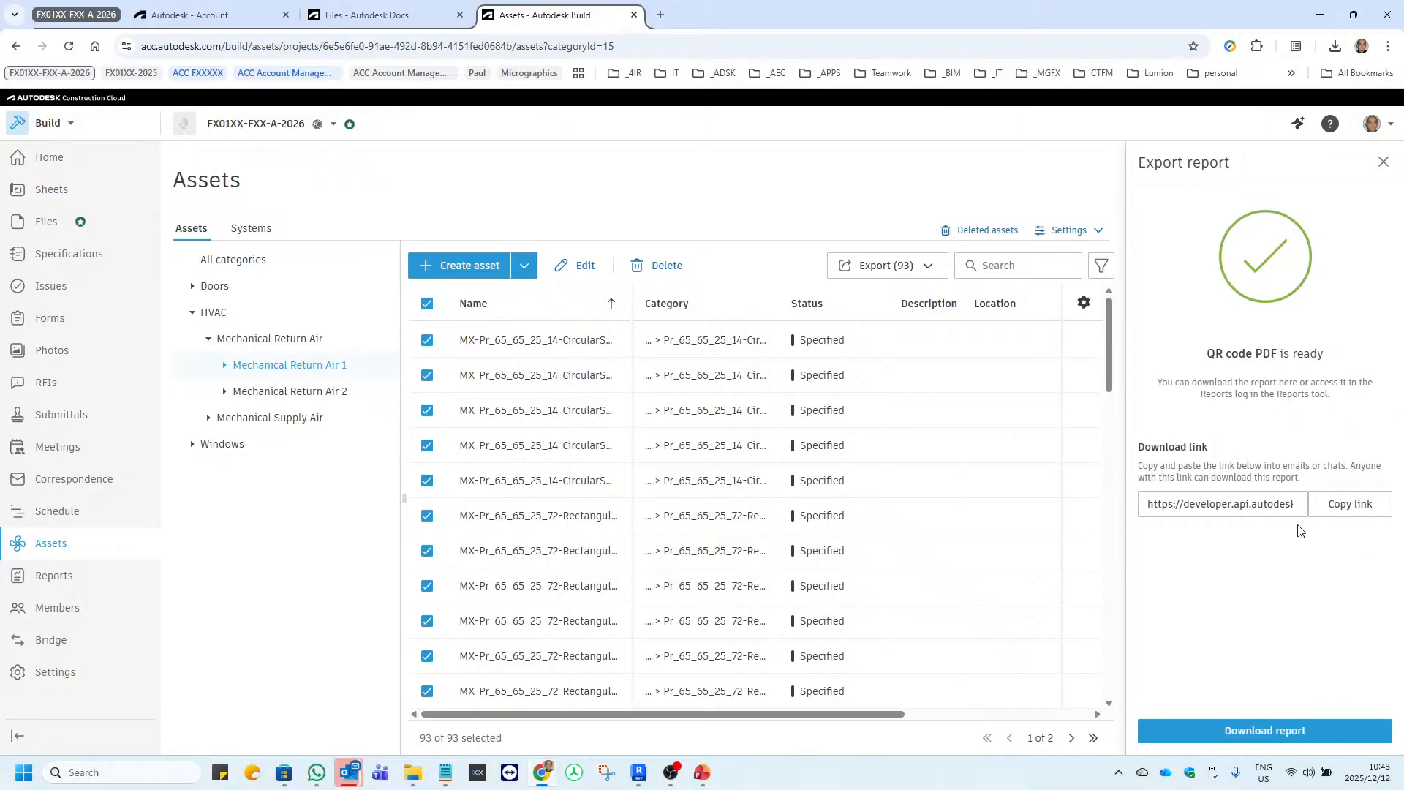
Download the QR code PDF report, look through its pages in the PDF reader, and close both the PDF and the export report.
click(1282, 732)
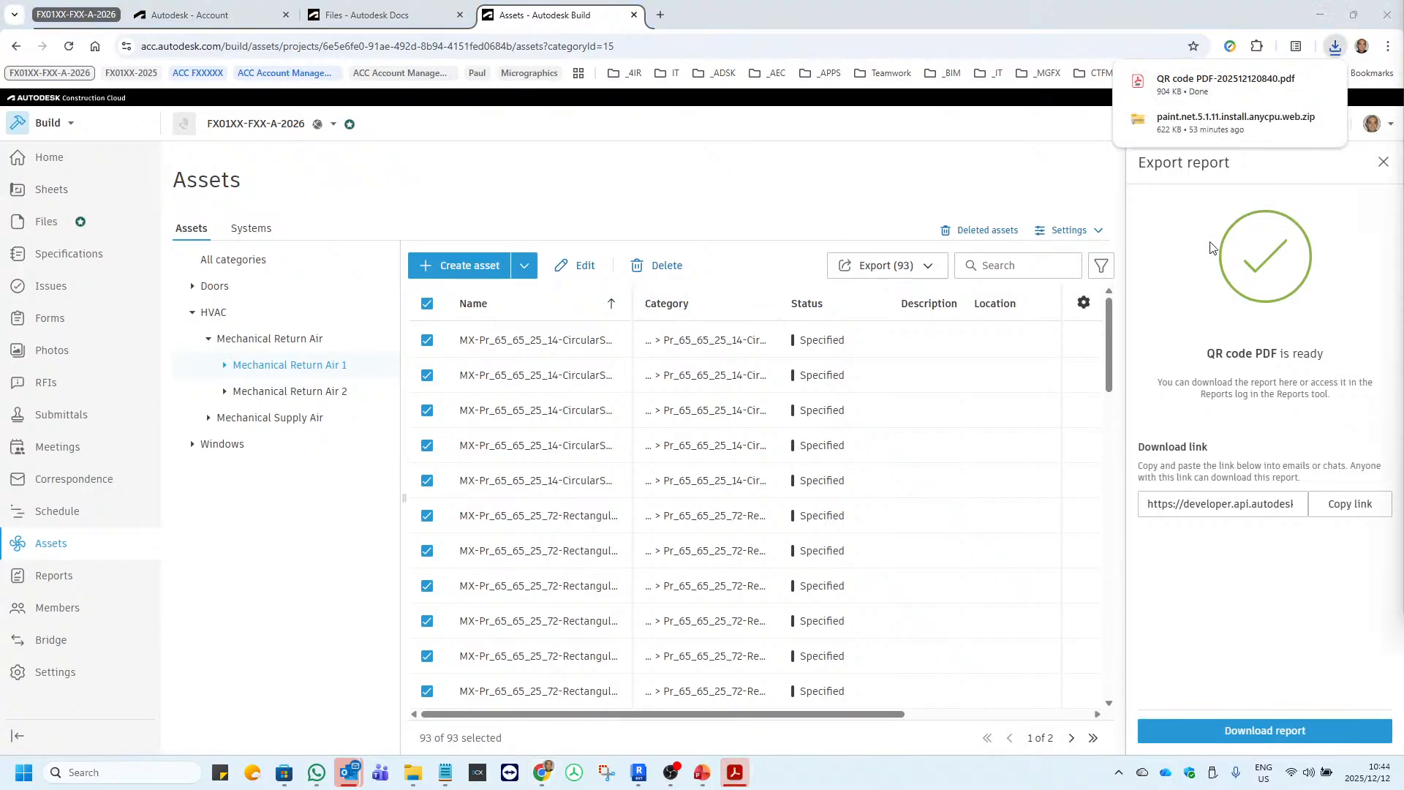
double_click(673, 152)
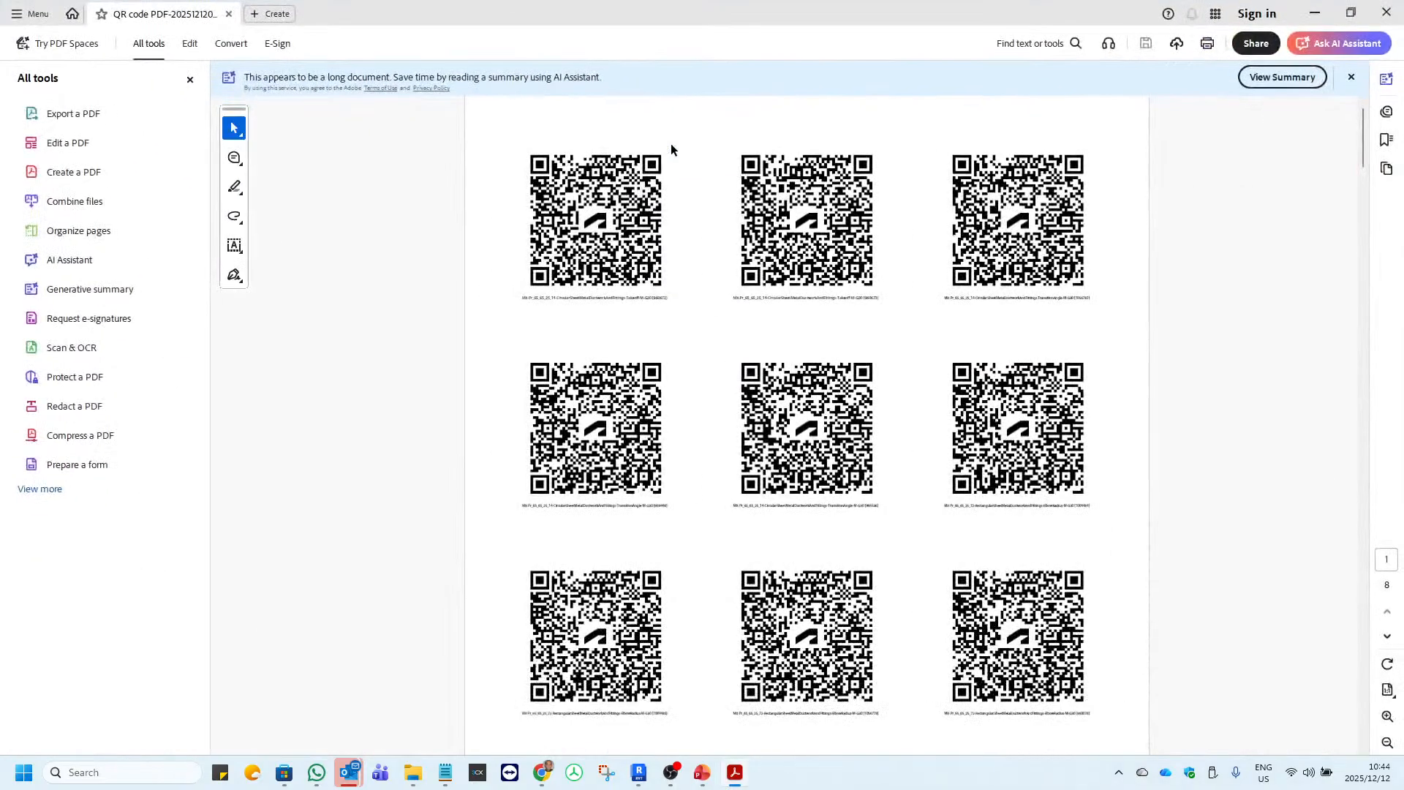
scroll(632, 349, down, 8)
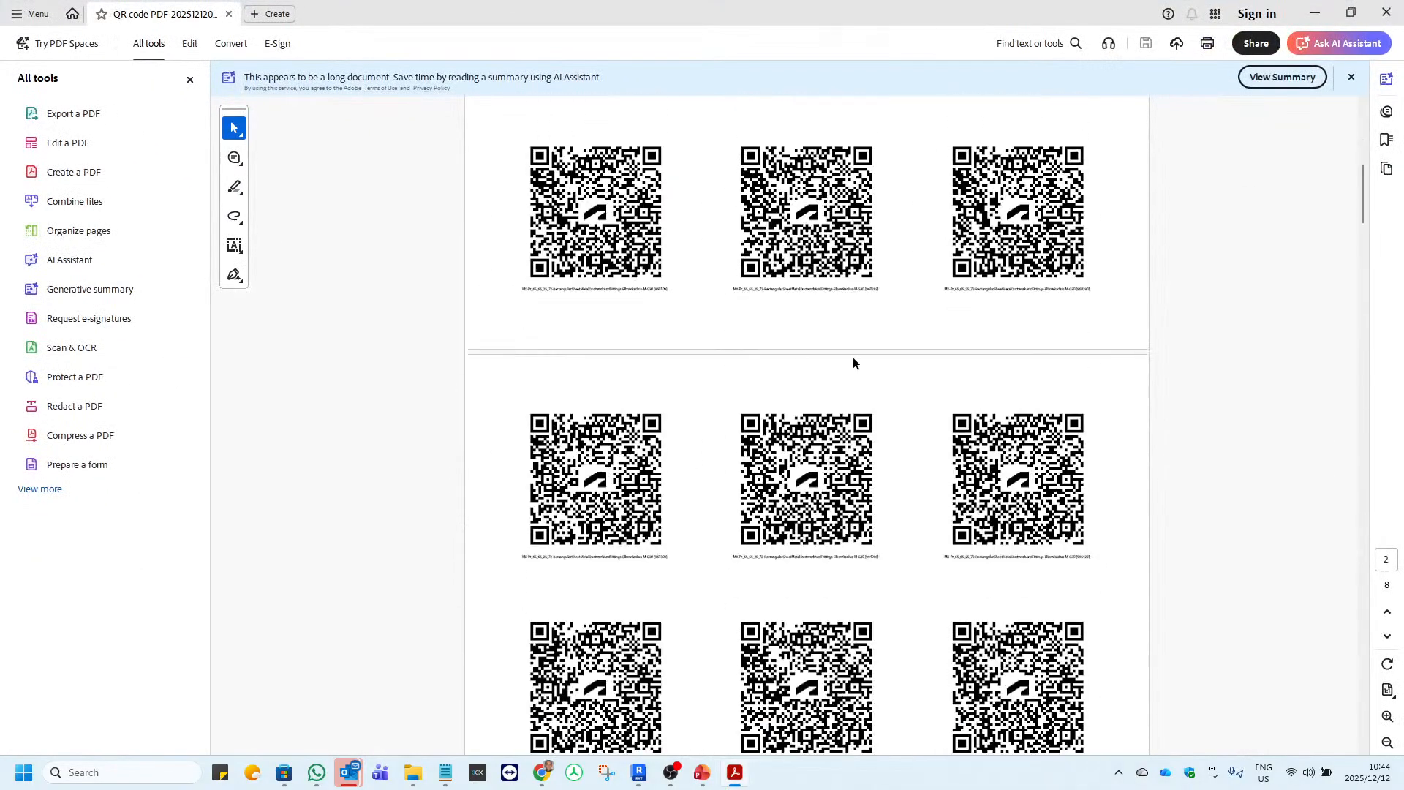
drag(1363, 192, 1388, 116)
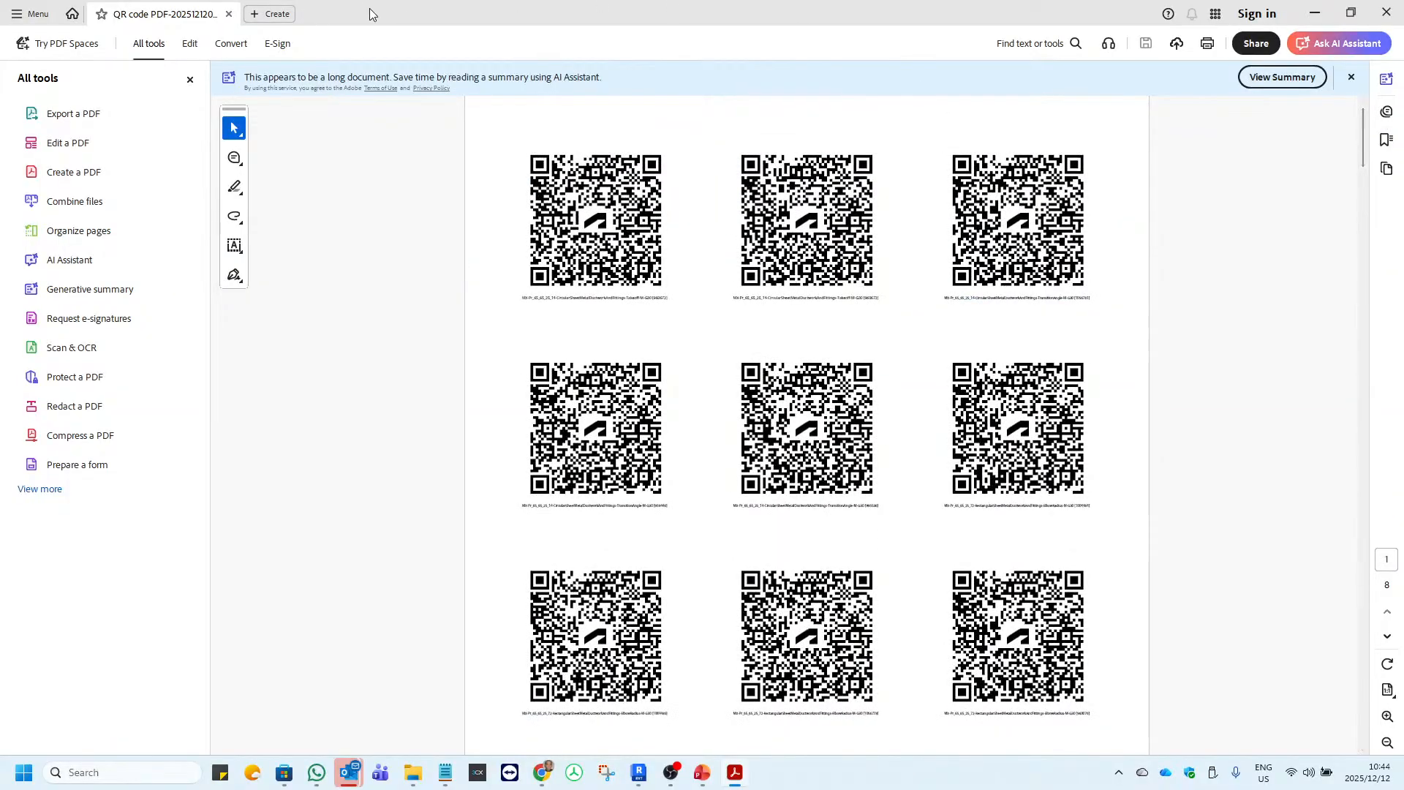
drag(369, 8, 1403, 146)
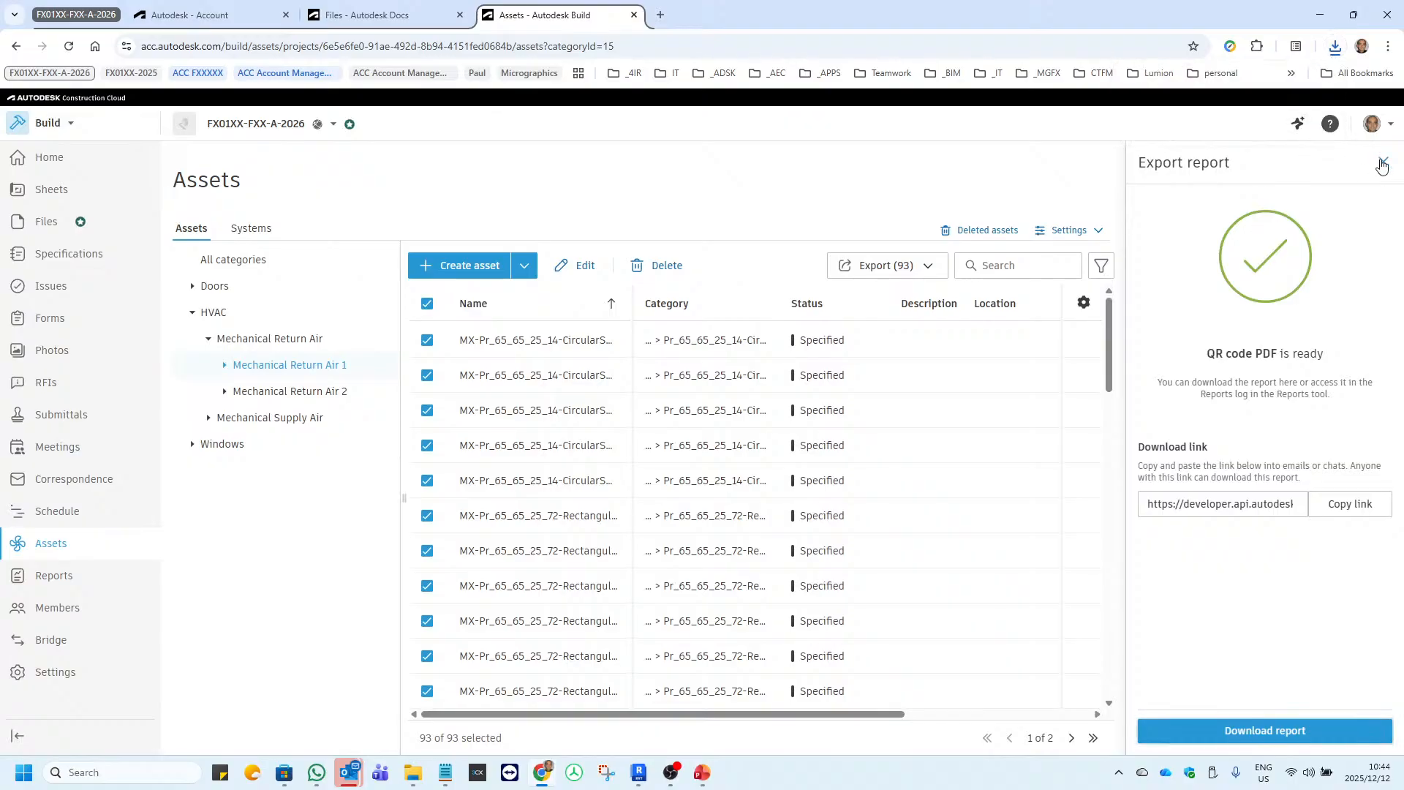
click(1382, 164)
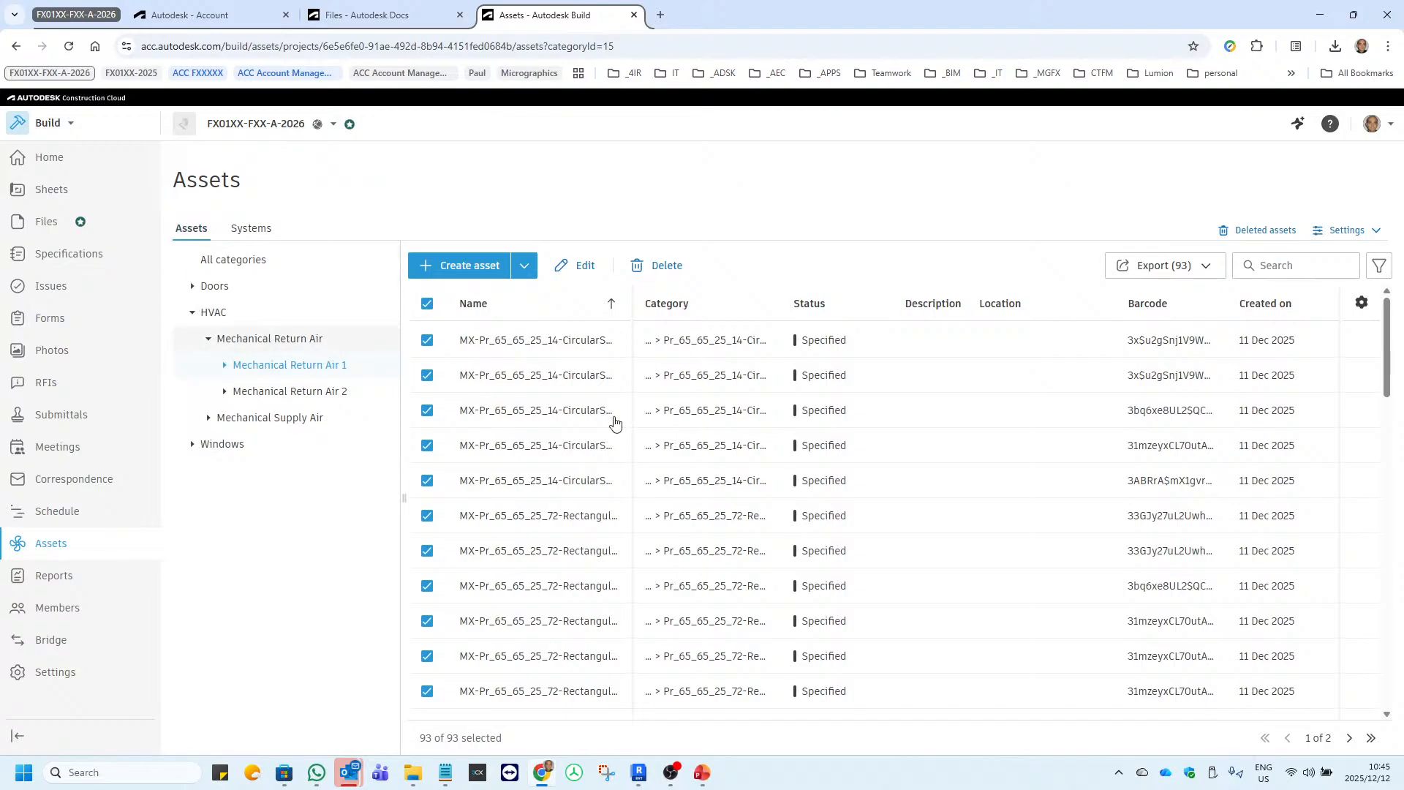
Open the first listed Mechanical Return Air 1 asset in the model viewer and examine its place in the duct network.
click(554, 346)
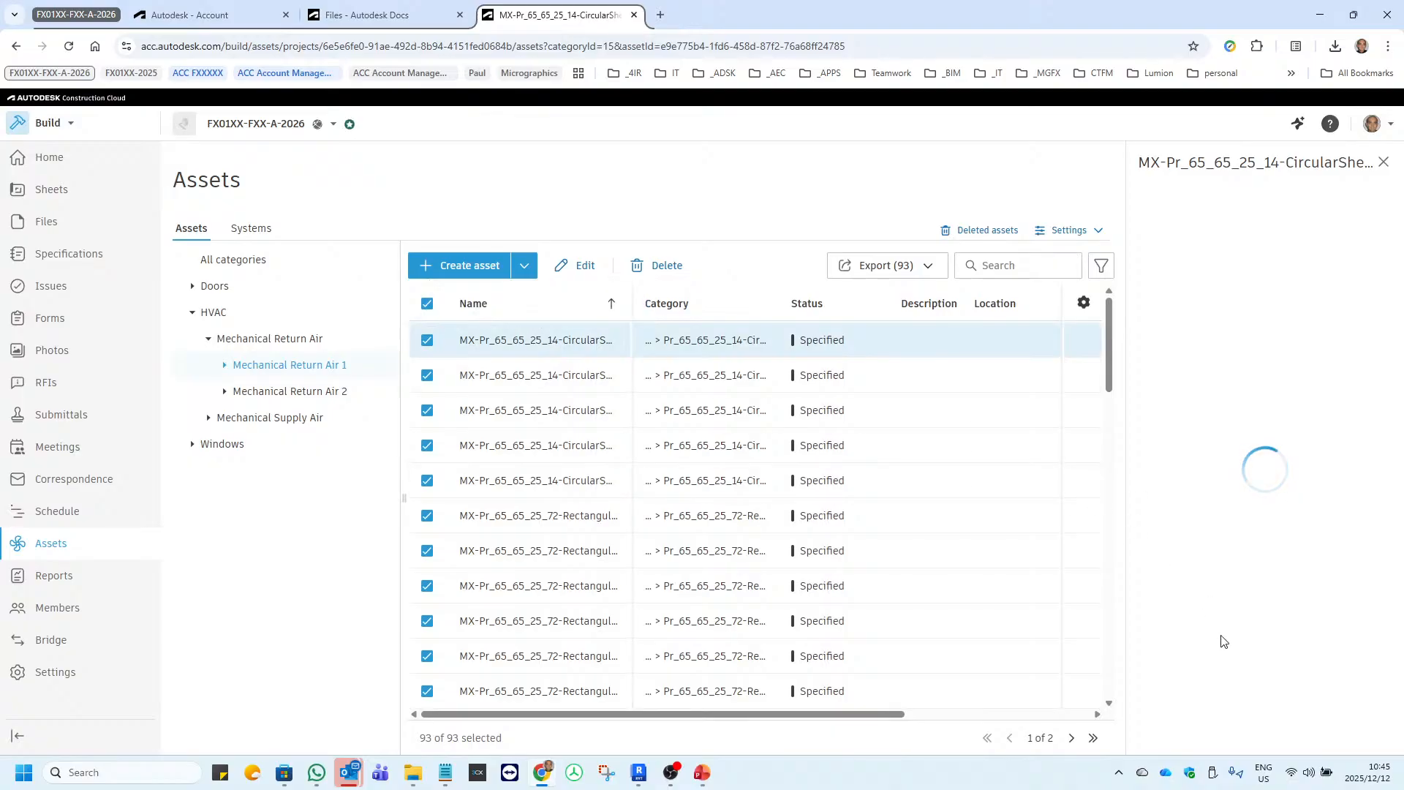
click(1223, 636)
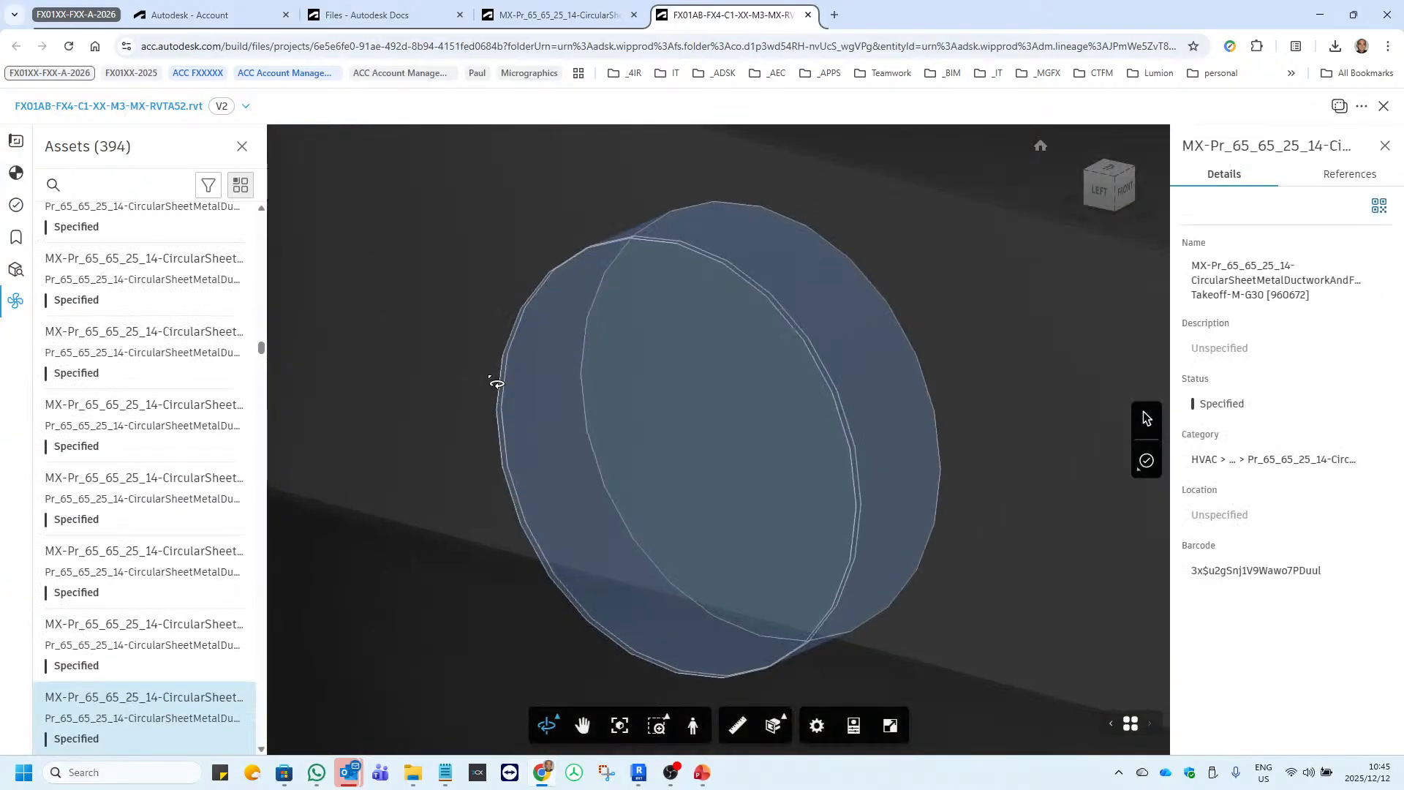
drag(497, 384, 667, 415)
scroll(667, 415, down, 10)
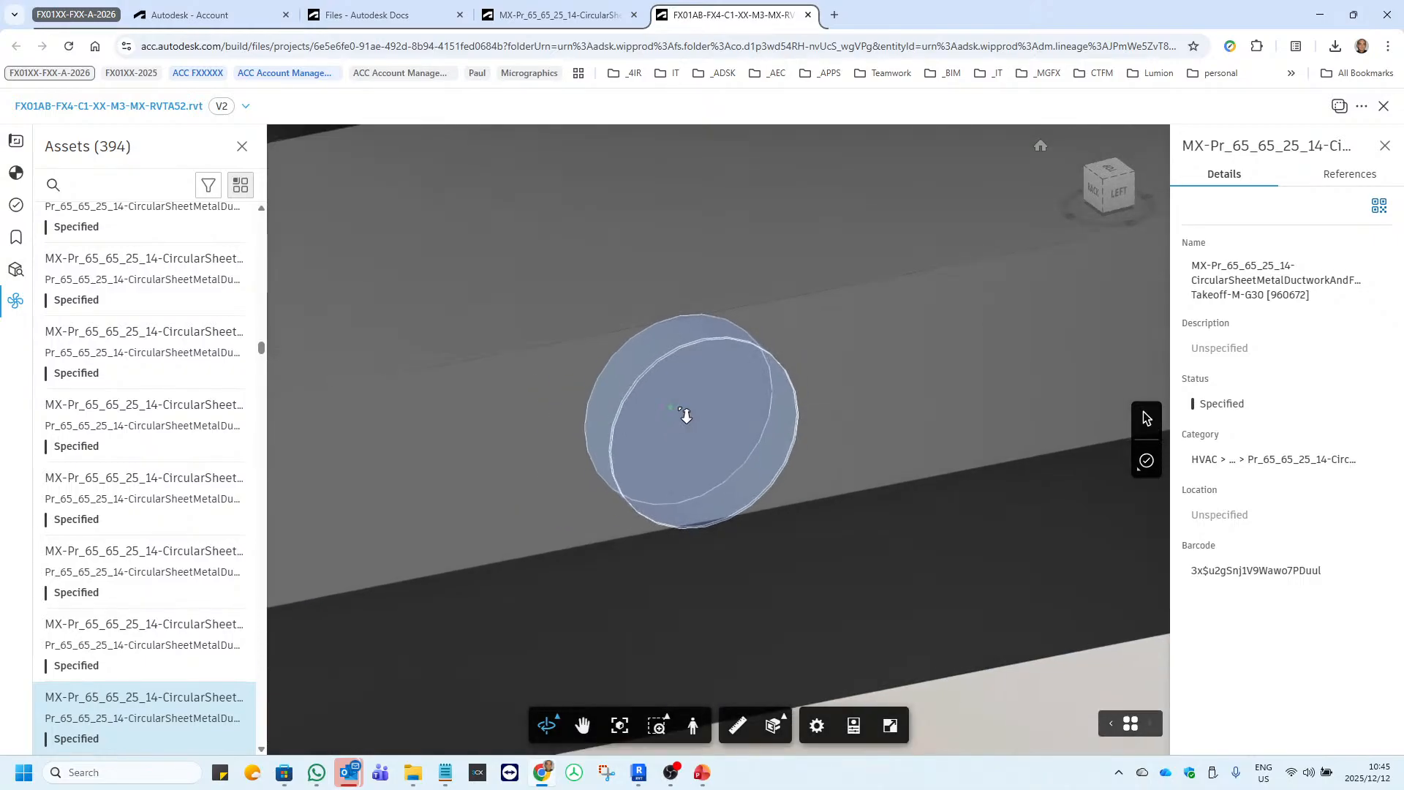
scroll(688, 419, down, 4)
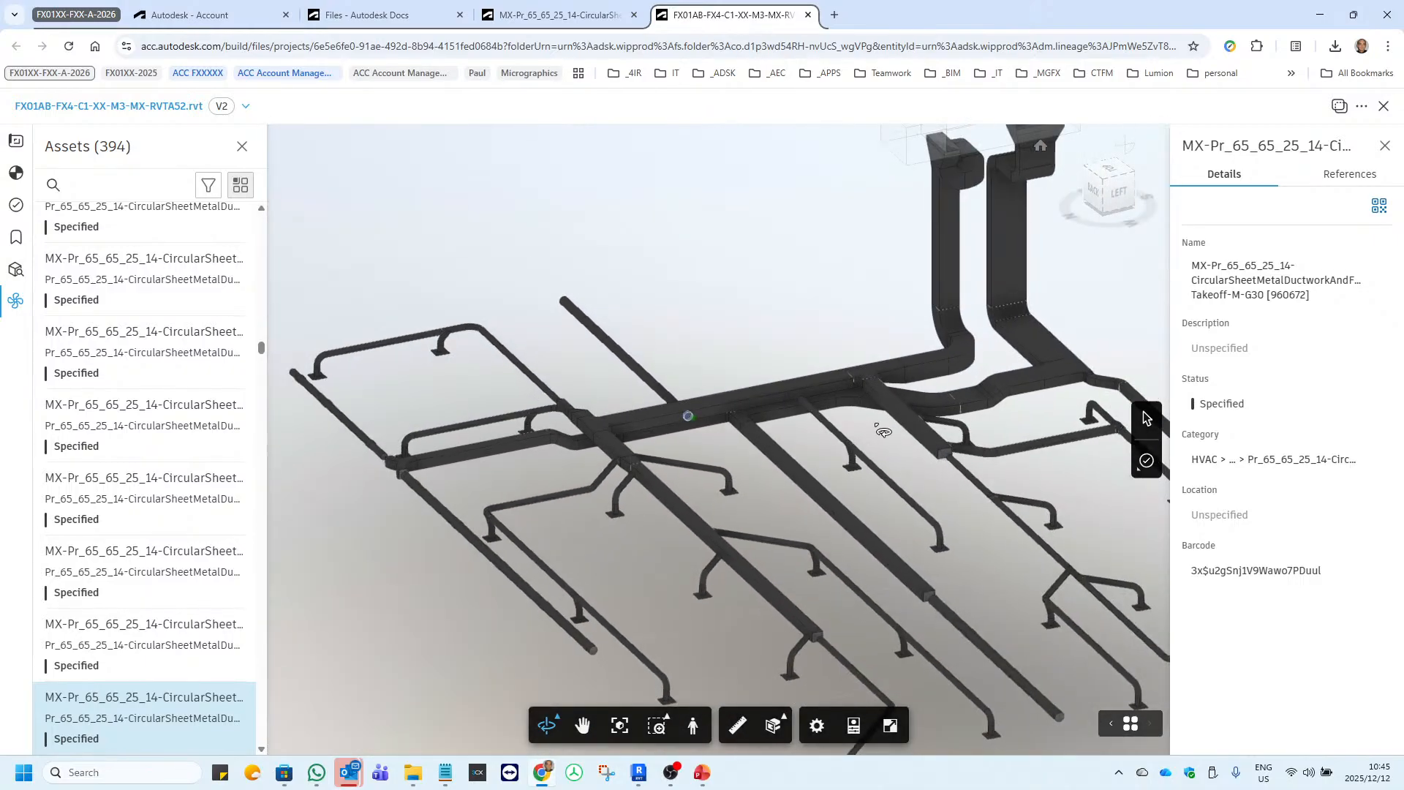
drag(875, 423, 656, 388)
scroll(542, 420, down, 3)
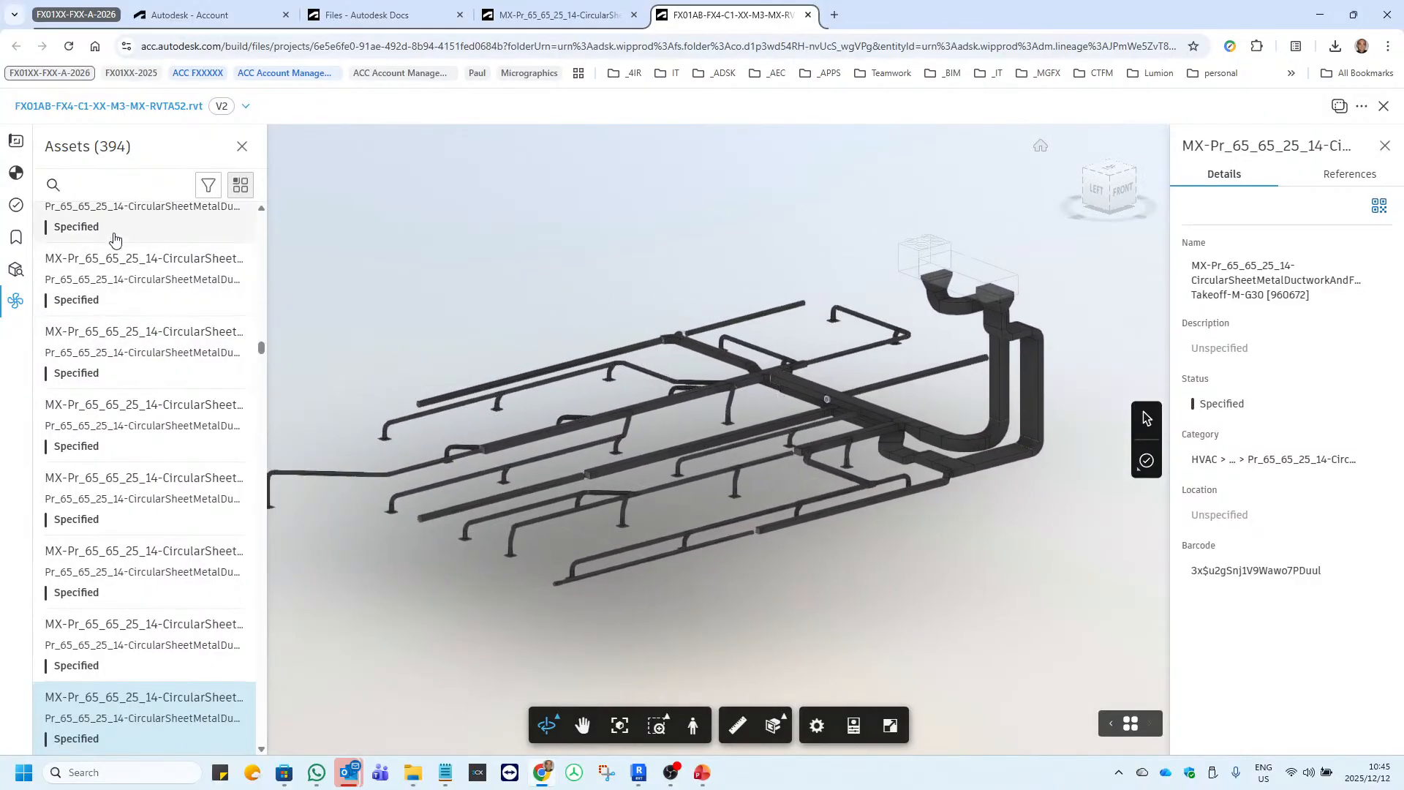
Locate the Takeoff-M-G30 [951470] asset in the model, and select Round Duct [944435] to view its asset details.
click(145, 278)
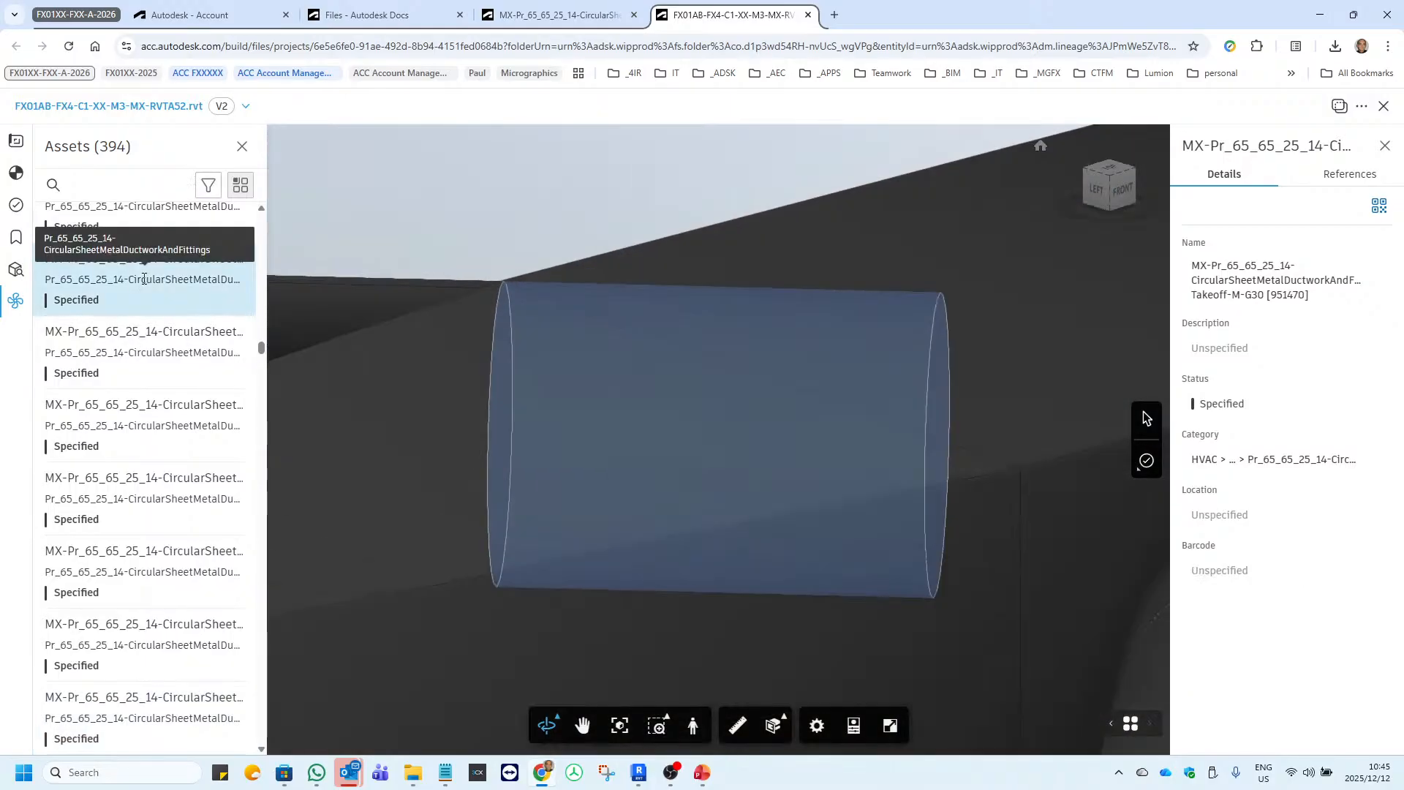
scroll(681, 452, down, 6)
scroll(685, 452, down, 4)
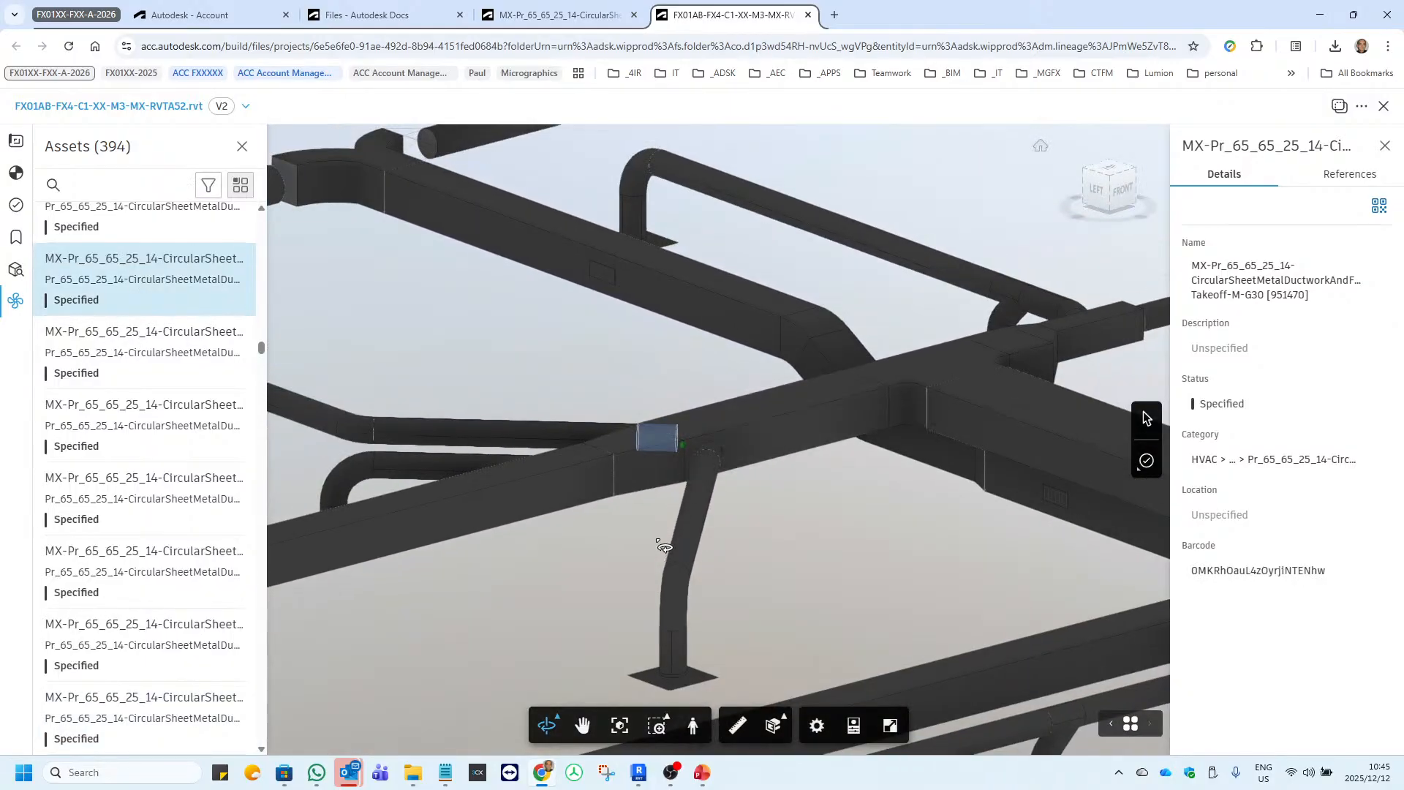
click(691, 534)
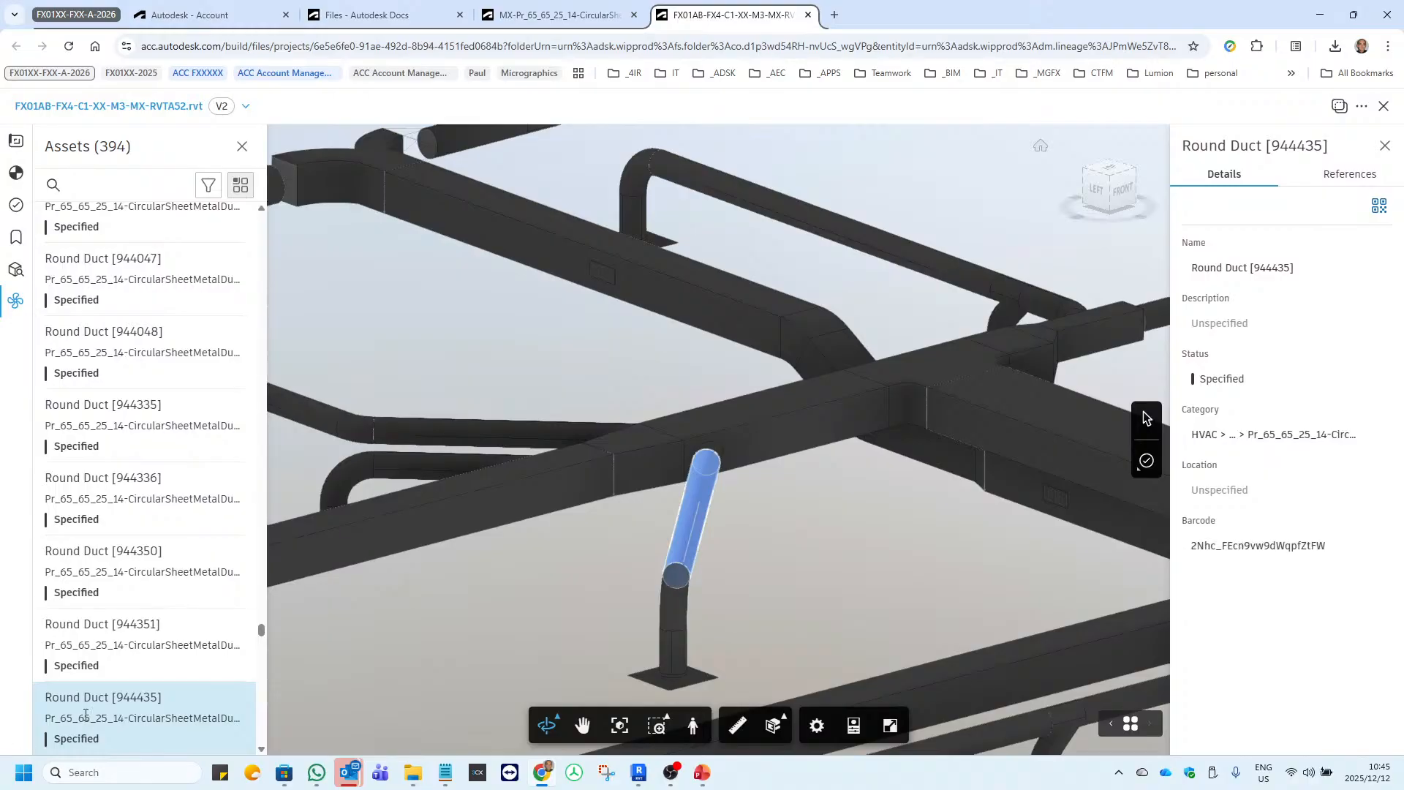
scroll(145, 492, down, 4)
click(117, 425)
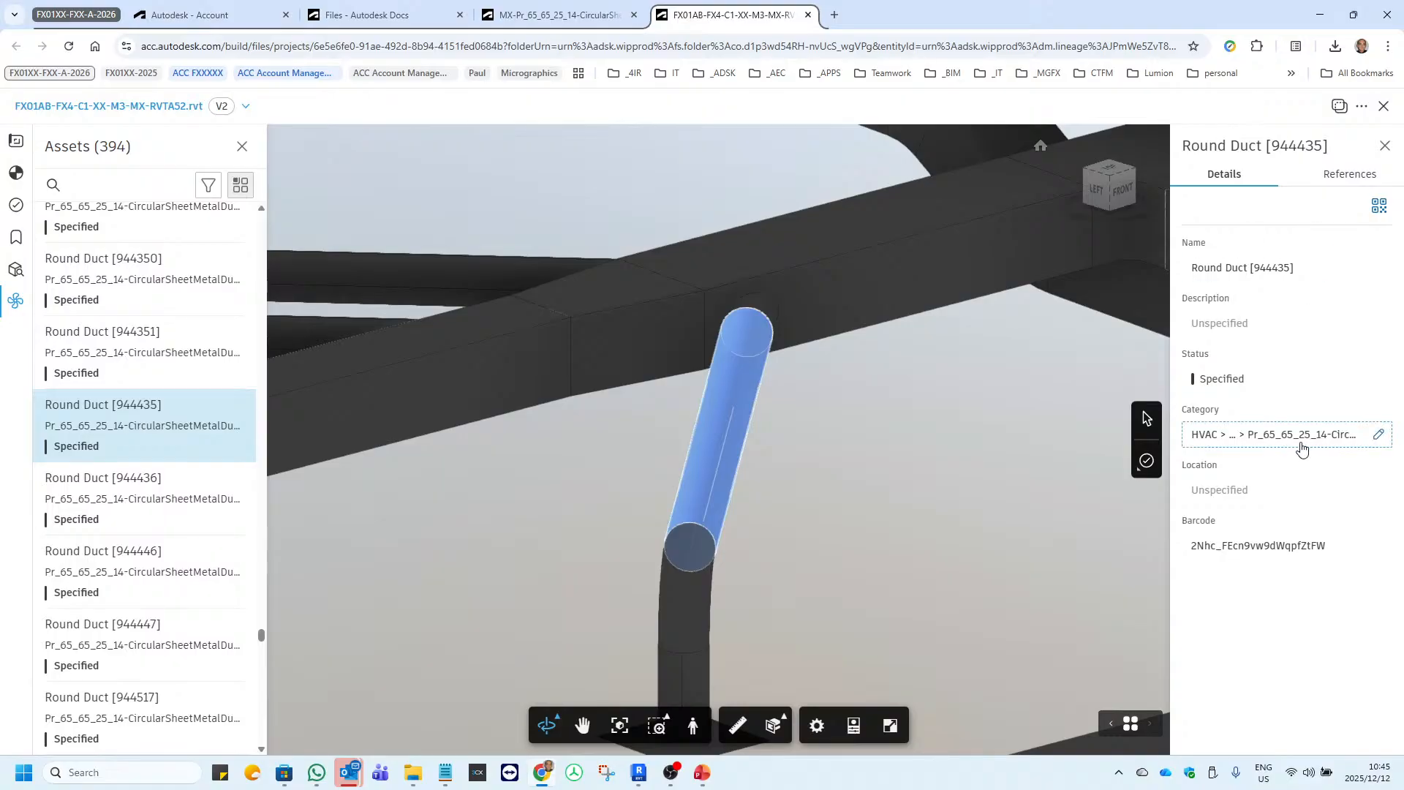
Filter the assets by the Mechanical Return Air category Pr_65_65_25_14-CircularSheetMetalDuctworkAndFittings, examine them in the model, and clear the filter.
click(210, 186)
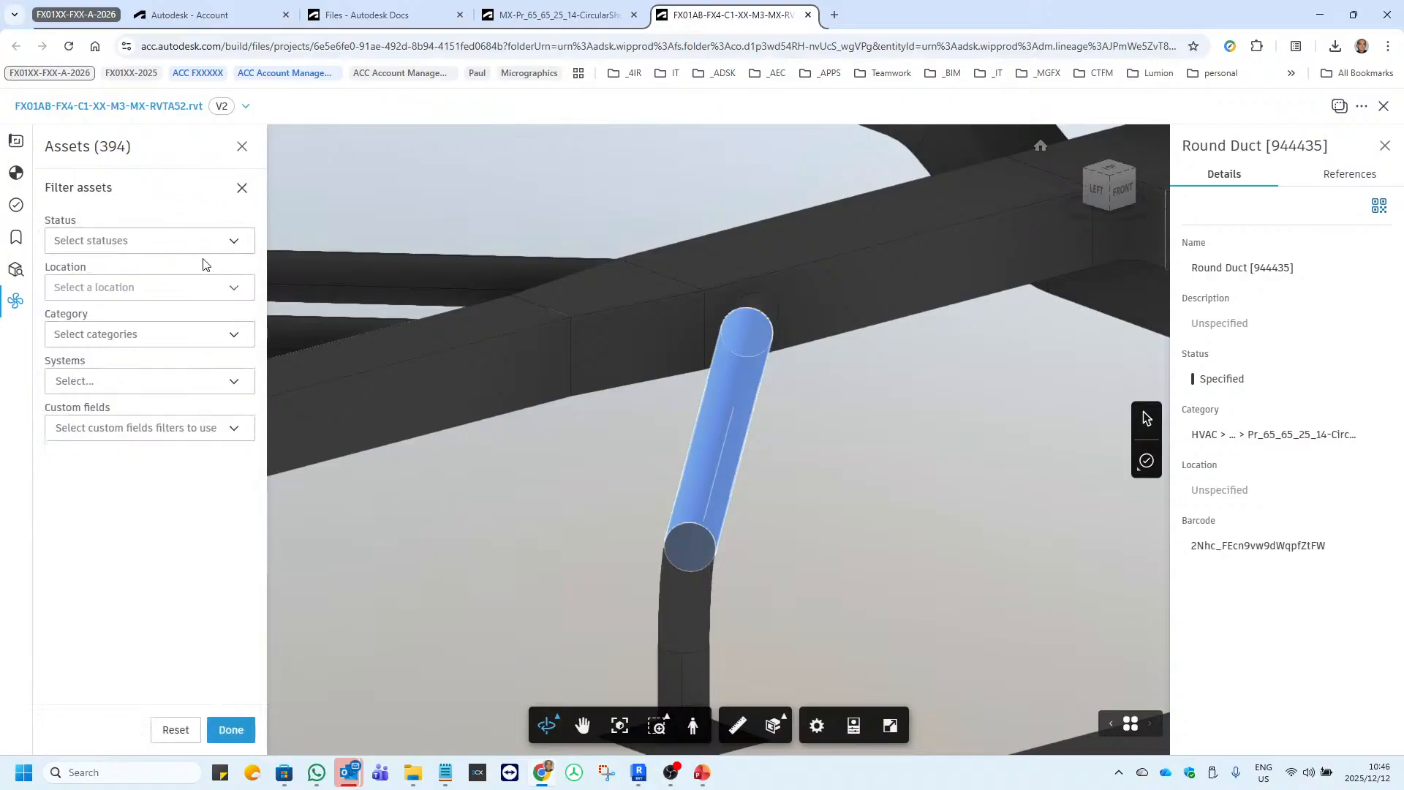
click(235, 338)
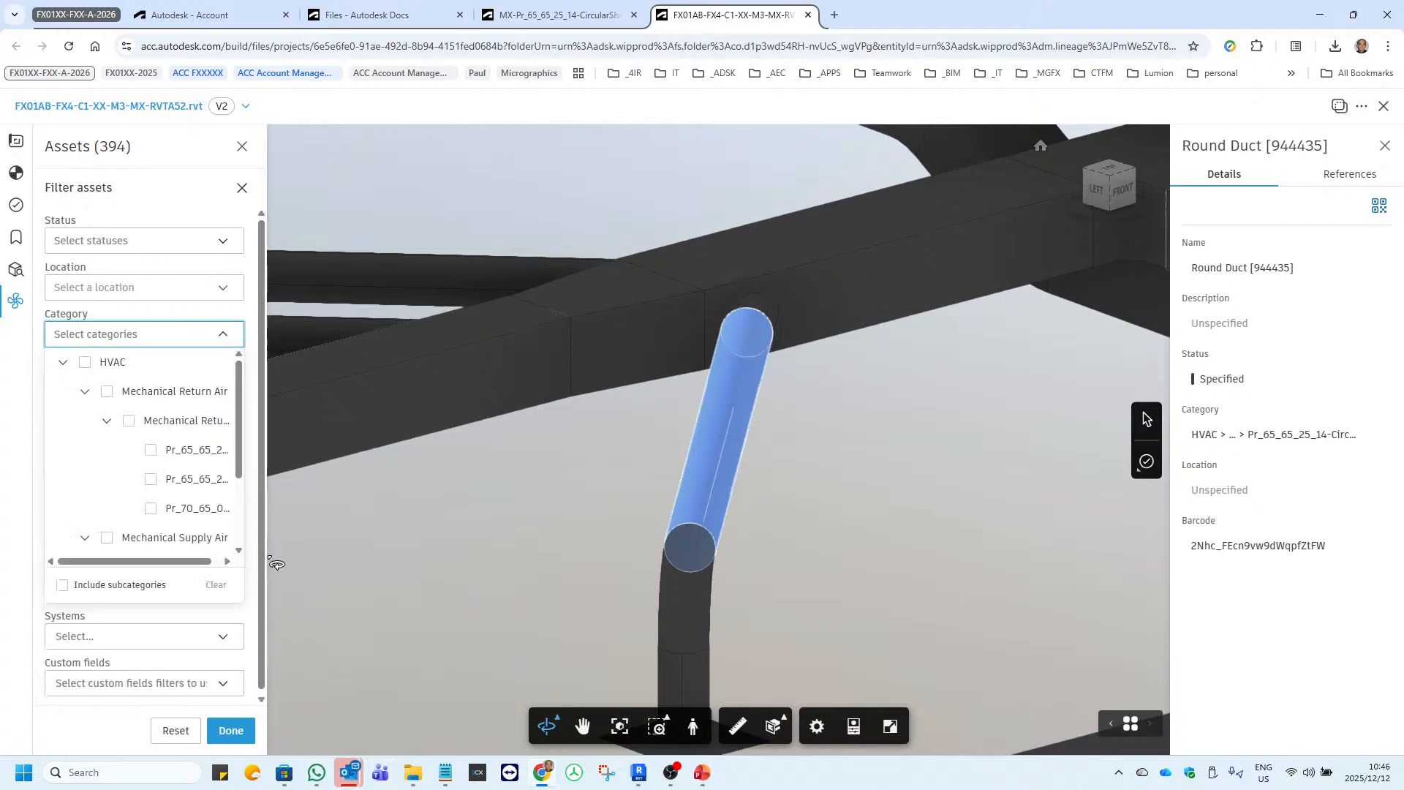
click(227, 561)
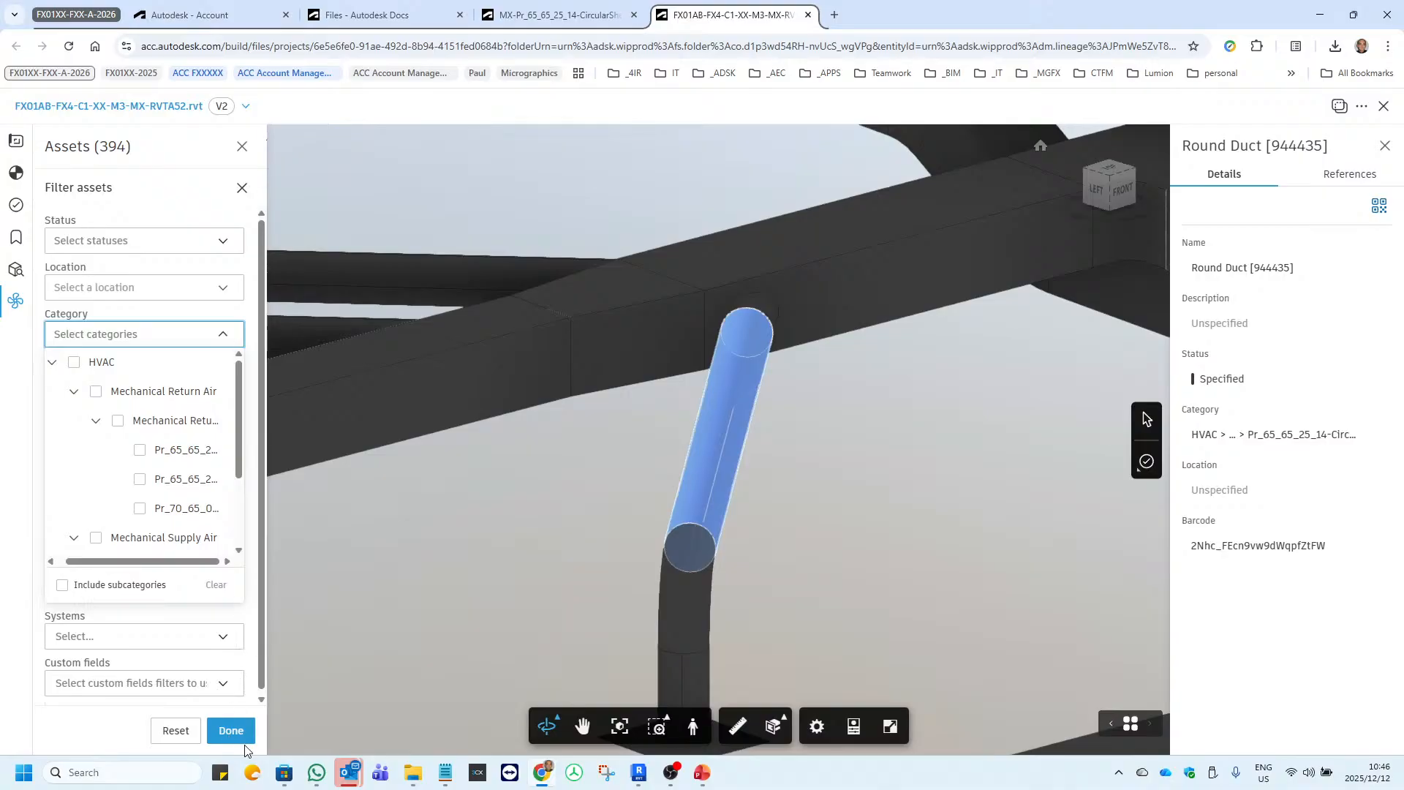
click(174, 455)
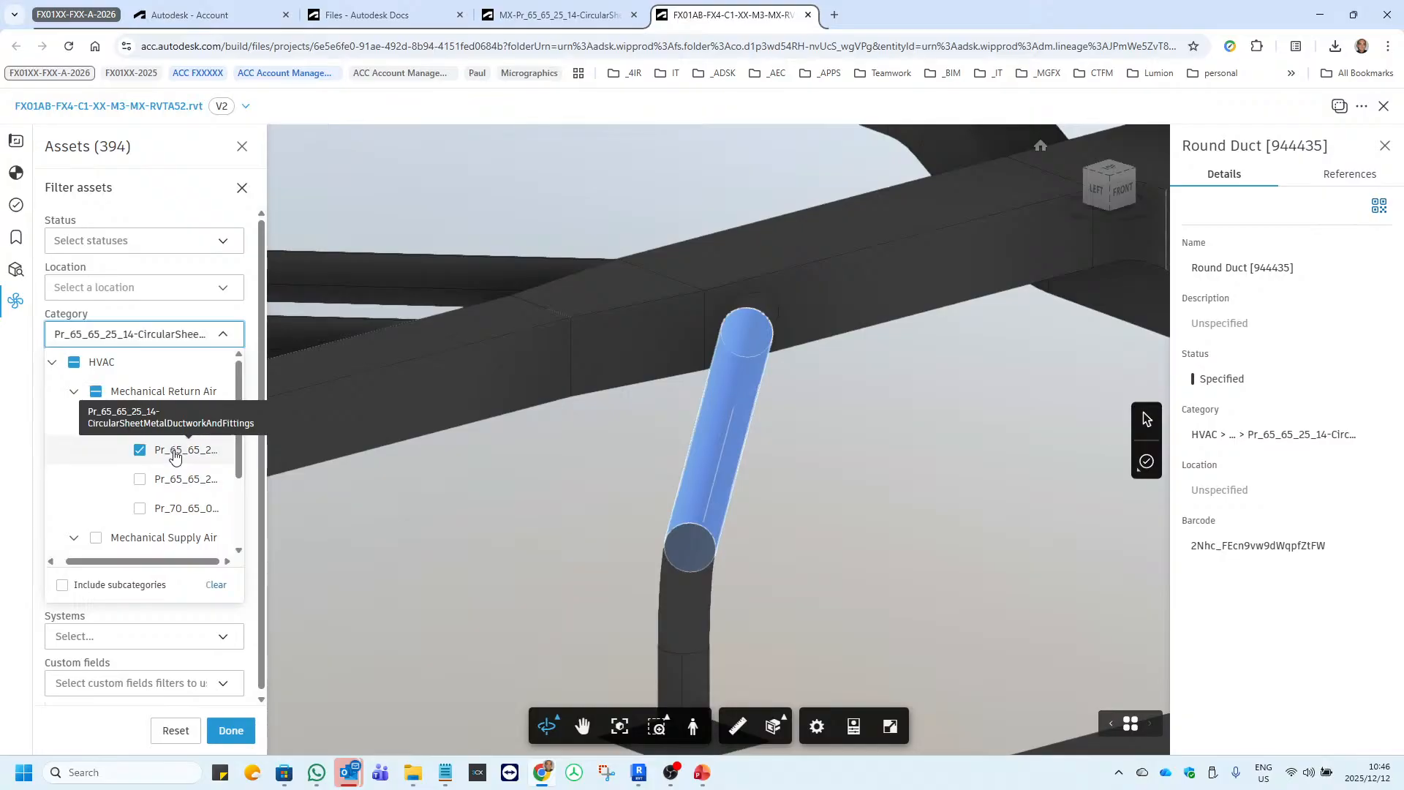
click(159, 620)
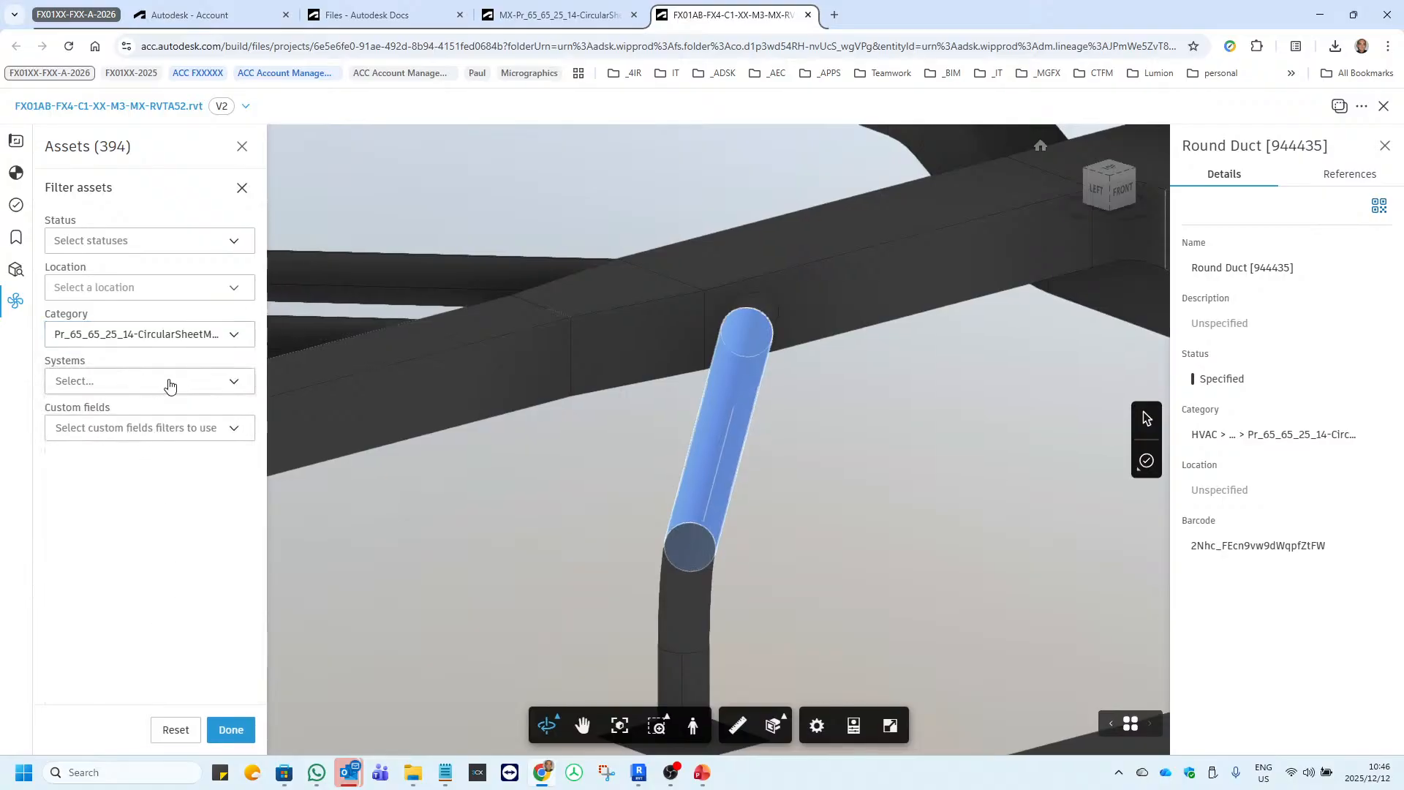
click(178, 385)
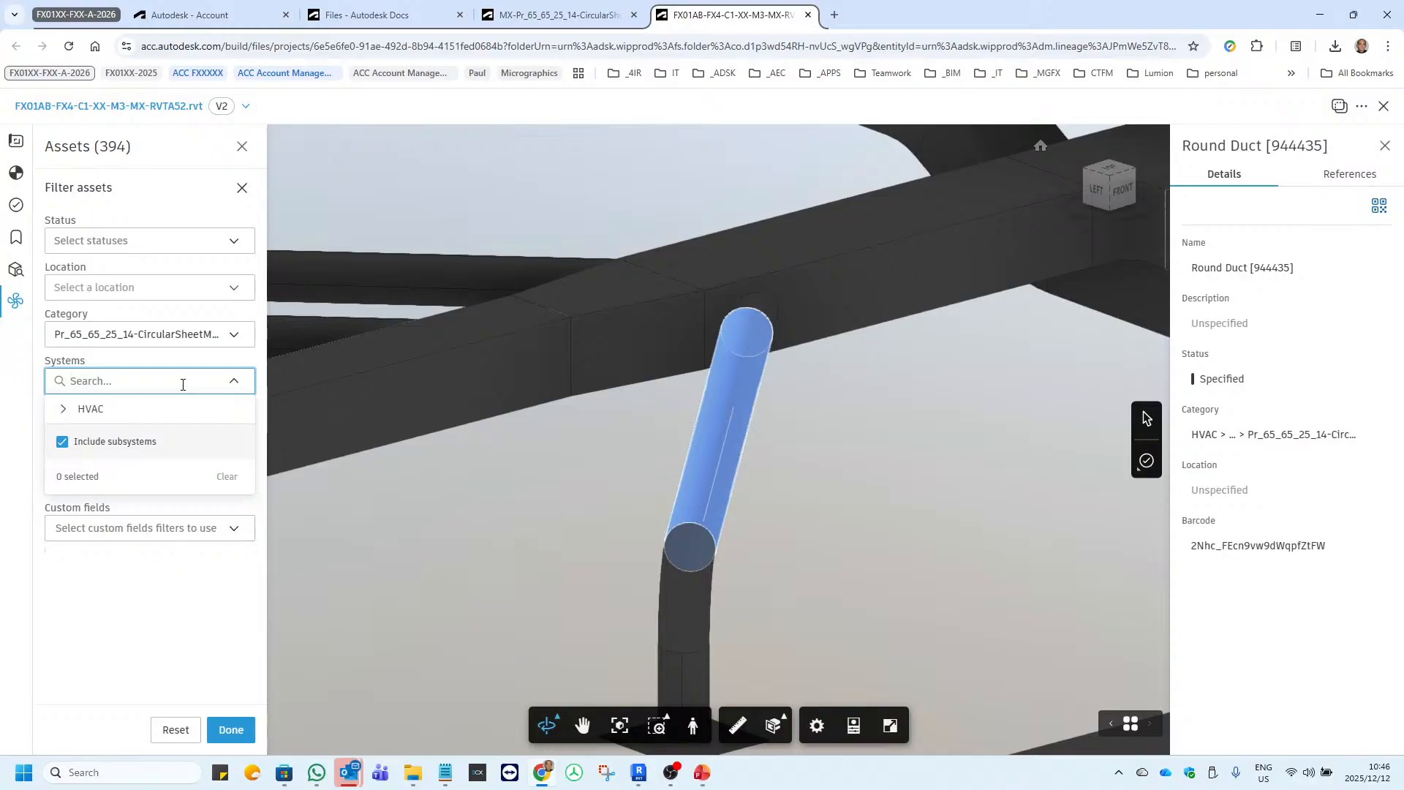
click(145, 624)
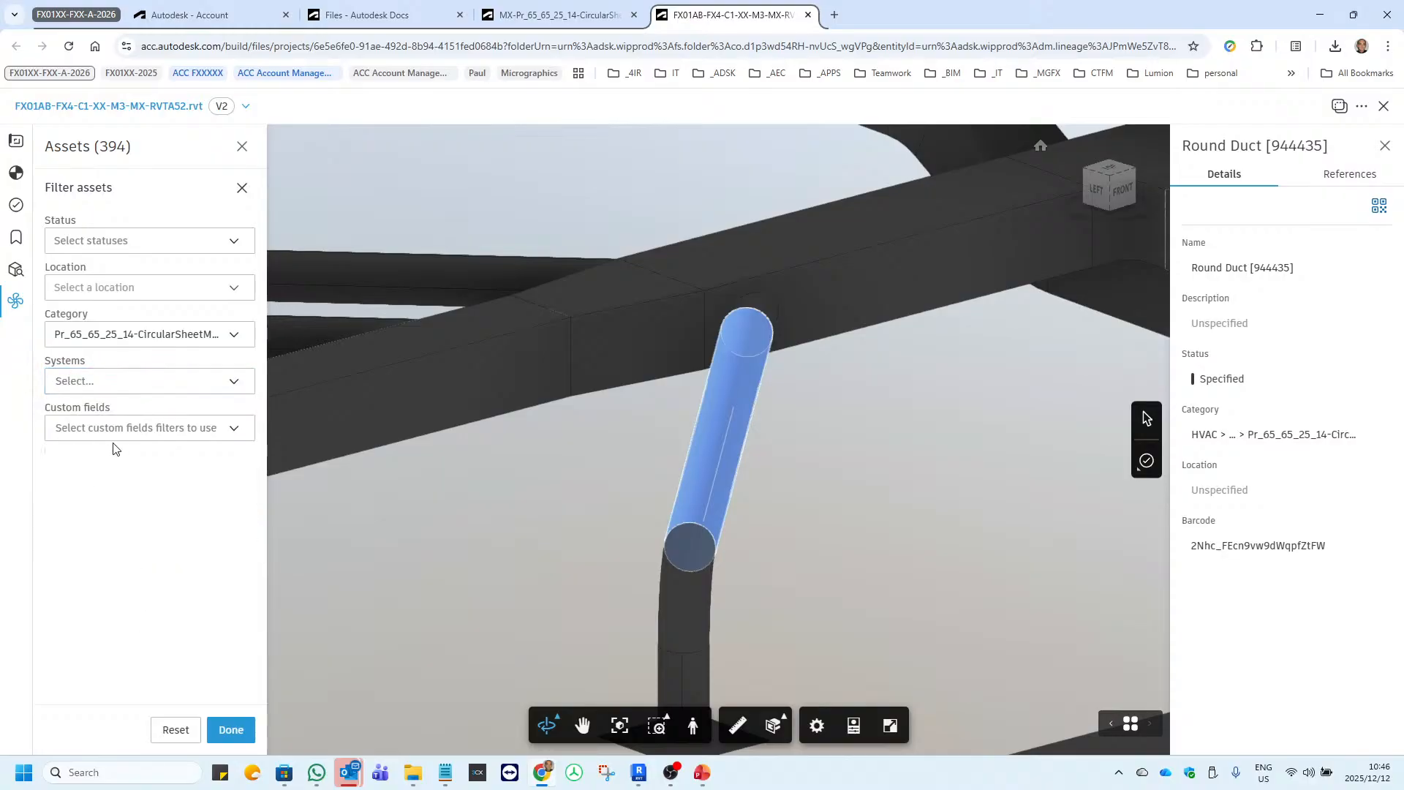
click(229, 731)
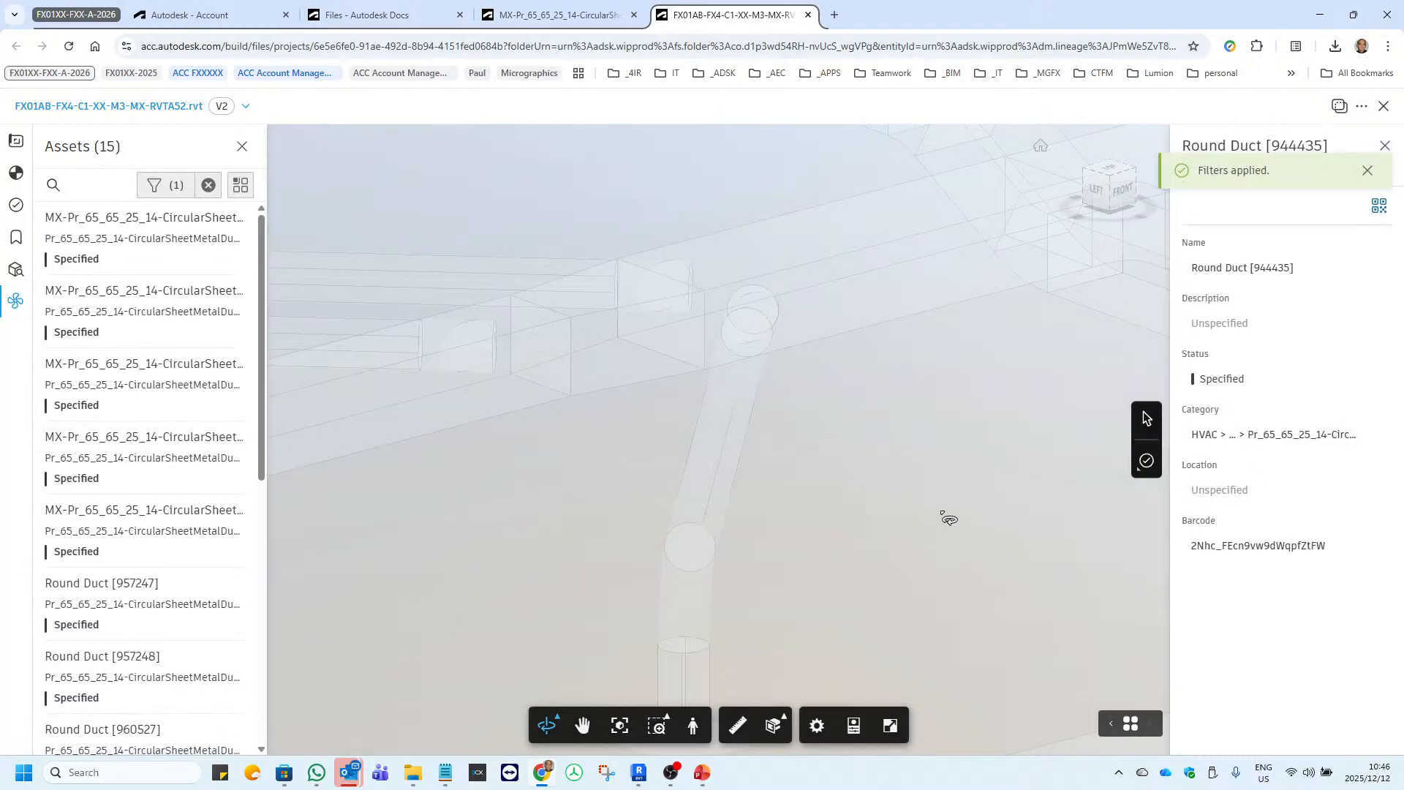
scroll(774, 525, down, 10)
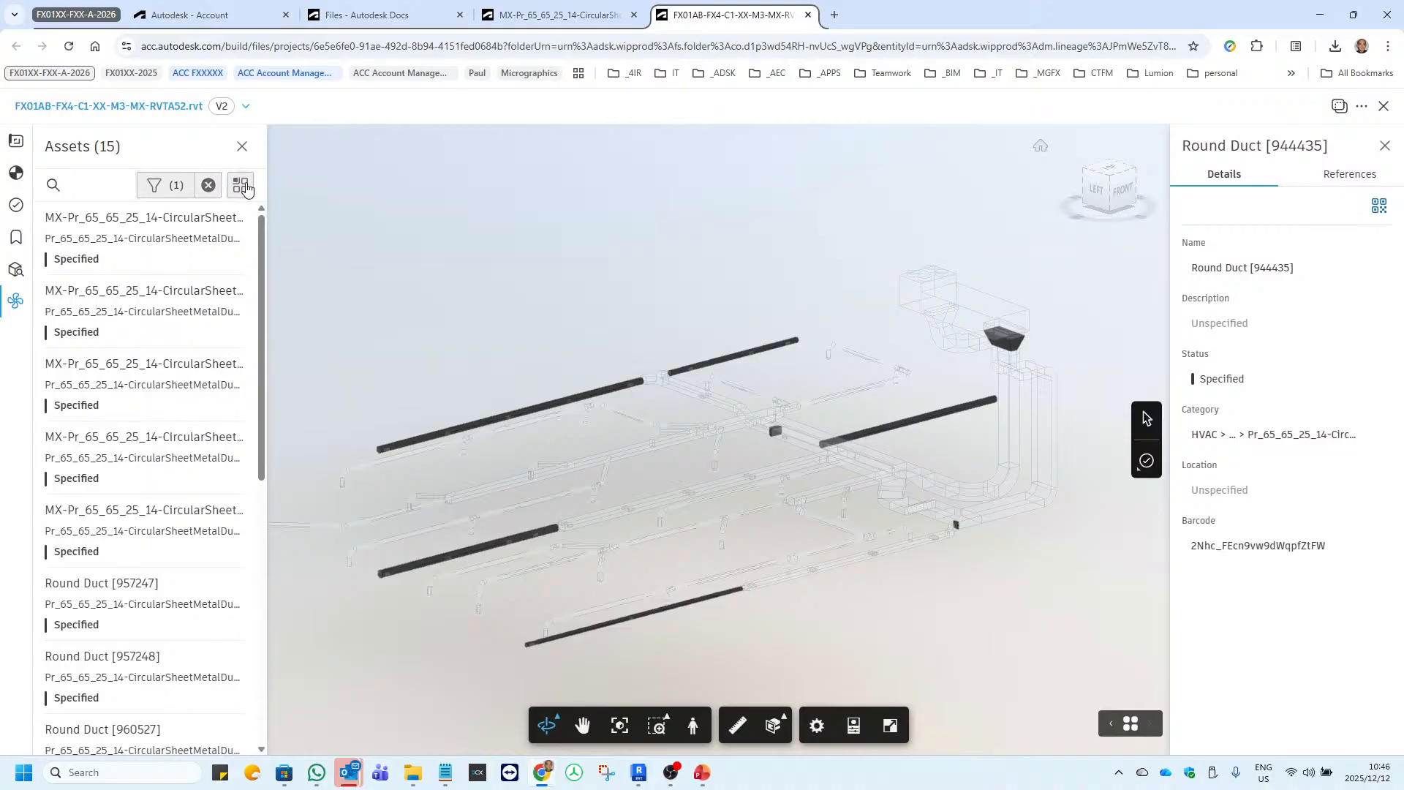
click(208, 185)
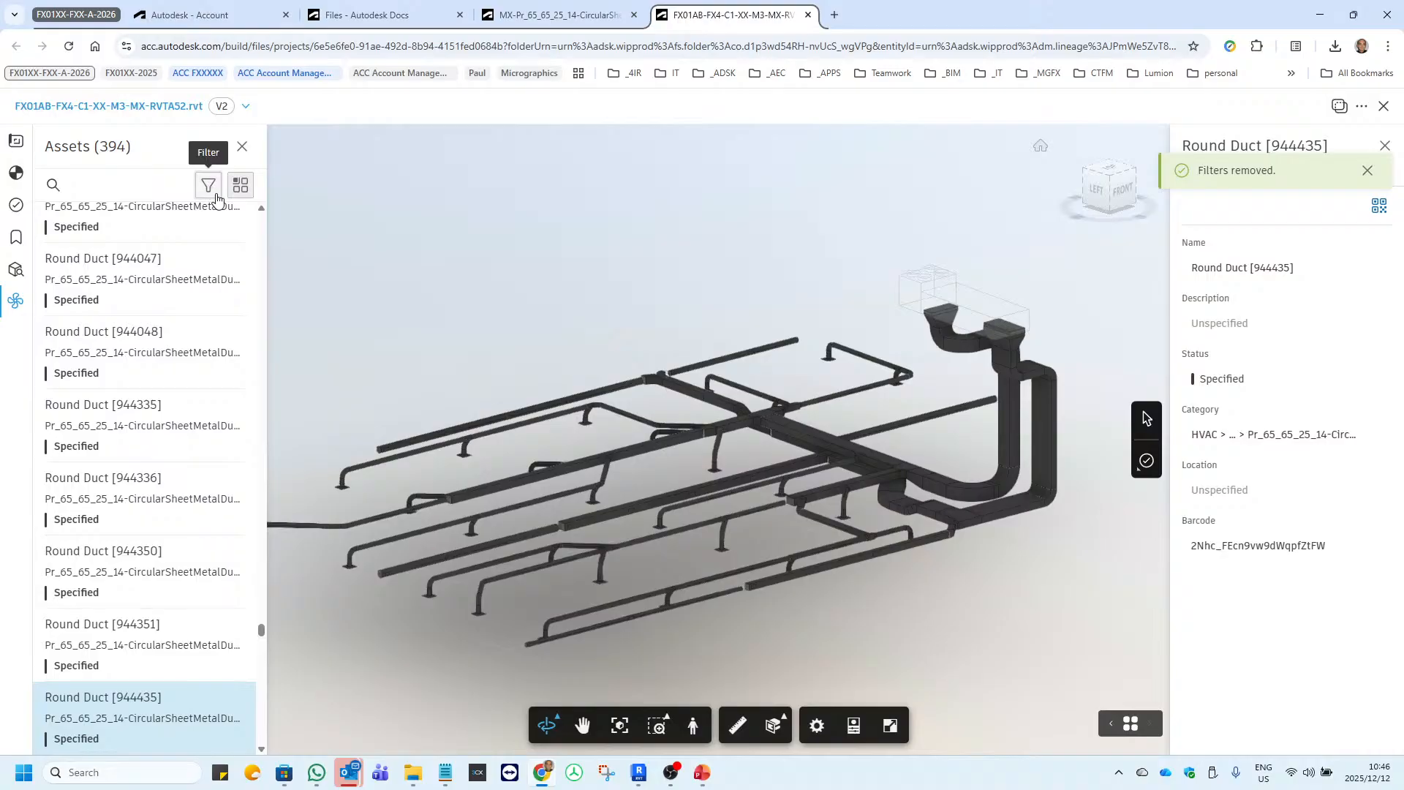
Close the model's assets list to examine the complete coloured duct network, and reopen the list.
scroll(778, 632, up, 5)
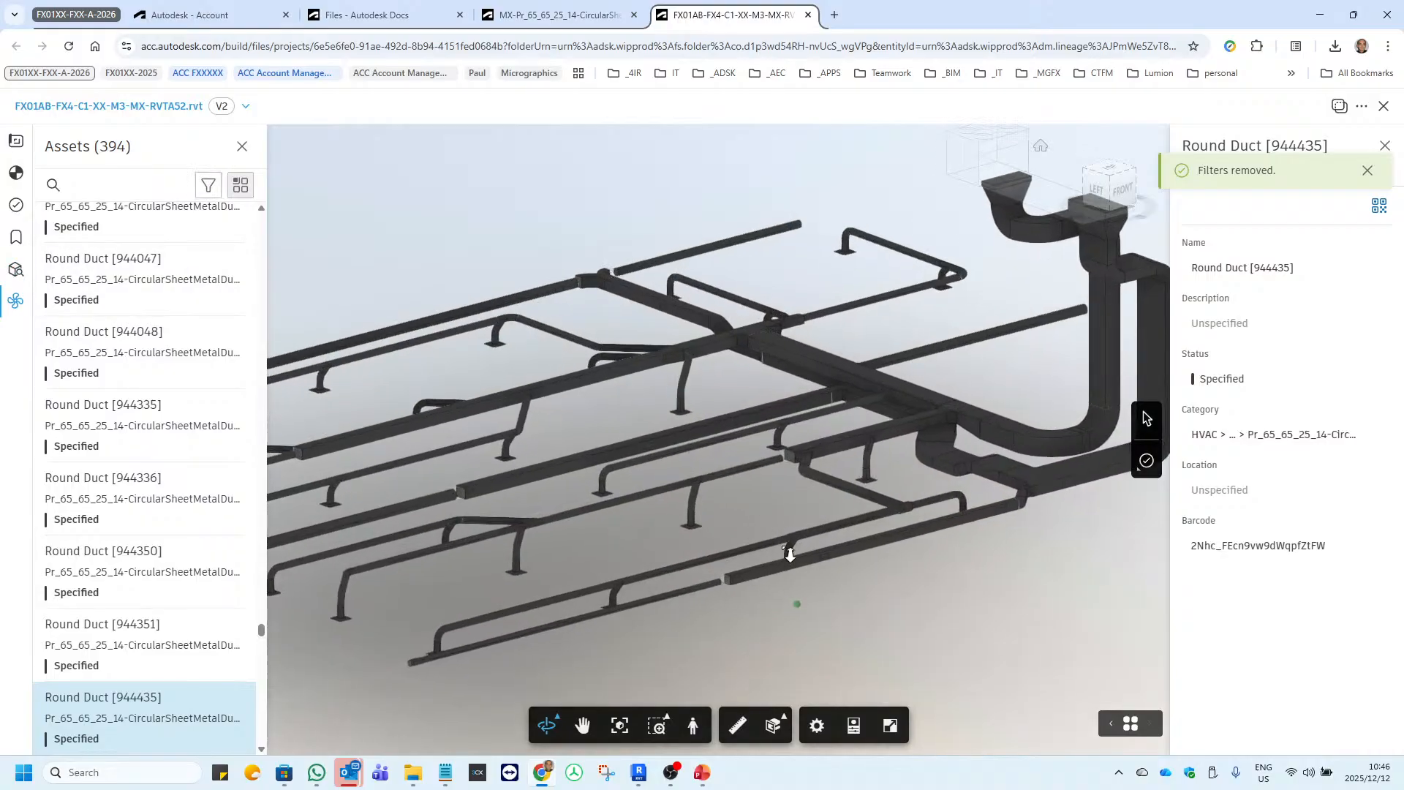
scroll(726, 561, up, 2)
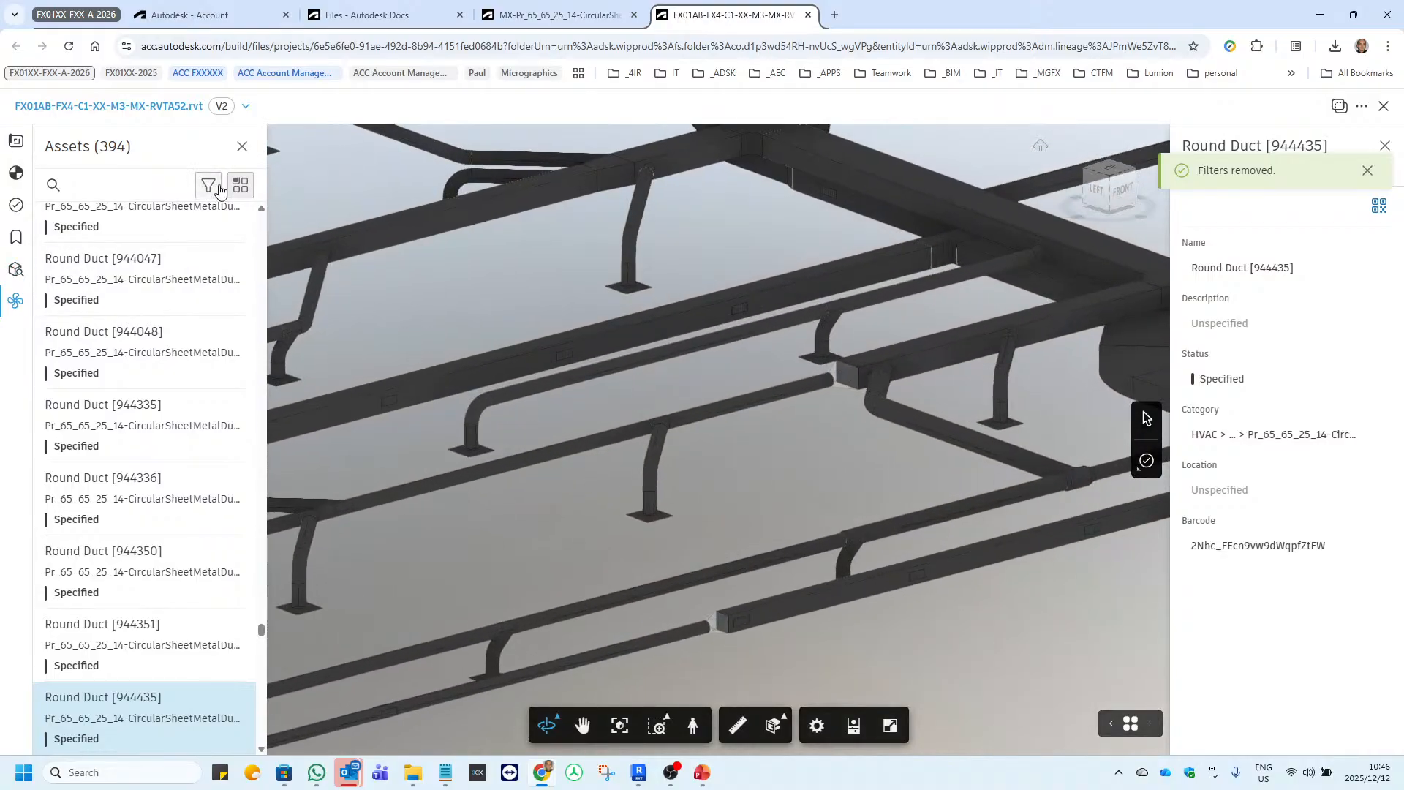
click(242, 146)
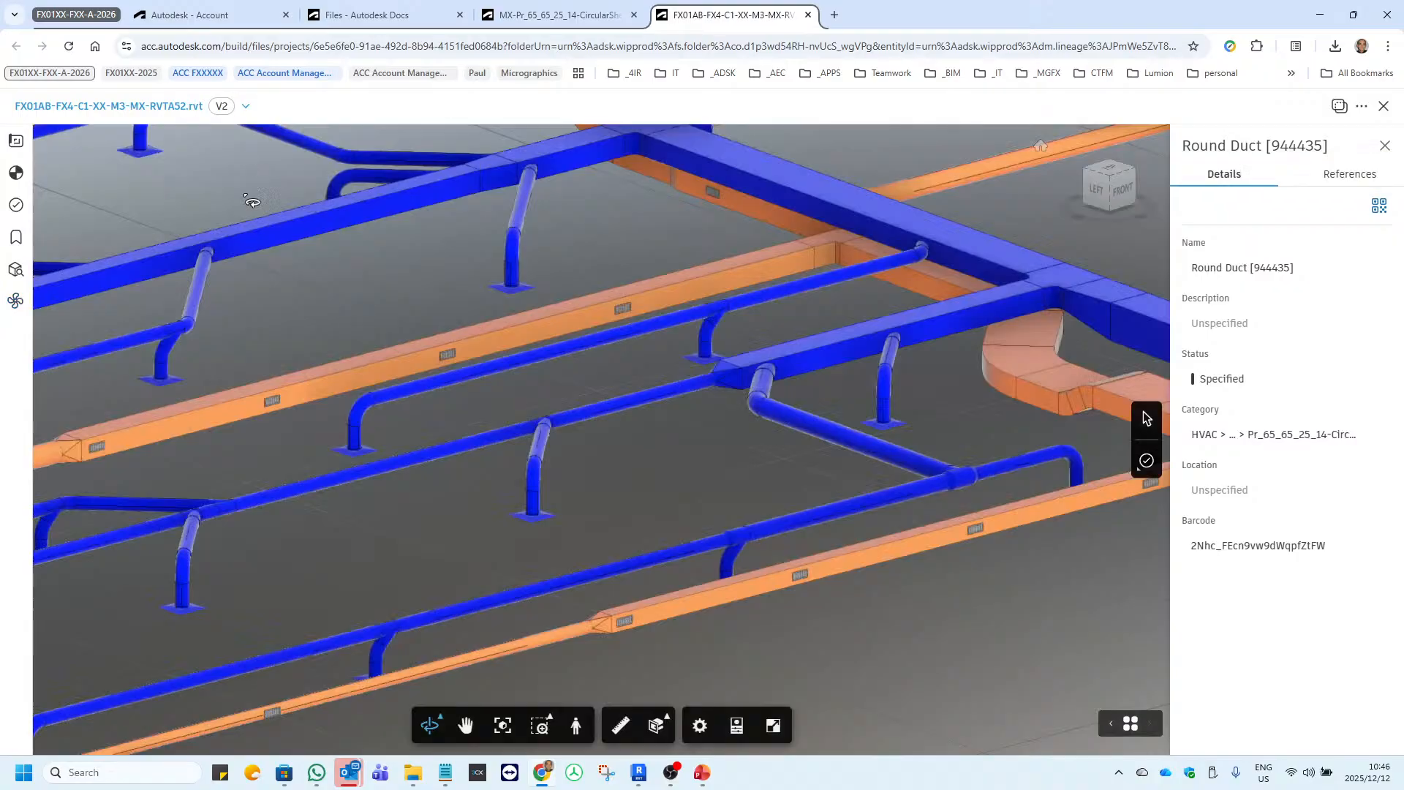
scroll(585, 532, down, 5)
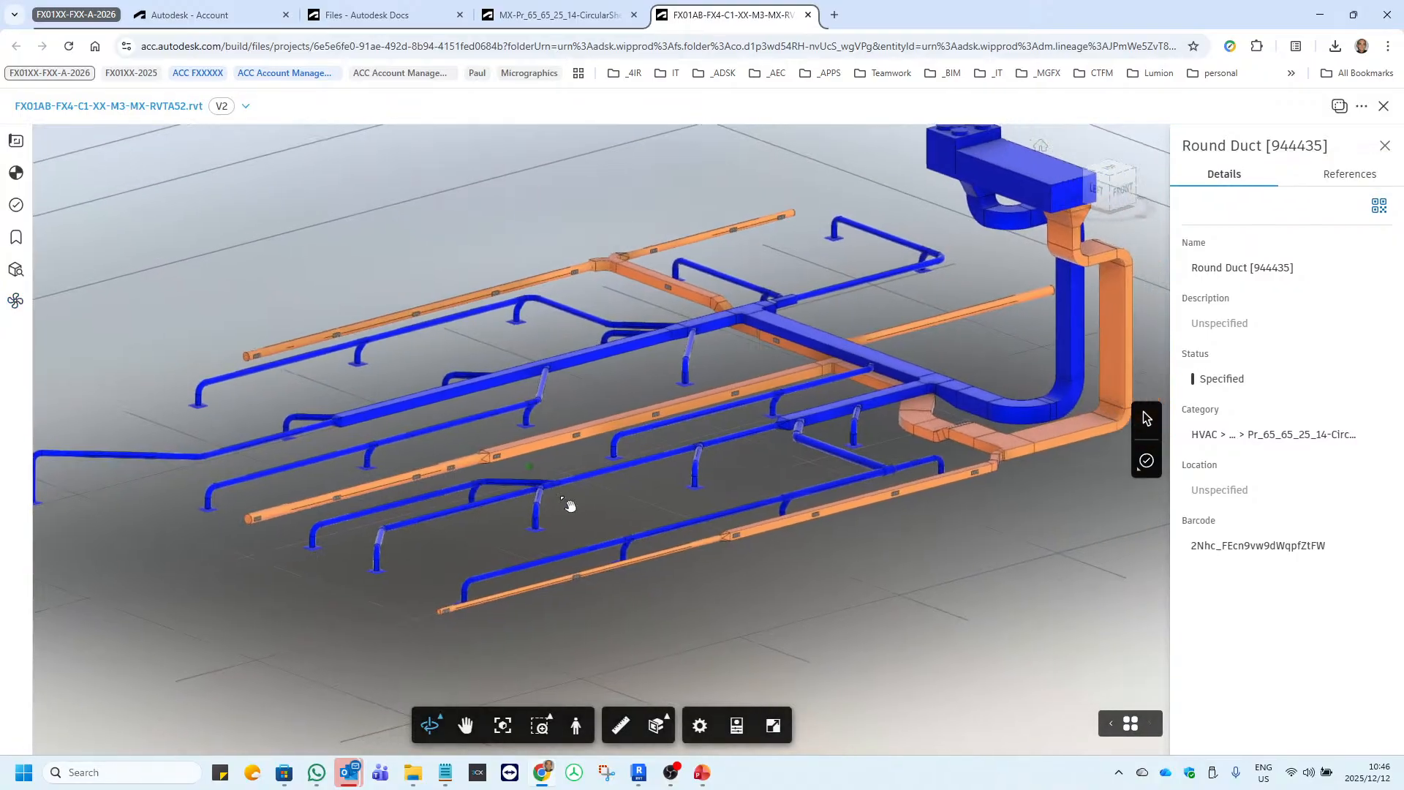
scroll(572, 505, up, 2)
click(15, 301)
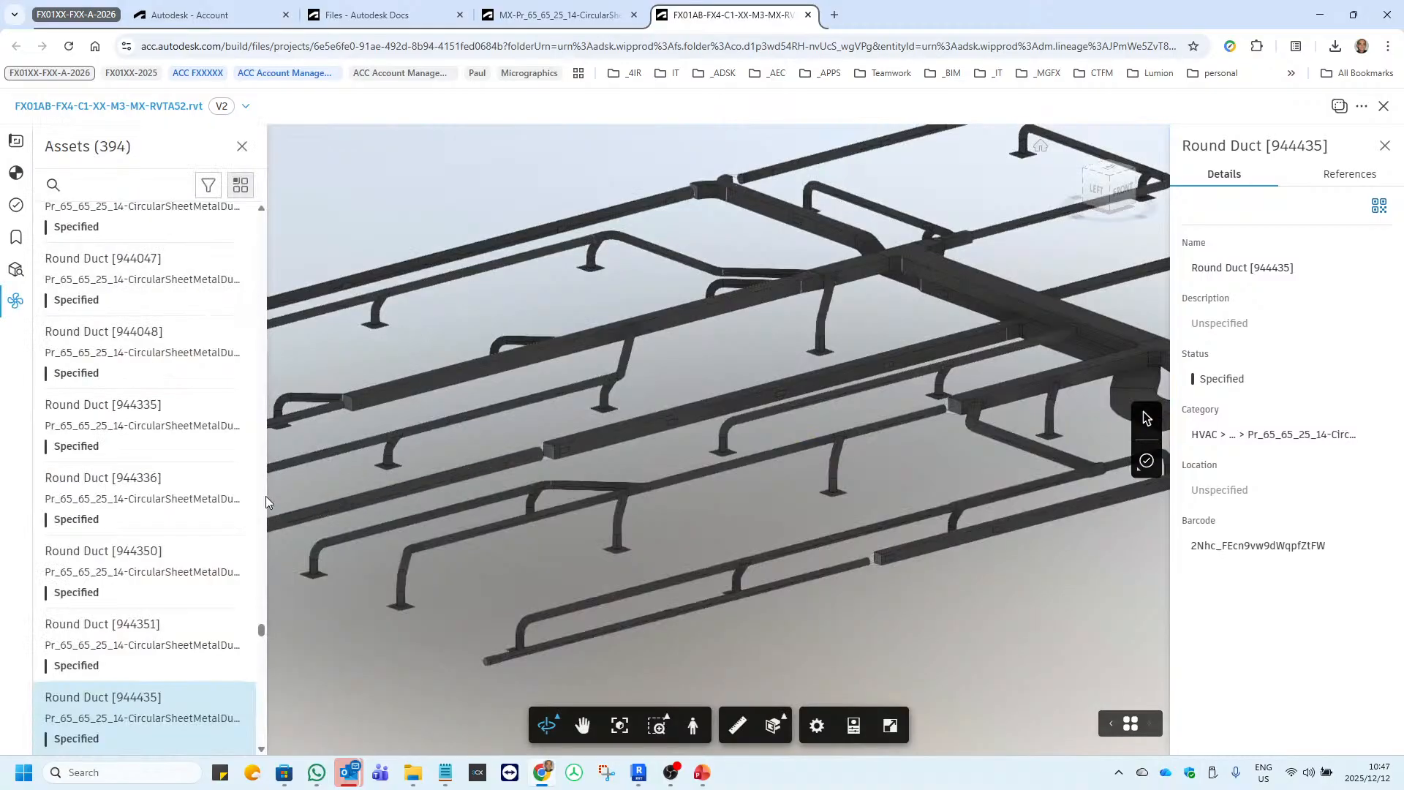
Turn off asset isolation in the model so that all elements show in their own colours, leaving the asset filters unset.
drag(562, 477, 766, 478)
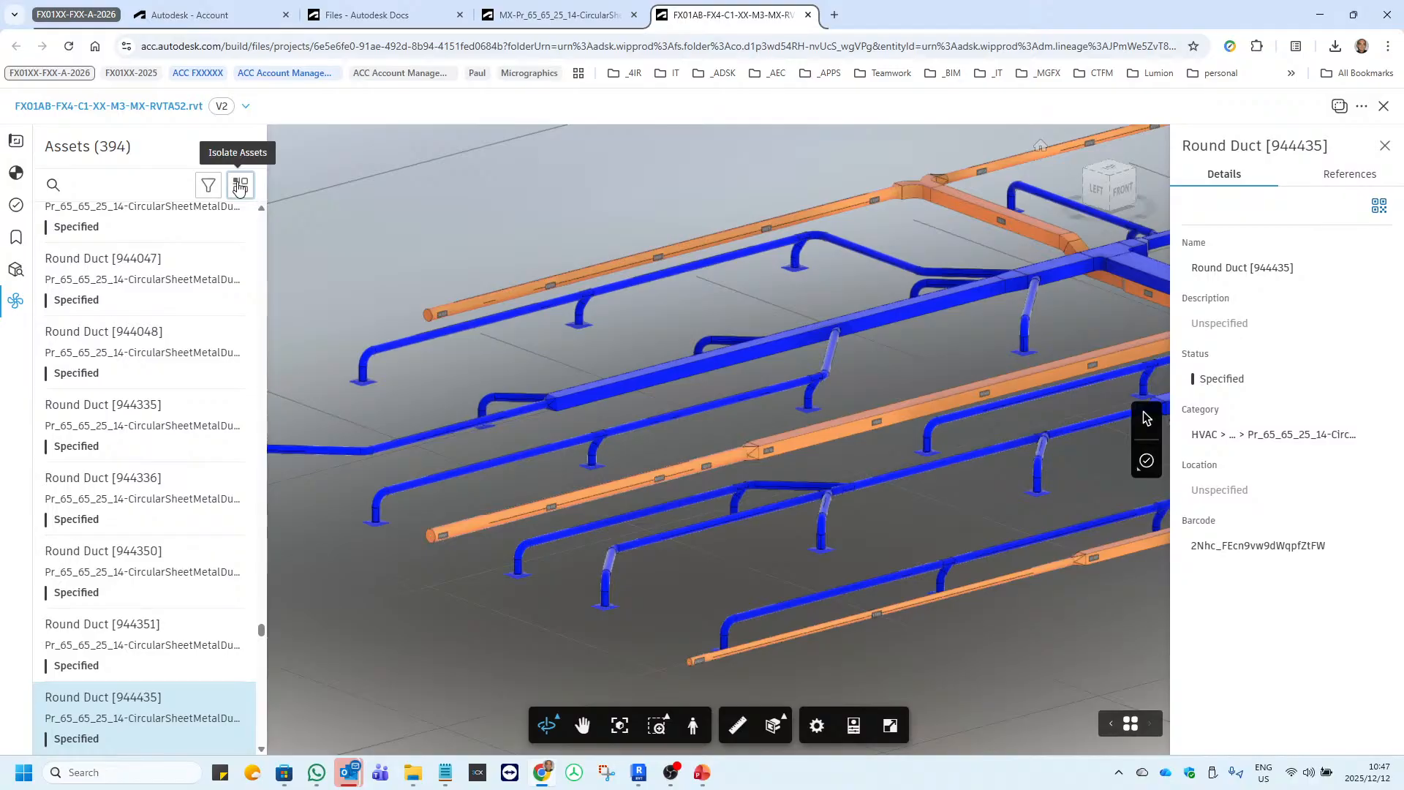
click(208, 188)
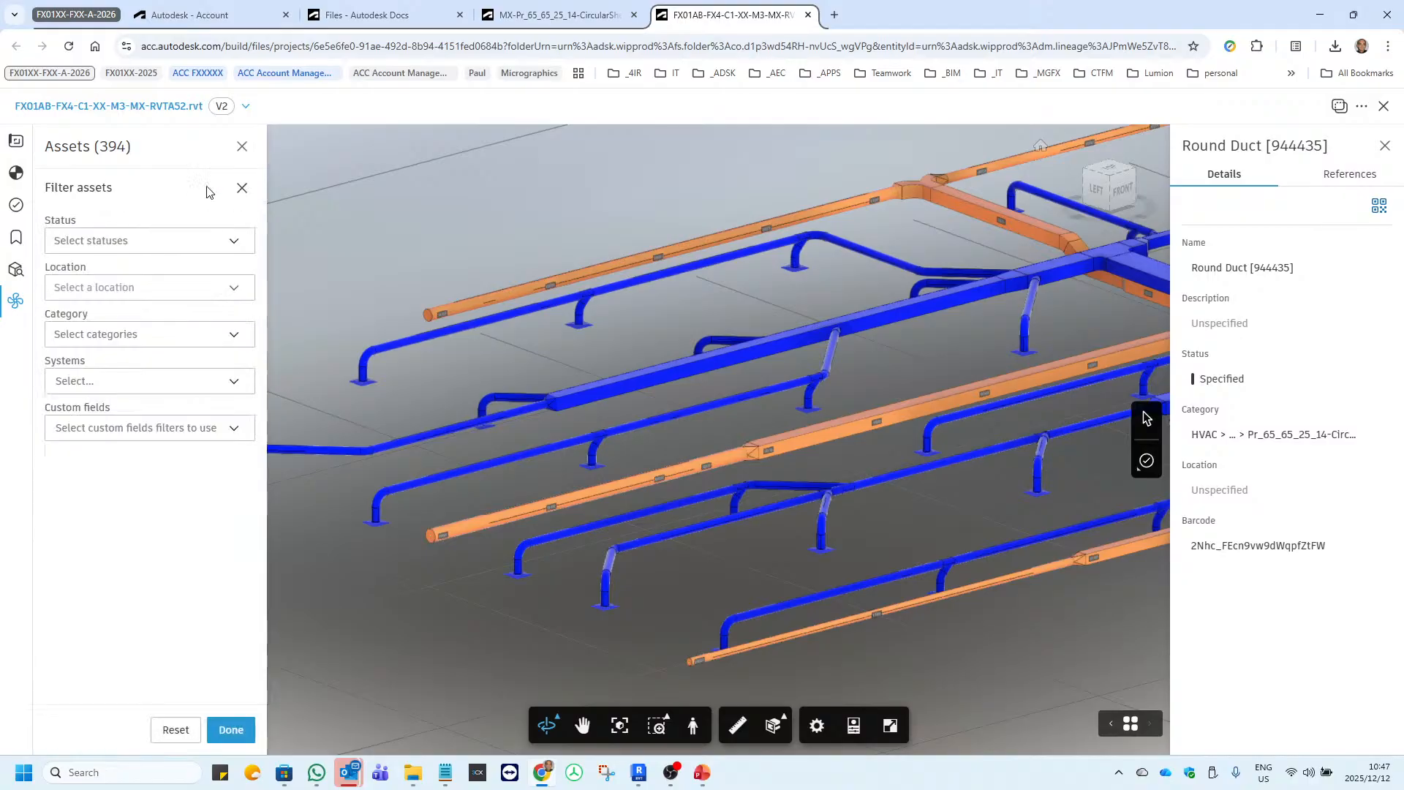
click(242, 188)
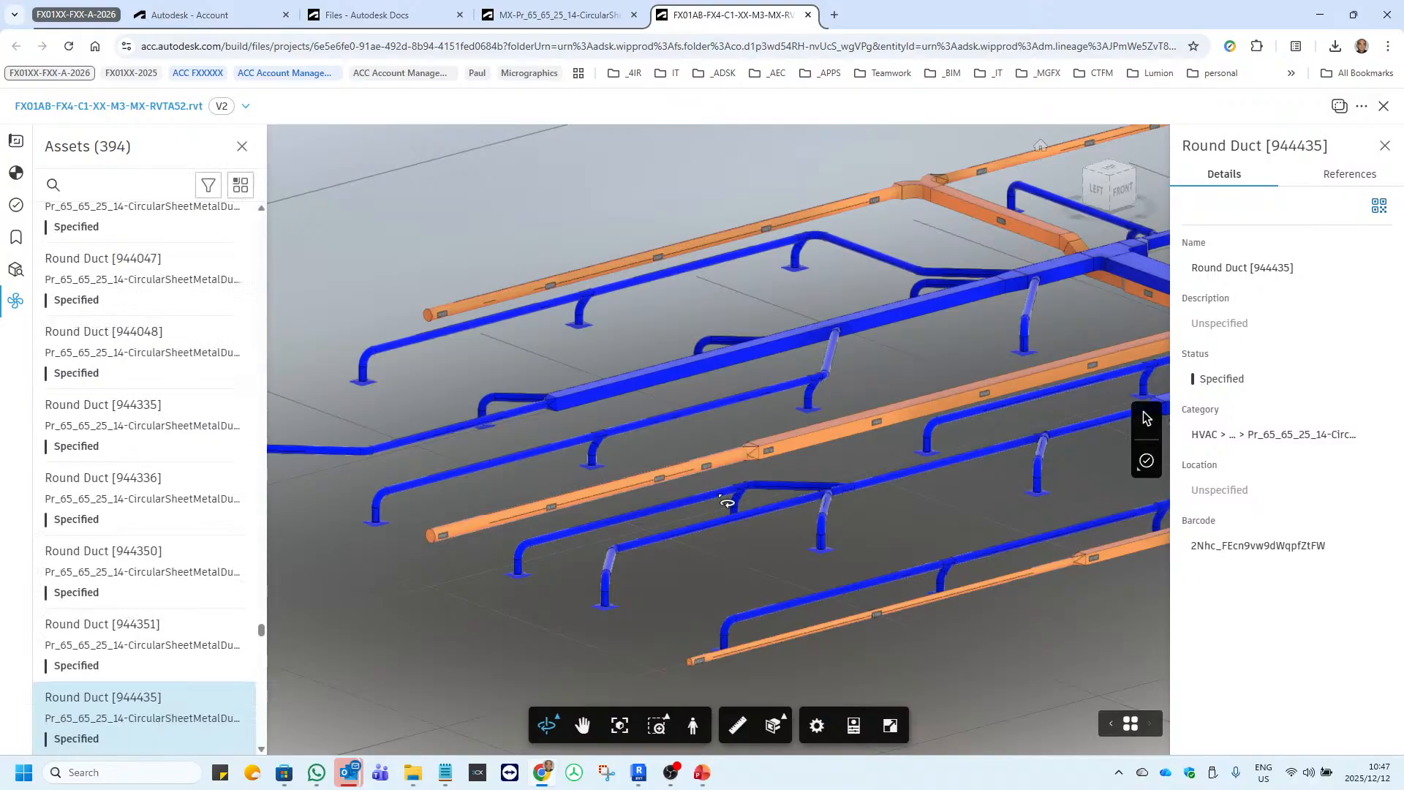
Select the rectangular supply diffuser below the bent duct branch in the model to view its asset details and barcode.
scroll(618, 650, up, 5)
click(596, 570)
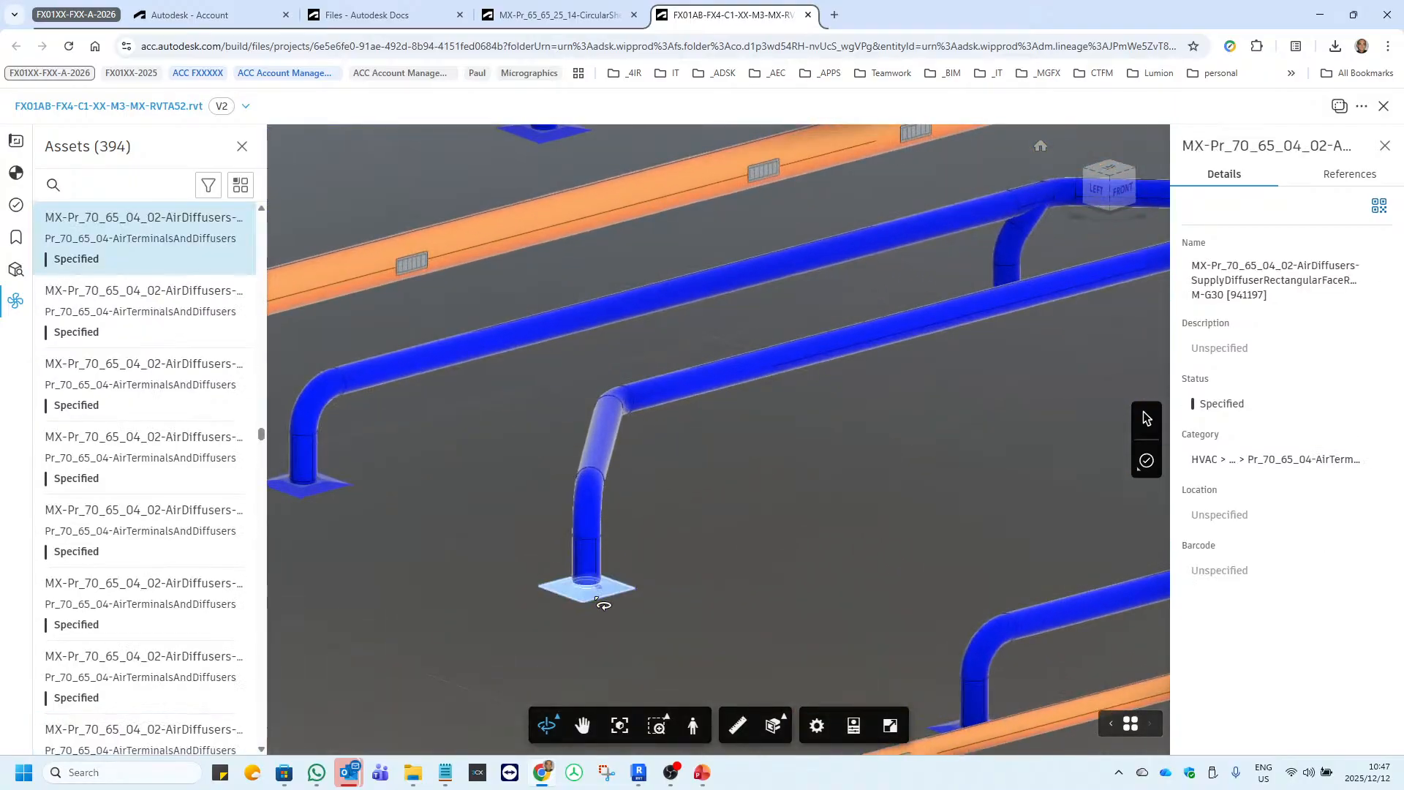
scroll(512, 592, down, 4)
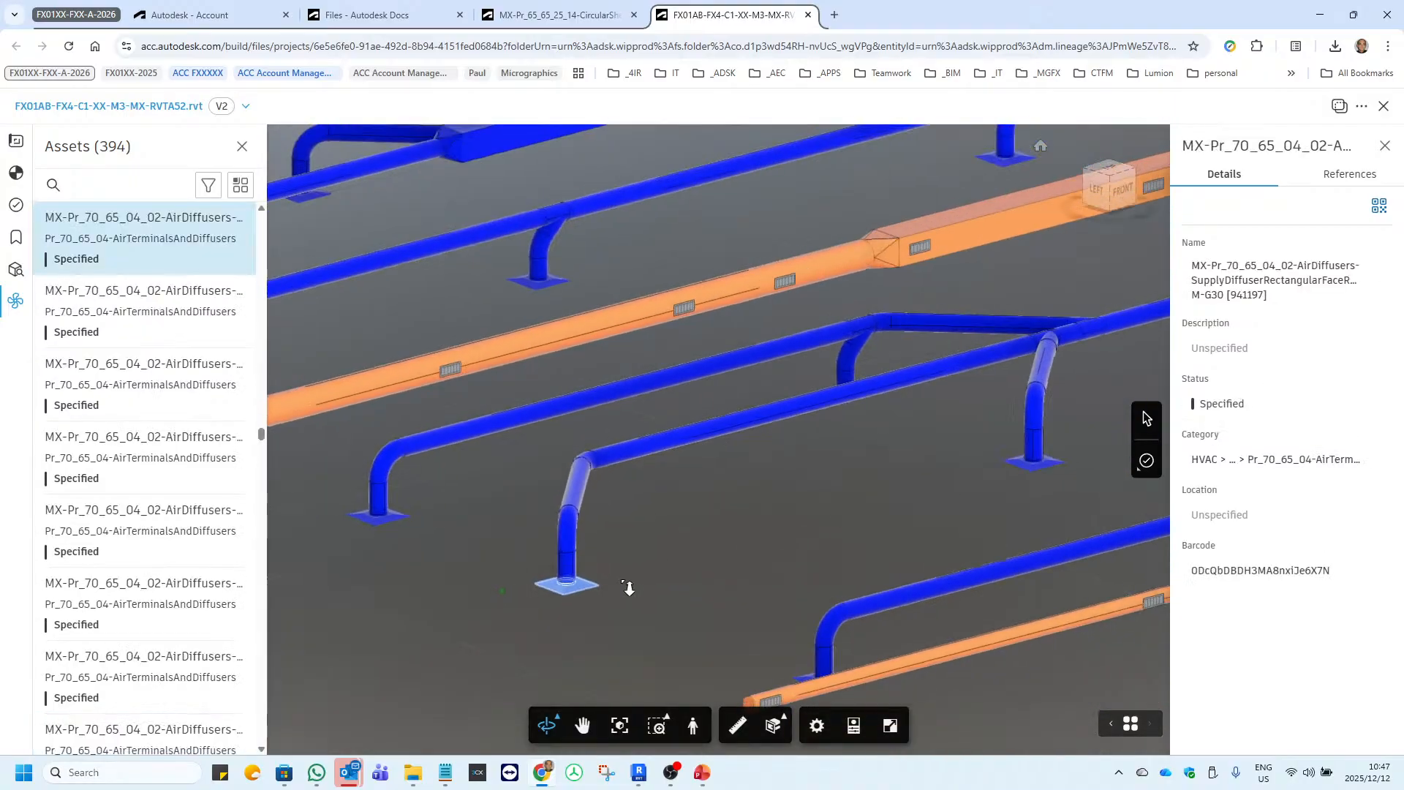
Set the status of the two rectangular supply diffusers below the lower blue duct branch's bent drops to Ordered.
click(961, 453)
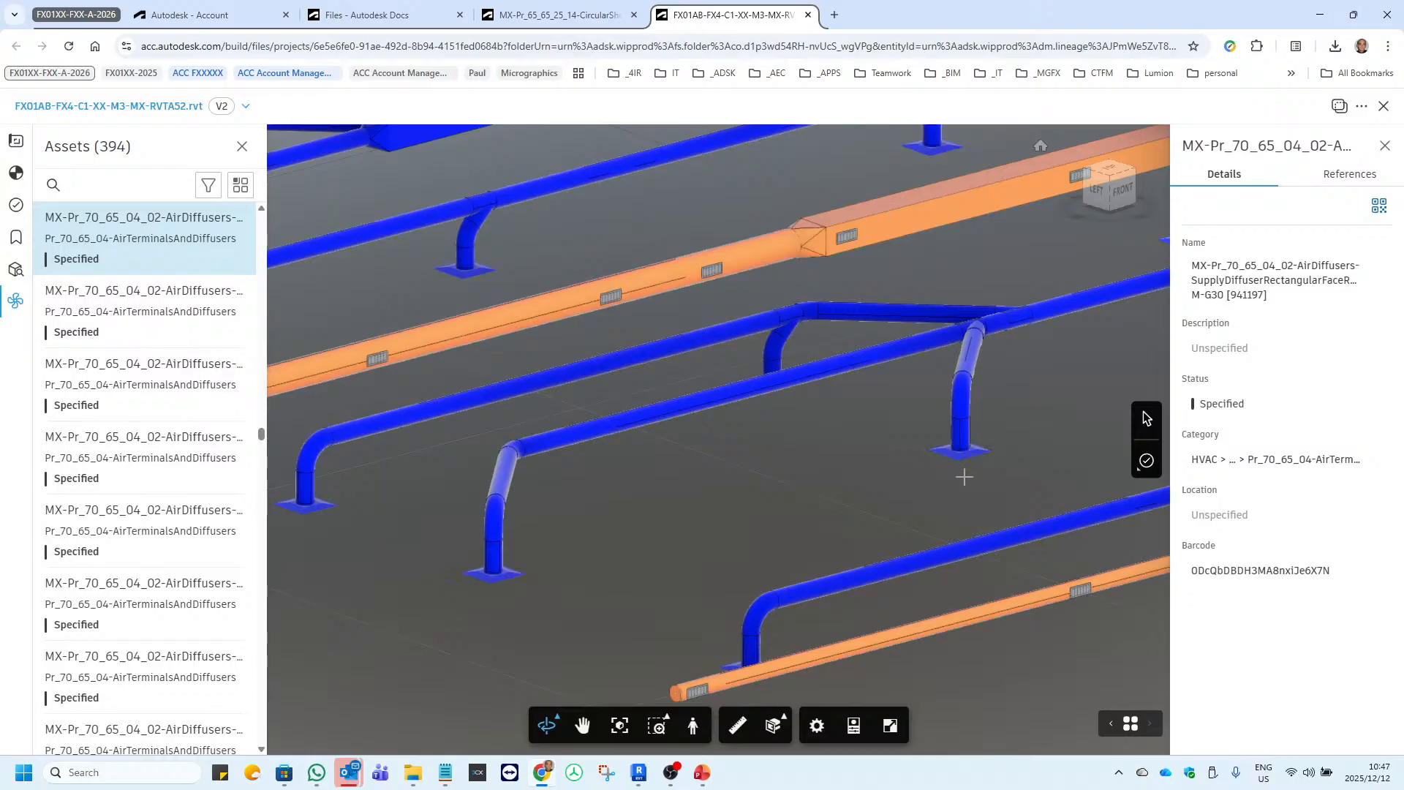
click(496, 575)
click(1229, 402)
click(1236, 468)
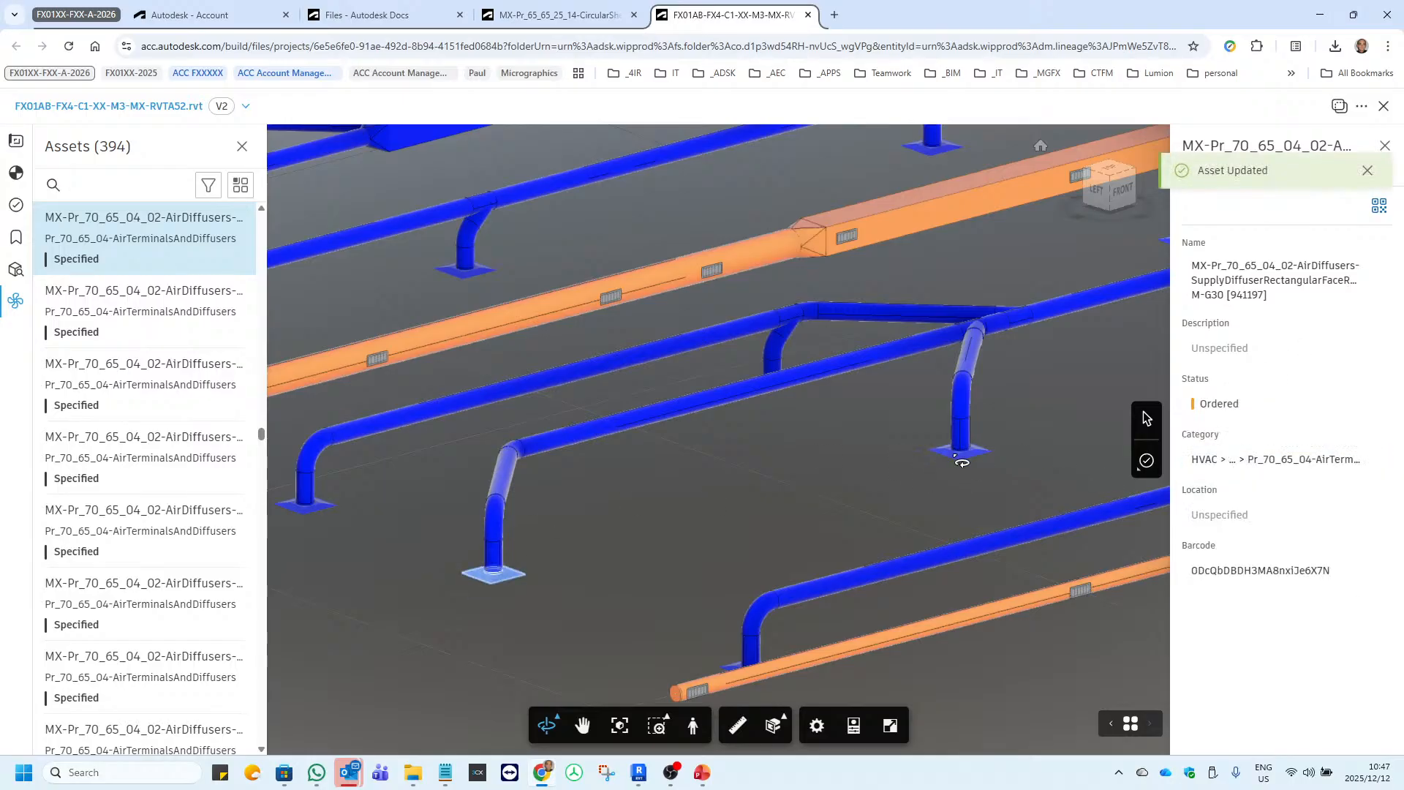
click(1235, 405)
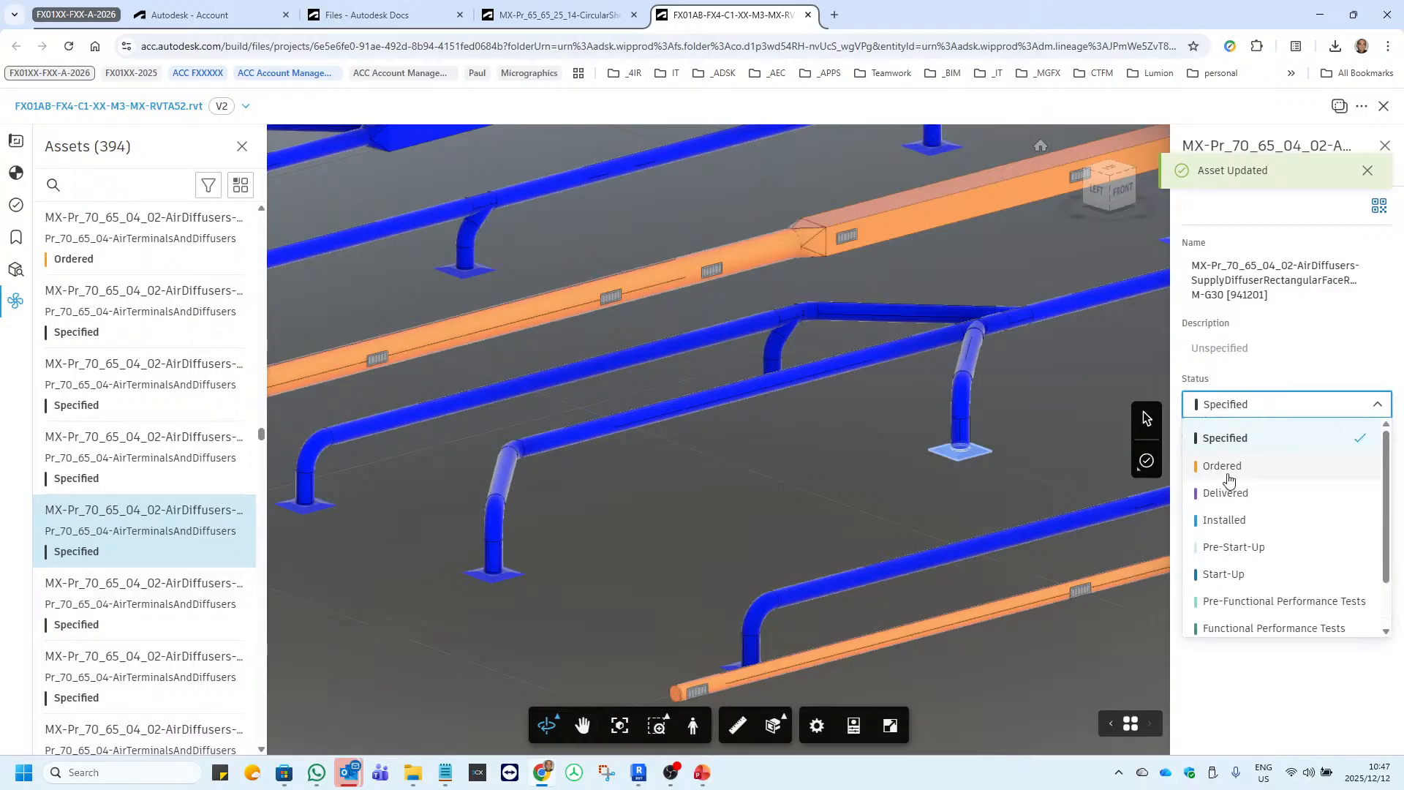
click(1226, 465)
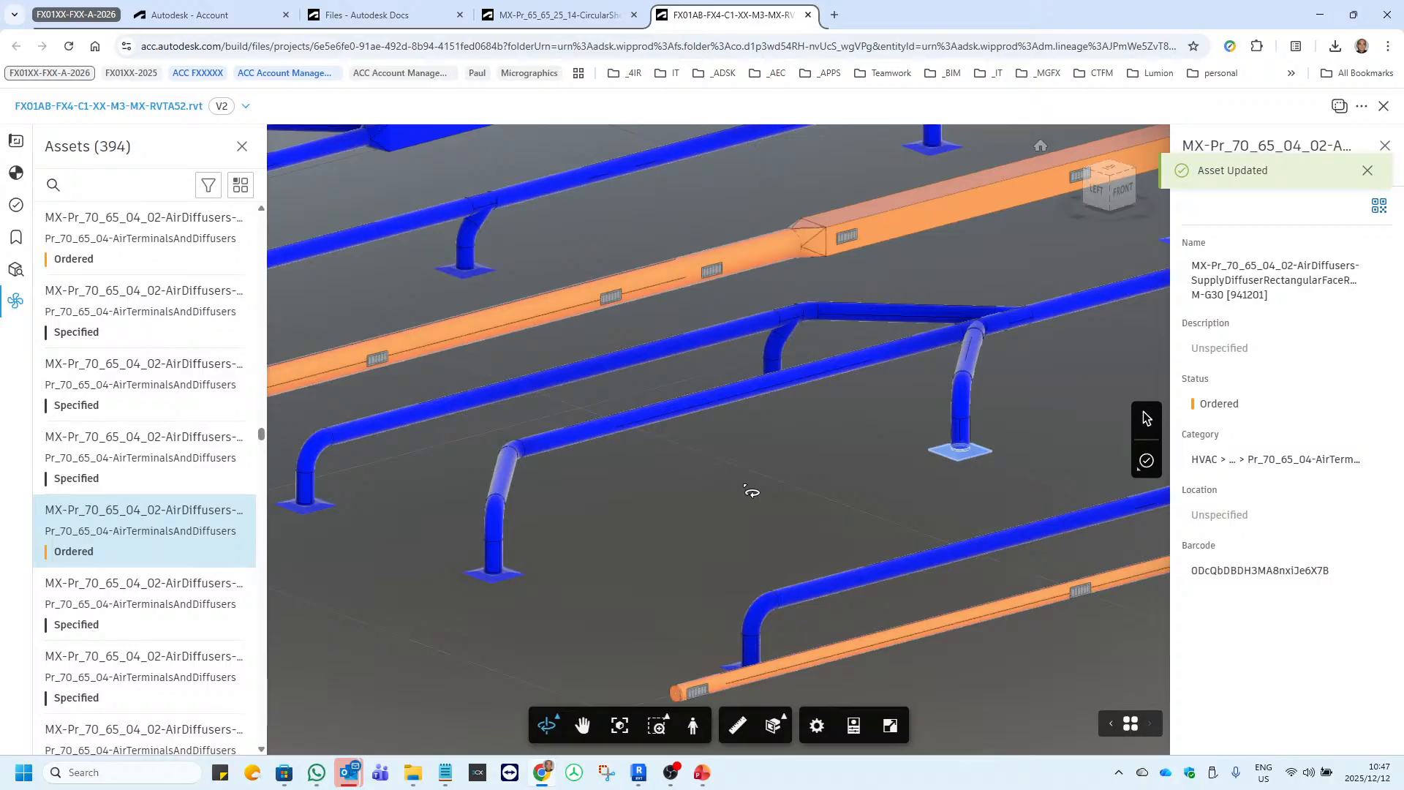
Filter the model's assets by the status Ordered.
click(209, 184)
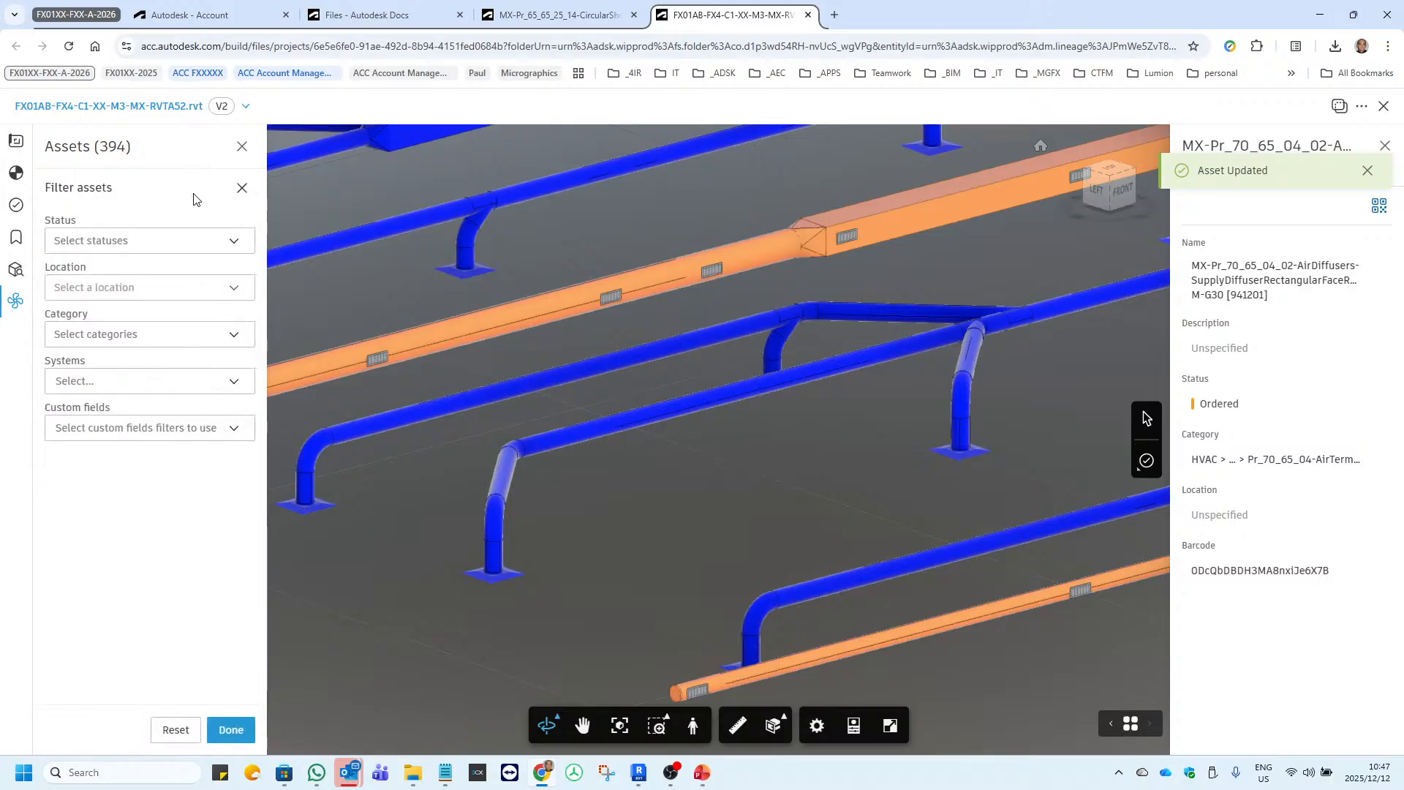
click(144, 243)
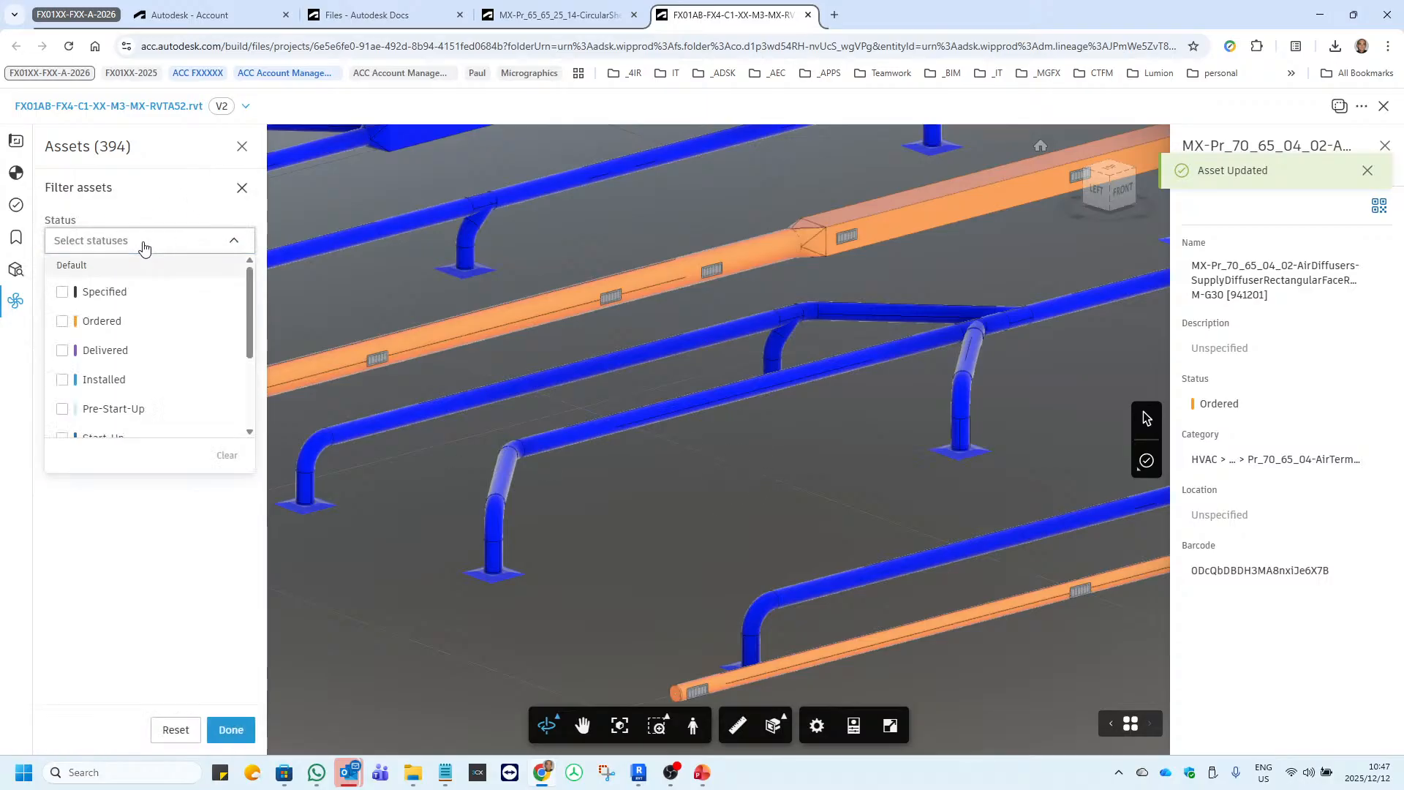
click(119, 325)
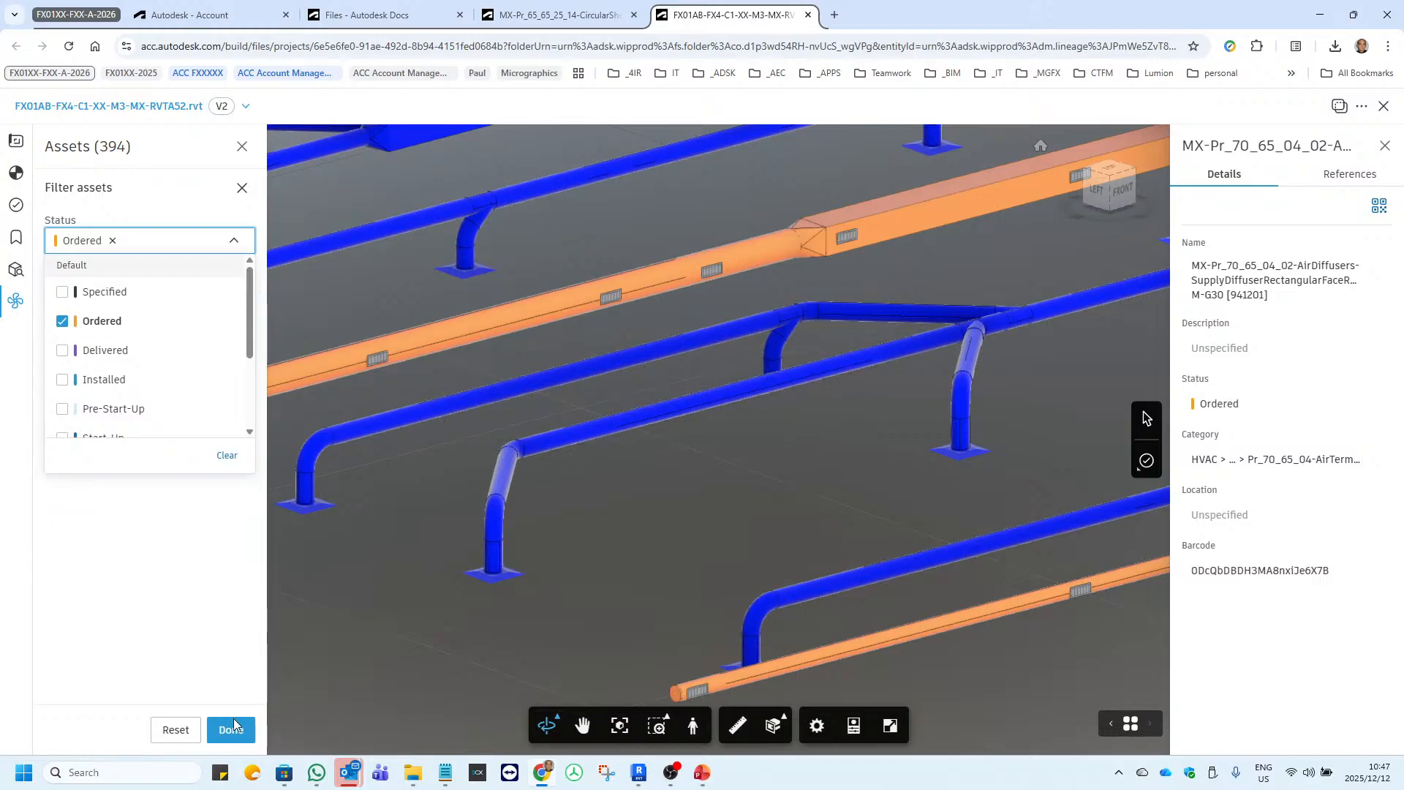
click(226, 632)
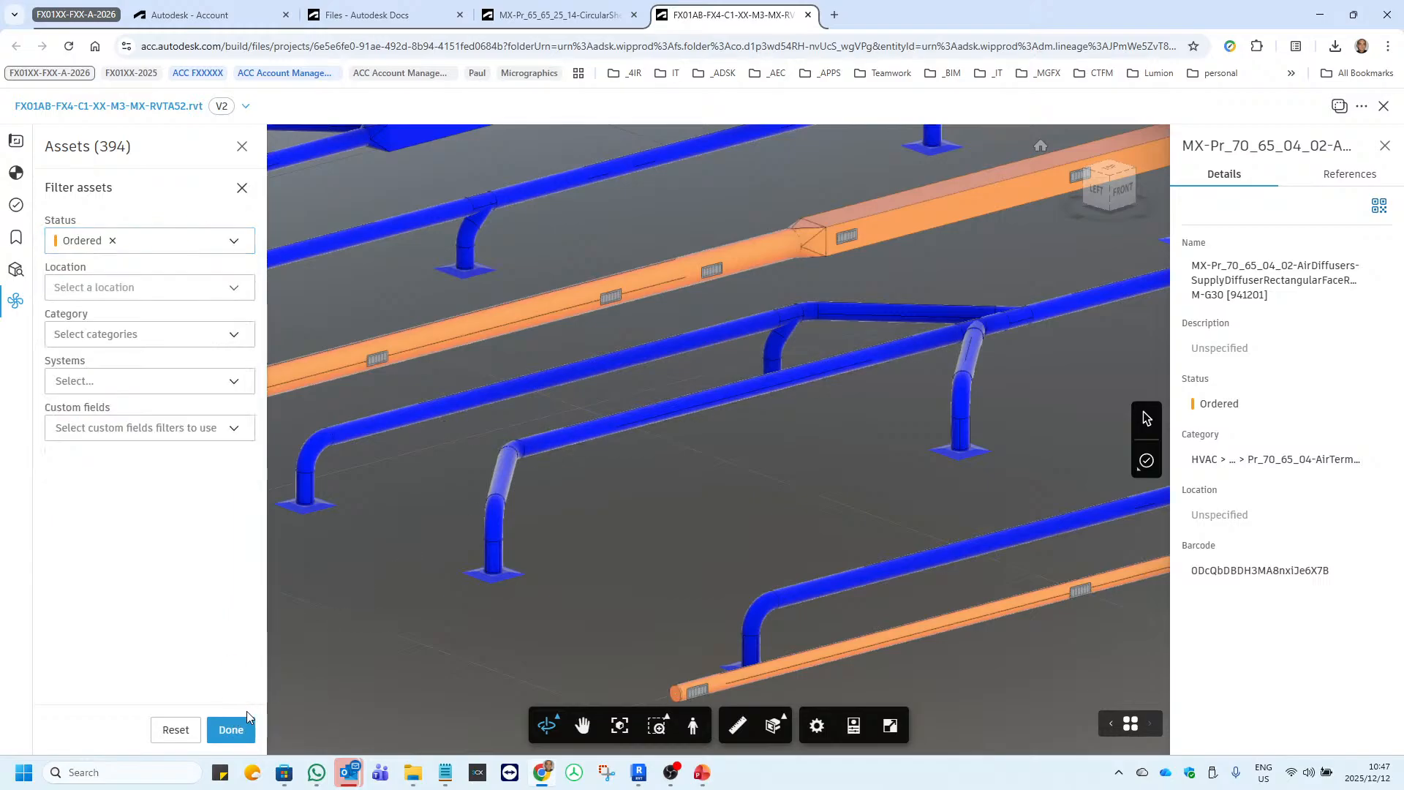
click(231, 729)
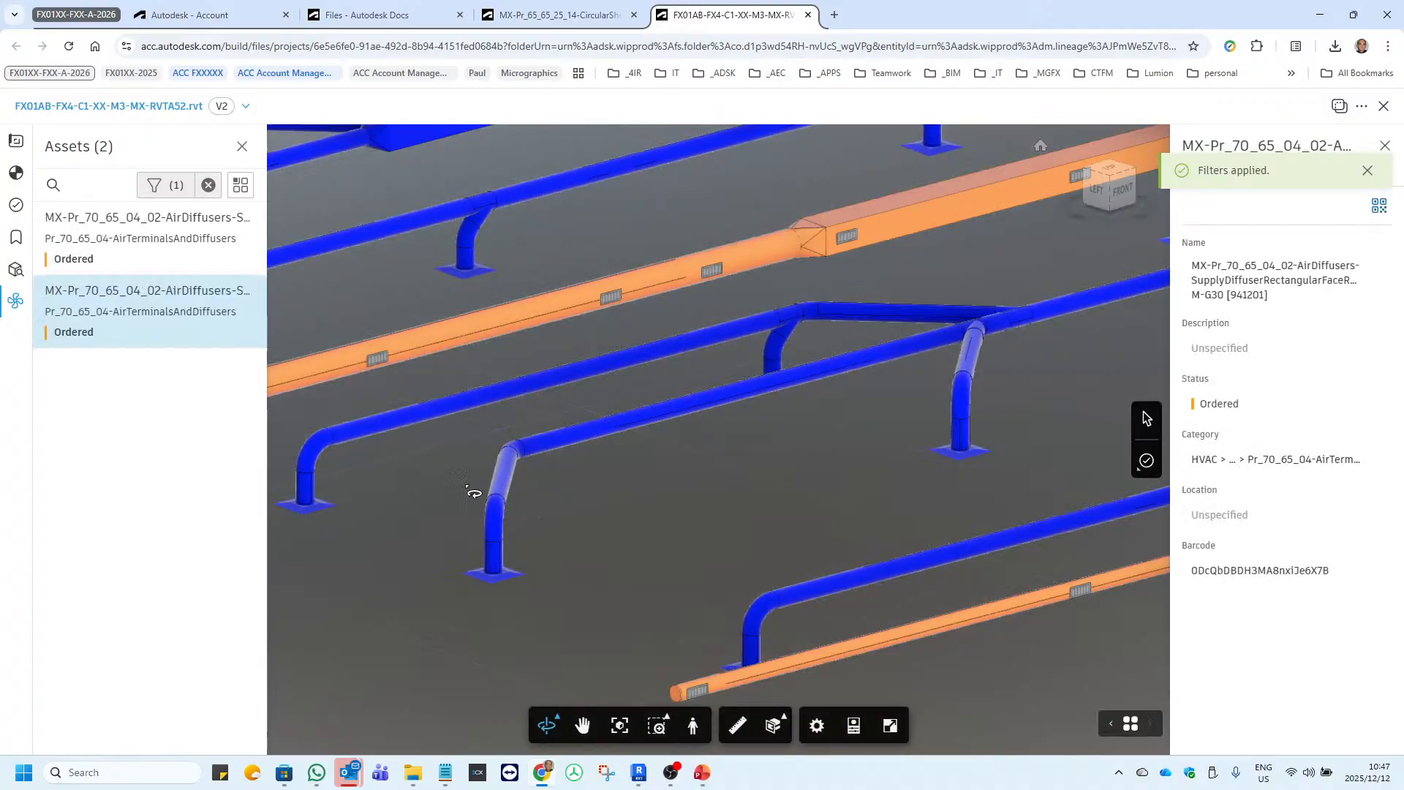
Isolate the filtered Ordered assets in the model and examine the diffusers in their status colour from several angles.
scroll(515, 526, down, 2)
scroll(514, 527, down, 2)
click(240, 185)
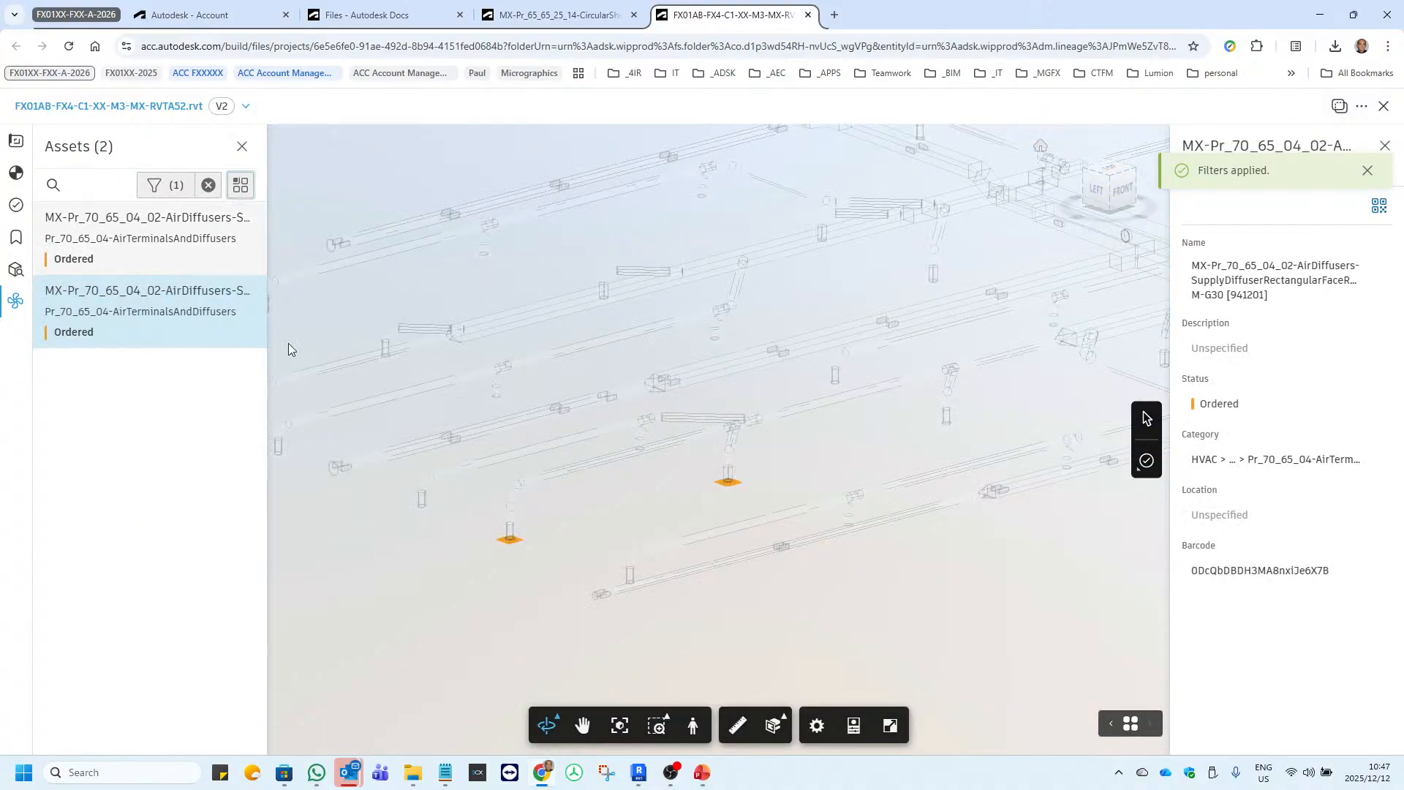
drag(662, 578, 627, 486)
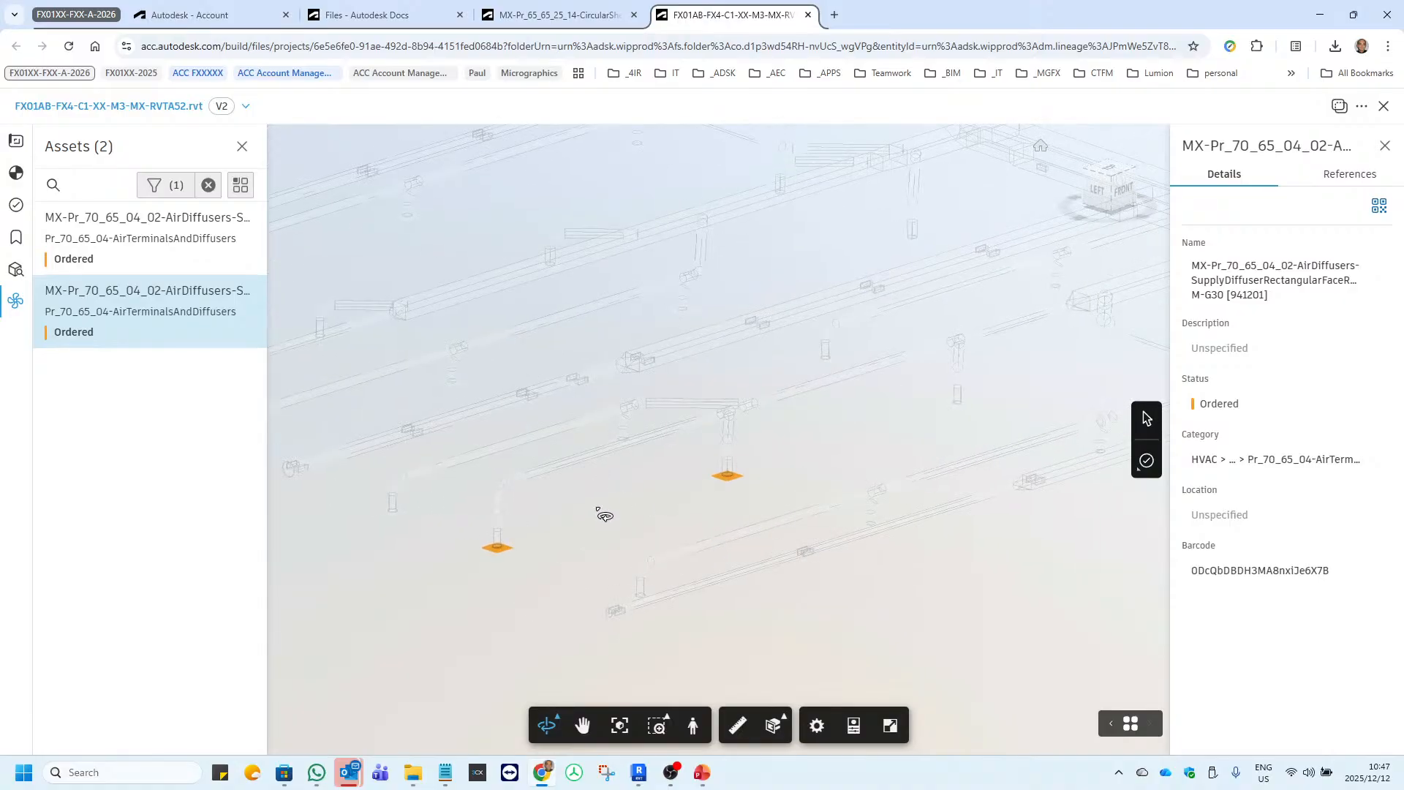
scroll(487, 591, up, 5)
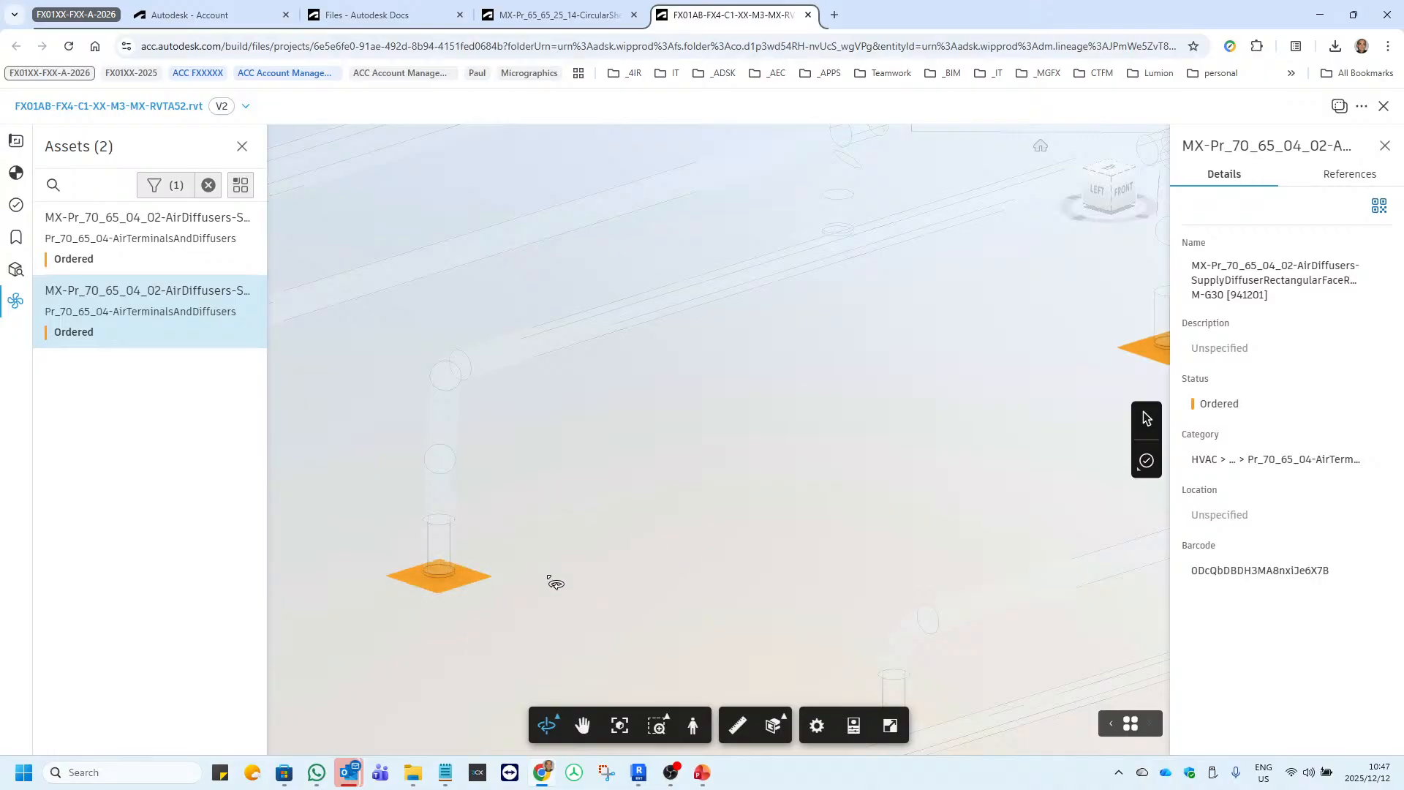
scroll(539, 606, down, 2)
drag(648, 513, 932, 428)
scroll(657, 554, down, 2)
drag(461, 568, 654, 533)
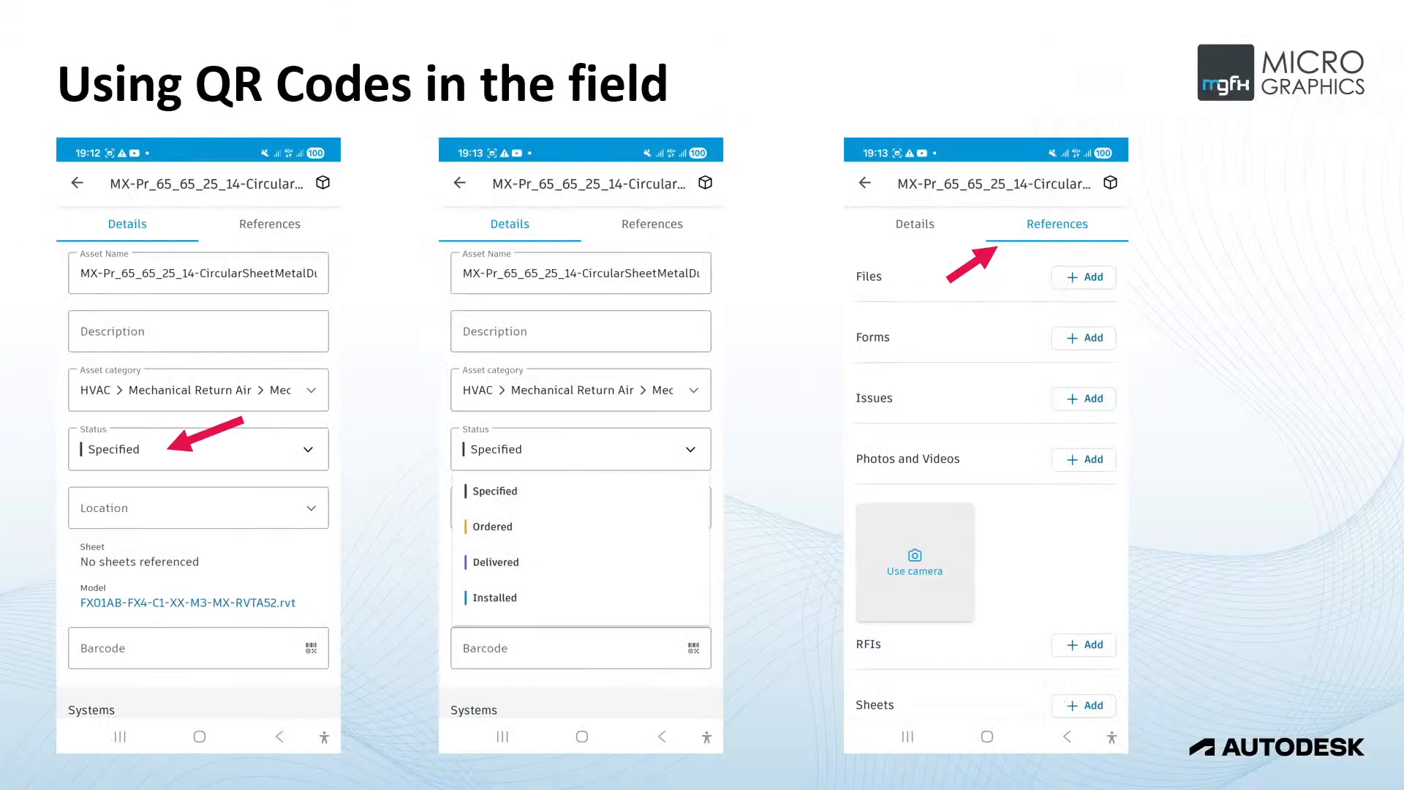
key(Right)
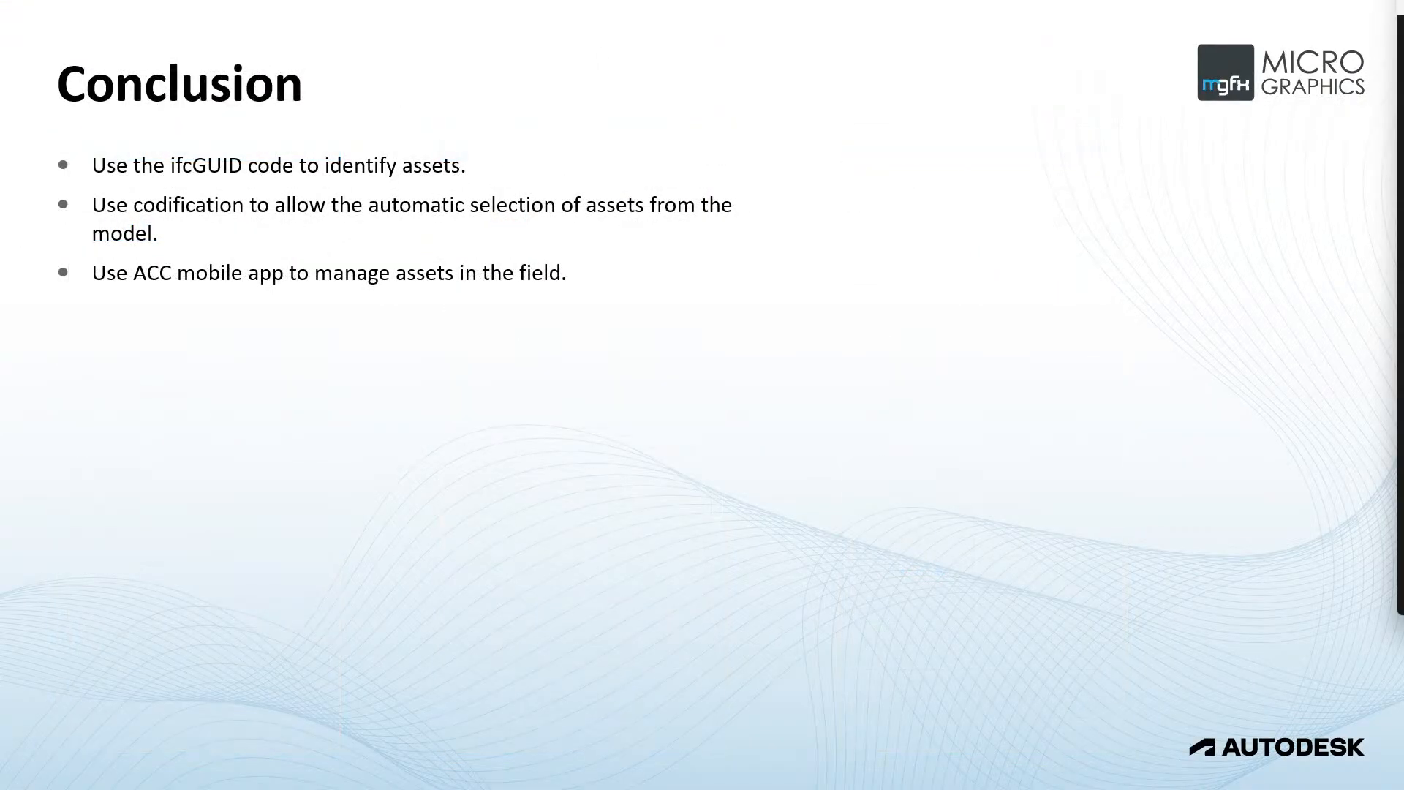
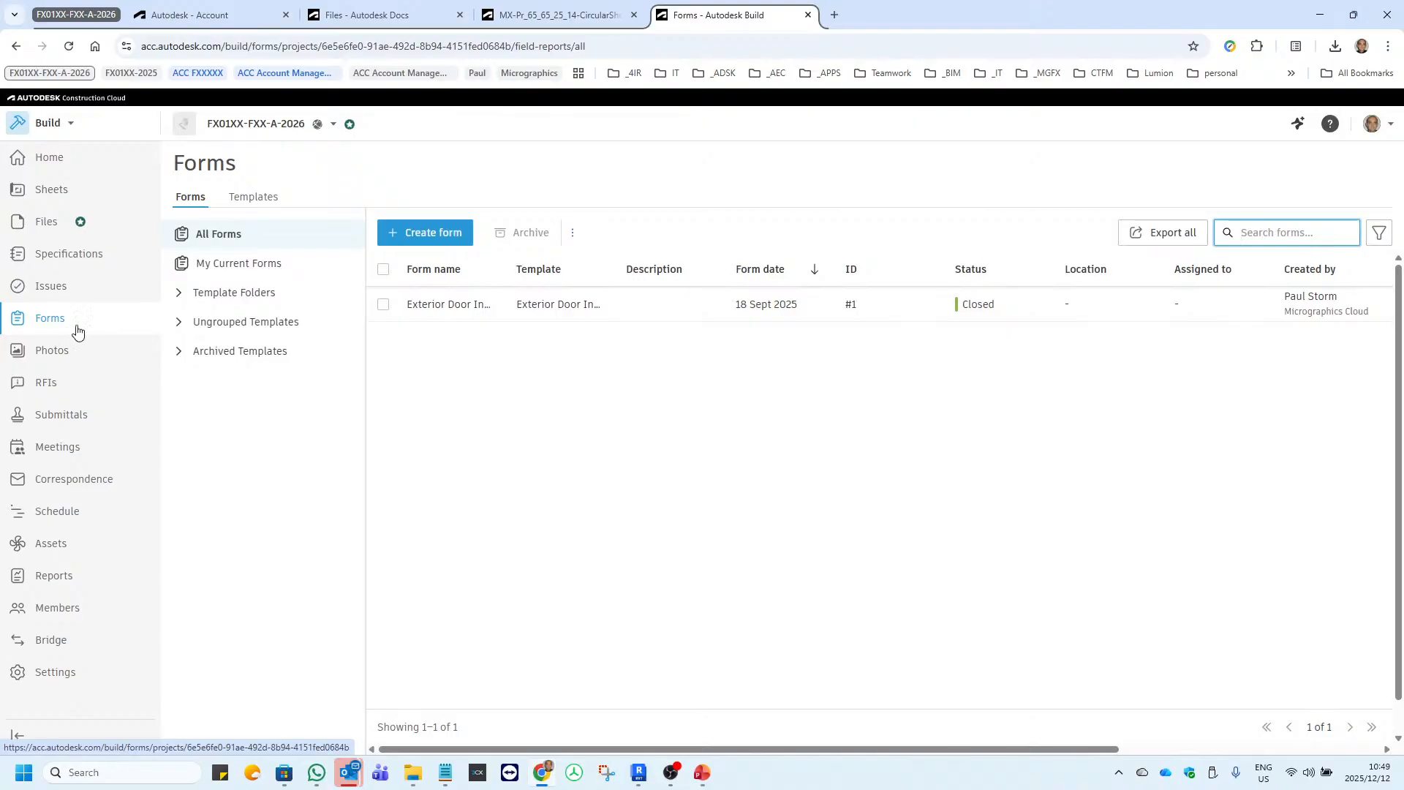
Start a new form template in Forms, building a new form from the Blank Template.
drag(366, 355, 416, 353)
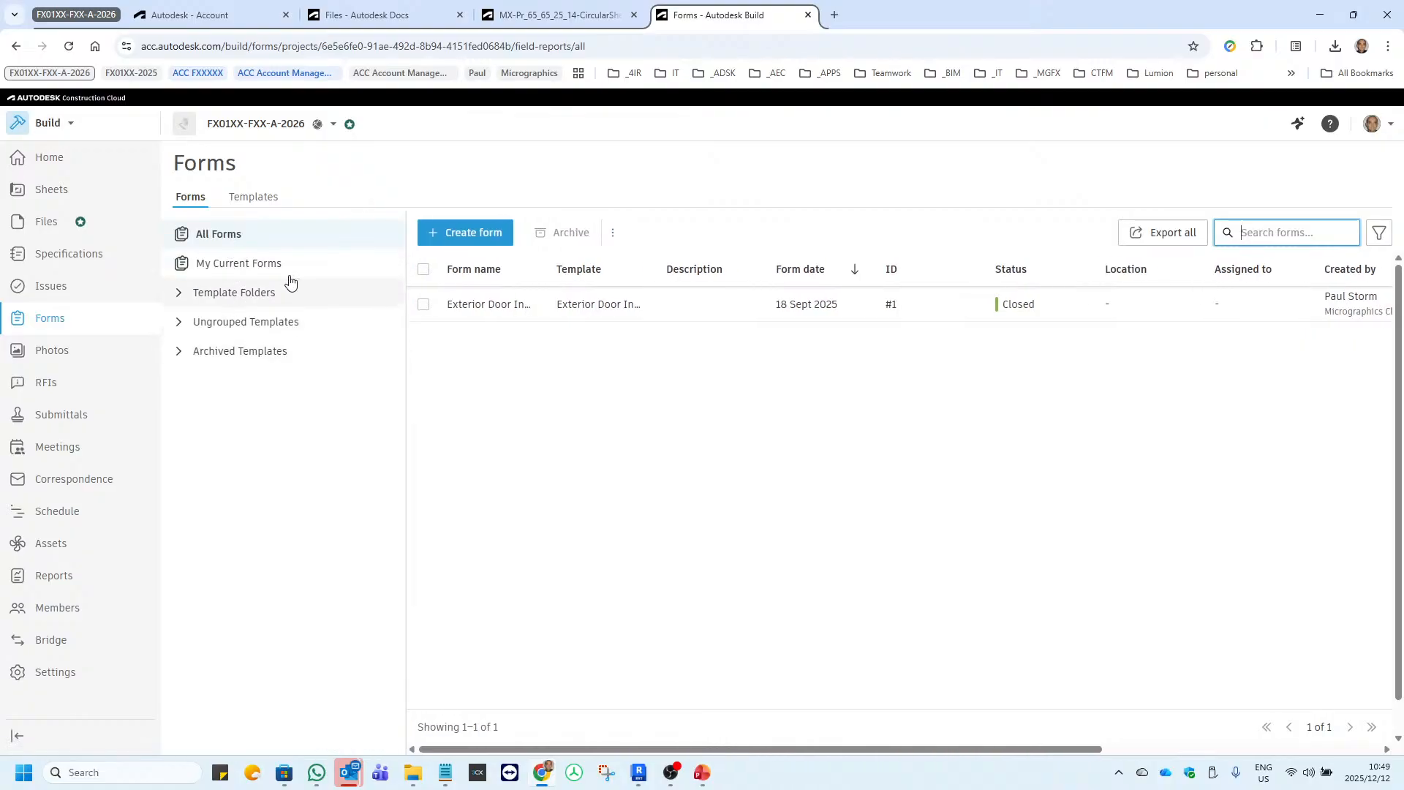
click(252, 199)
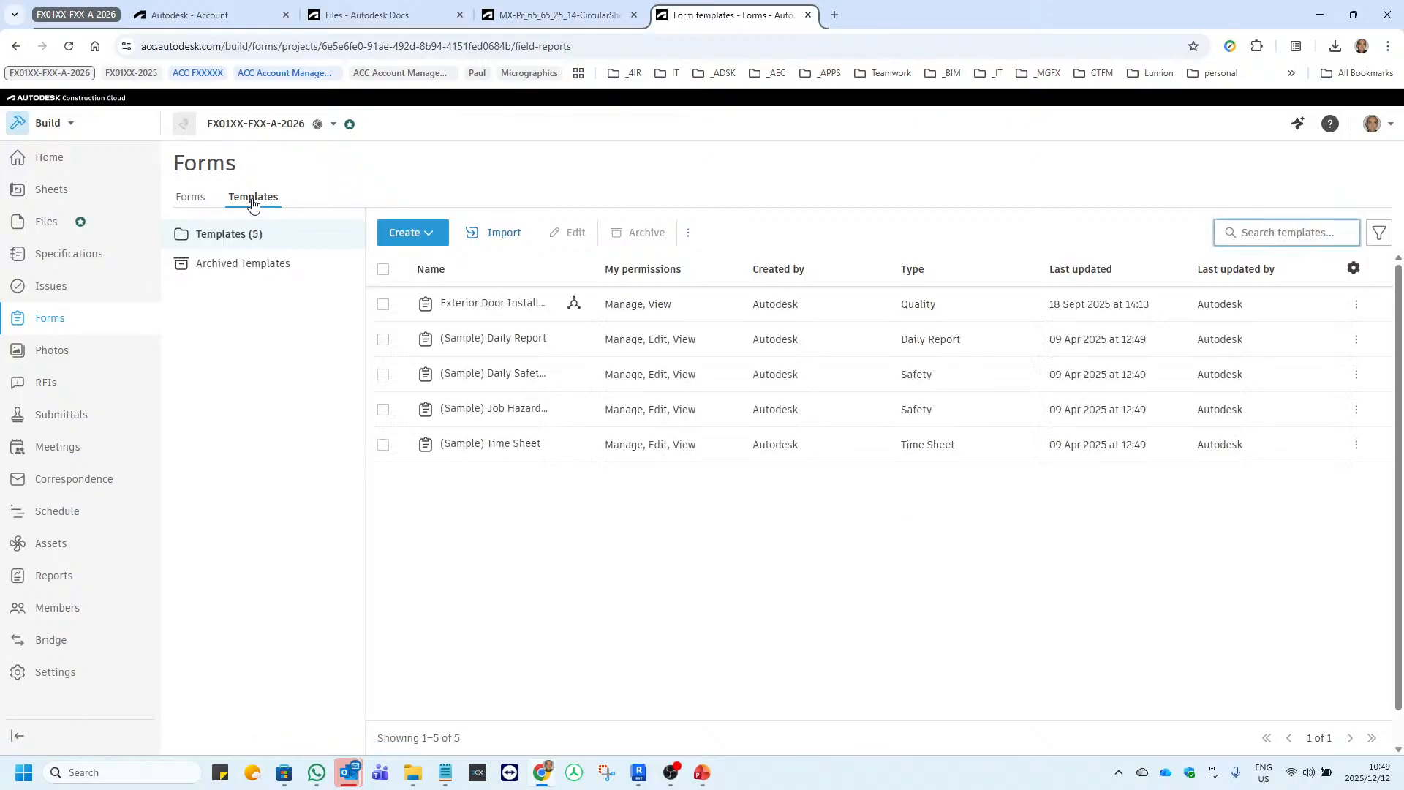
click(433, 231)
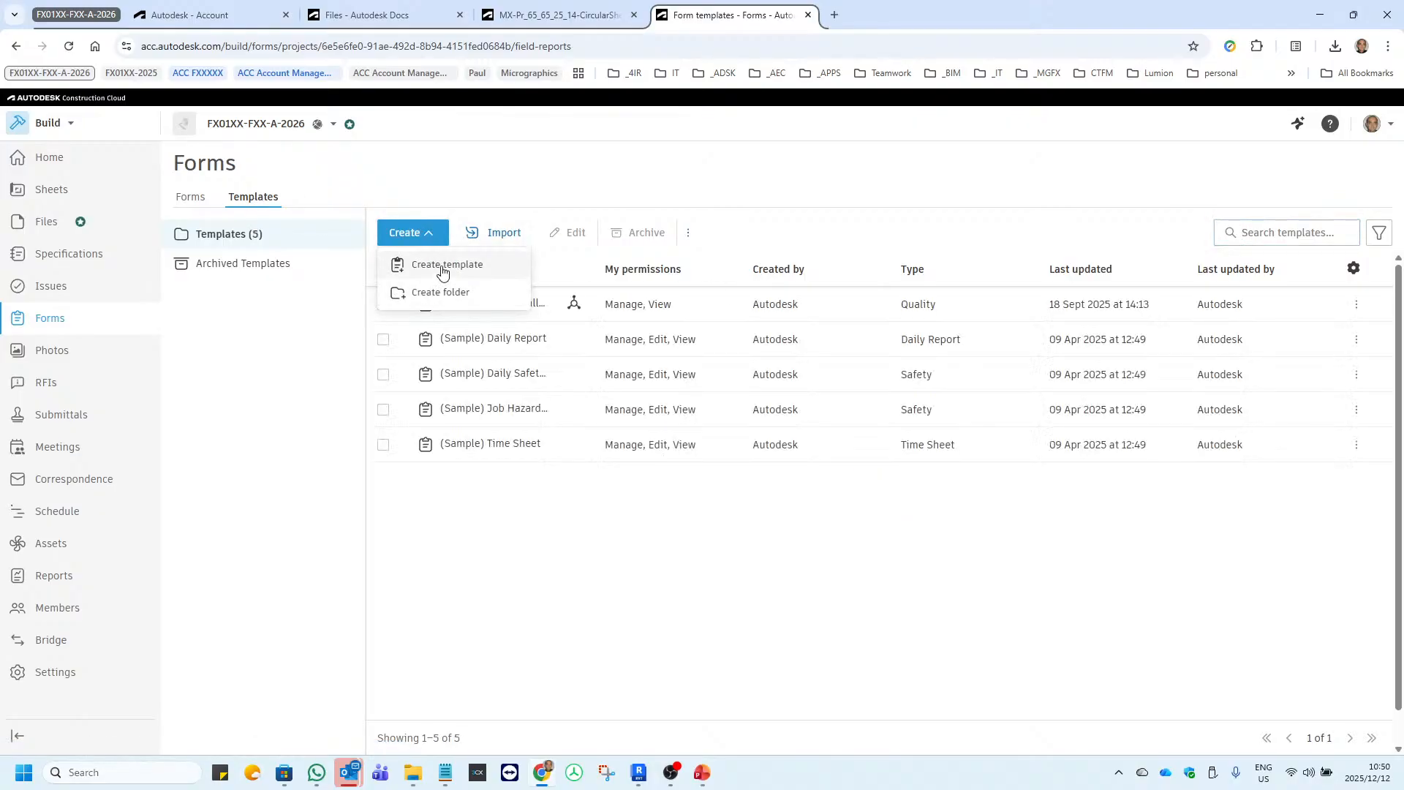
click(442, 266)
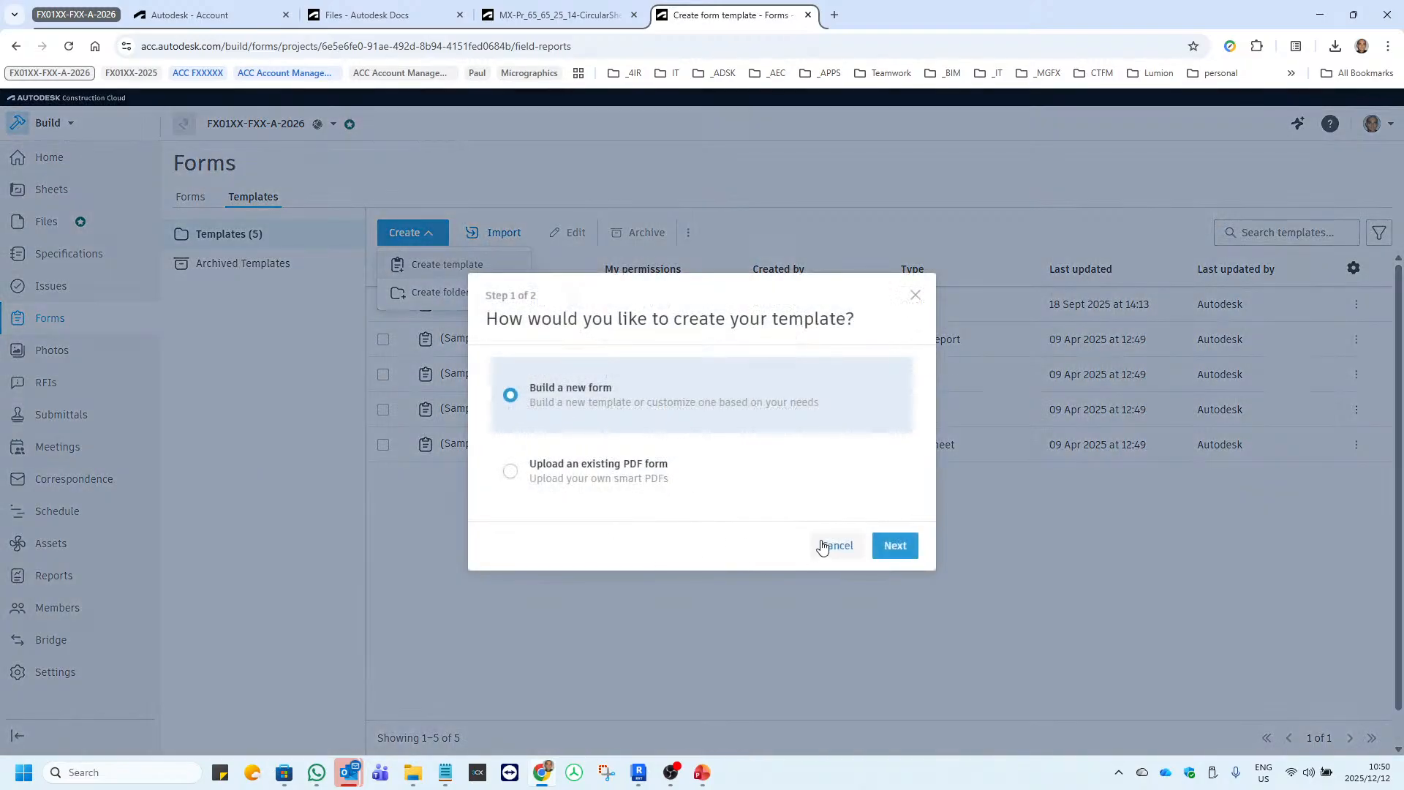
click(896, 547)
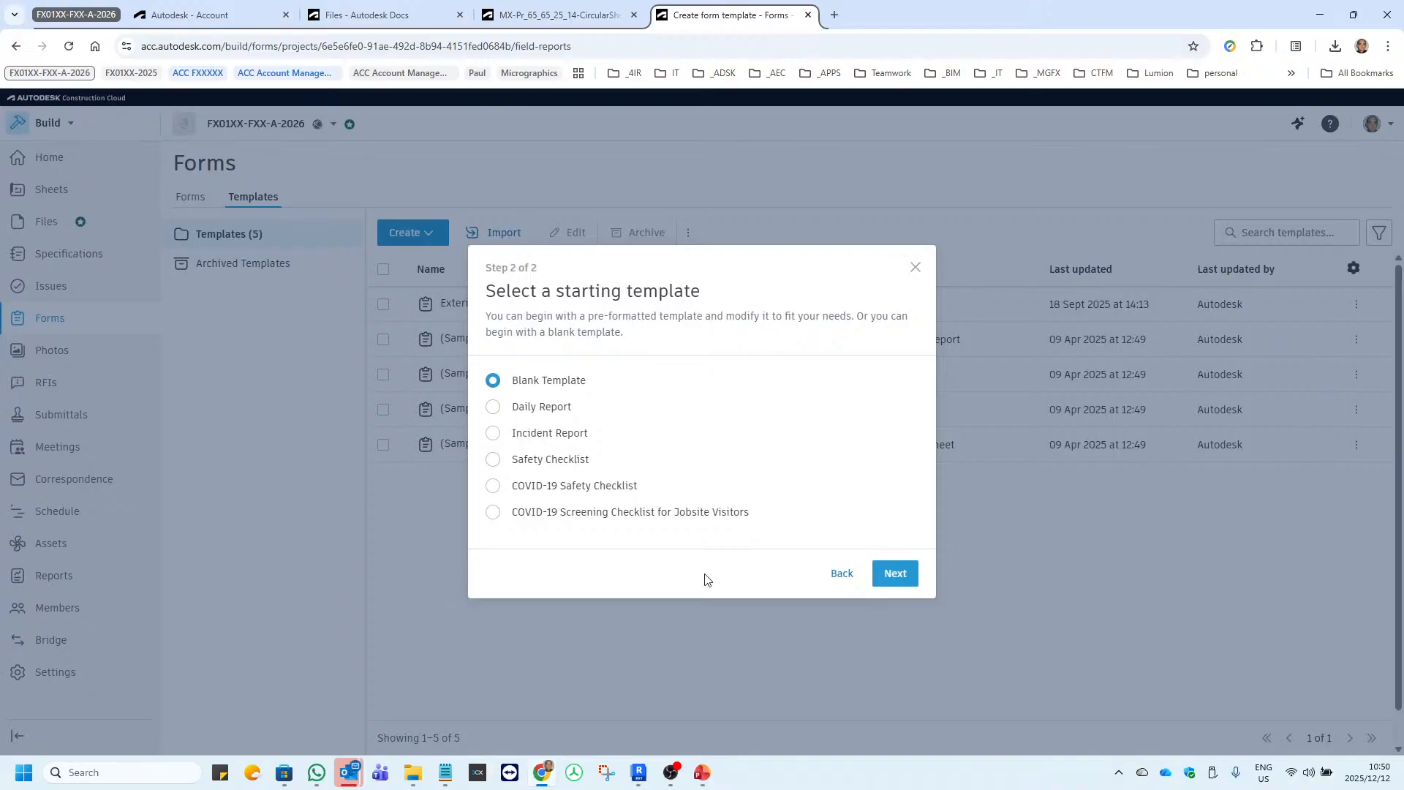
click(898, 575)
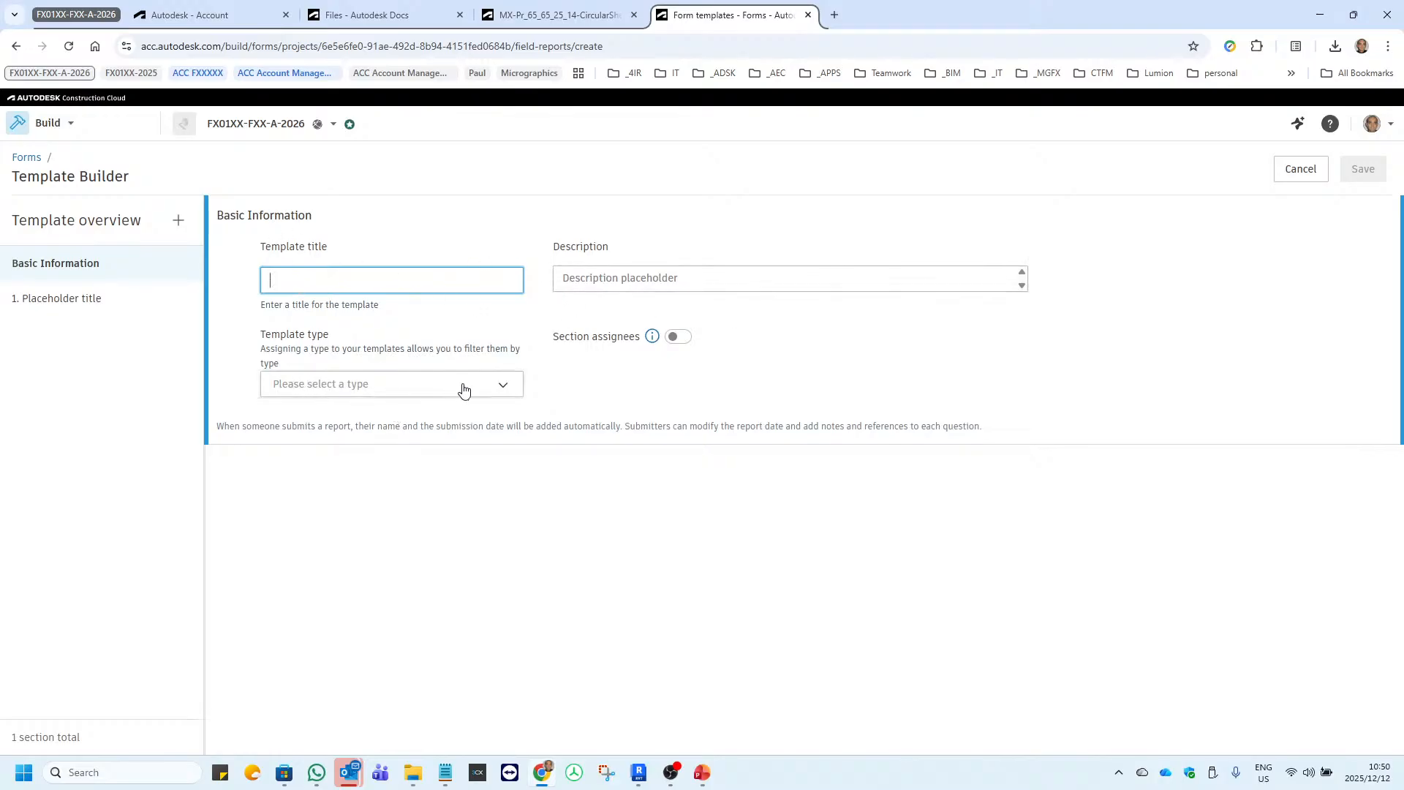
Set the new template's type to Other and its title to "Asset Info".
click(503, 385)
scroll(358, 473, down, 1)
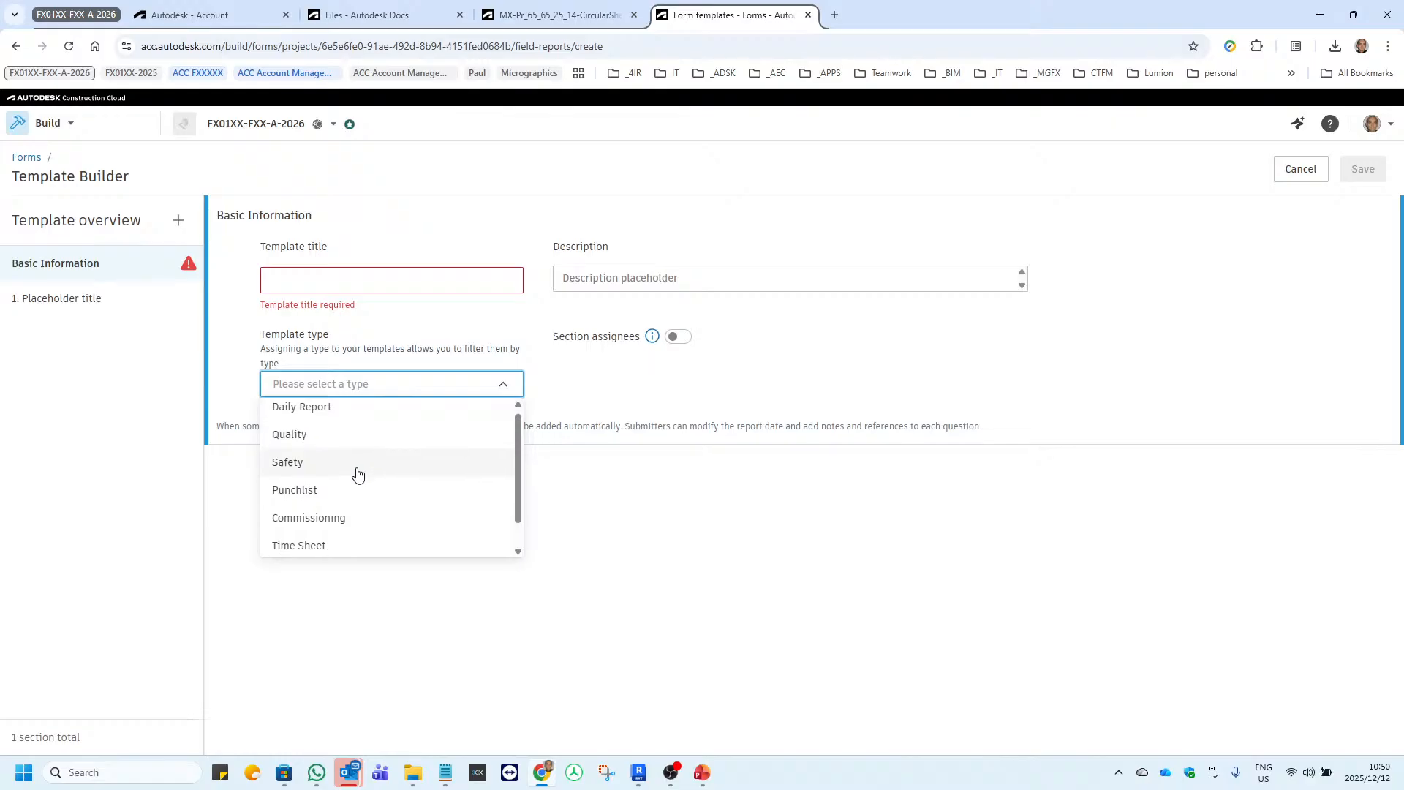
click(358, 545)
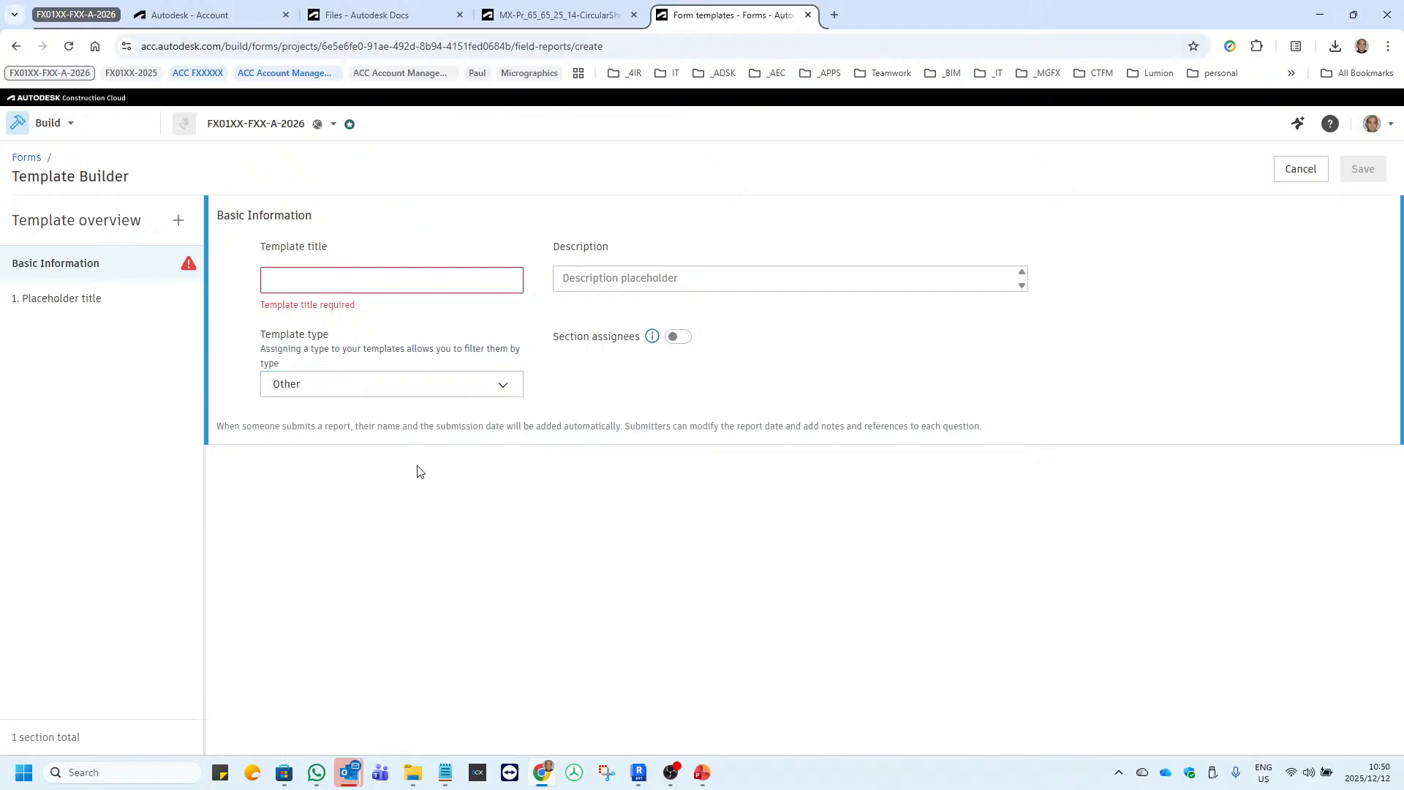
click(339, 277)
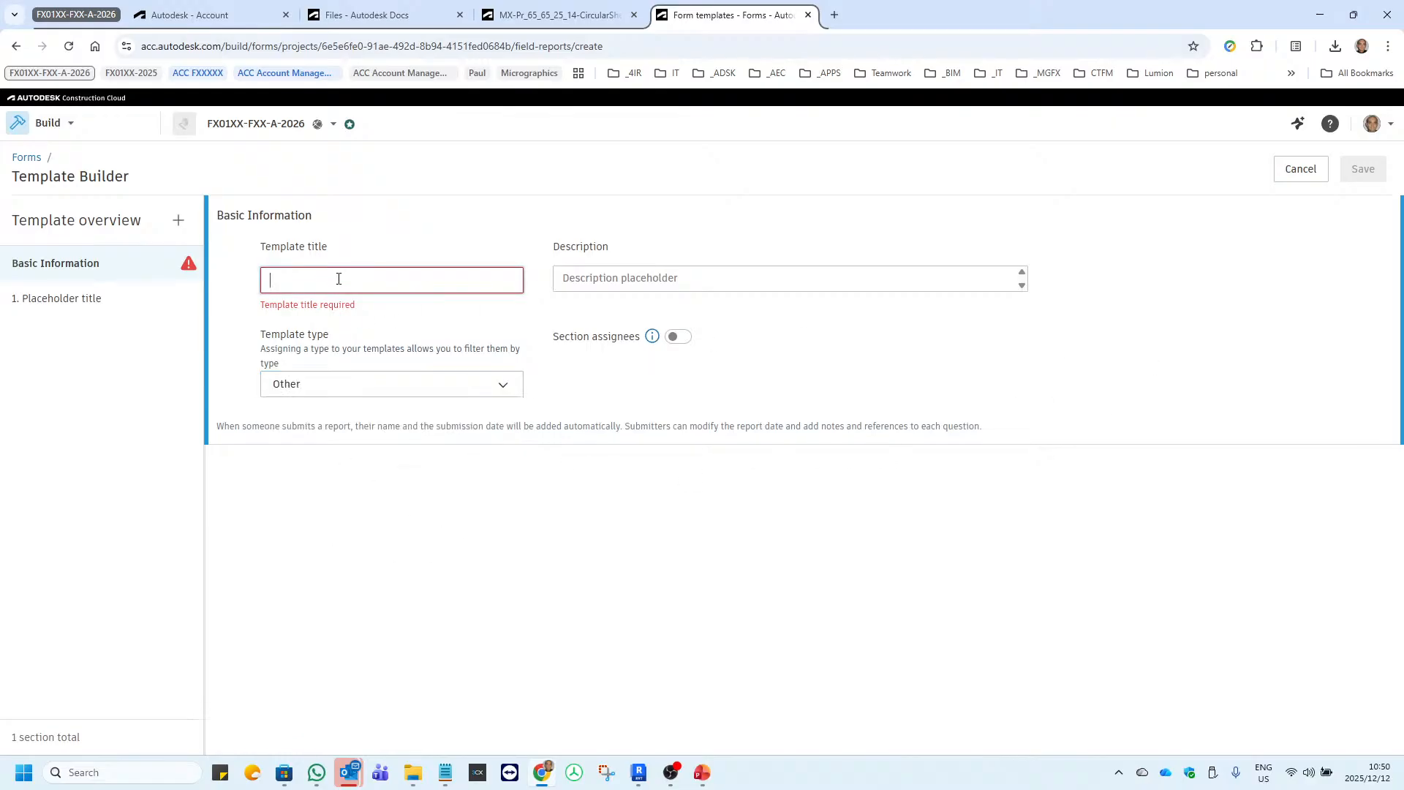
text(Gather Info)
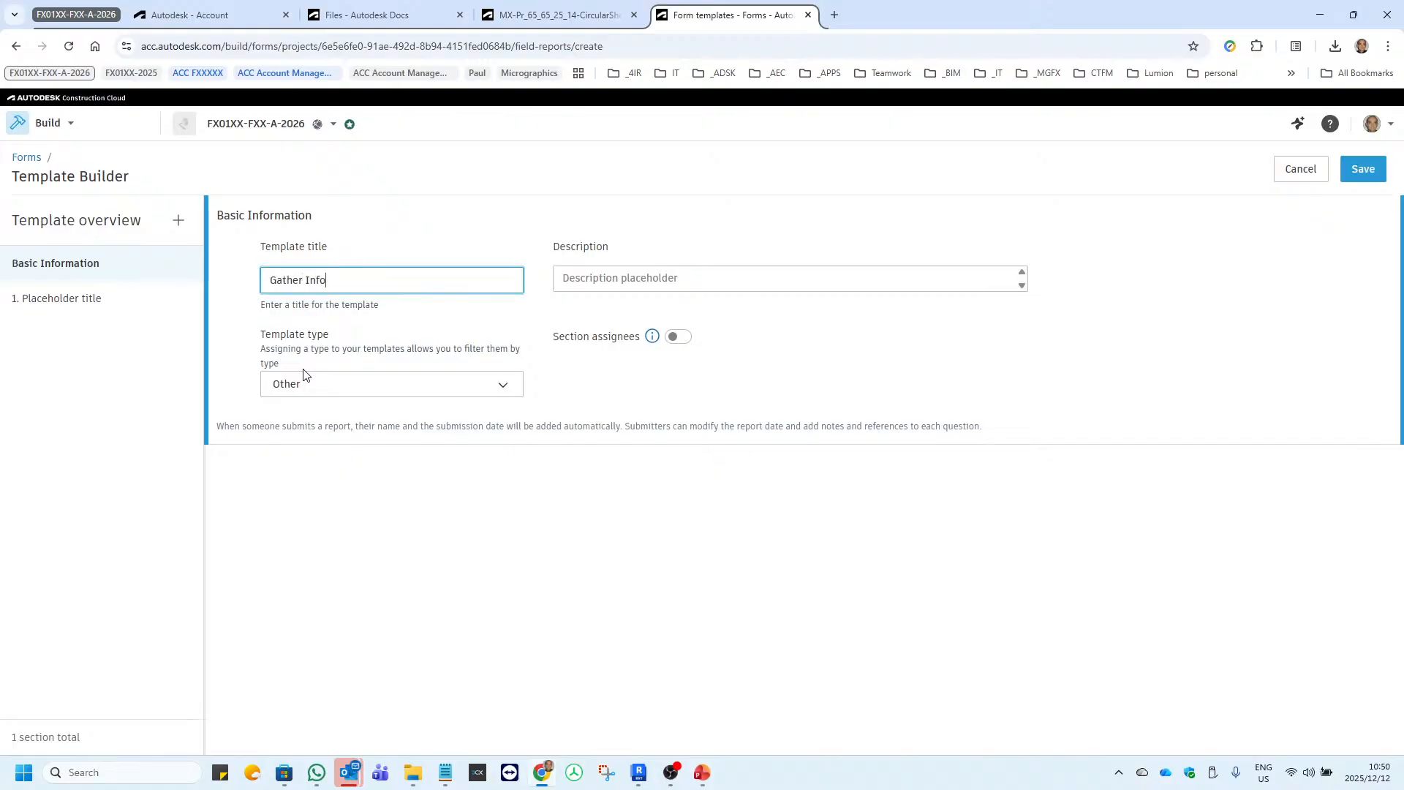
text(r from )
text(As)
key(BackSpace)
key(BackSpace)
key(BackSpace)
key(BackSpace)
key(BackSpace)
key(BackSpace)
key(BackSpace)
key(BackSpace)
key(BackSpace)
key(BackSpace)
key(BackSpace)
key(BackSpace)
key(BackSpace)
key(BackSpace)
key(BackSpace)
key(BackSpace)
key(BackSpace)
key(BackSpace)
key(BackSpace)
key(BackSpace)
text(A)
Enter a template description beginning "Field filled form to gather".
click(630, 276)
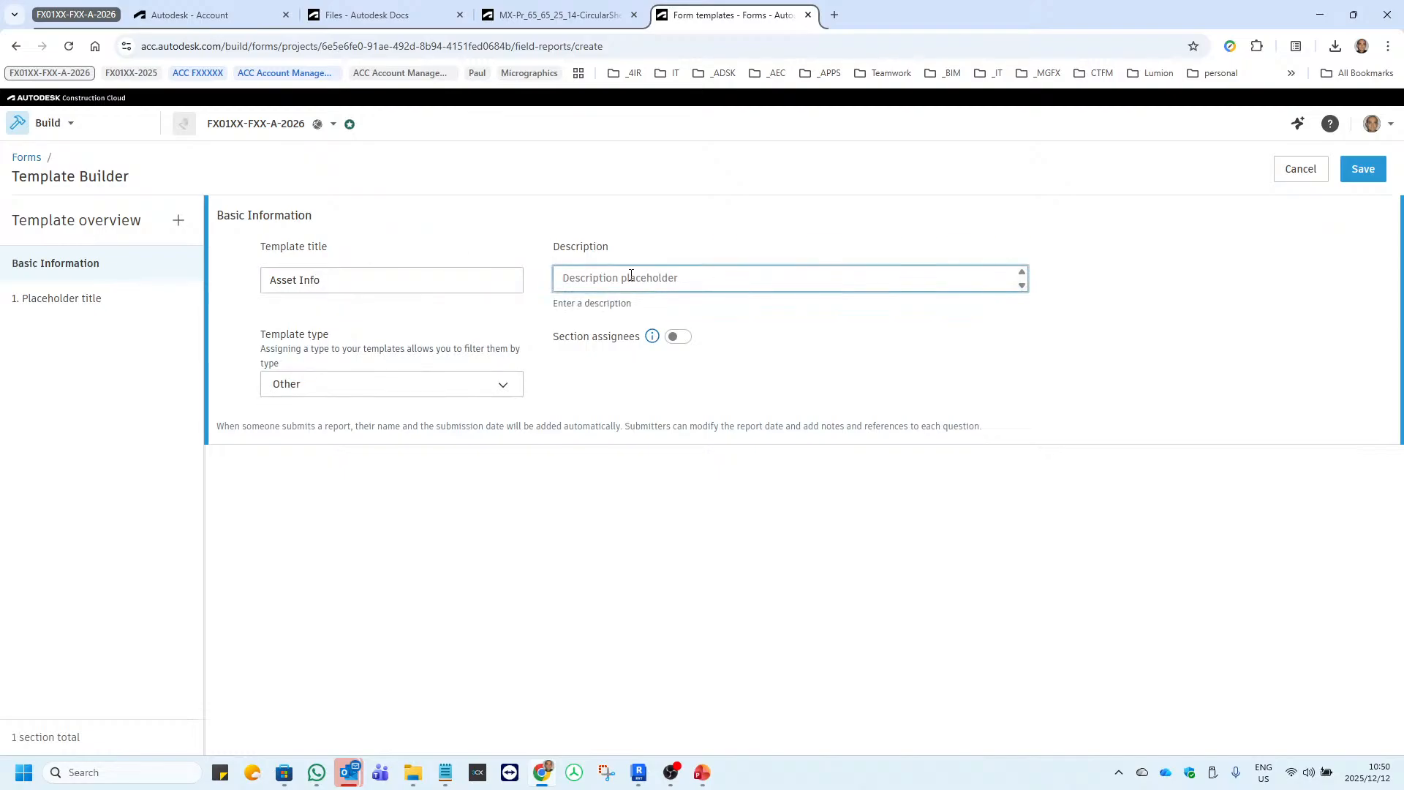
text(Form fil)
key(BackSpace)
key(BackSpace)
key(BackSpace)
text(Field fileed form to gathe)
click(601, 279)
text(l)
key(Delete)
Save the template with the Single contributor model and give the company Micrographics Cloud both edit and view permissions.
click(1357, 180)
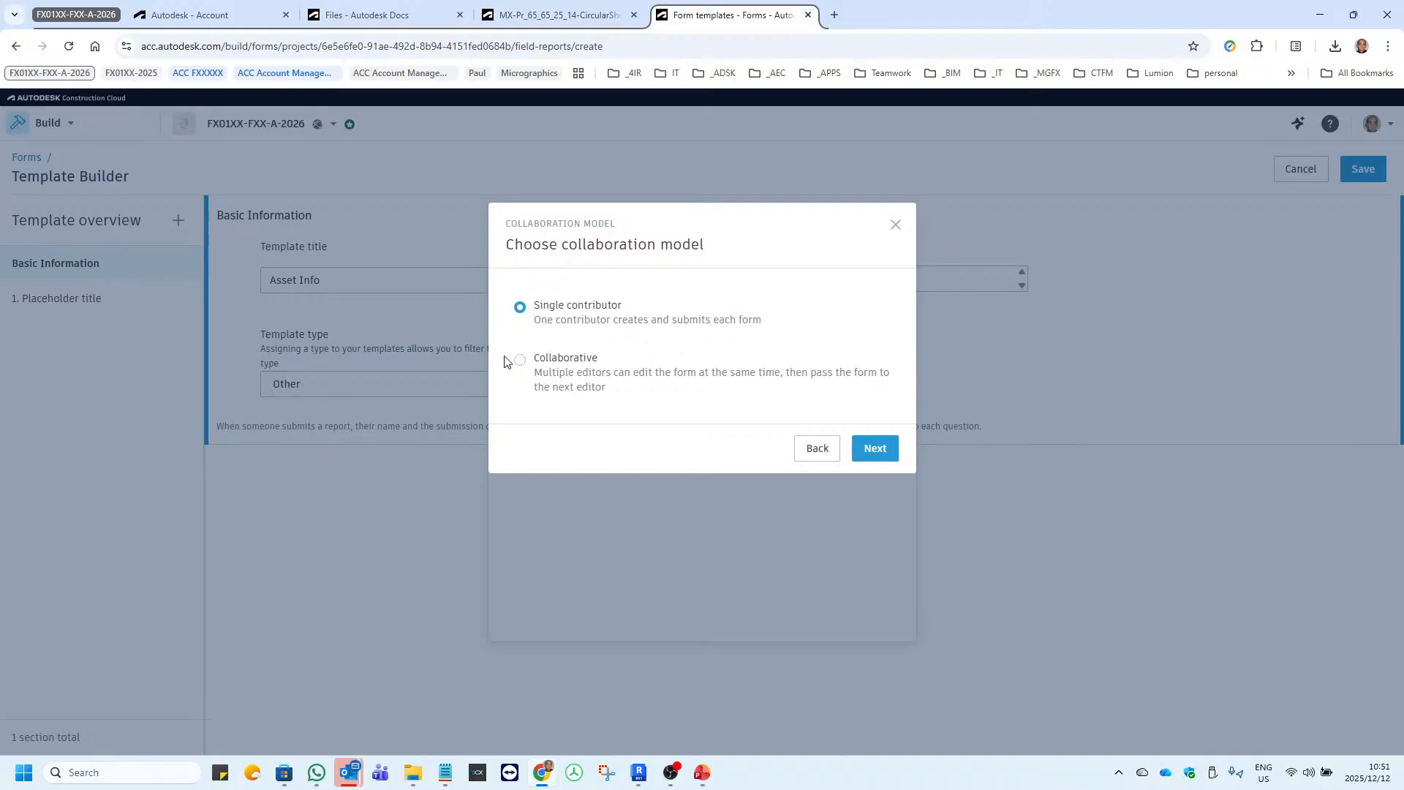
click(875, 448)
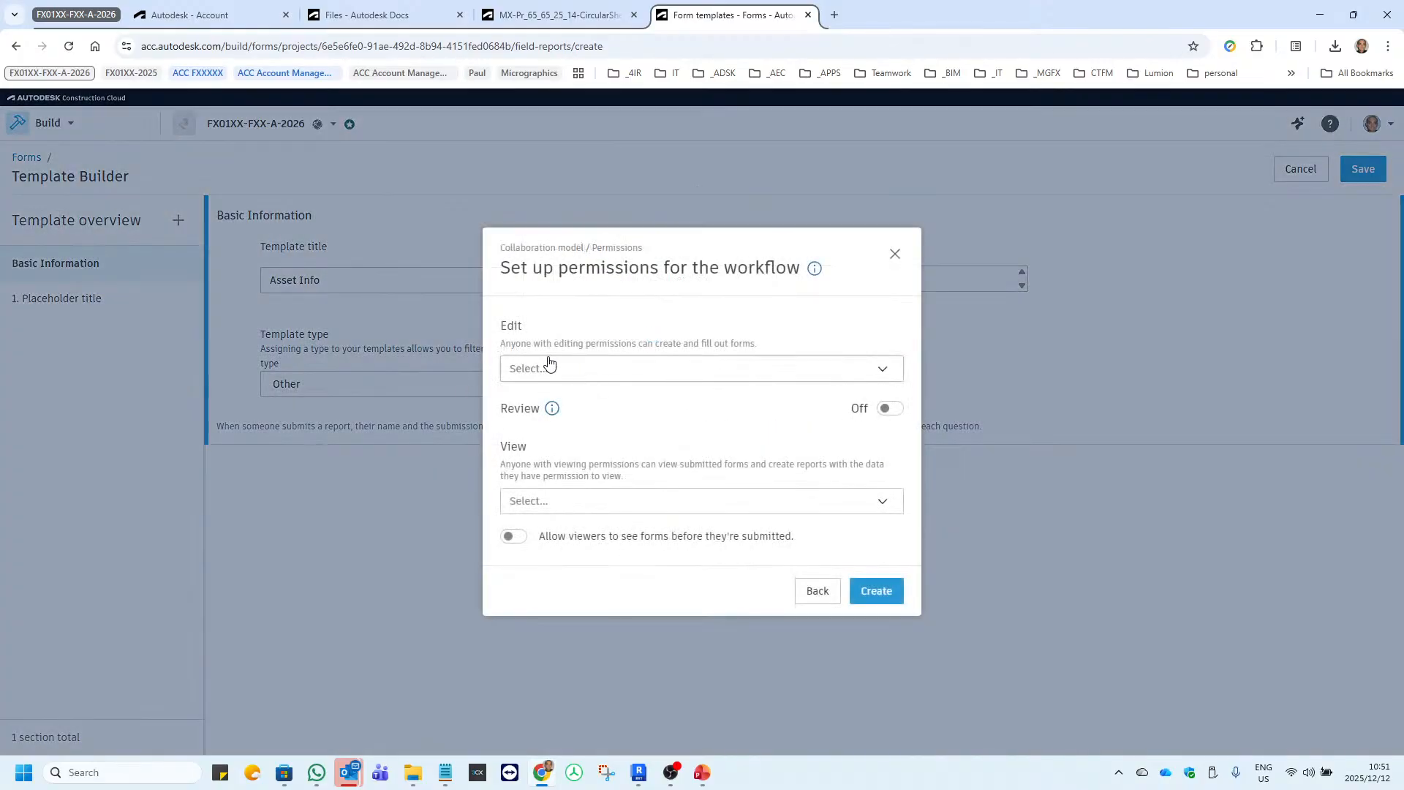
click(576, 370)
click(577, 367)
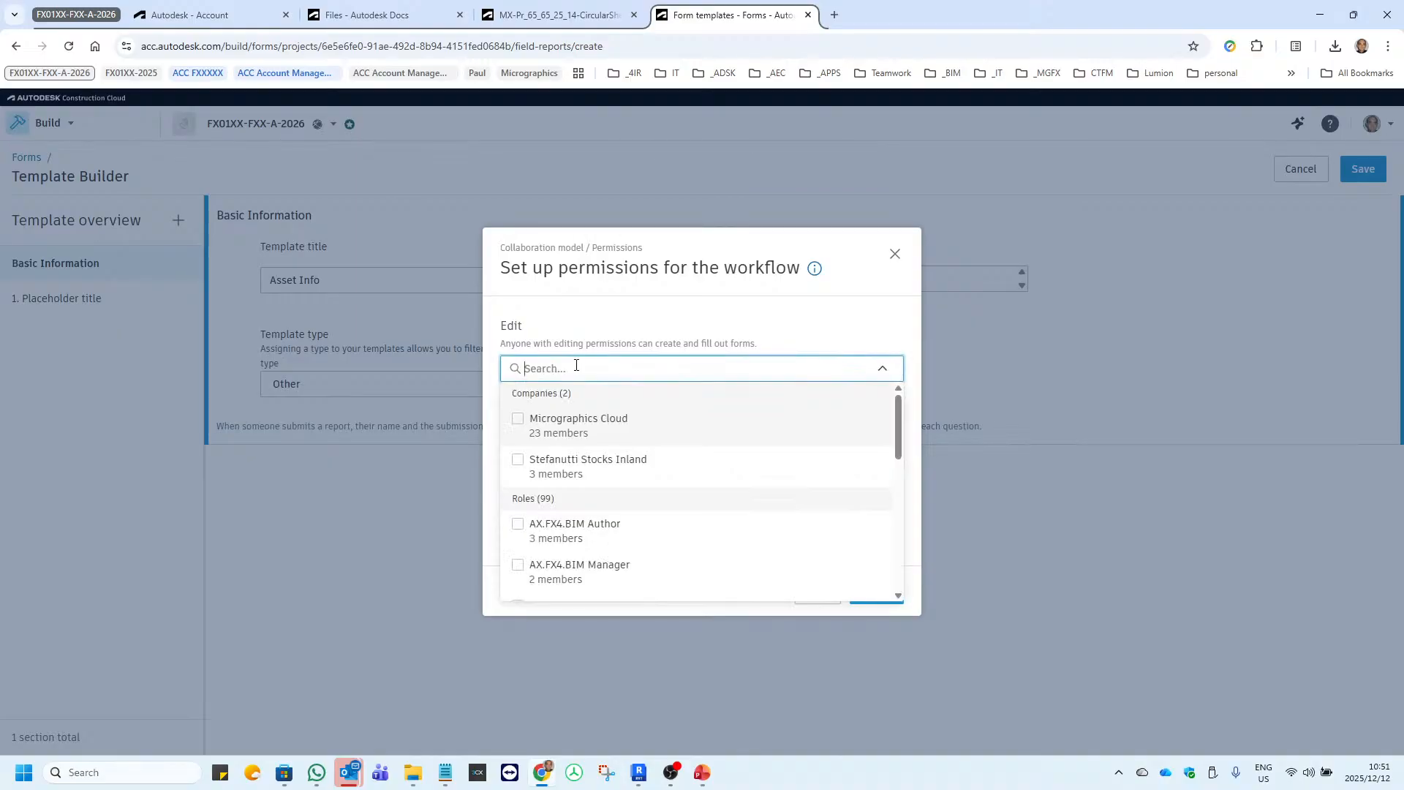
click(542, 419)
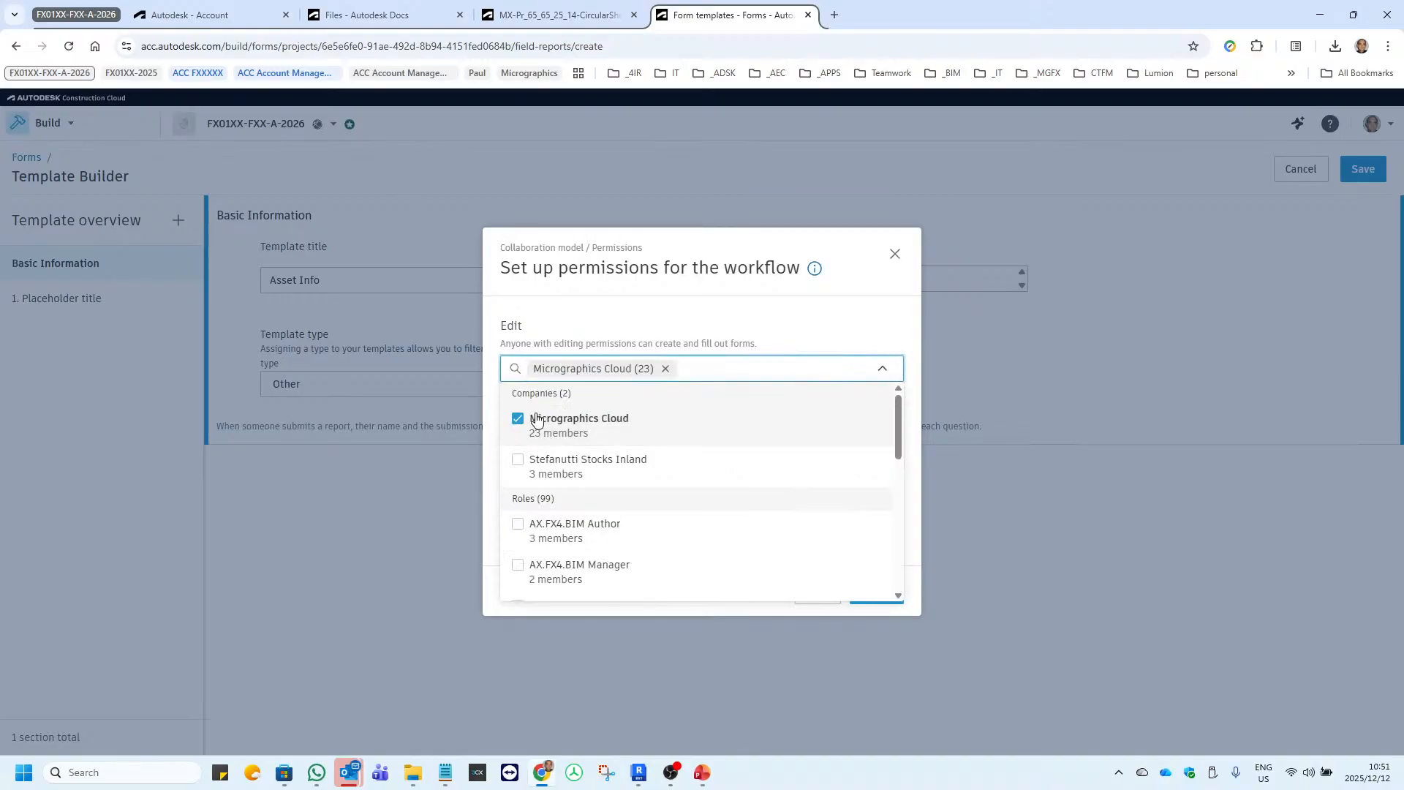
click(687, 294)
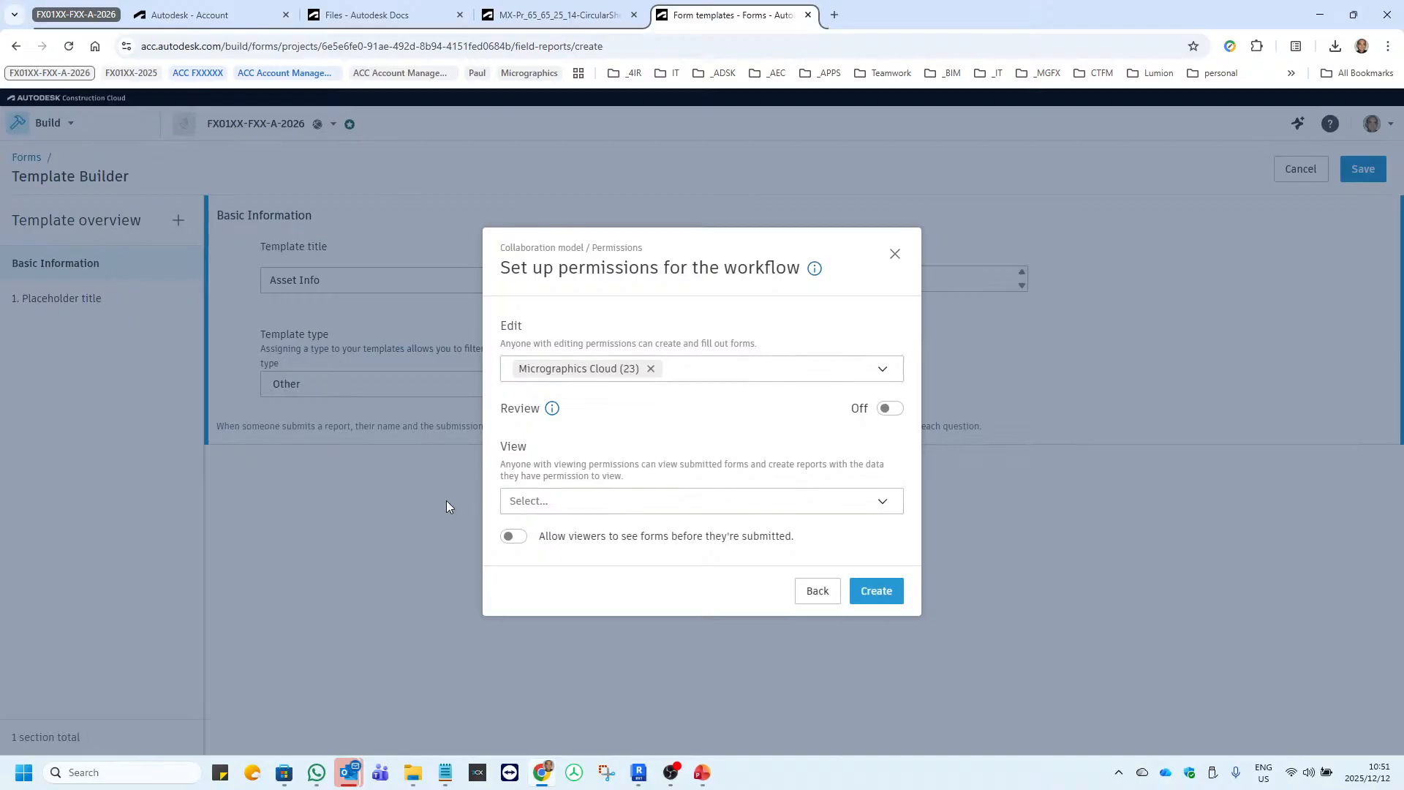
click(604, 504)
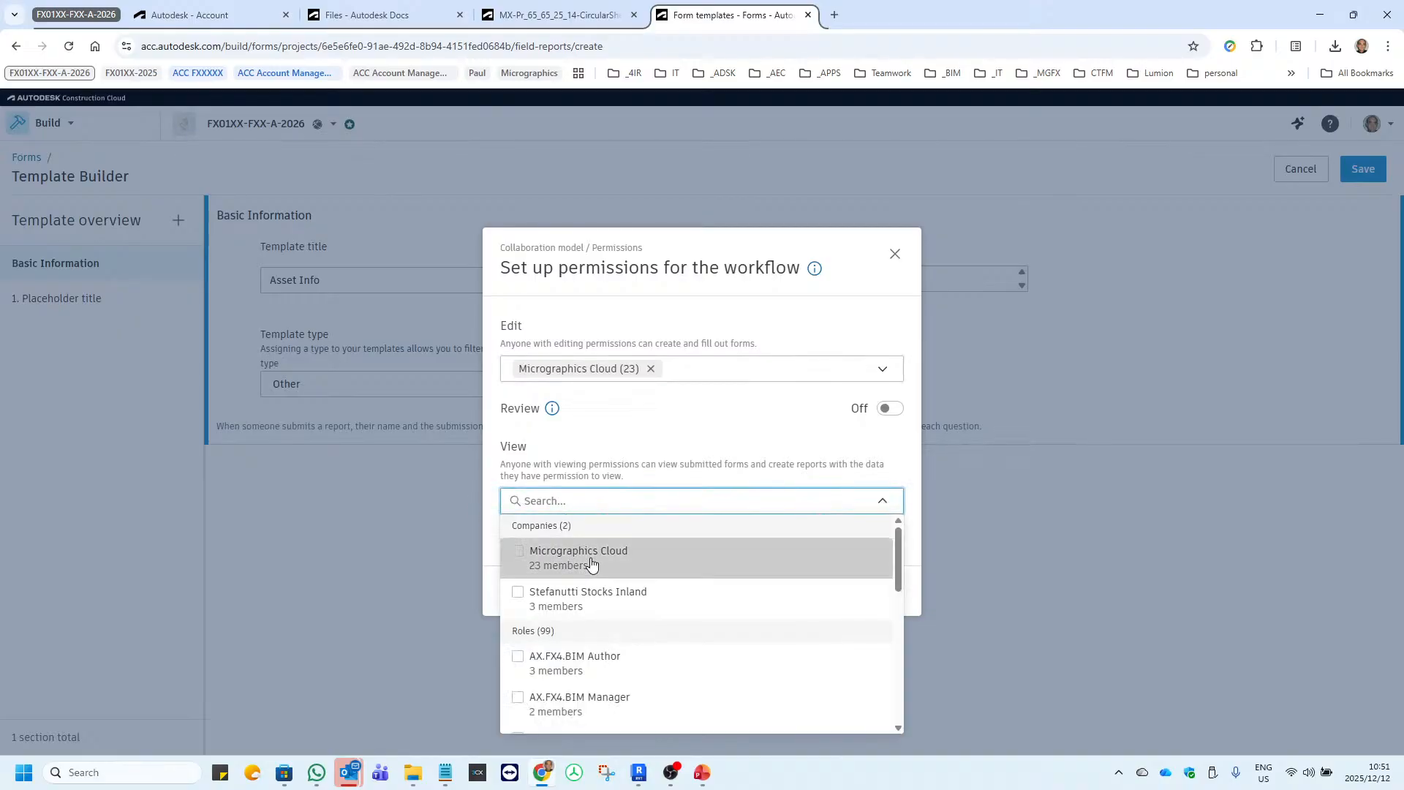
click(556, 549)
click(690, 417)
click(877, 594)
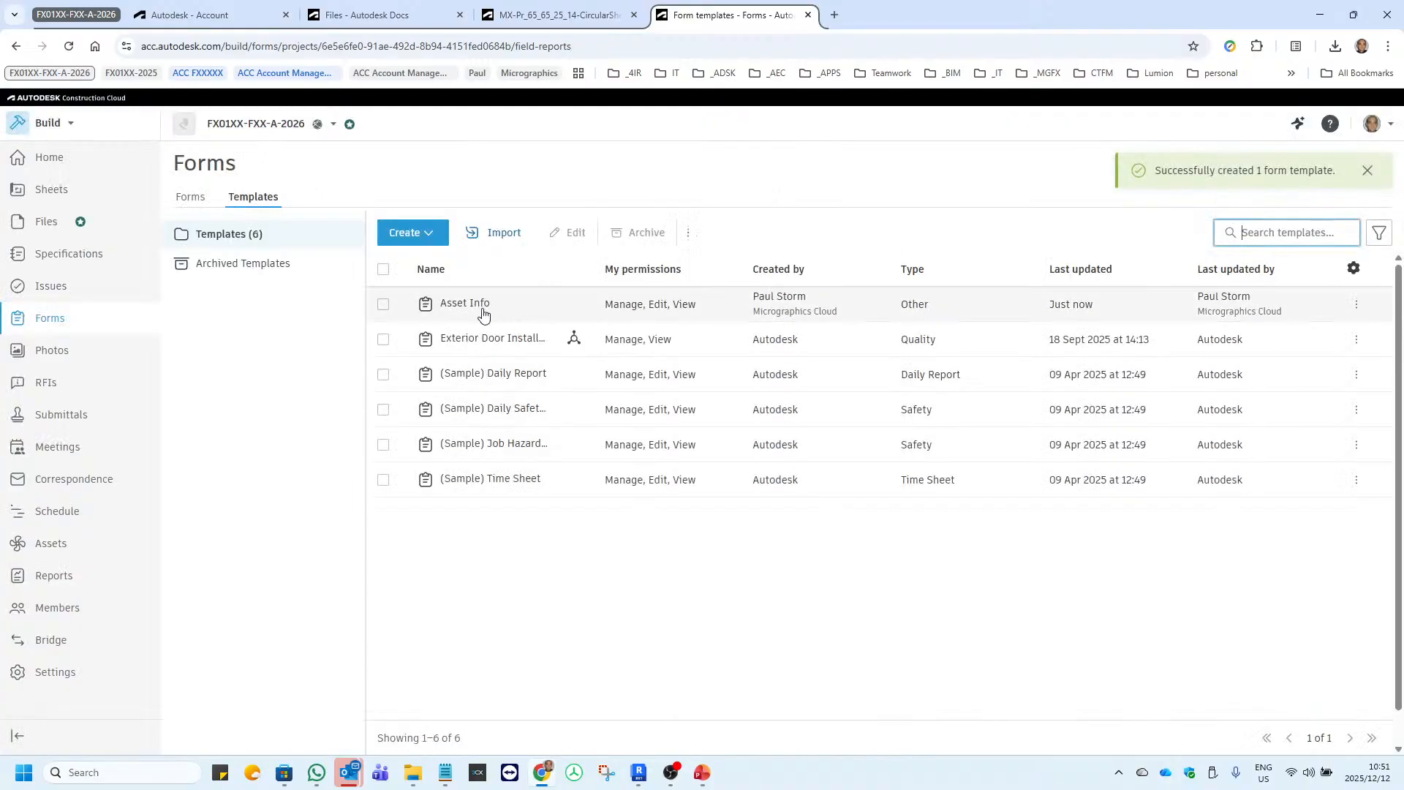
Open the Asset Info template for modification at its first section.
click(477, 315)
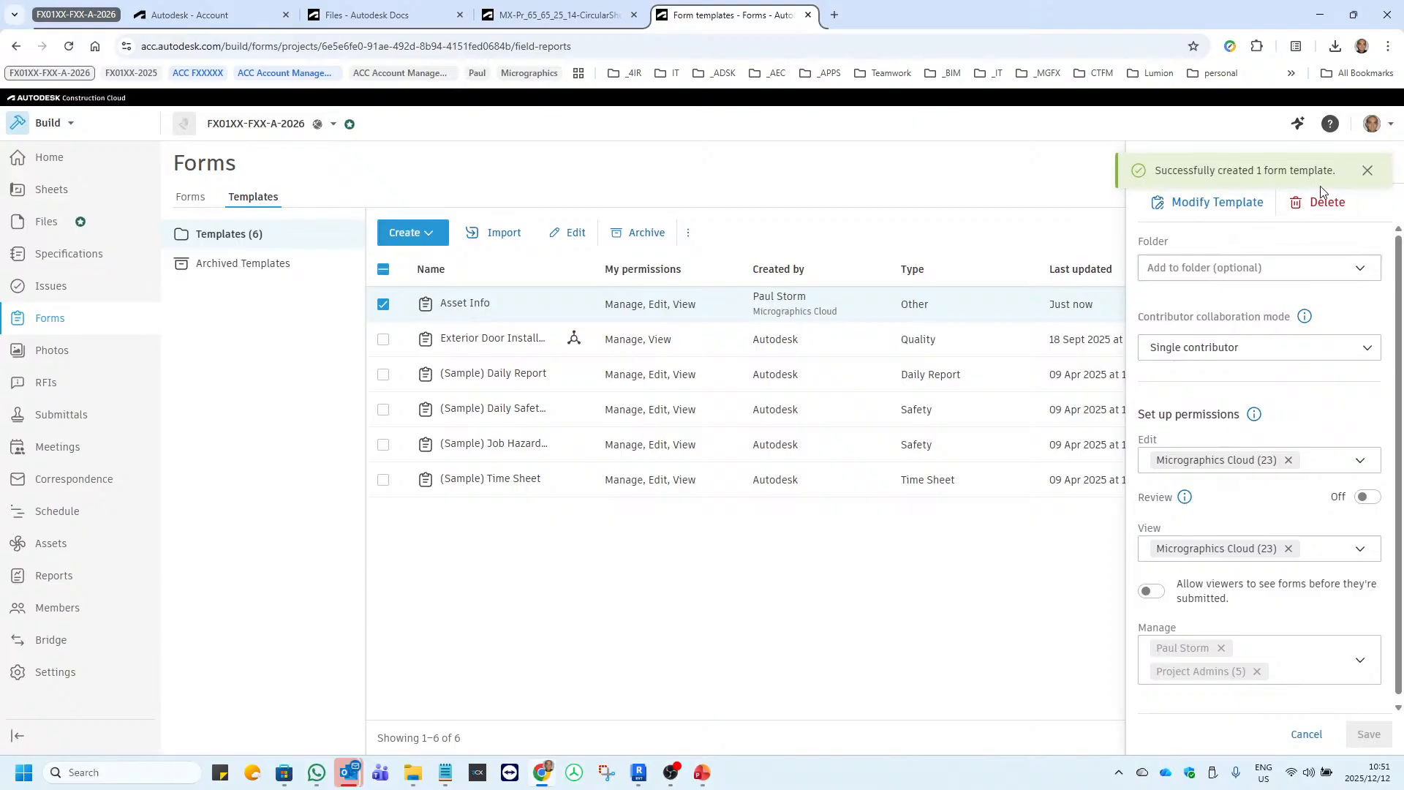
click(1368, 171)
click(1194, 211)
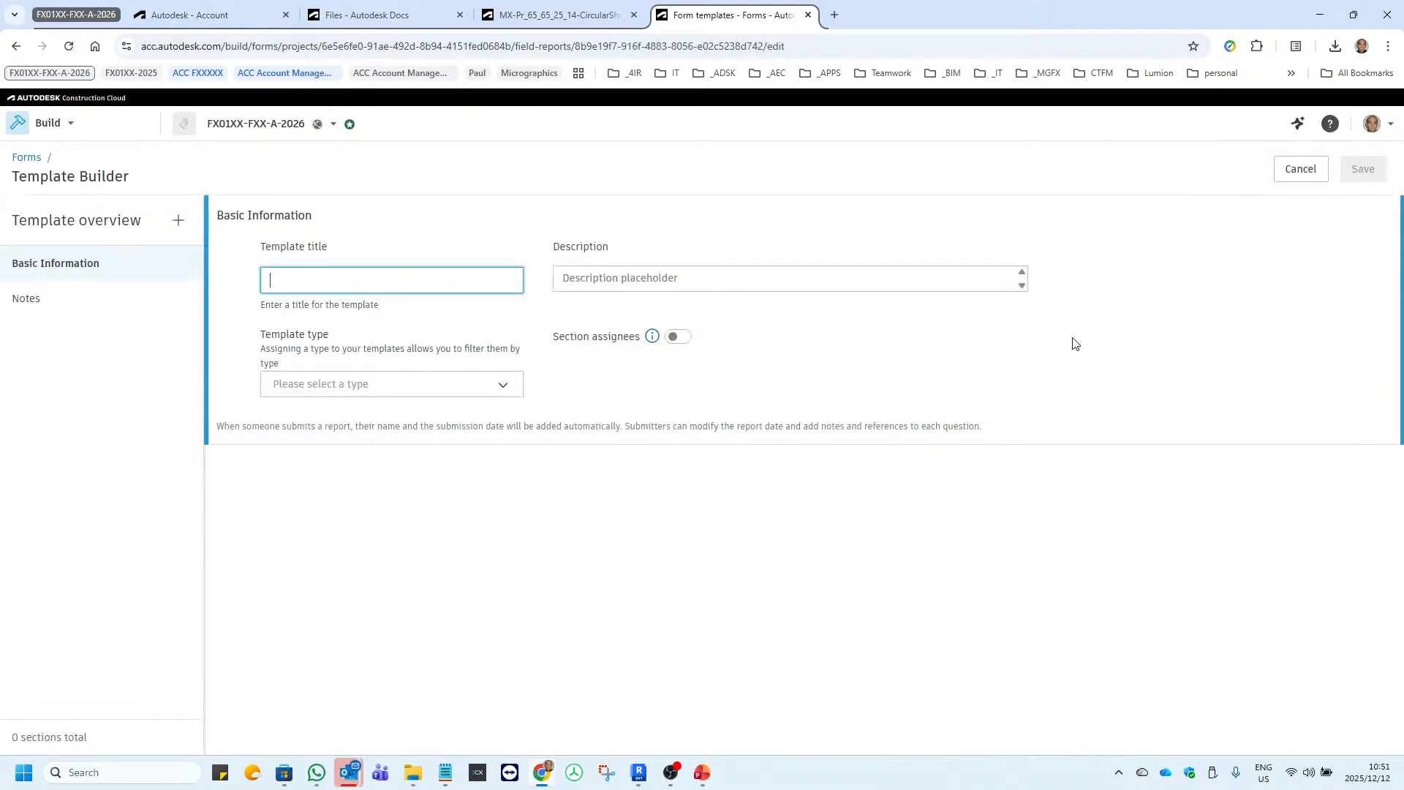
click(76, 312)
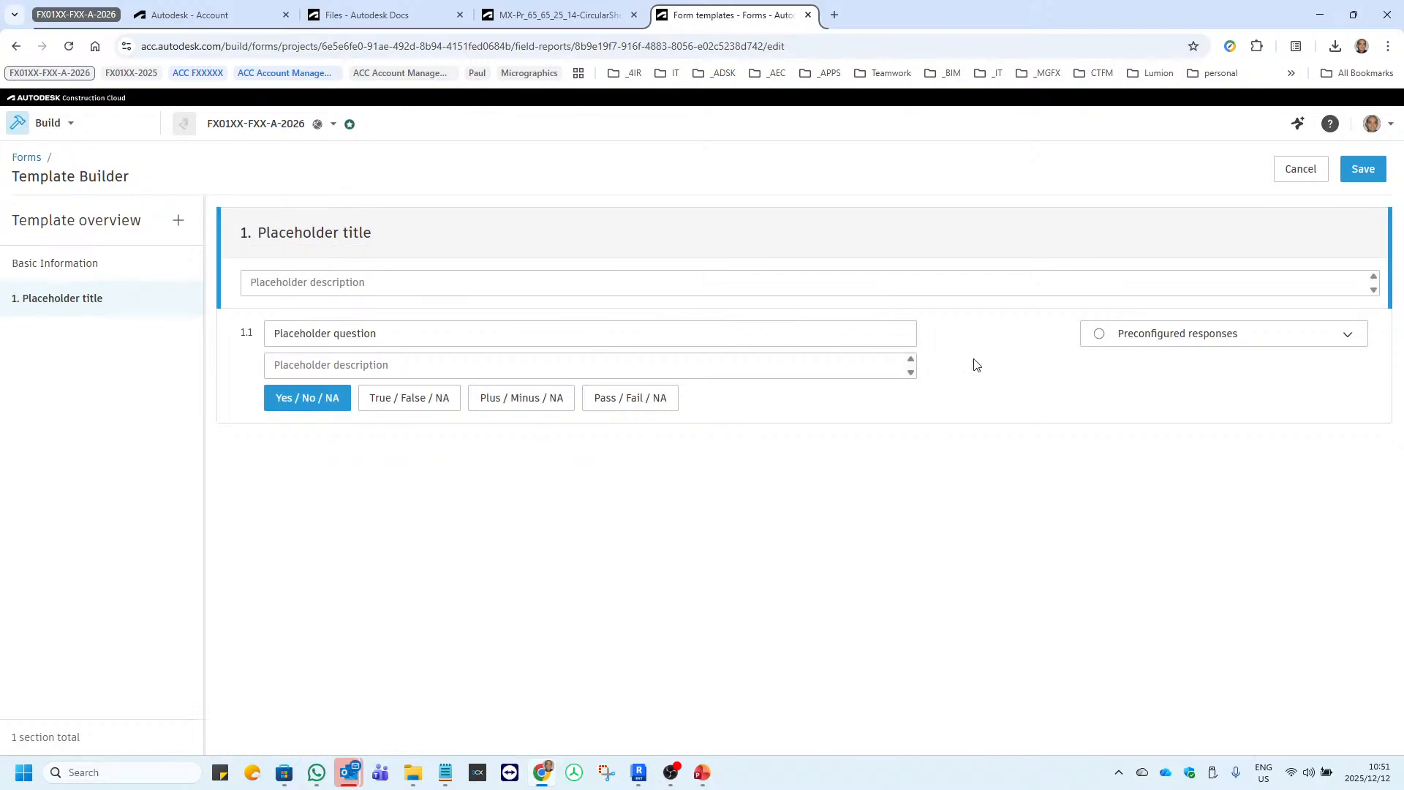
Make question 1.1 a required question with a Text response, reading "Who Installed the Asset".
click(402, 332)
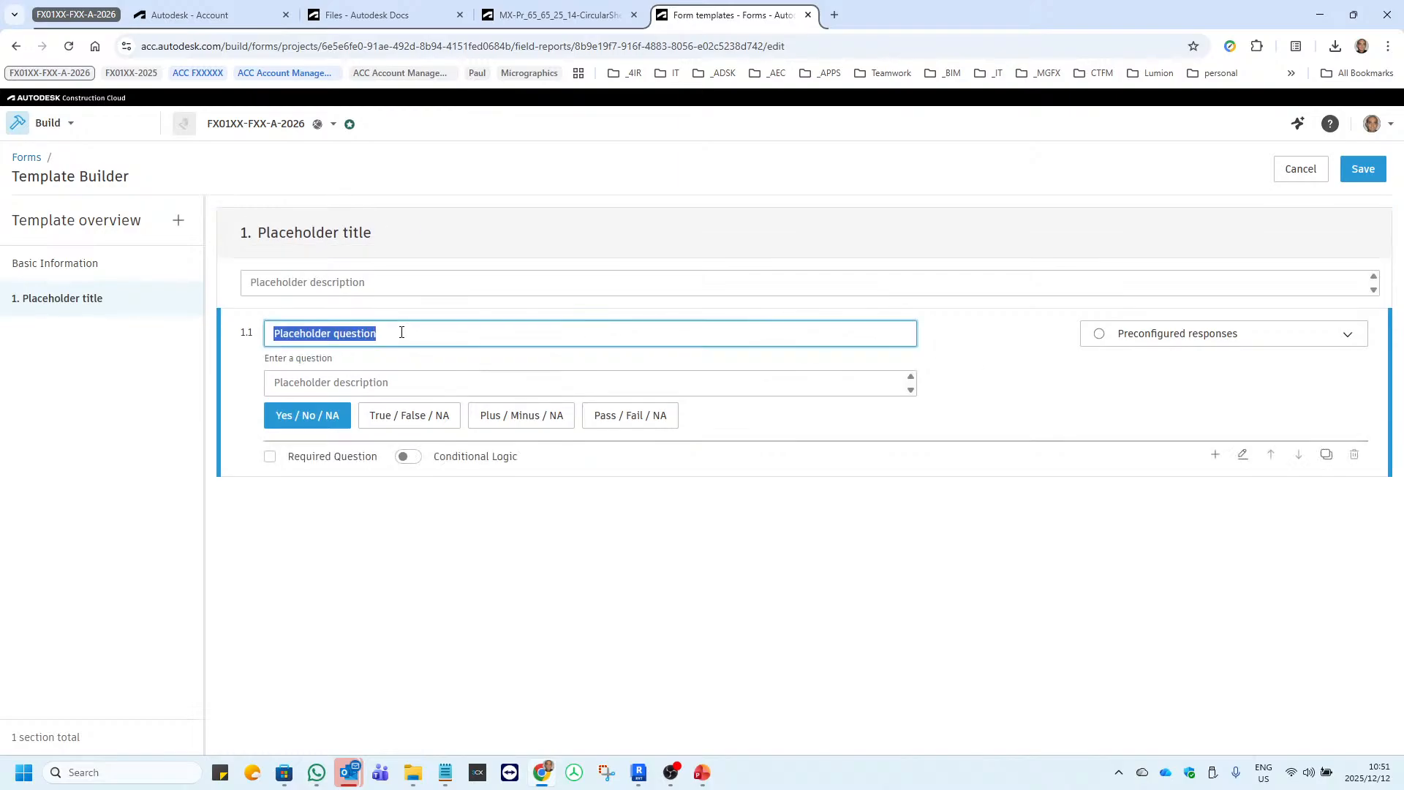
text(Who Installed the Asset)
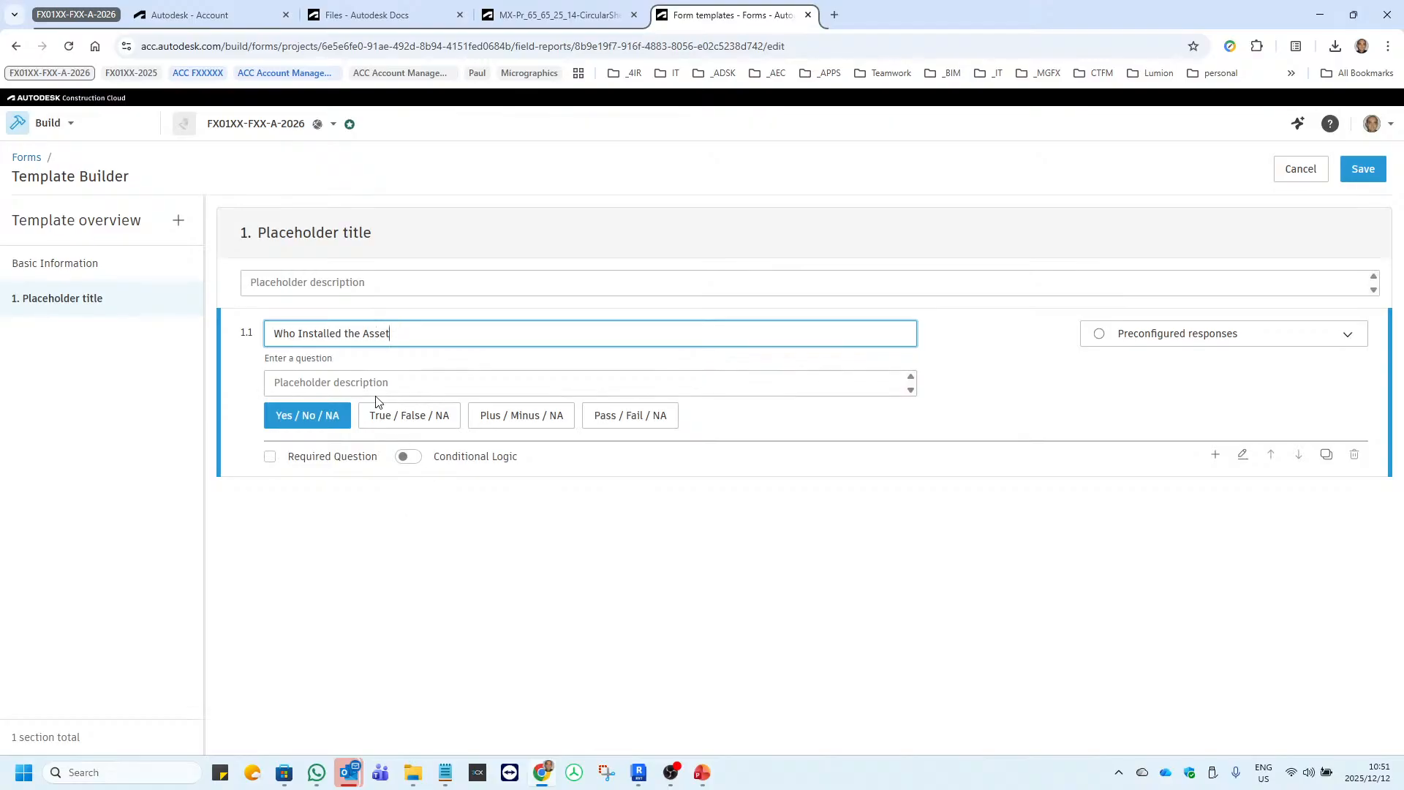
click(448, 527)
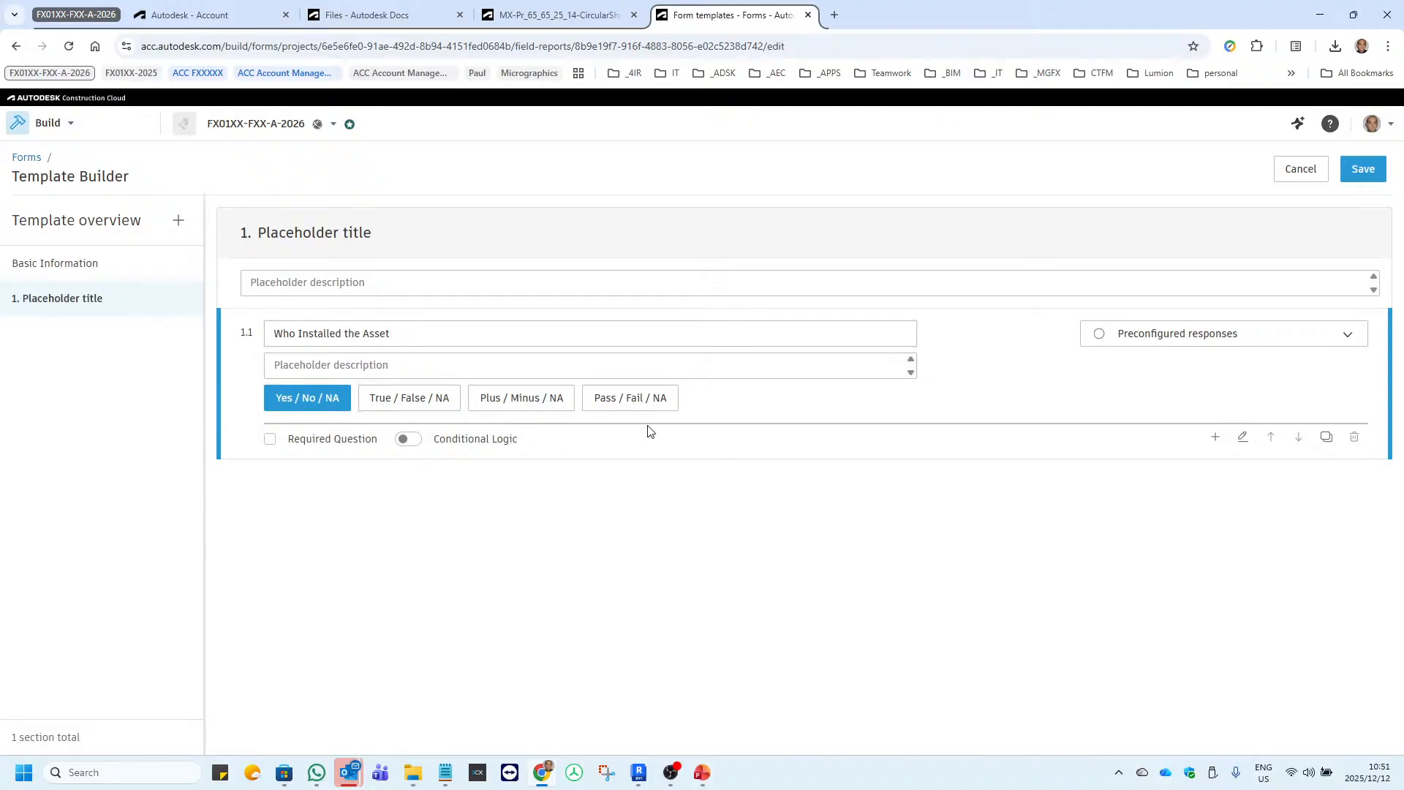
click(272, 439)
click(319, 398)
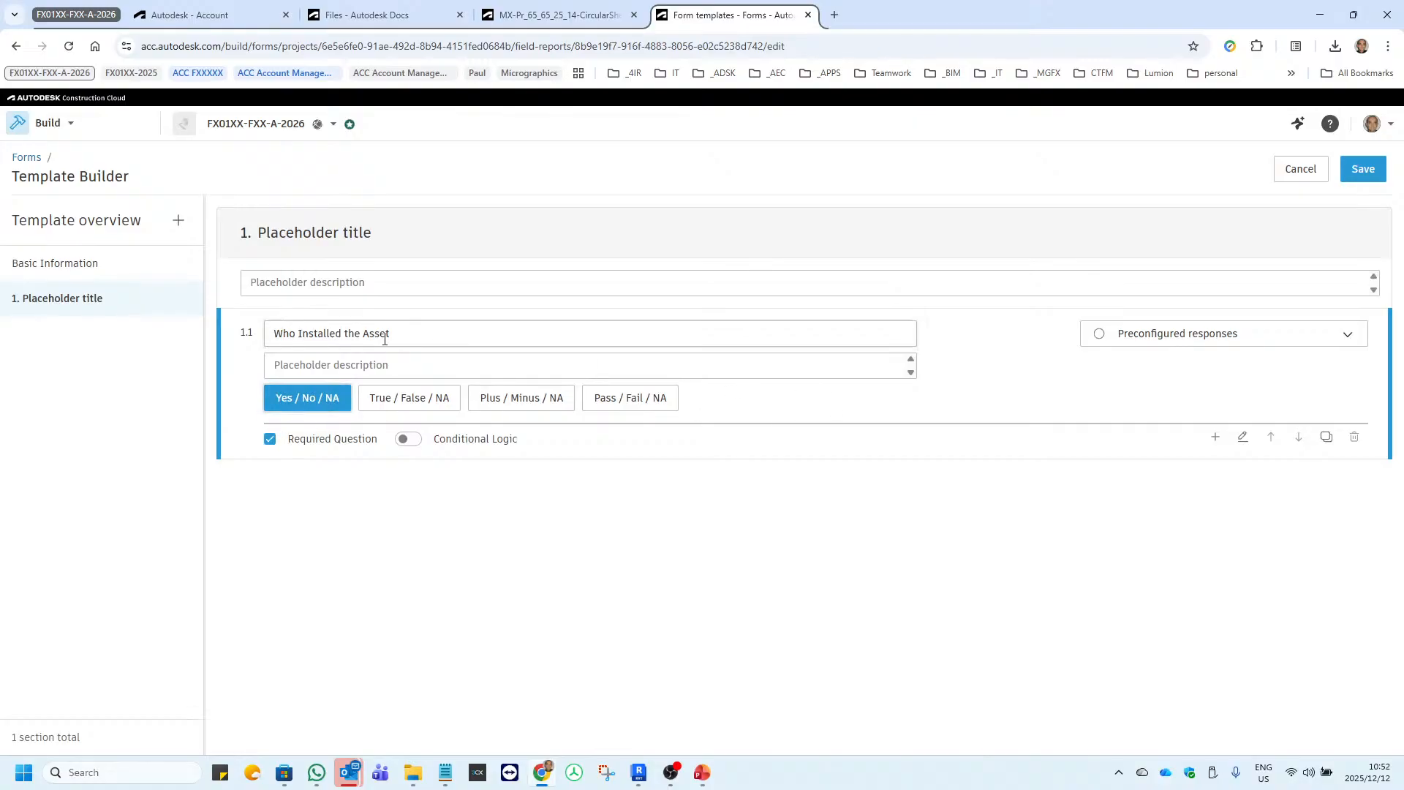
click(1216, 337)
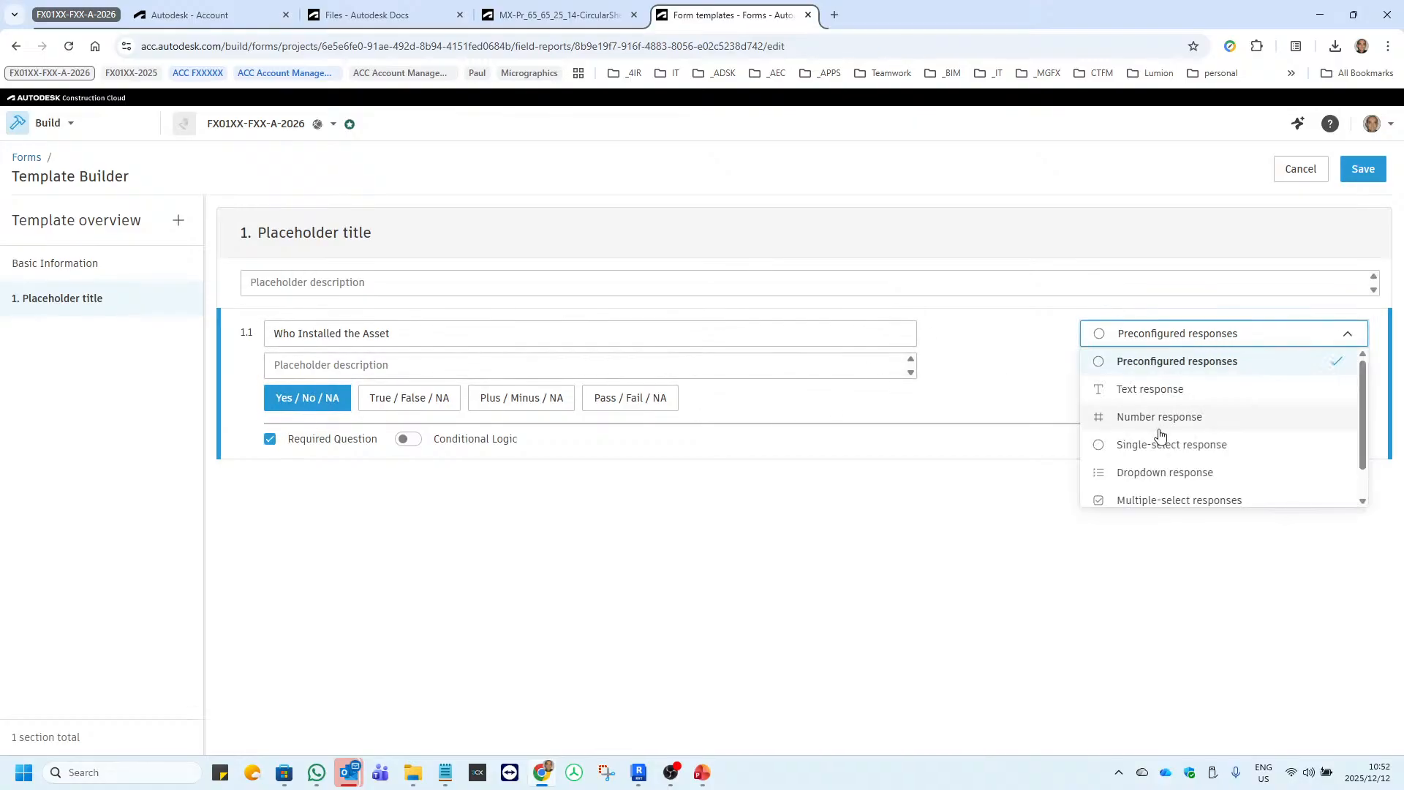
click(1155, 392)
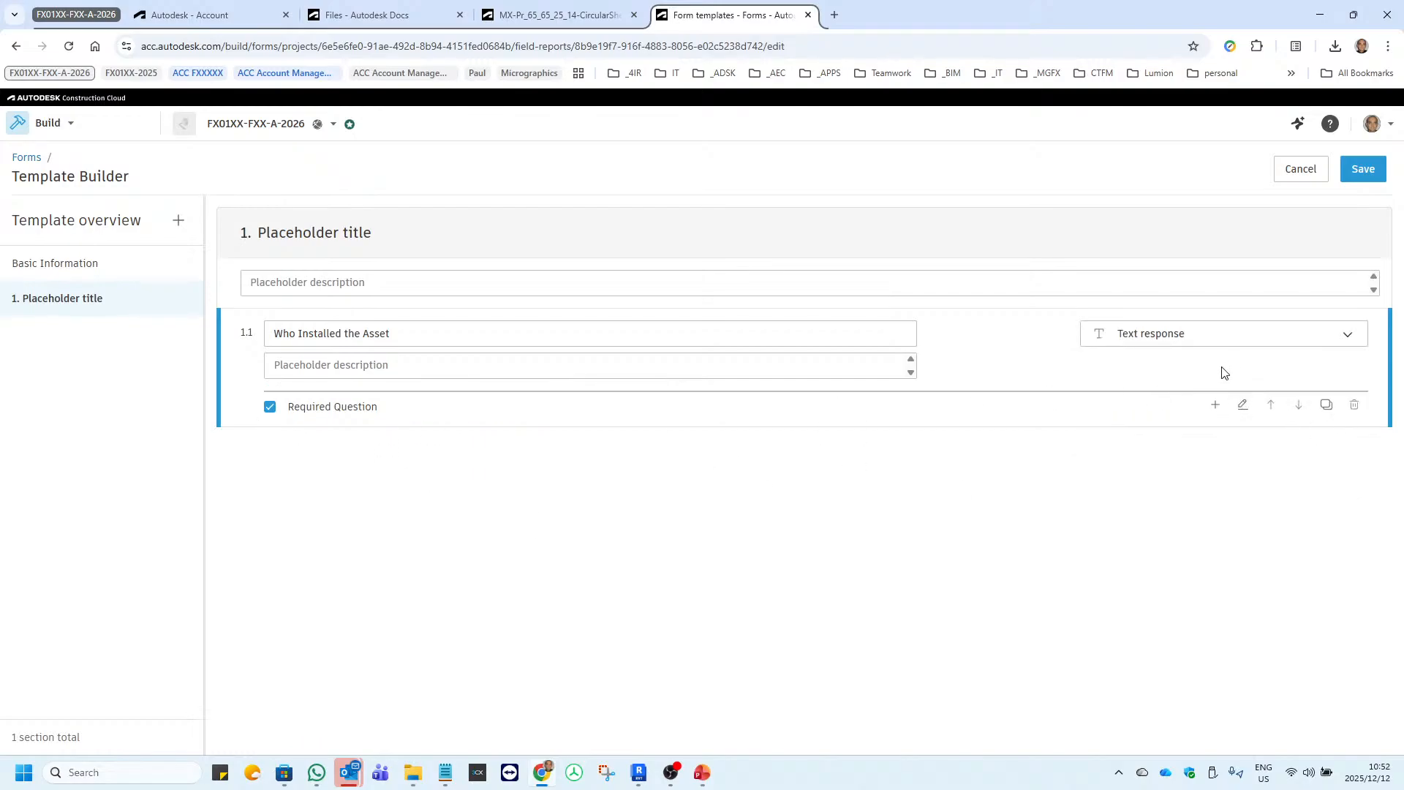
Try the Dropdown response type for question 1.1 and restore the Text response.
click(1340, 339)
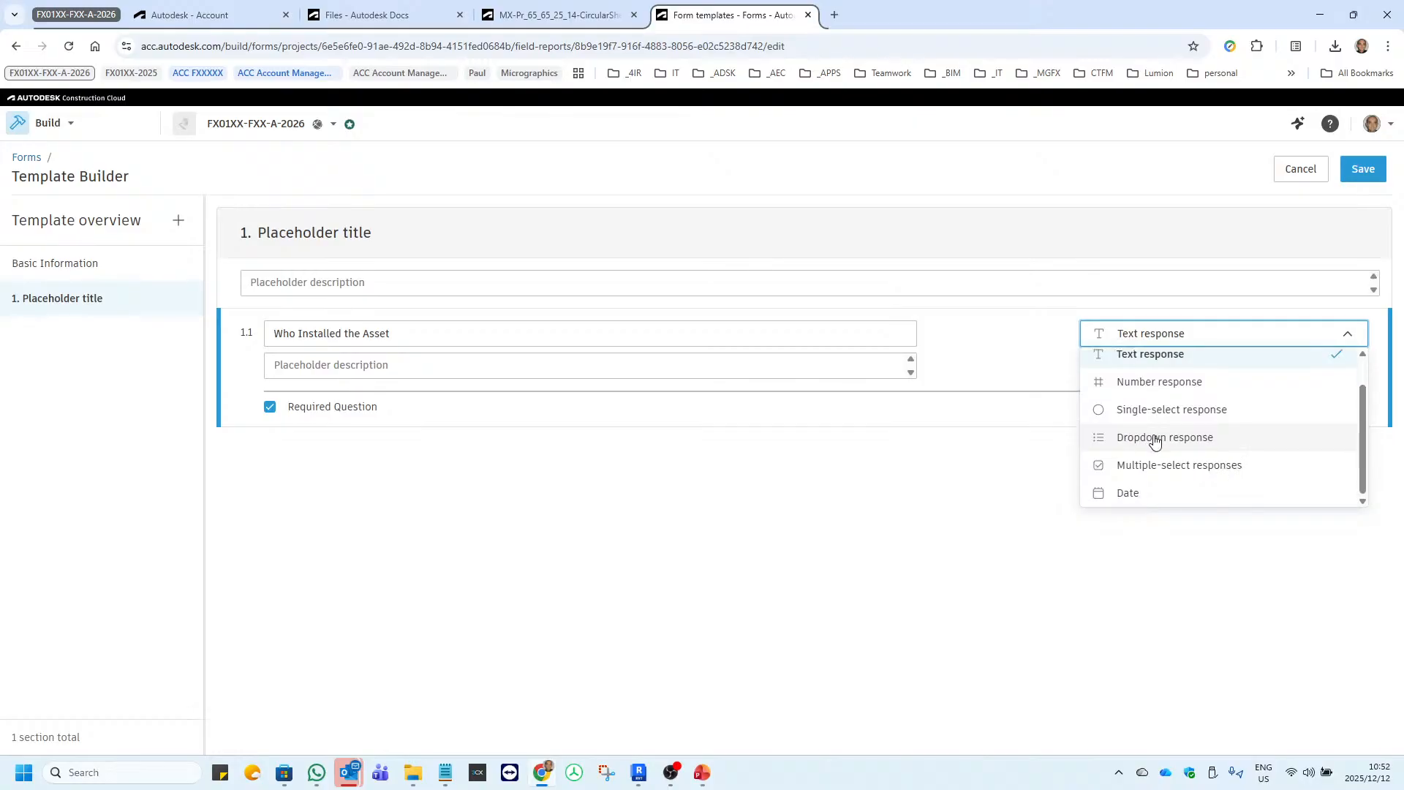
click(1152, 443)
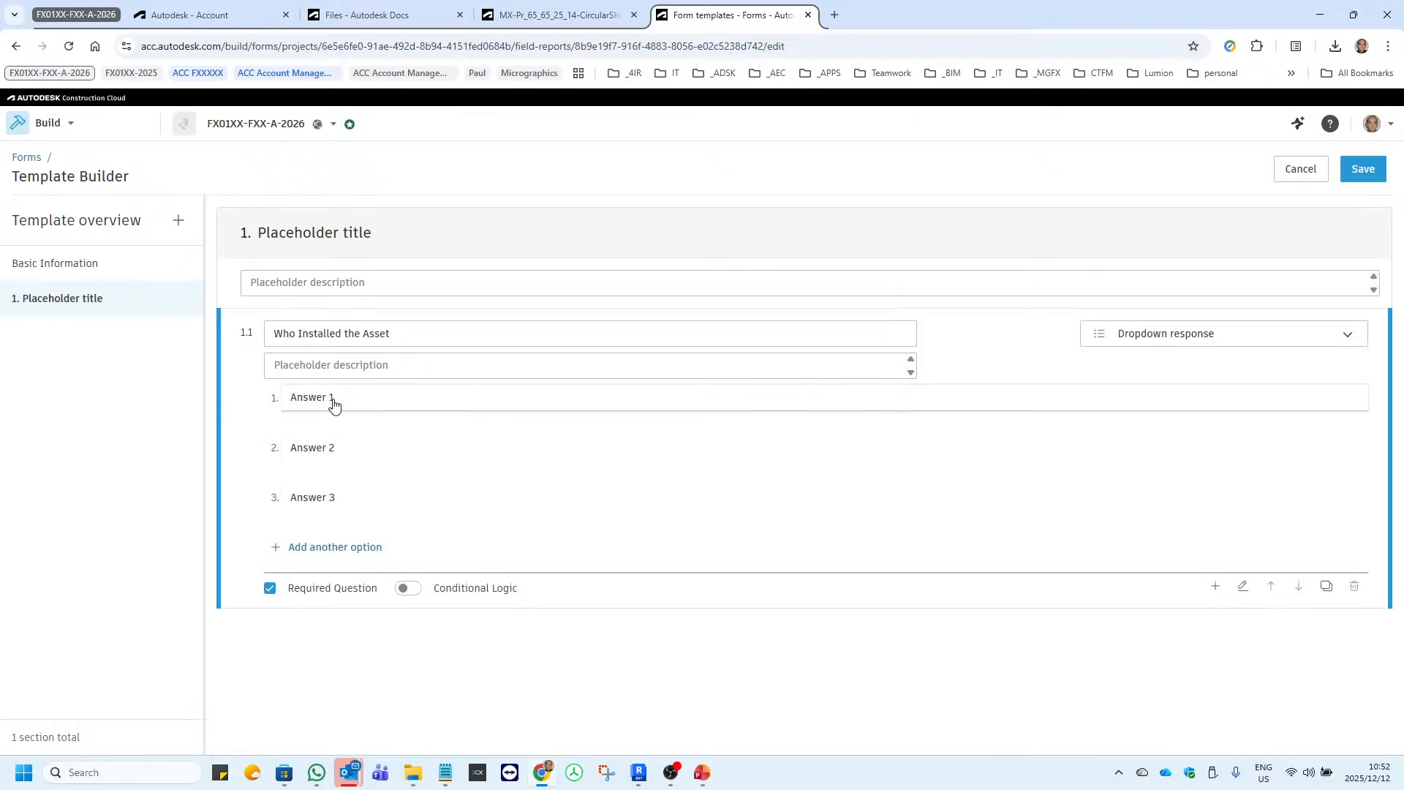
click(1196, 332)
click(1131, 388)
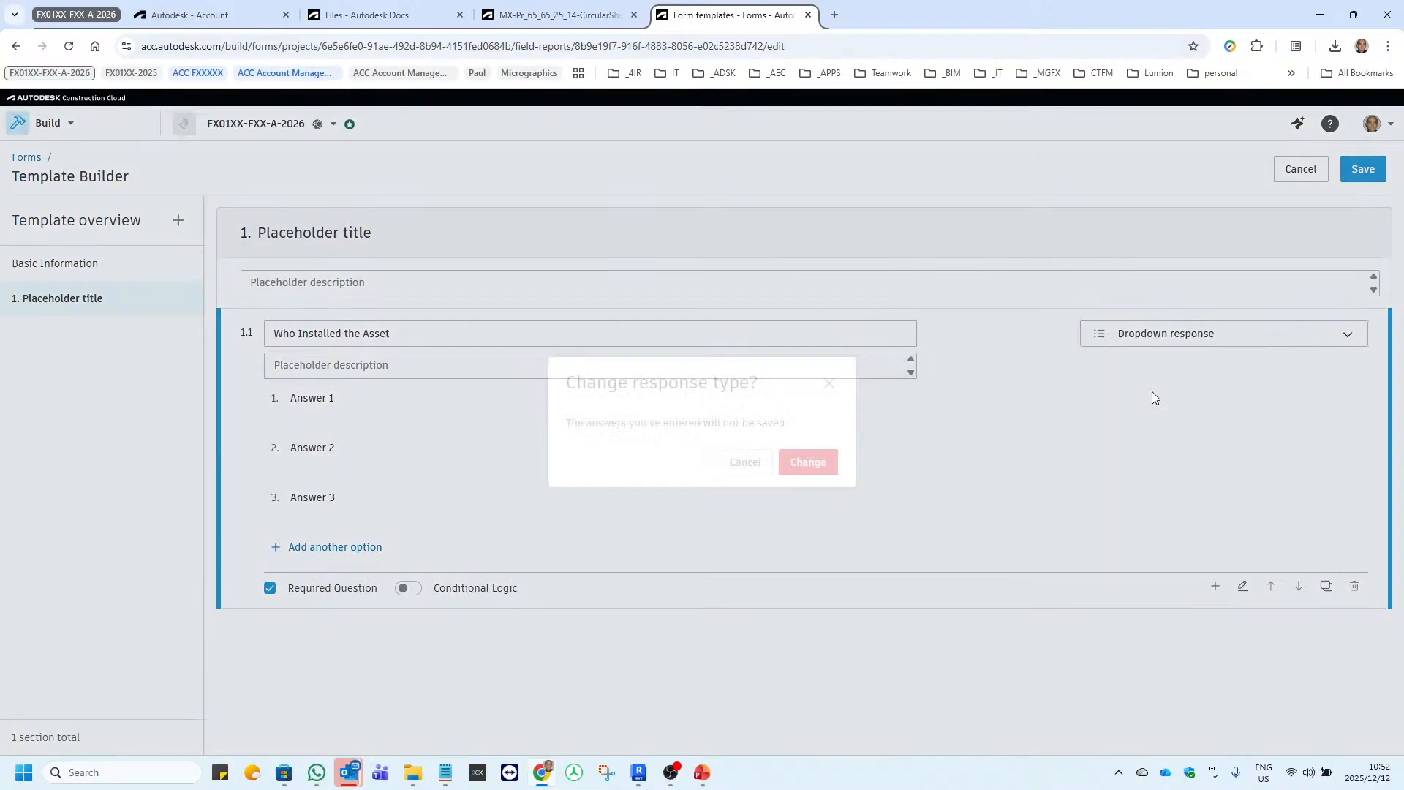
click(785, 468)
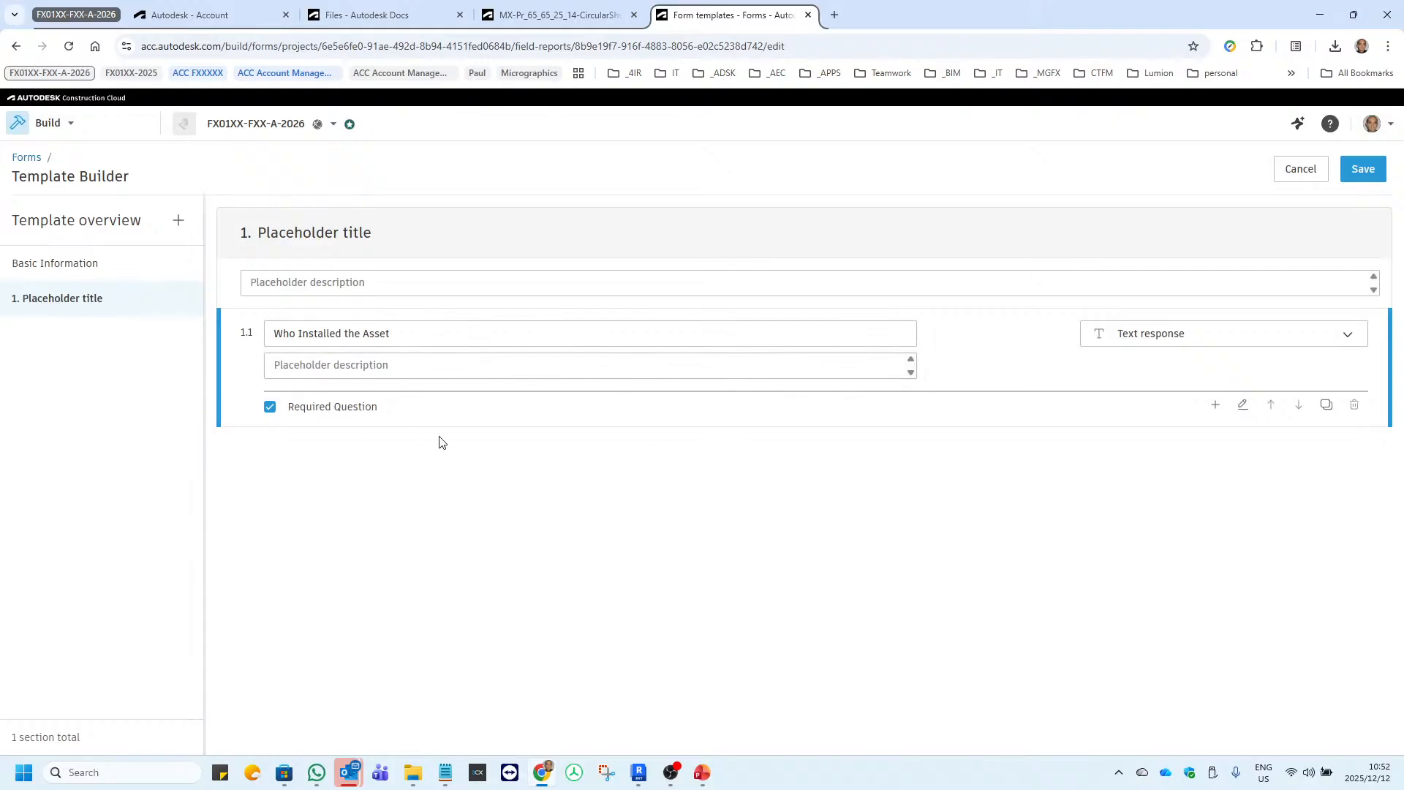
Add a second question reading "What is the Warrantee?" below the installer question.
click(1216, 406)
click(380, 420)
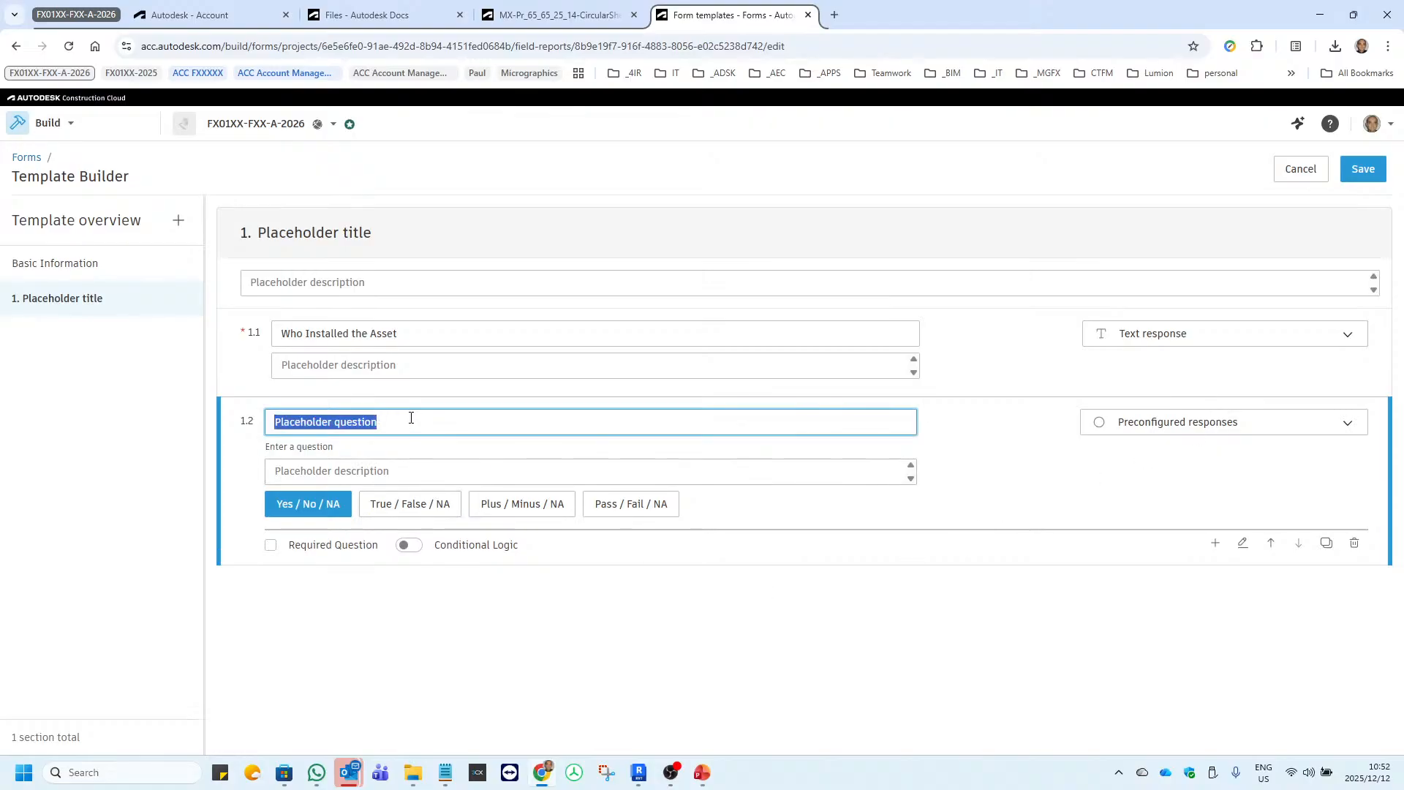
text(What is teh Warrantee)
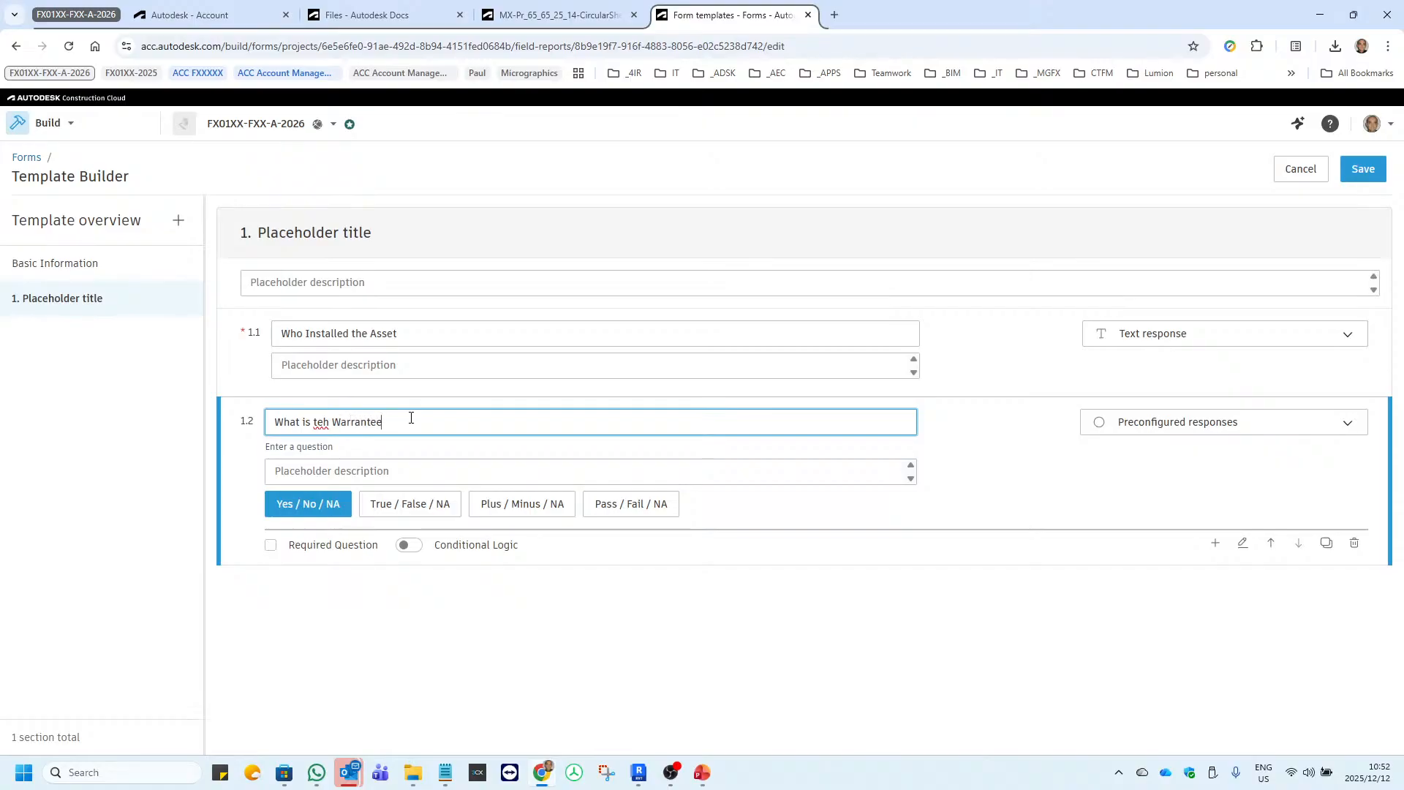
key(BackSpace)
key(BackSpace)
key(BackSpace)
text(the)
Add a question mark to question 1.1 so it reads "Who Installed the Asset?".
click(417, 331)
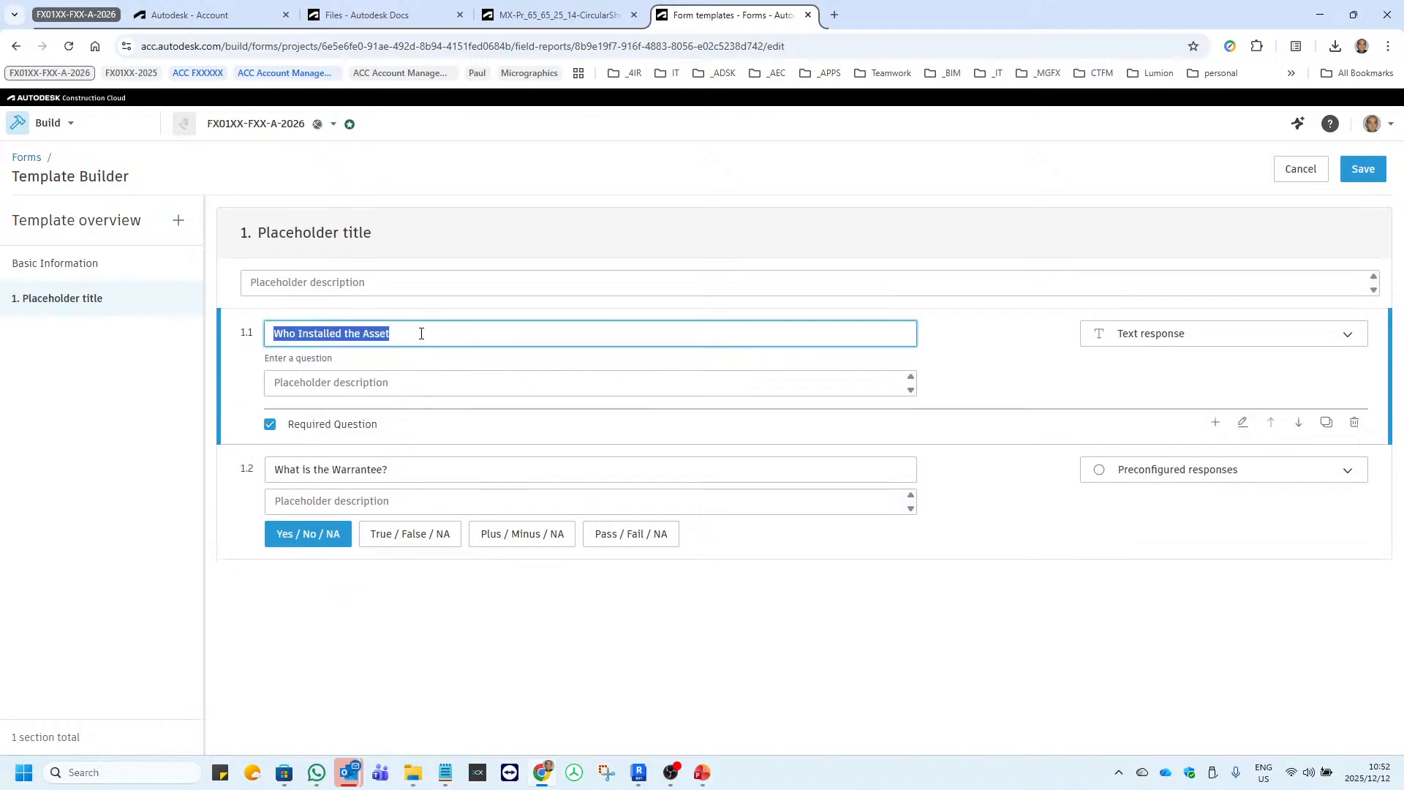
click(421, 334)
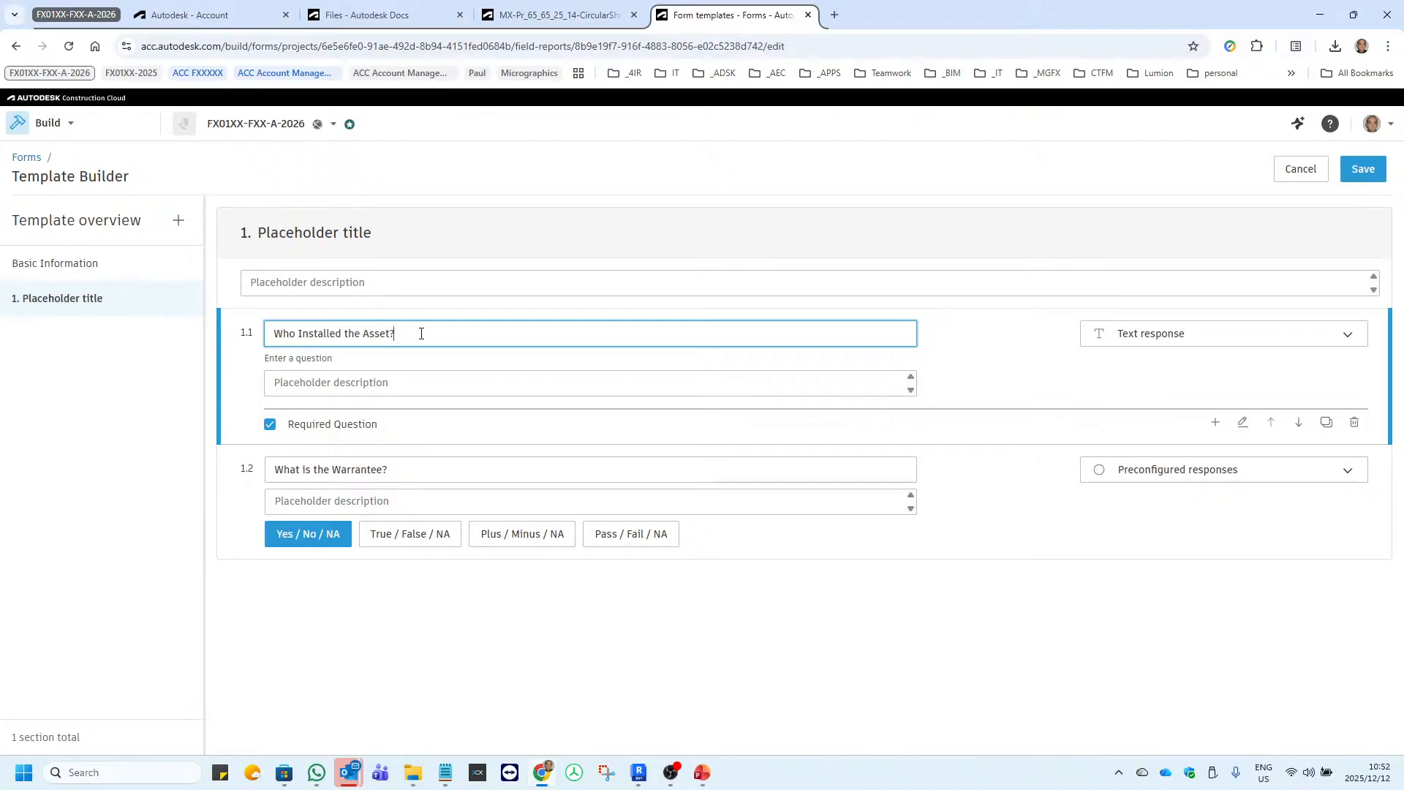
Make question 1.2 about the warrantee a required question with a Text response, and save the form template.
click(477, 619)
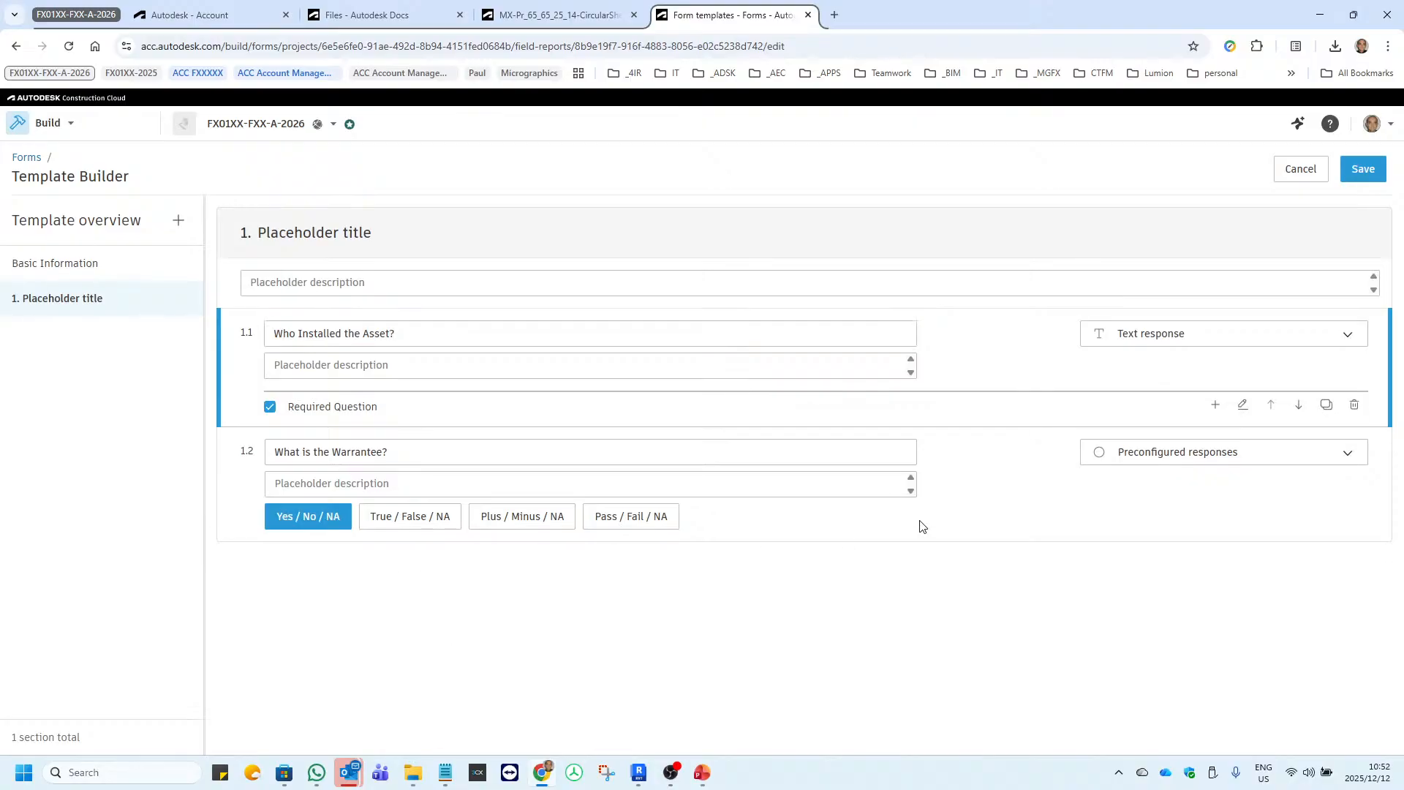
click(1190, 461)
click(1156, 512)
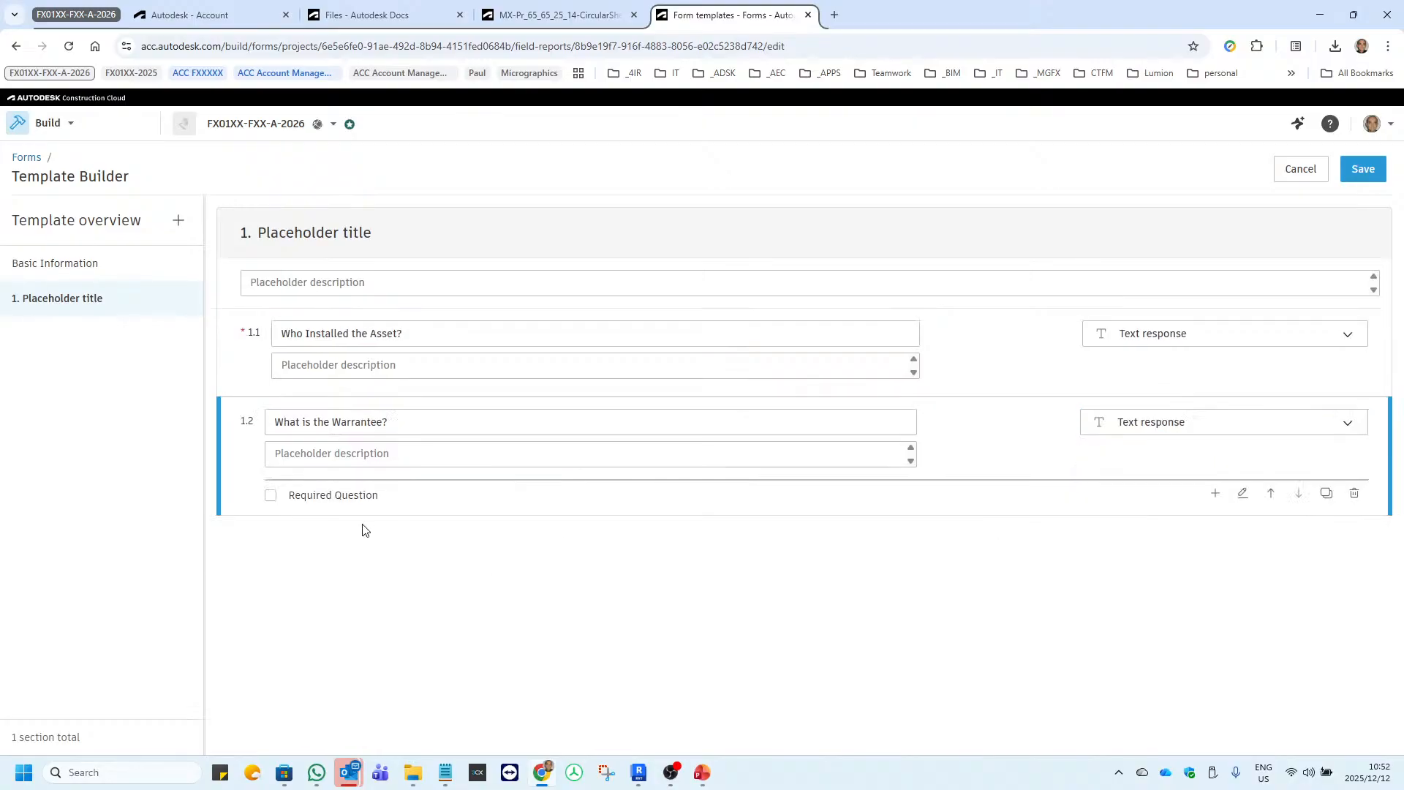
click(302, 503)
click(1037, 364)
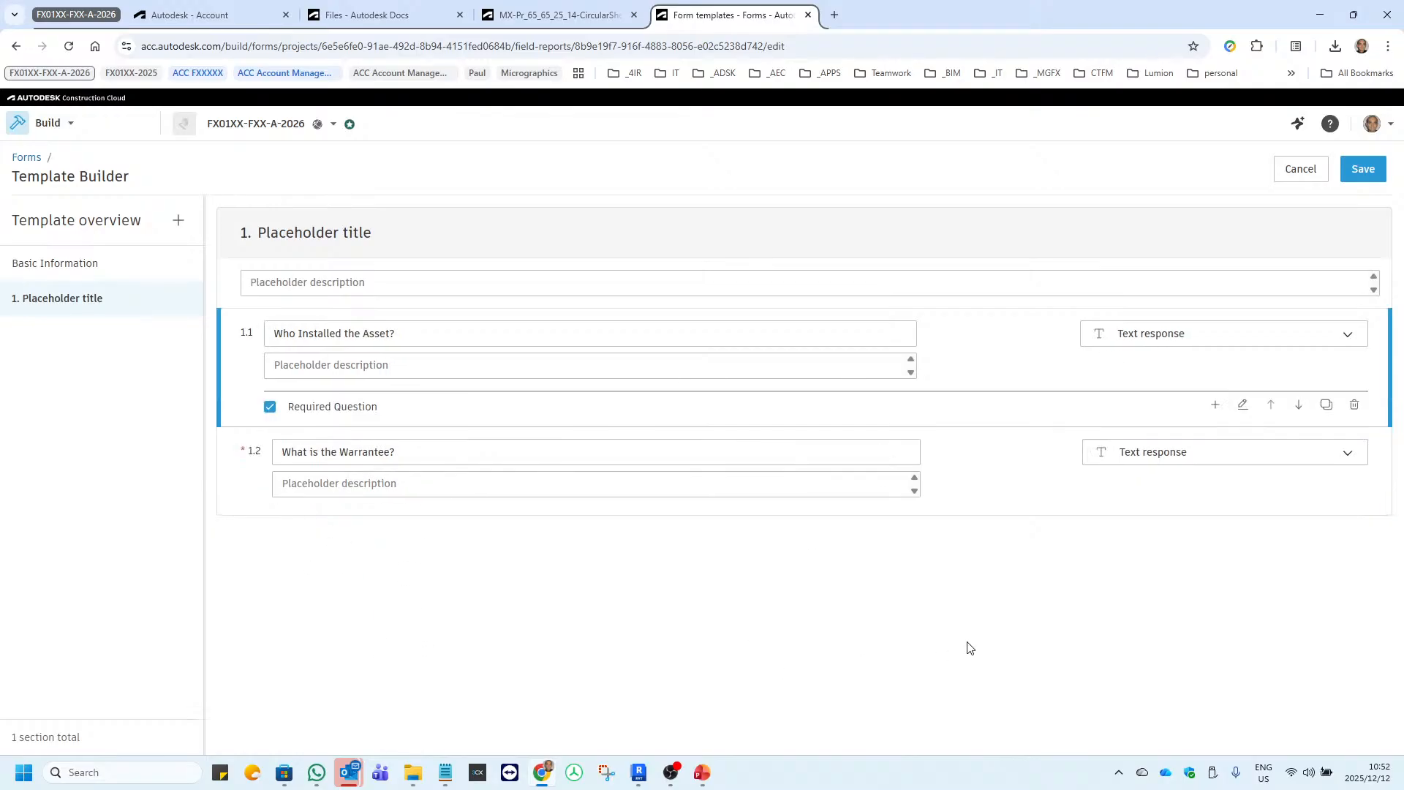
click(1347, 177)
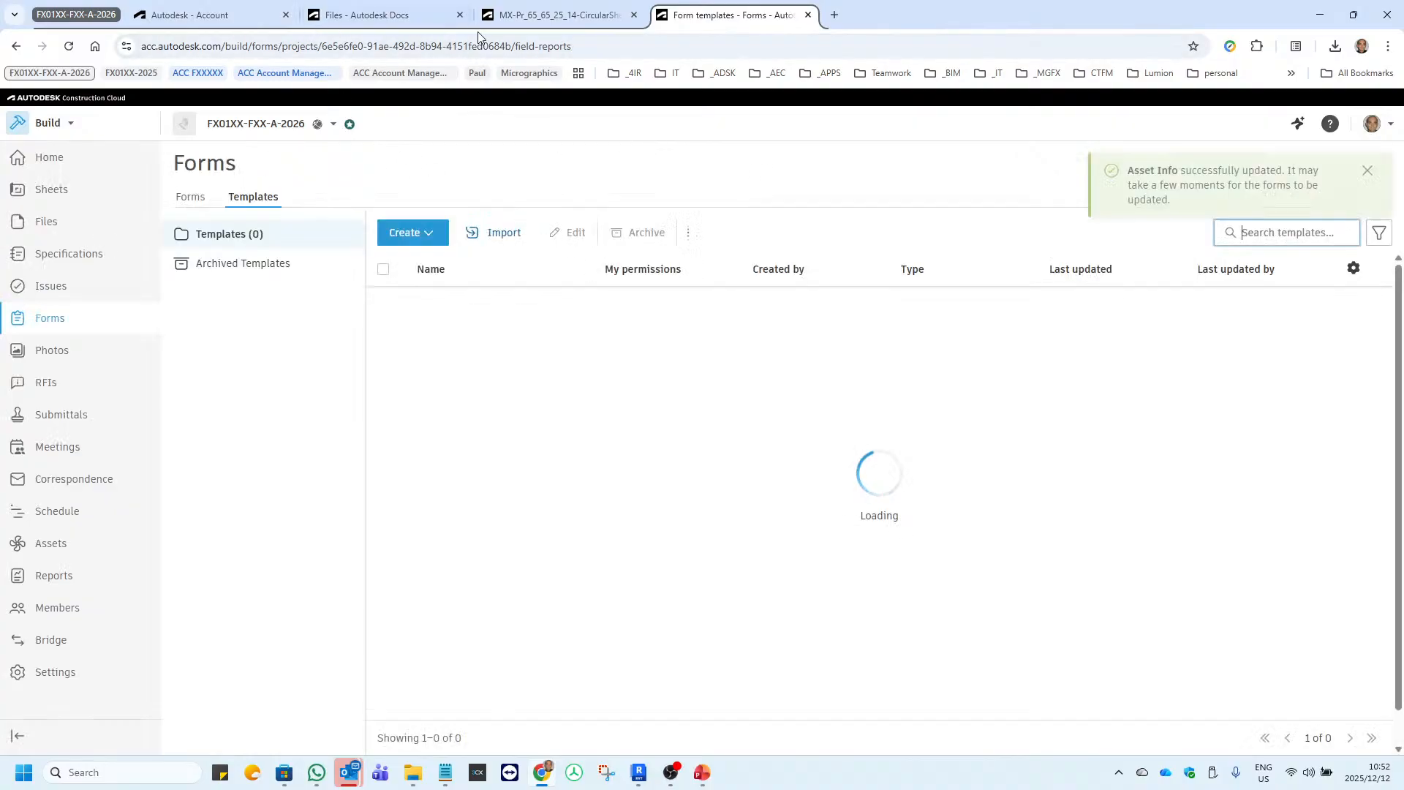
click(404, 17)
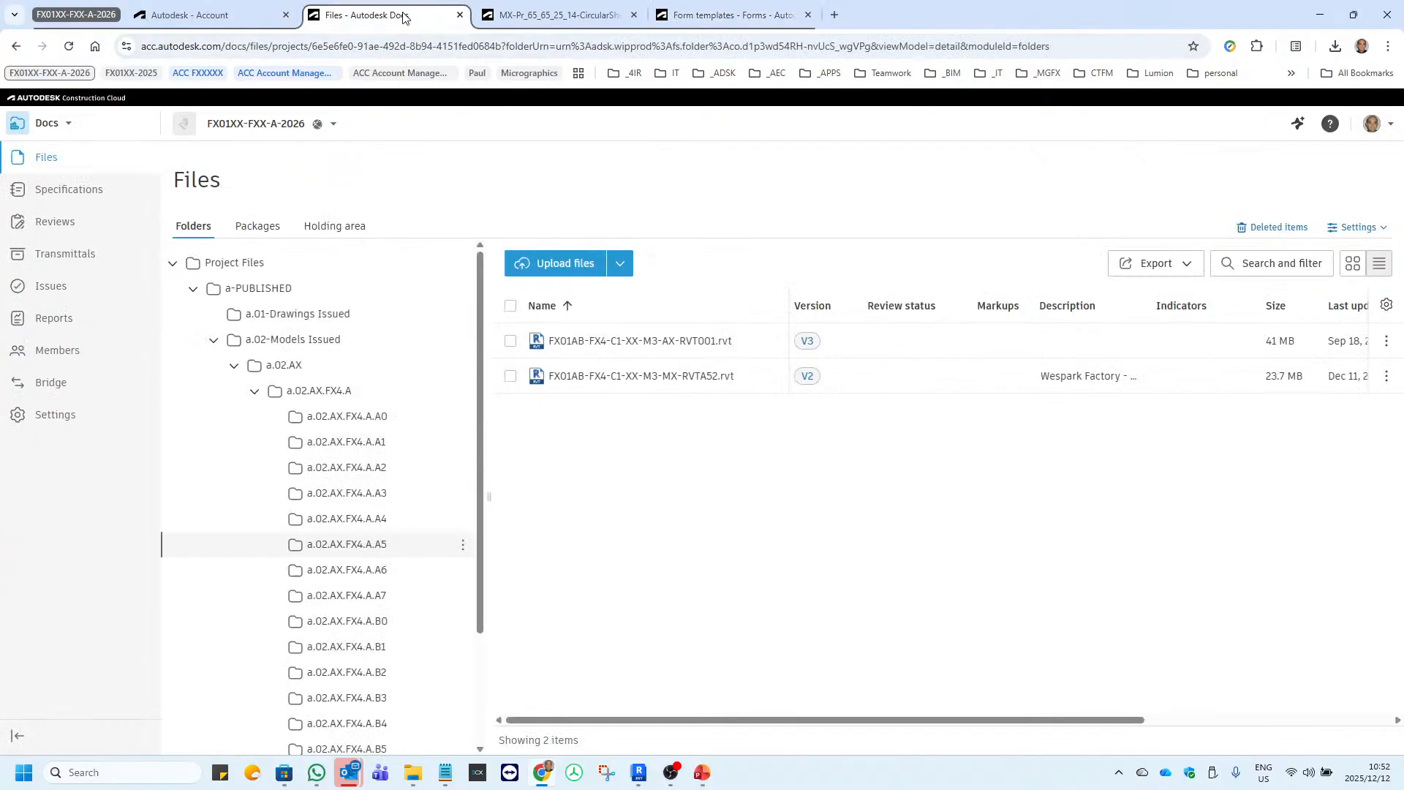
click(565, 16)
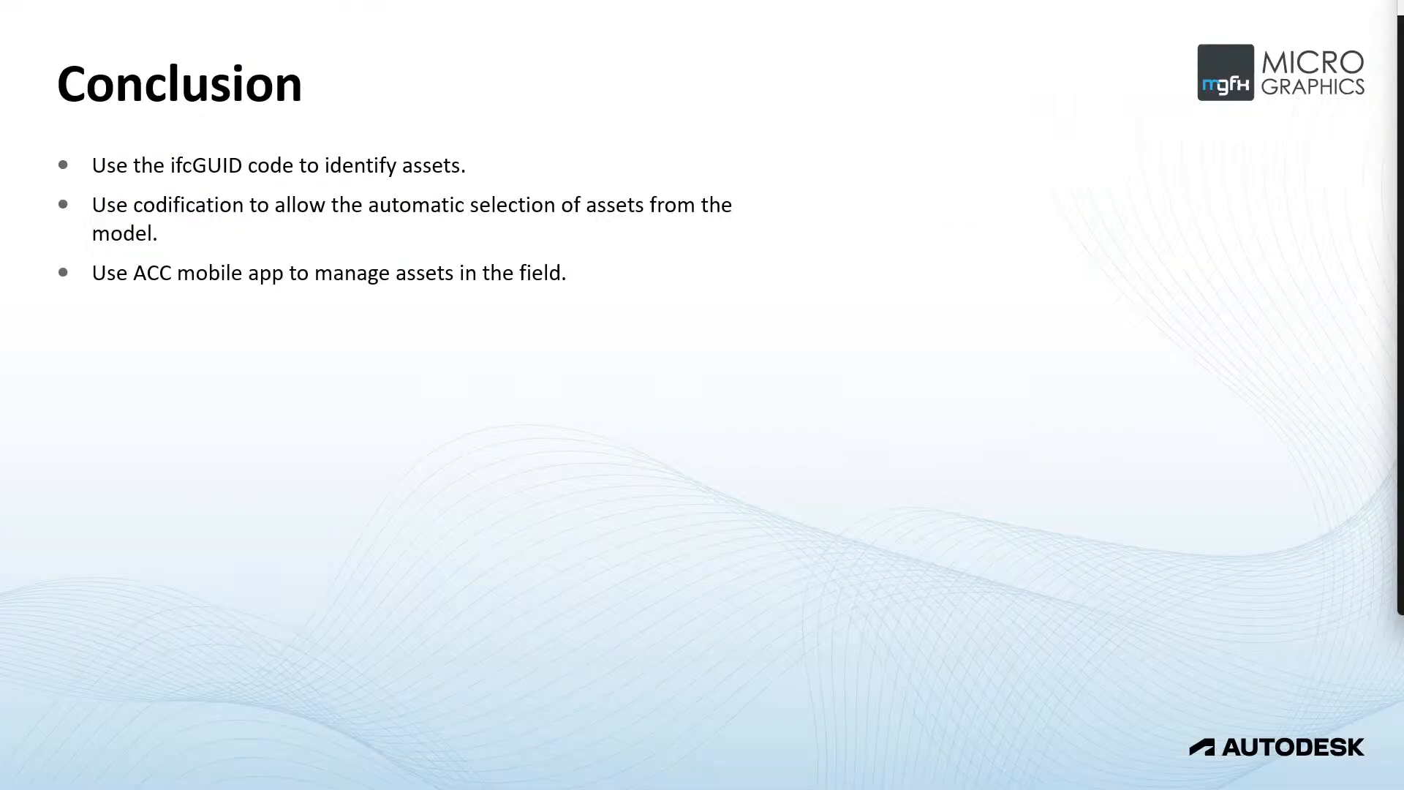
Advance the PowerPoint slide show to Useful Links and open the Autodesk Construction Cloud link, skipping its verification.
key(Right)
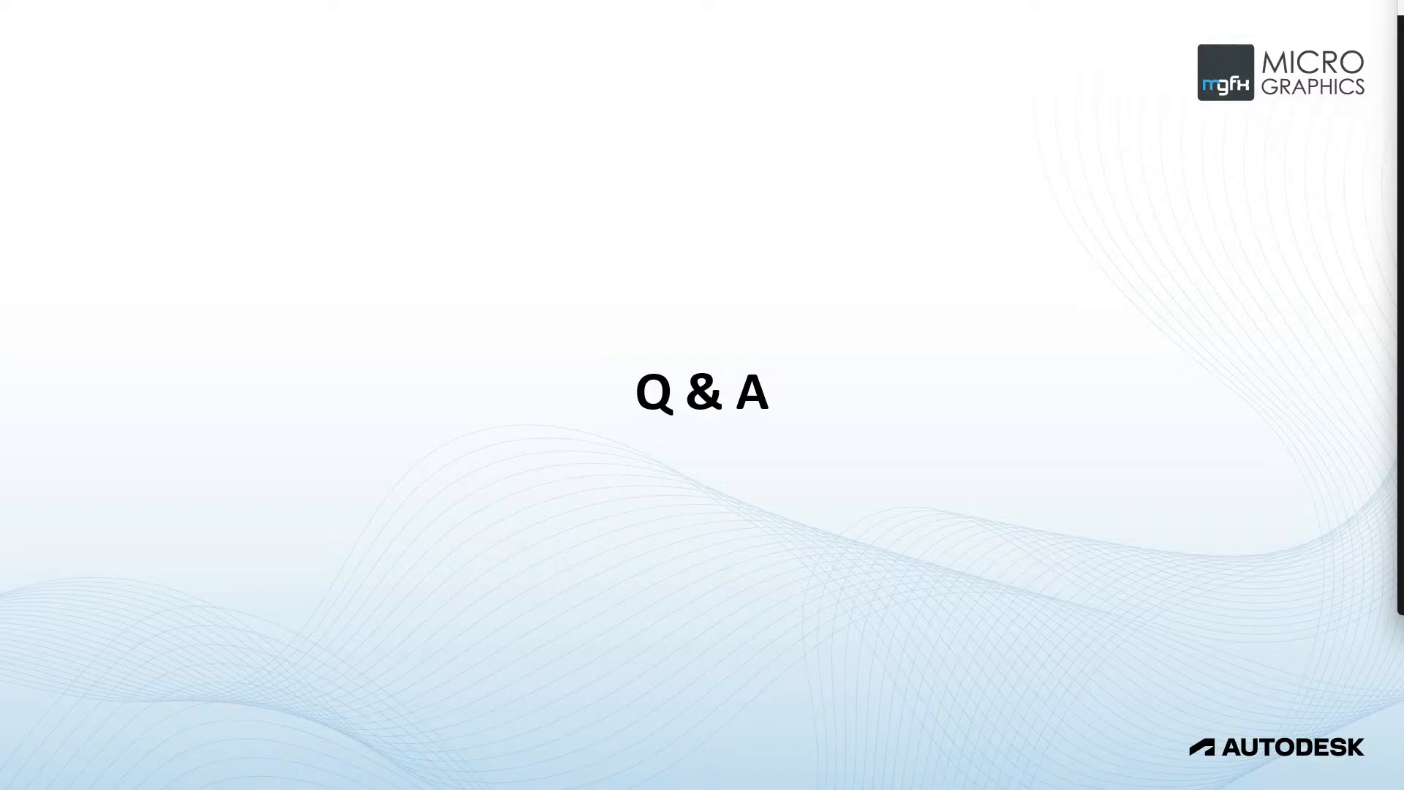
key(Right)
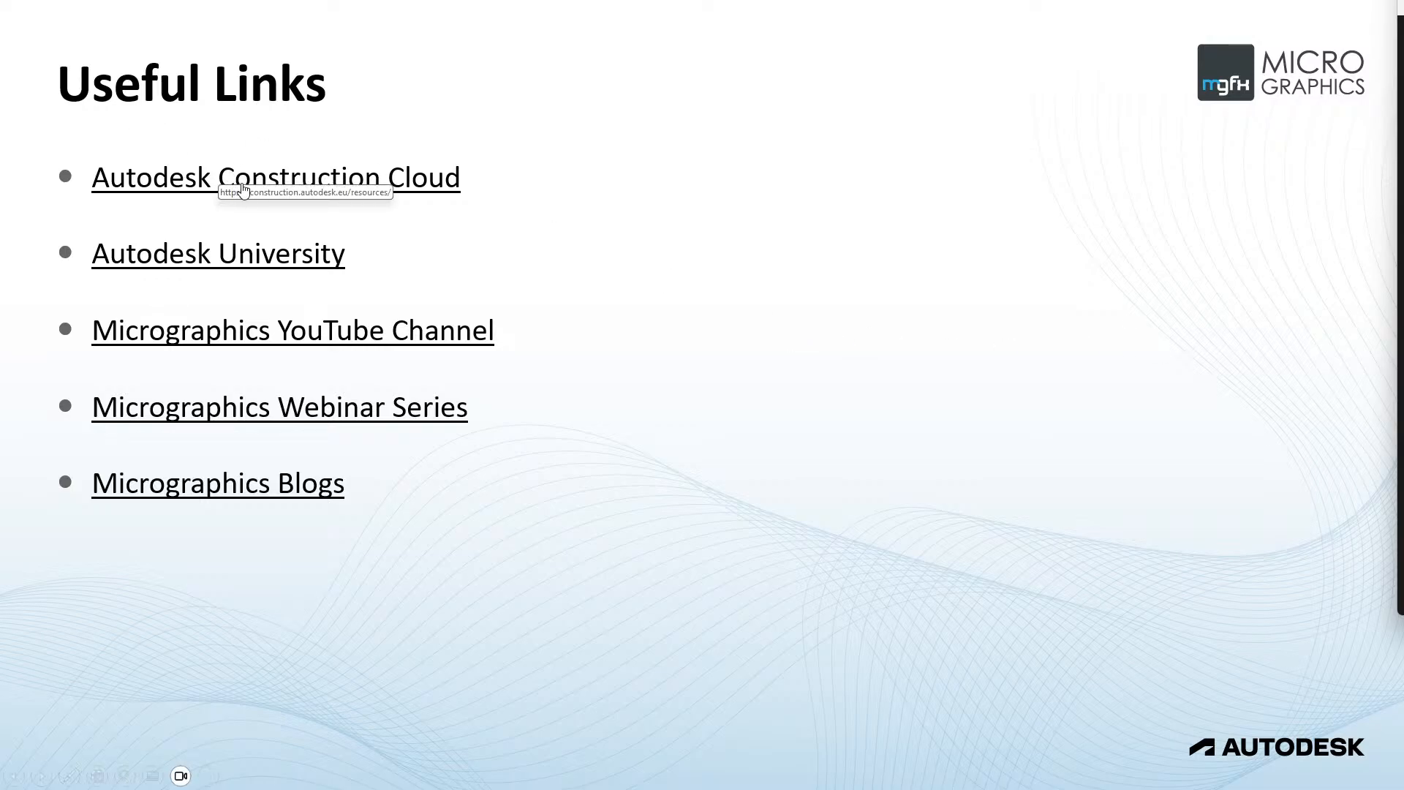
click(243, 189)
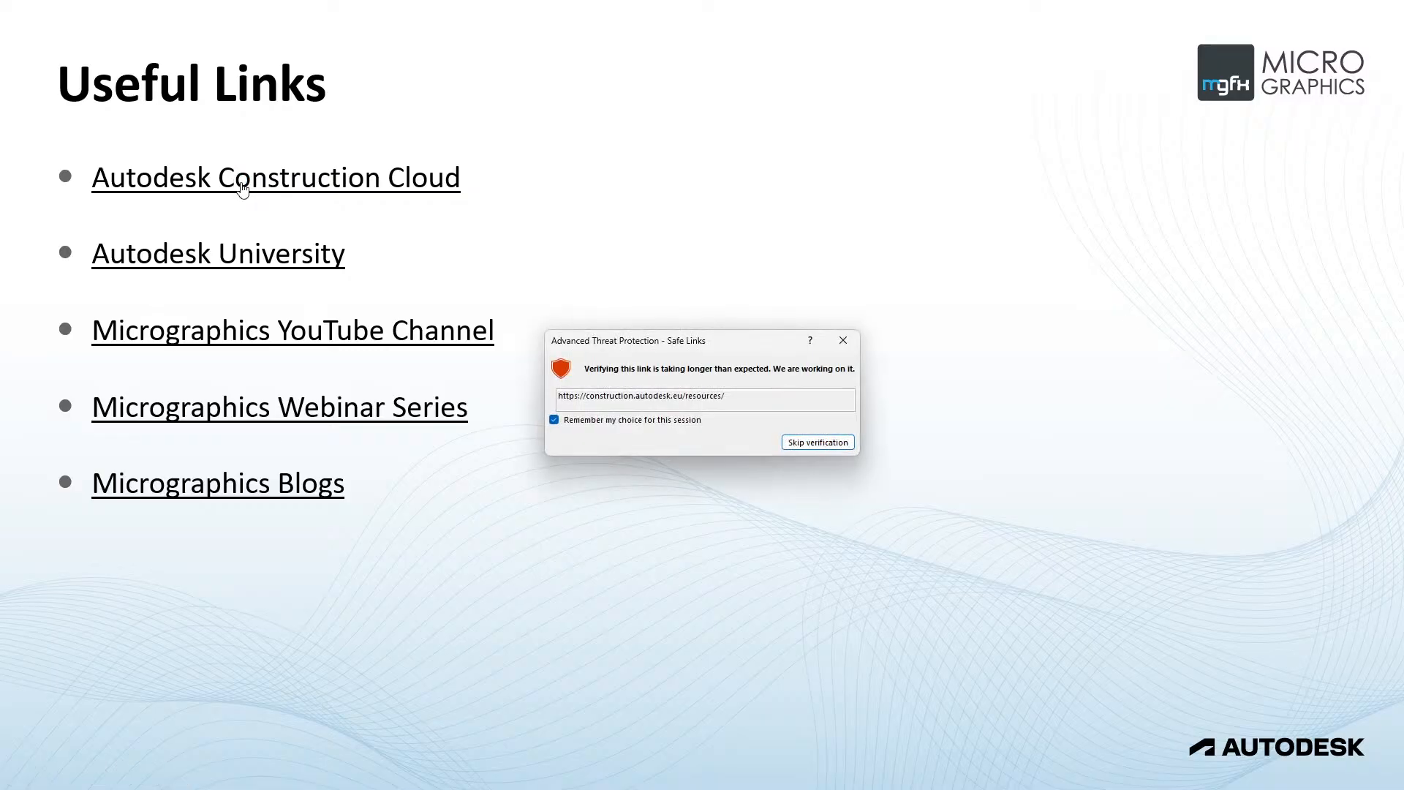
click(812, 445)
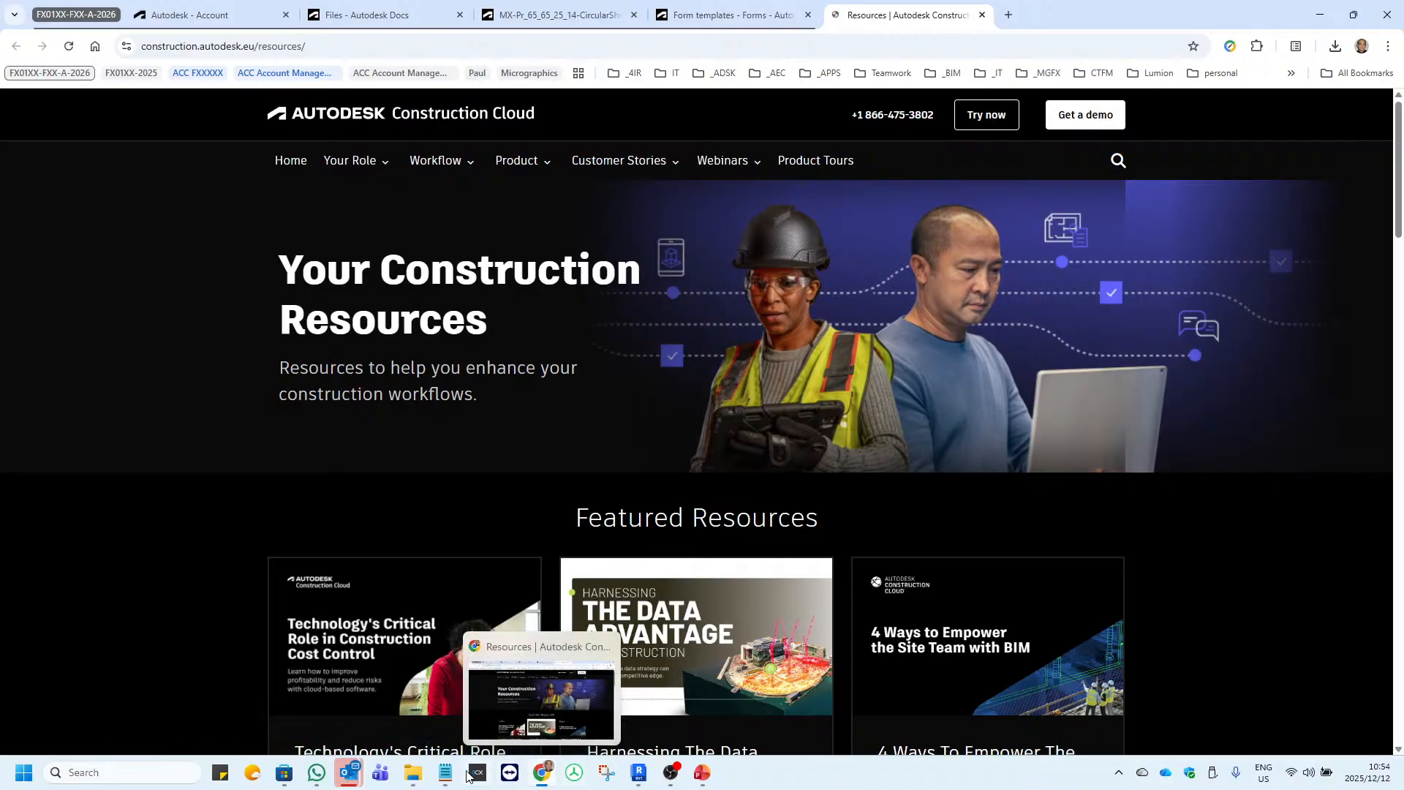
Return to the Useful Links slide in the PowerPoint slide show and open the Autodesk University link.
mouse_move(706, 772)
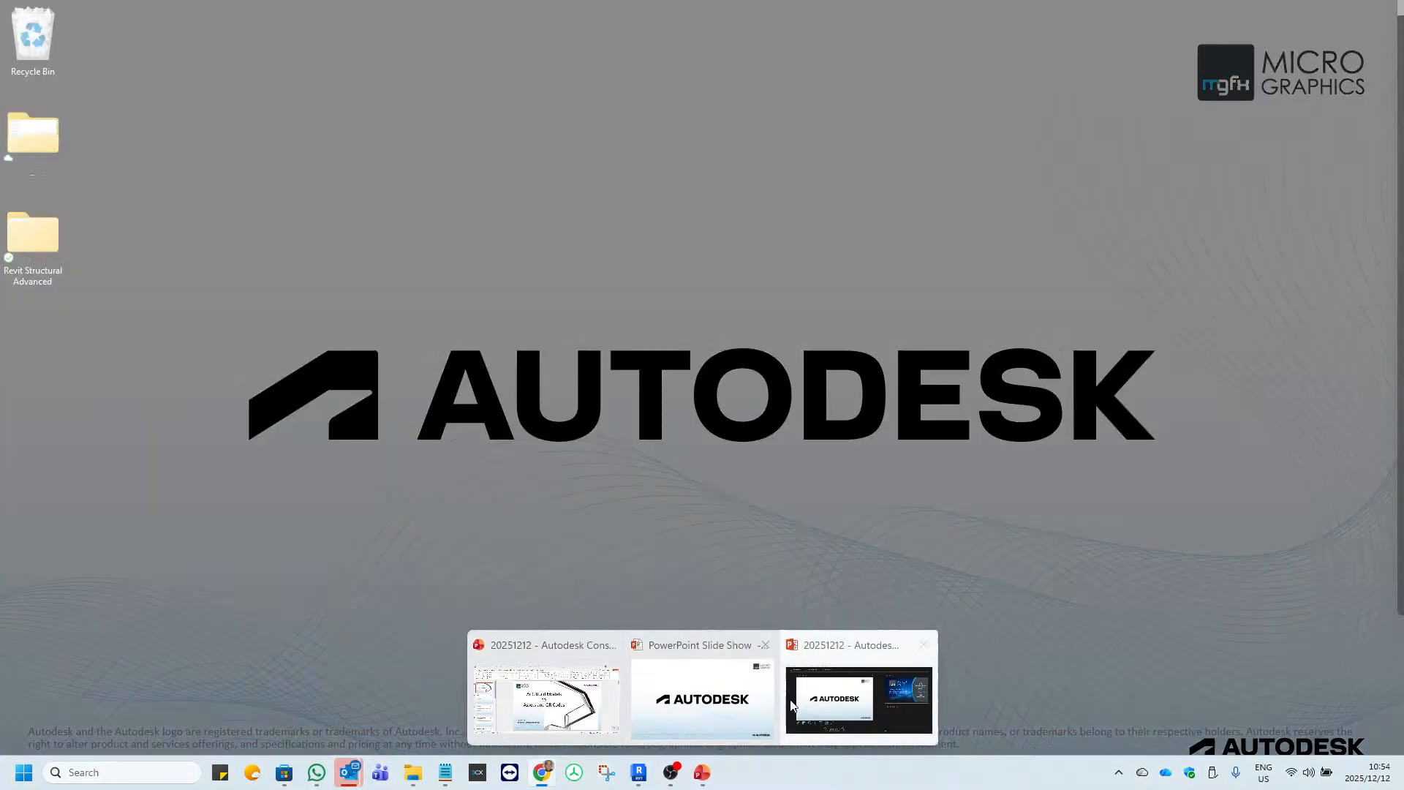
click(702, 698)
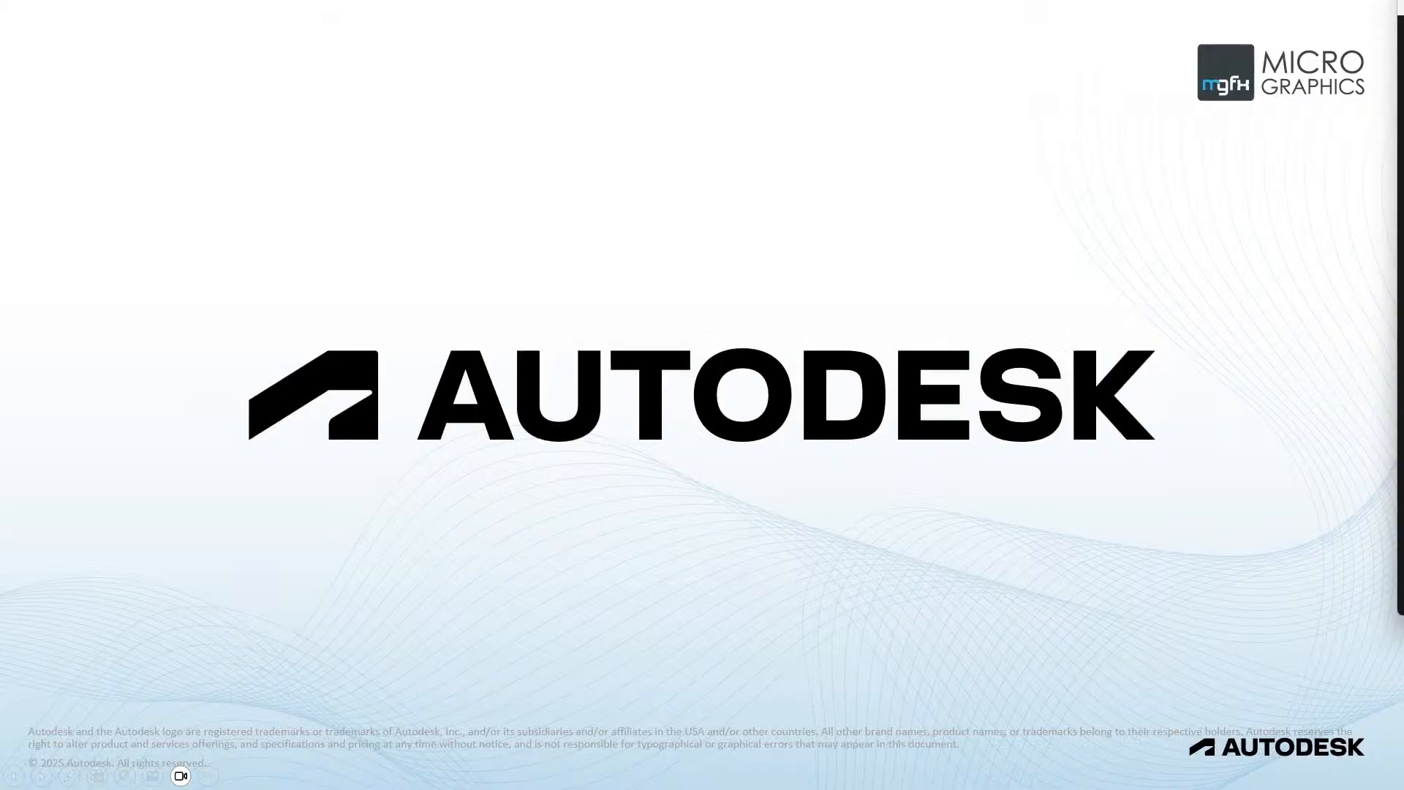
key(Left)
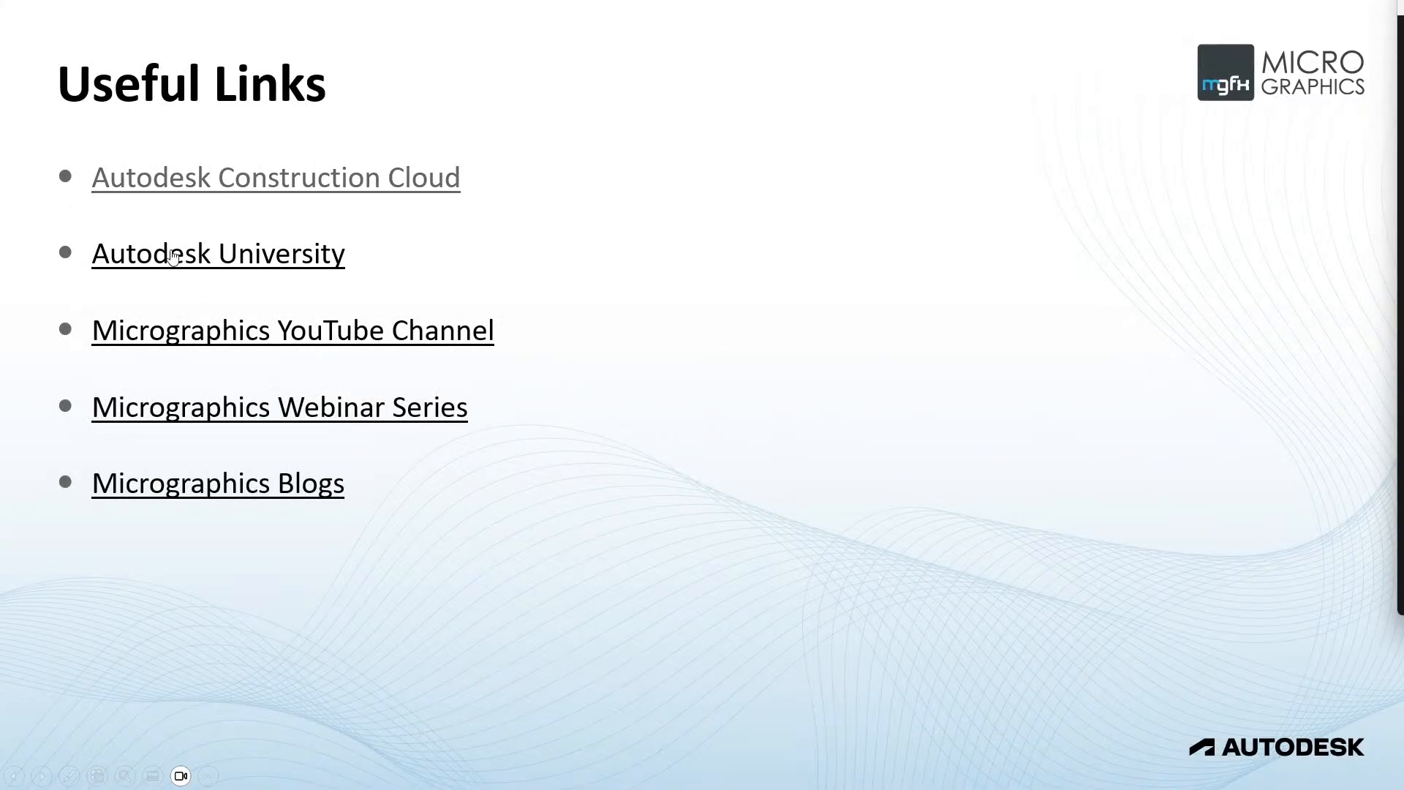
click(213, 260)
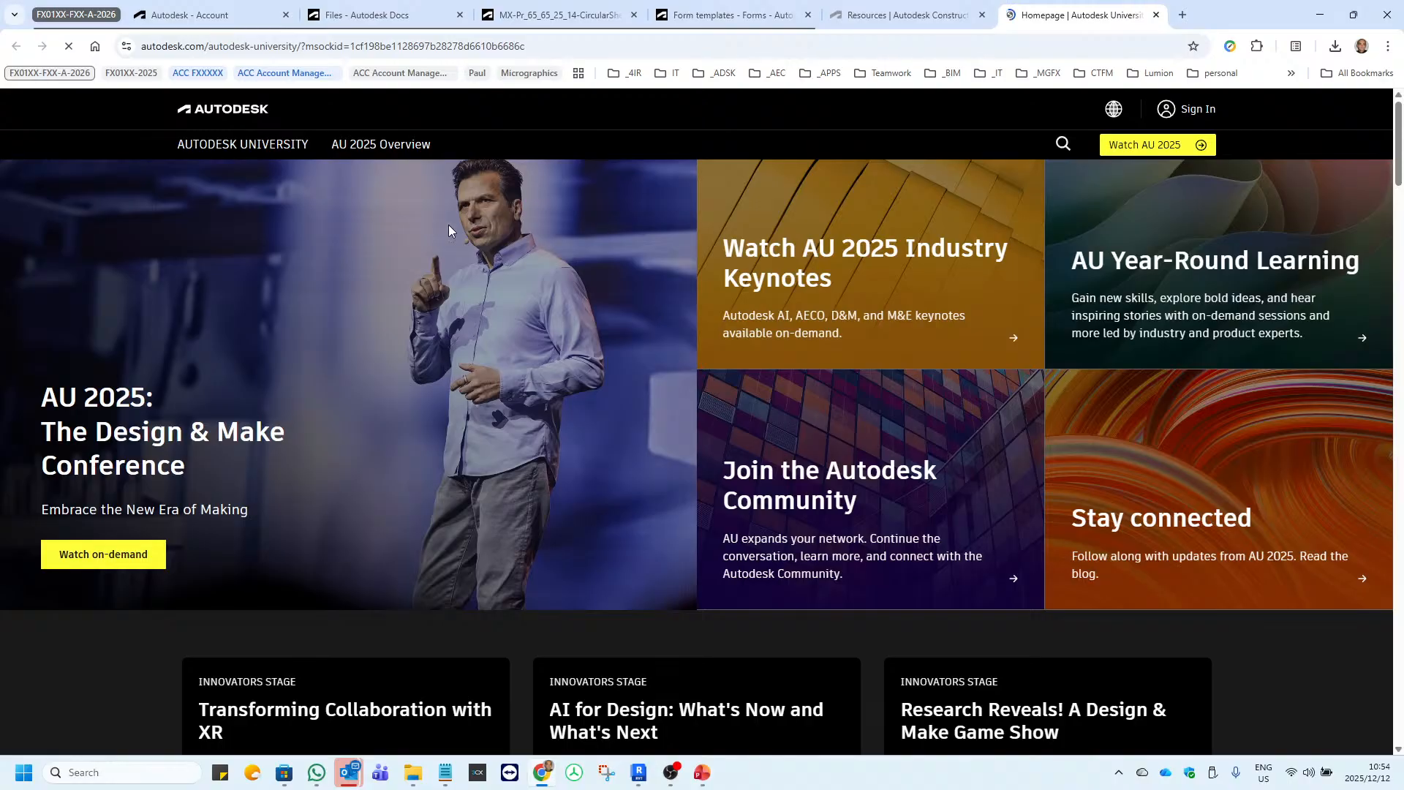
Look through the Autodesk University homepage, including its industry topics and on-demand classes, and return to its beginning.
scroll(480, 287, down, 3)
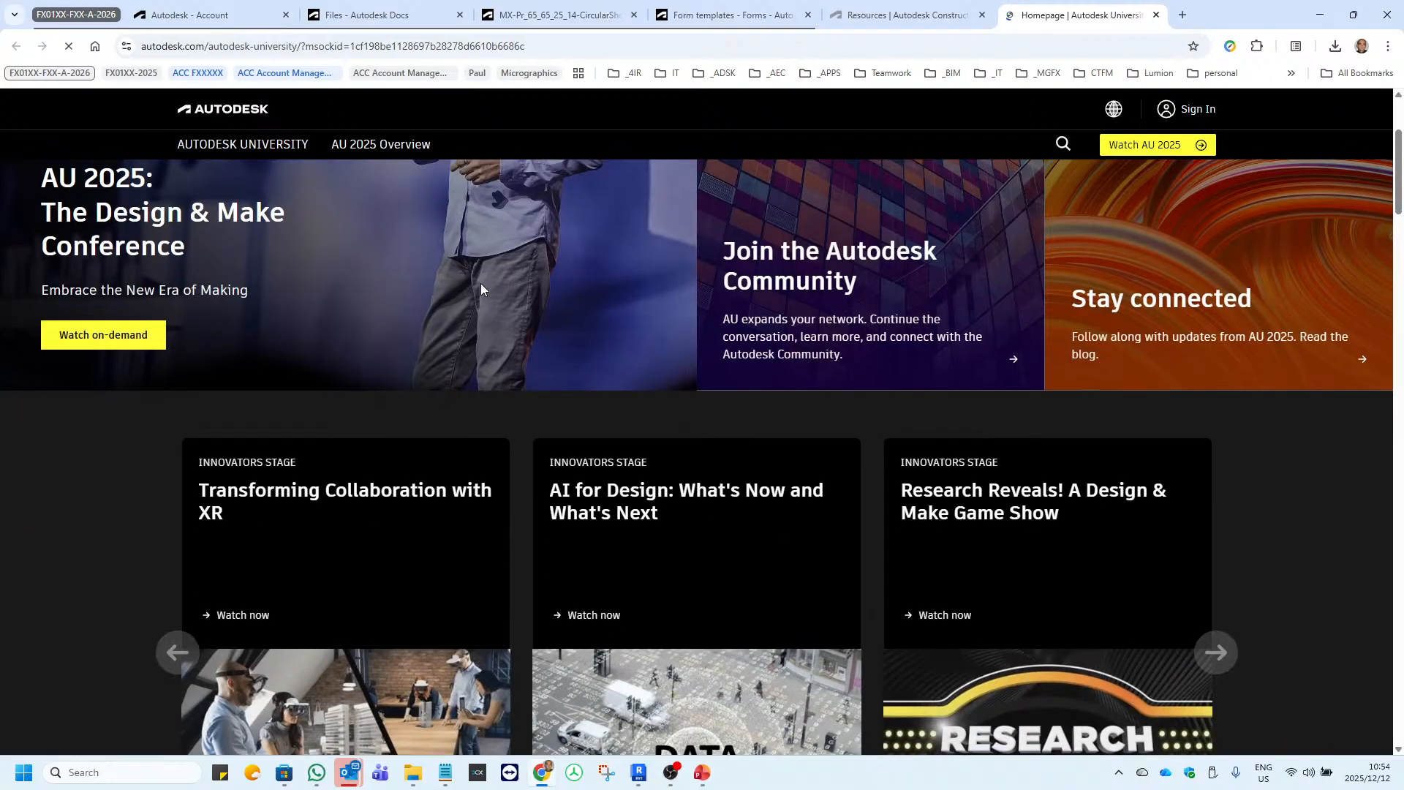
scroll(481, 288, down, 4)
scroll(481, 288, down, 4)
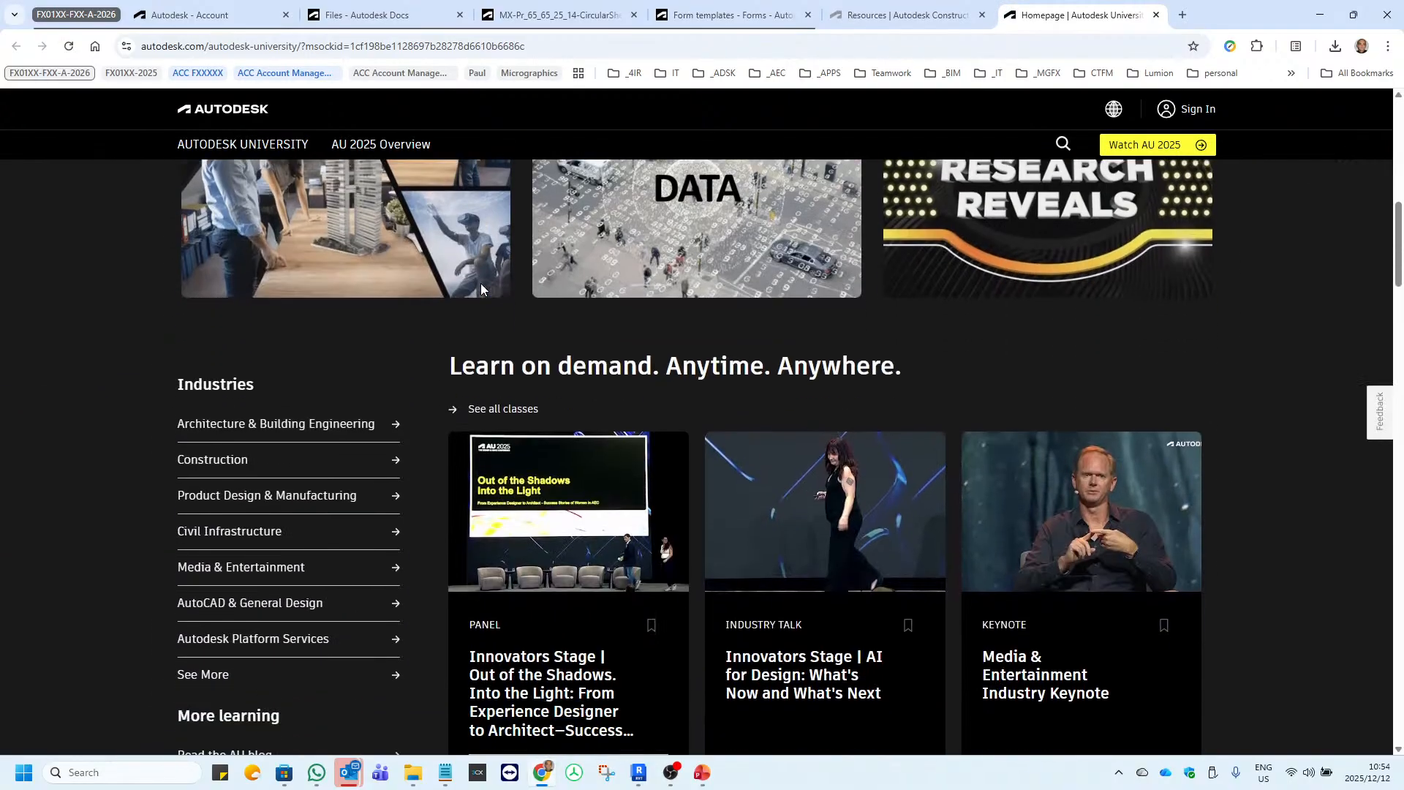
scroll(481, 288, down, 2)
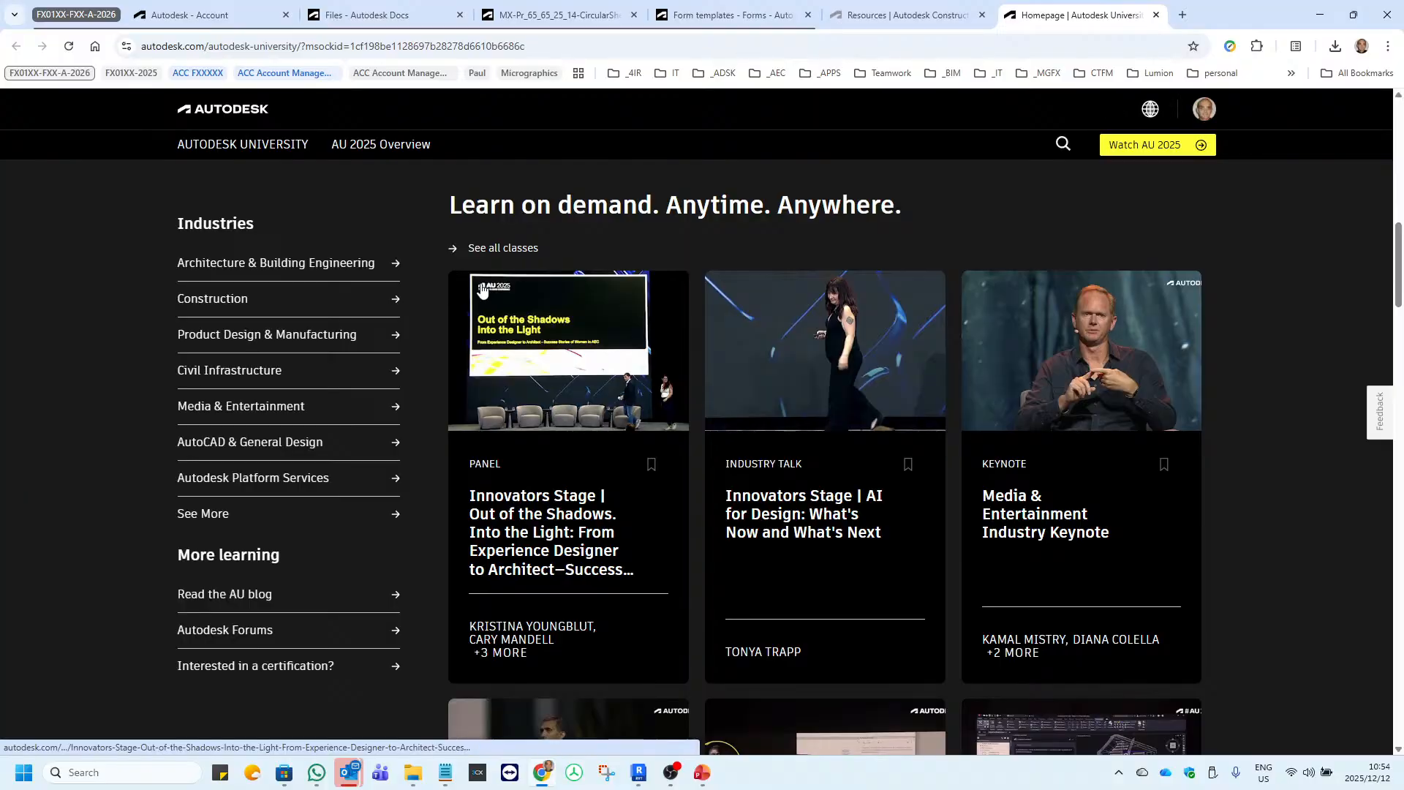
scroll(480, 287, down, 9)
scroll(481, 290, down, 3)
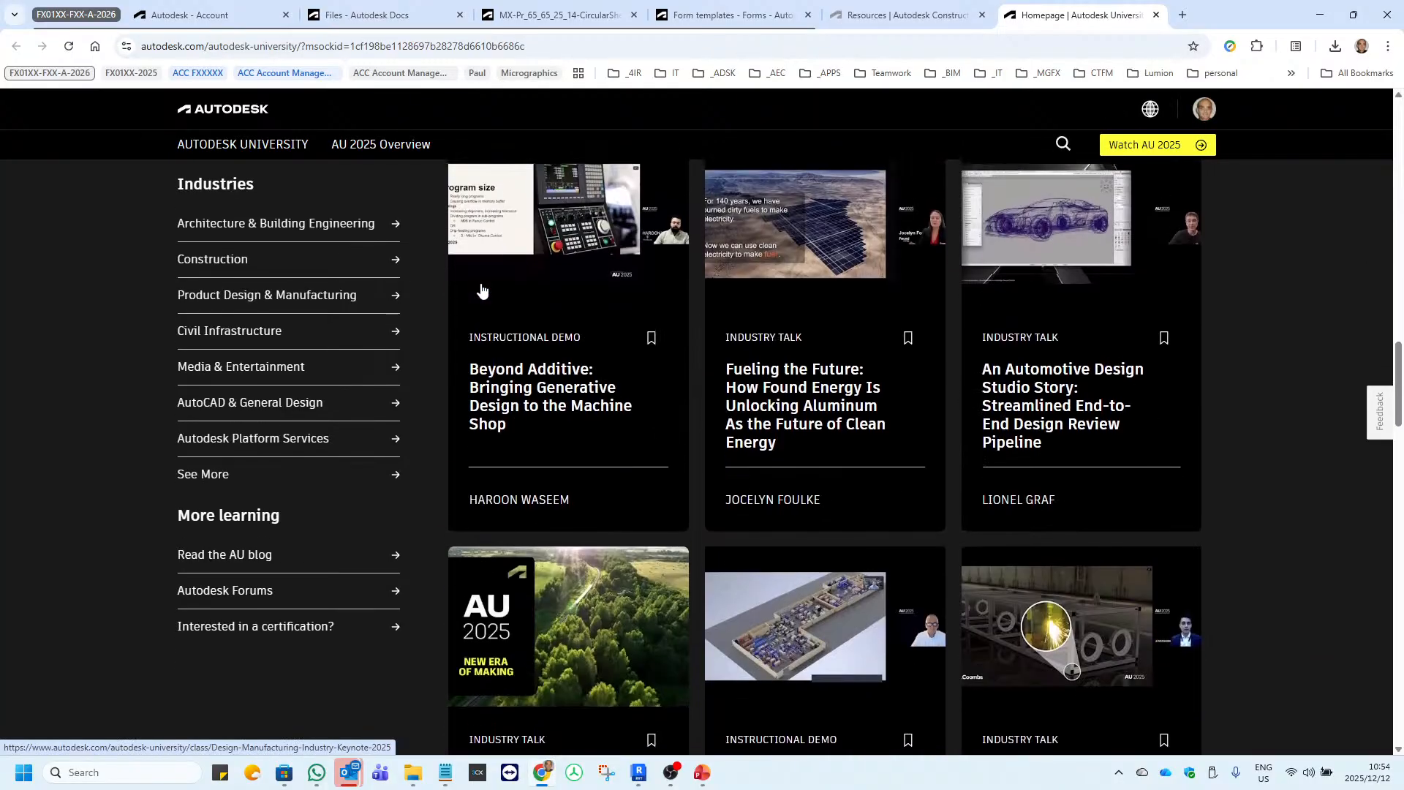
scroll(482, 291, up, 15)
scroll(481, 290, up, 1)
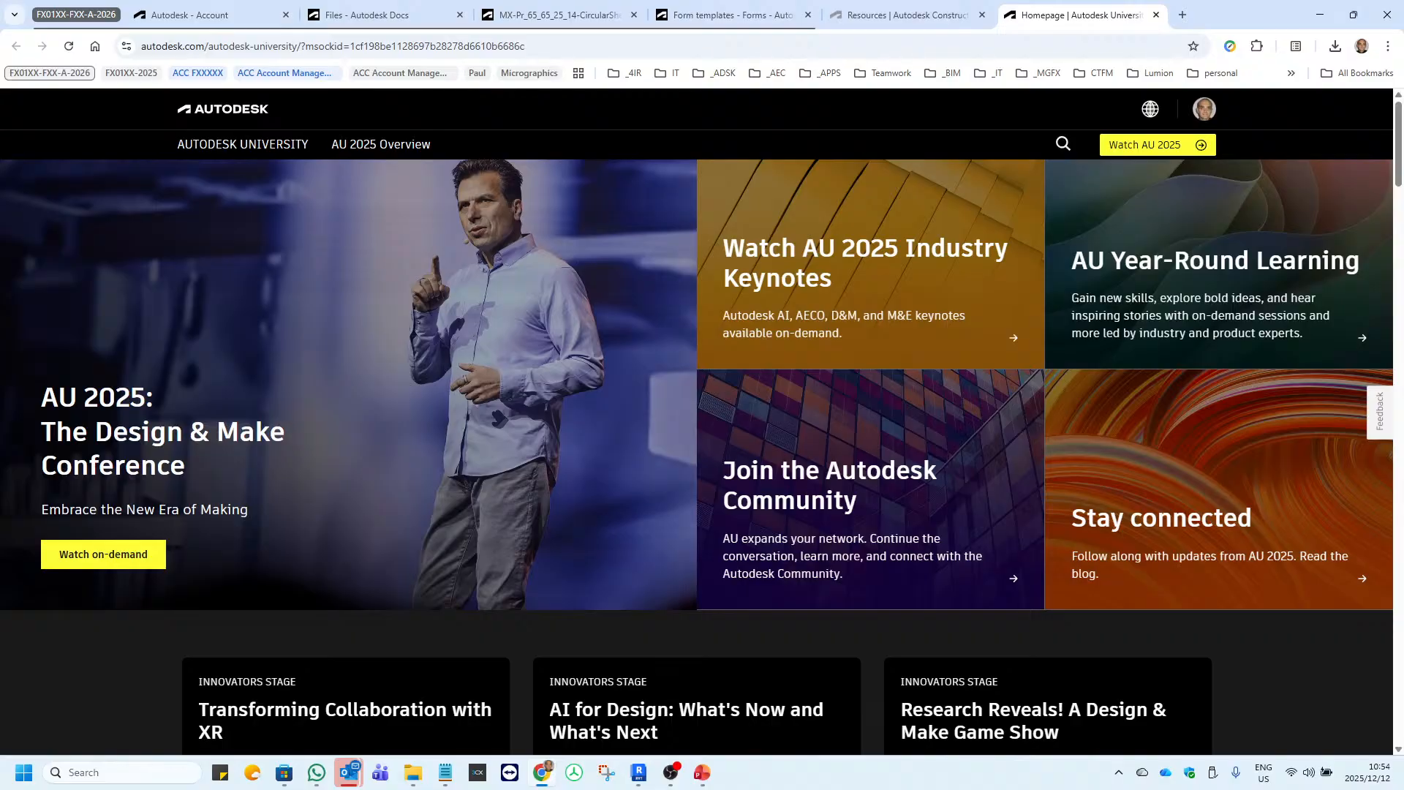
Switch back to the PowerPoint slide show, open the Micrographics YouTube Channel link and look over the channel page.
key(alt+Tab)
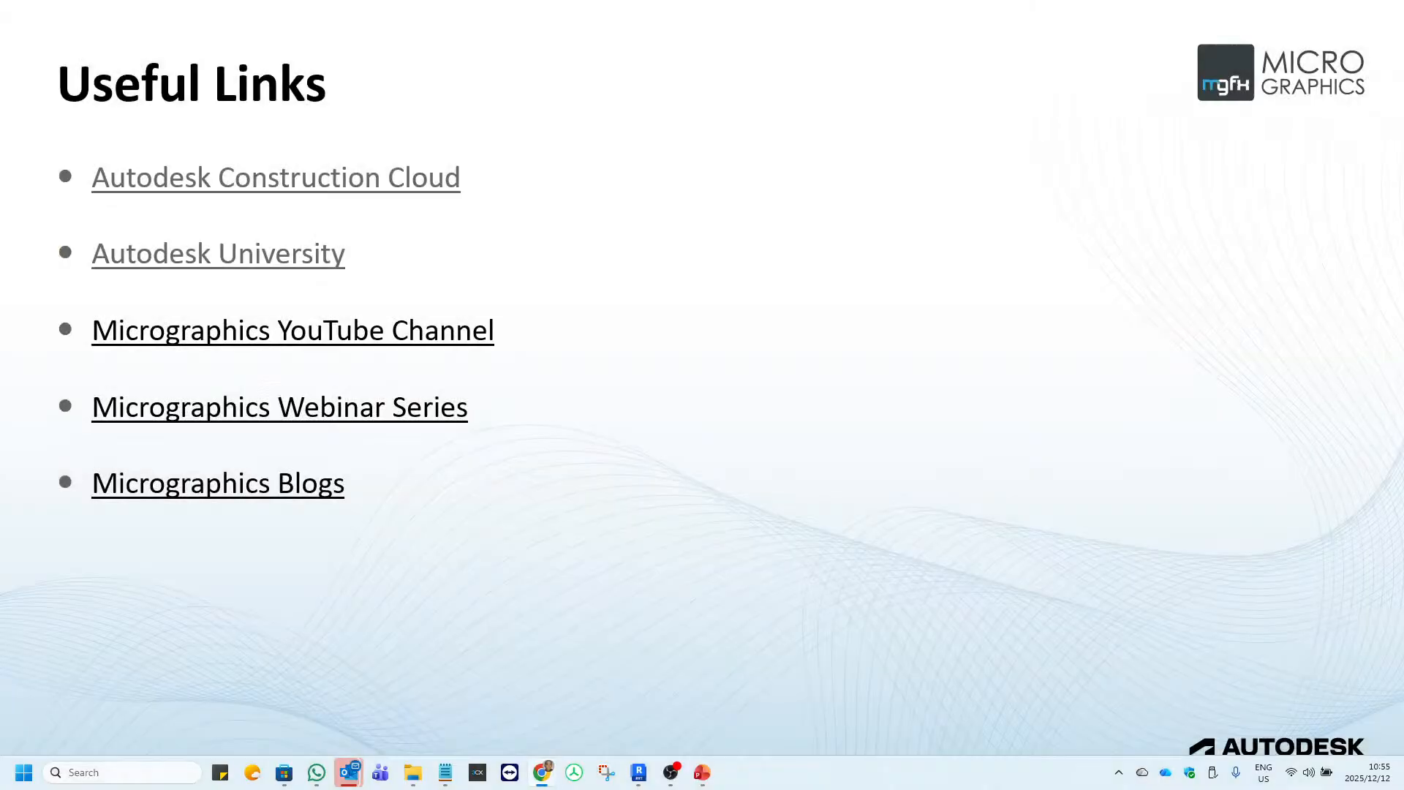
click(306, 334)
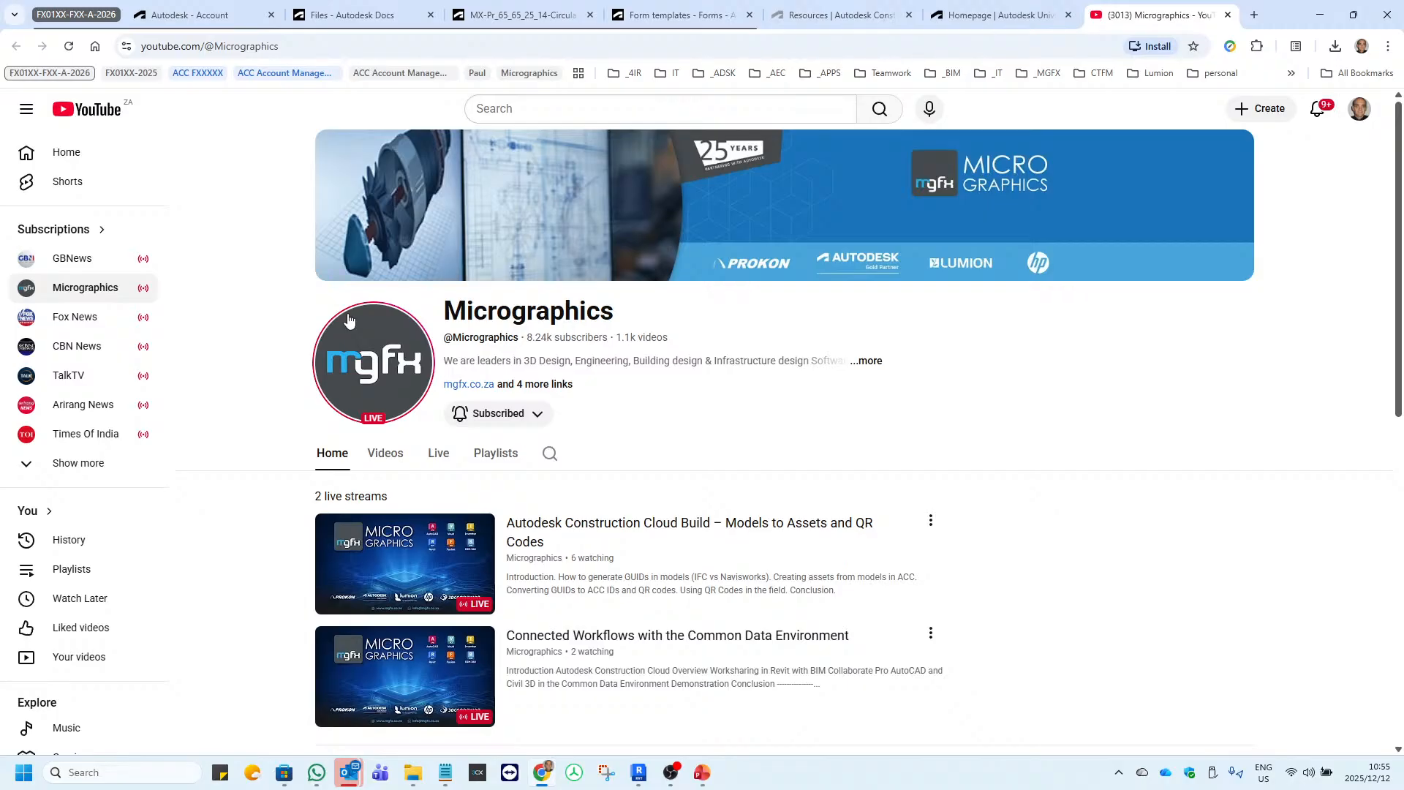
scroll(349, 320, down, 4)
scroll(349, 319, up, 4)
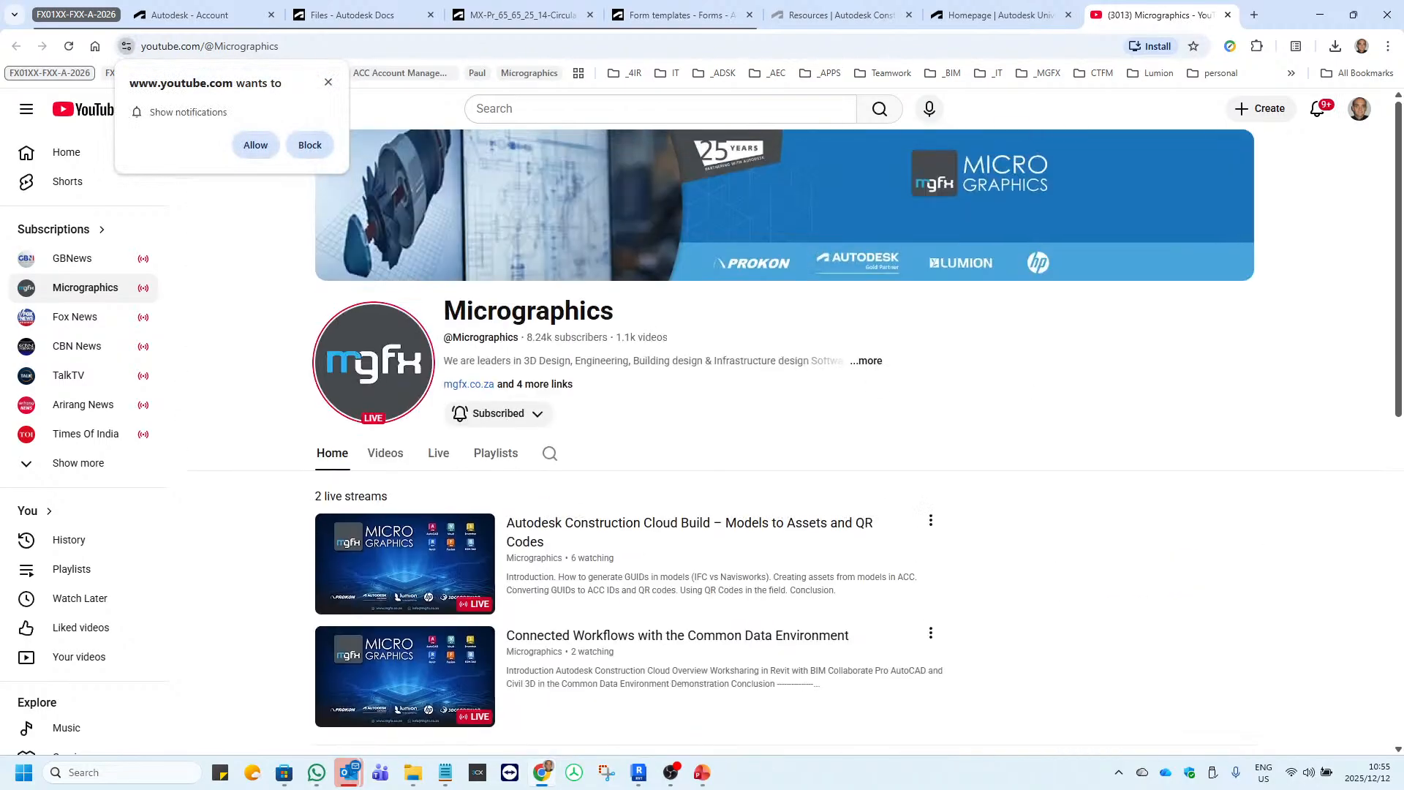
Open the Micrographics Webinar Series and Micrographics Blogs links from the Useful Links slide in the PowerPoint slide show.
key(alt+Tab)
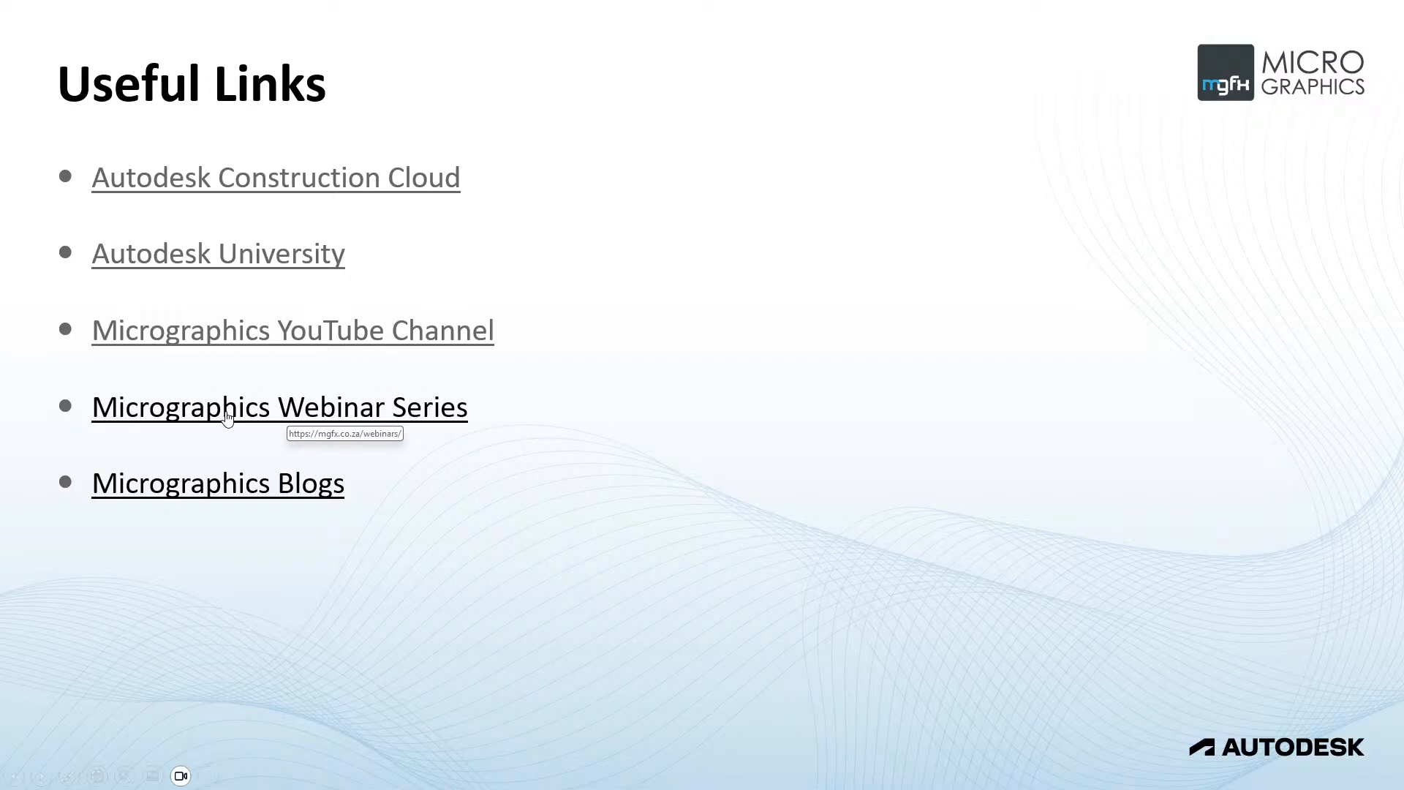
click(253, 410)
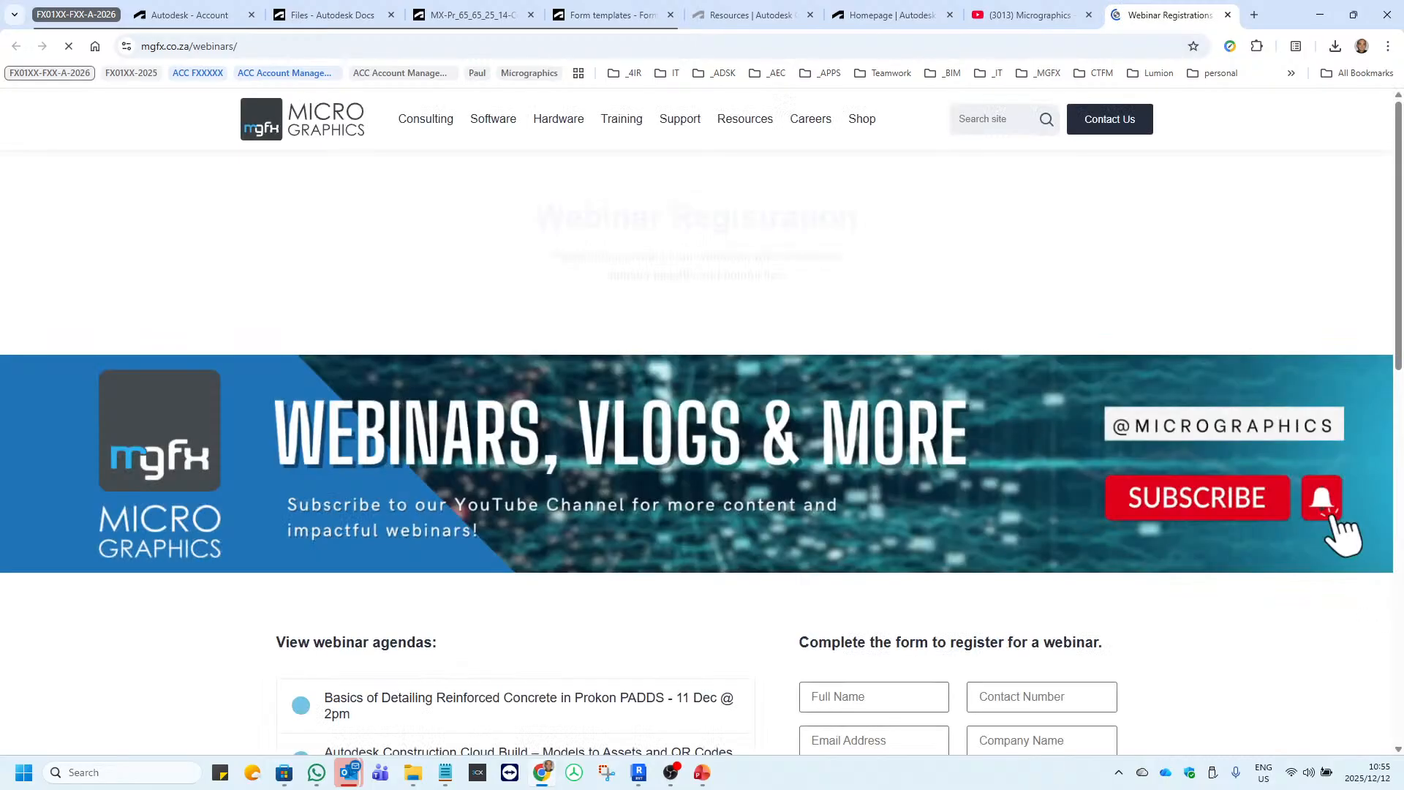
key(alt+Tab)
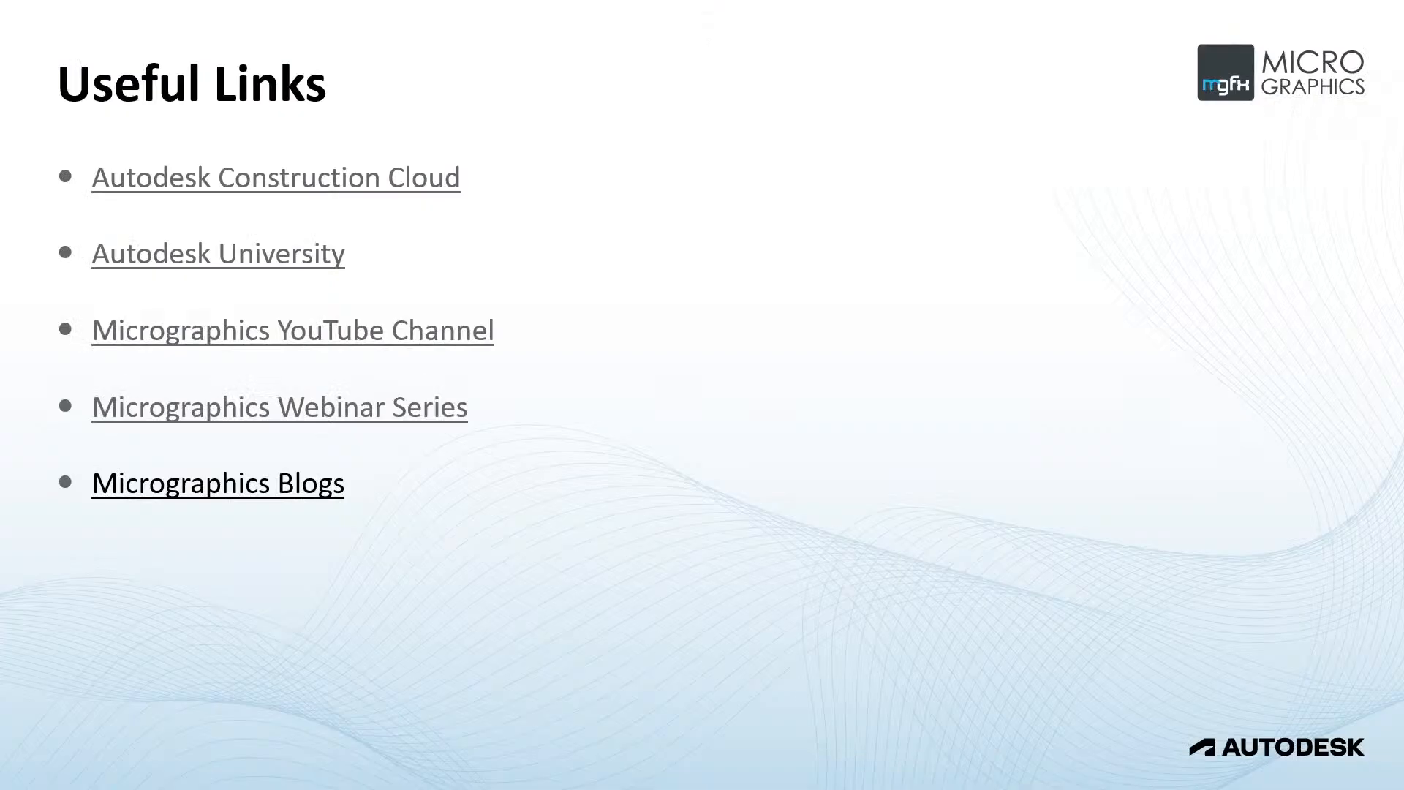
click(274, 481)
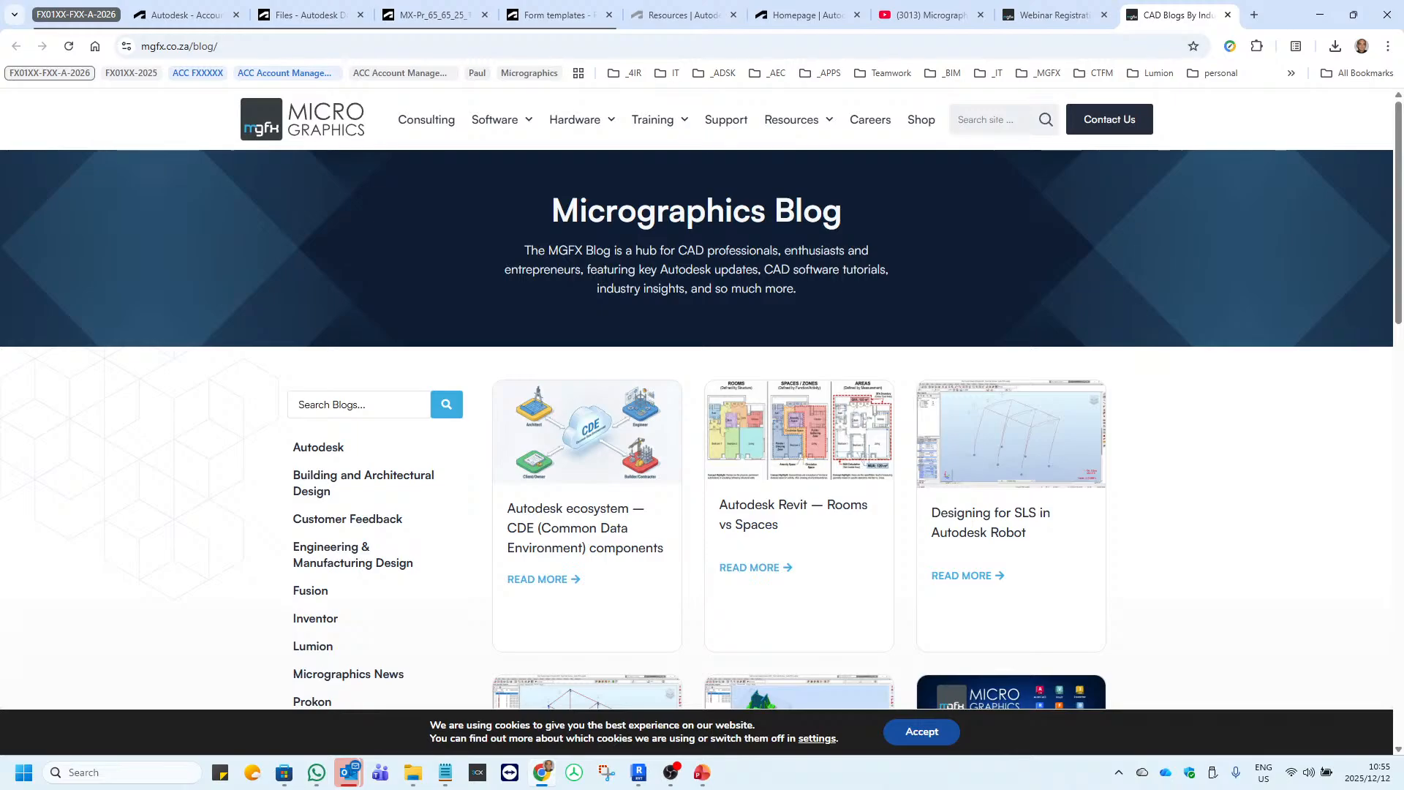
Return to the PowerPoint slide show and advance past the Autodesk logo slide to the closing Micrographics slide.
key(alt+Tab)
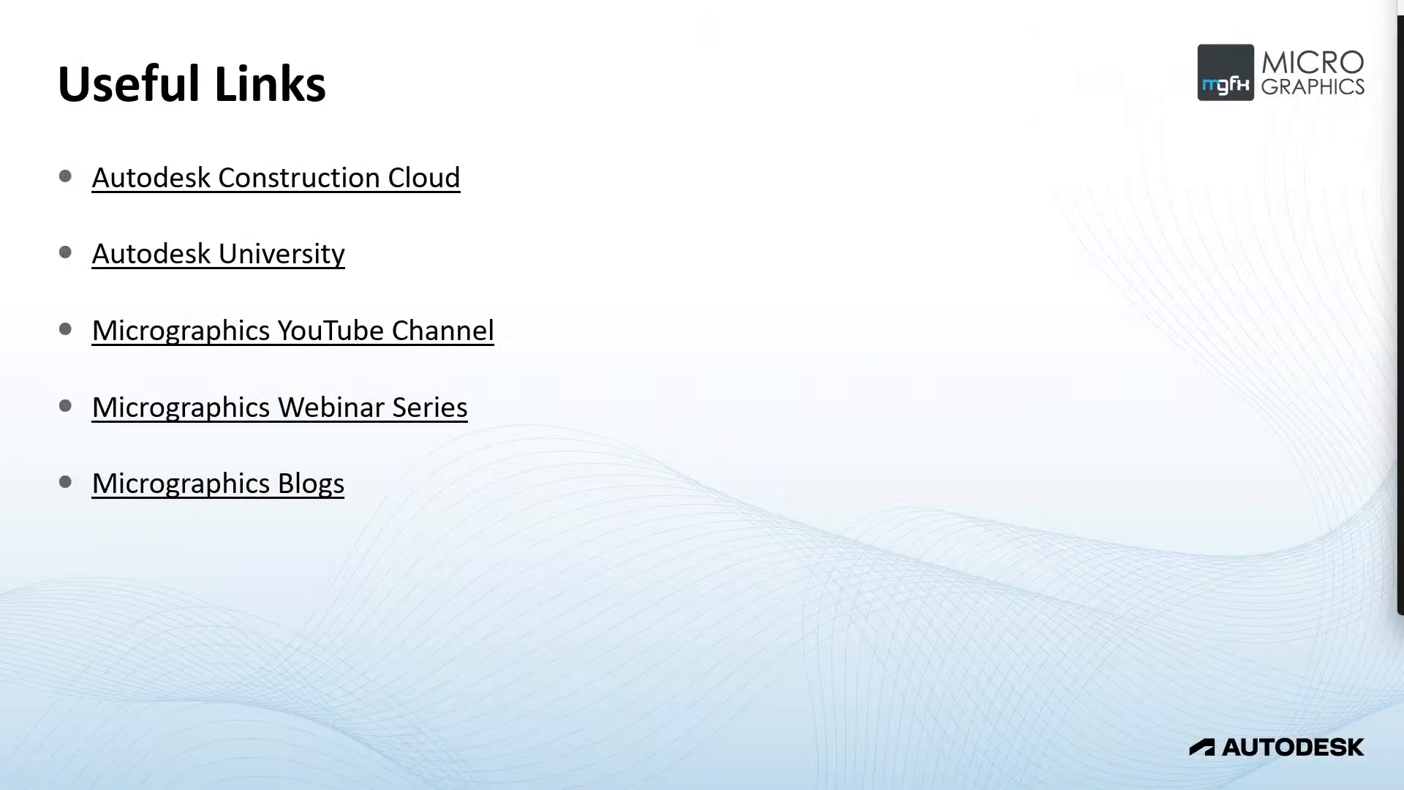
key(Right)
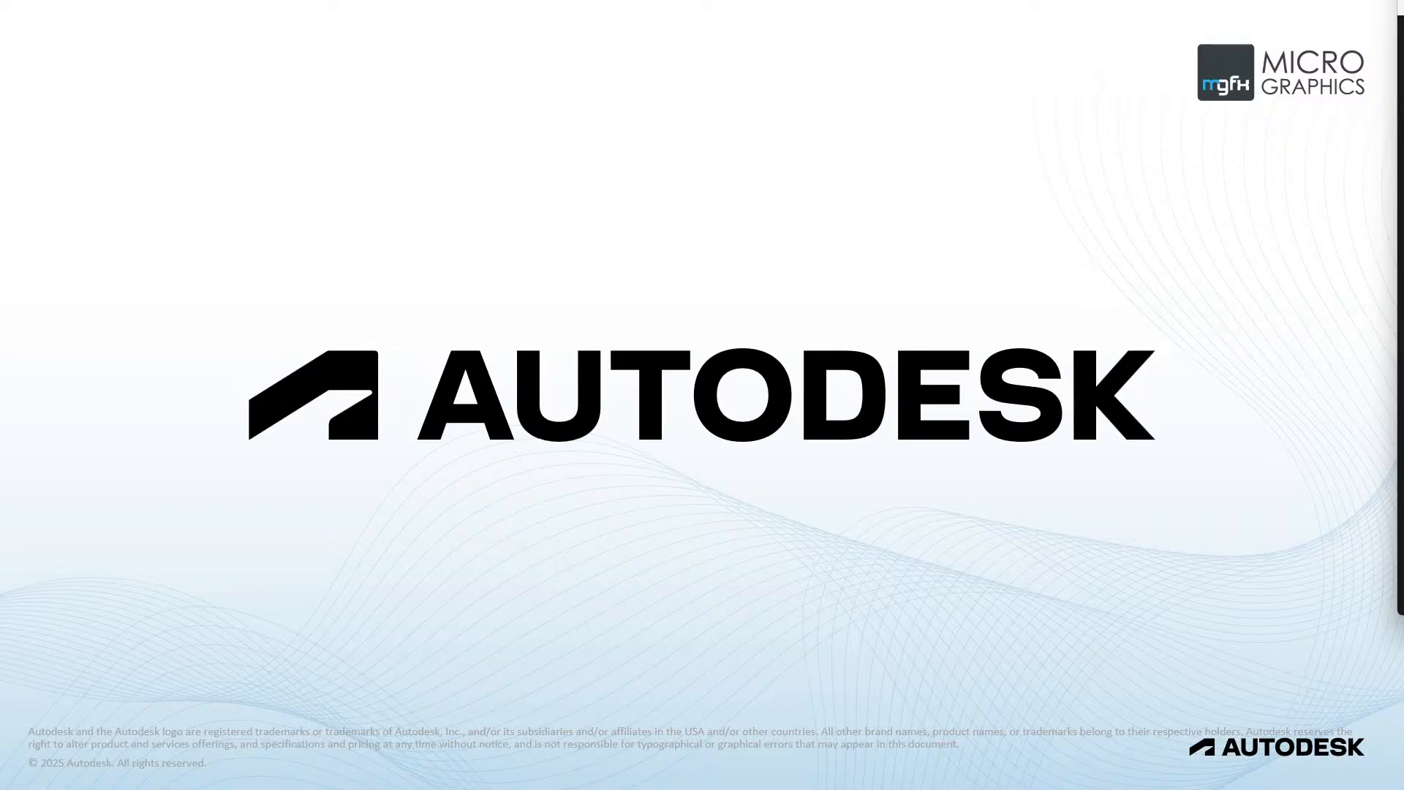
key(Right)
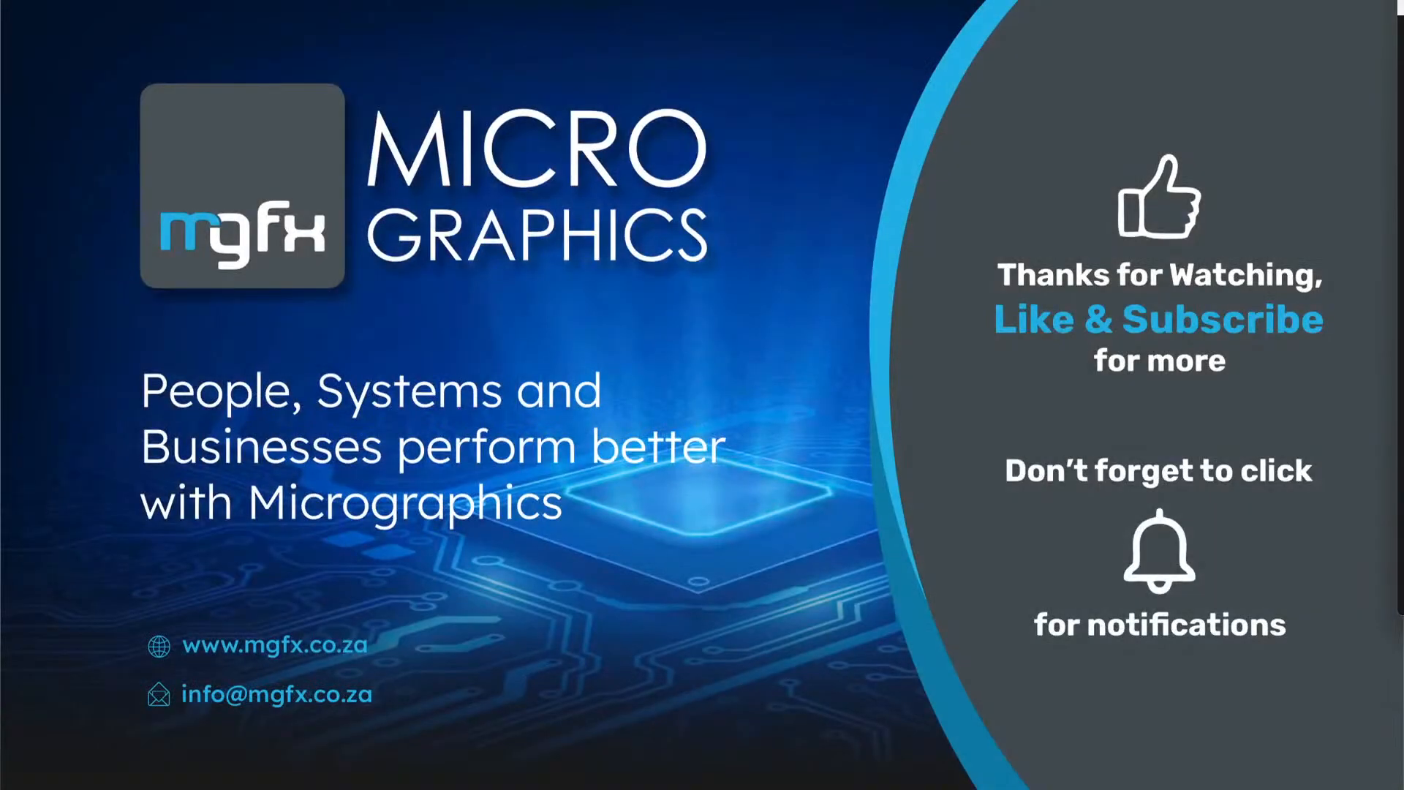